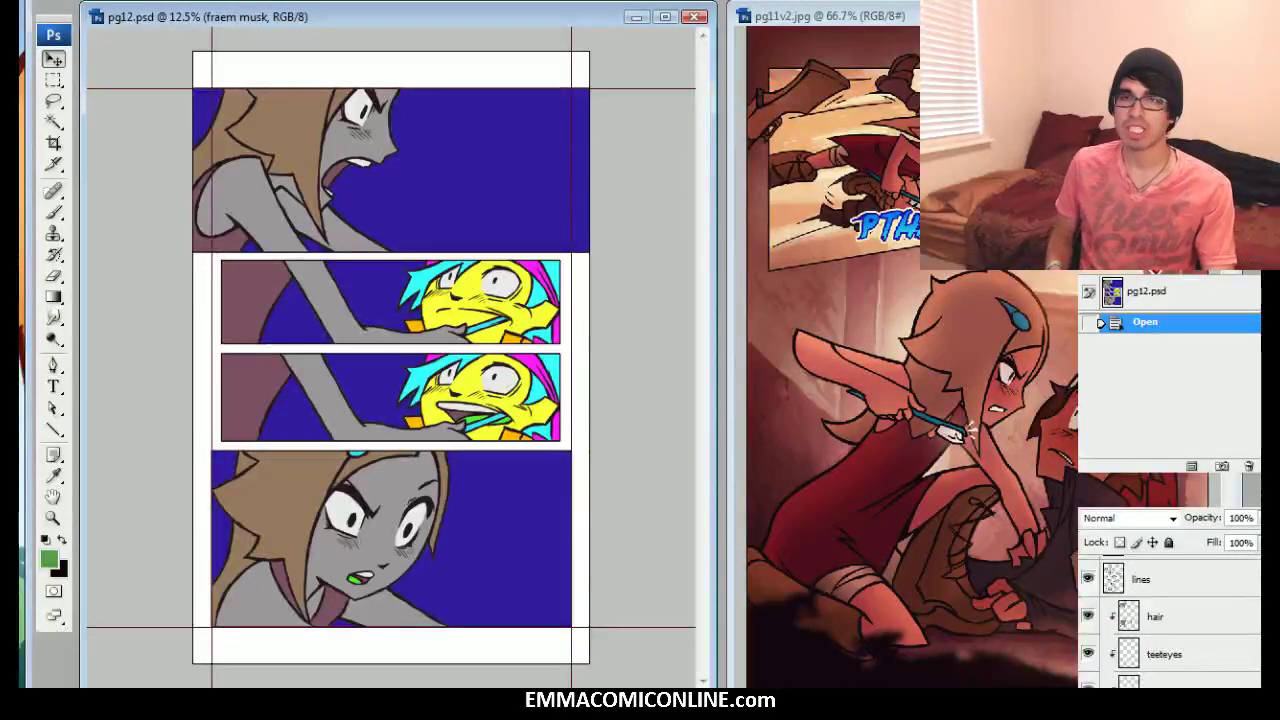
# Select the Skin layer of pg12.psd and toggle its visibility to check which areas it covers
pyautogui.scroll(-10, 1170, 620)
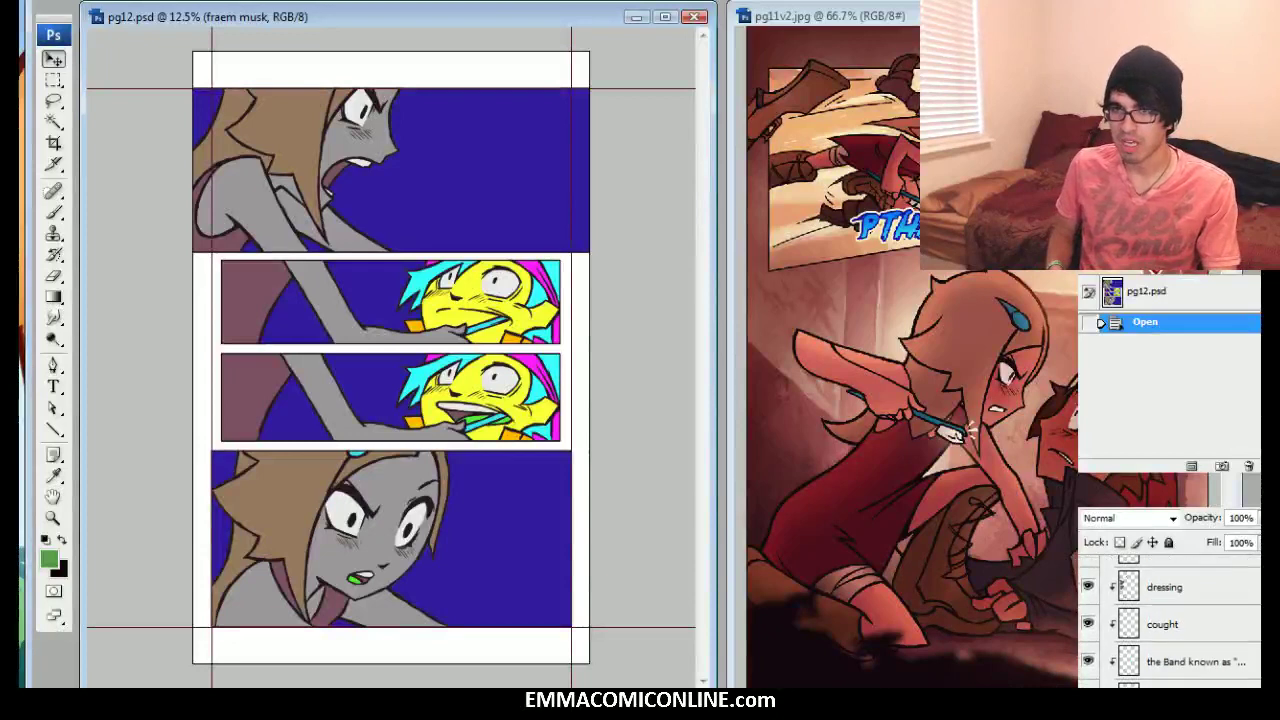
pyautogui.scroll(-3, 1188, 630)
pyautogui.click(1186, 622)
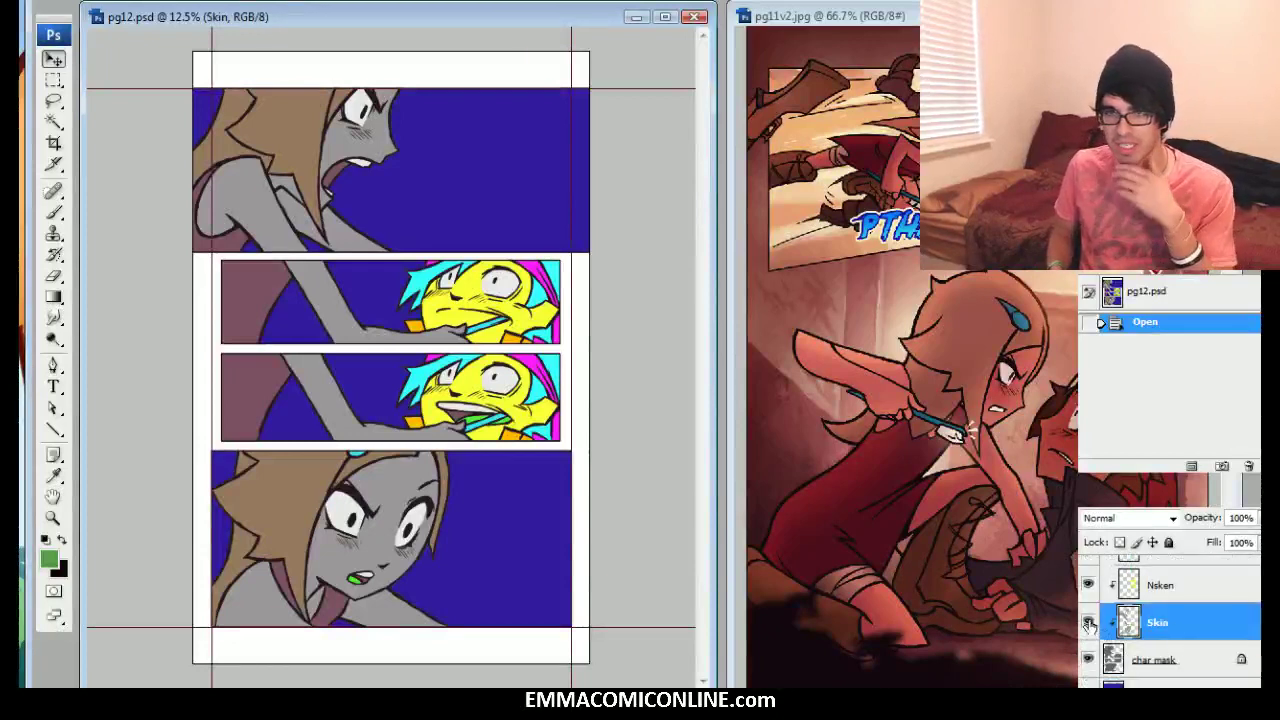
pyautogui.click(1087, 622)
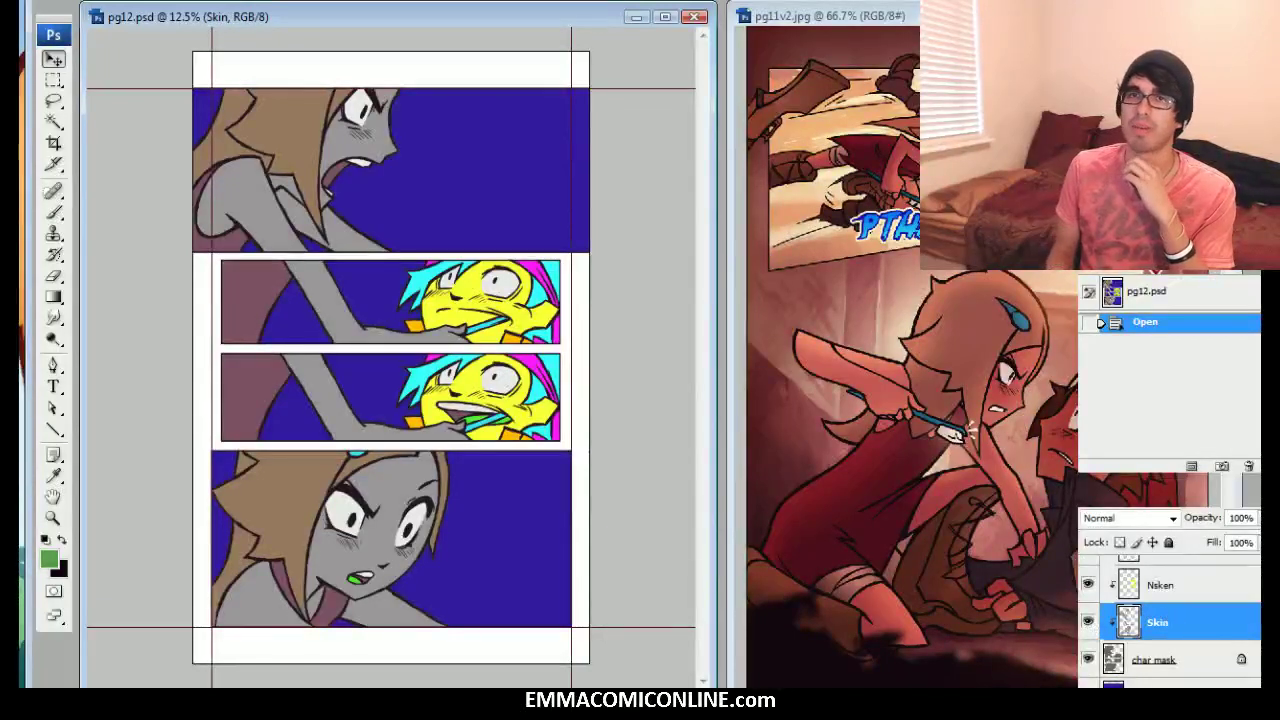
# Arrange the pg12.psd and pg11v2.jpg windows side by side and enlarge the pg11v2.jpg reference to 100% around the girl
pyautogui.moveTo(714, 84); pyautogui.dragTo(598, 98)
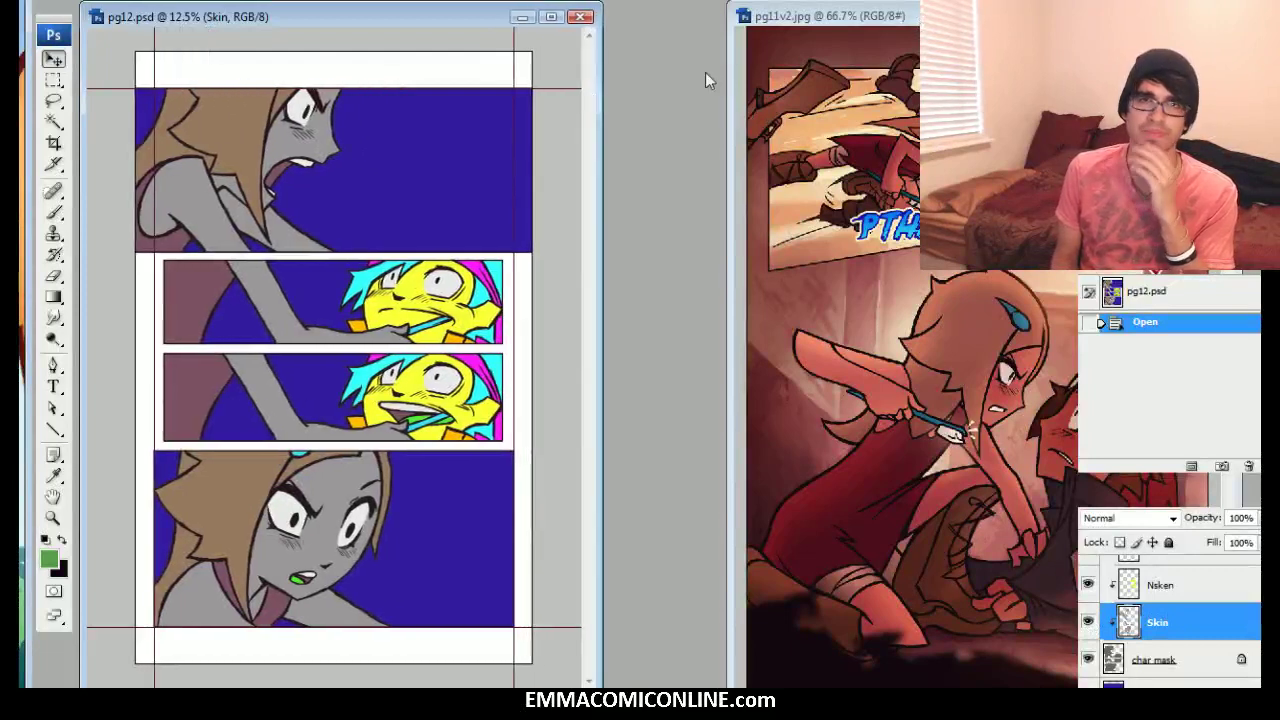
pyautogui.moveTo(727, 87); pyautogui.dragTo(658, 101)
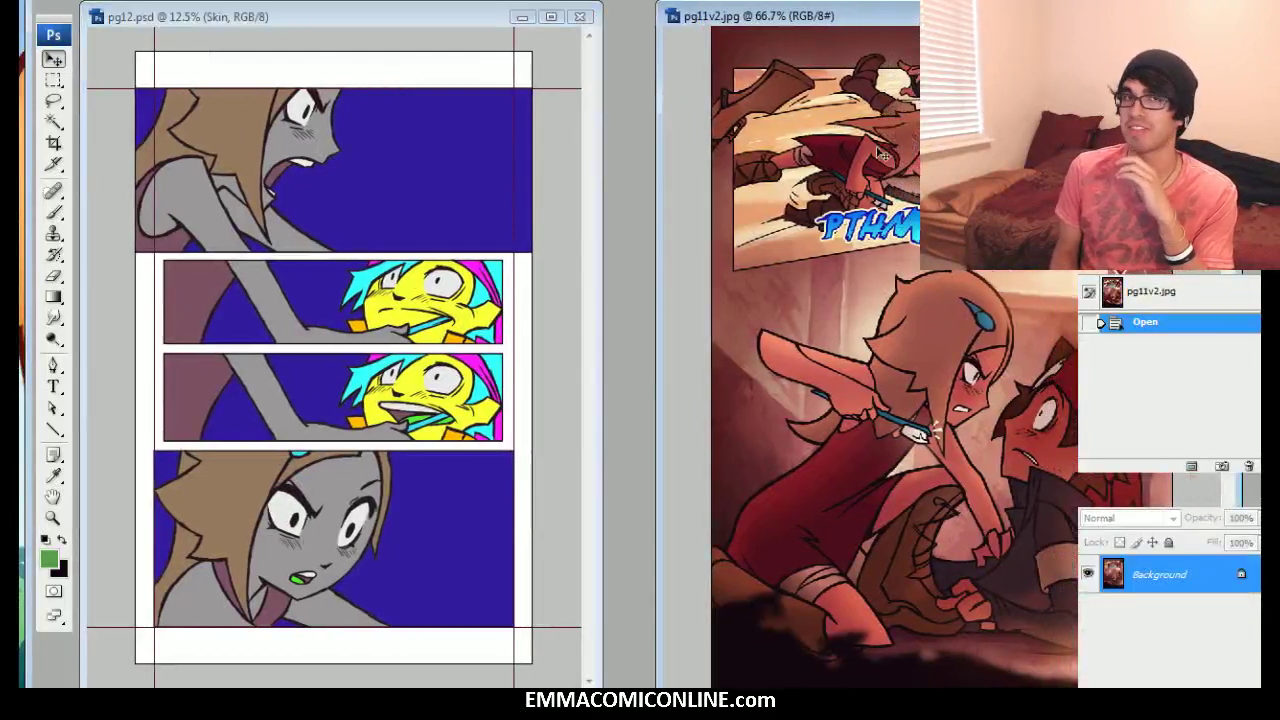
pyautogui.moveTo(786, 18); pyautogui.dragTo(760, 18)
pyautogui.moveTo(598, 120); pyautogui.dragTo(786, 134)
pyautogui.moveTo(911, 17)
pyautogui.mouseDown()
pyautogui.moveTo(999, 15)
pyautogui.moveTo(913, 30)
pyautogui.mouseUp()
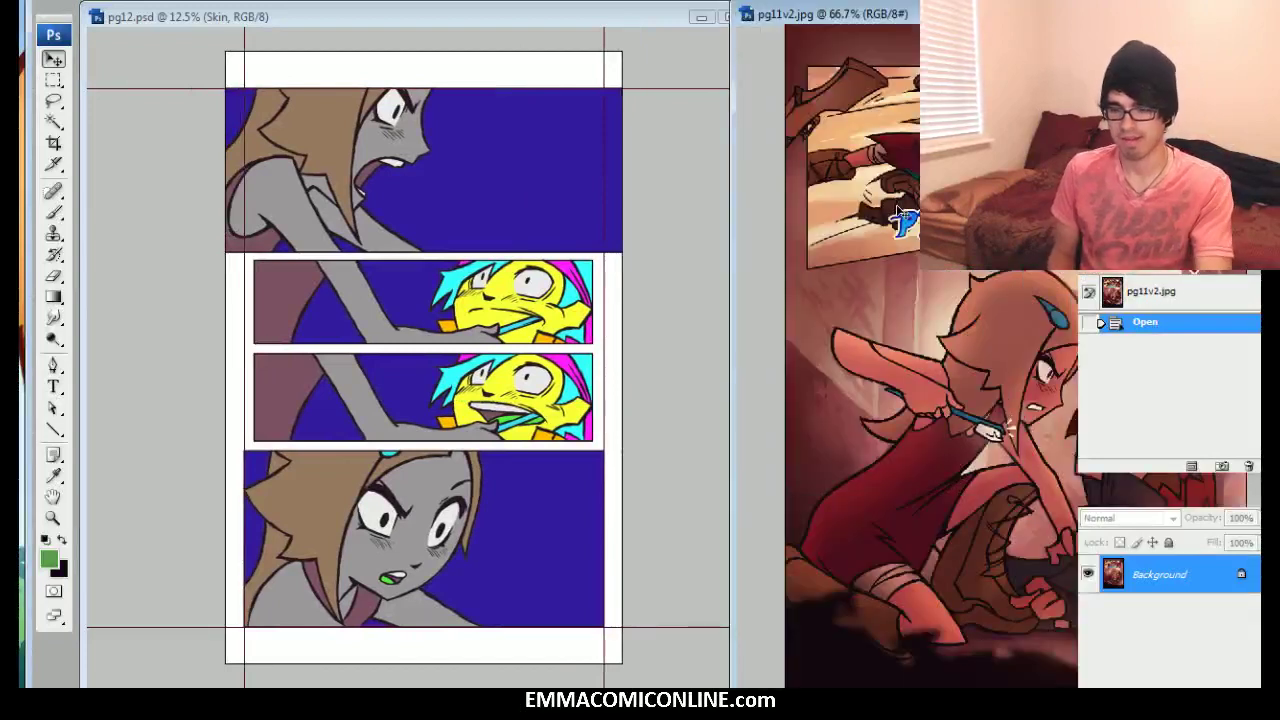
pyautogui.hotkey('ctrl', '+')
pyautogui.moveTo(880, 360); pyautogui.dragTo(814, 326)
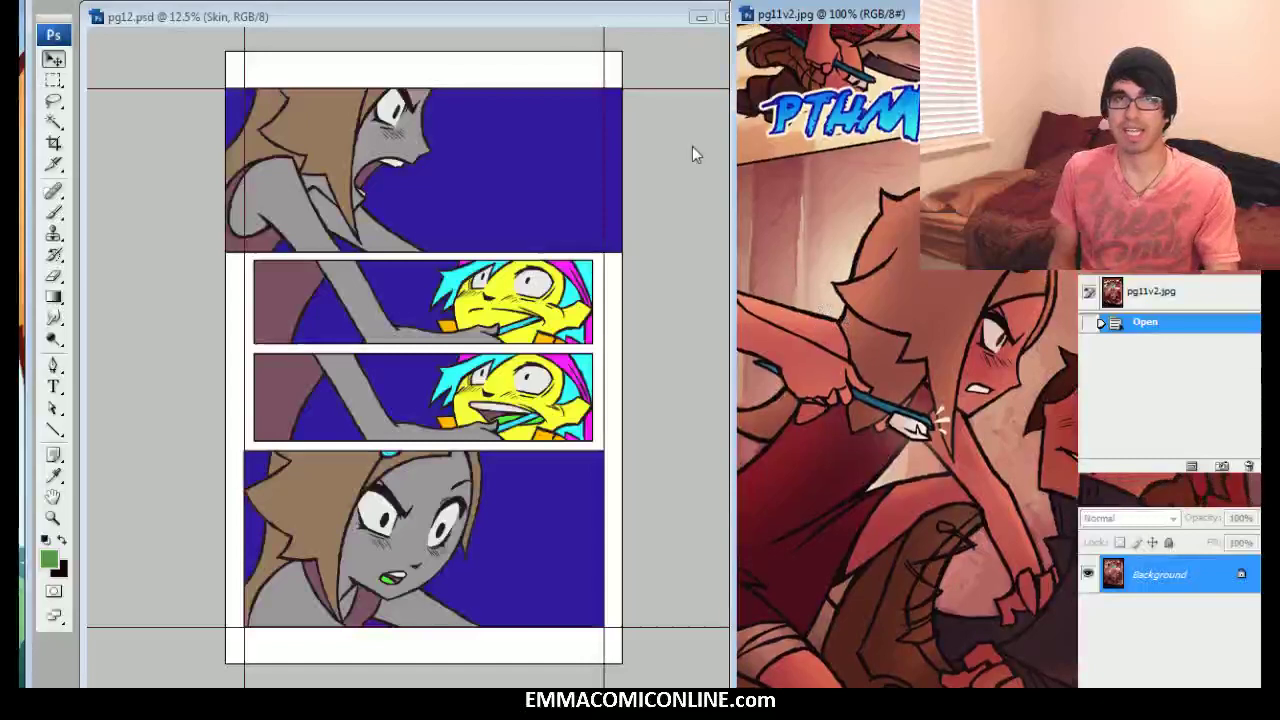
# Make the fraem musk layer of pg12.psd active and try a Hue/Saturation adjustment on it
pyautogui.click(566, 22)
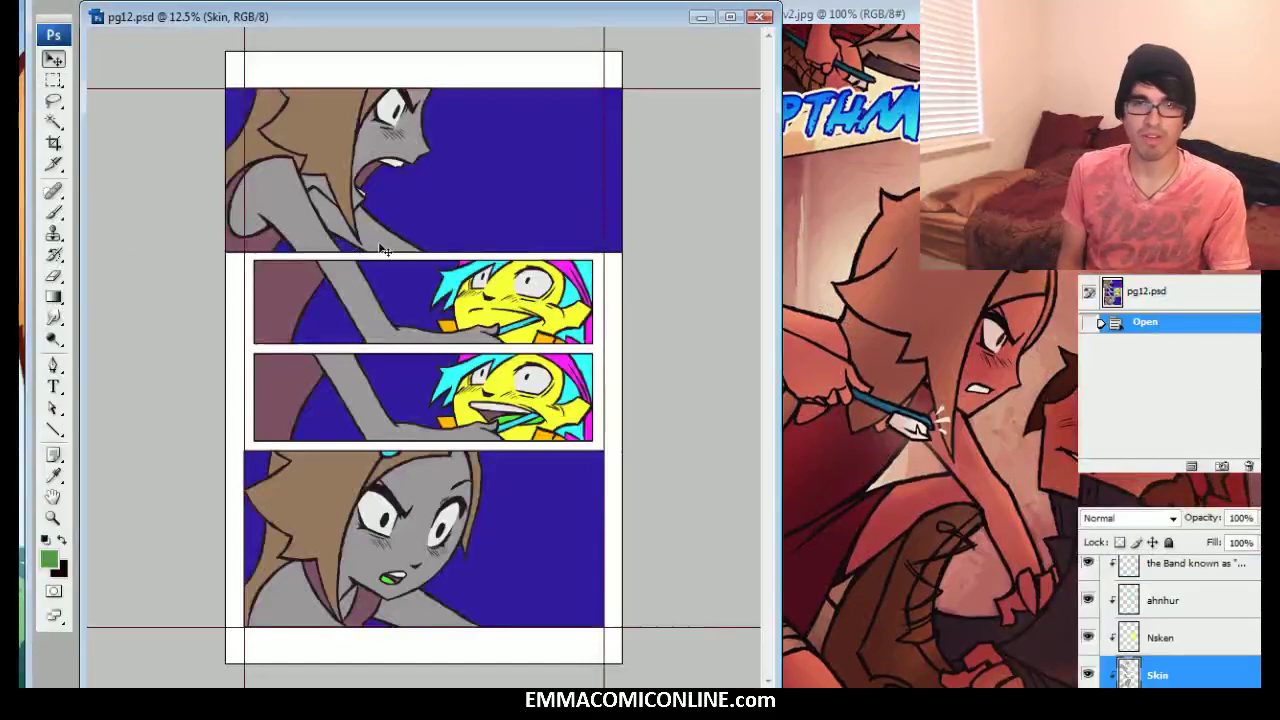
pyautogui.scroll(-3, 1165, 620)
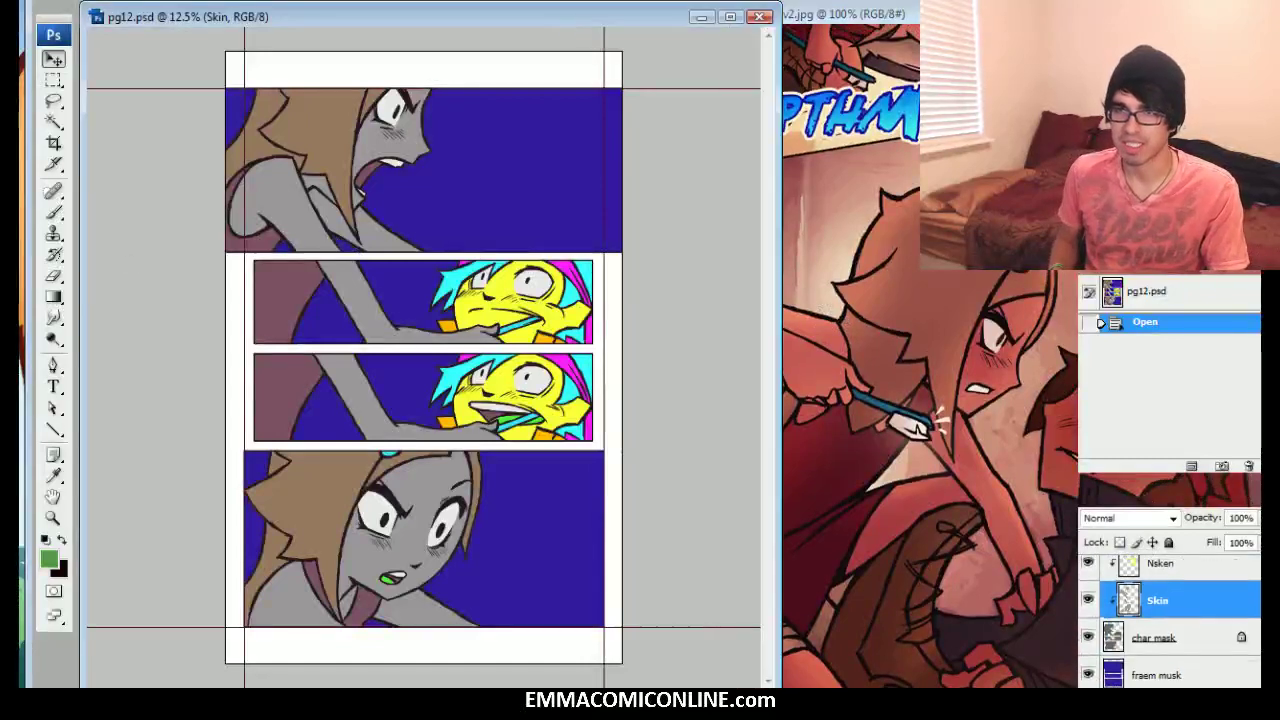
pyautogui.click(1190, 660)
pyautogui.hotkey('ctrl', 'u')
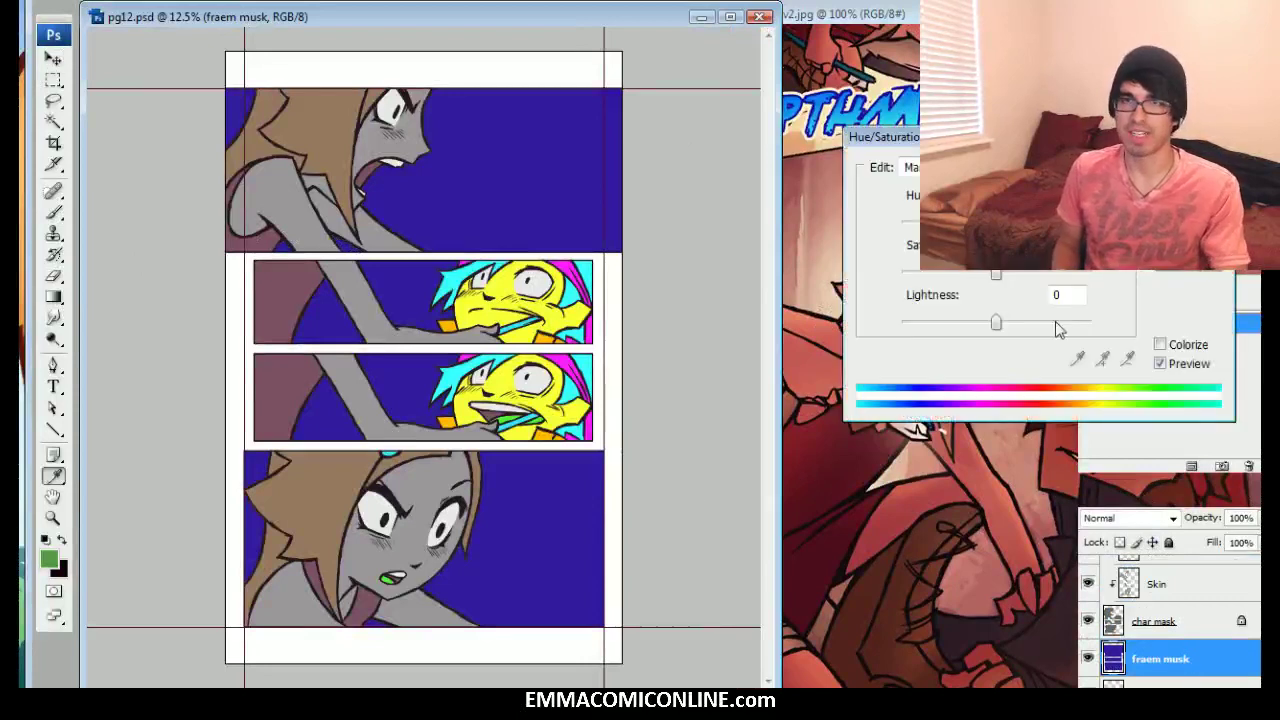
pyautogui.press('Escape')
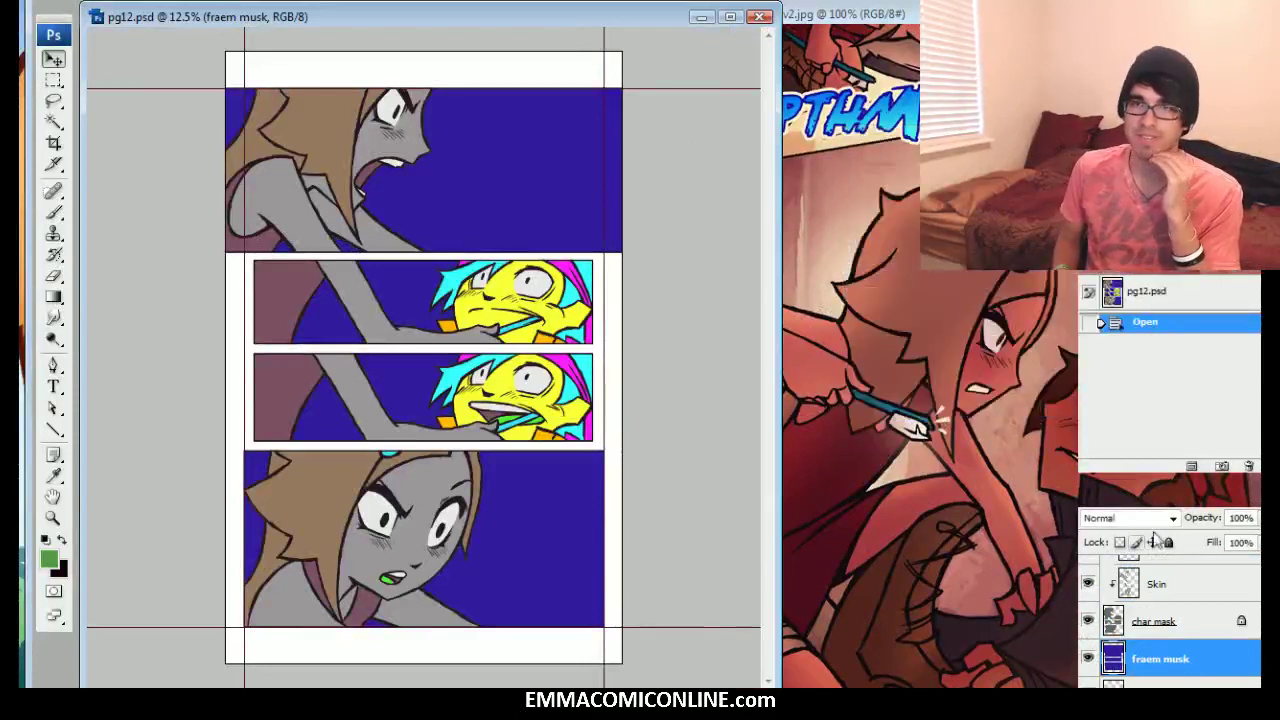
# Lock the fraem musk layer's transparent pixels and fill it with an off-white foreground colour in Normal mode at 100% opacity
pyautogui.click(49, 558)
pyautogui.moveTo(834, 436); pyautogui.dragTo(776, 406)
pyautogui.click(1175, 379)
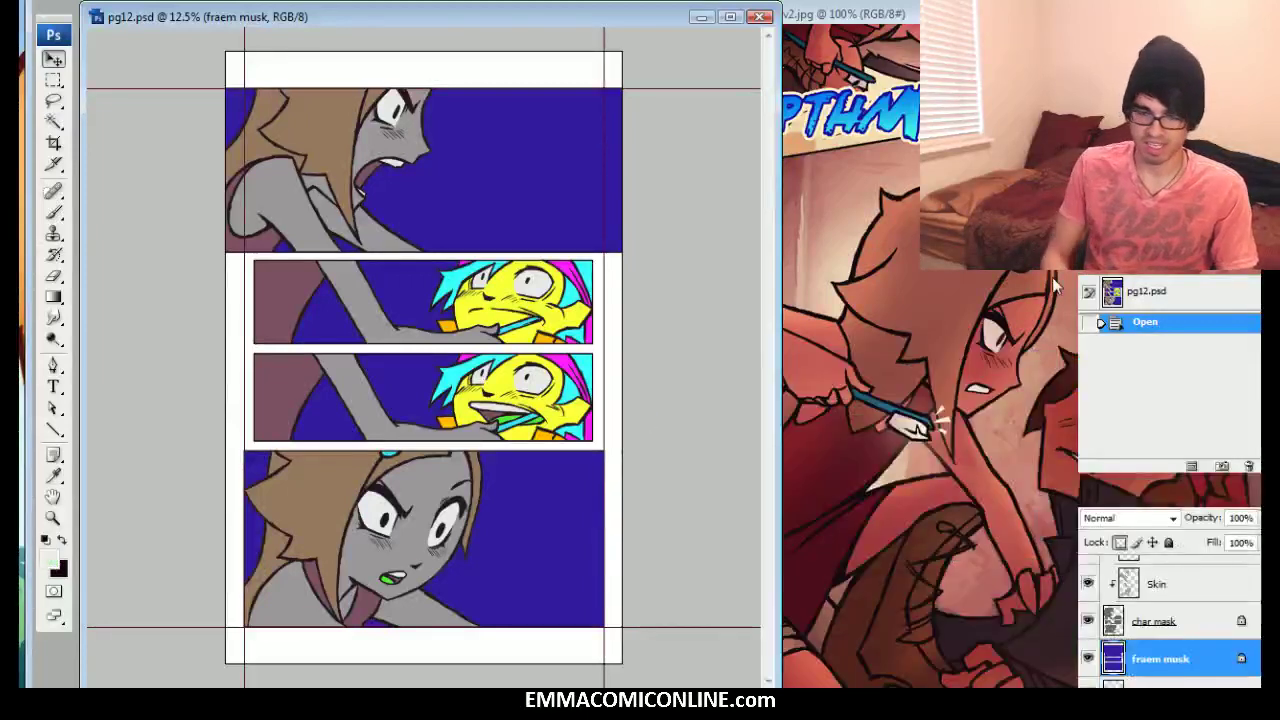
pyautogui.hotkey('shift', 'F5')
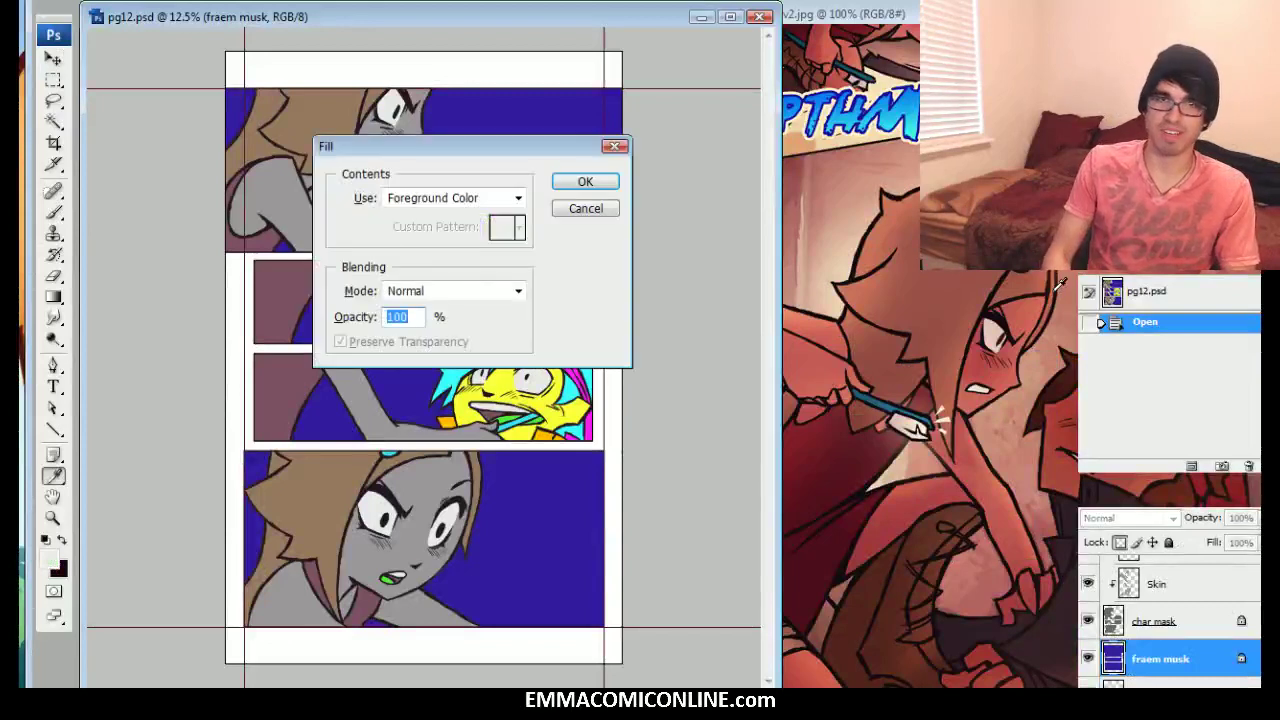
pyautogui.press('Return')
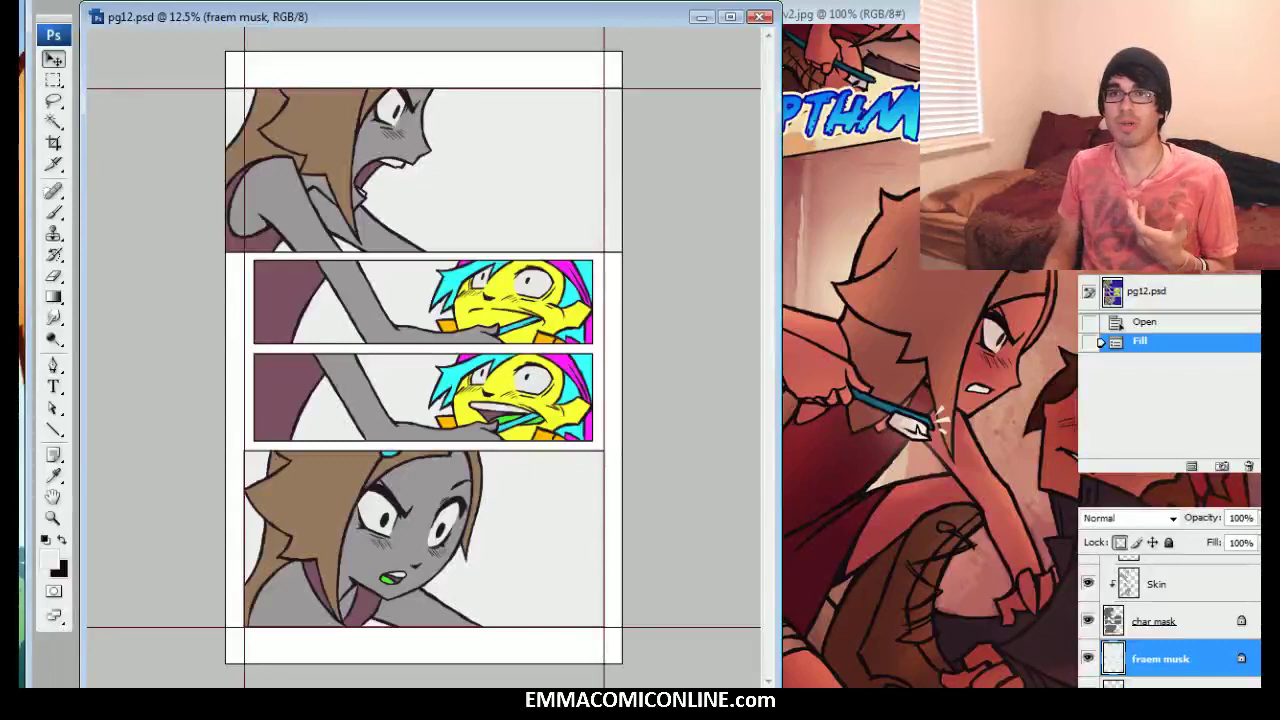
# With the Brush tool active, sample a dark red skin shadow tone from the girl in pg11v2.jpg as the foreground colour
pyautogui.hotkey('ctrl', '+')
pyautogui.scroll(3, 423, 356)
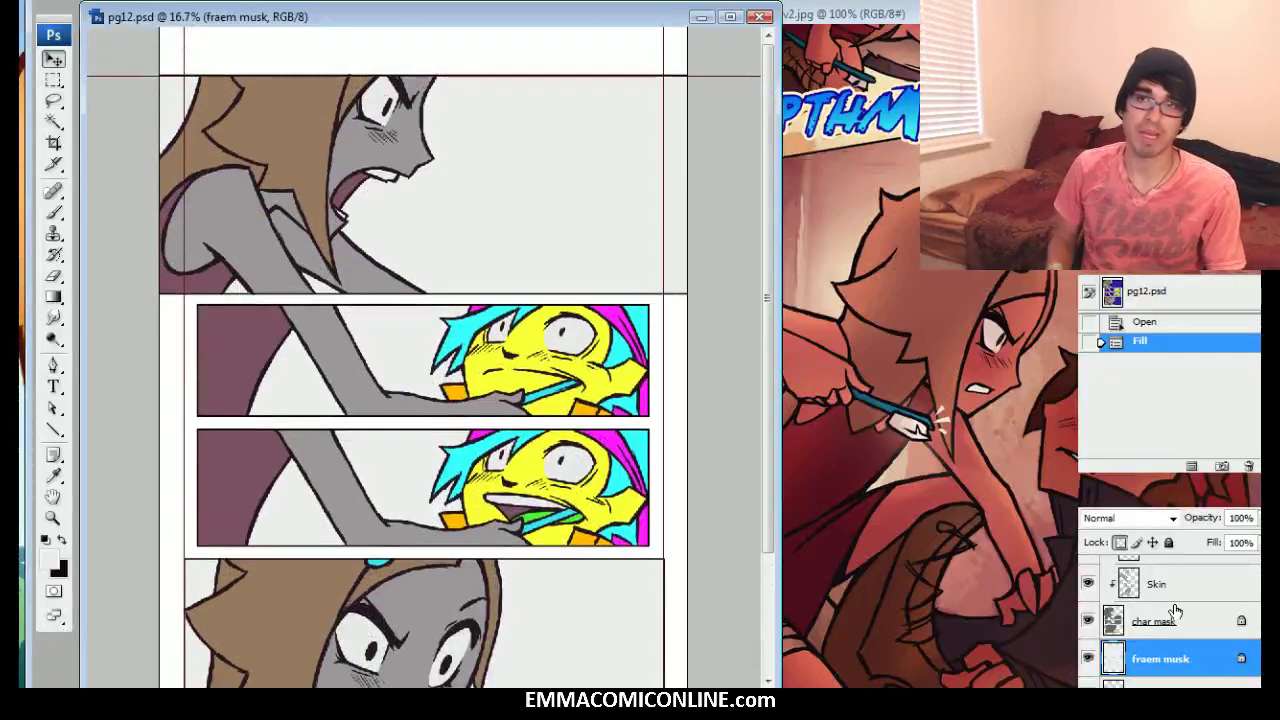
pyautogui.scroll(-1, 423, 365)
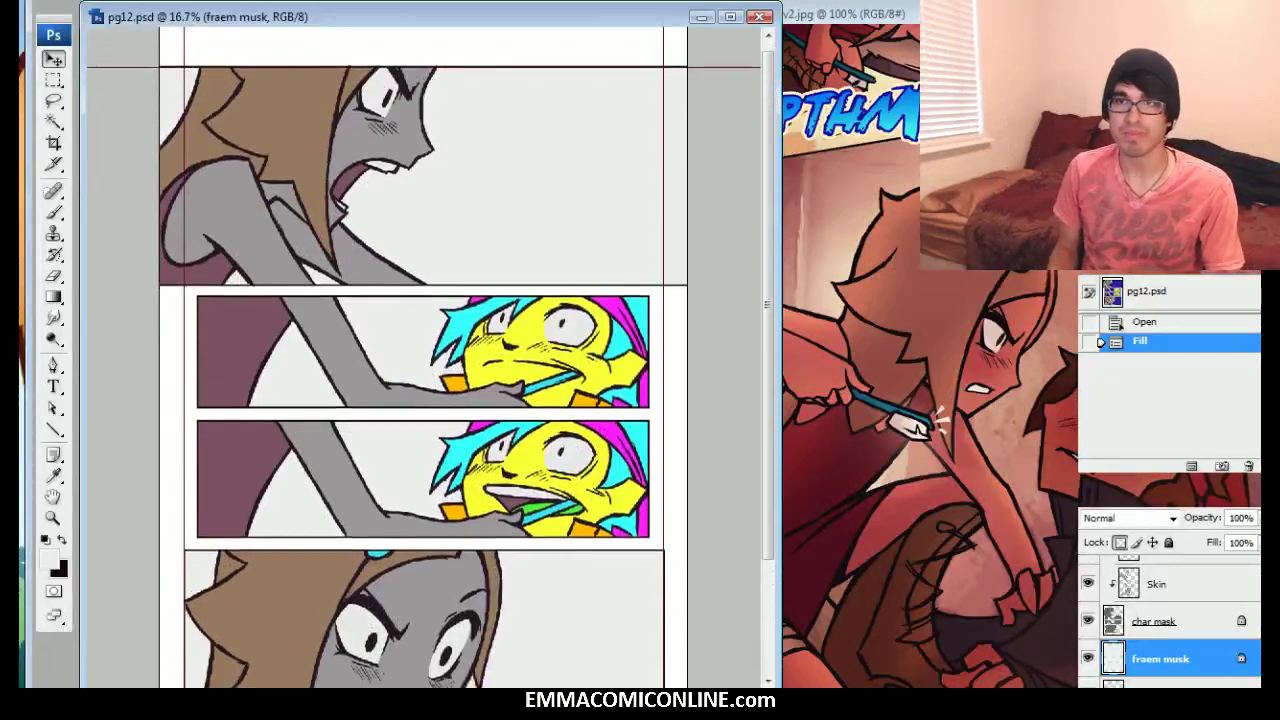
pyautogui.click(54, 213)
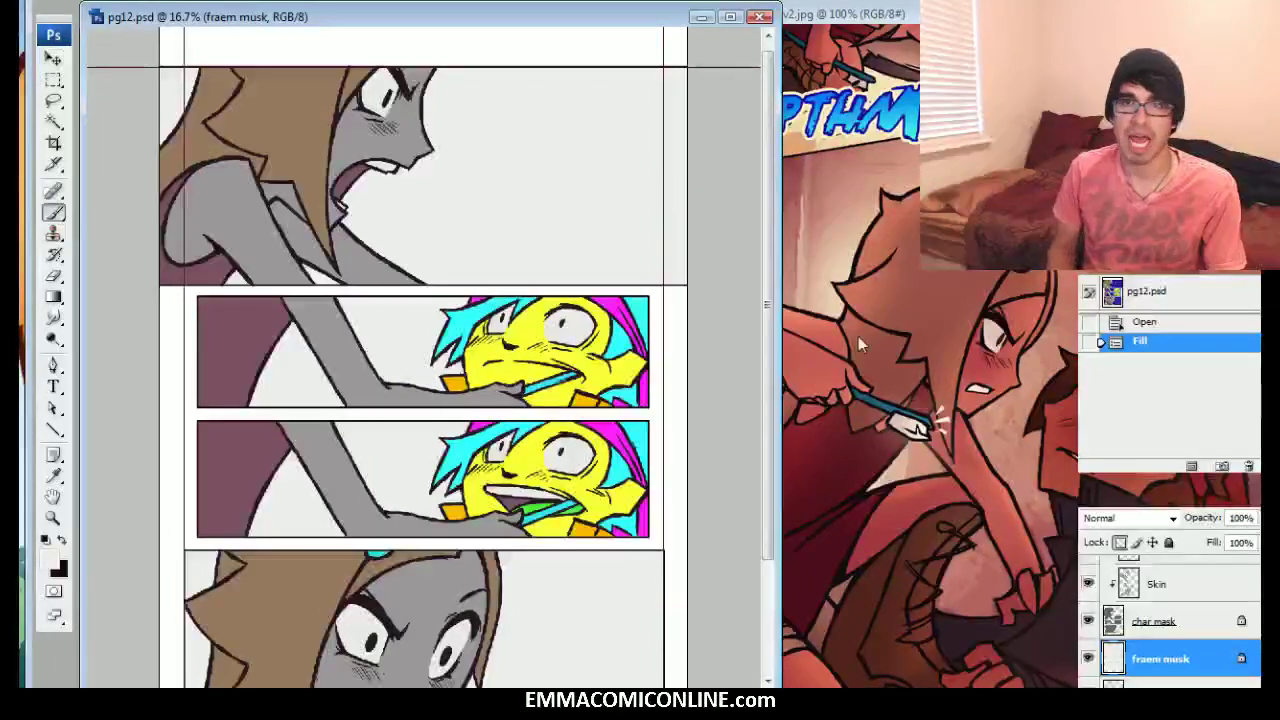
pyautogui.scroll(-3, 423, 356)
pyautogui.moveTo(850, 14); pyautogui.dragTo(865, 35)
pyautogui.moveTo(905, 446); pyautogui.dragTo(1000, 300)
pyautogui.moveTo(1085, 258); pyautogui.dragTo(1039, 280)
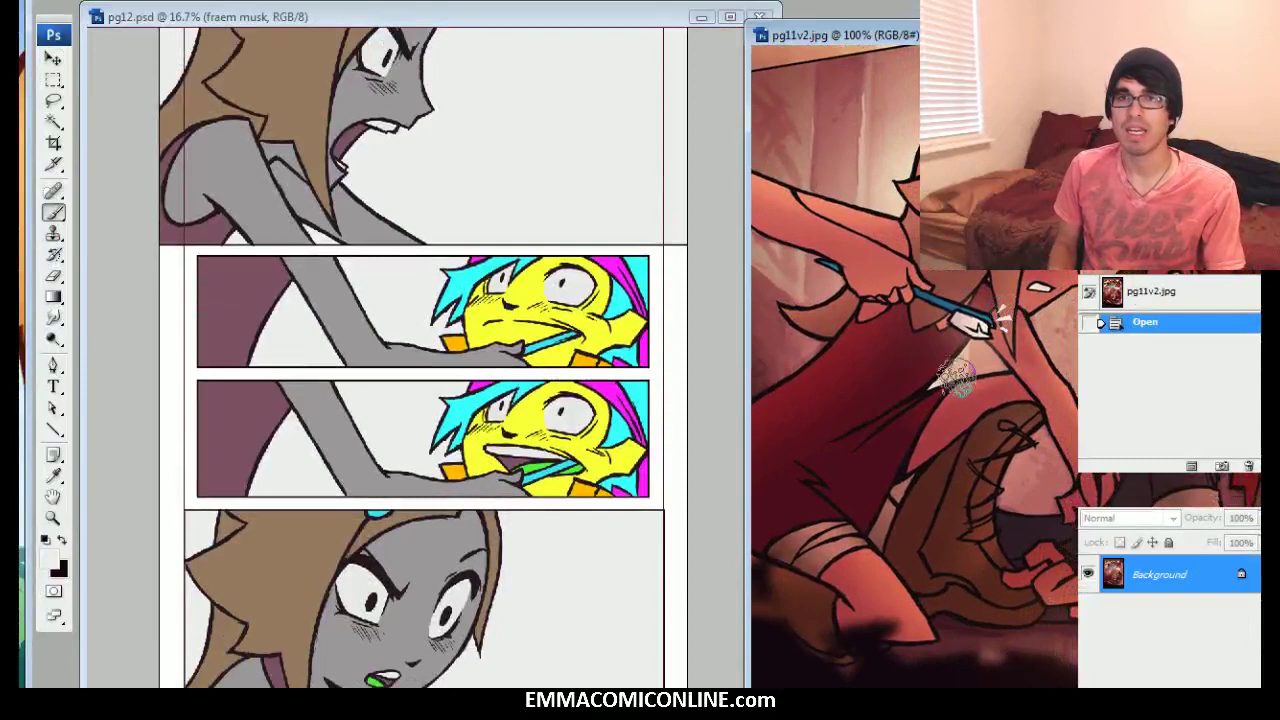
pyautogui.keyDown('alt'); pyautogui.click(953, 427); pyautogui.keyUp('alt')
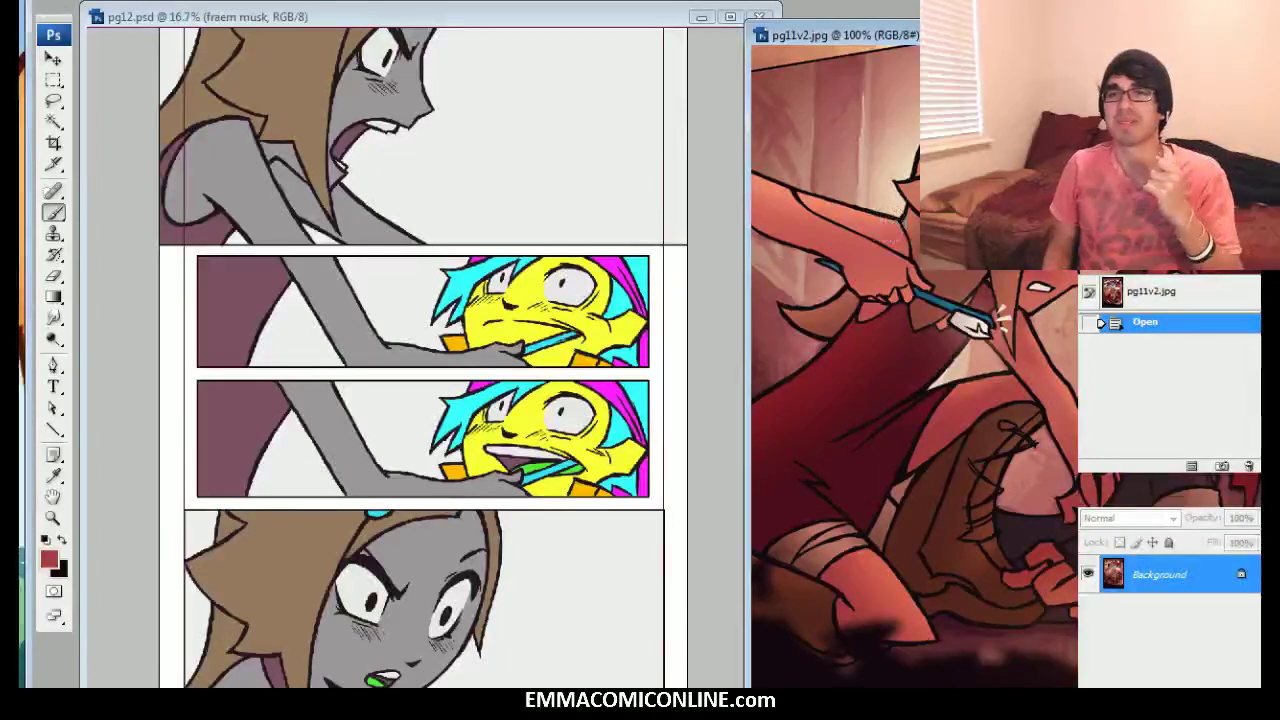
pyautogui.moveTo(900, 400); pyautogui.dragTo(859, 387)
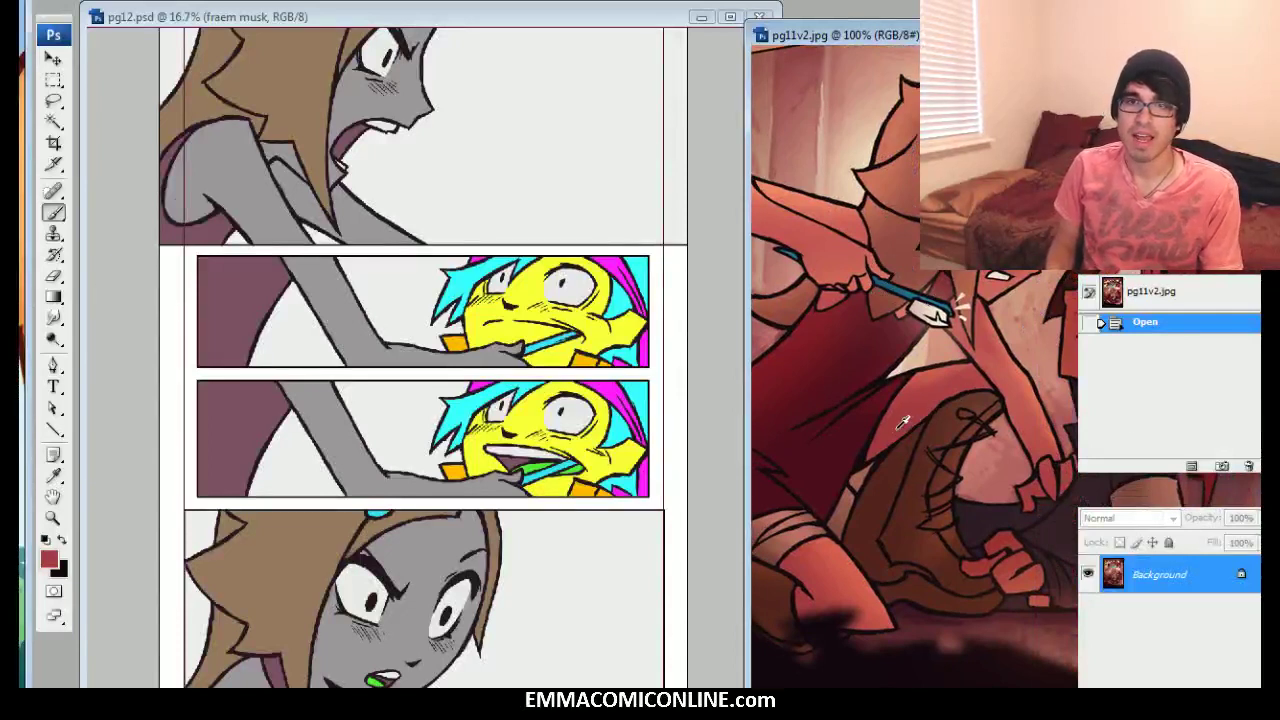
# Lock the transparent pixels of the Skin, Nsken, ahnhur, "the Band known as" and cought layers in pg12.psd
pyautogui.click(540, 20)
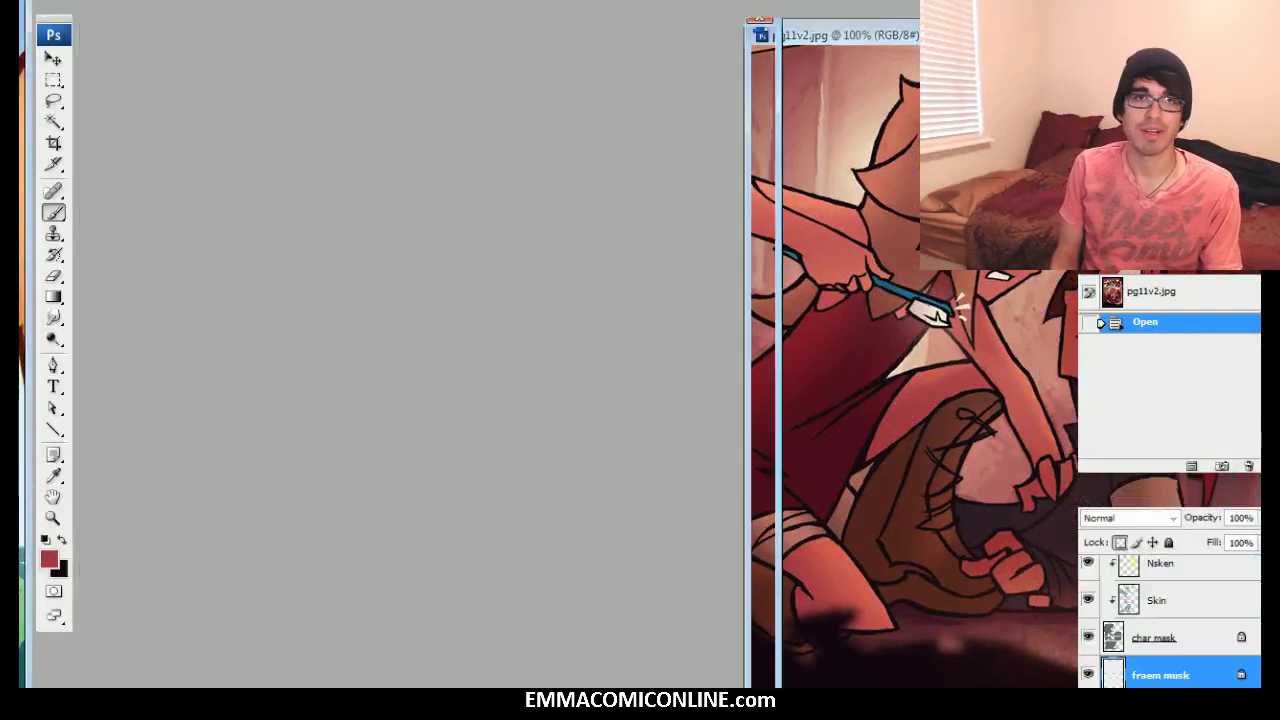
pyautogui.click(1190, 632)
pyautogui.click(1186, 596)
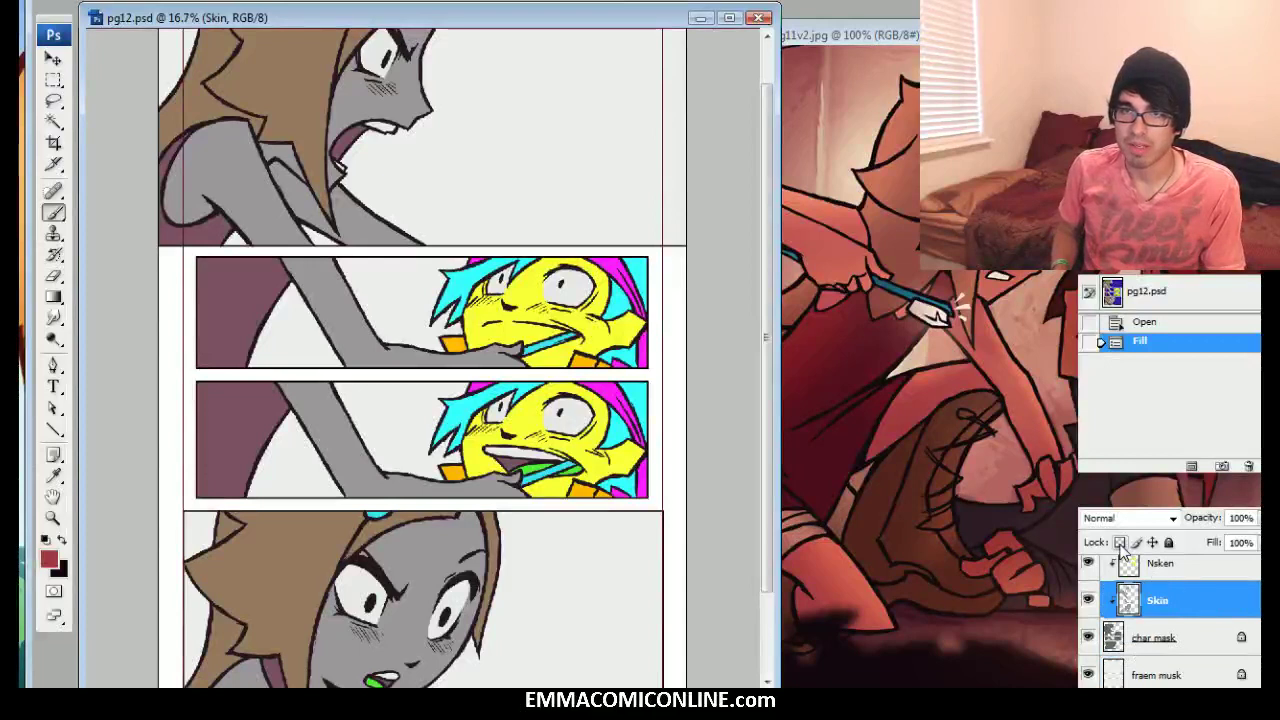
pyautogui.click(1165, 566)
pyautogui.scroll(1, 1165, 570)
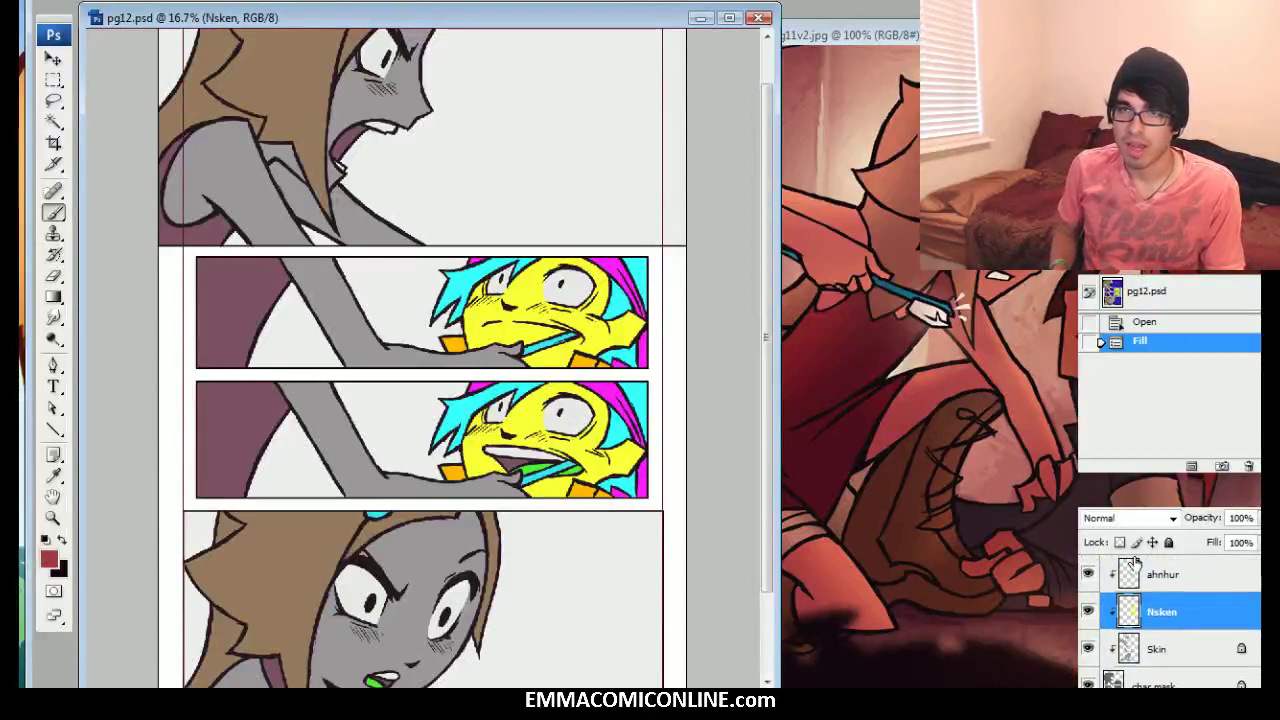
pyautogui.click(1162, 572)
pyautogui.scroll(2, 1200, 595)
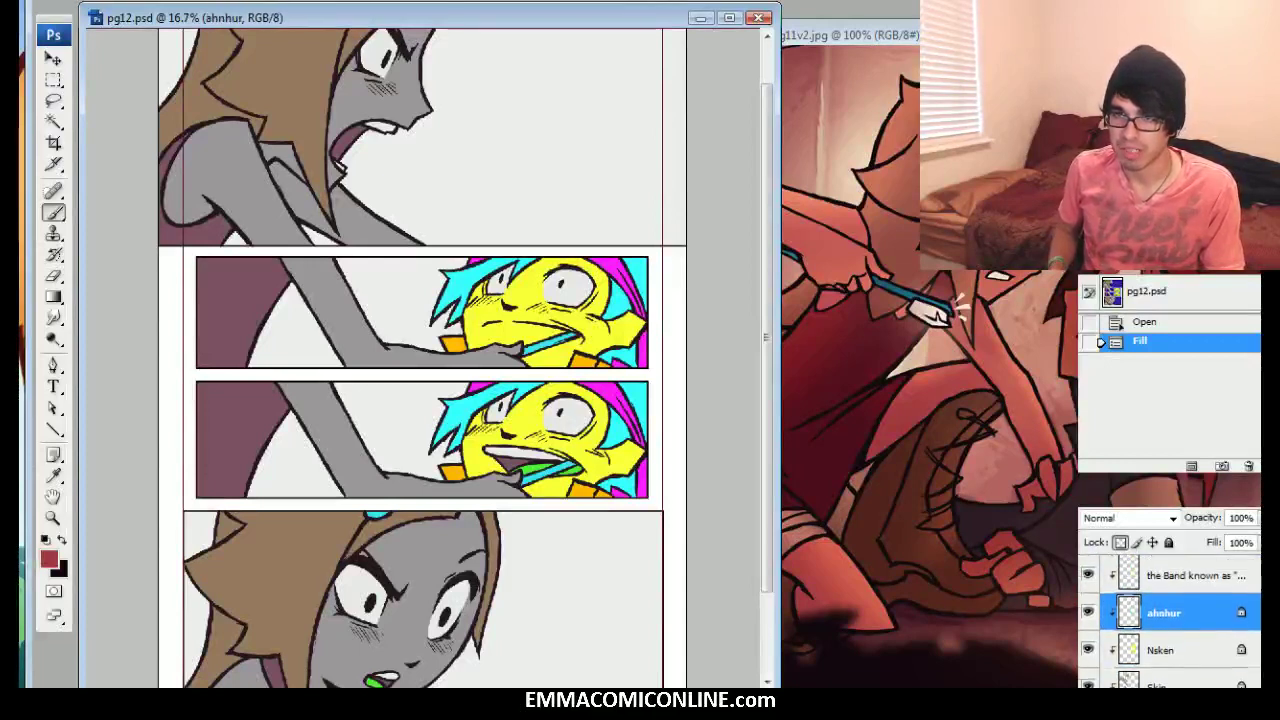
pyautogui.click(1203, 597)
pyautogui.scroll(1, 1208, 590)
pyautogui.click(1210, 597)
pyautogui.scroll(-3, 1230, 615)
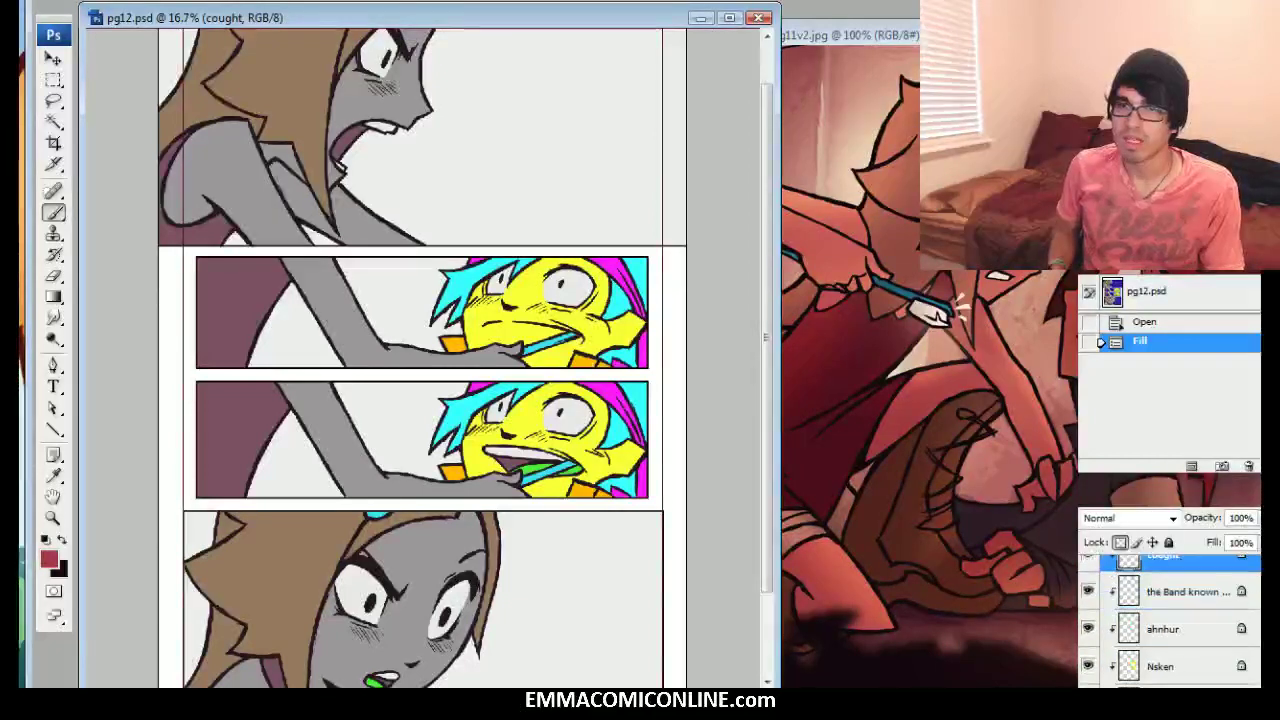
# Fill the Skin layer with the sampled dark red foreground colour in Normal mode at 100% opacity
pyautogui.click(1200, 627)
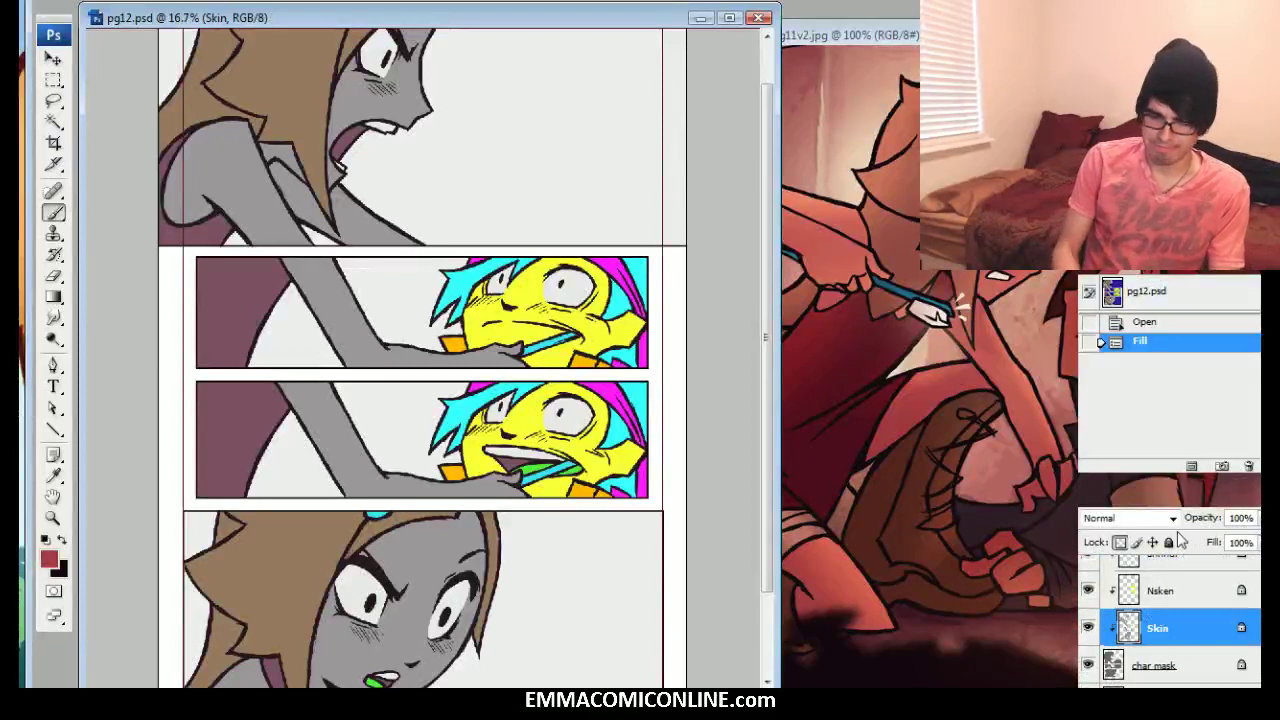
pyautogui.hotkey('shift', 'F5')
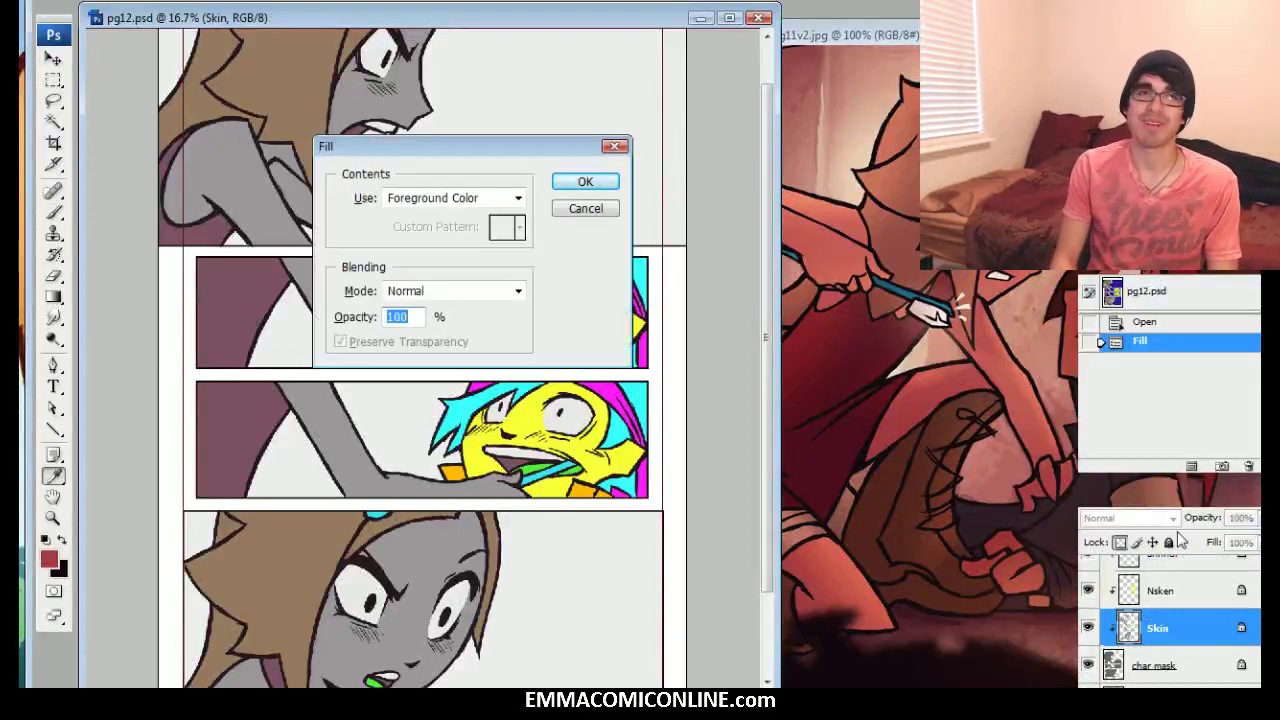
pyautogui.press('Return')
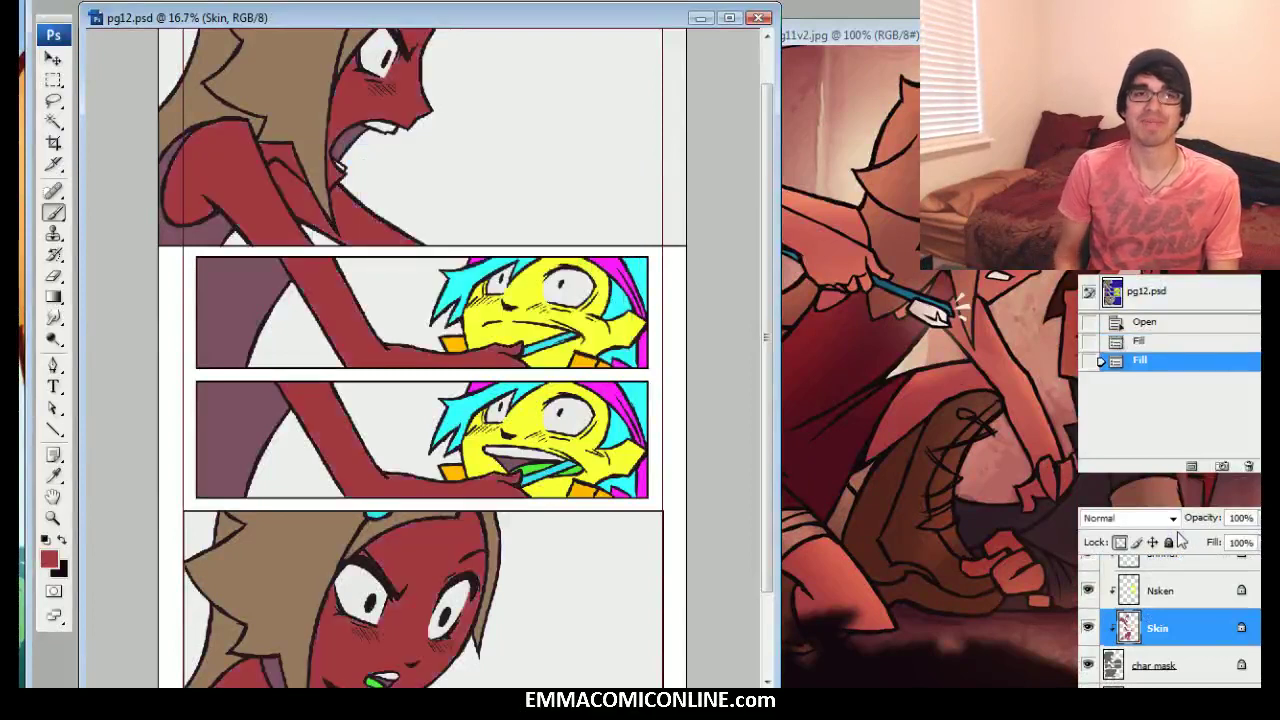
pyautogui.scroll(-3, 420, 360)
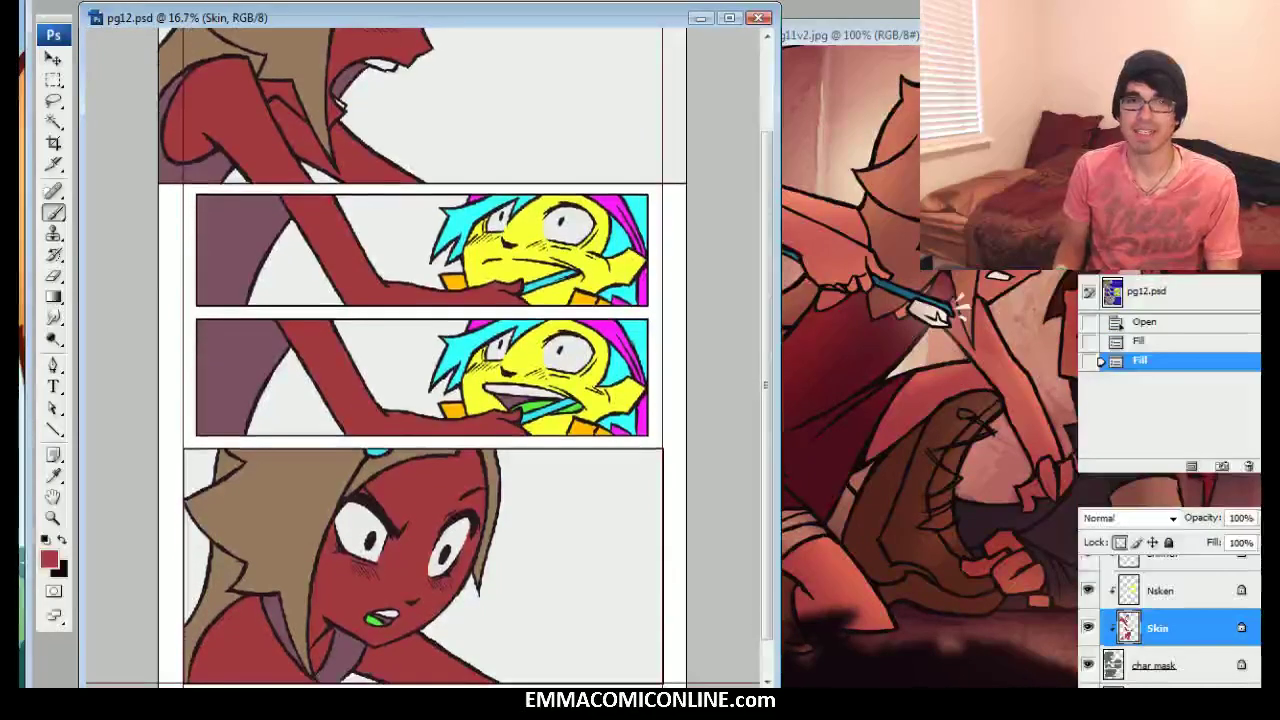
# Select the Nsken layer and toggle its visibility off and on to check what it covers
pyautogui.click(1172, 592)
pyautogui.scroll(2, 1150, 612)
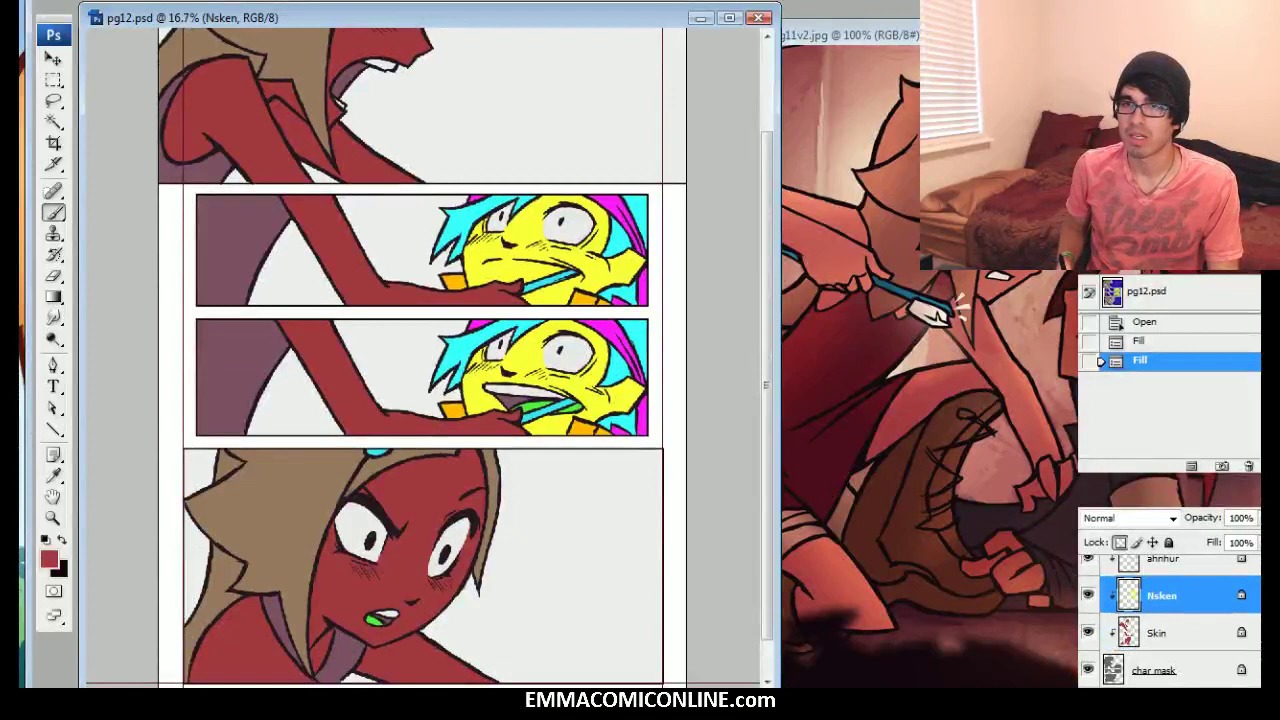
pyautogui.click(1088, 610)
pyautogui.click(1088, 610)
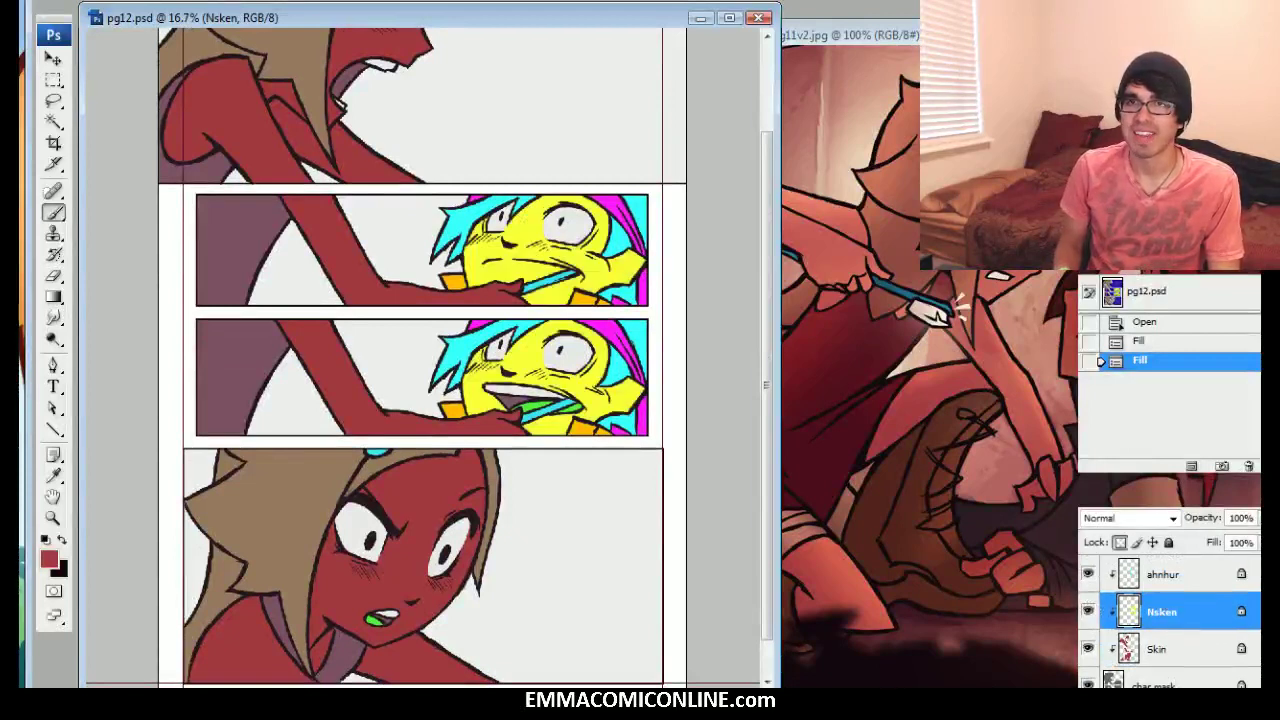
# Reposition the pg11v2.jpg and pg12.psd windows so that the reference's second character shows beside the page
pyautogui.moveTo(850, 35); pyautogui.dragTo(888, 50)
pyautogui.scroll(-1, 940, 380)
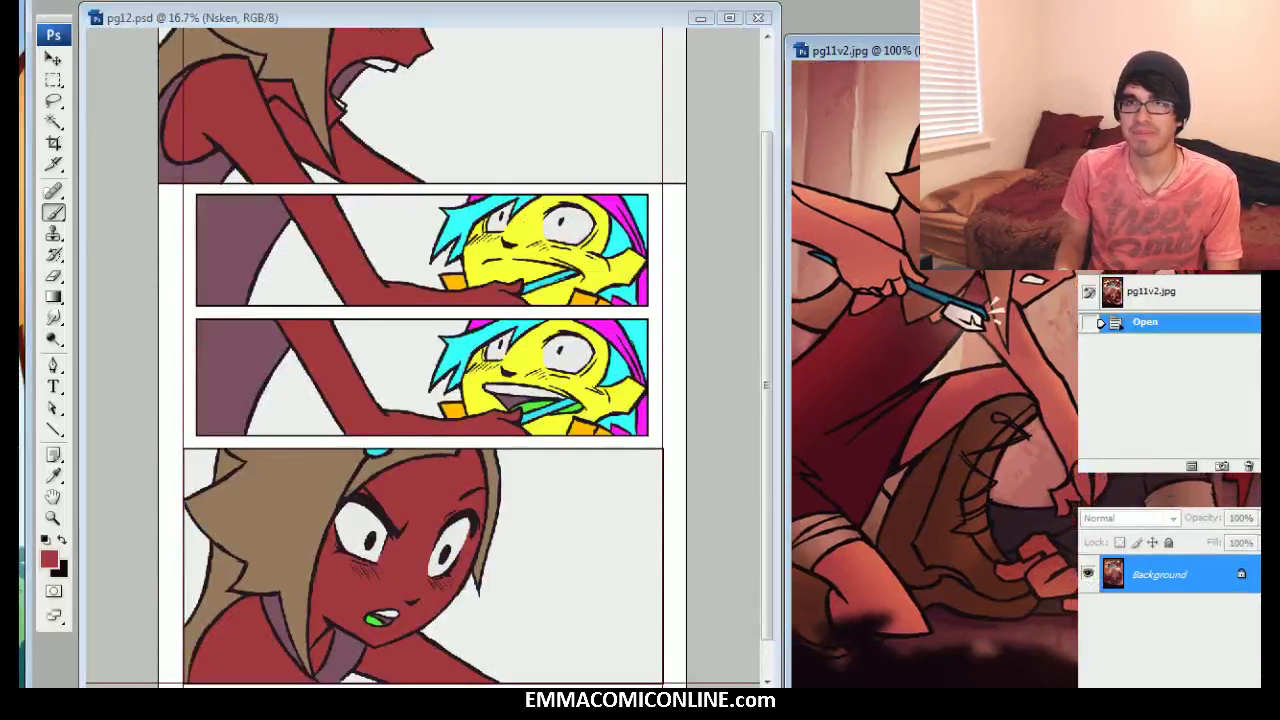
pyautogui.hotkey('ctrl', 'w')
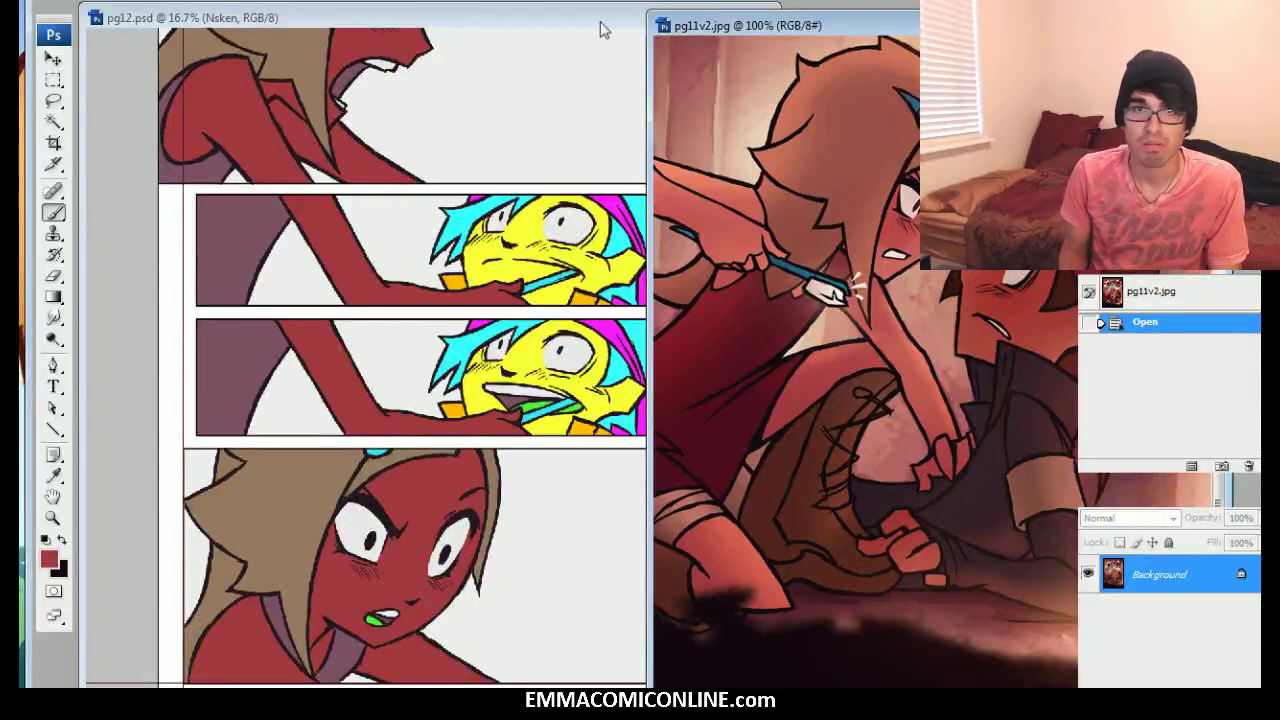
pyautogui.moveTo(602, 23); pyautogui.dragTo(614, 42)
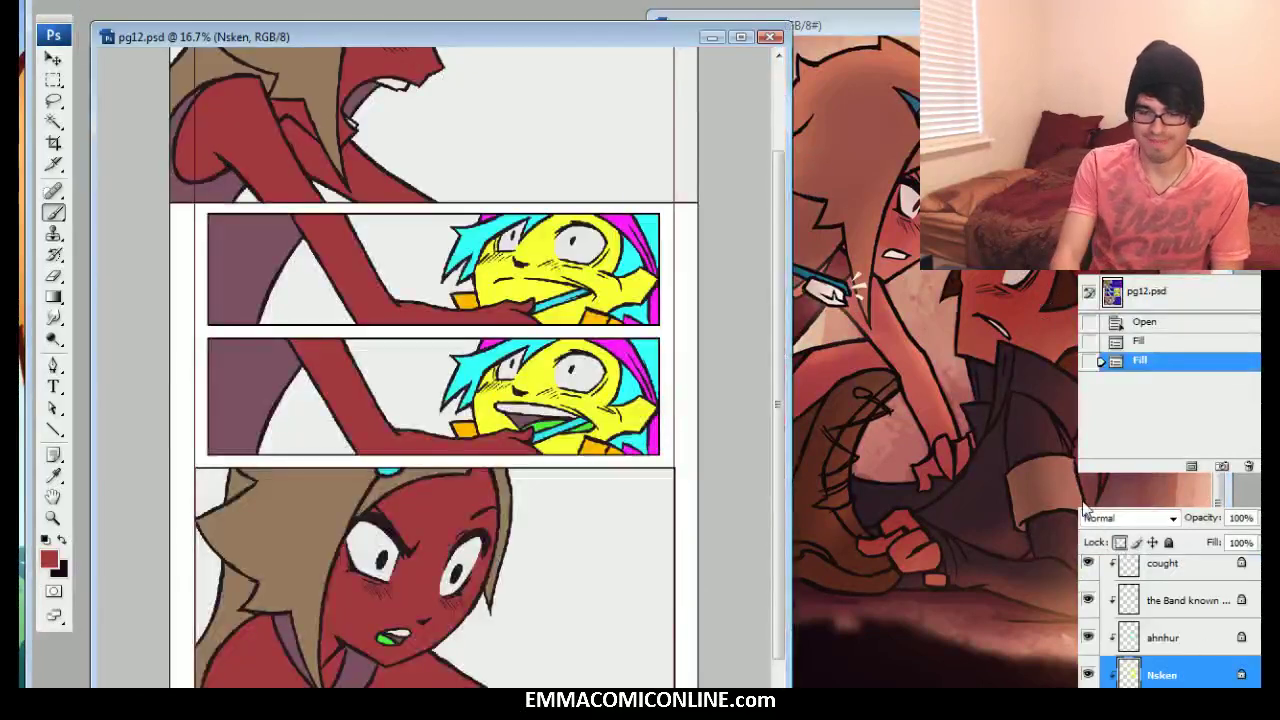
# Fill the Nsken layer with the dark red foreground colour to recolour the second character's yellow skin
pyautogui.hotkey('shift', 'F5')
pyautogui.press('Return')
pyautogui.press('b')
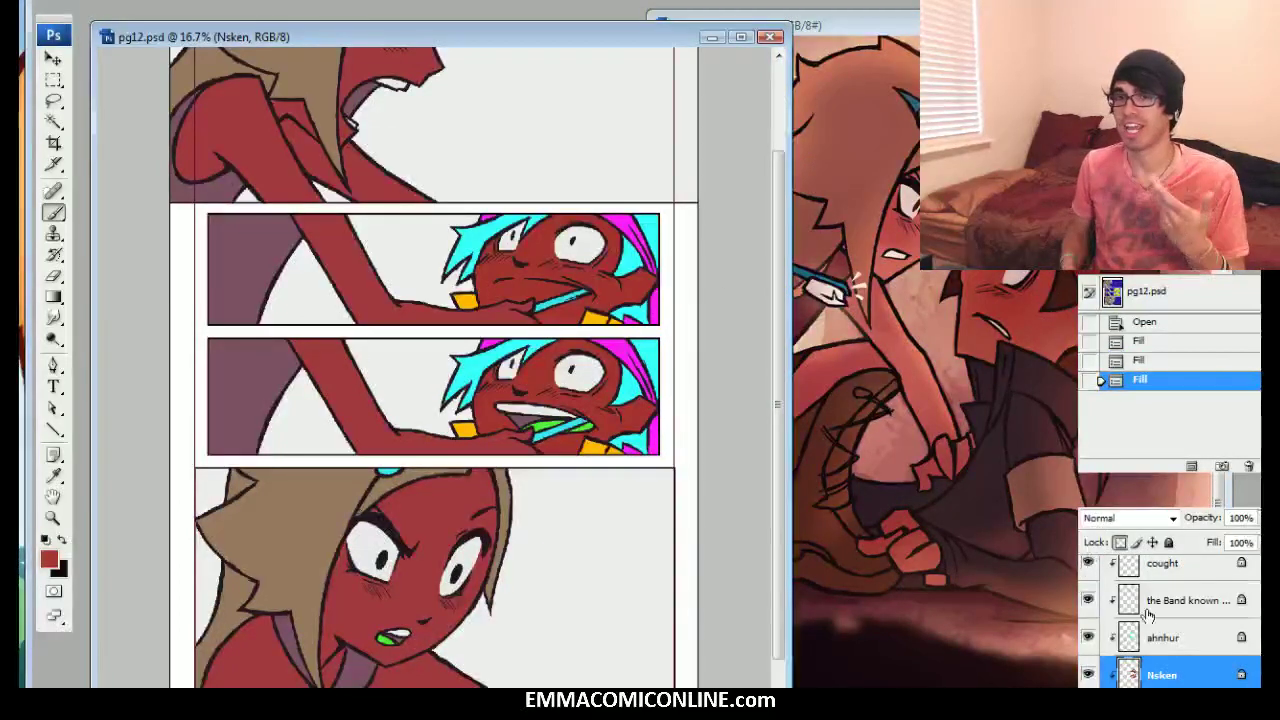
# Check what the ahnhur layer covers, and fill it with dark brown sampled from the reference page's hair
pyautogui.click(1165, 635)
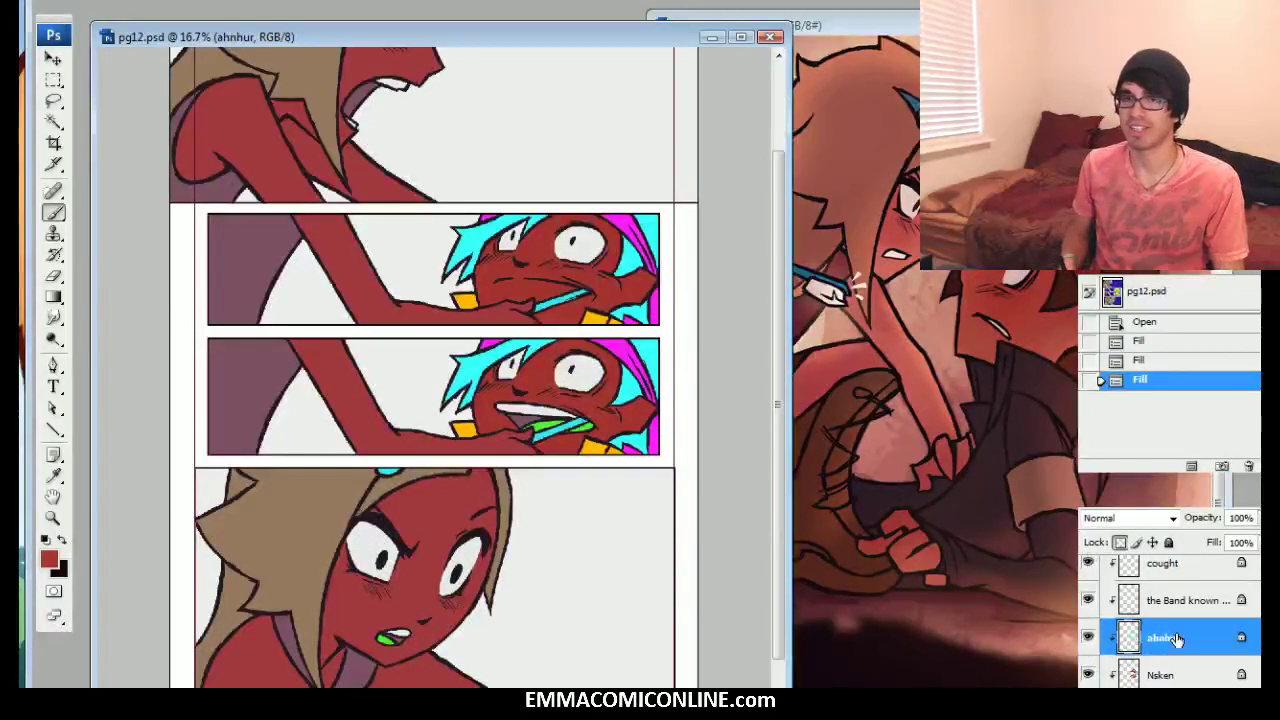
pyautogui.click(1088, 637)
pyautogui.click(1089, 636)
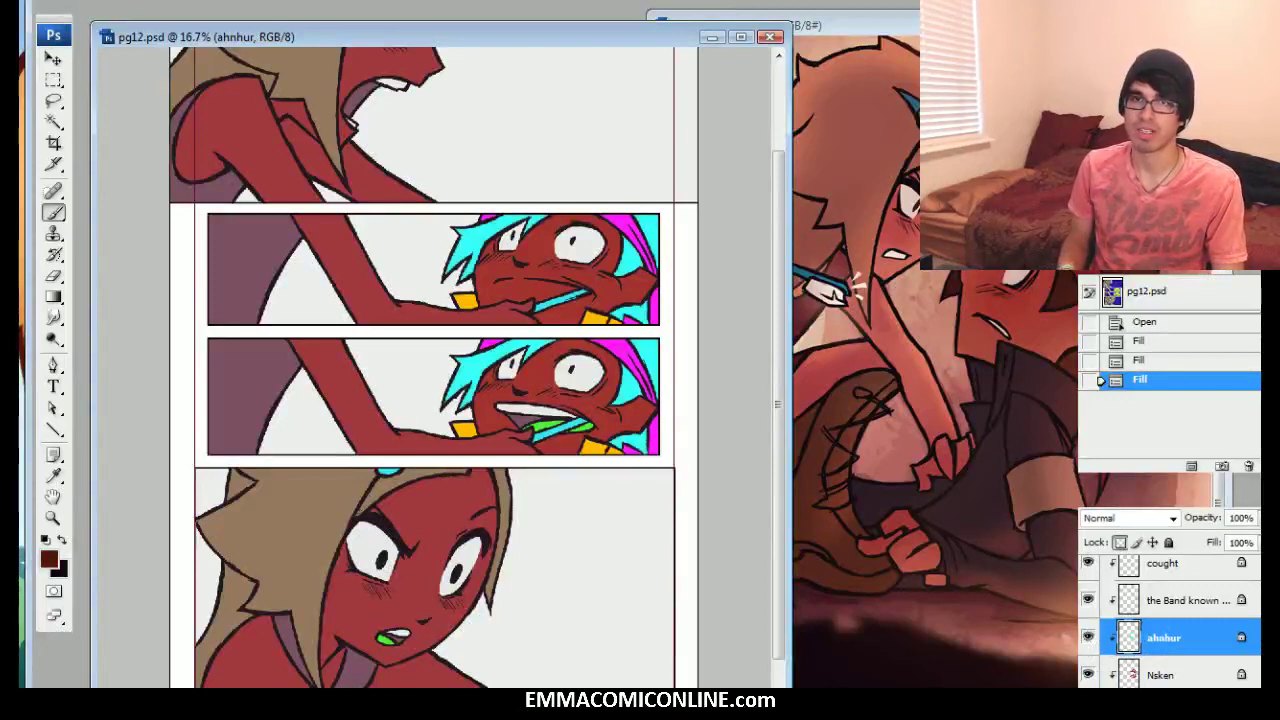
pyautogui.hotkey('shift', 'F5')
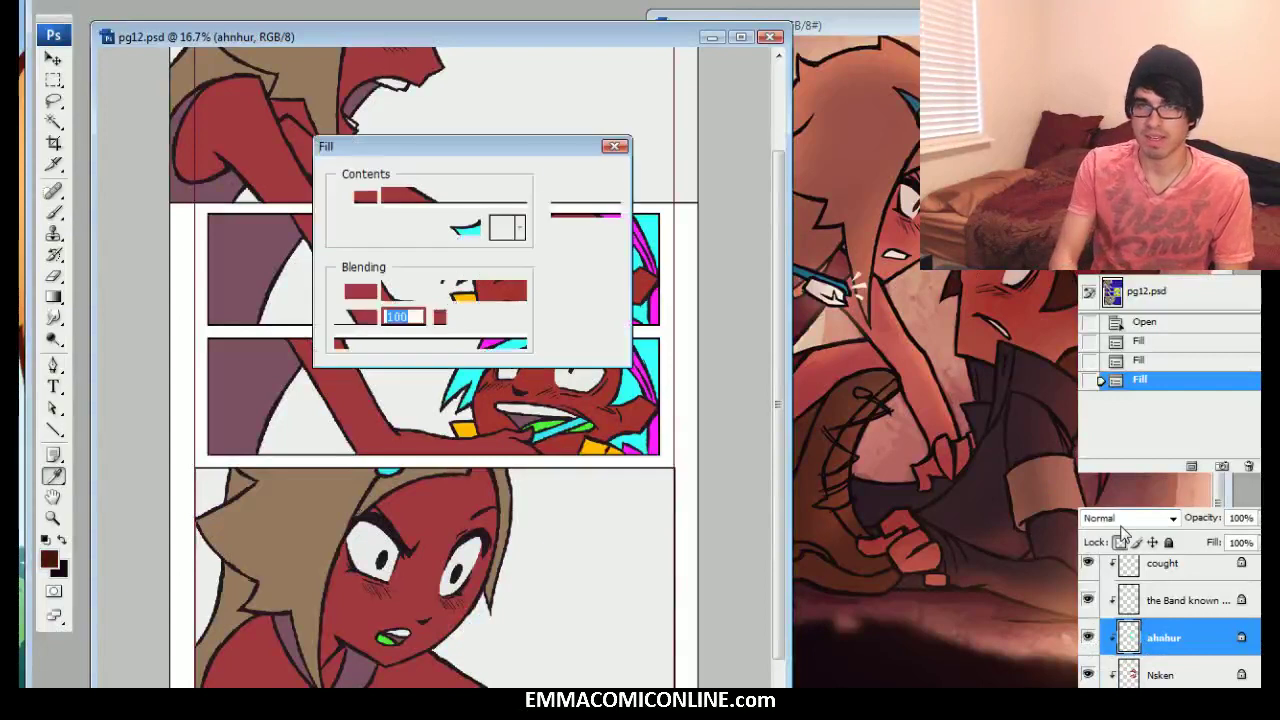
pyautogui.press('Return')
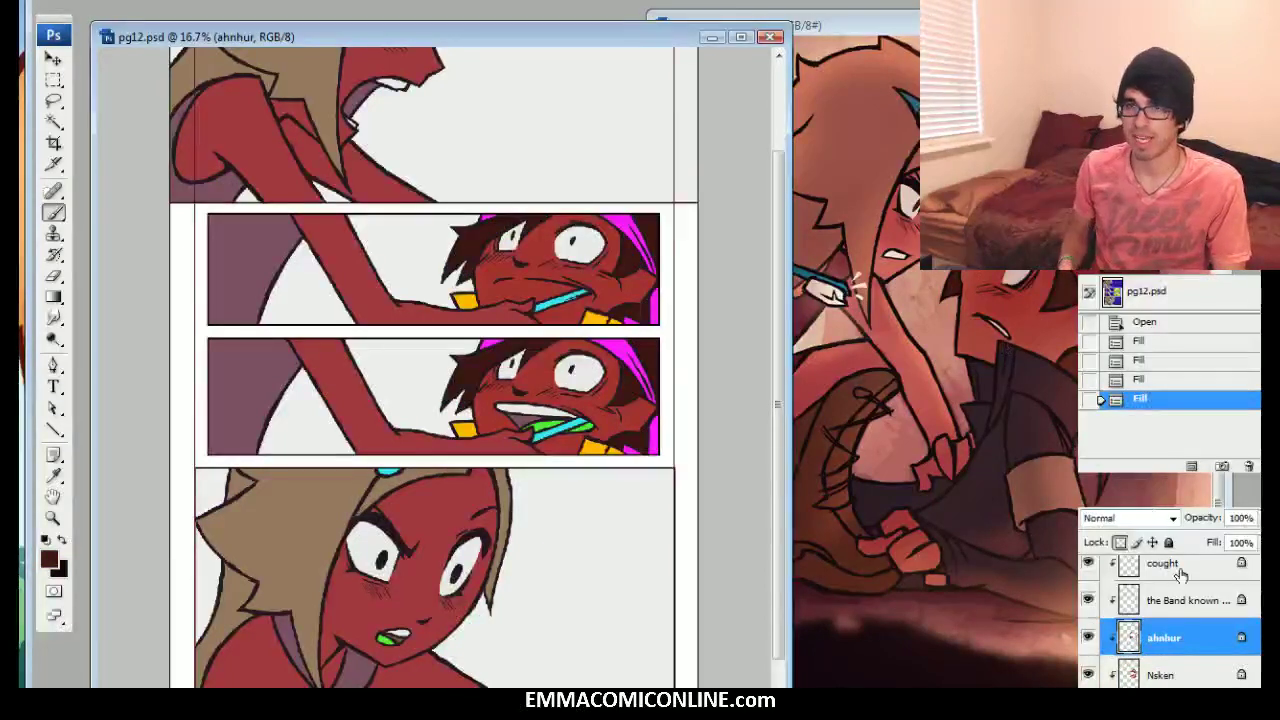
# Fill the Band layer with a sampled dark crimson foreground colour in Normal mode at 100% opacity
pyautogui.click(1162, 606)
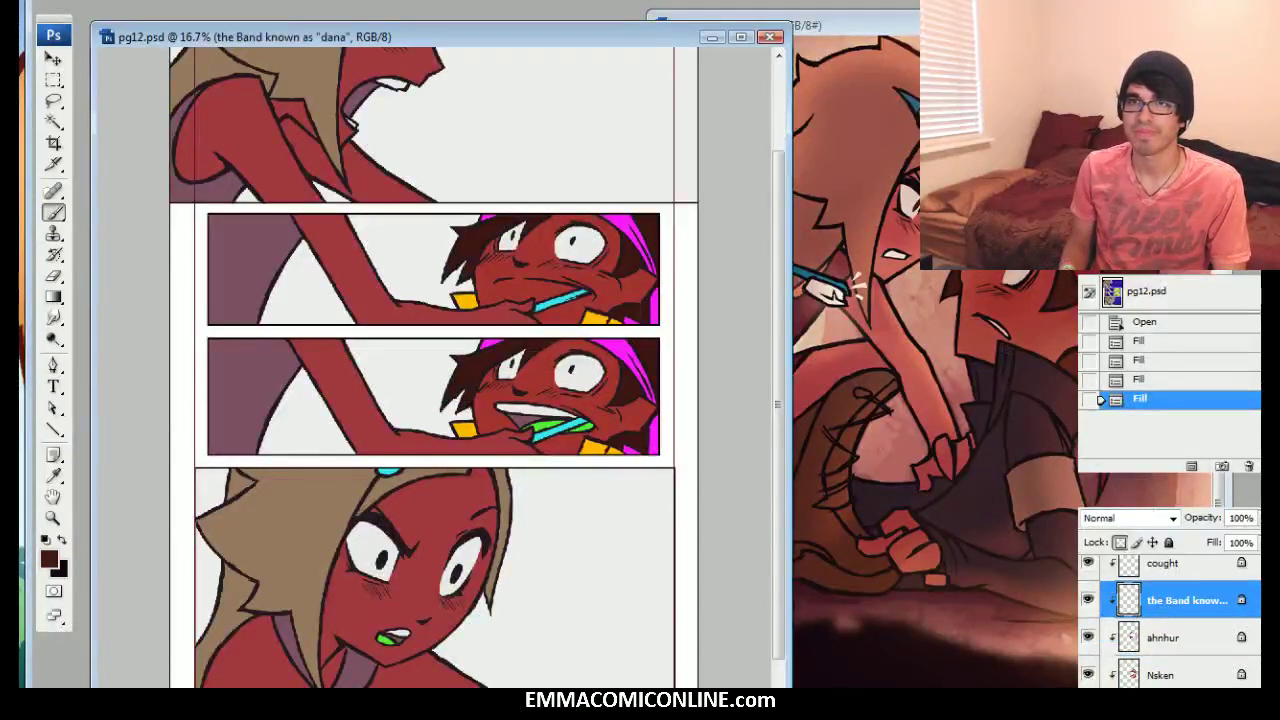
pyautogui.hotkey('shift', 'F5')
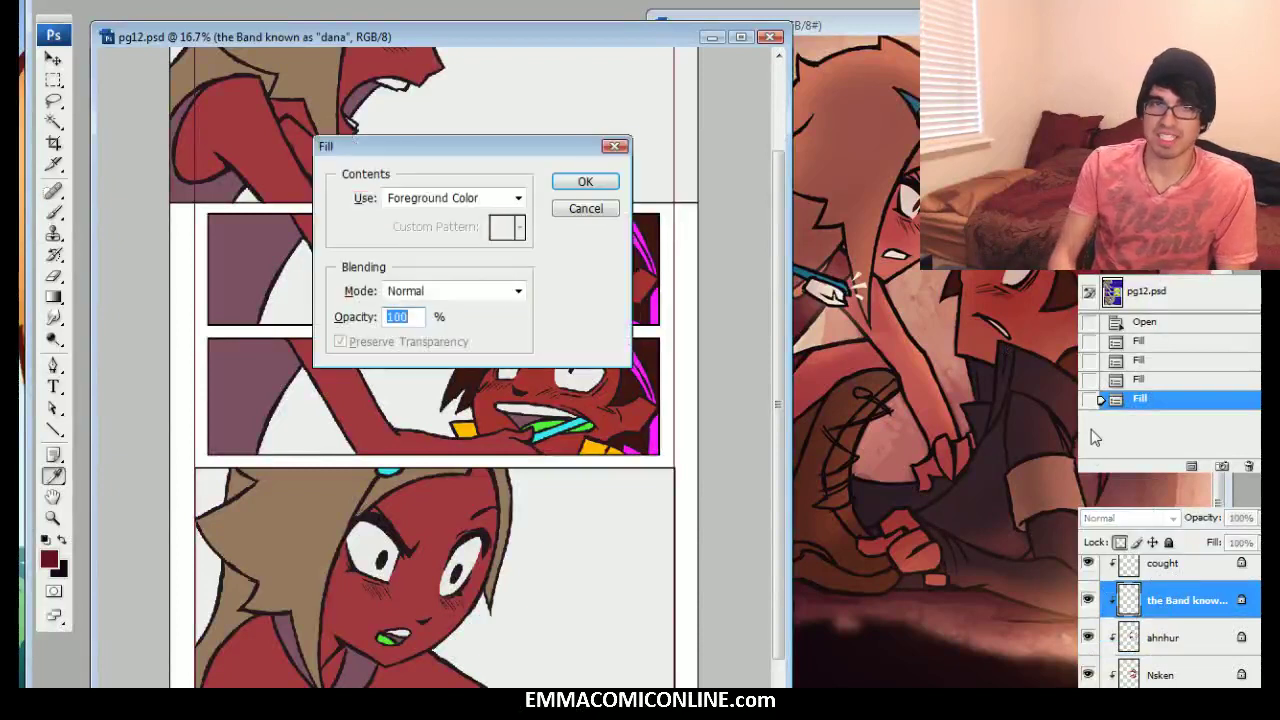
pyautogui.press('Return')
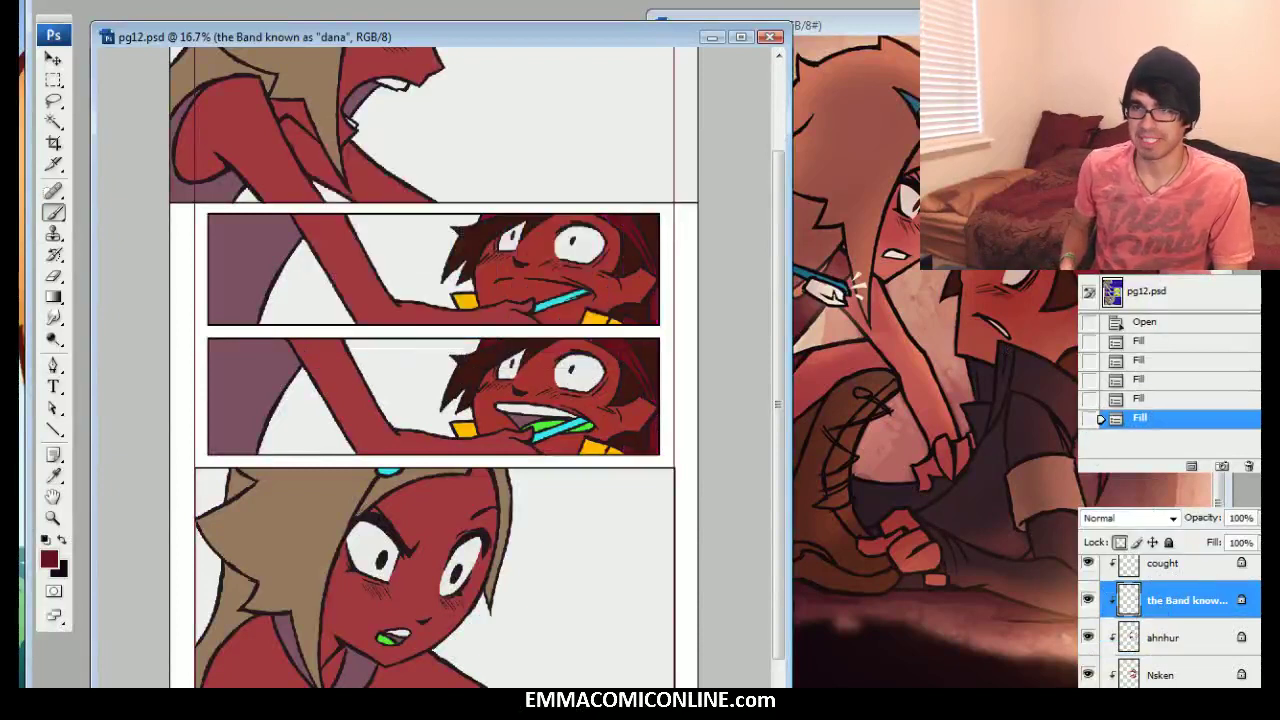
# Check what the cought layer covers, and fill it with dark purple sampled from the reference character's shirt
pyautogui.scroll(1, 1160, 610)
pyautogui.click(1123, 600)
pyautogui.click(1088, 597)
pyautogui.click(1088, 597)
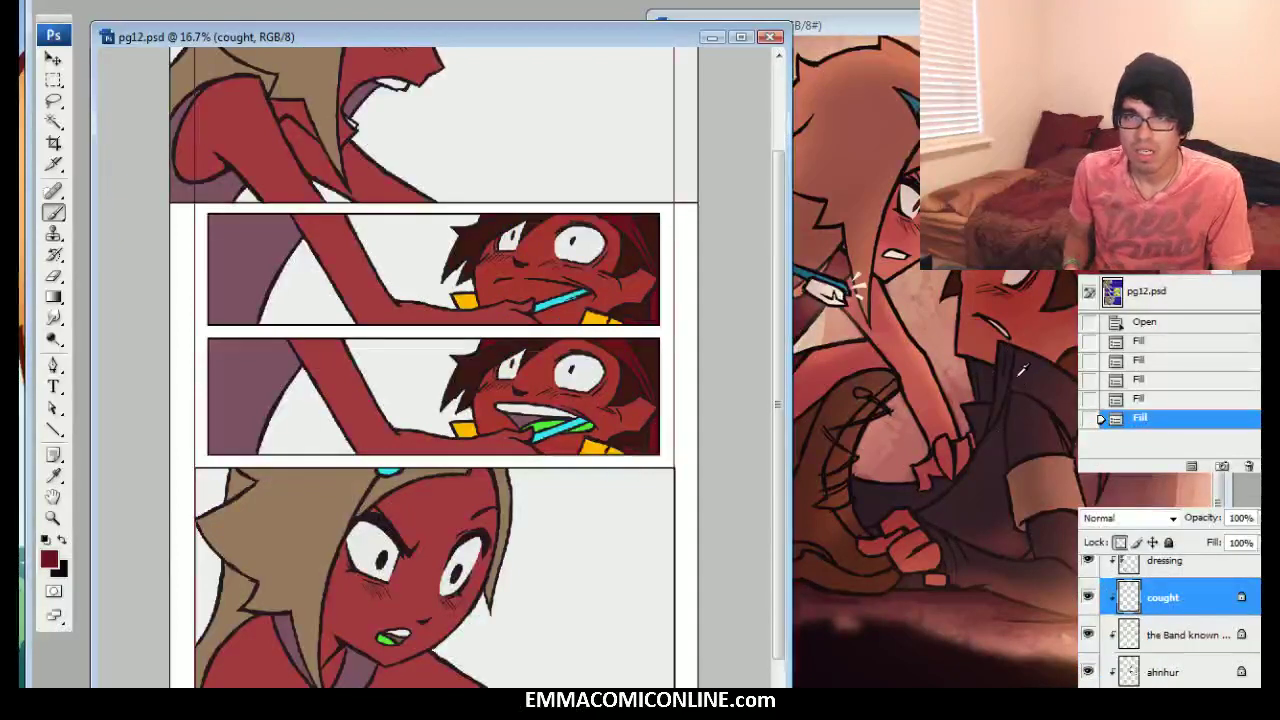
pyautogui.hotkey('shift', 'F5')
pyautogui.press('Return')
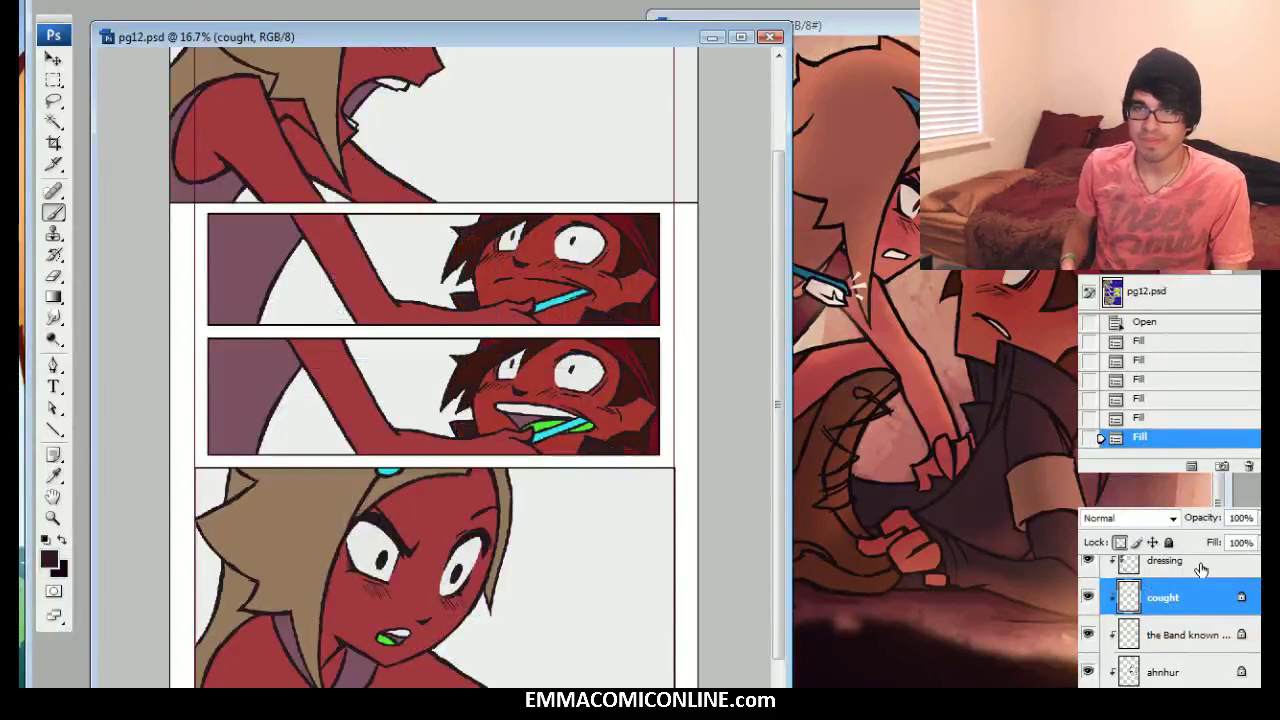
# Lock the transparent pixels of the dressing, clipppppp, tung, teeteyes and hair layers
pyautogui.click(1201, 569)
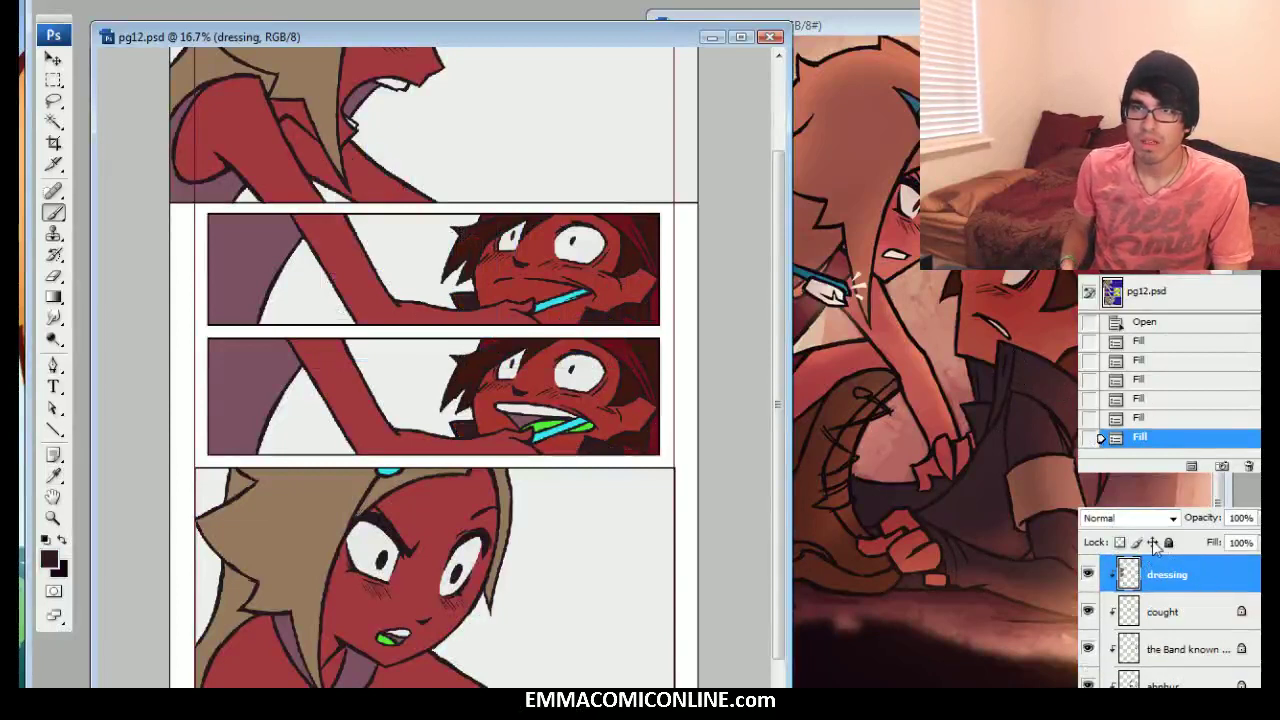
pyautogui.click(1119, 542)
pyautogui.scroll(2, 1170, 610)
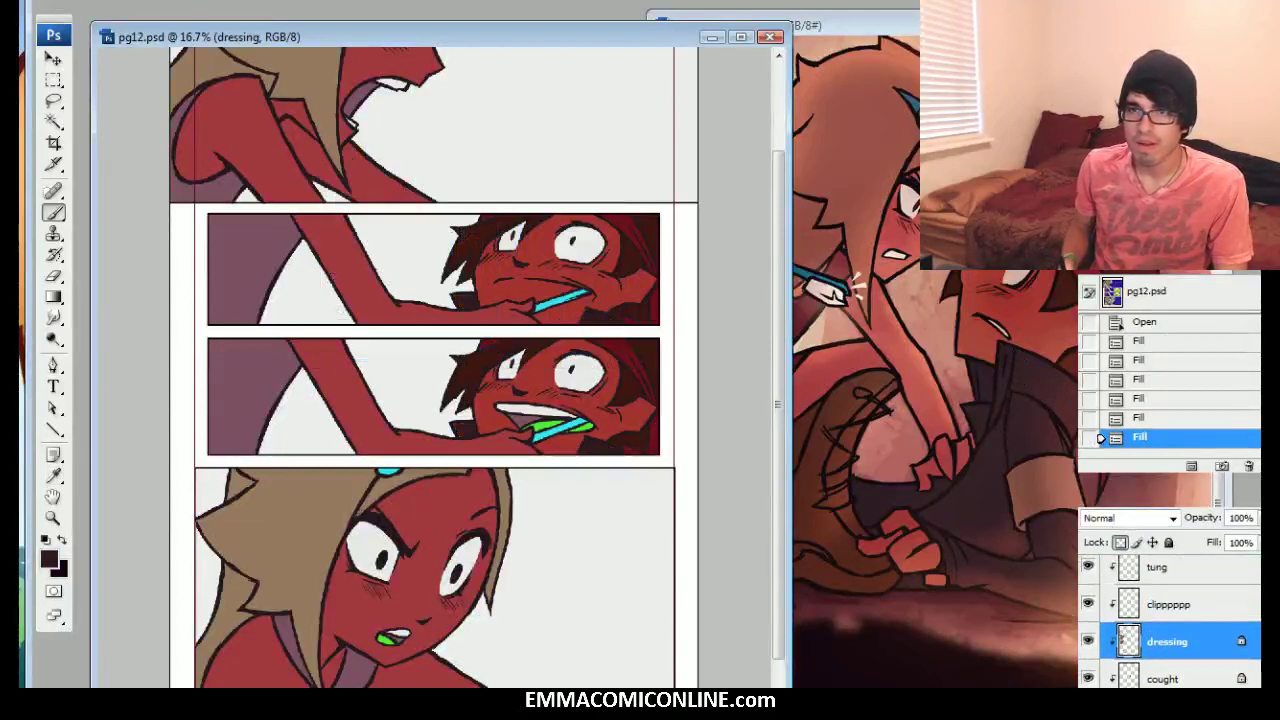
pyautogui.click(1197, 605)
pyautogui.click(1150, 572)
pyautogui.click(1120, 542)
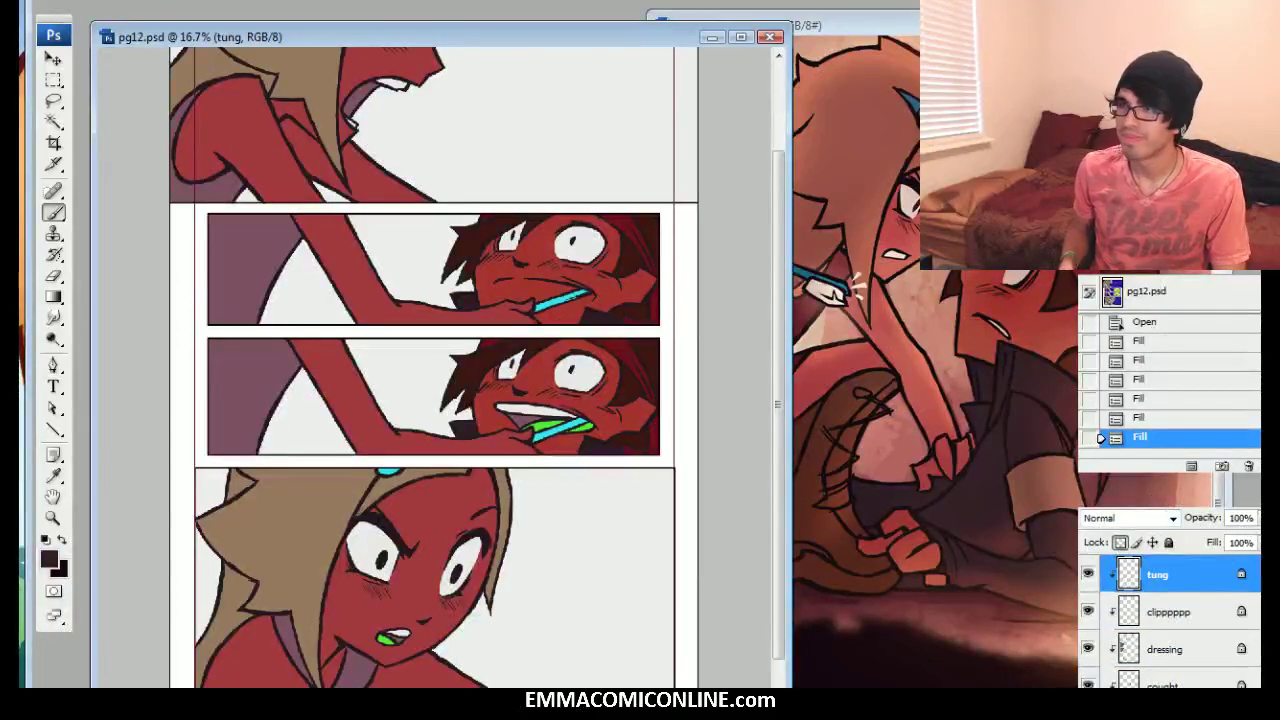
pyautogui.scroll(1, 1190, 610)
pyautogui.click(1202, 588)
pyautogui.click(1120, 542)
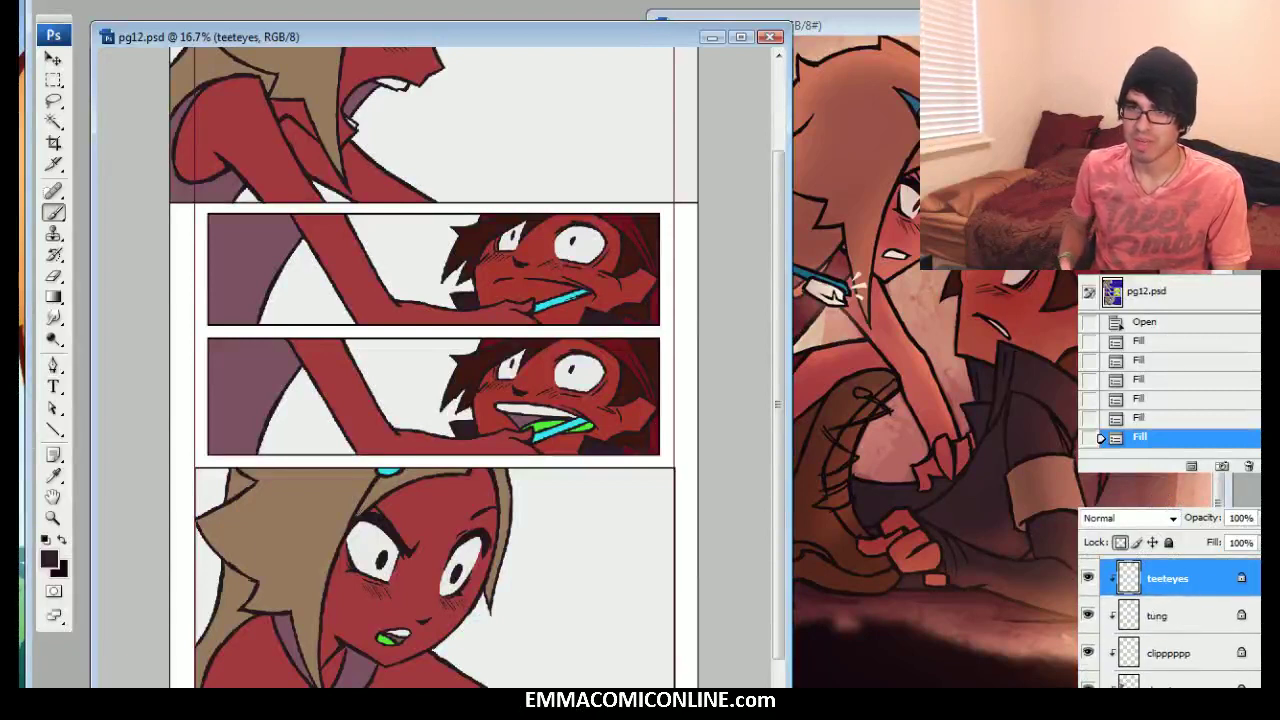
pyautogui.scroll(2, 1190, 610)
pyautogui.click(1195, 600)
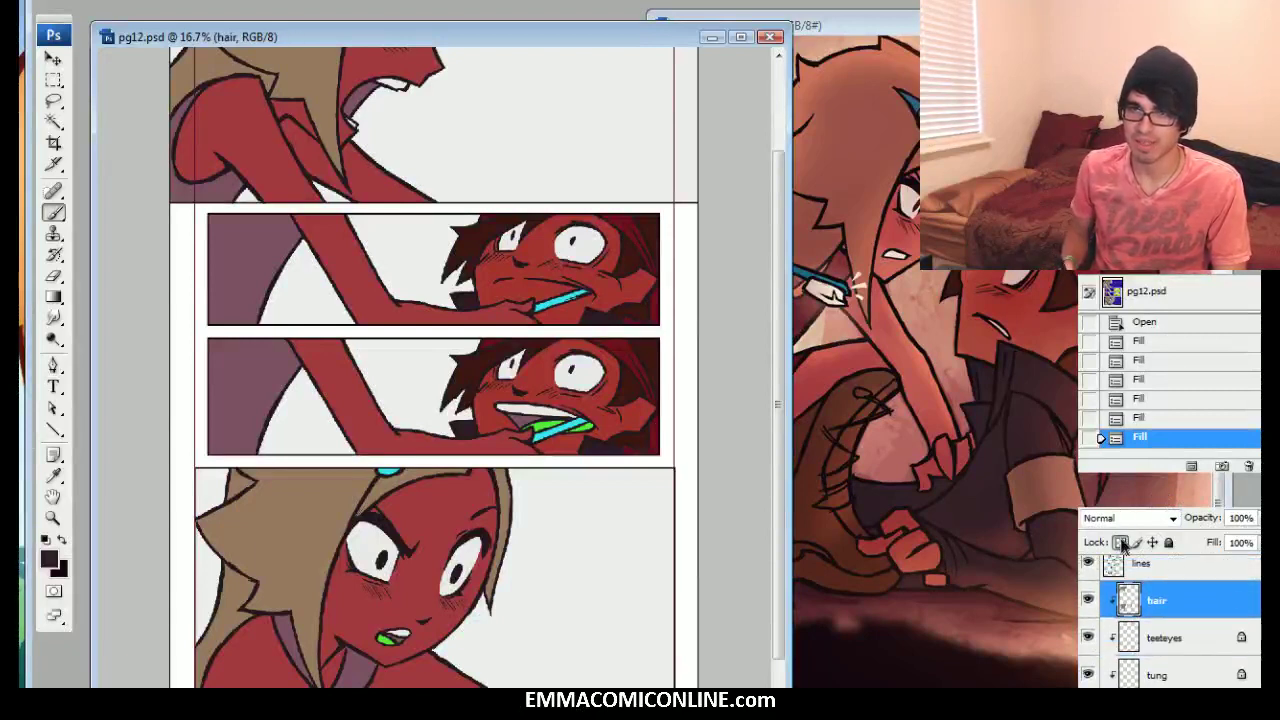
pyautogui.scroll(-1, 1170, 620)
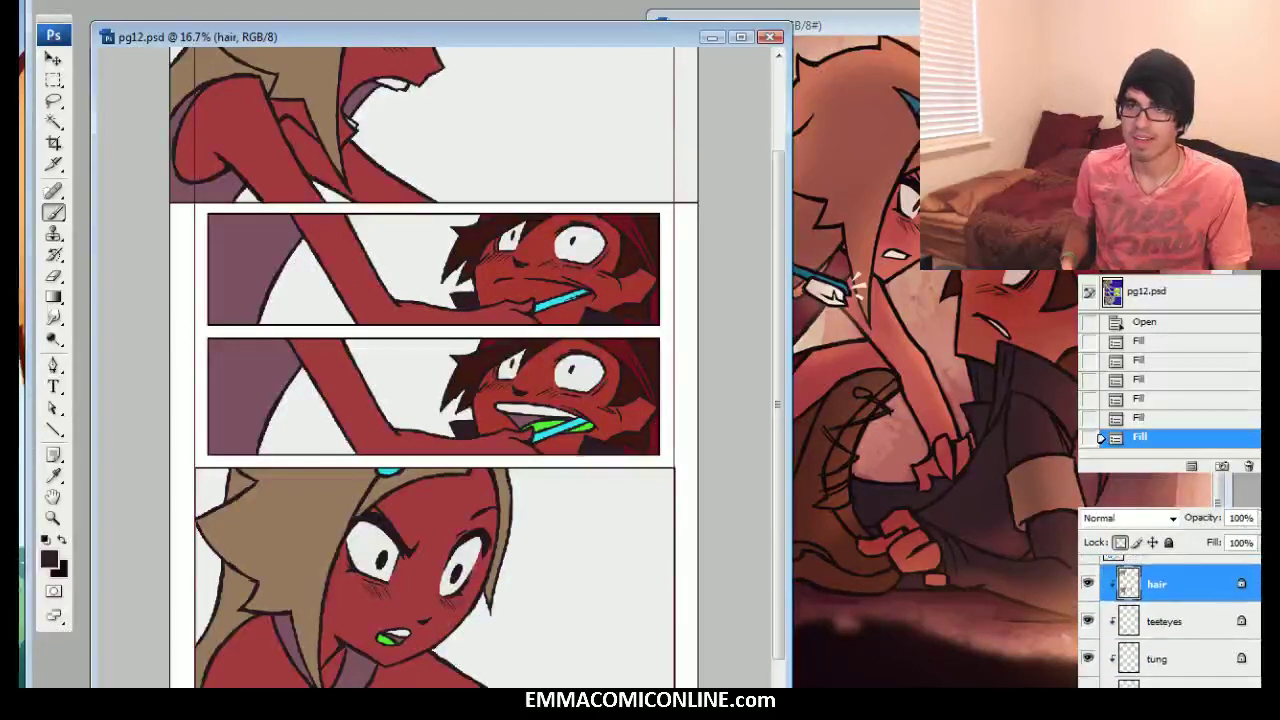
# Select the dressing layer, reposition pg11v2.jpg to show the character's red dress, and sample its dark maroon
pyautogui.scroll(1, 1170, 620)
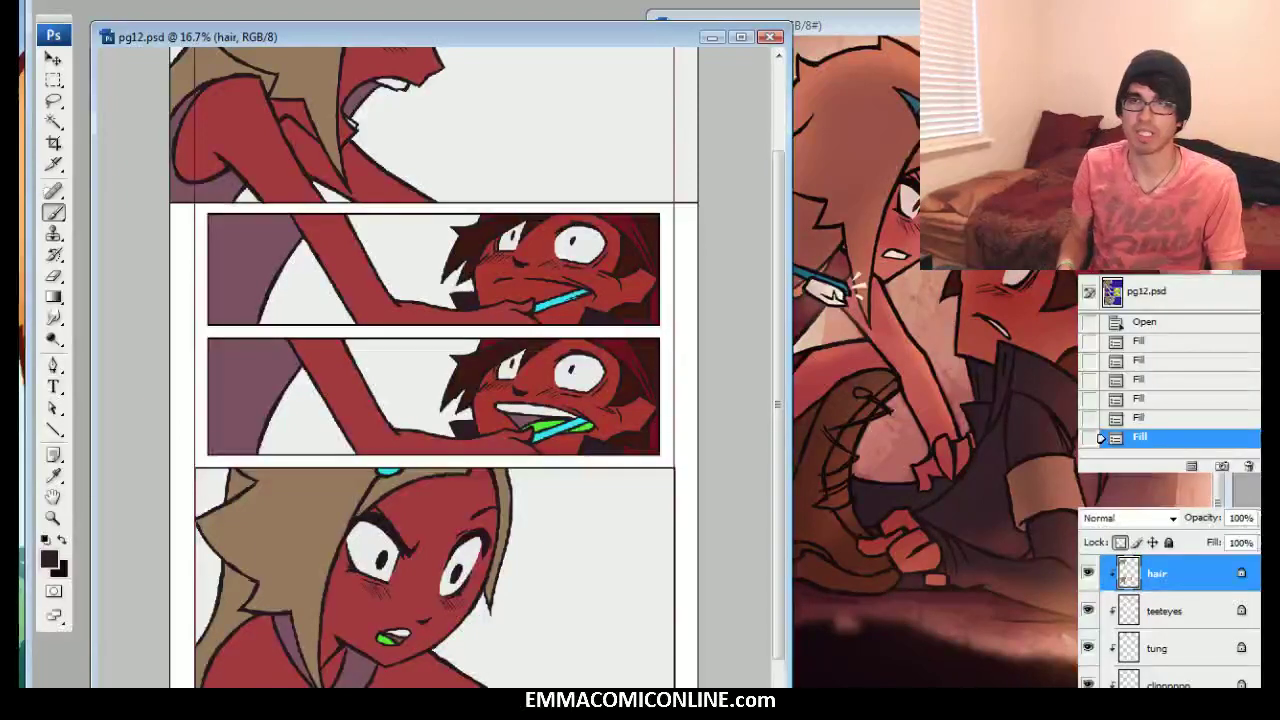
pyautogui.scroll(1, 434, 366)
pyautogui.scroll(-1, 434, 366)
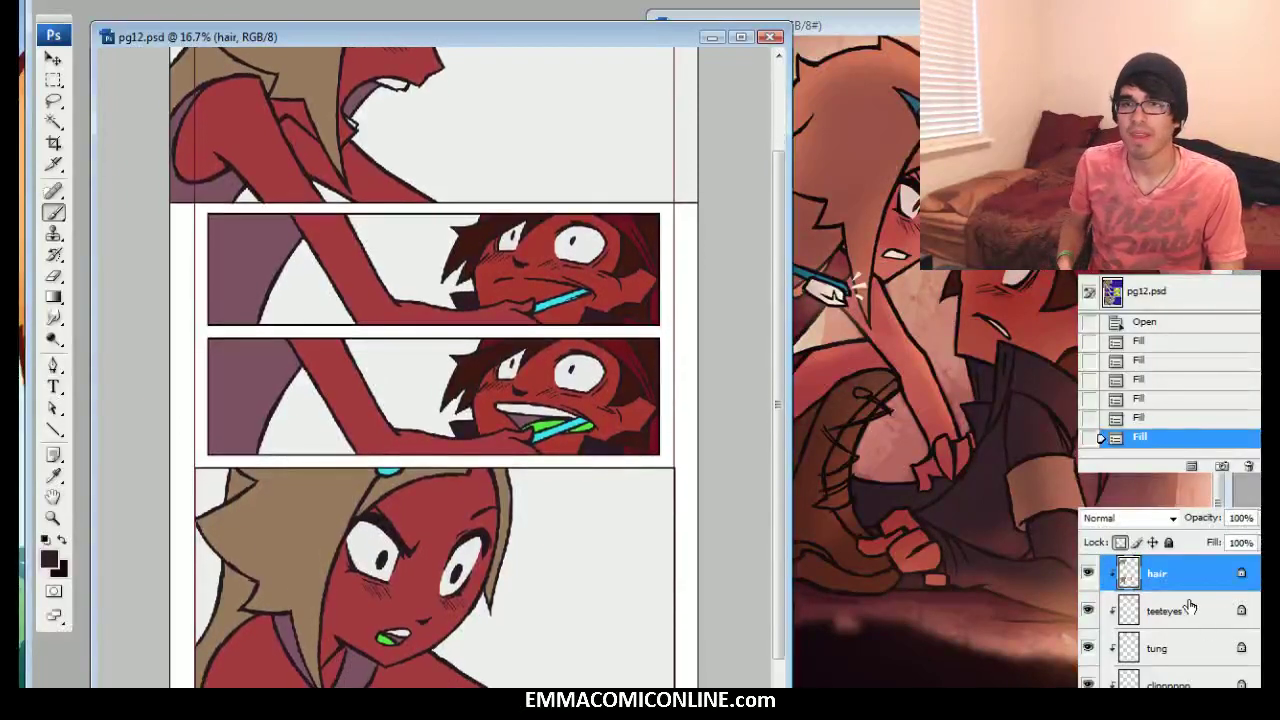
pyautogui.scroll(-2, 1199, 650)
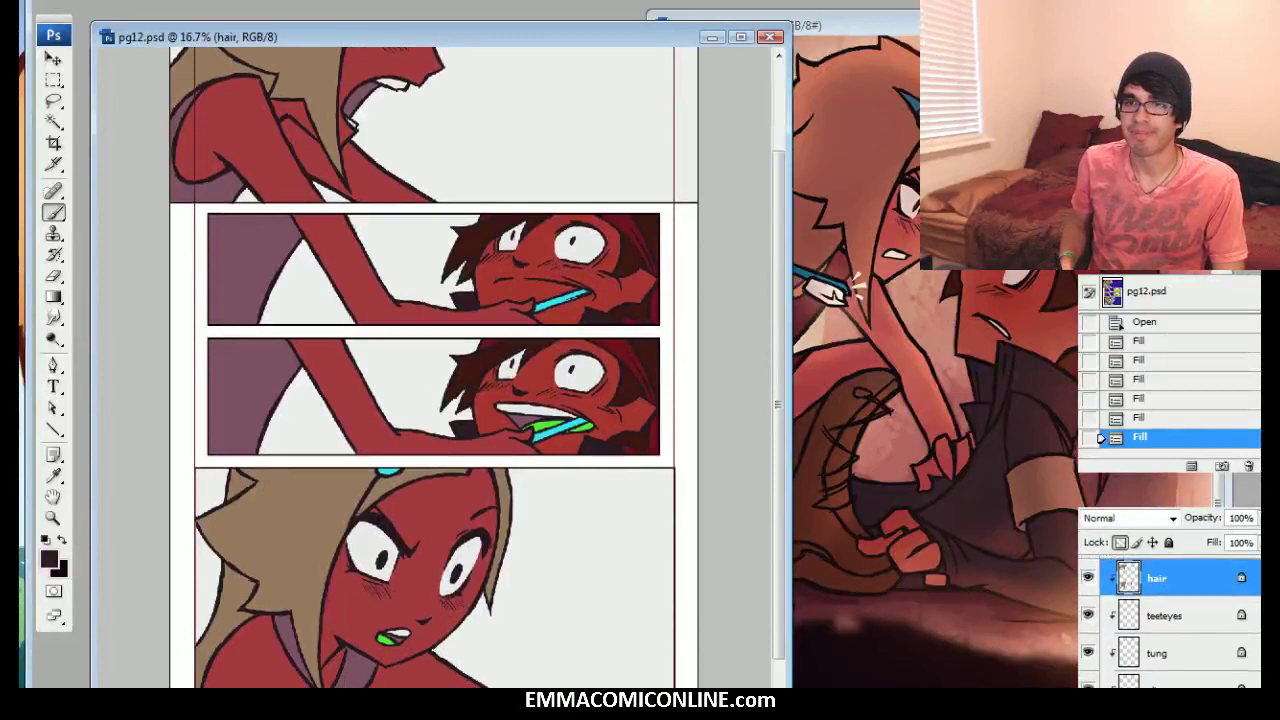
pyautogui.scroll(-2, 1185, 620)
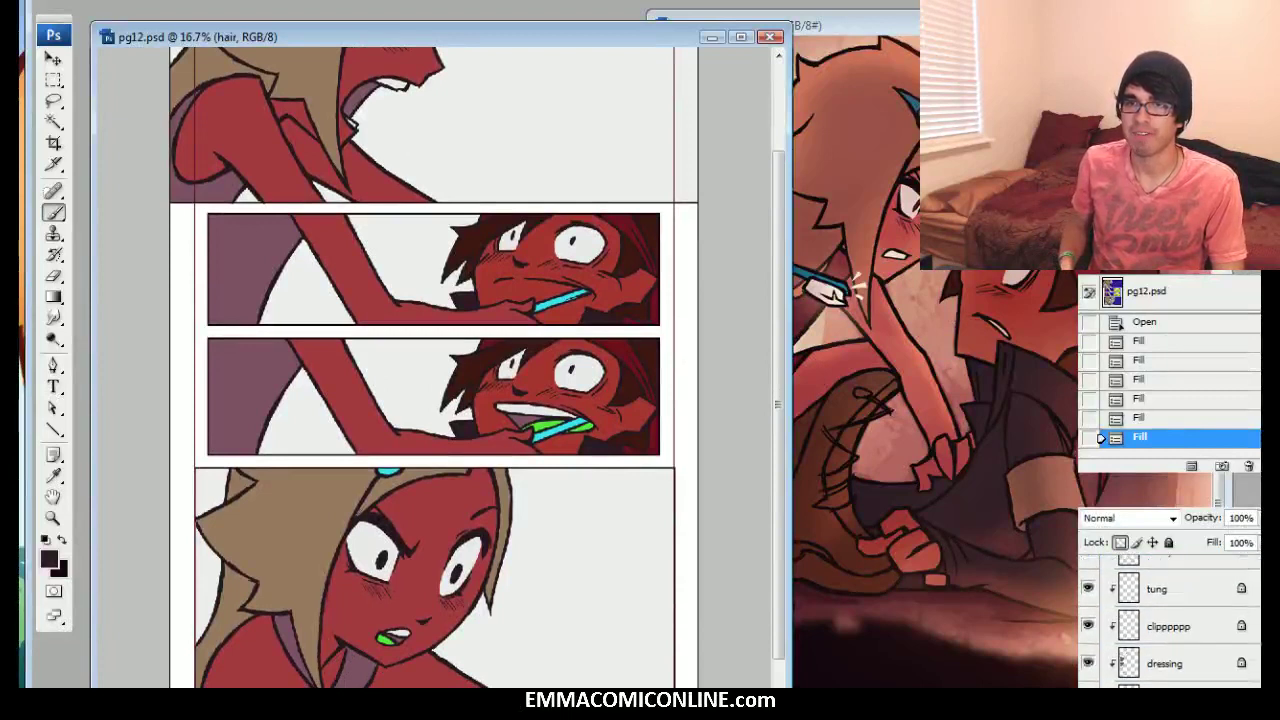
pyautogui.click(1180, 657)
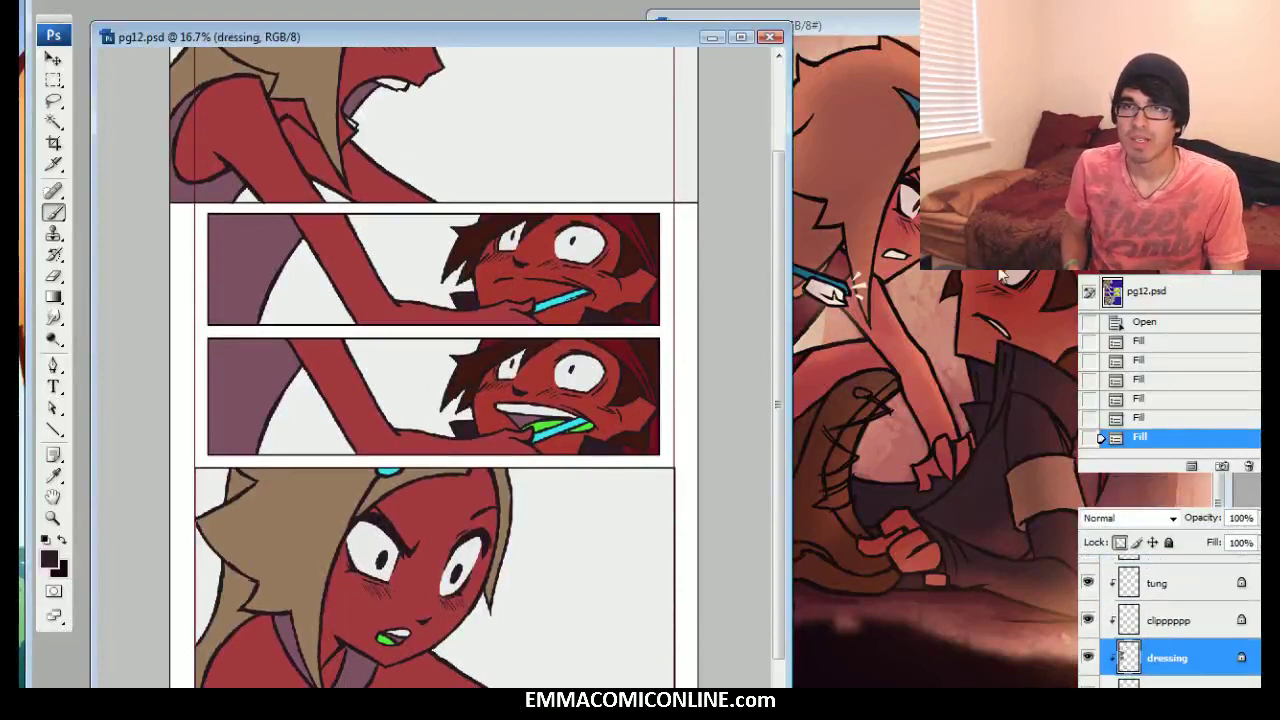
pyautogui.moveTo(860, 25); pyautogui.dragTo(878, 21)
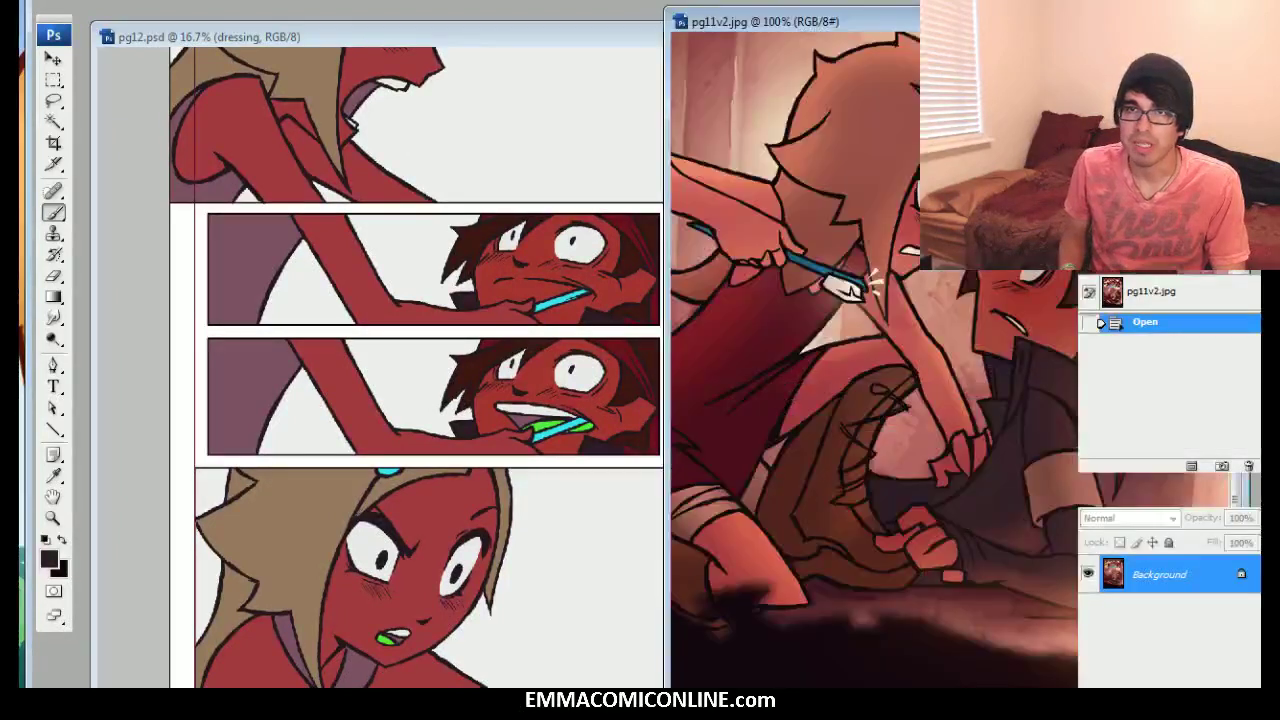
pyautogui.hscroll(-3, 870, 400)
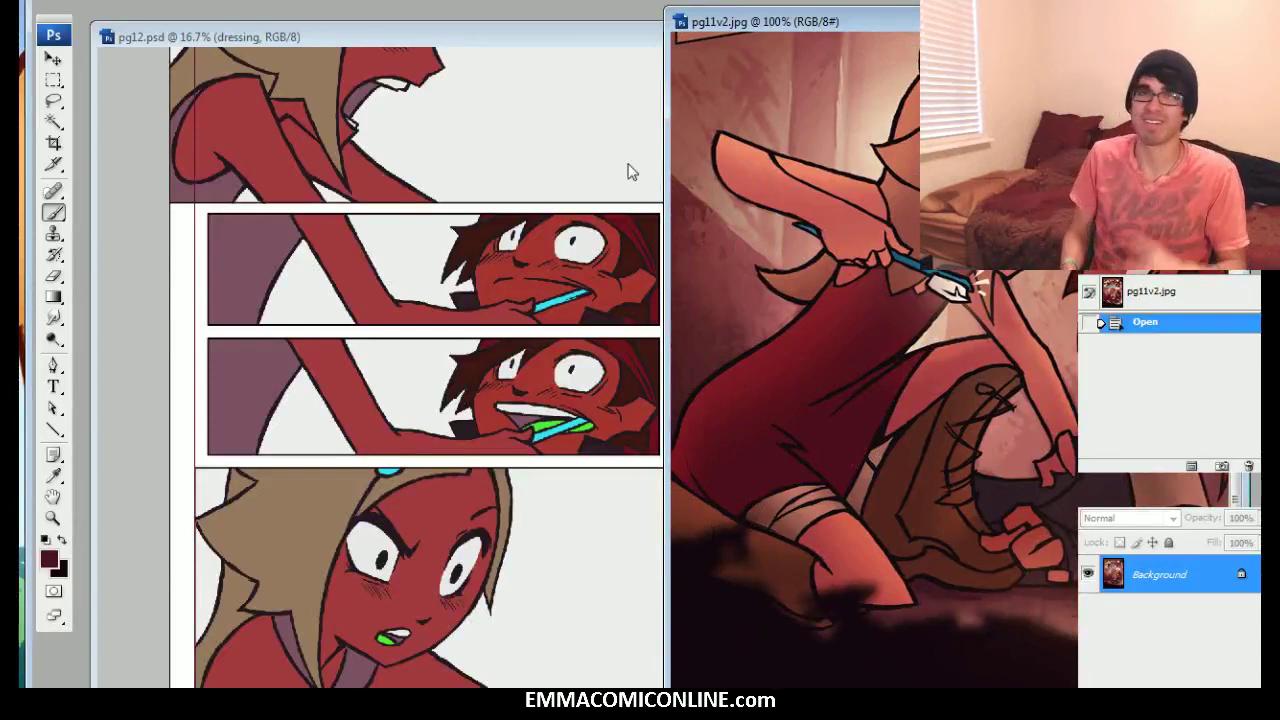
# Fill the dressing layer of pg12.psd with the dark maroon foreground colour in Normal mode at 100% opacity
pyautogui.click(594, 40)
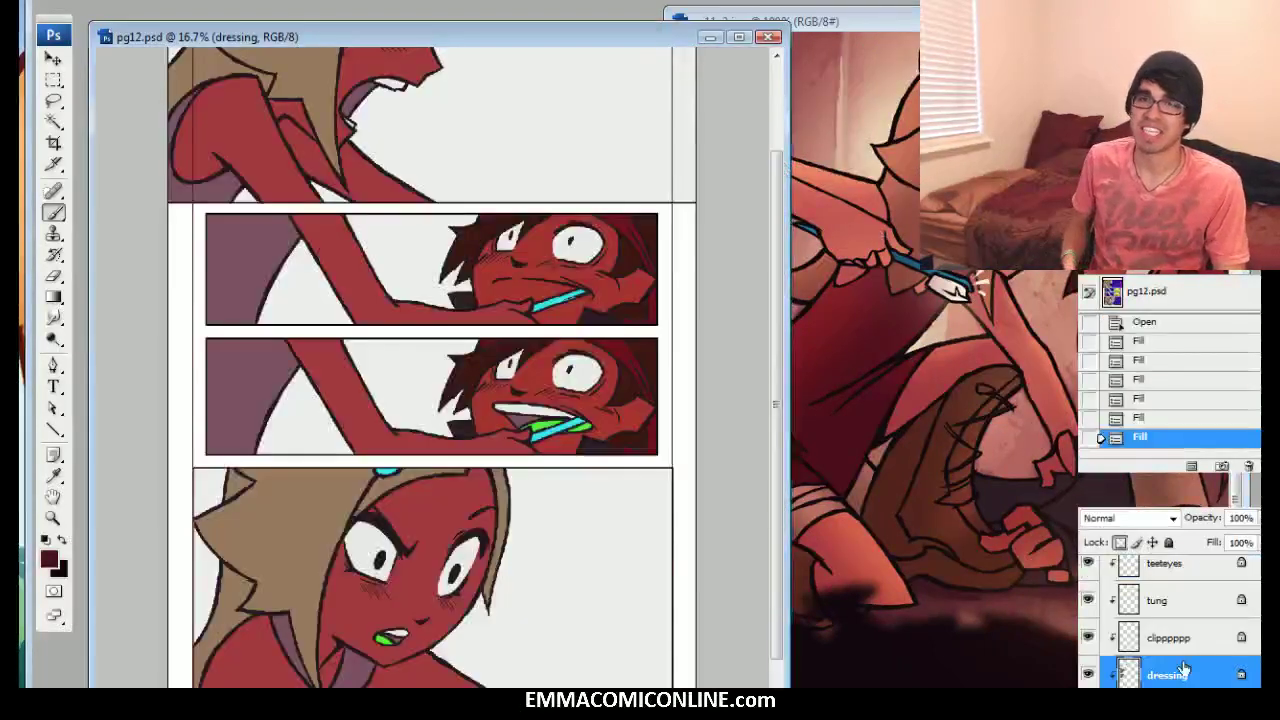
pyautogui.hotkey('shift', 'BackSpace')
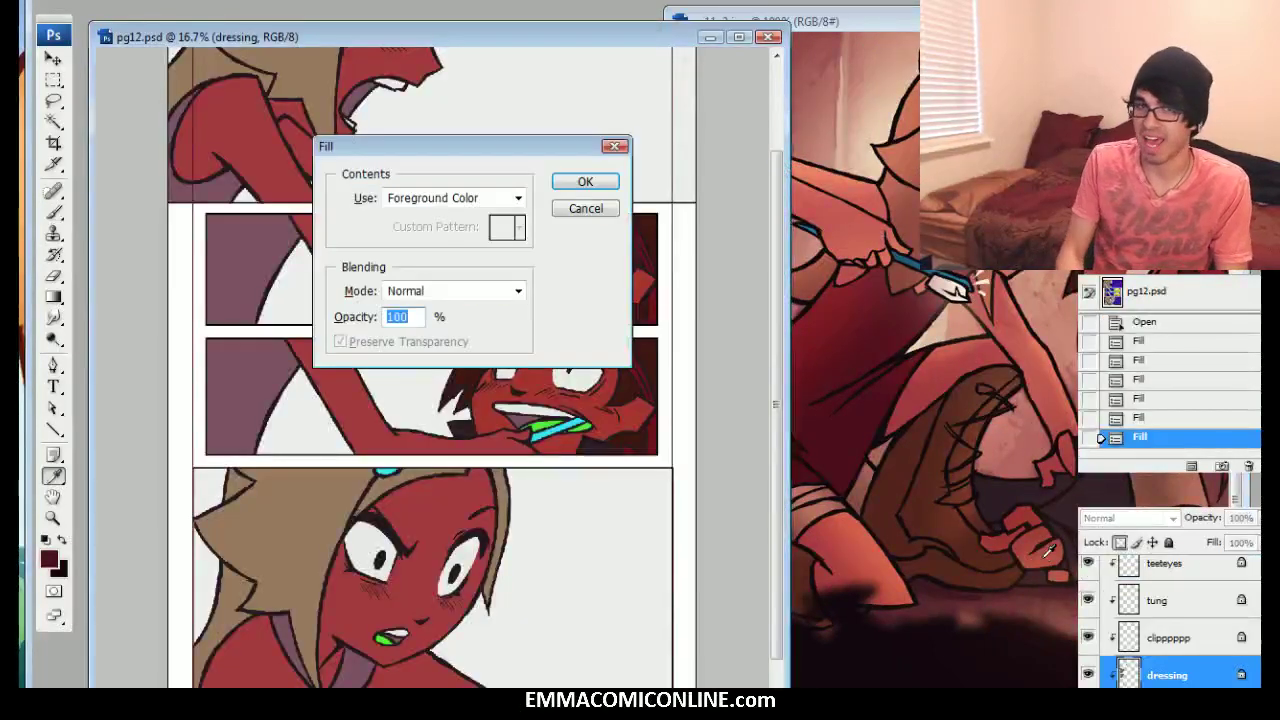
pyautogui.press('Return')
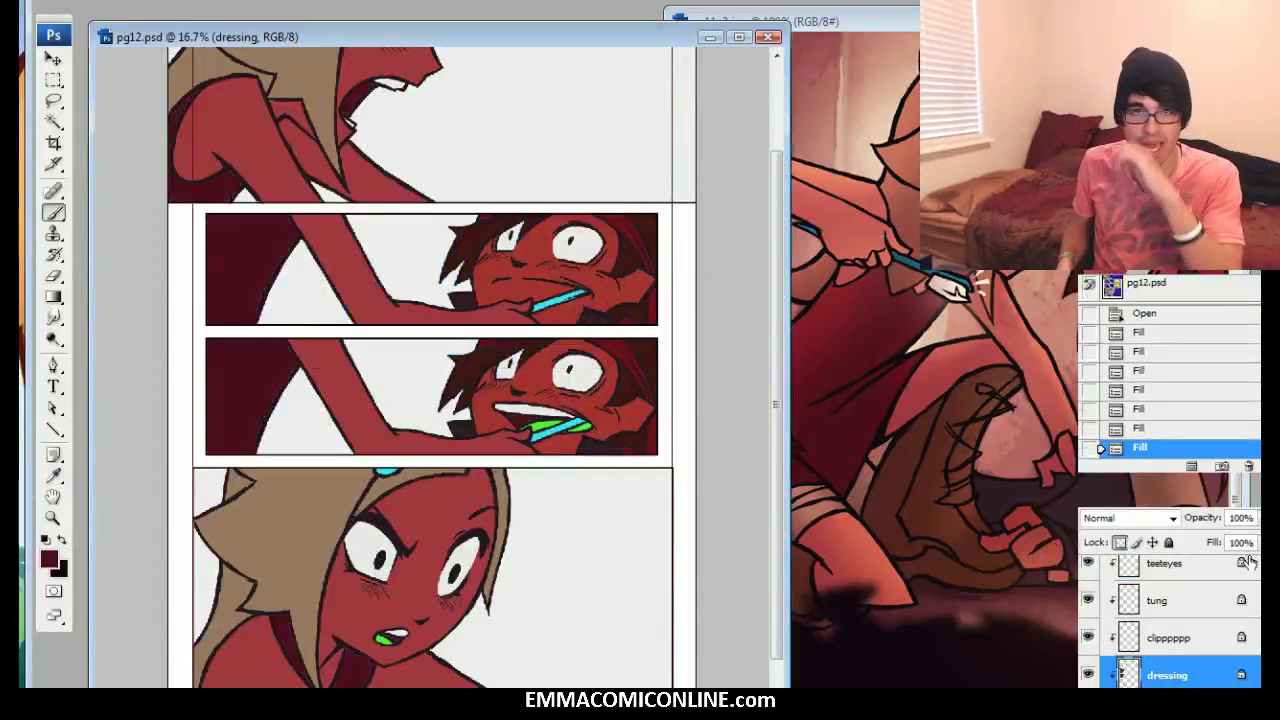
# Sample a near-black tone from the reference page, lock the lines layer's transparent pixels and fill the line art with it
pyautogui.scroll(-1, 1169, 620)
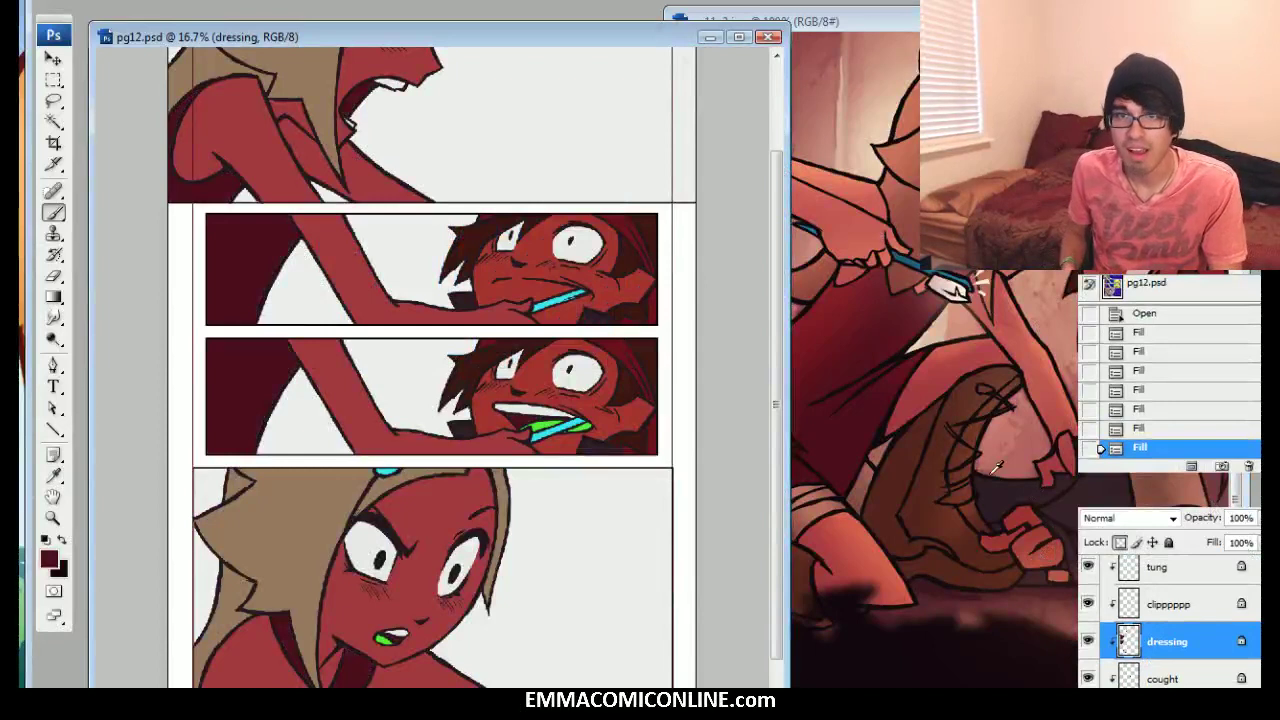
pyautogui.keyDown('alt'); pyautogui.click(878, 453); pyautogui.keyUp('alt')
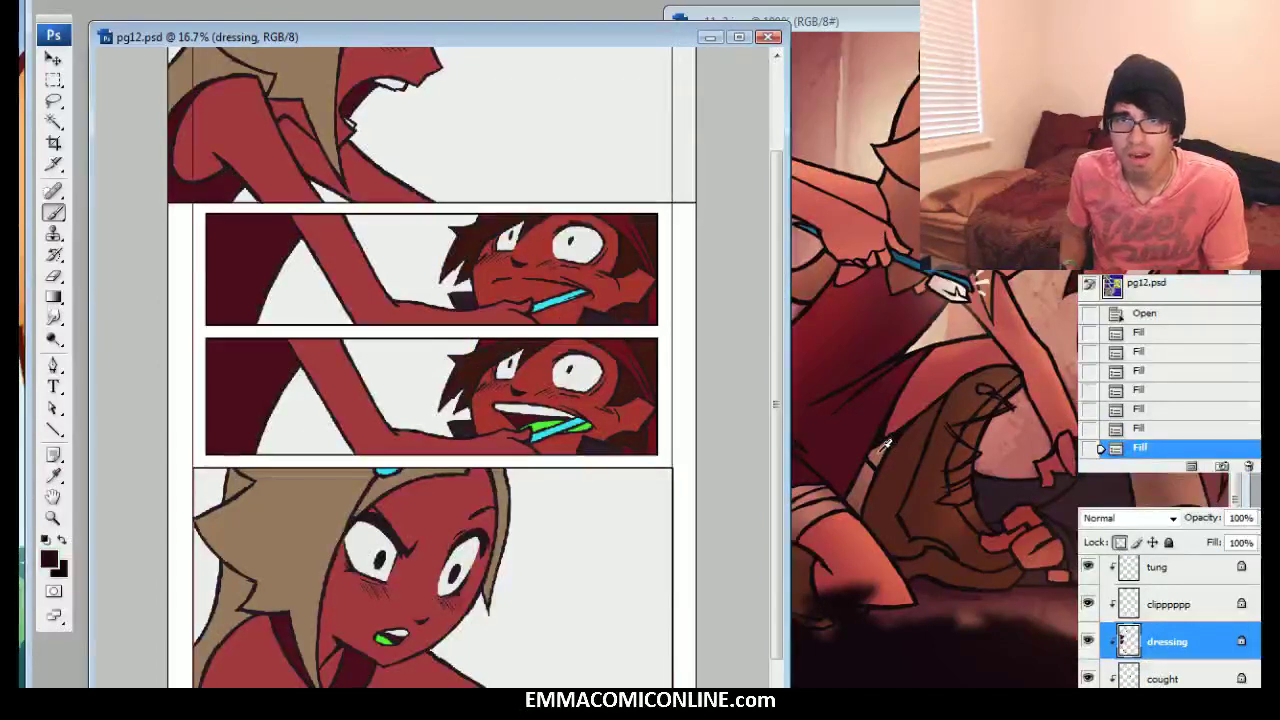
pyautogui.click(1185, 600)
pyautogui.click(1186, 568)
pyautogui.scroll(3, 1200, 595)
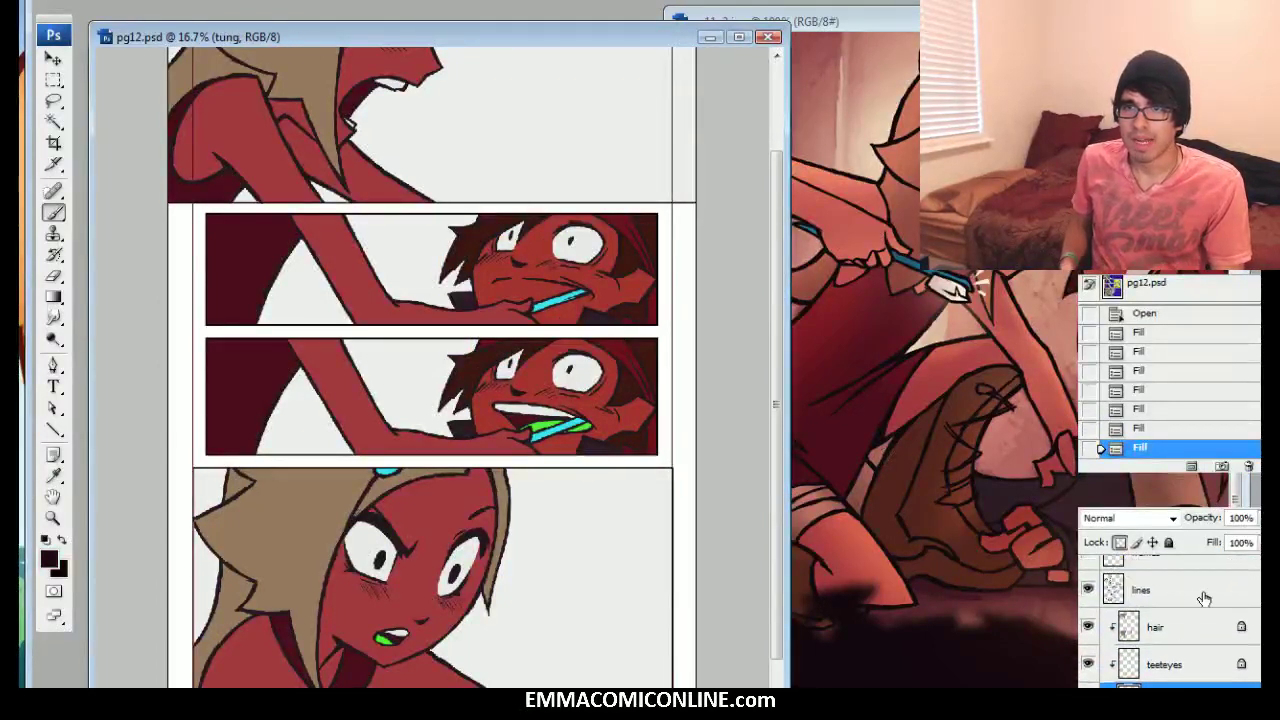
pyautogui.click(1204, 598)
pyautogui.hotkey('shift', 'F5')
pyautogui.press('Return')
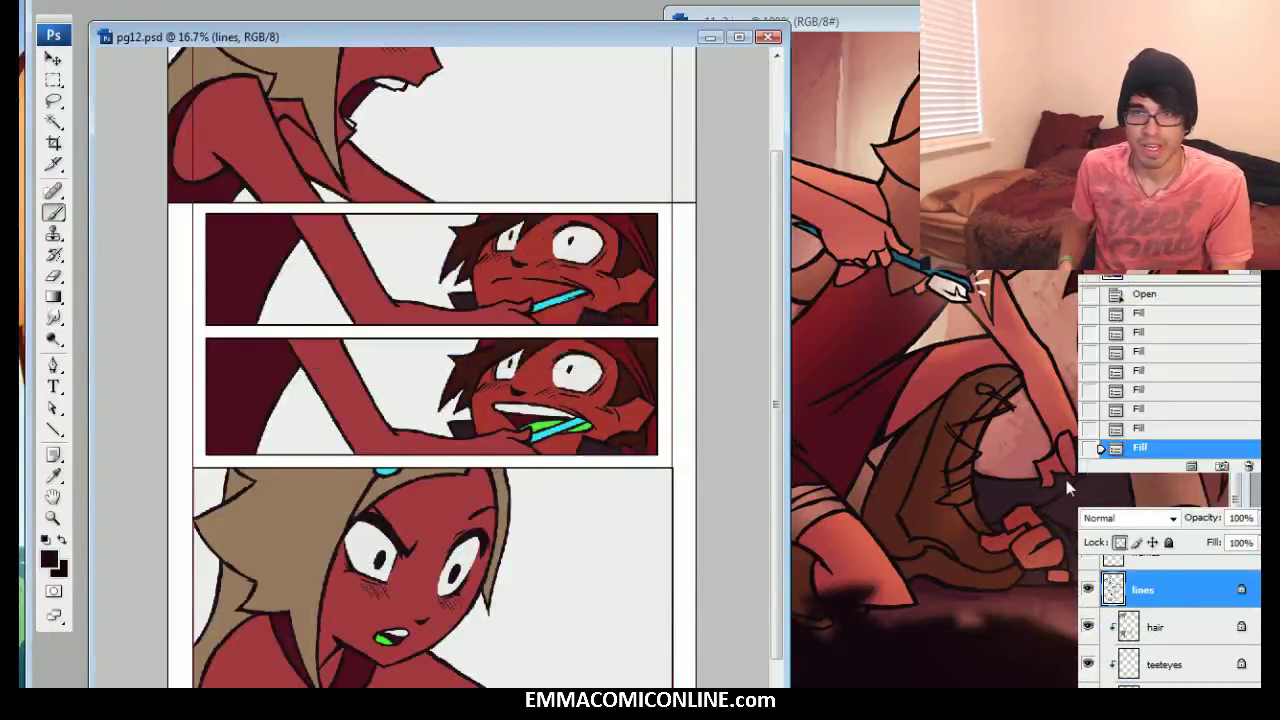
# Fill the hair layer with a muted reddish brown foreground colour matching the reference character's hair
pyautogui.scroll(1, 1169, 620)
pyautogui.scroll(-2, 1169, 620)
pyautogui.click(1211, 583)
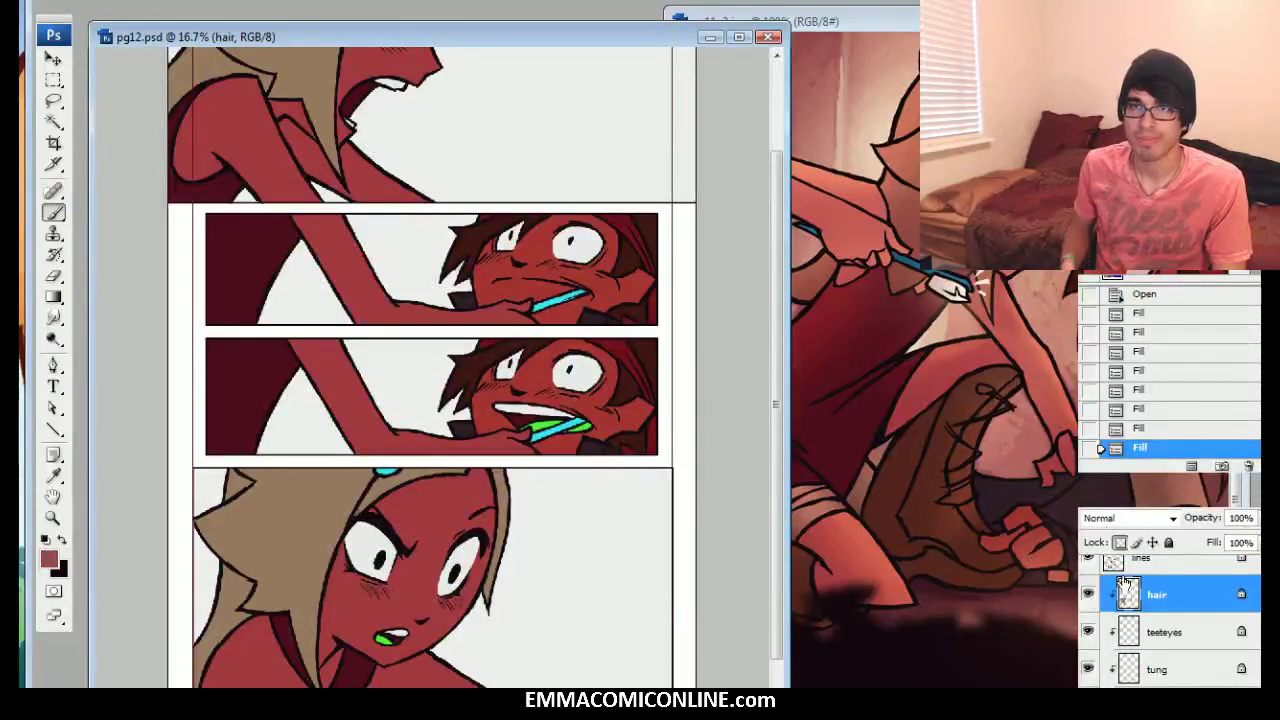
pyautogui.hotkey('shift', 'F5')
pyautogui.press('Return')
pyautogui.press('b')
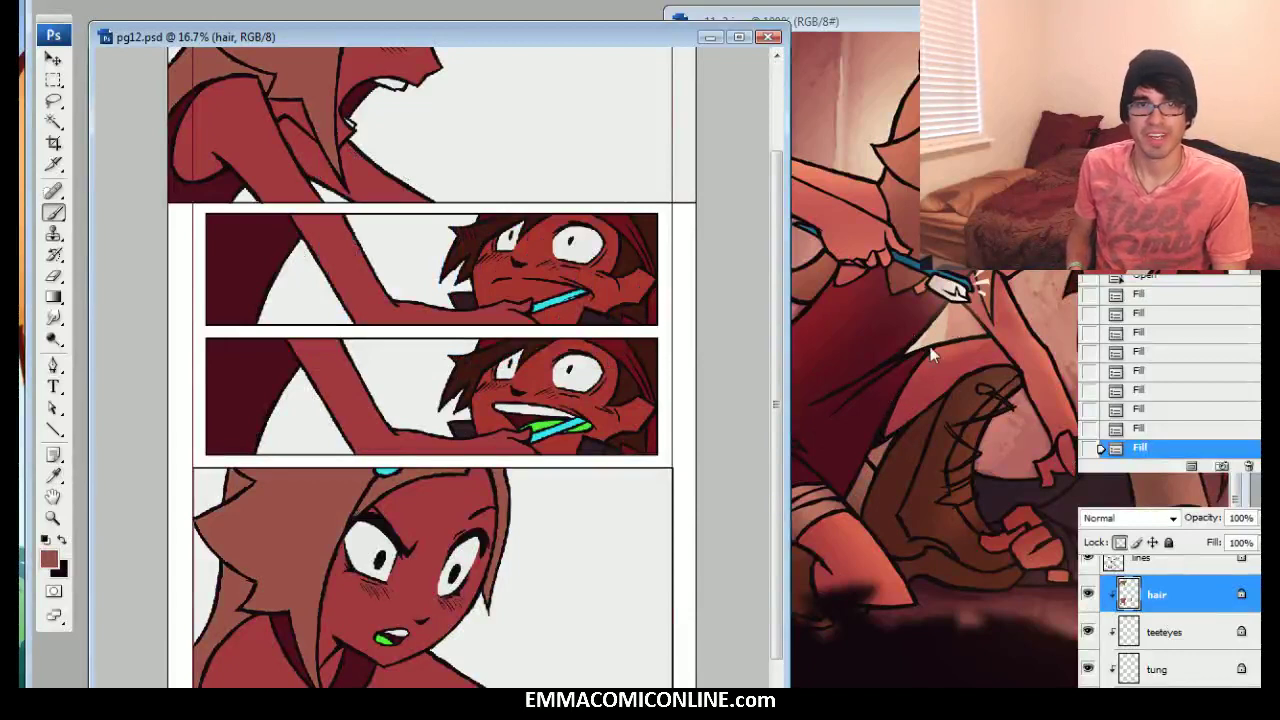
# Fill the teeteyes layer with pale pink sampled from the reference page to tint the eyes and teeth
pyautogui.scroll(-1, 1169, 620)
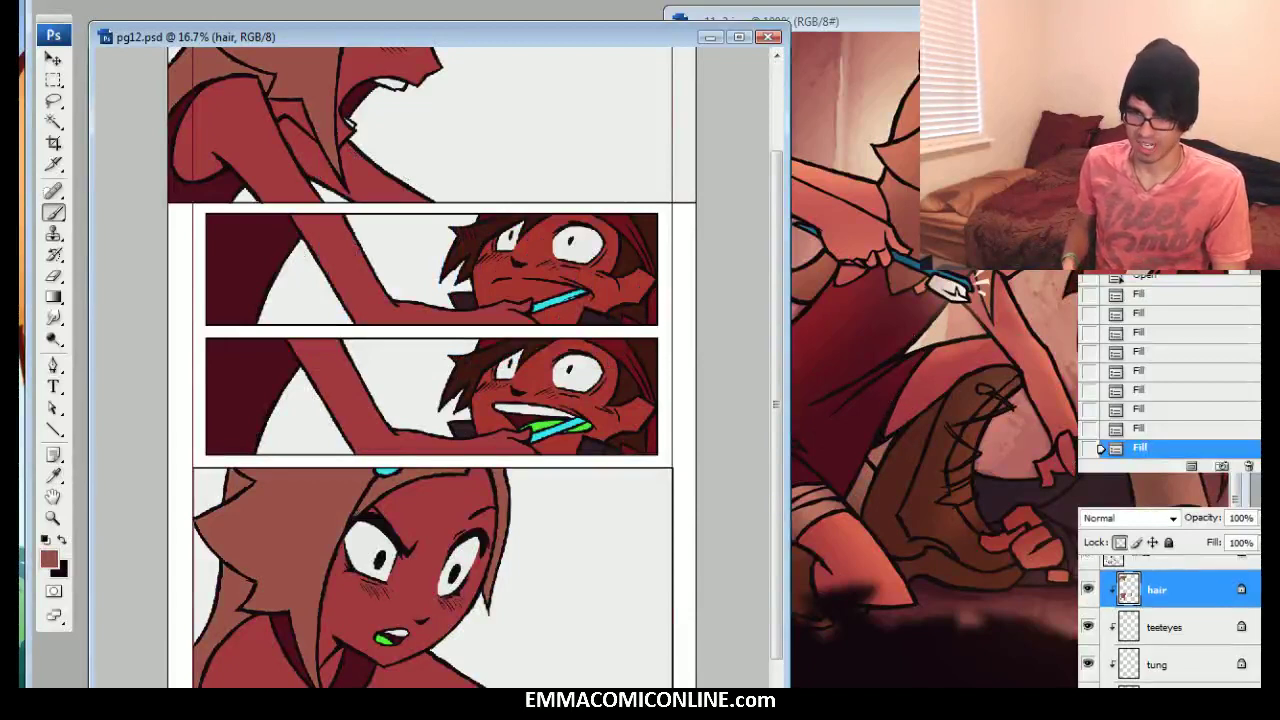
pyautogui.scroll(-2, 1170, 620)
pyautogui.click(1199, 607)
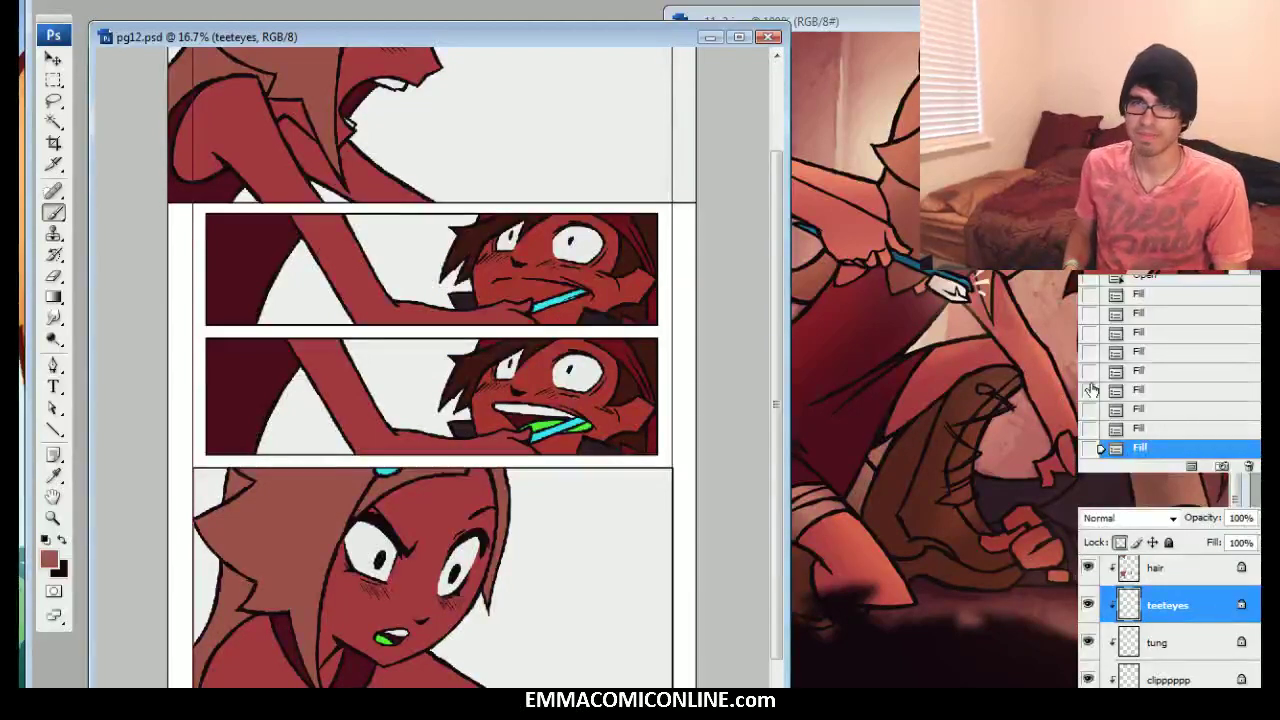
pyautogui.keyDown('alt'); pyautogui.click(1068, 472); pyautogui.keyUp('alt')
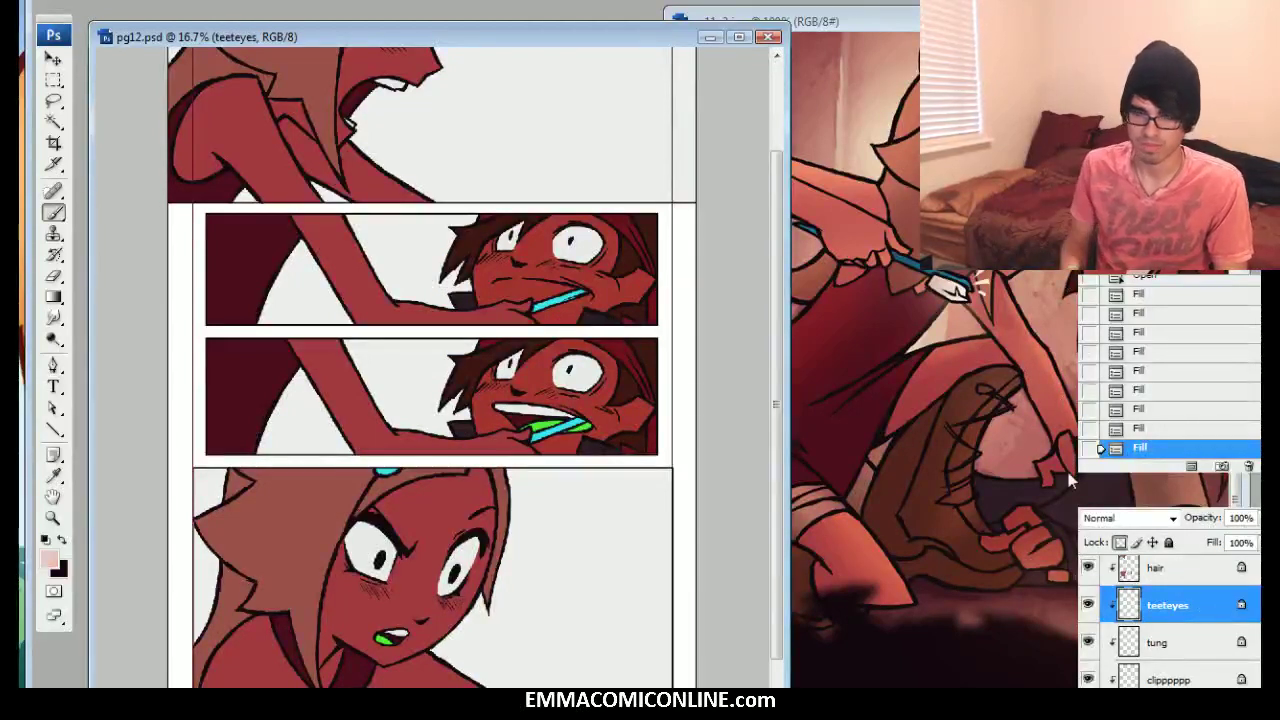
pyautogui.hotkey('shift', 'F5')
pyautogui.press('Return')
# Fill the tung layer with the bright red #cd404a
pyautogui.click(1185, 643)
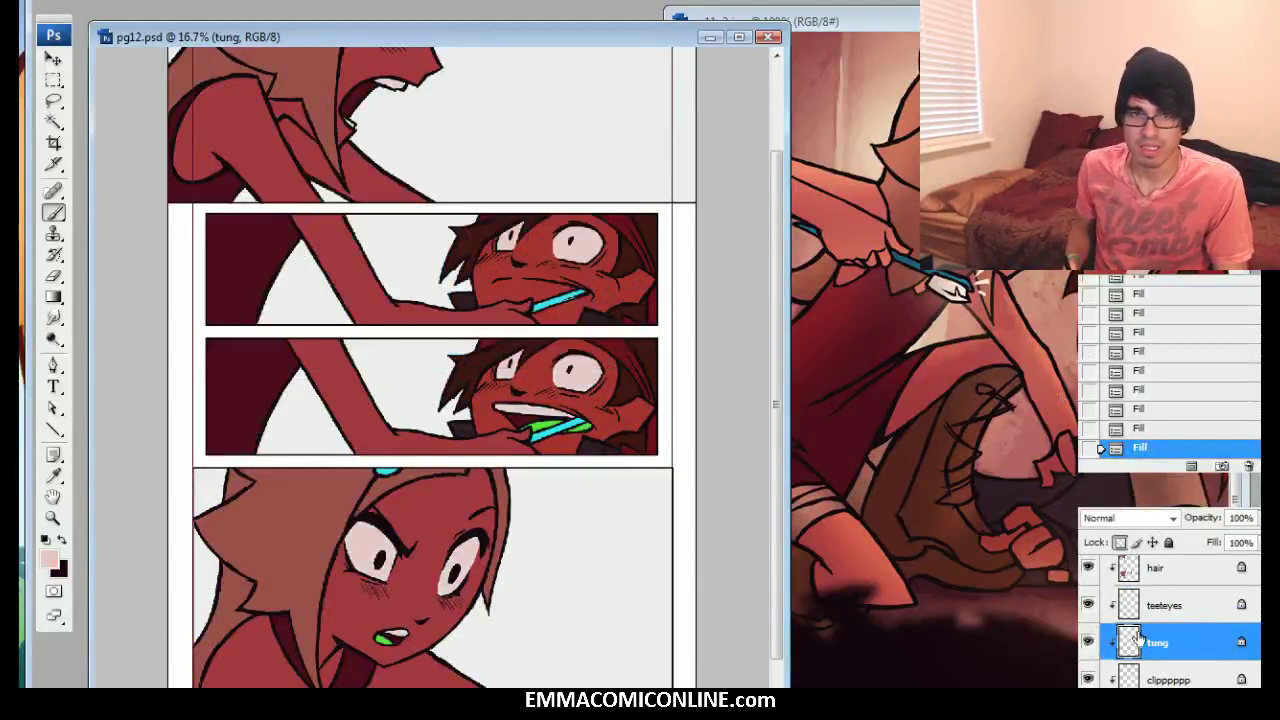
pyautogui.moveTo(605, 336); pyautogui.dragTo(605, 349)
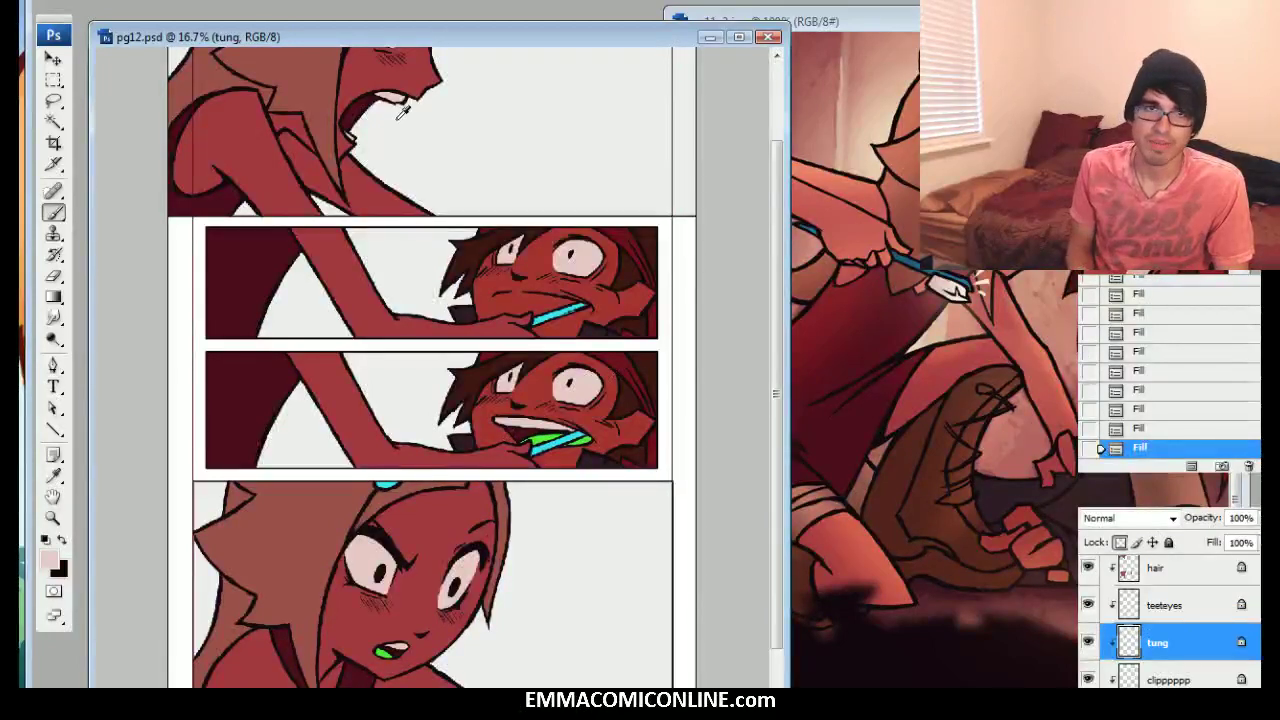
pyautogui.keyDown('alt'); pyautogui.click(388, 631); pyautogui.keyUp('alt')
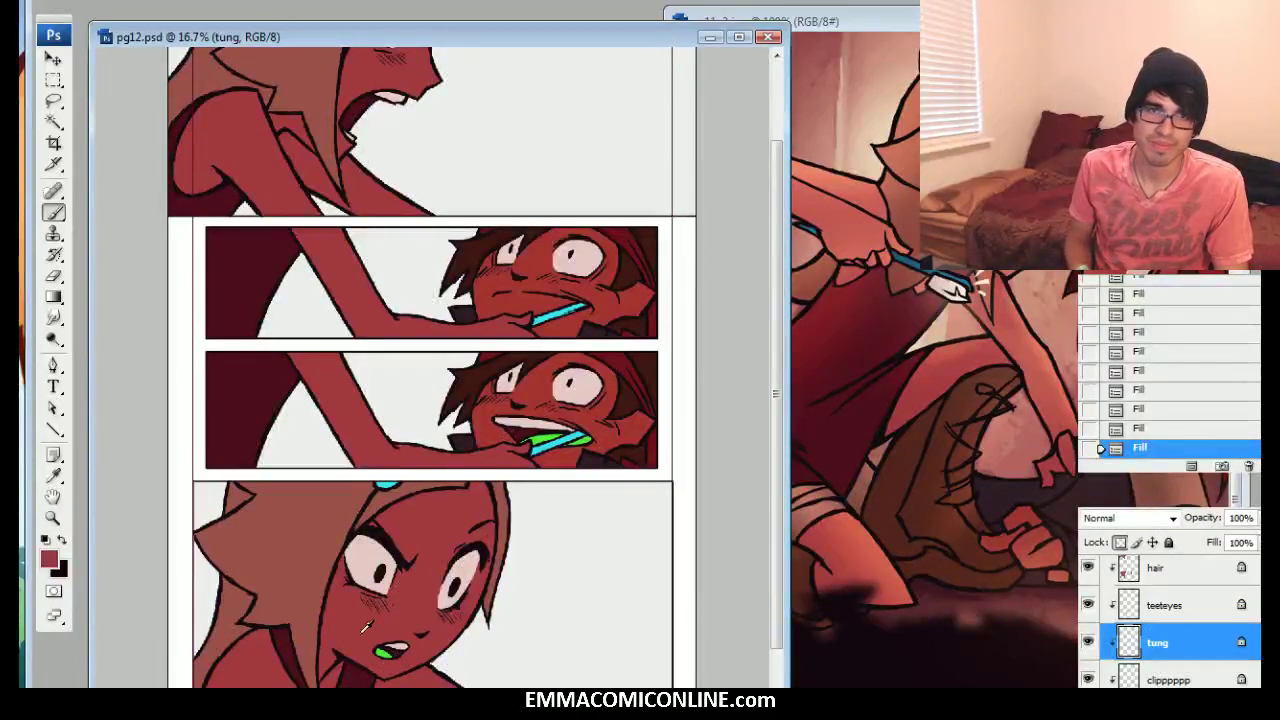
pyautogui.click(49, 559)
pyautogui.moveTo(926, 419); pyautogui.dragTo(931, 426)
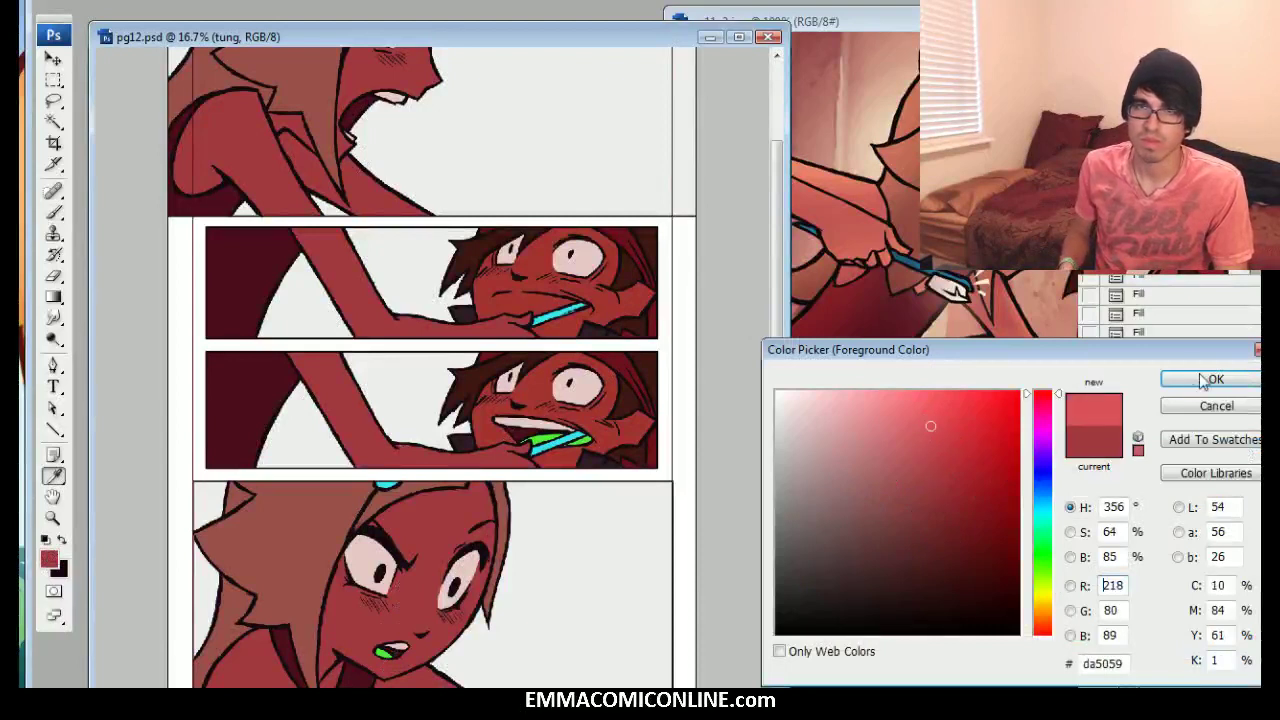
pyautogui.click(942, 439)
pyautogui.click(1190, 383)
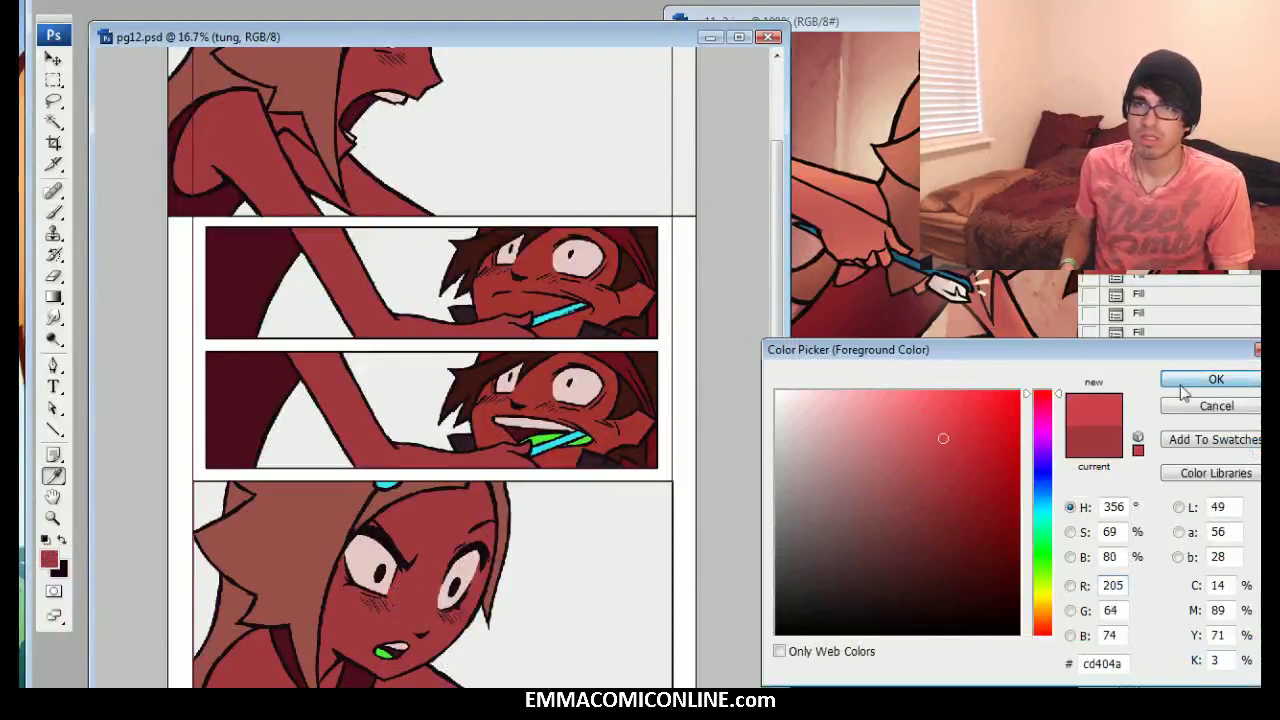
pyautogui.hotkey('shift', 'F5')
pyautogui.press('Return')
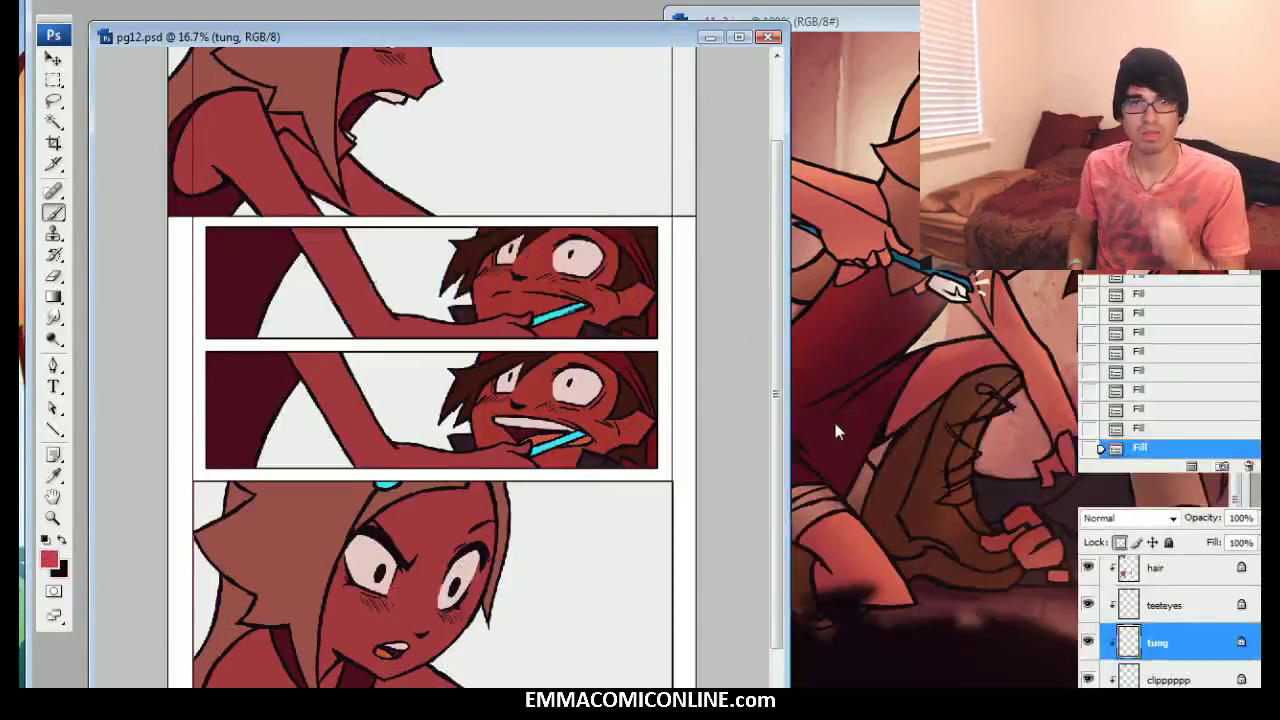
# Adjust the tung layer's Hue/Saturation with slightly raised saturation and a lightness of -4
pyautogui.hotkey('ctrl', 'u')
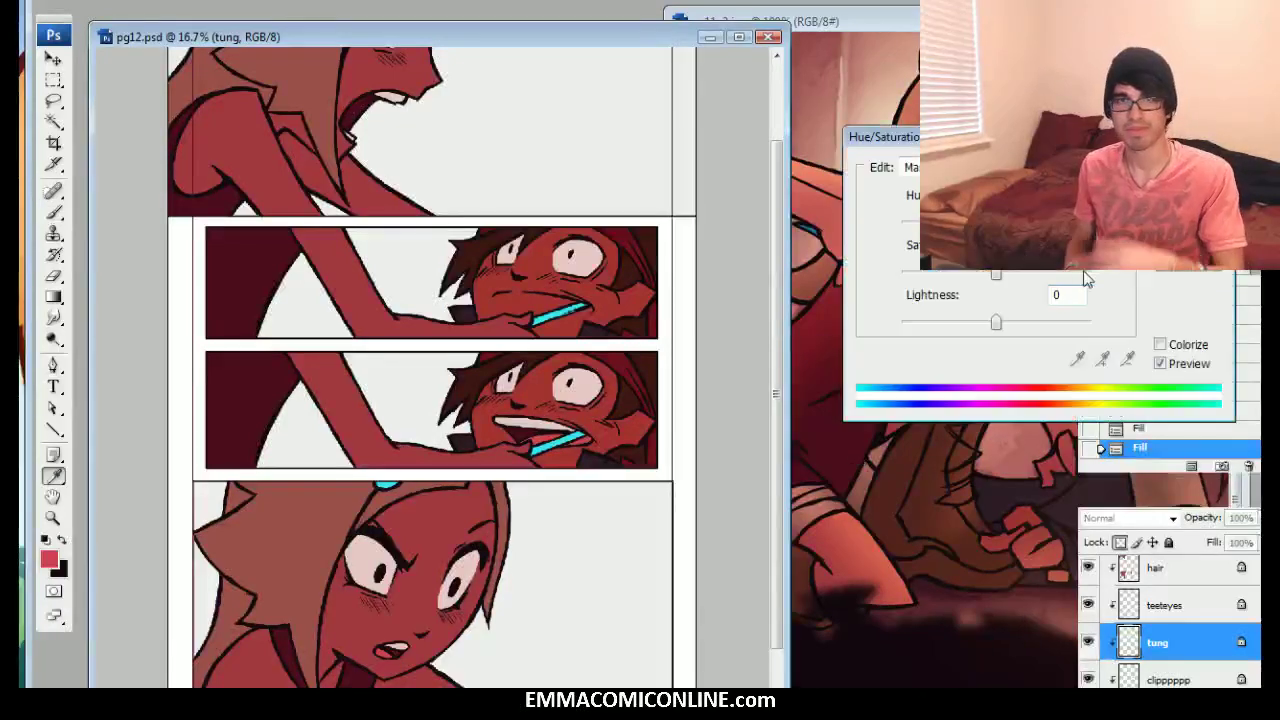
pyautogui.moveTo(996, 322); pyautogui.dragTo(992, 322)
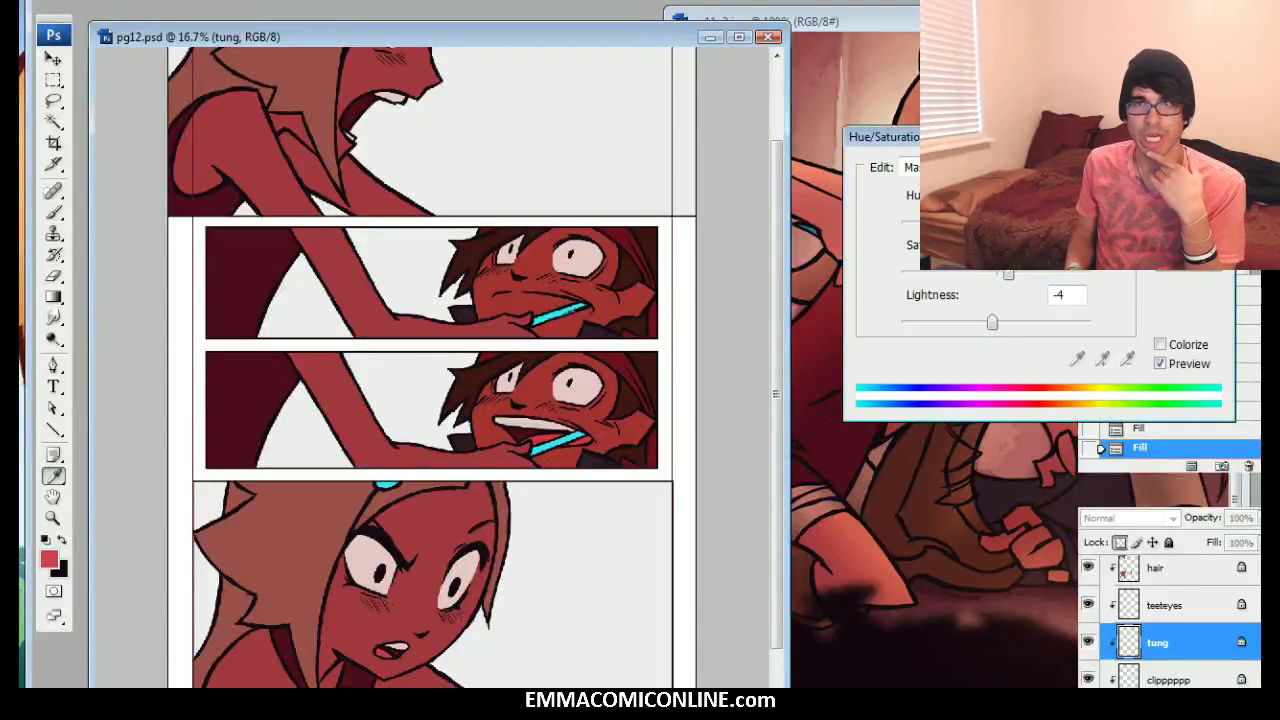
pyautogui.press('Return')
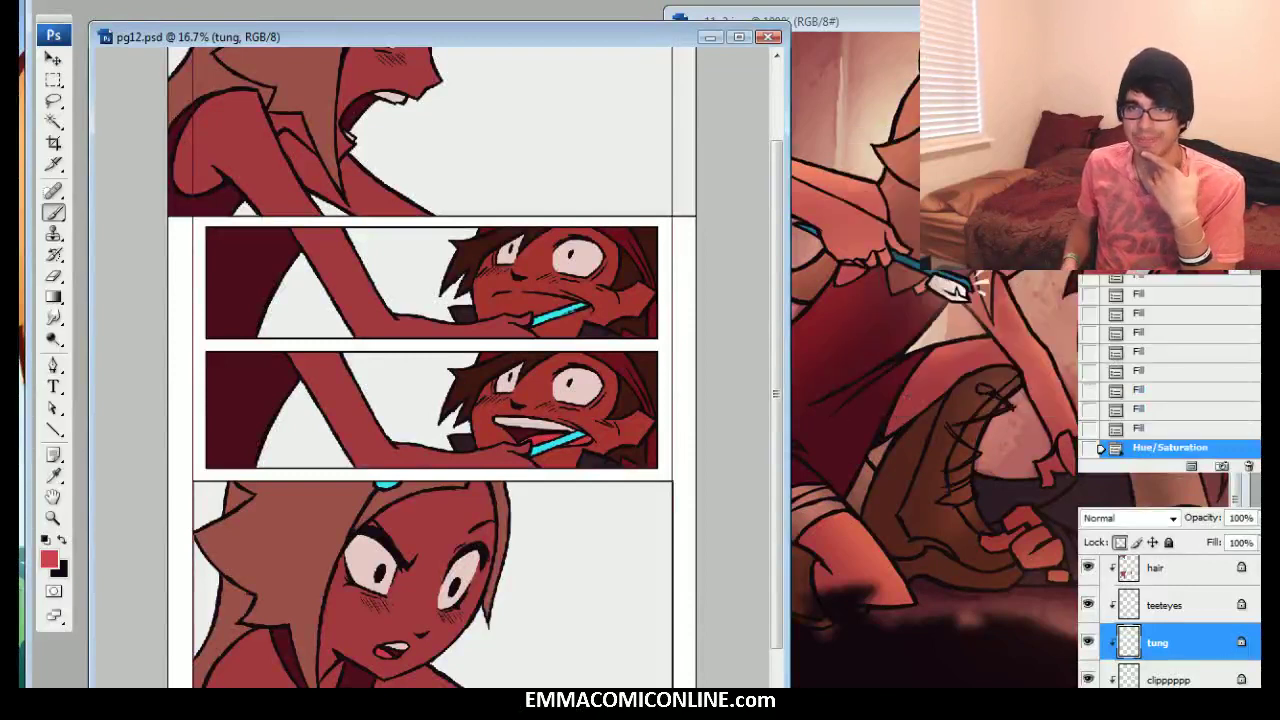
# Fill the Skin layer with a warm red sampled as the foreground colour
pyautogui.scroll(-6, 1196, 634)
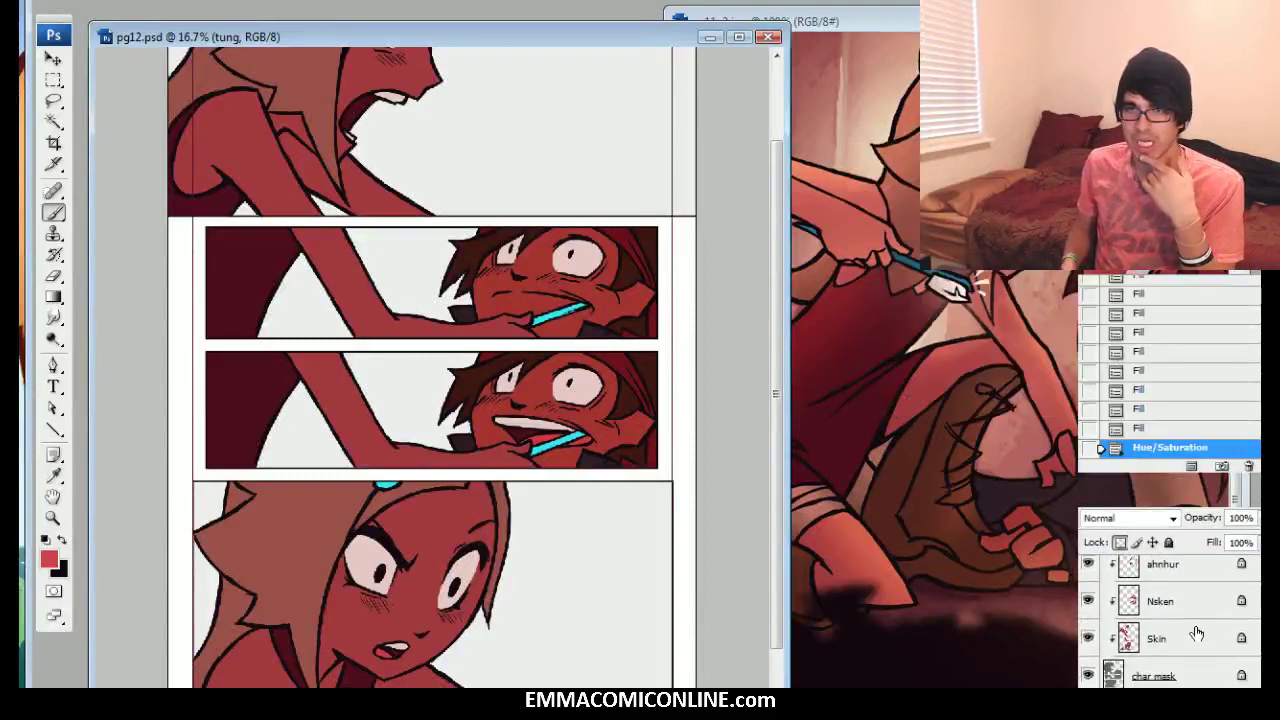
pyautogui.click(1196, 634)
pyautogui.click(1090, 638)
pyautogui.click(1090, 638)
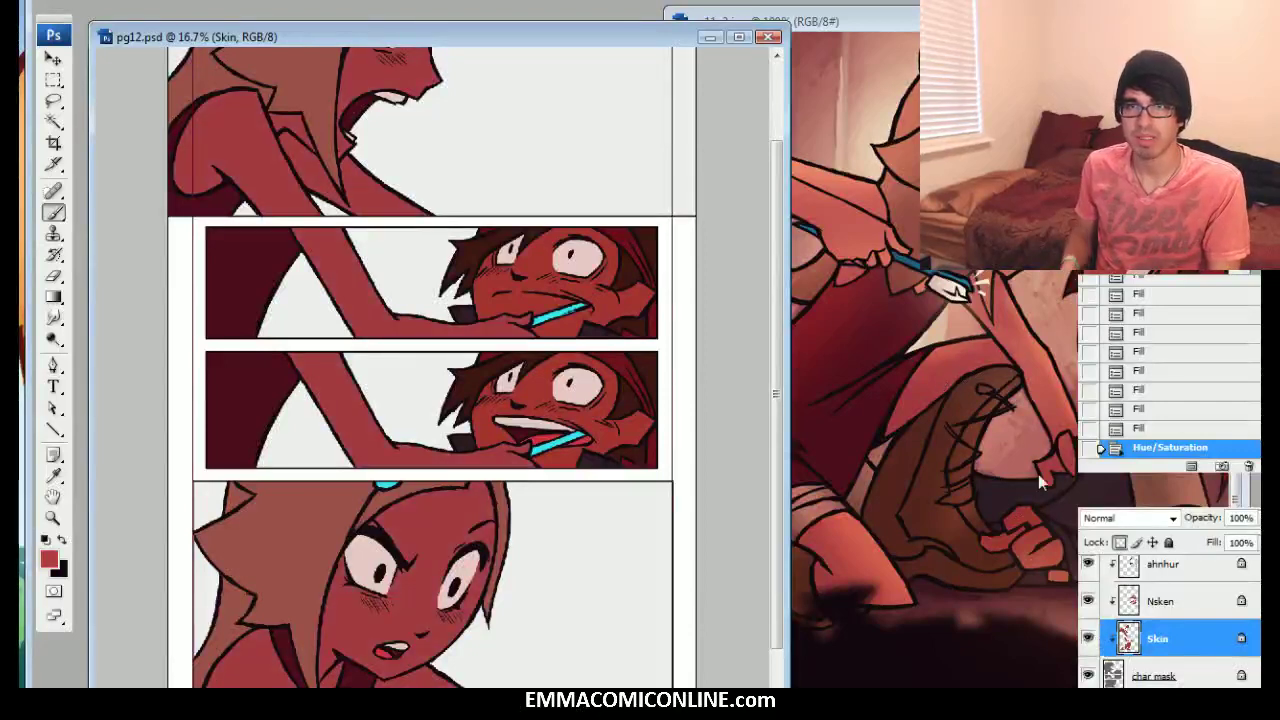
pyautogui.hotkey('shift', 'BackSpace')
pyautogui.press('Return')
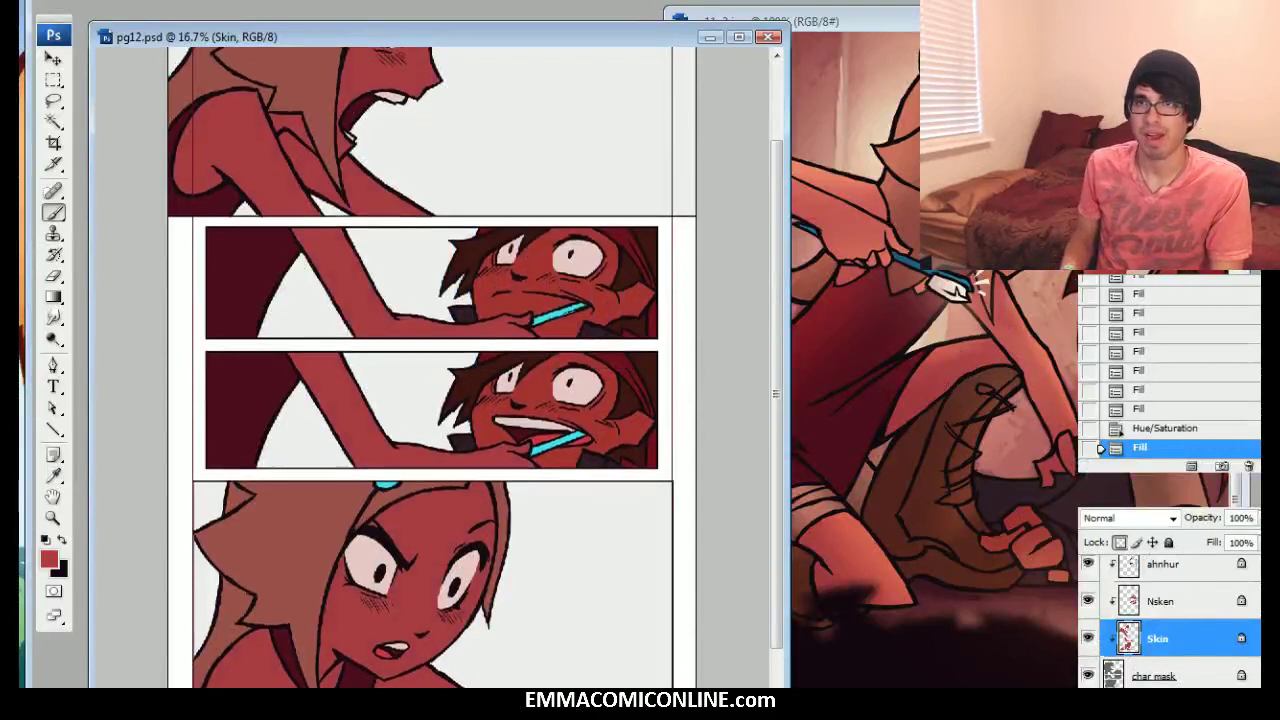
# Fill the clipppppp layer with a dark teal matching the reference page's toothbrush and save the file
pyautogui.scroll(3, 430, 366)
pyautogui.scroll(-1, 430, 366)
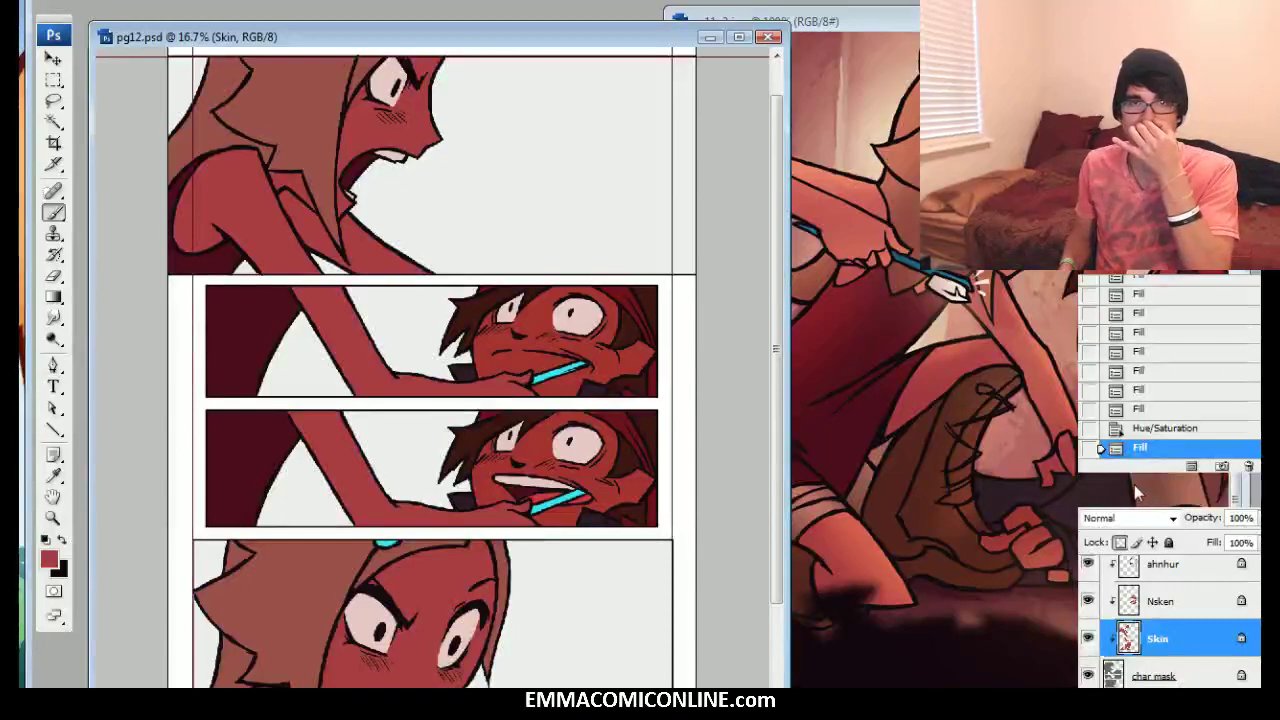
pyautogui.scroll(1, 1170, 620)
pyautogui.scroll(6, 1172, 620)
pyautogui.click(1172, 635)
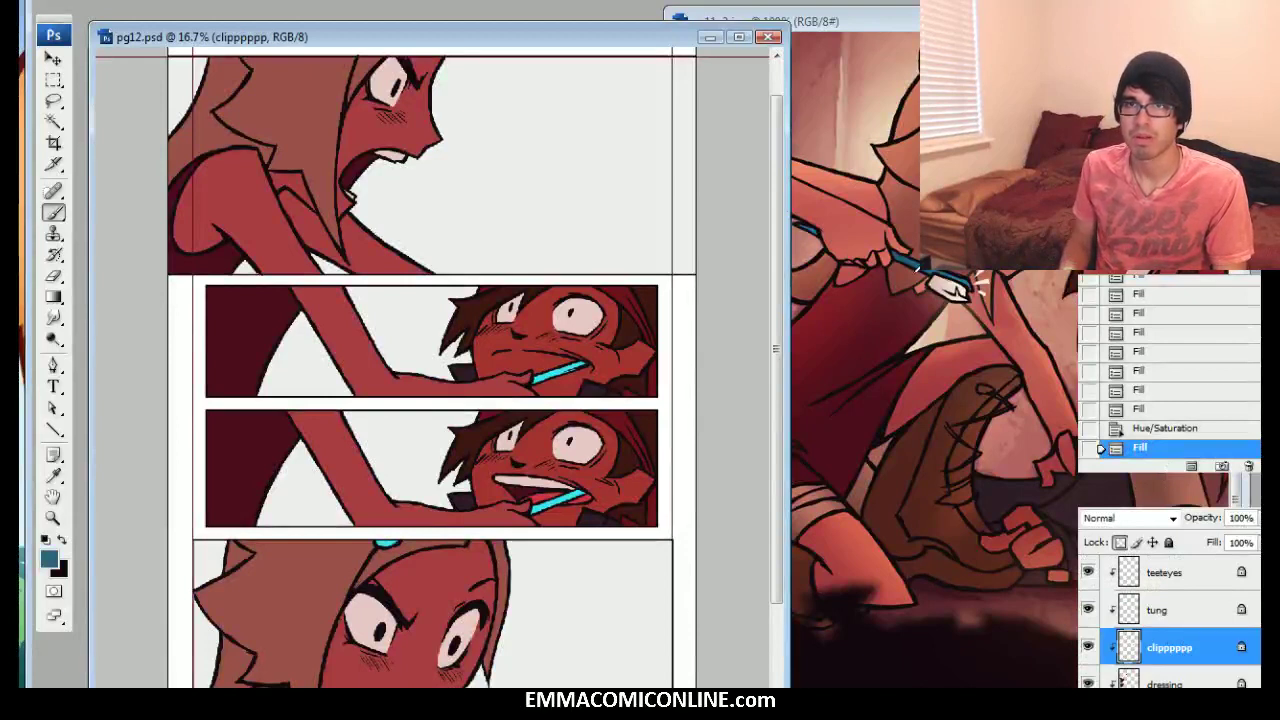
pyautogui.hotkey('shift', 'BackSpace')
pyautogui.press('Return')
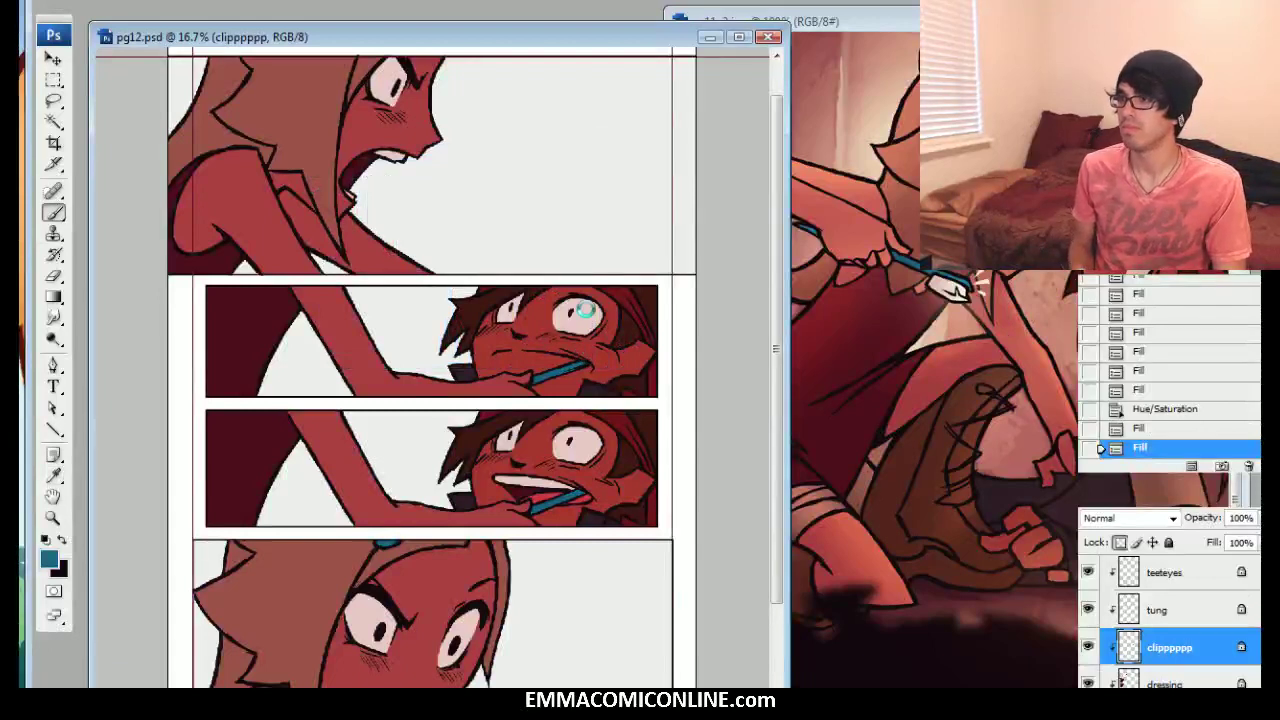
pyautogui.hotkey('ctrl', 's')
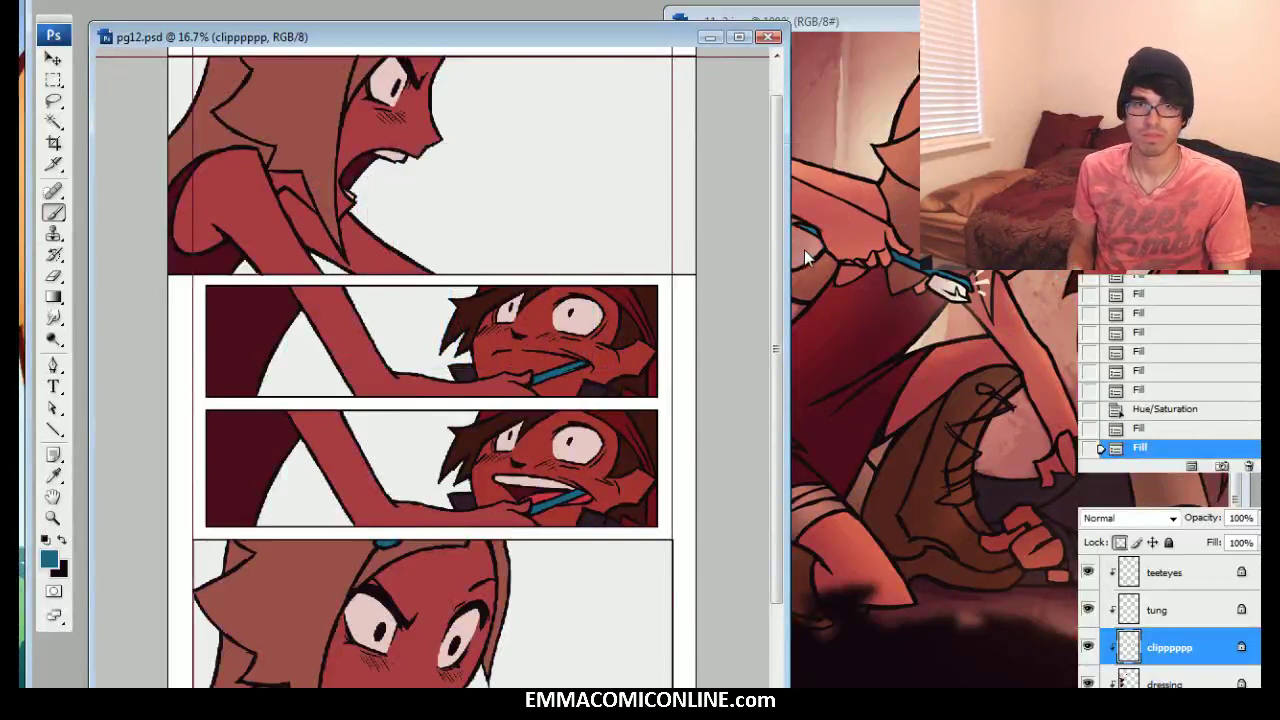
pyautogui.scroll(-3, 432, 367)
pyautogui.scroll(-1, 432, 367)
pyautogui.scroll(5, 432, 367)
pyautogui.scroll(-3, 432, 367)
pyautogui.scroll(-1, 432, 367)
pyautogui.scroll(3, 432, 367)
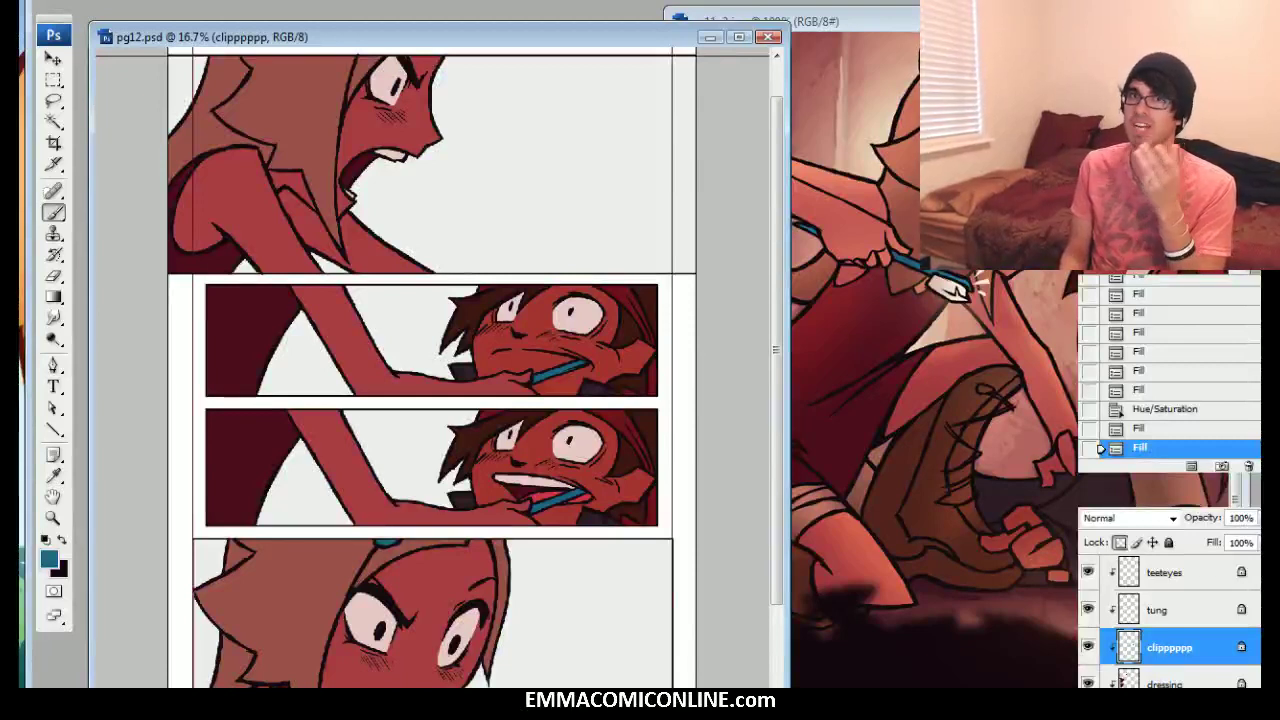
# Rearrange the pg12.psd and pg11v2.jpg windows so the reference page's character with the red headband shows beside the working page
pyautogui.hotkey('ctrl', 'Tab')
pyautogui.hotkey('ctrl', 'w')
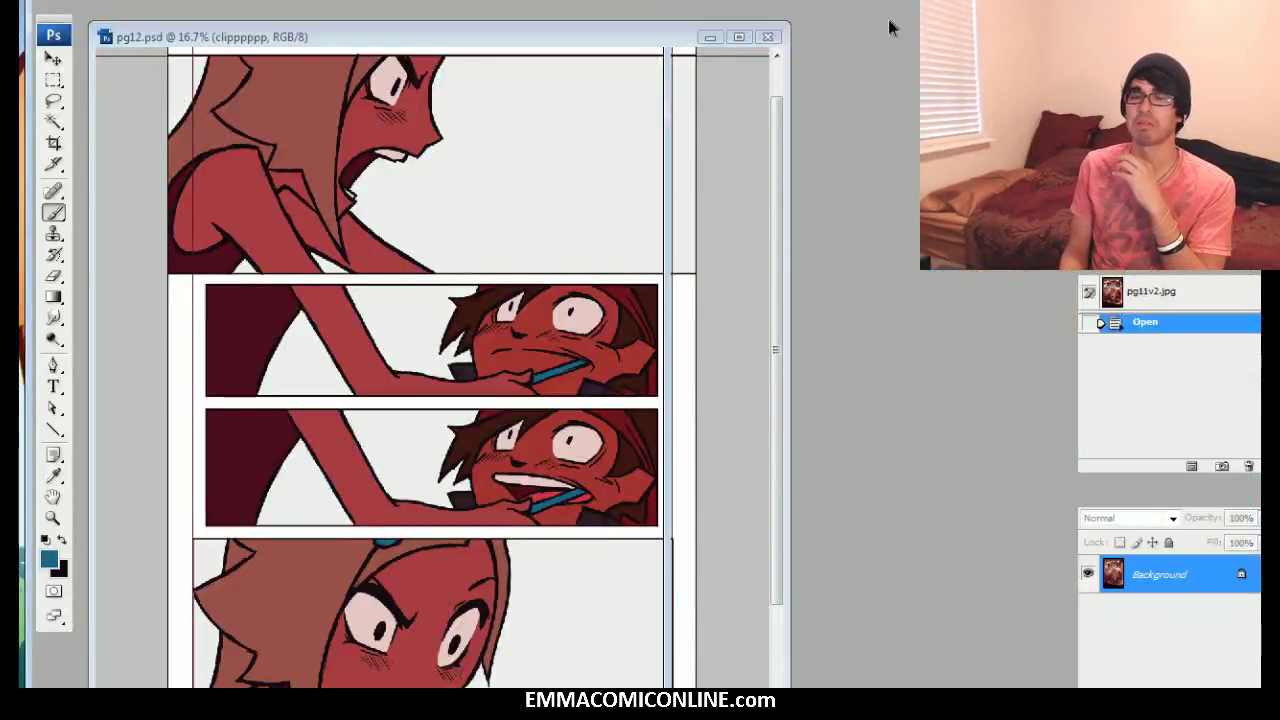
pyautogui.moveTo(916, 28); pyautogui.dragTo(930, 28)
pyautogui.moveTo(600, 39); pyautogui.dragTo(599, 43)
pyautogui.scroll(-5, 1169, 620)
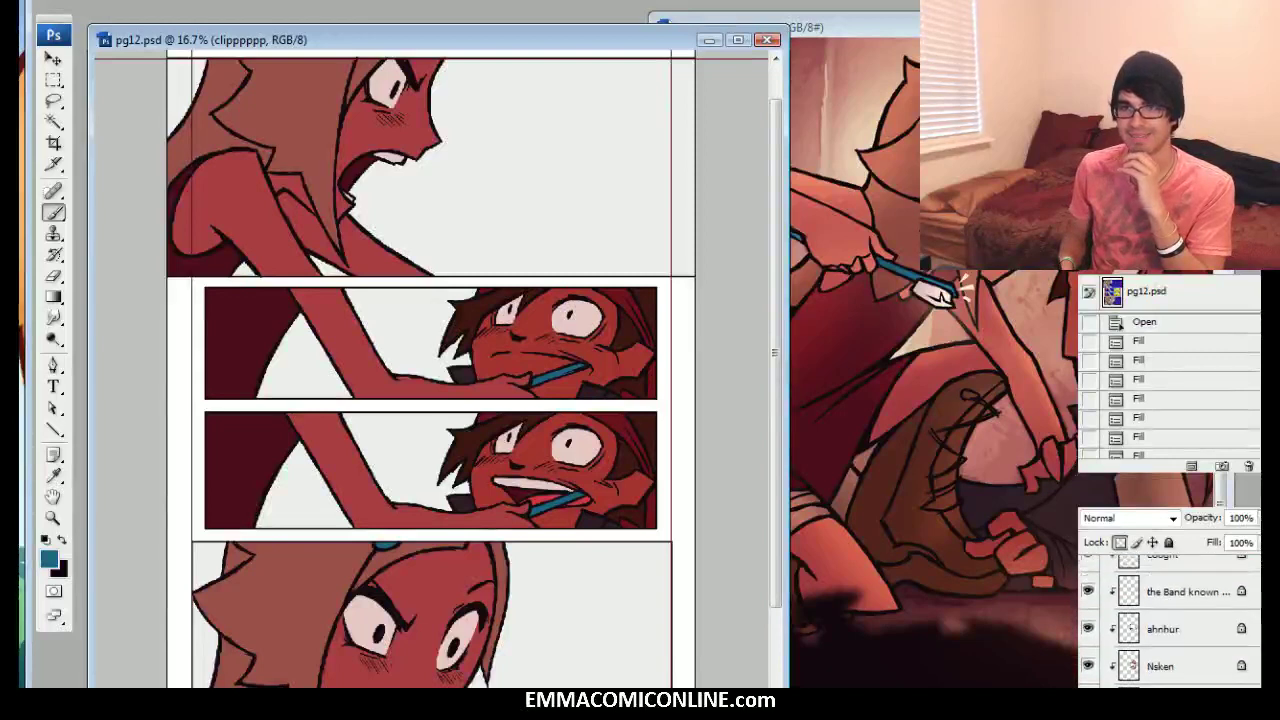
pyautogui.click(1157, 604)
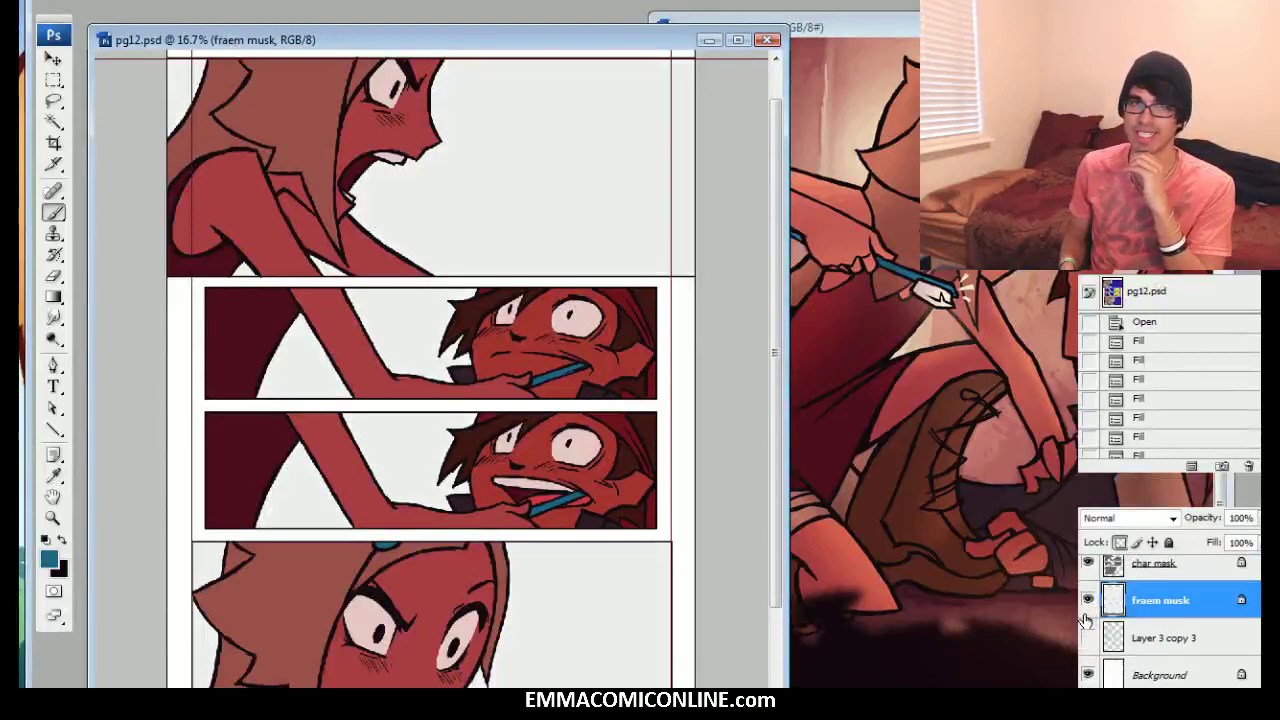
pyautogui.moveTo(850, 27); pyautogui.dragTo(532, 14)
pyautogui.moveTo(787, 340); pyautogui.dragTo(723, 419)
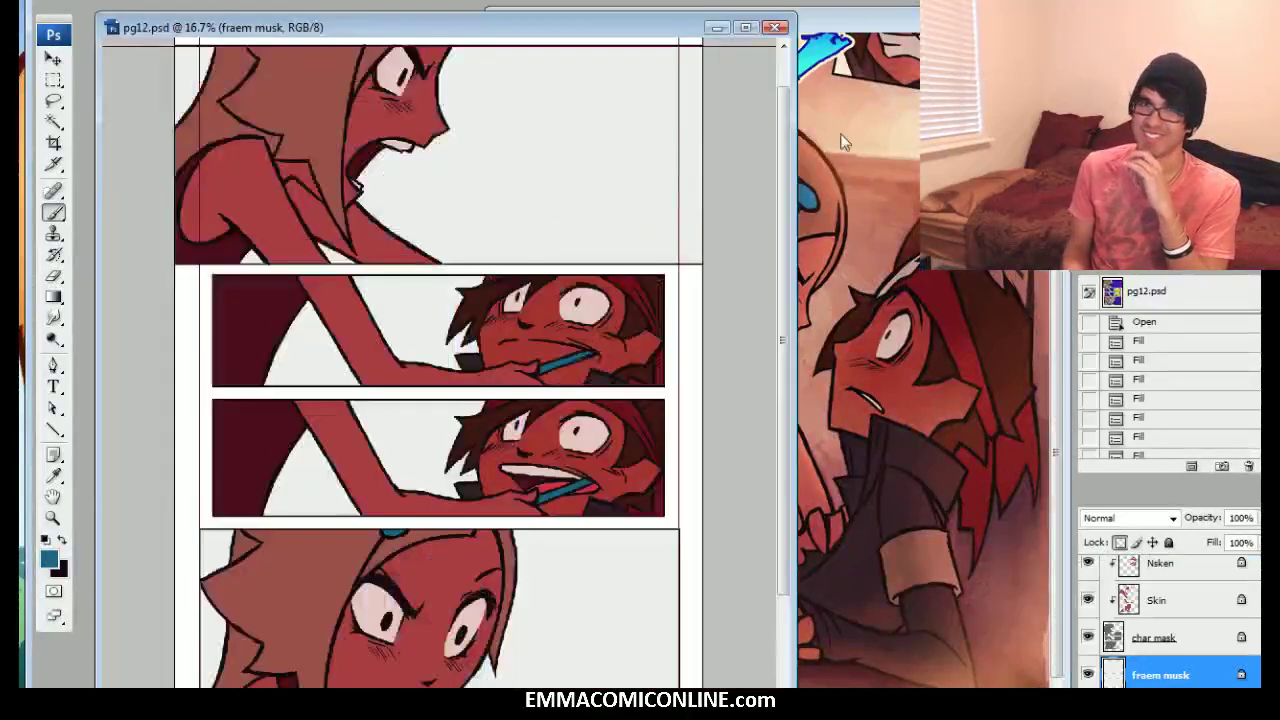
# Move Layer 3 copy 3 directly above the fraem musk layer and make it visible
pyautogui.scroll(-3, 440, 360)
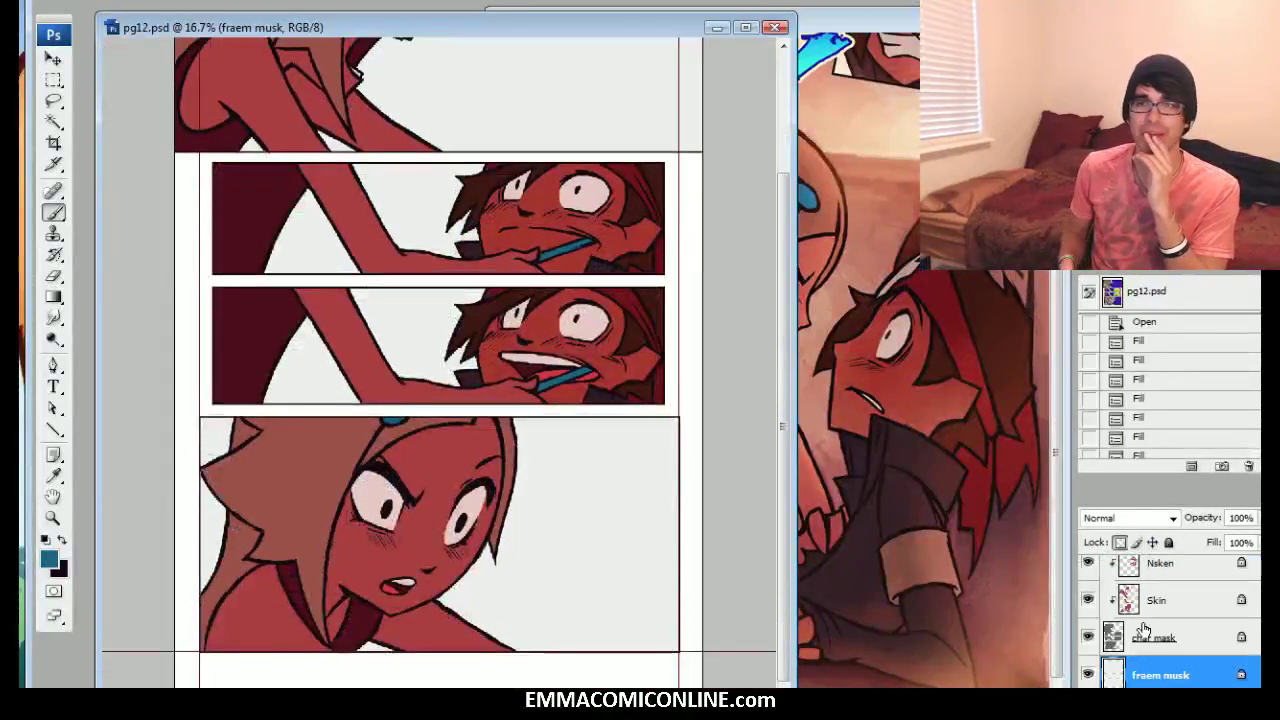
pyautogui.scroll(-2, 1168, 640)
pyautogui.moveTo(1155, 638); pyautogui.dragTo(1155, 604)
pyautogui.click(1088, 610)
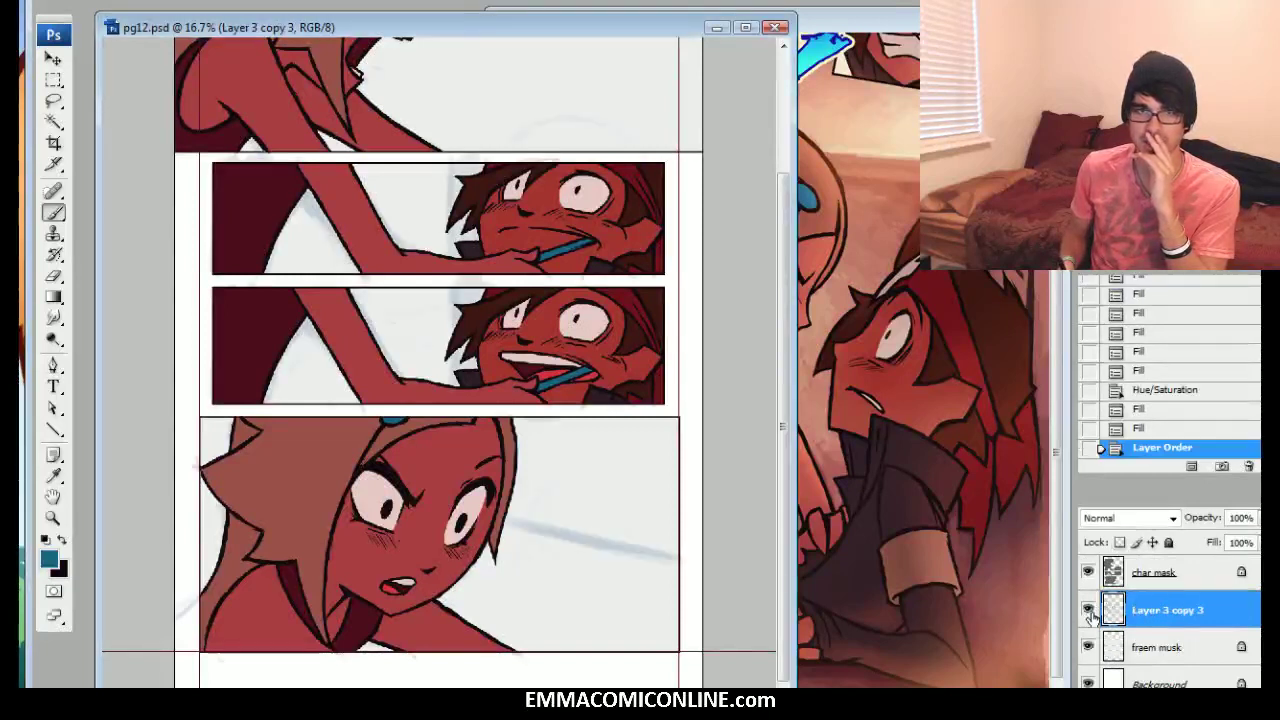
pyautogui.scroll(4, 749, 586)
pyautogui.scroll(-4, 749, 586)
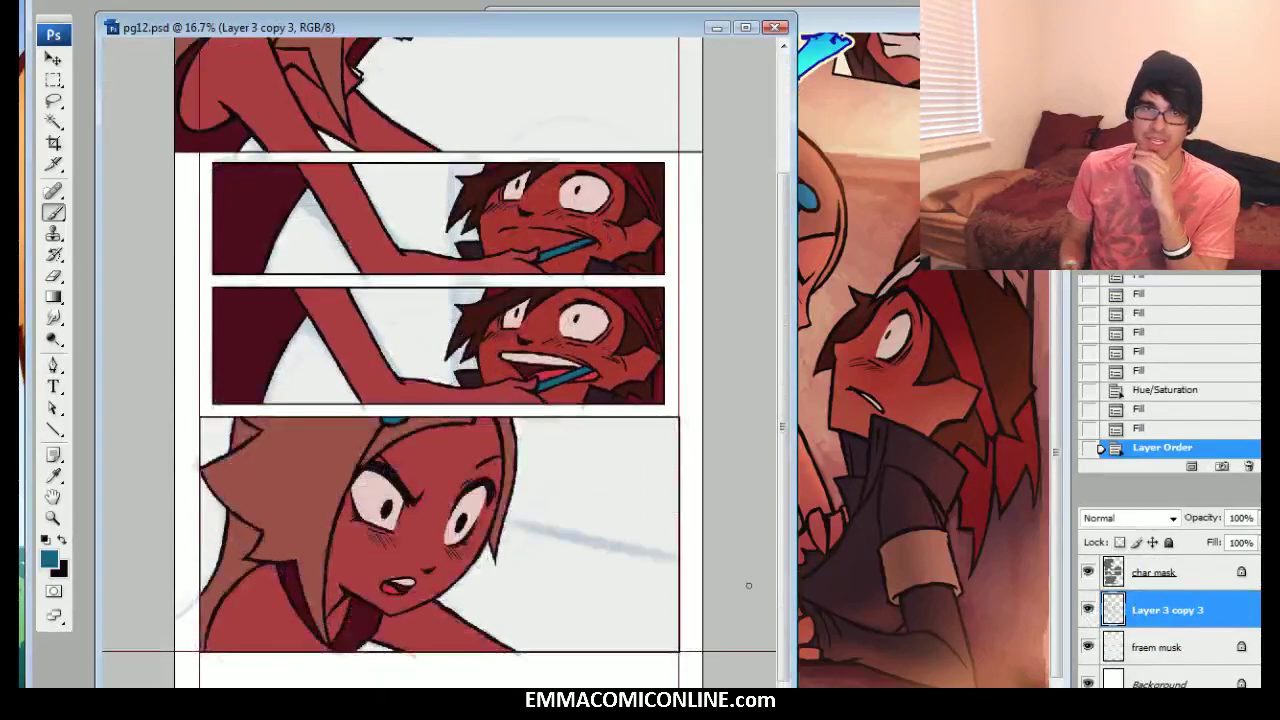
# Bring pg11v2.jpg forward, examine the background behind the two struggling characters, and return to pg12.psd
pyautogui.click(868, 22)
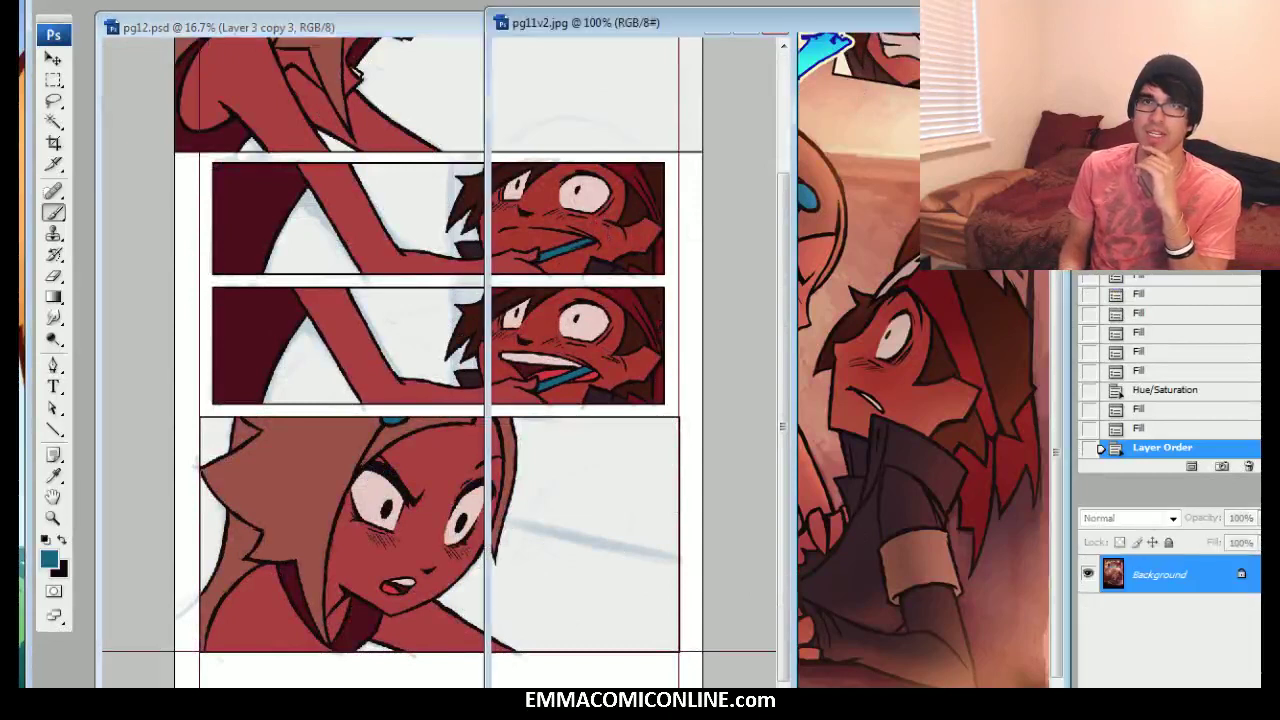
pyautogui.moveTo(700, 420); pyautogui.dragTo(800, 462)
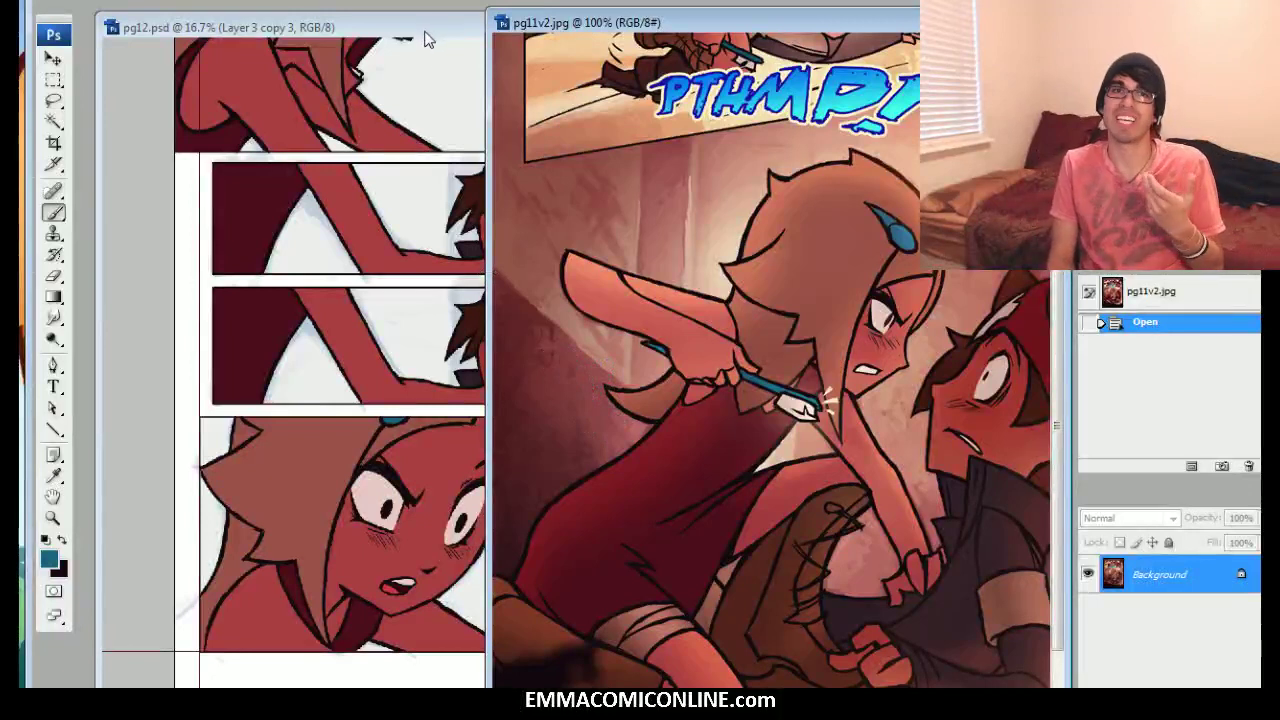
pyautogui.click(454, 35)
# Clip Layer 3 copy 3 to the fraem musk layer so the sketch stays inside the panel frames
pyautogui.scroll(2, 443, 364)
pyautogui.scroll(-2, 443, 364)
pyautogui.scroll(-2, 1174, 628)
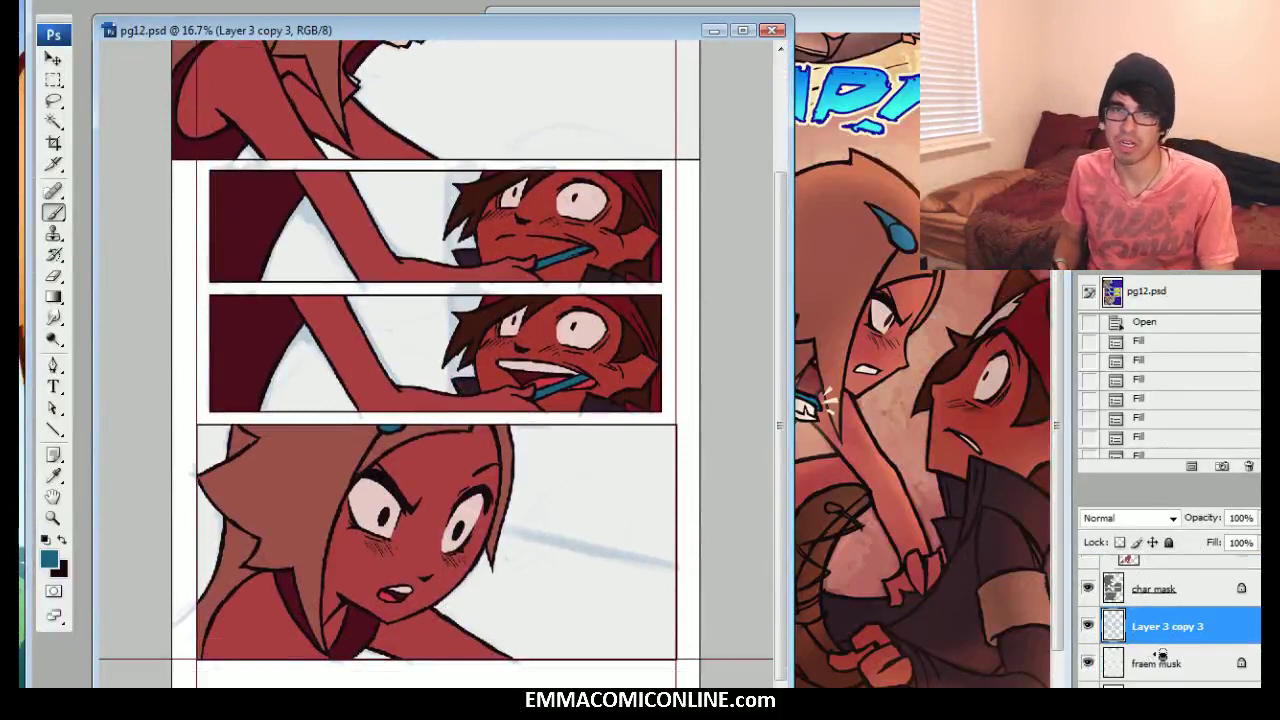
pyautogui.keyDown('alt'); pyautogui.click(1160, 648); pyautogui.keyUp('alt')
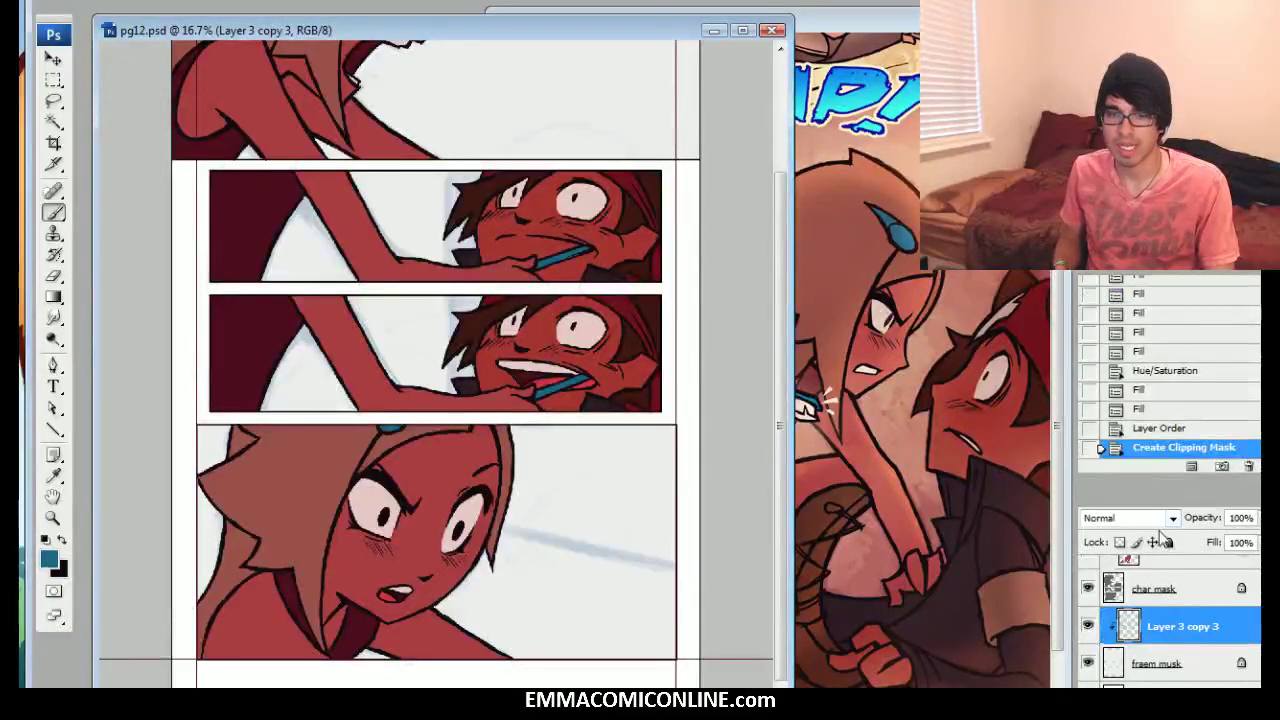
# Reduce the saturation of Layer 3 copy 3 and set its blend mode to Multiply
pyautogui.hotkey('ctrl', 'u')
pyautogui.moveTo(985, 281); pyautogui.dragTo(965, 281)
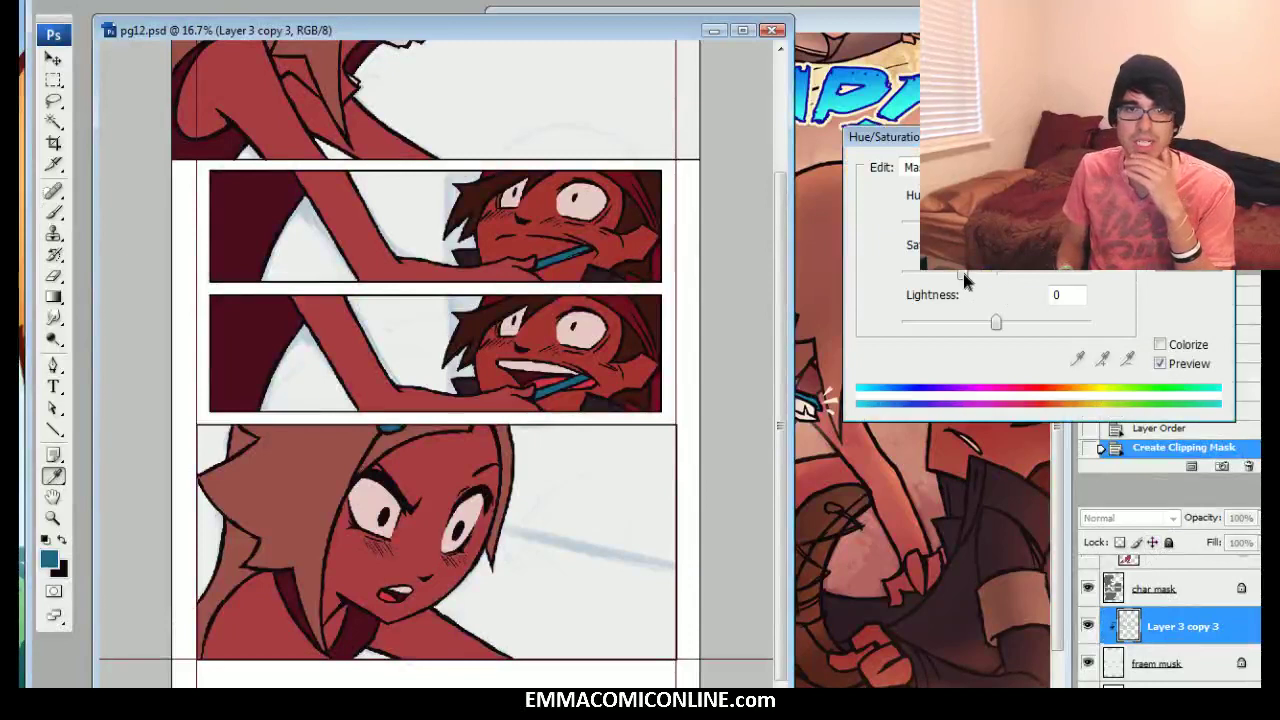
pyautogui.press('Return')
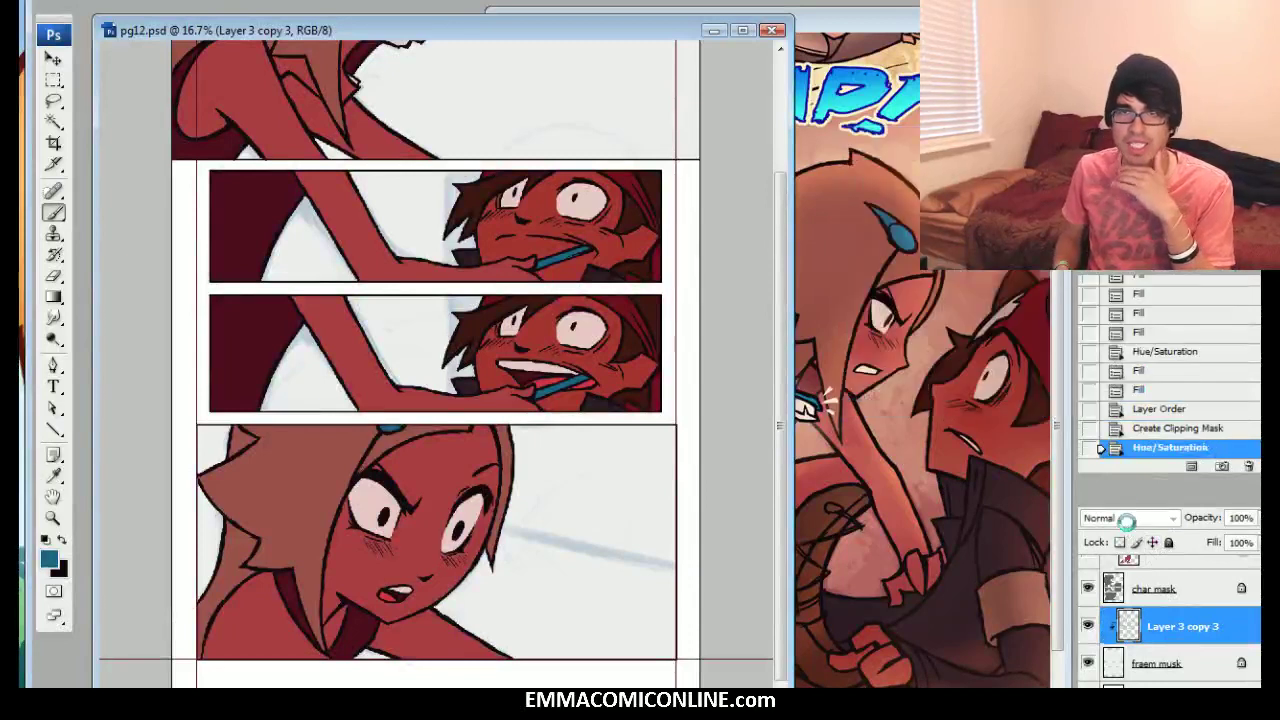
pyautogui.click(1126, 521)
pyautogui.click(1102, 117)
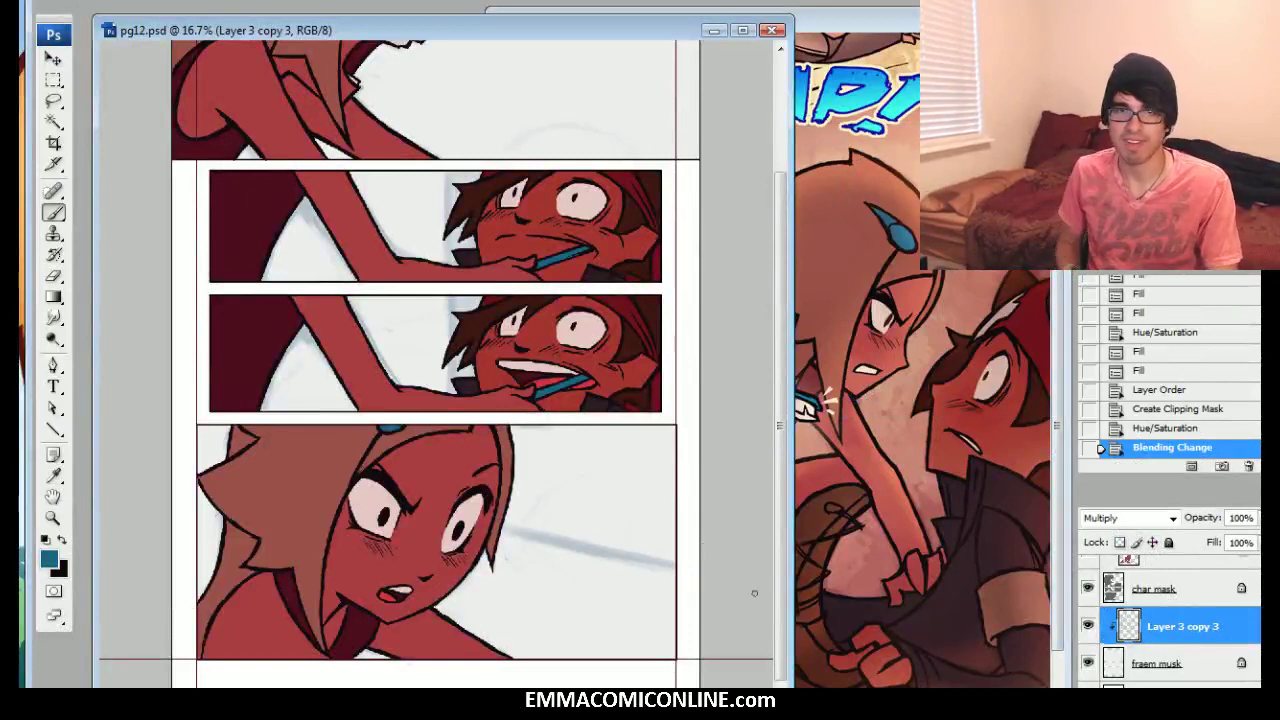
# Set the foreground colour to the neutral dark grey #6a6567
pyautogui.click(50, 562)
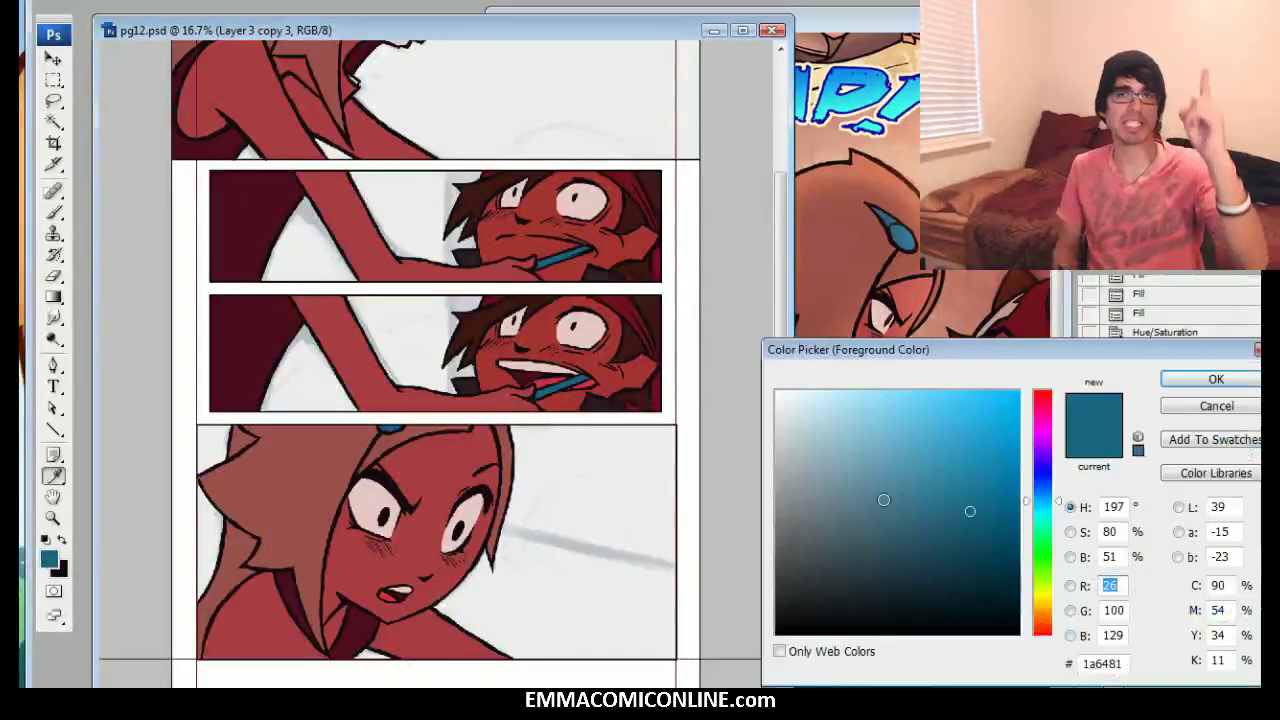
pyautogui.click(816, 501)
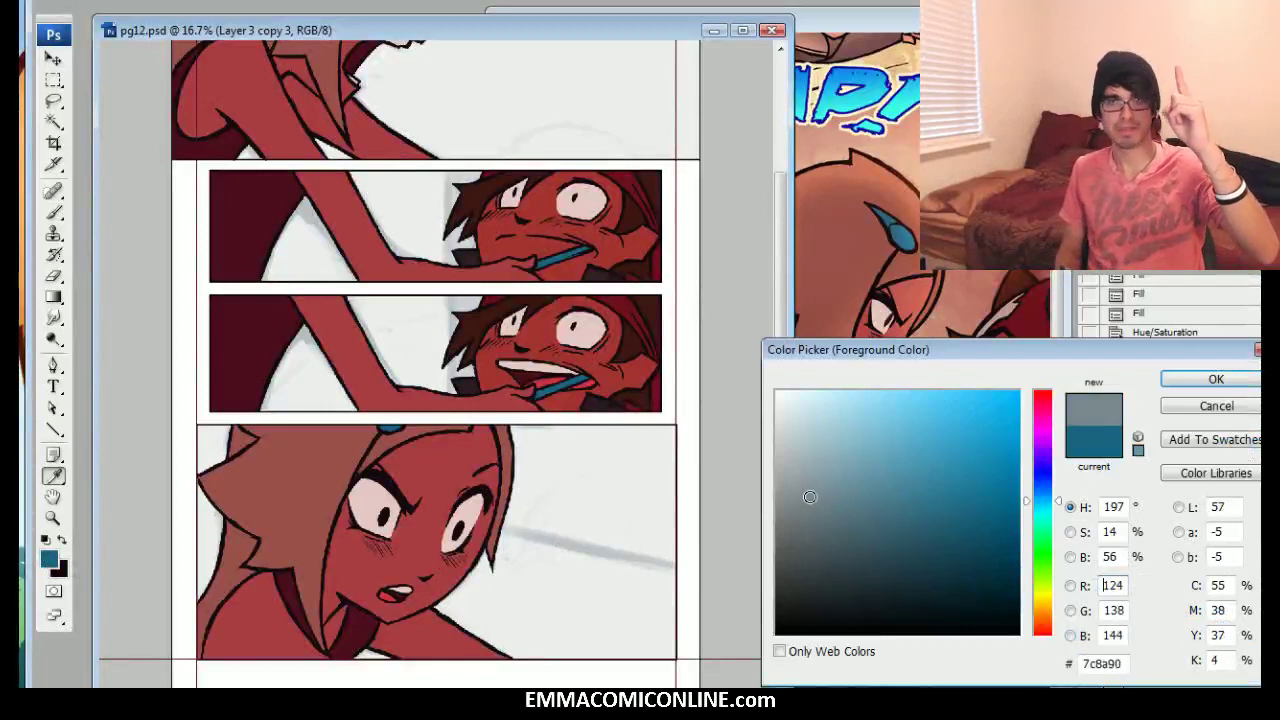
pyautogui.click(1058, 404)
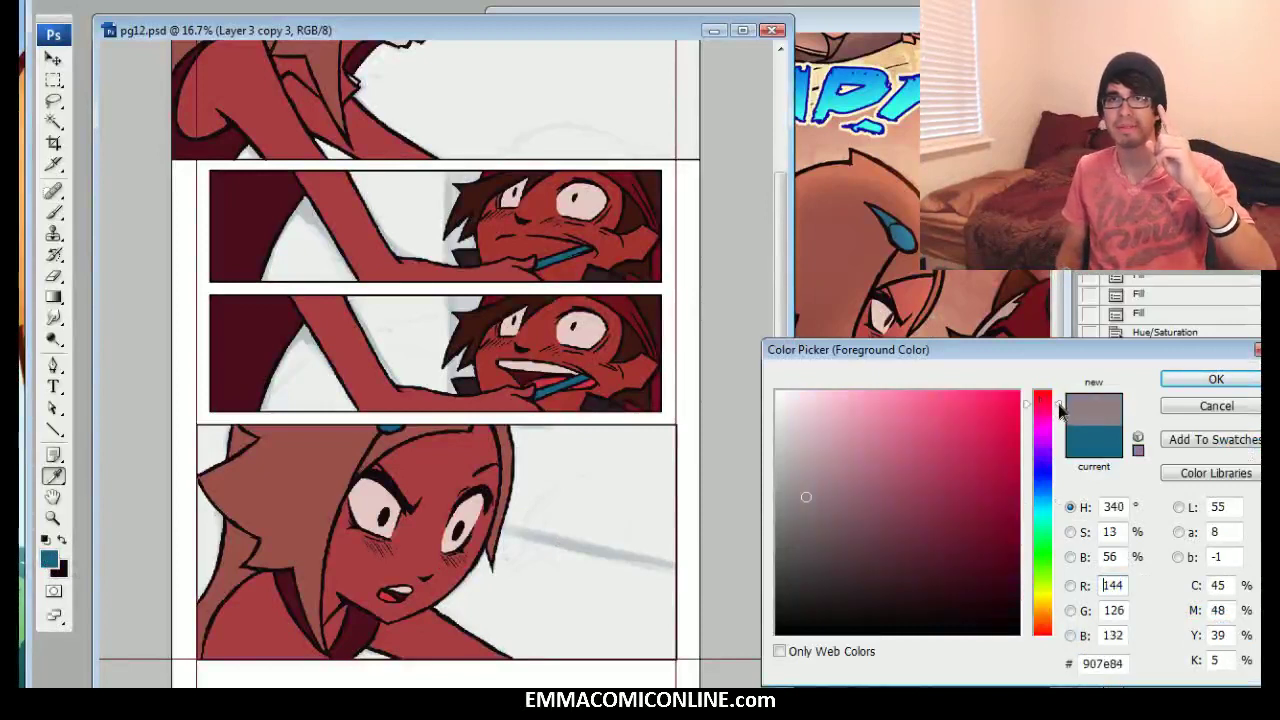
pyautogui.moveTo(804, 497)
pyautogui.mouseDown()
pyautogui.moveTo(794, 481)
pyautogui.moveTo(786, 533)
pyautogui.mouseUp()
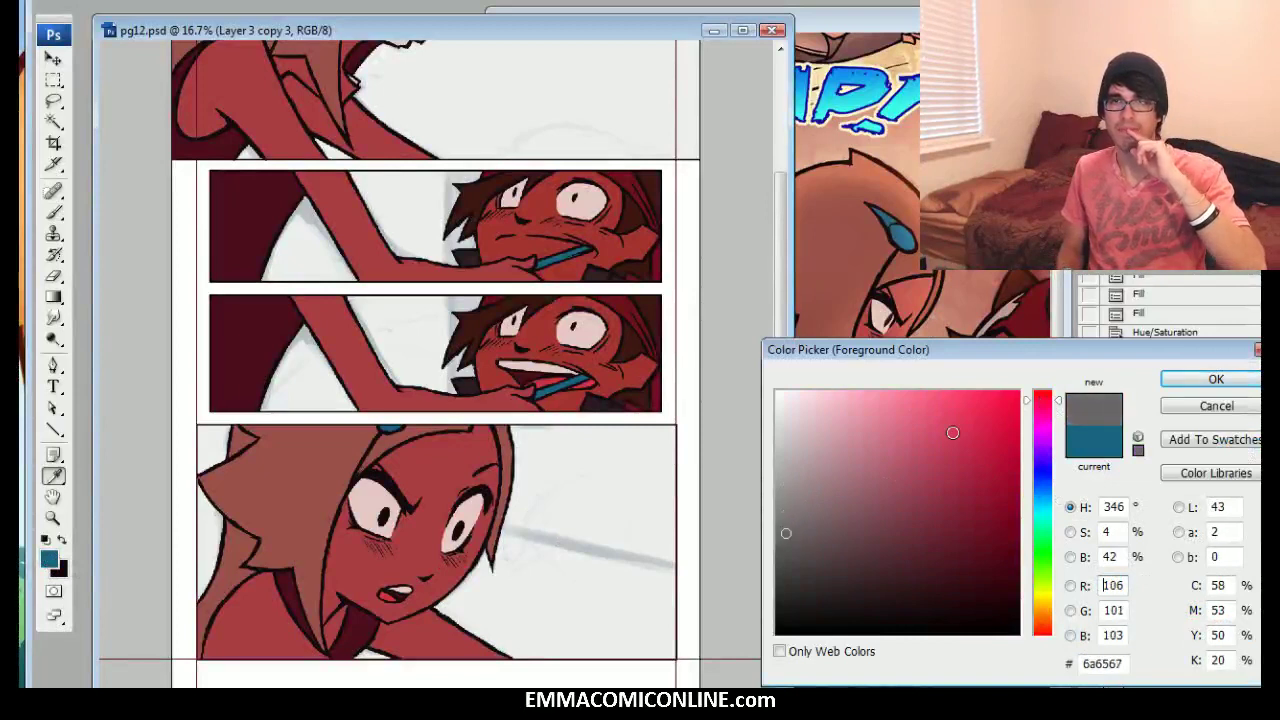
pyautogui.click(1189, 386)
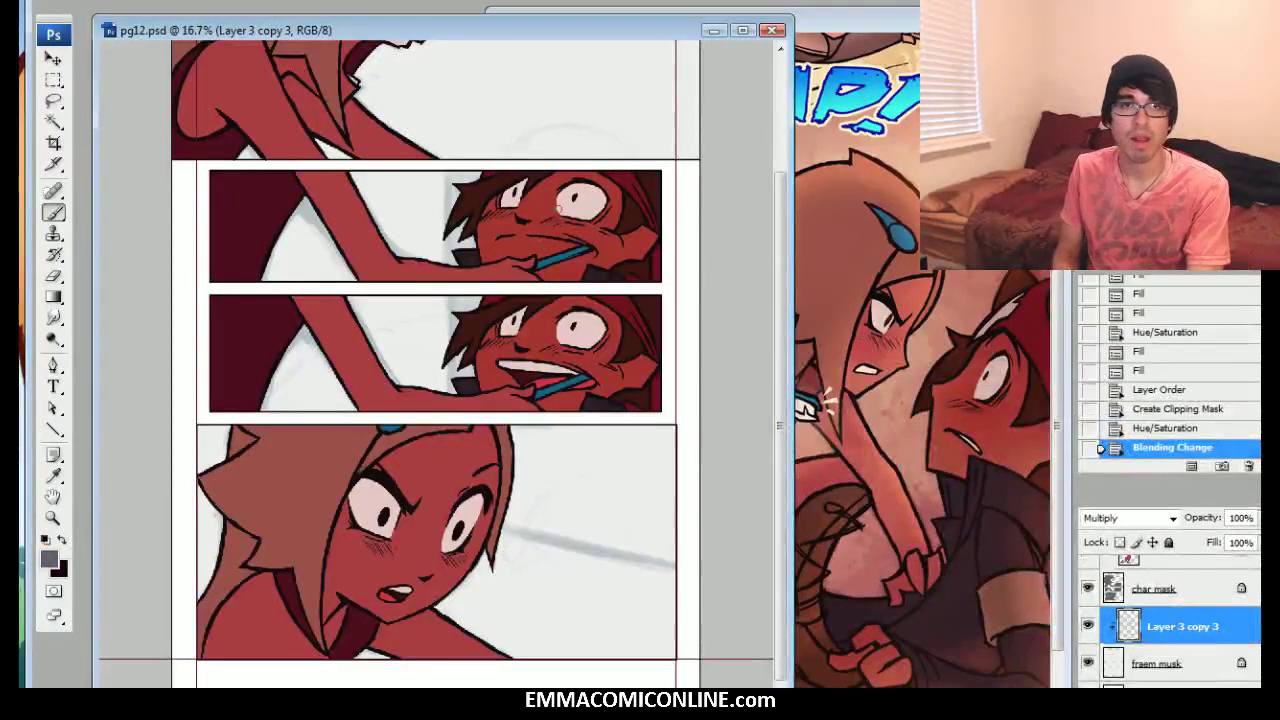
# Try shading the backgrounds of the upper narrow panel and the bottom panel with the 75 px CHALK brush on Layer 3 copy 3
pyautogui.rightClick(464, 228)
pyautogui.click(538, 462)
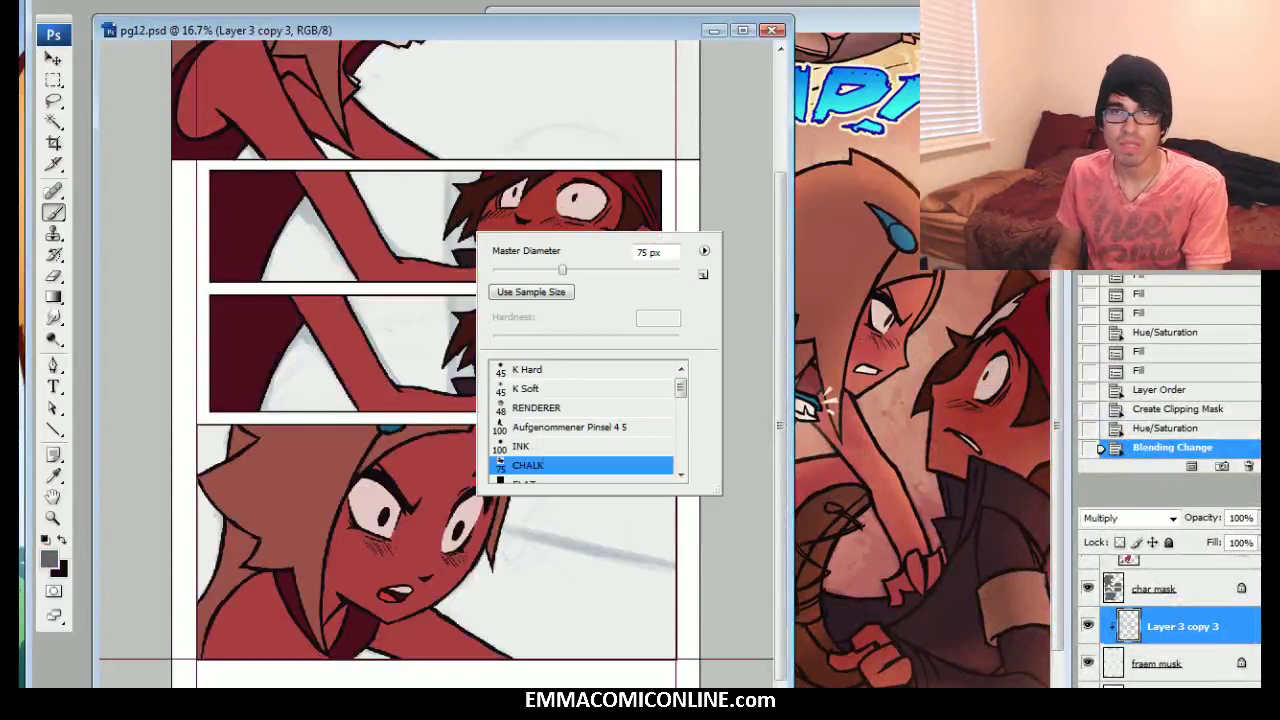
pyautogui.press('Return')
pyautogui.scroll(3, 435, 362)
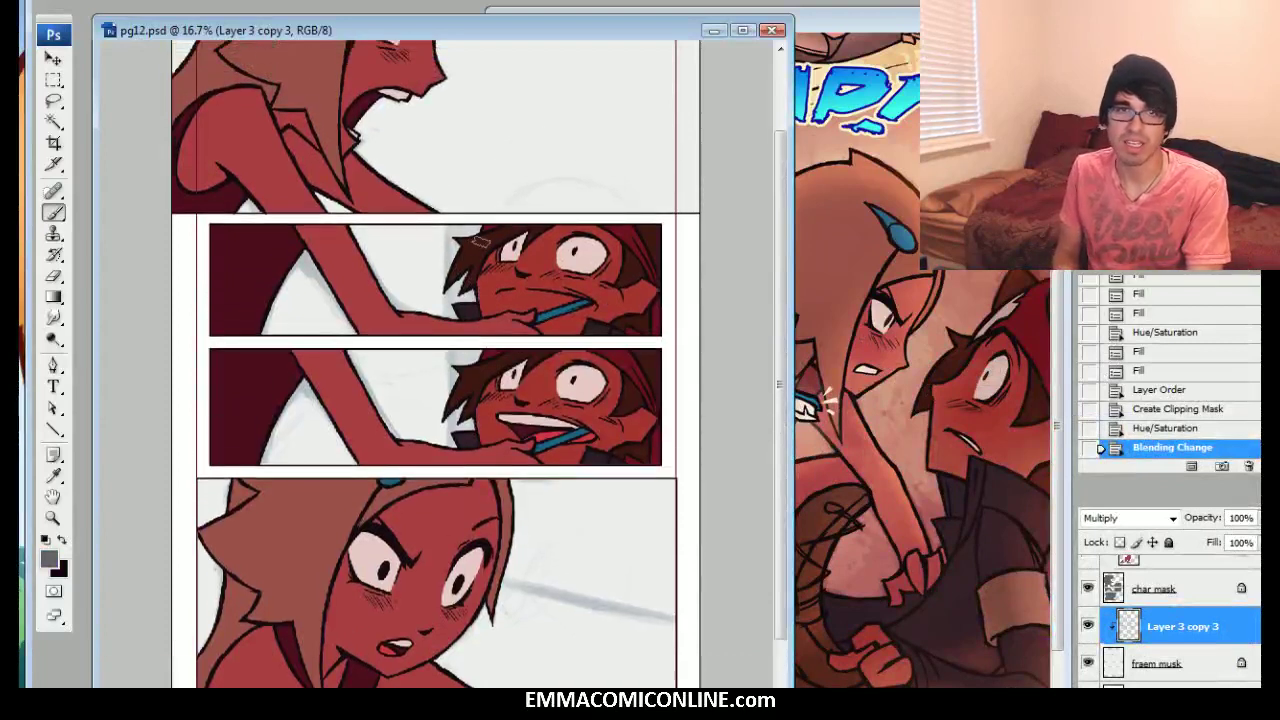
pyautogui.moveTo(455, 264); pyautogui.dragTo(462, 250)
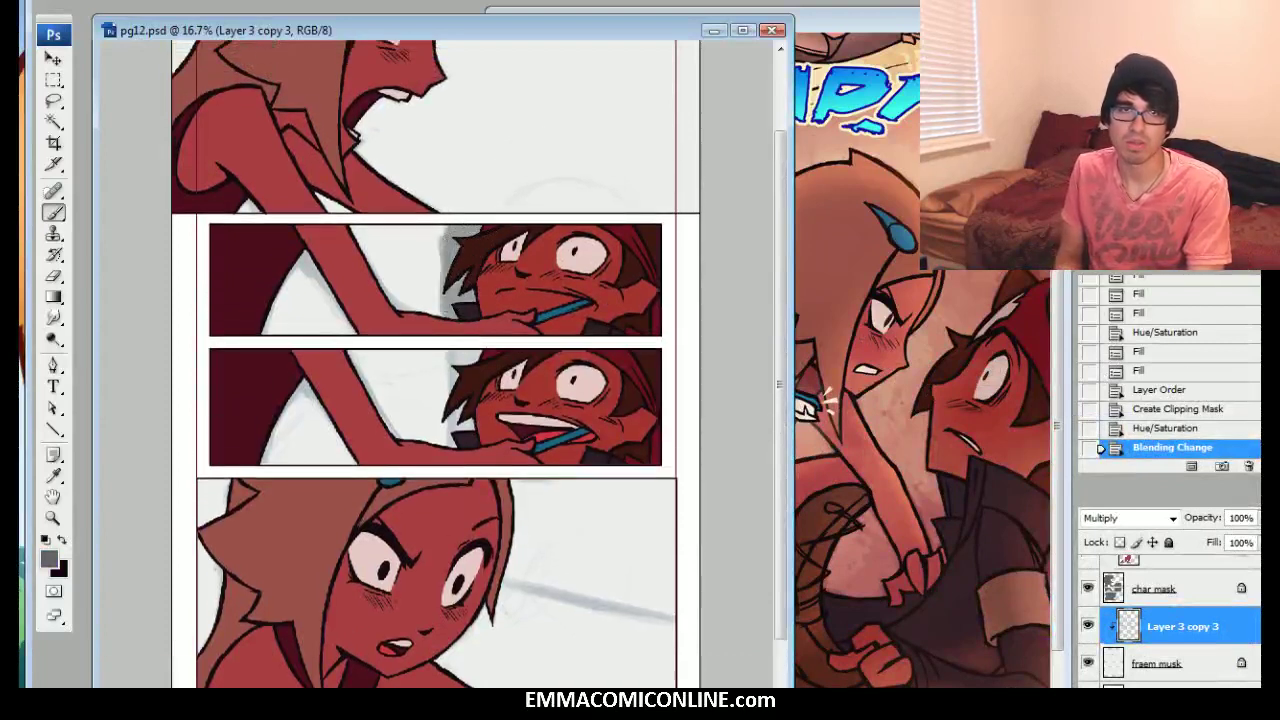
pyautogui.moveTo(434, 300)
pyautogui.mouseDown()
pyautogui.moveTo(432, 226)
pyautogui.moveTo(432, 262)
pyautogui.mouseUp()
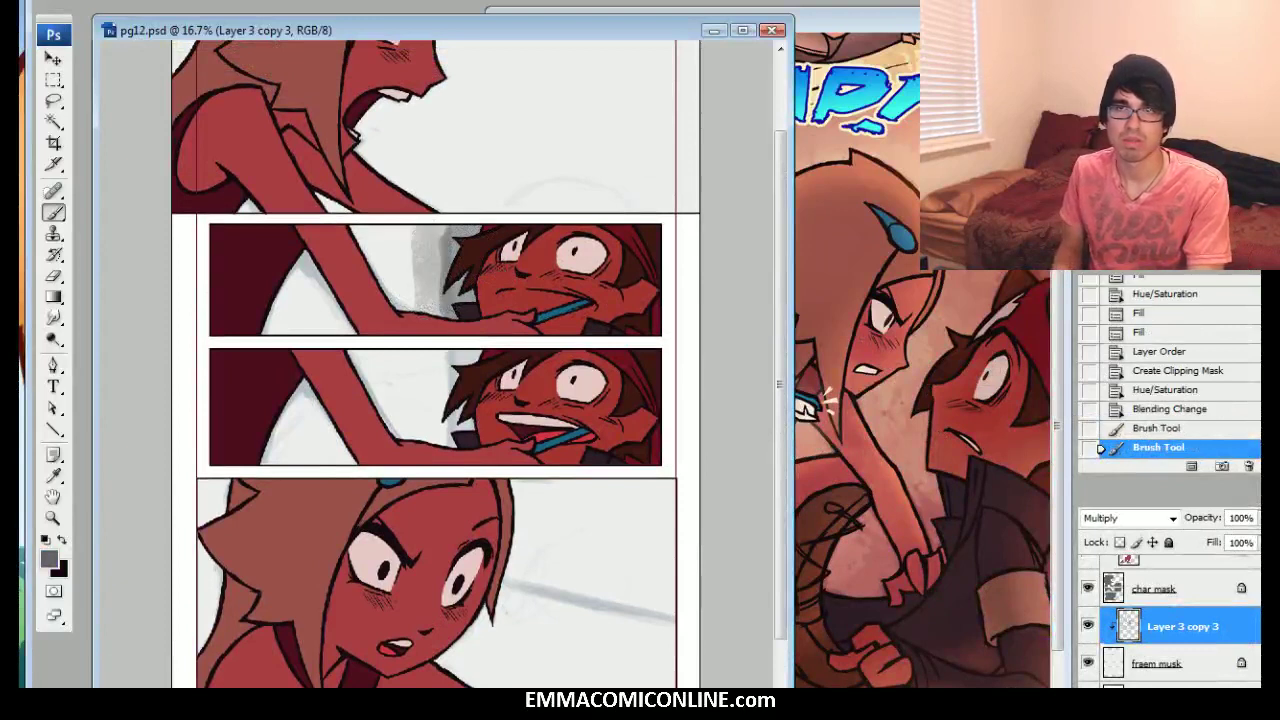
pyautogui.scroll(-2, 586, 534)
pyautogui.moveTo(462, 598)
pyautogui.mouseDown()
pyautogui.moveTo(514, 600)
pyautogui.moveTo(555, 575)
pyautogui.moveTo(595, 610)
pyautogui.mouseUp()
# Replace the chalk brush with a soft round brush preset for shading the bottom panel
pyautogui.rightClick(655, 648)
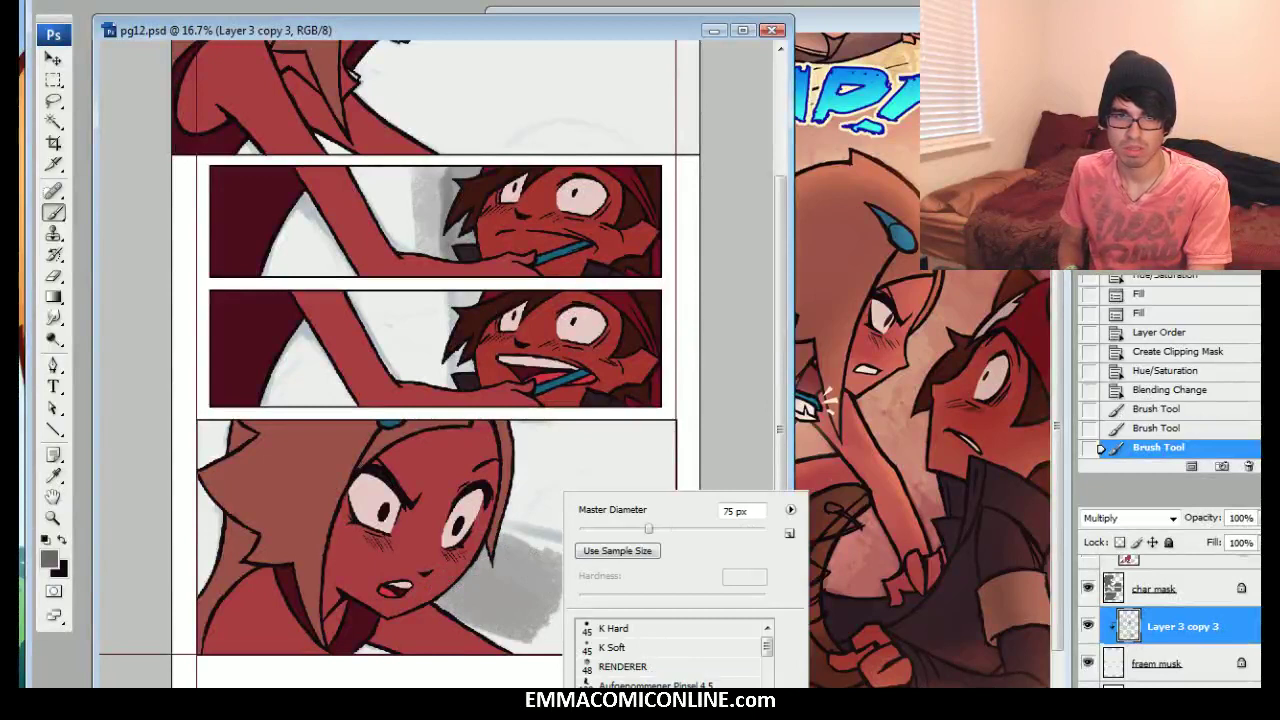
pyautogui.moveTo(769, 648)
pyautogui.mouseDown()
pyautogui.moveTo(770, 668)
pyautogui.moveTo(774, 648)
pyautogui.mouseUp()
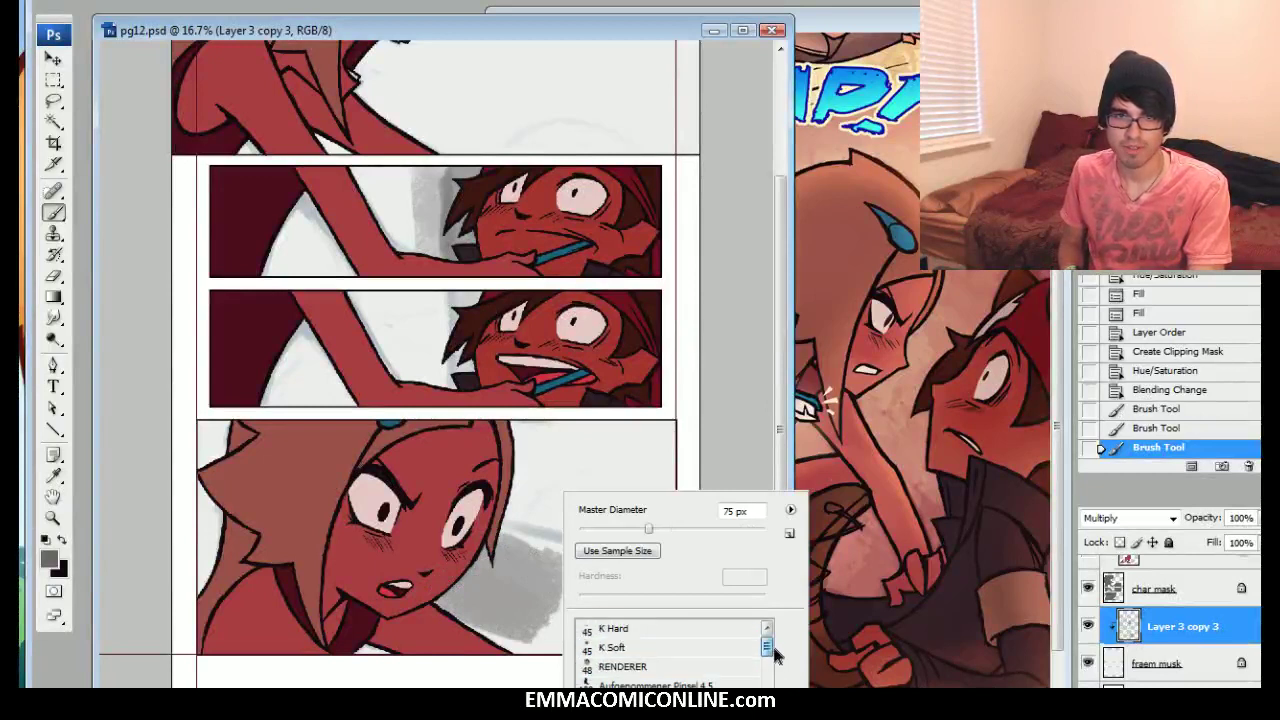
pyautogui.scroll(-1, 775, 652)
pyautogui.doubleClick(660, 640)
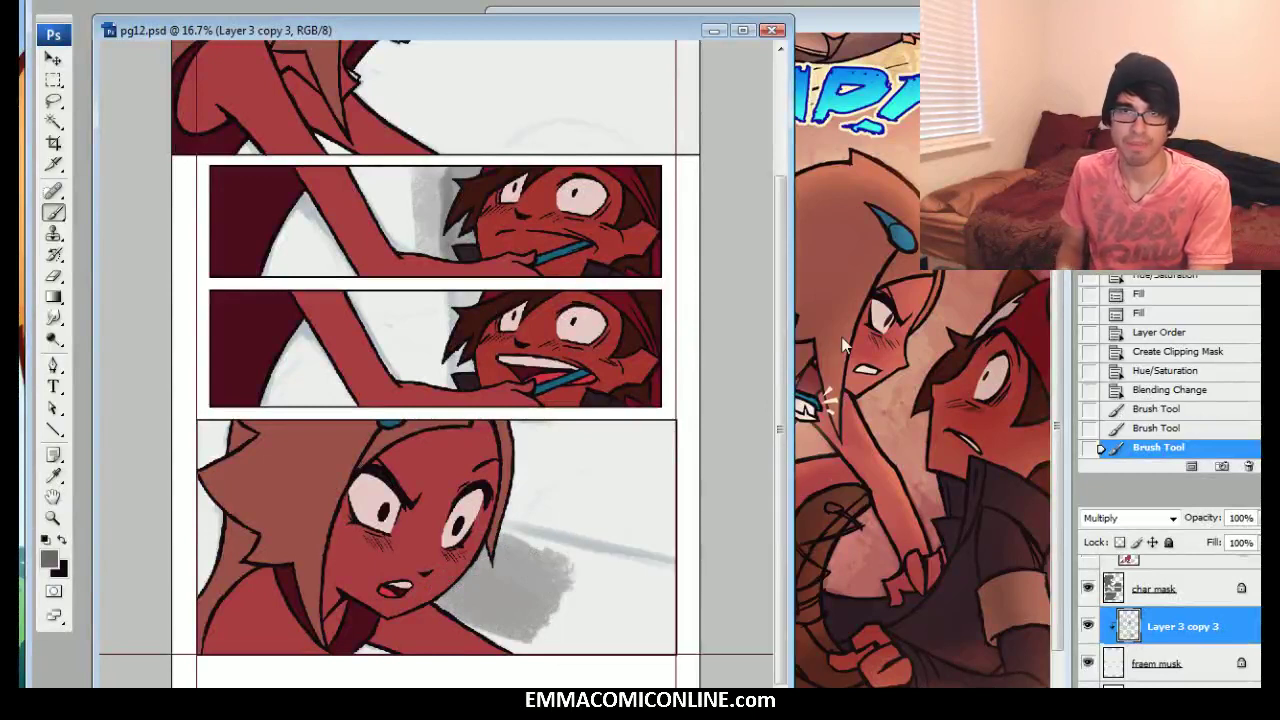
pyautogui.hotkey('ctrl', '+')
pyautogui.moveTo(352, 536); pyautogui.dragTo(373, 371)
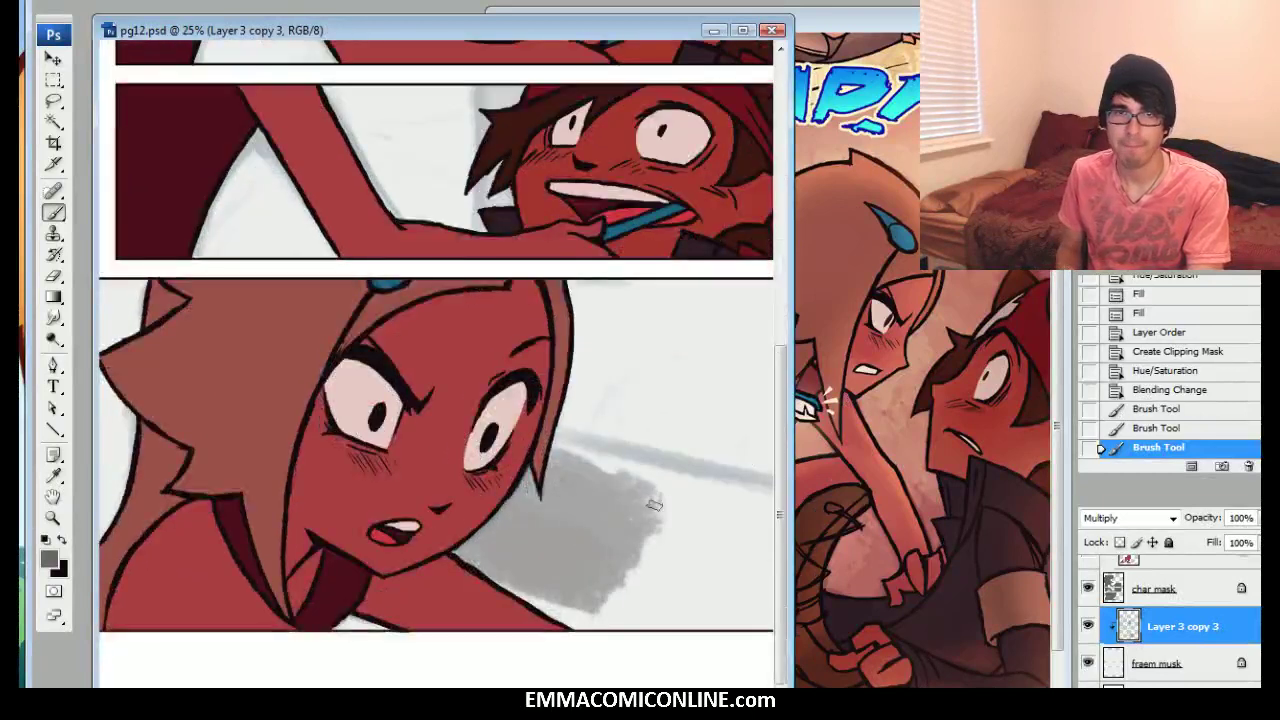
pyautogui.rightClick(652, 560)
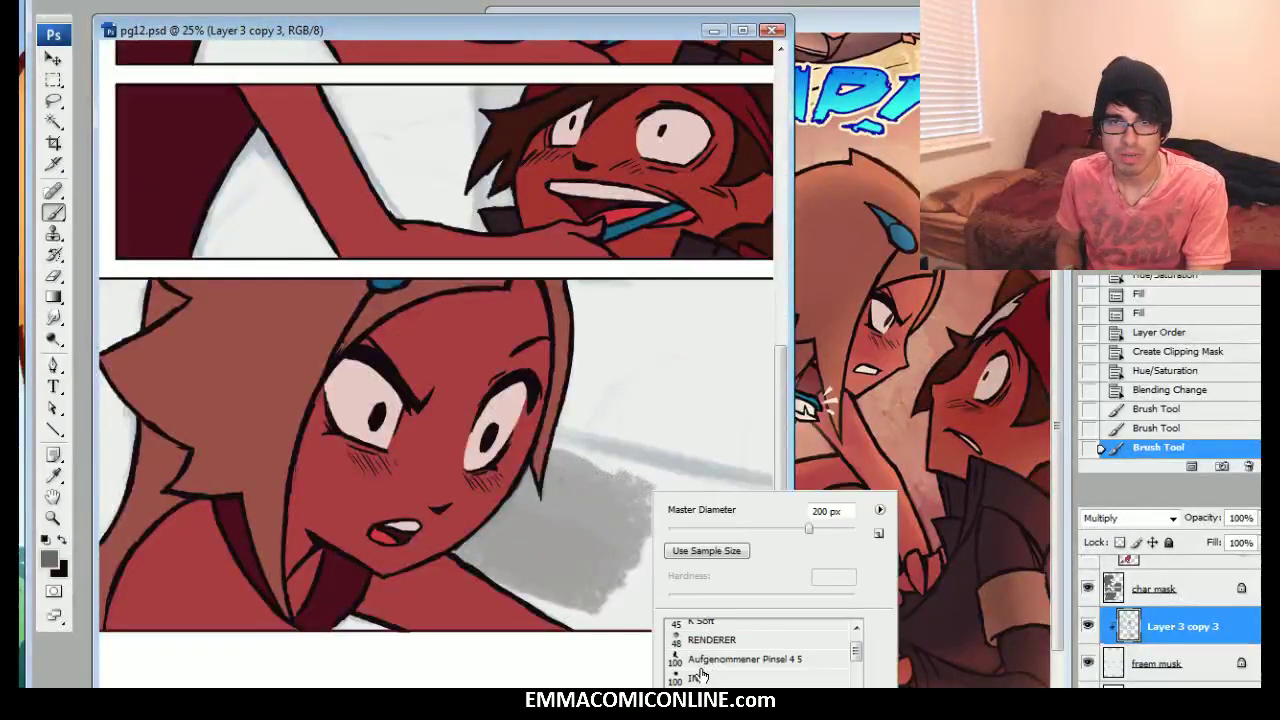
pyautogui.click(712, 640)
pyautogui.click(712, 622)
# Shade the area below the slanted line in the bottom panel with soft grey on Layer 3 copy 3
pyautogui.moveTo(640, 460); pyautogui.dragTo(562, 460)
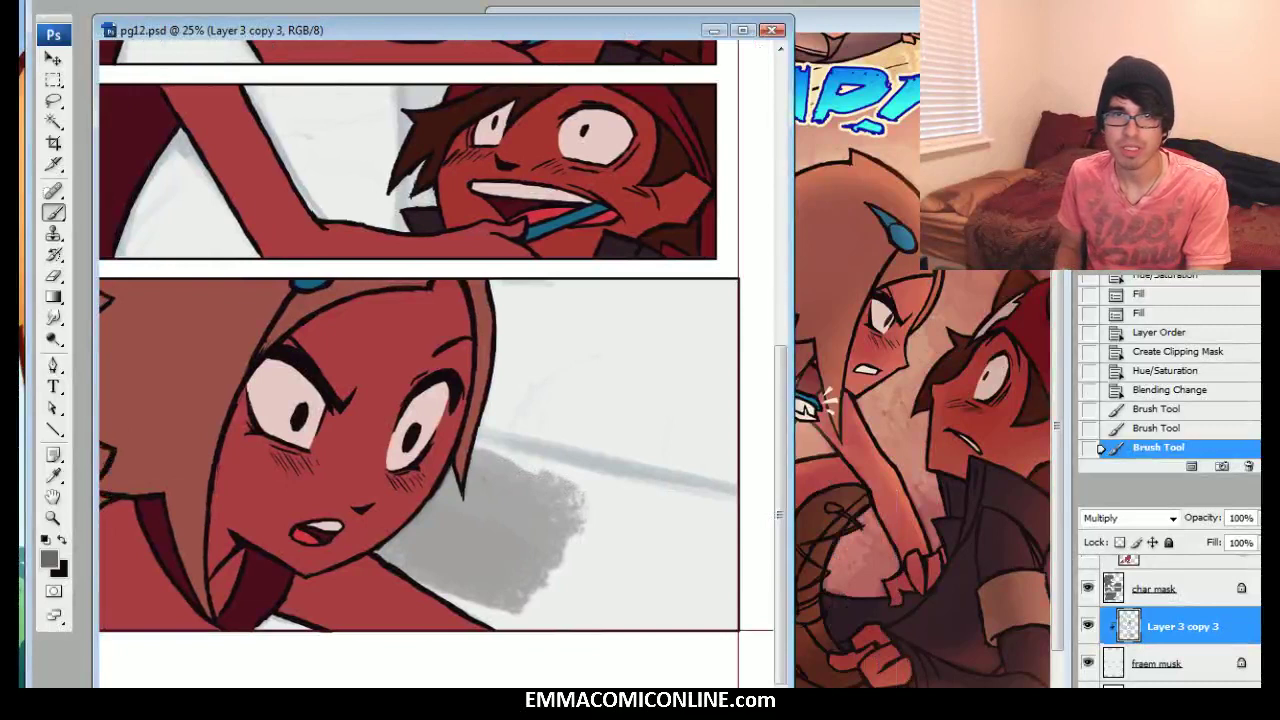
pyautogui.moveTo(463, 458)
pyautogui.mouseDown()
pyautogui.moveTo(686, 501)
pyautogui.moveTo(666, 535)
pyautogui.moveTo(595, 509)
pyautogui.moveTo(568, 544)
pyautogui.moveTo(409, 580)
pyautogui.moveTo(605, 573)
pyautogui.moveTo(639, 551)
pyautogui.moveTo(703, 560)
pyautogui.moveTo(575, 540)
pyautogui.mouseUp()
pyautogui.moveTo(693, 530)
pyautogui.mouseDown()
pyautogui.moveTo(457, 480)
pyautogui.moveTo(460, 540)
pyautogui.moveTo(720, 592)
pyautogui.mouseUp()
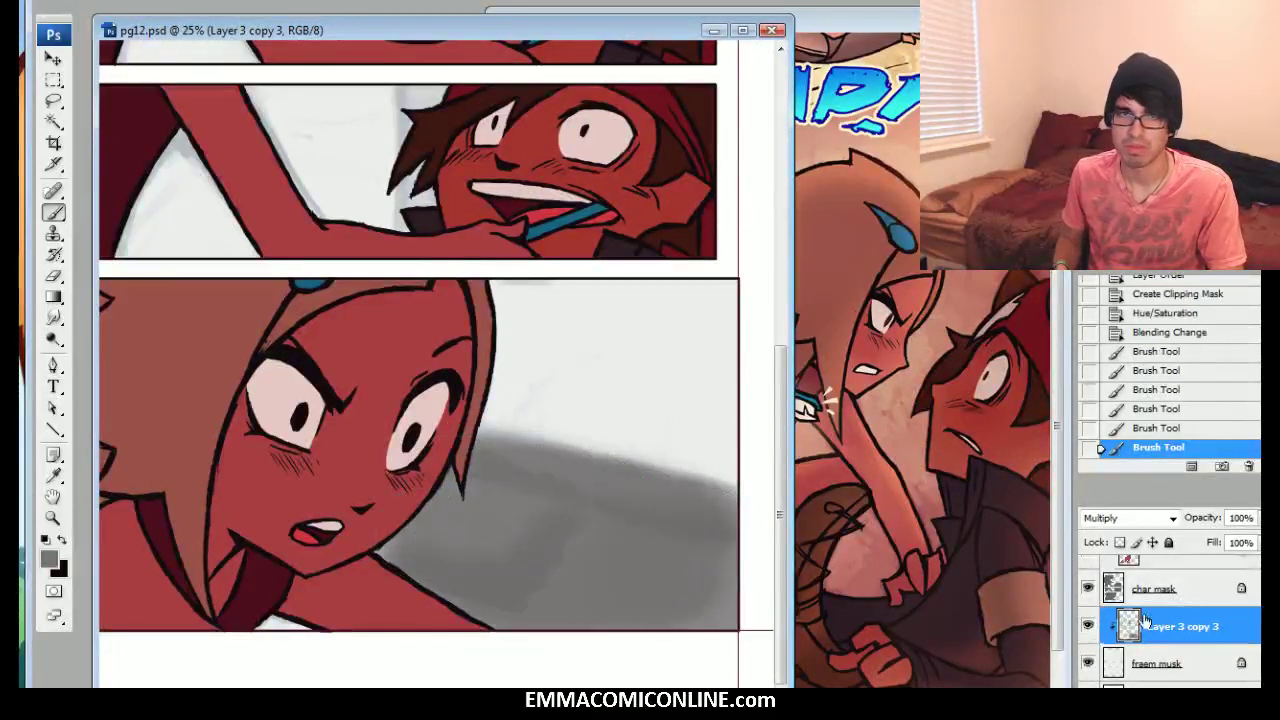
# Add a layer between fraem musk and Layer 3 copy 3 and brush grey over the bottom panel's lower background
pyautogui.click(1183, 655)
pyautogui.hotkey('ctrl', 'shift', 'n')
pyautogui.press('Return')
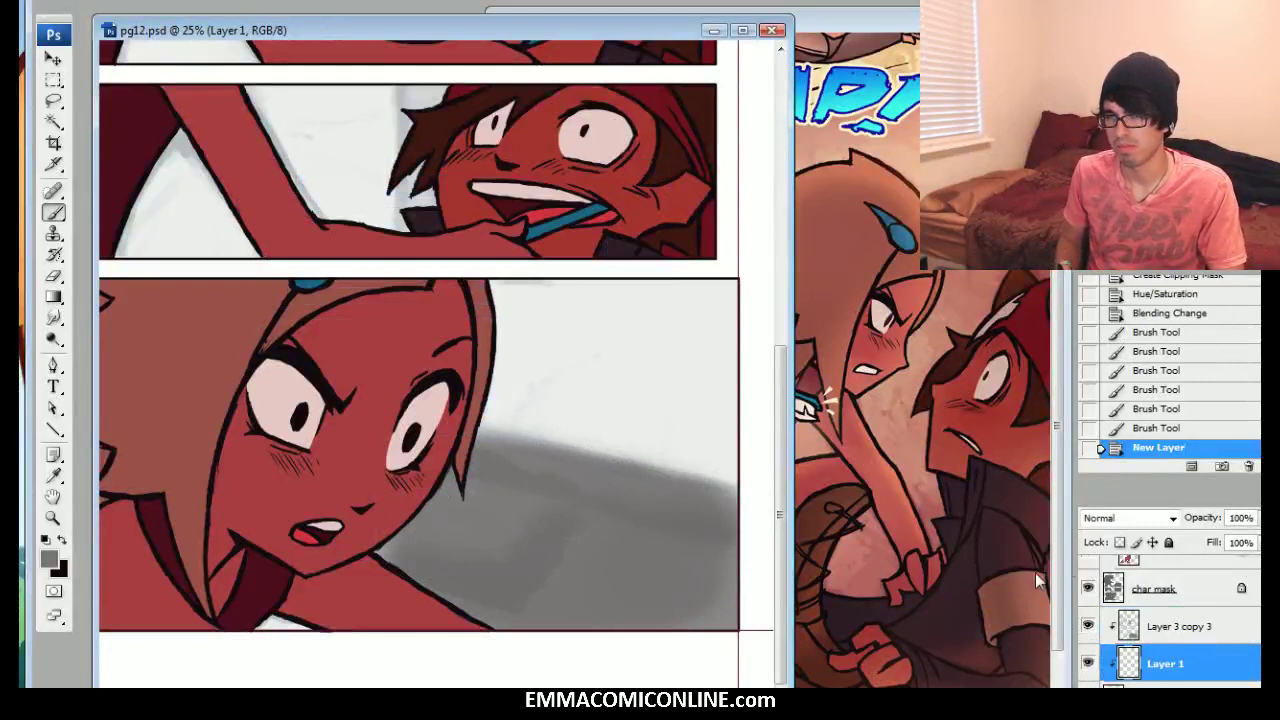
pyautogui.moveTo(695, 585); pyautogui.dragTo(433, 520)
pyautogui.moveTo(433, 520); pyautogui.dragTo(632, 526)
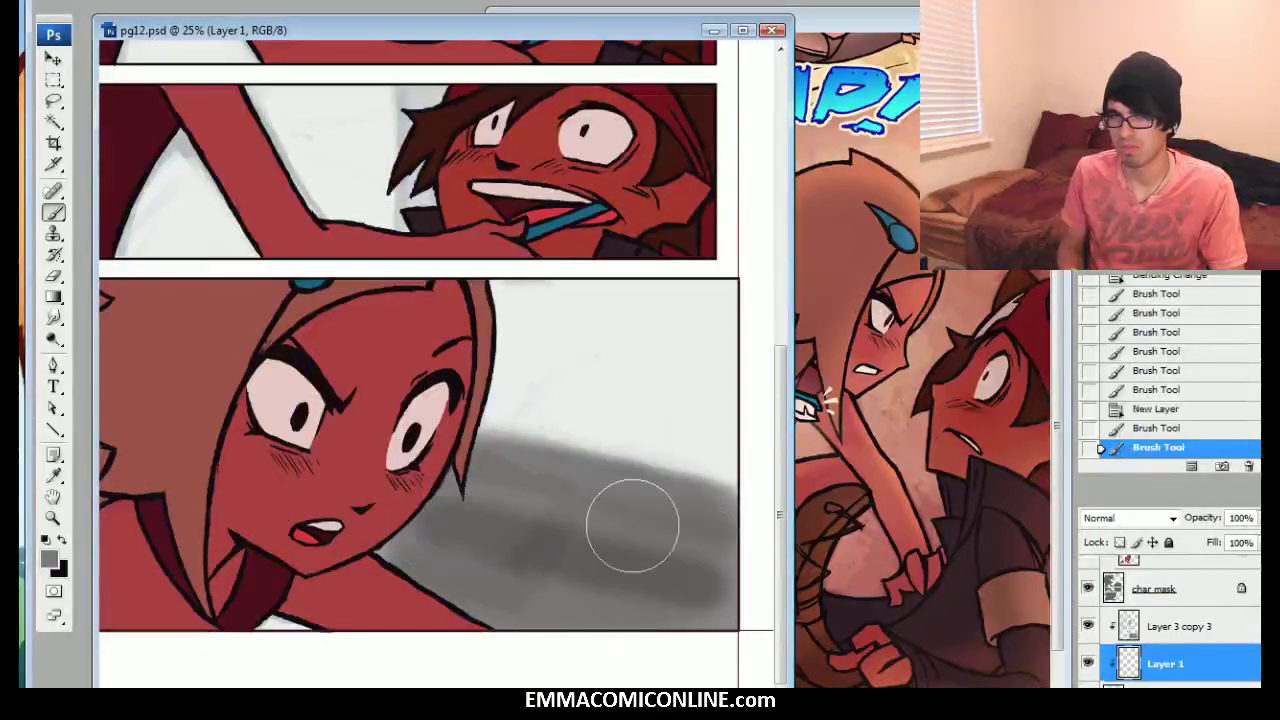
# Revert the document to the Blending Change history state, discarding all the grey brushwork
pyautogui.click(1176, 426)
pyautogui.click(1160, 336)
pyautogui.click(1157, 280)
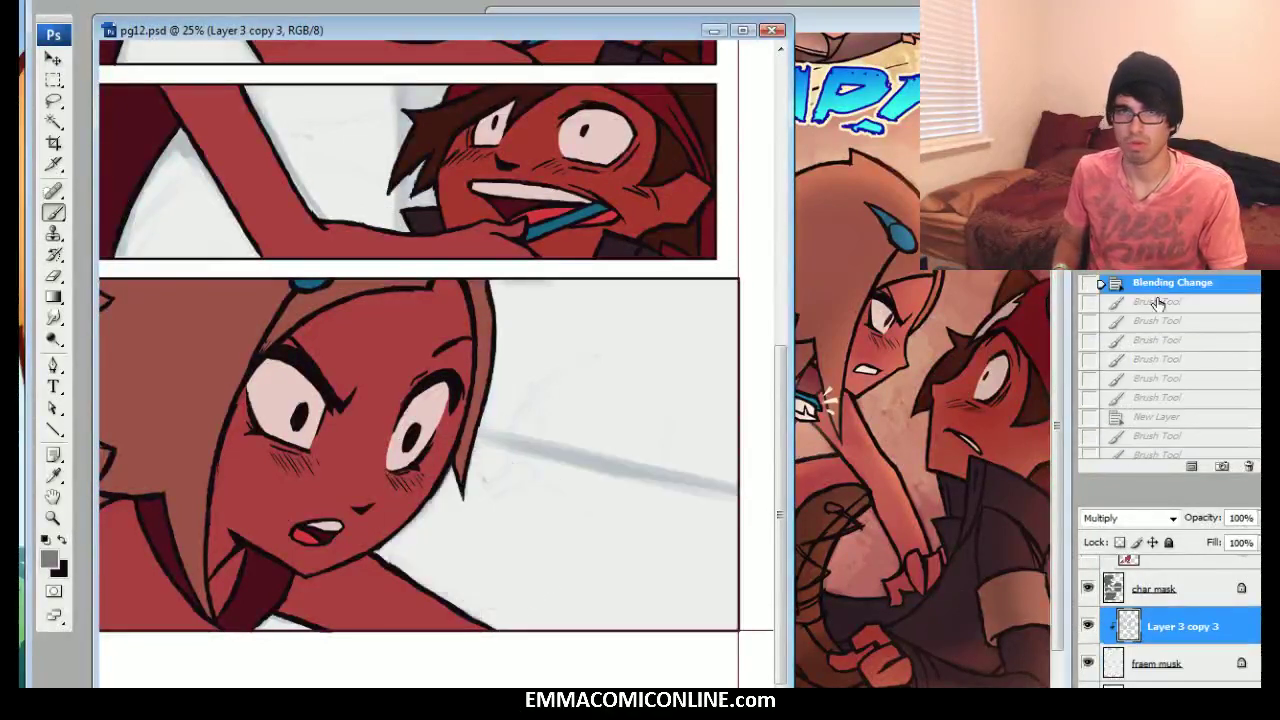
# Create a new clipped layer between fraem musk and Layer 3 copy 3 and keep it active for painting
pyautogui.click(1178, 657)
pyautogui.hotkey('ctrl', 'shift', 'n')
pyautogui.press('Return')
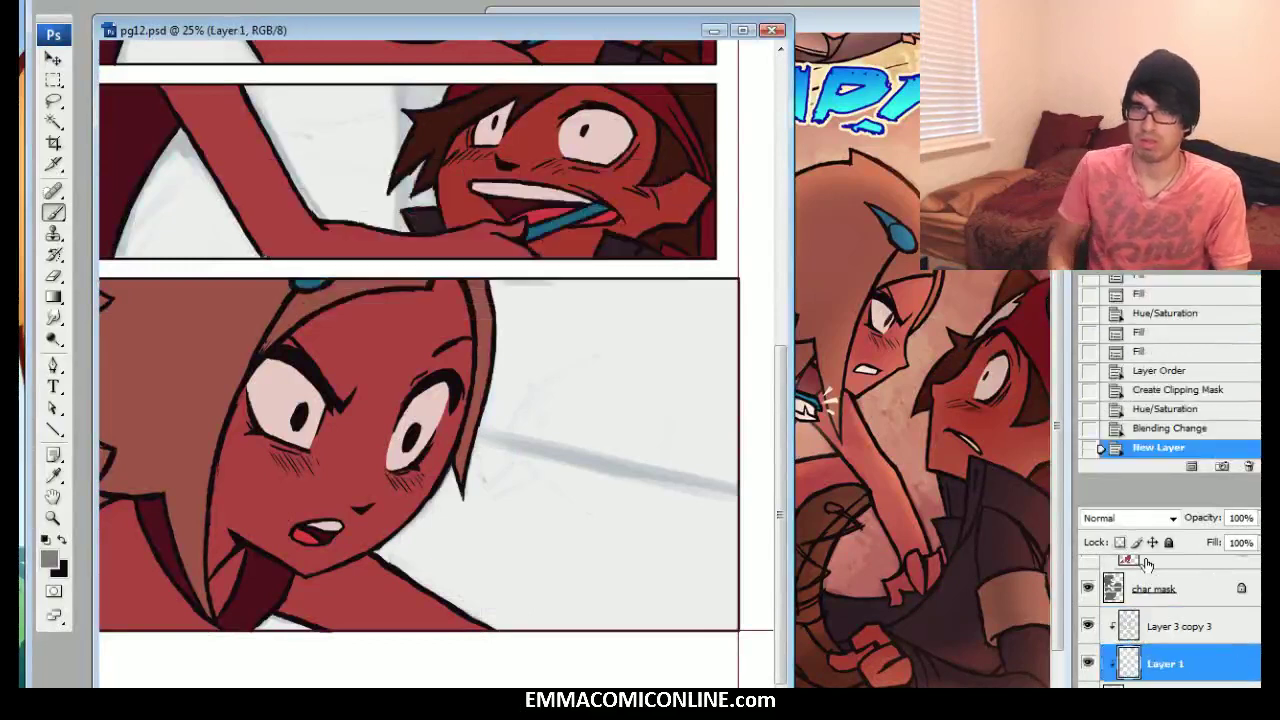
pyautogui.click(1174, 627)
pyautogui.click(1173, 652)
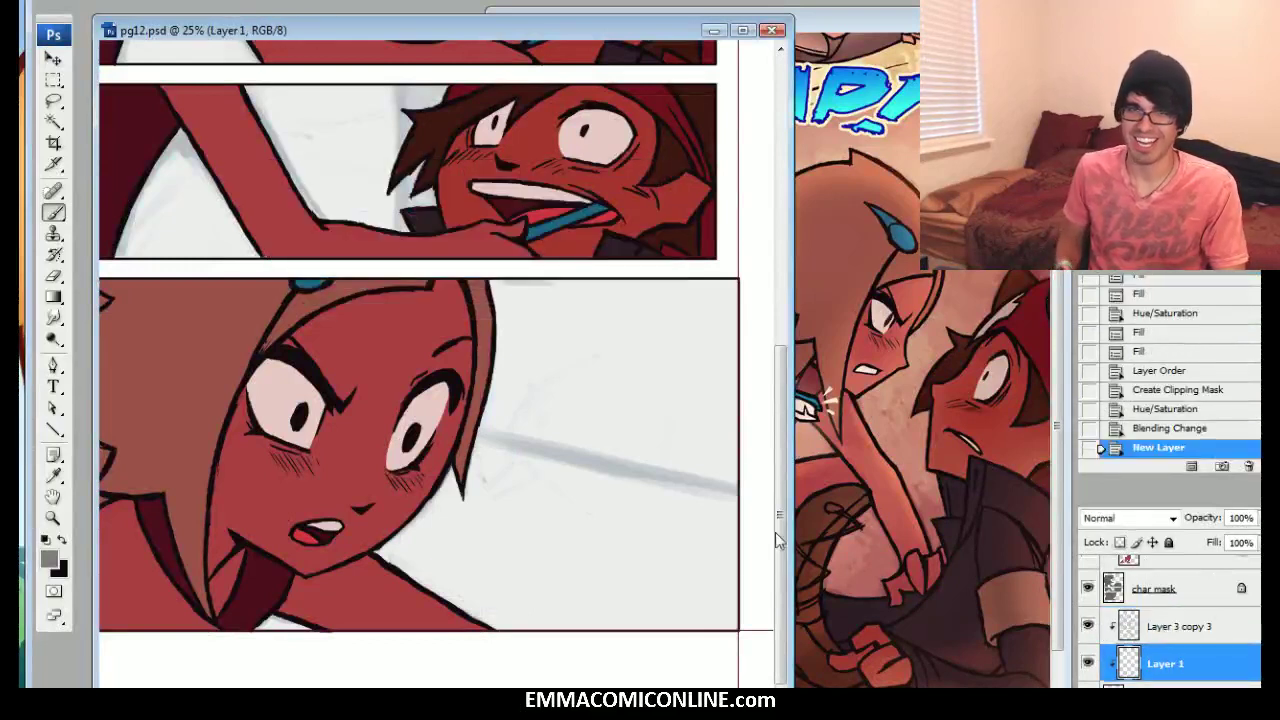
# Paint soft grey below the slanted line in the bottom panel and behind the woman's hair on the opposite side
pyautogui.moveTo(541, 524)
pyautogui.mouseDown()
pyautogui.moveTo(537, 488)
pyautogui.moveTo(716, 519)
pyautogui.moveTo(724, 568)
pyautogui.moveTo(583, 572)
pyautogui.moveTo(425, 526)
pyautogui.moveTo(452, 590)
pyautogui.moveTo(683, 540)
pyautogui.moveTo(649, 551)
pyautogui.moveTo(650, 497)
pyautogui.mouseUp()
pyautogui.moveTo(493, 511); pyautogui.dragTo(462, 515)
pyautogui.moveTo(560, 697); pyautogui.dragTo(465, 697)
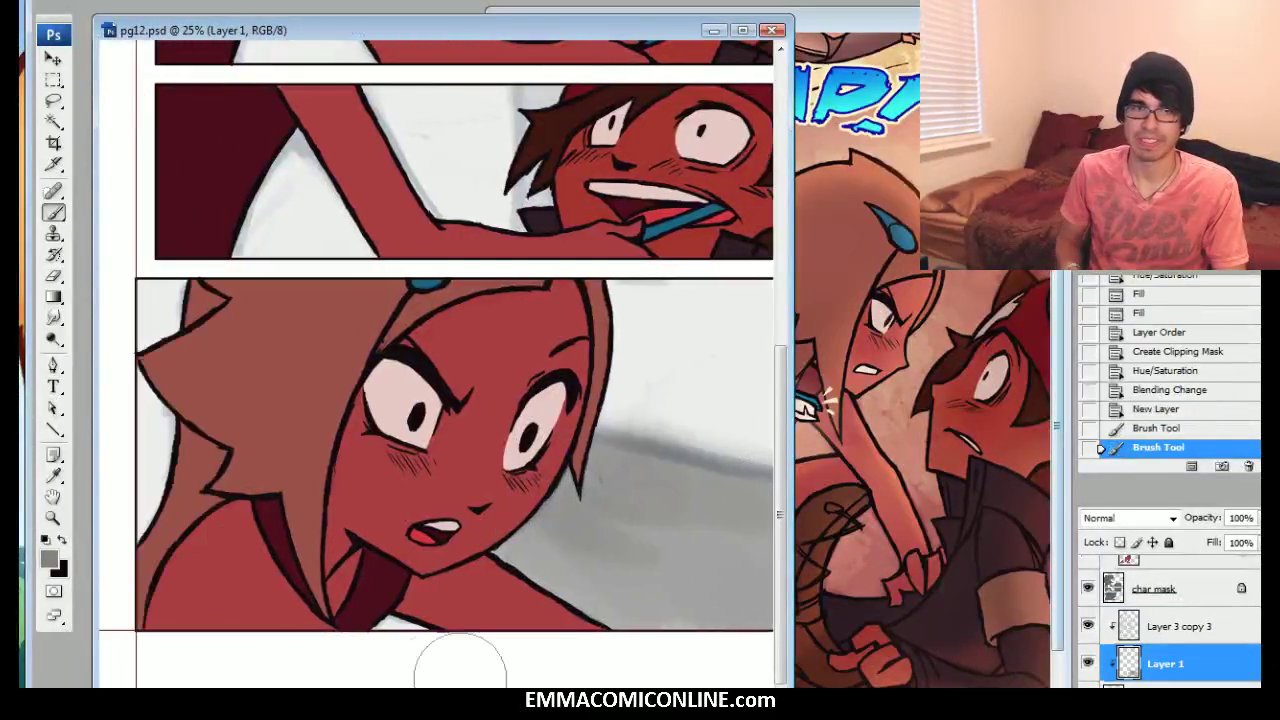
pyautogui.moveTo(435, 593)
pyautogui.mouseDown()
pyautogui.moveTo(601, 516)
pyautogui.moveTo(658, 559)
pyautogui.moveTo(520, 565)
pyautogui.mouseUp()
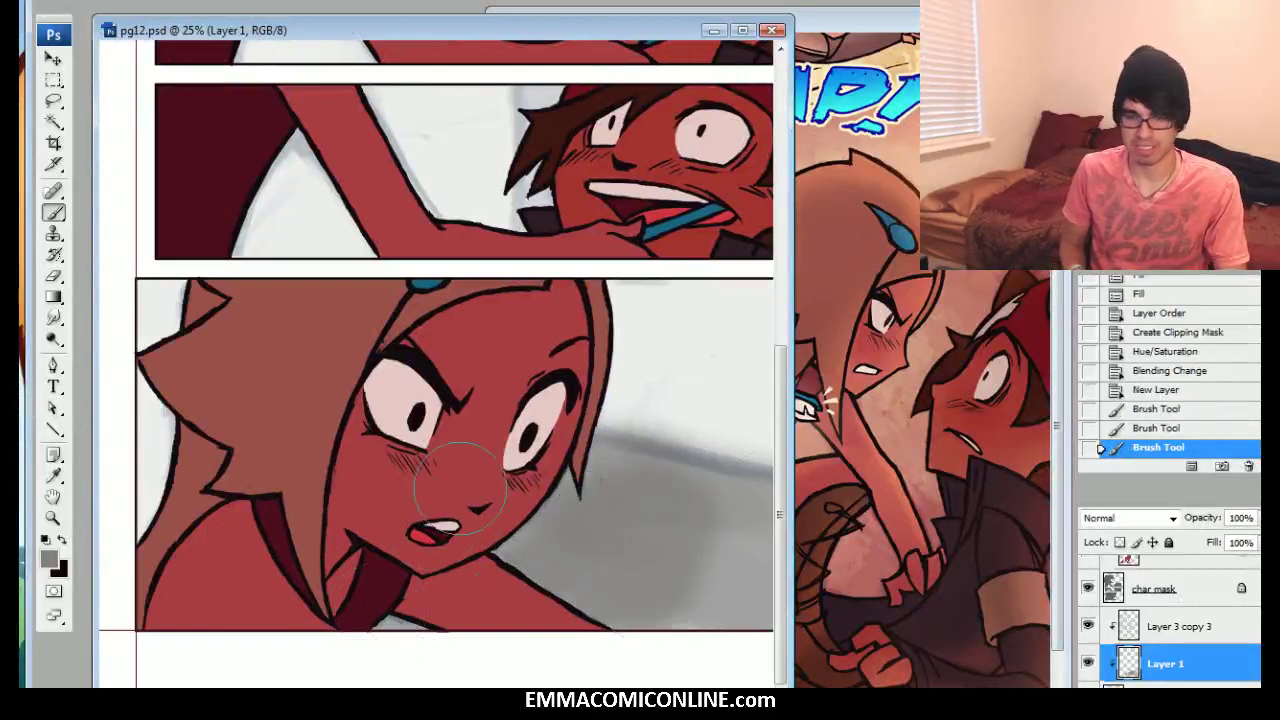
pyautogui.moveTo(123, 362); pyautogui.dragTo(155, 480)
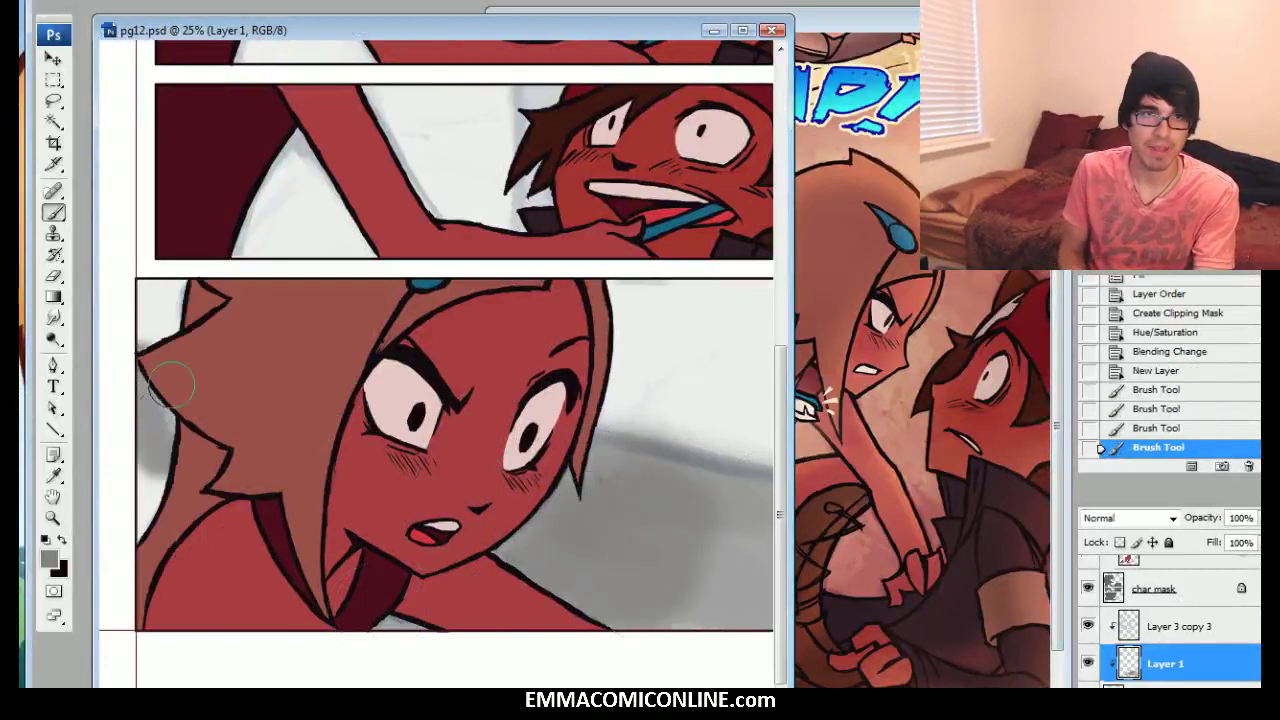
pyautogui.moveTo(160, 380); pyautogui.dragTo(135, 560)
pyautogui.moveTo(123, 349); pyautogui.dragTo(148, 350)
# Enlarge the brush and build up darker grey tones in the bottom panel's lower background beside the woman's face
pyautogui.press(']')
pyautogui.press(']')
pyautogui.press(']')
pyautogui.moveTo(611, 536)
pyautogui.mouseDown()
pyautogui.moveTo(687, 628)
pyautogui.moveTo(717, 586)
pyautogui.moveTo(745, 638)
pyautogui.moveTo(752, 515)
pyautogui.moveTo(690, 591)
pyautogui.moveTo(557, 461)
pyautogui.moveTo(632, 480)
pyautogui.mouseUp()
pyautogui.press(']')
pyautogui.press(']')
pyautogui.moveTo(731, 409); pyautogui.dragTo(617, 409)
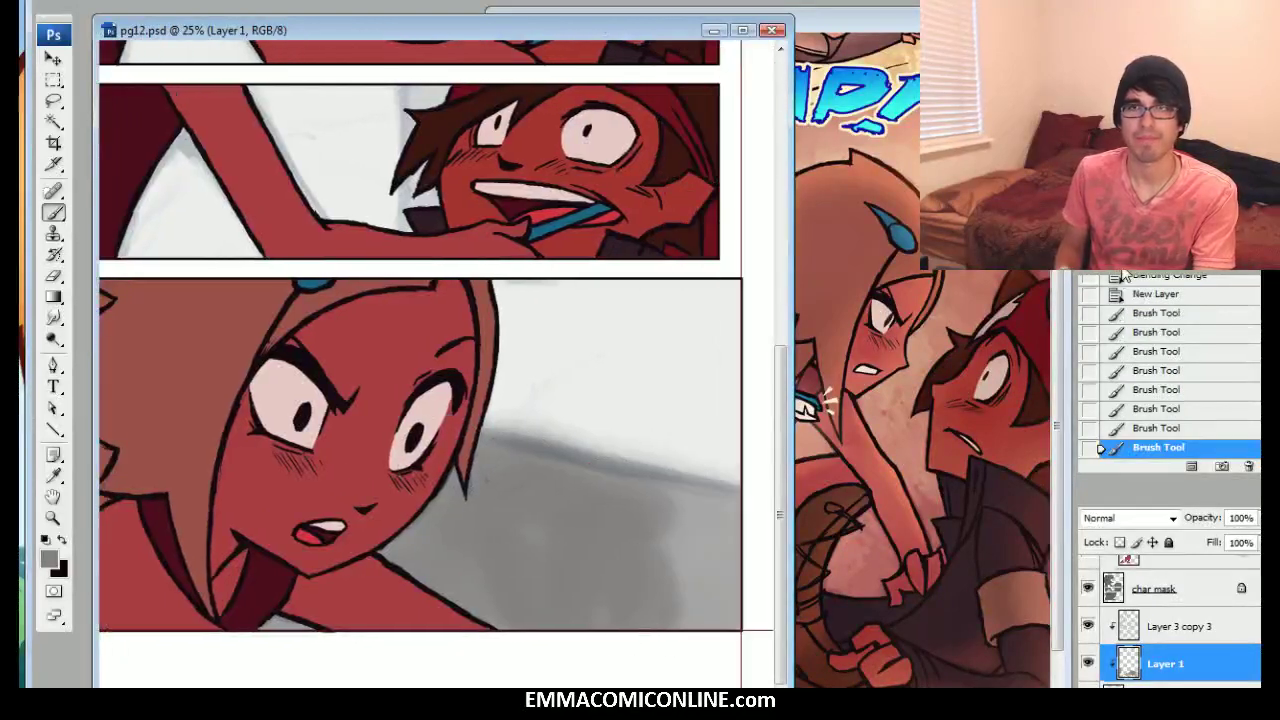
# Brush light grey shading over the bottom panel's upper wall and blend the darker tones beneath the slanted line
pyautogui.hotkey('ctrl', '-')
pyautogui.scroll(3, 436, 363)
pyautogui.scroll(-3, 436, 363)
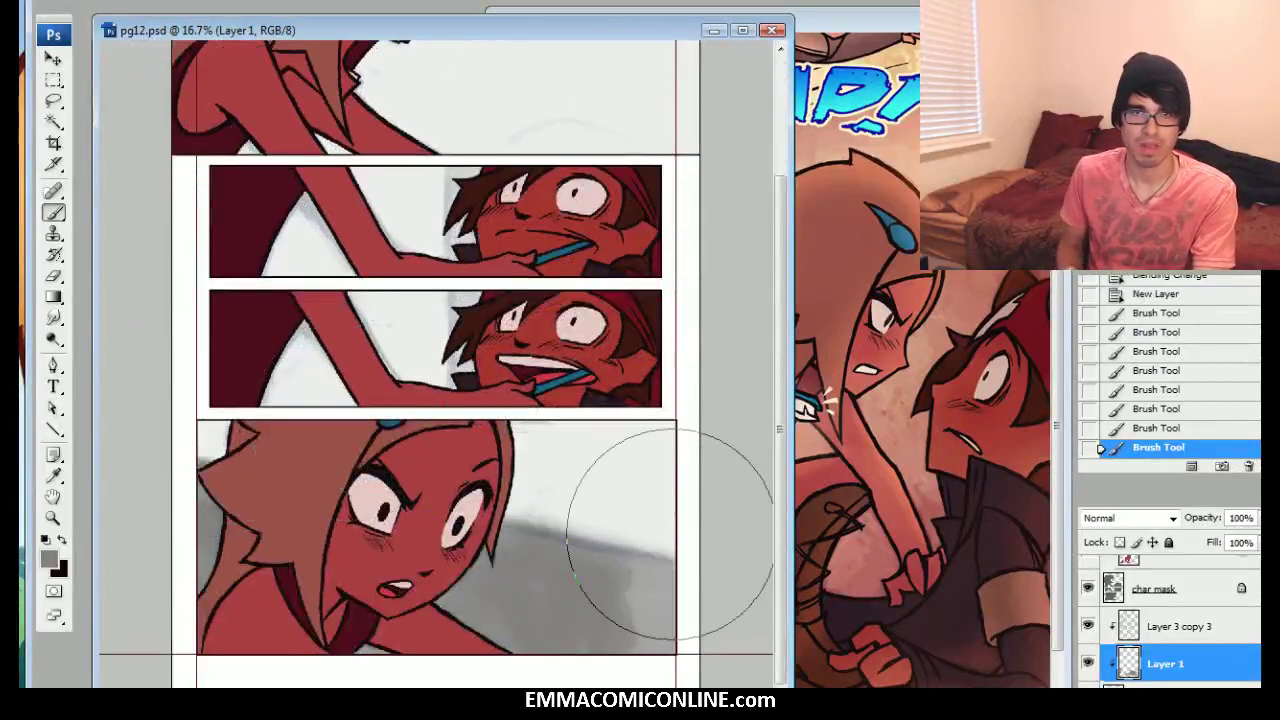
pyautogui.moveTo(652, 506)
pyautogui.mouseDown()
pyautogui.moveTo(646, 462)
pyautogui.moveTo(585, 472)
pyautogui.moveTo(533, 433)
pyautogui.moveTo(550, 466)
pyautogui.moveTo(519, 467)
pyautogui.moveTo(634, 489)
pyautogui.mouseUp()
pyautogui.keyDown('alt'); pyautogui.click(646, 490); pyautogui.keyUp('alt')
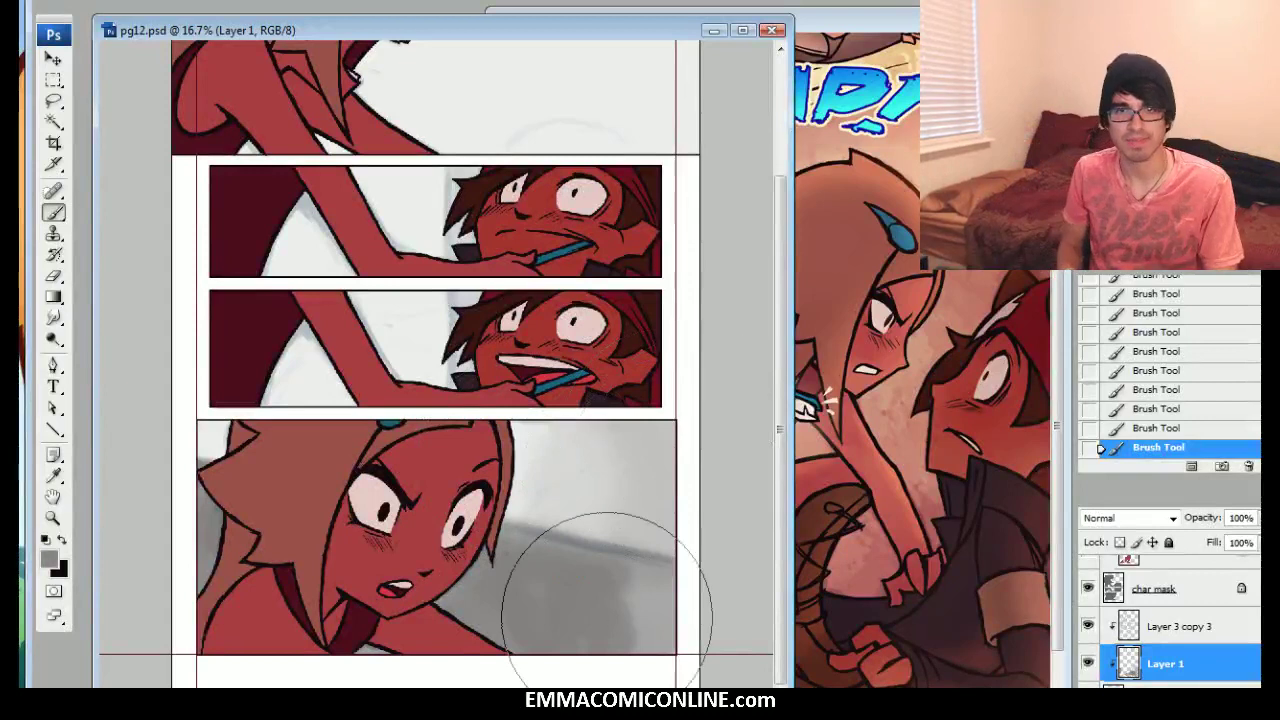
pyautogui.moveTo(621, 618); pyautogui.dragTo(531, 606)
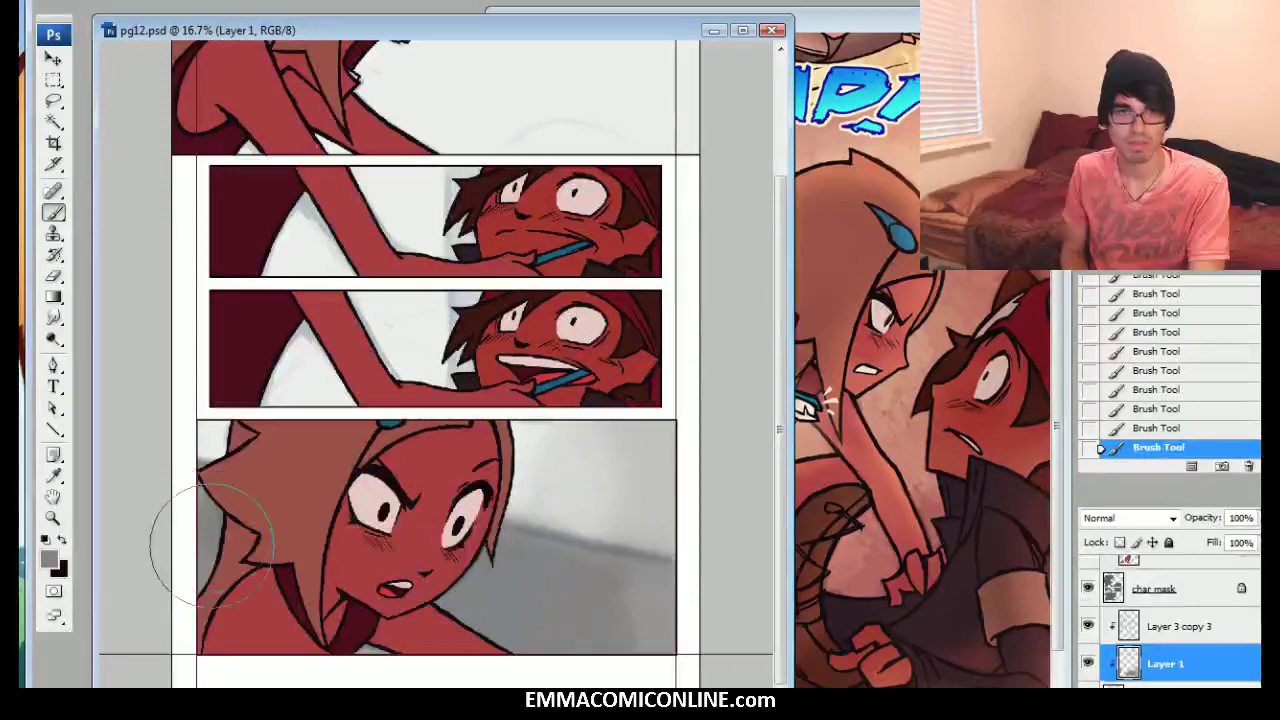
# Shade the walls of both narrow middle panels in soft grey, darker beside the boy's hair and lighter around the arm
pyautogui.scroll(1, 440, 360)
pyautogui.scroll(4, 440, 360)
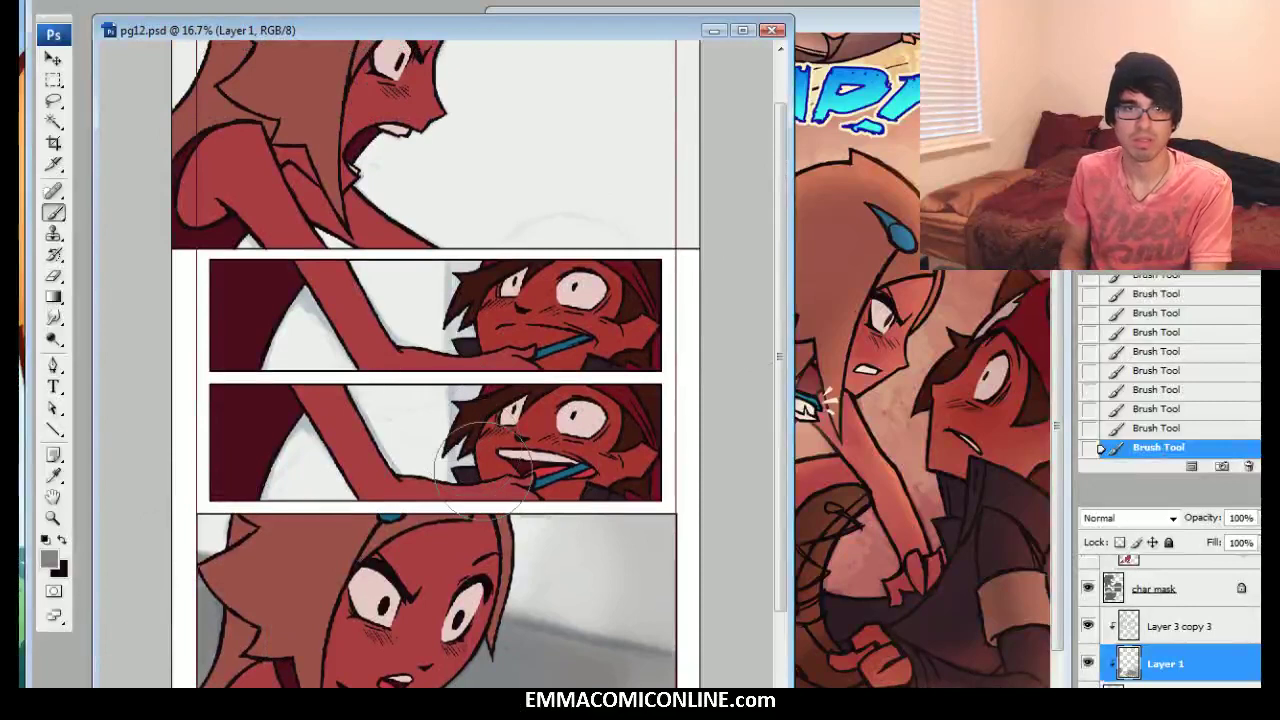
pyautogui.moveTo(465, 324)
pyautogui.mouseDown()
pyautogui.moveTo(382, 325)
pyautogui.moveTo(427, 332)
pyautogui.moveTo(419, 315)
pyautogui.moveTo(362, 293)
pyautogui.moveTo(294, 315)
pyautogui.moveTo(327, 335)
pyautogui.moveTo(350, 448)
pyautogui.moveTo(294, 456)
pyautogui.moveTo(357, 462)
pyautogui.moveTo(420, 405)
pyautogui.moveTo(461, 426)
pyautogui.mouseUp()
pyautogui.press('[')
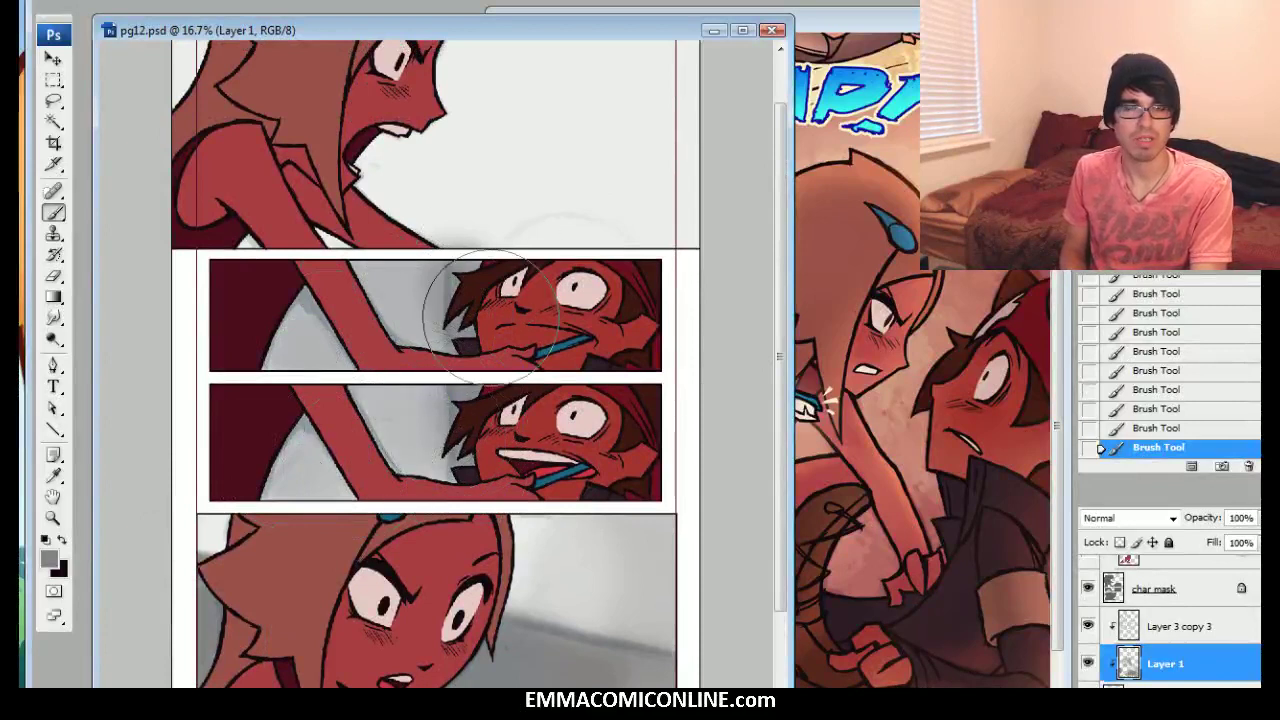
pyautogui.moveTo(472, 343); pyautogui.dragTo(464, 271)
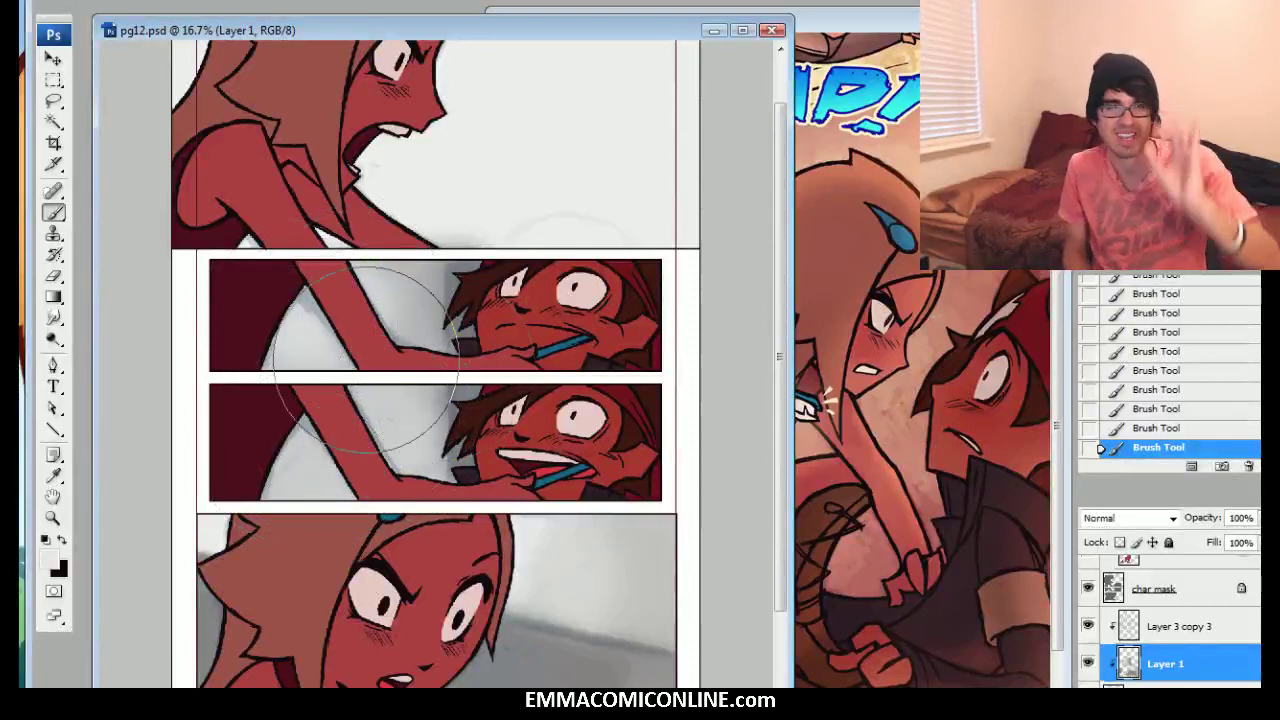
# Resize the brush and shade the top panel's background soft grey on the side farthest from the shouting woman
pyautogui.scroll(1, 440, 360)
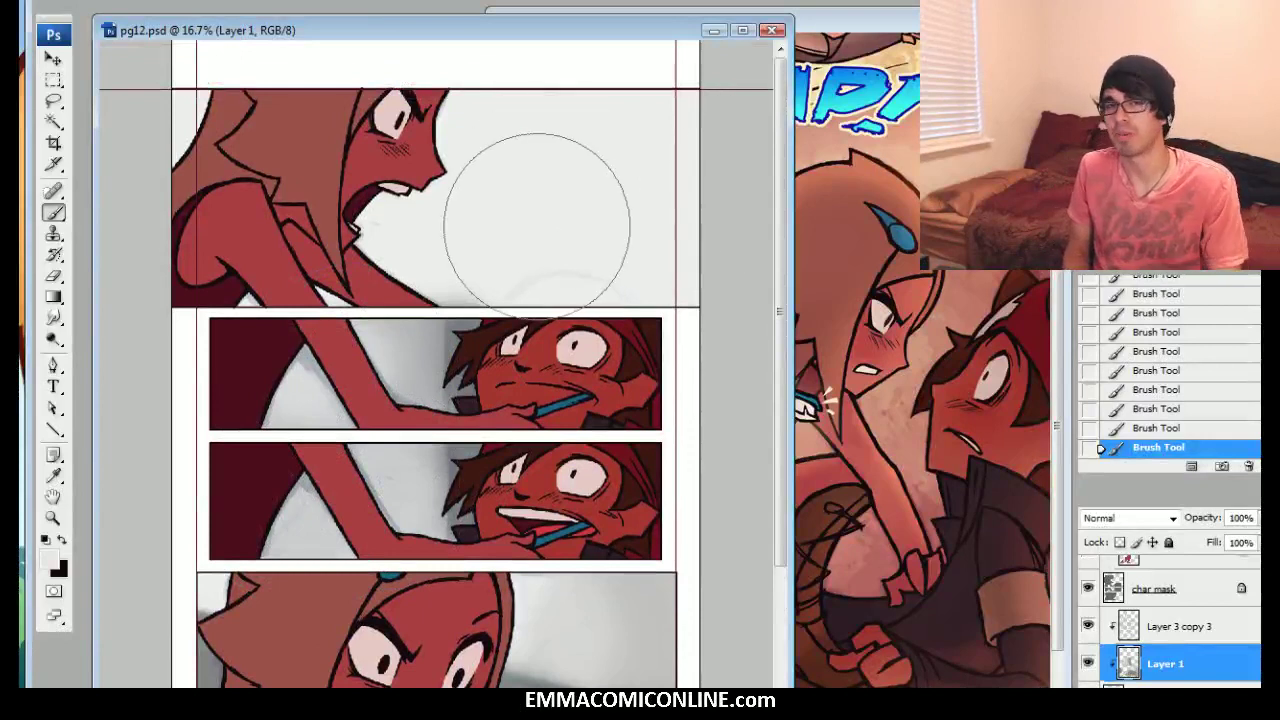
pyautogui.press('[')
pyautogui.press('[')
pyautogui.press('[')
pyautogui.press('[')
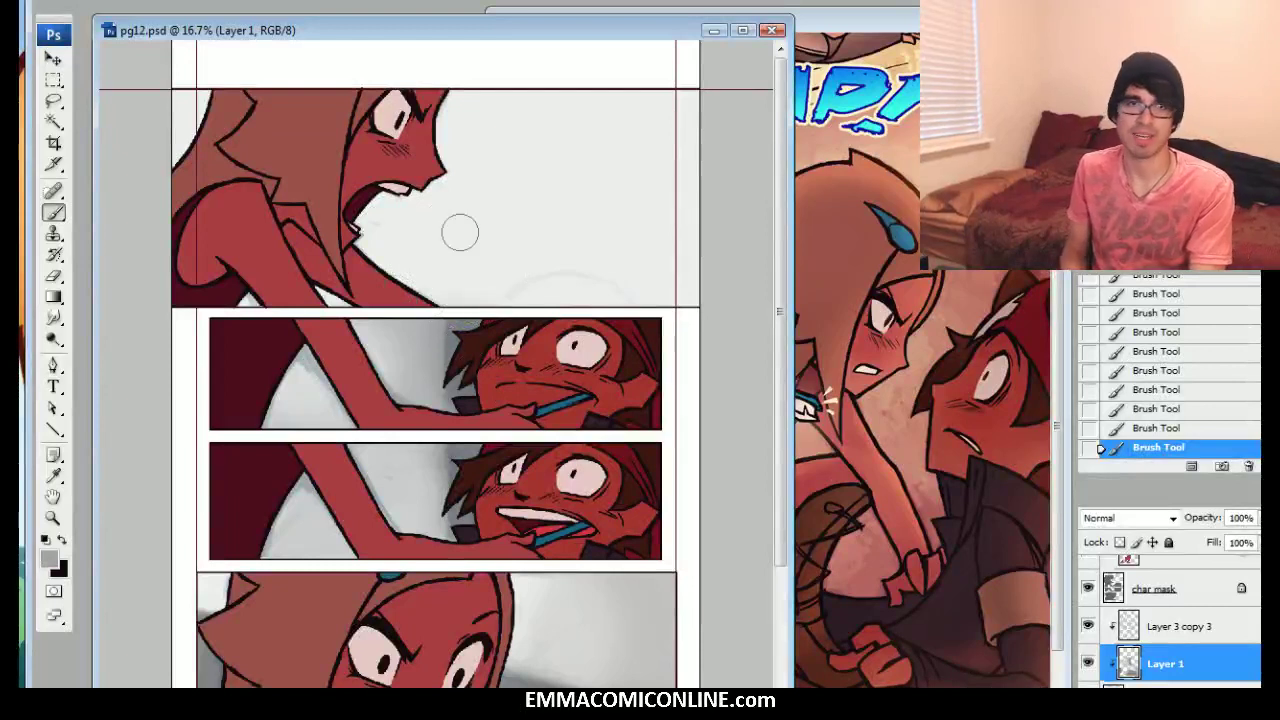
pyautogui.moveTo(657, 214)
pyautogui.mouseDown()
pyautogui.moveTo(676, 187)
pyautogui.moveTo(622, 245)
pyautogui.mouseUp()
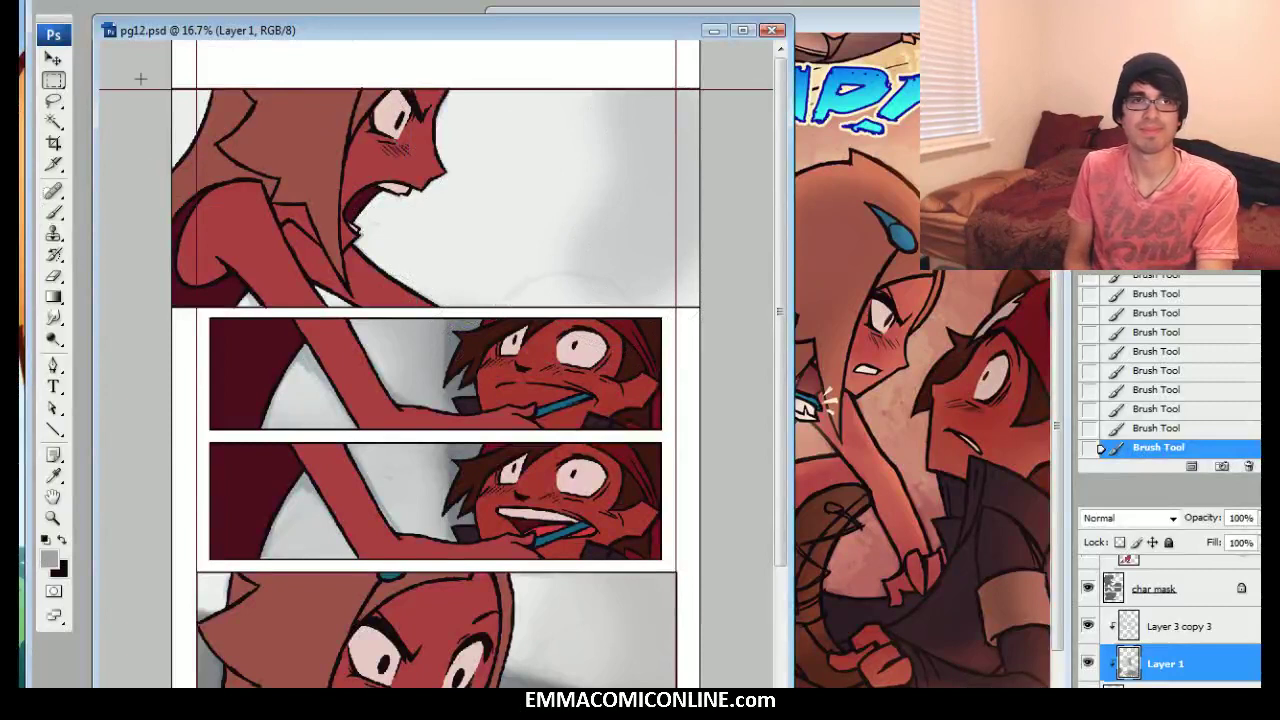
# Select the top panel's area and build up soft grey shading over its background beside the shouting woman
pyautogui.moveTo(743, 289); pyautogui.dragTo(748, 310)
pyautogui.press('b')
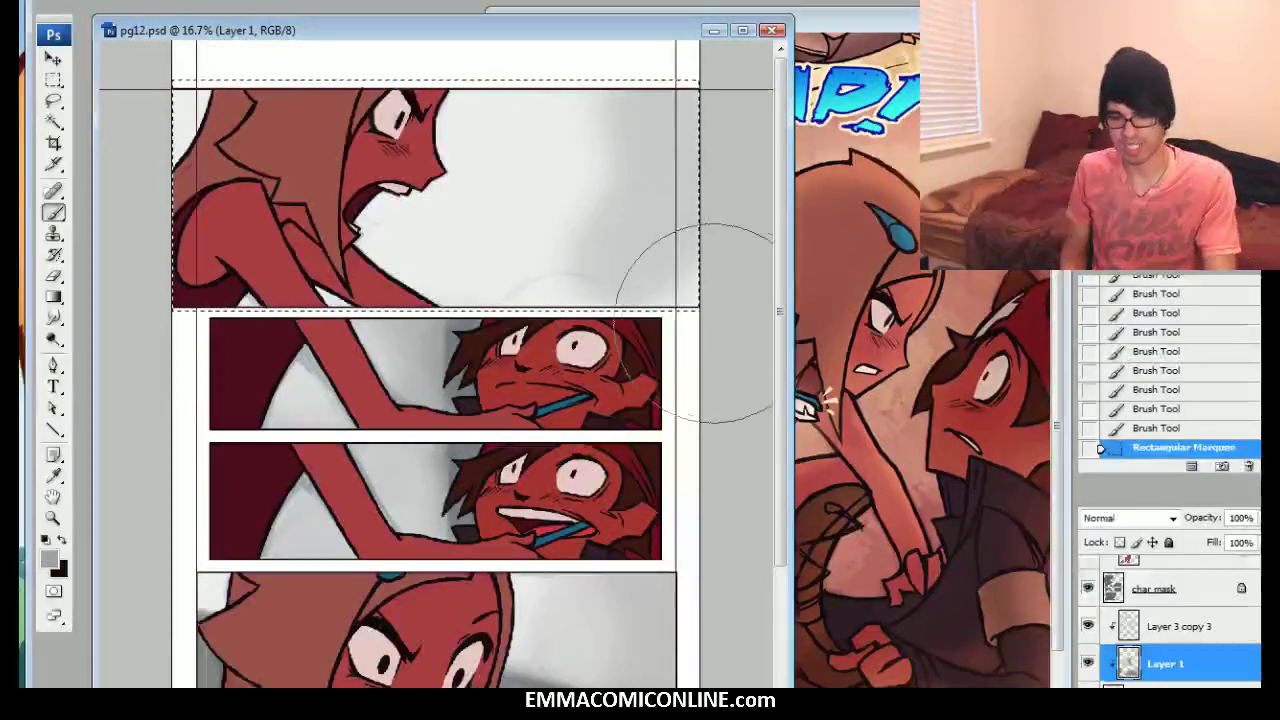
pyautogui.moveTo(528, 234)
pyautogui.mouseDown()
pyautogui.moveTo(600, 157)
pyautogui.moveTo(577, 163)
pyautogui.moveTo(597, 157)
pyautogui.moveTo(663, 271)
pyautogui.moveTo(571, 229)
pyautogui.moveTo(572, 64)
pyautogui.moveTo(414, 220)
pyautogui.moveTo(457, 149)
pyautogui.moveTo(557, 229)
pyautogui.moveTo(638, 230)
pyautogui.mouseUp()
pyautogui.keyDown('alt'); pyautogui.click(638, 230); pyautogui.keyUp('alt')
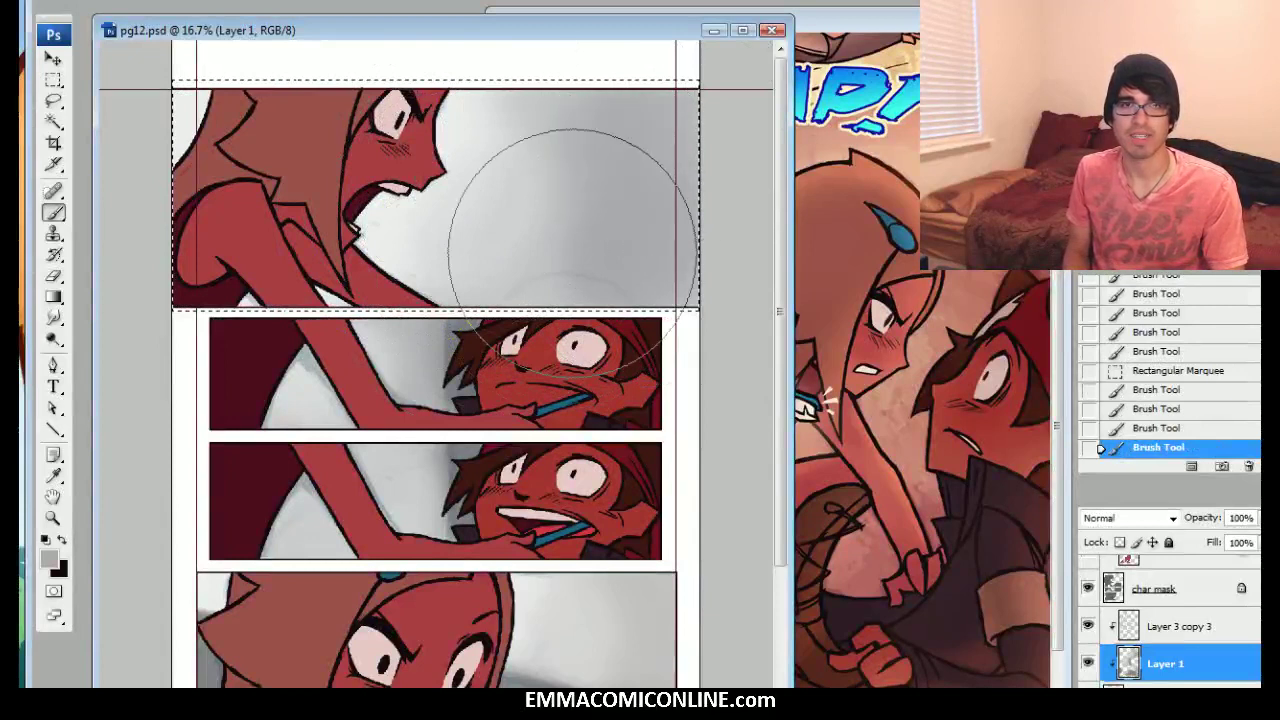
pyautogui.moveTo(514, 202)
pyautogui.mouseDown()
pyautogui.moveTo(571, 57)
pyautogui.moveTo(430, 110)
pyautogui.moveTo(420, 190)
pyautogui.moveTo(491, 206)
pyautogui.mouseUp()
# Switch to the CHALK brush and paint textured light and mid-grey strokes across the top panel's background
pyautogui.rightClick(563, 178)
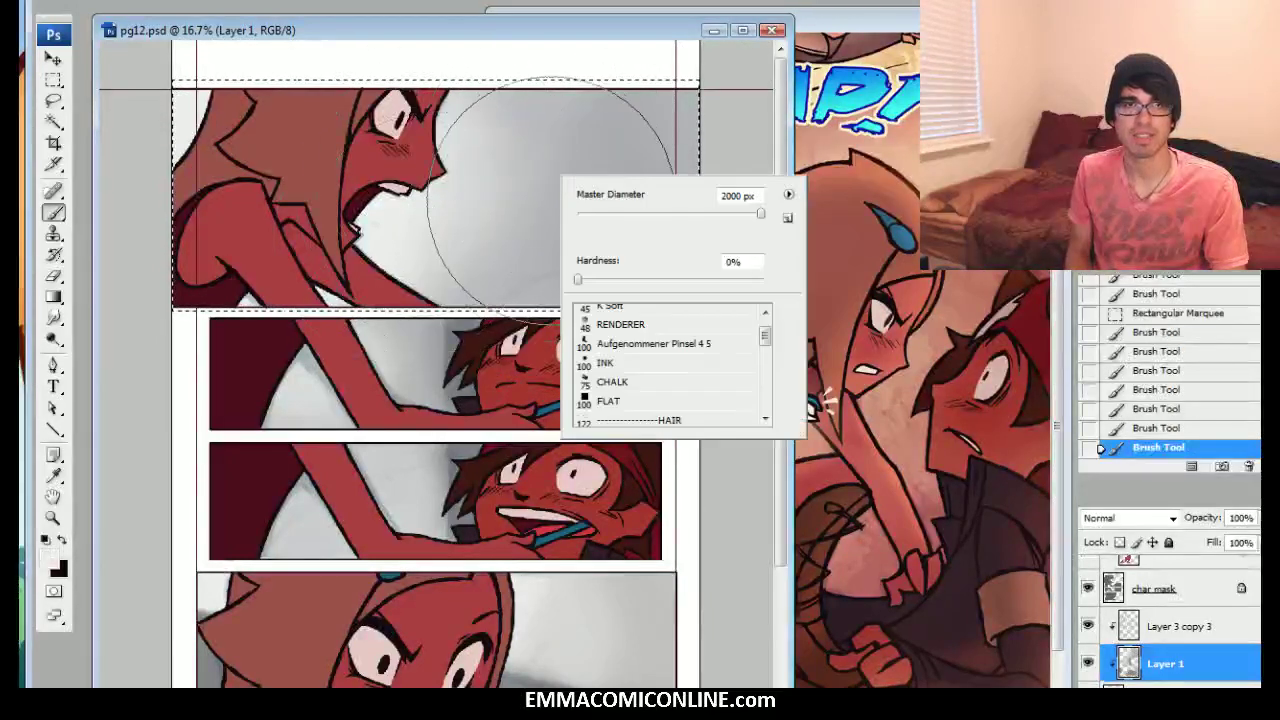
pyautogui.click(628, 342)
pyautogui.click(625, 362)
pyautogui.click(625, 382)
pyautogui.press('Return')
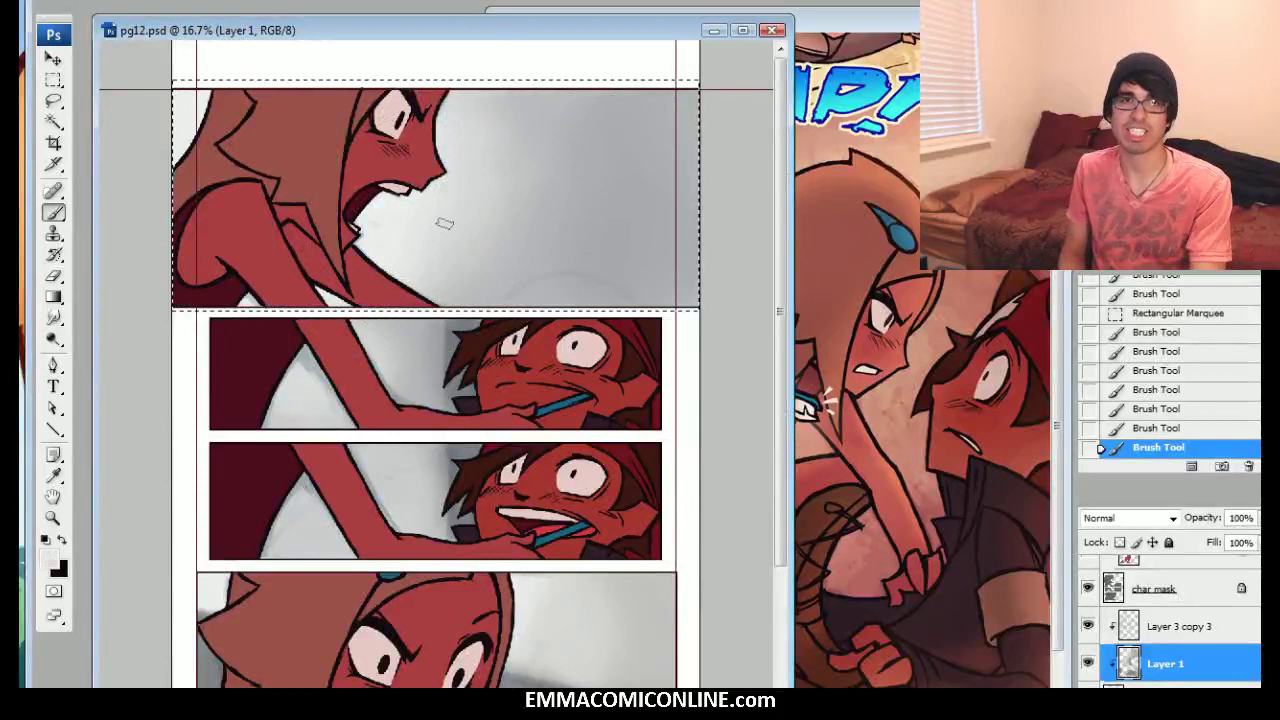
pyautogui.moveTo(444, 223); pyautogui.dragTo(514, 145)
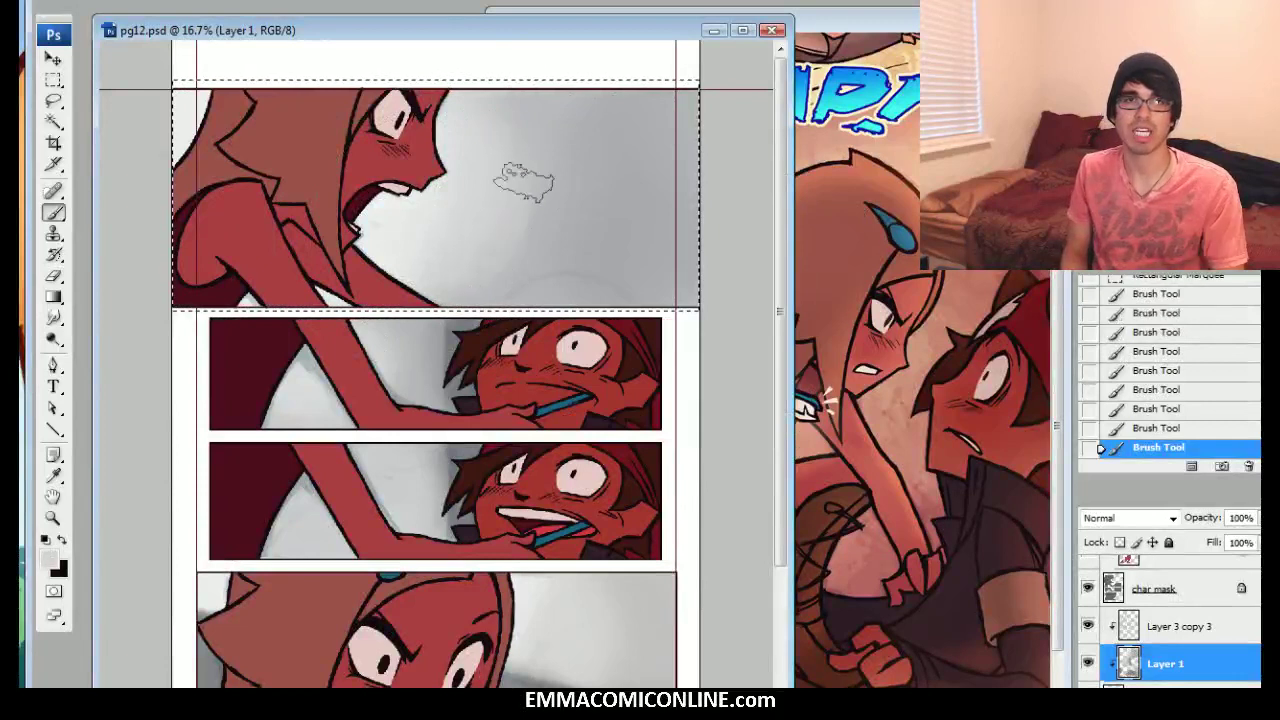
pyautogui.moveTo(523, 183); pyautogui.dragTo(466, 206)
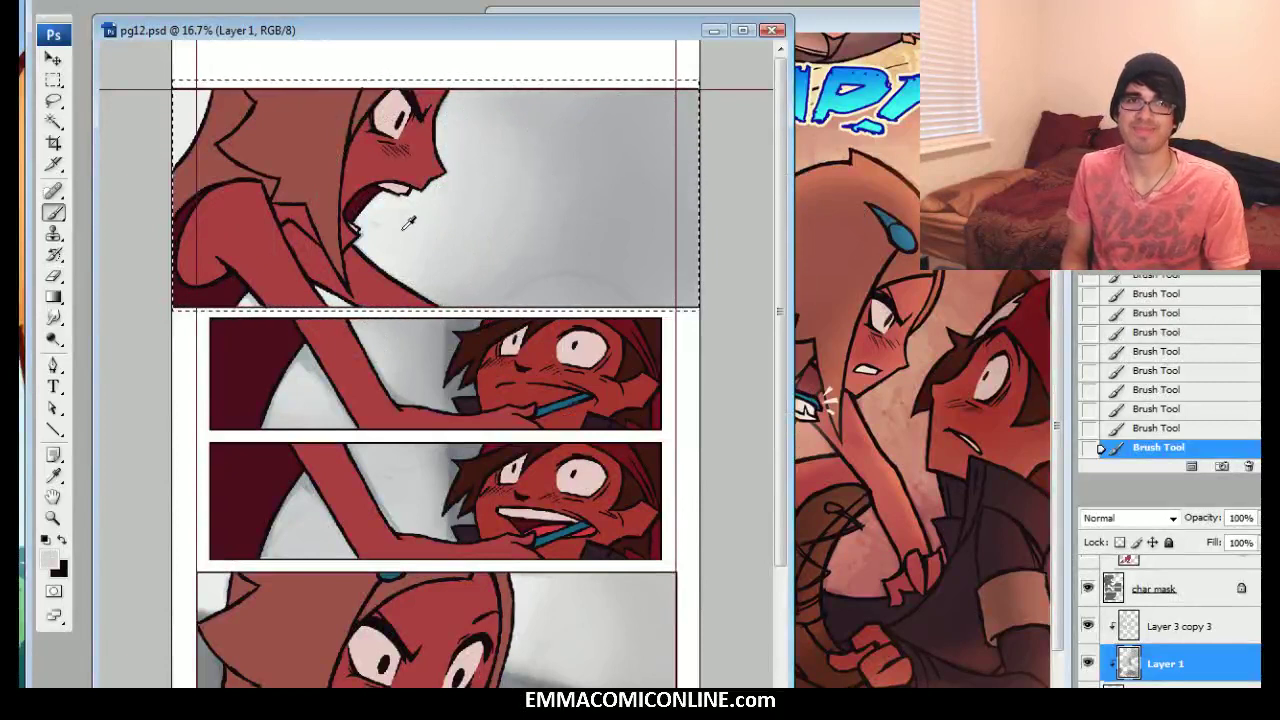
pyautogui.moveTo(480, 205)
pyautogui.mouseDown()
pyautogui.moveTo(660, 218)
pyautogui.moveTo(651, 251)
pyautogui.mouseUp()
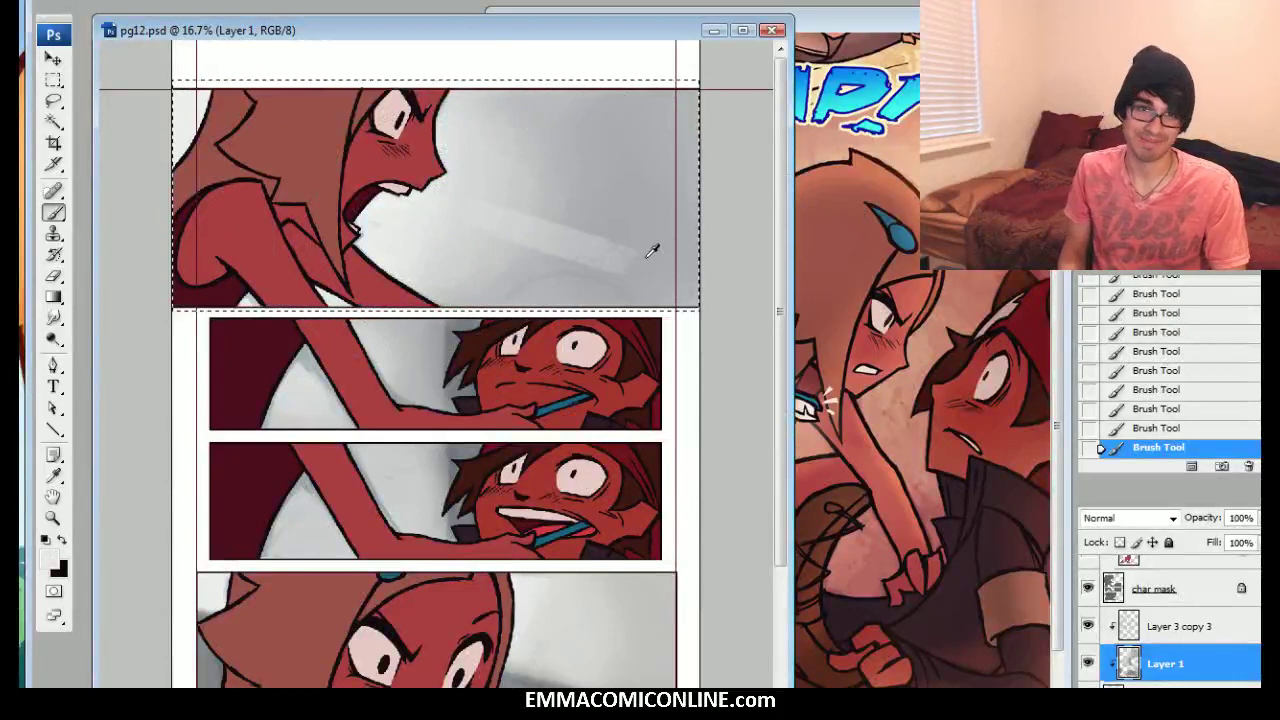
pyautogui.keyDown('alt'); pyautogui.click(646, 257); pyautogui.keyUp('alt')
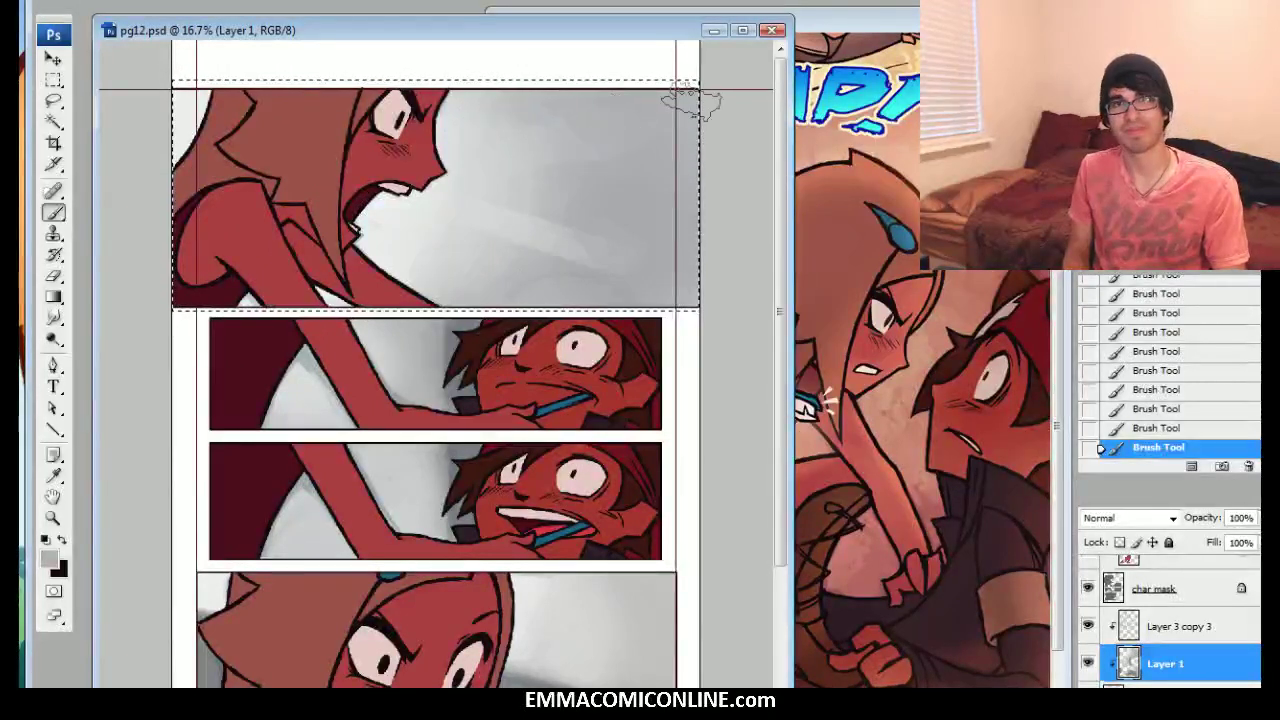
# Create a new layer above Layer 3 copy 3 and paint a first grey stroke sampled from the upper narrow panel
pyautogui.scroll(-3, 725, 100)
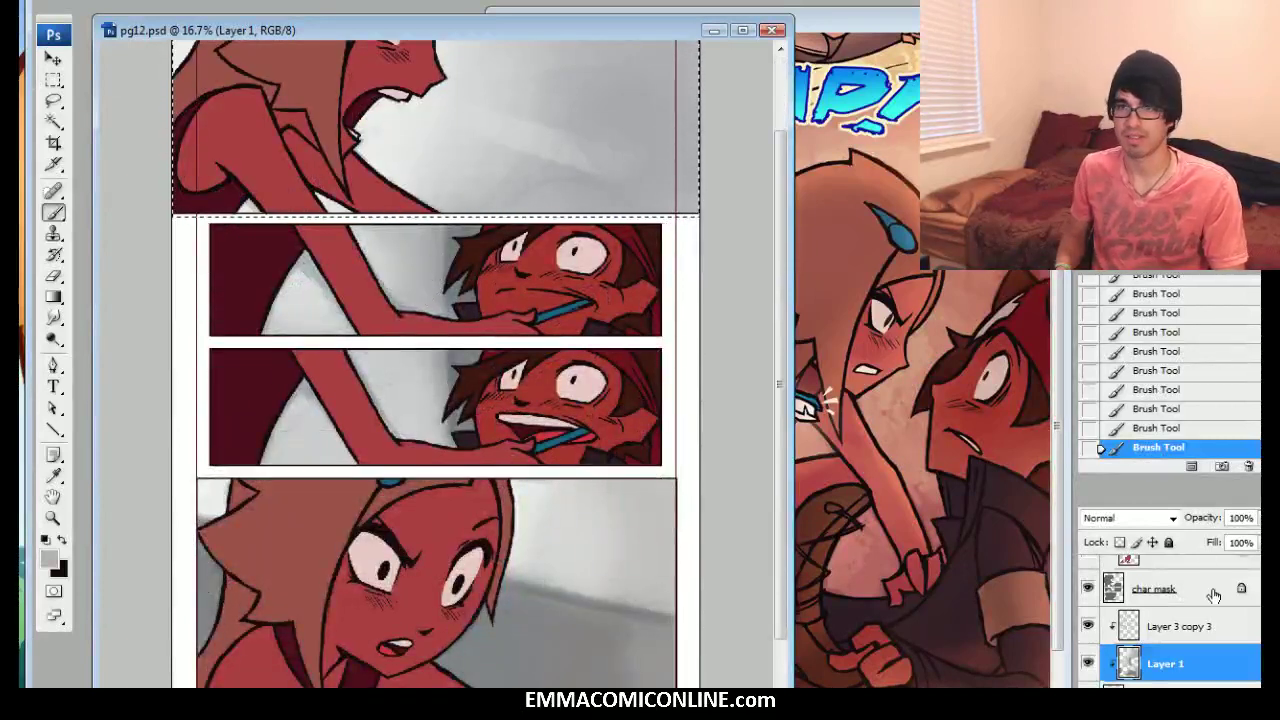
pyautogui.click(1180, 626)
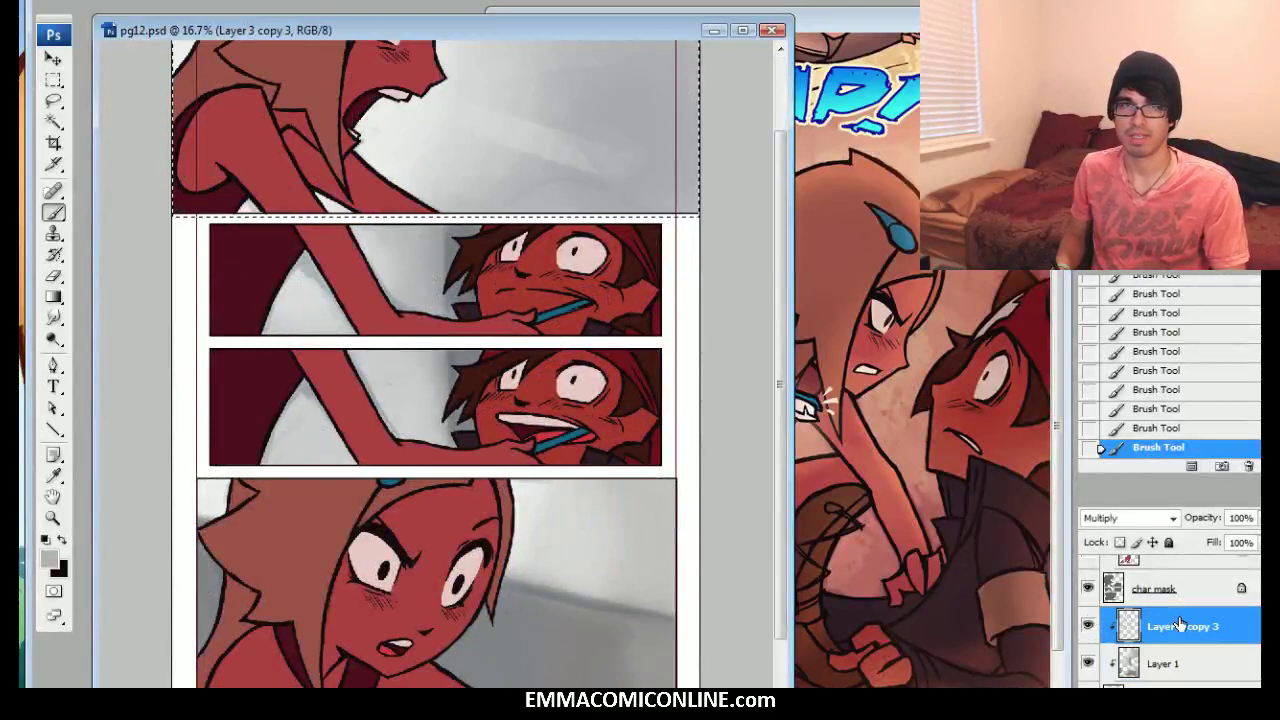
pyautogui.hotkey('ctrl', 'shift', 'n')
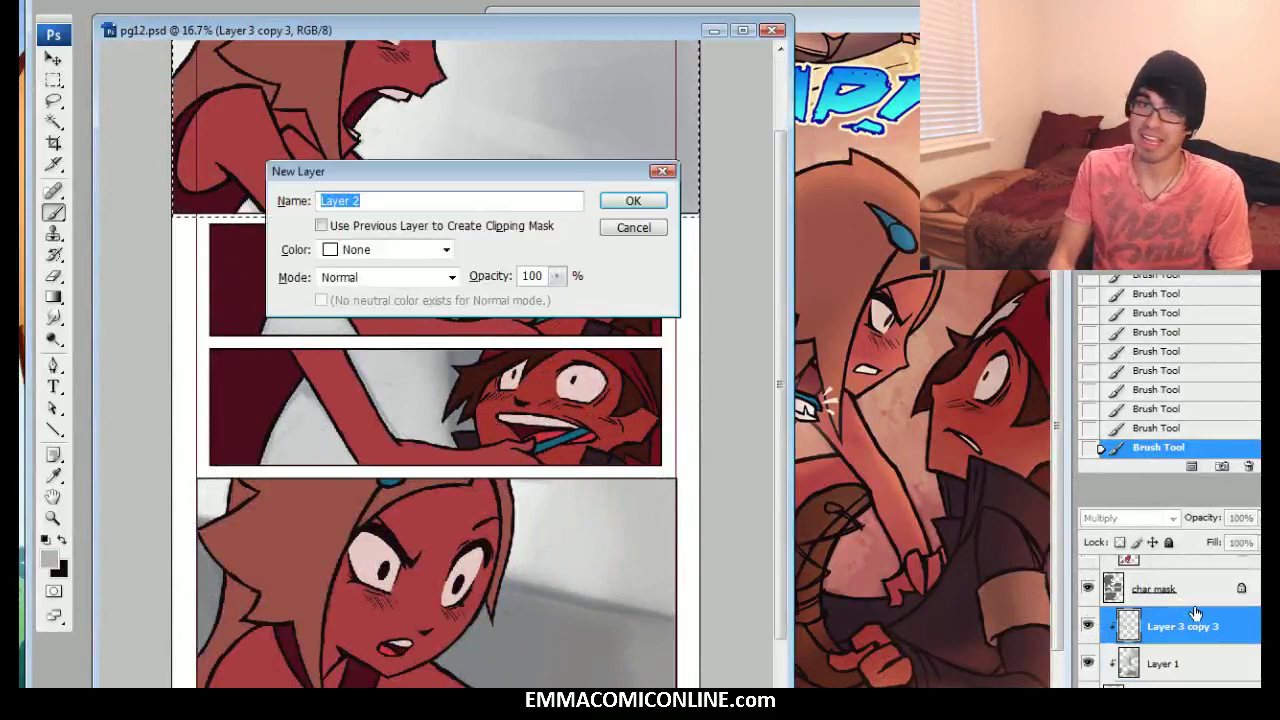
pyautogui.press('Return')
pyautogui.keyDown('alt'); pyautogui.click(394, 282); pyautogui.keyUp('alt')
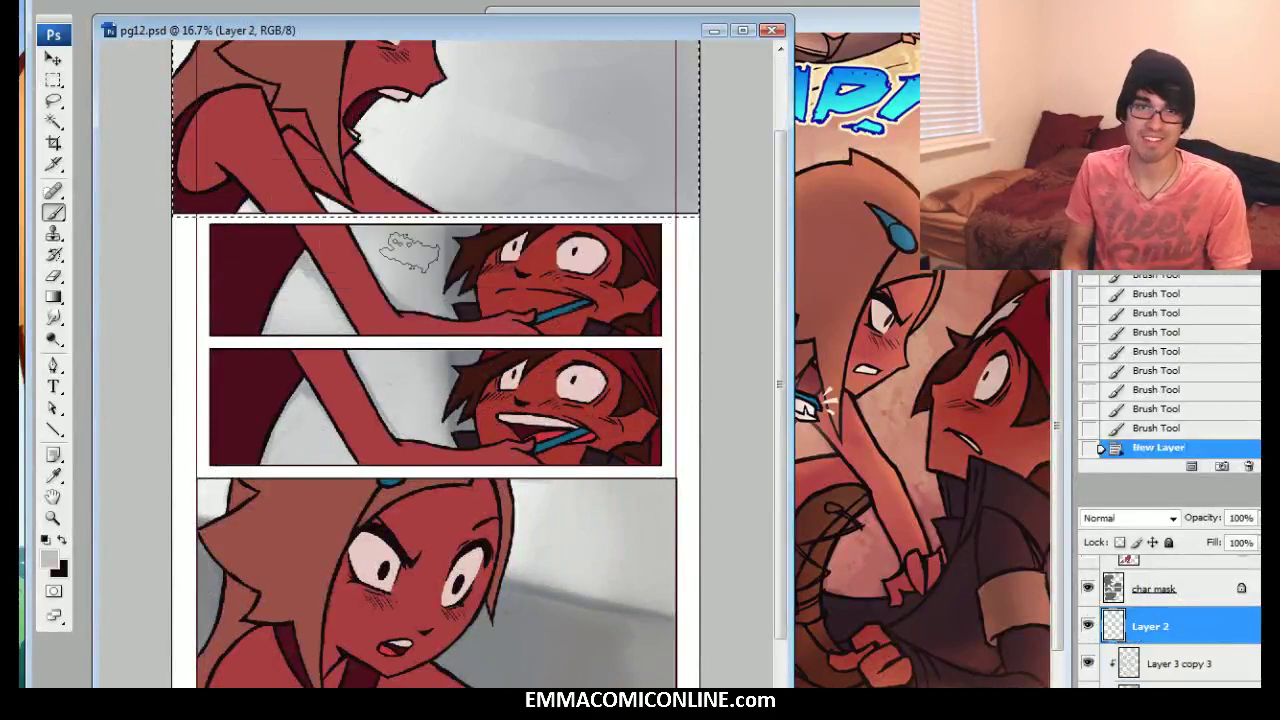
pyautogui.moveTo(420, 248); pyautogui.dragTo(471, 163)
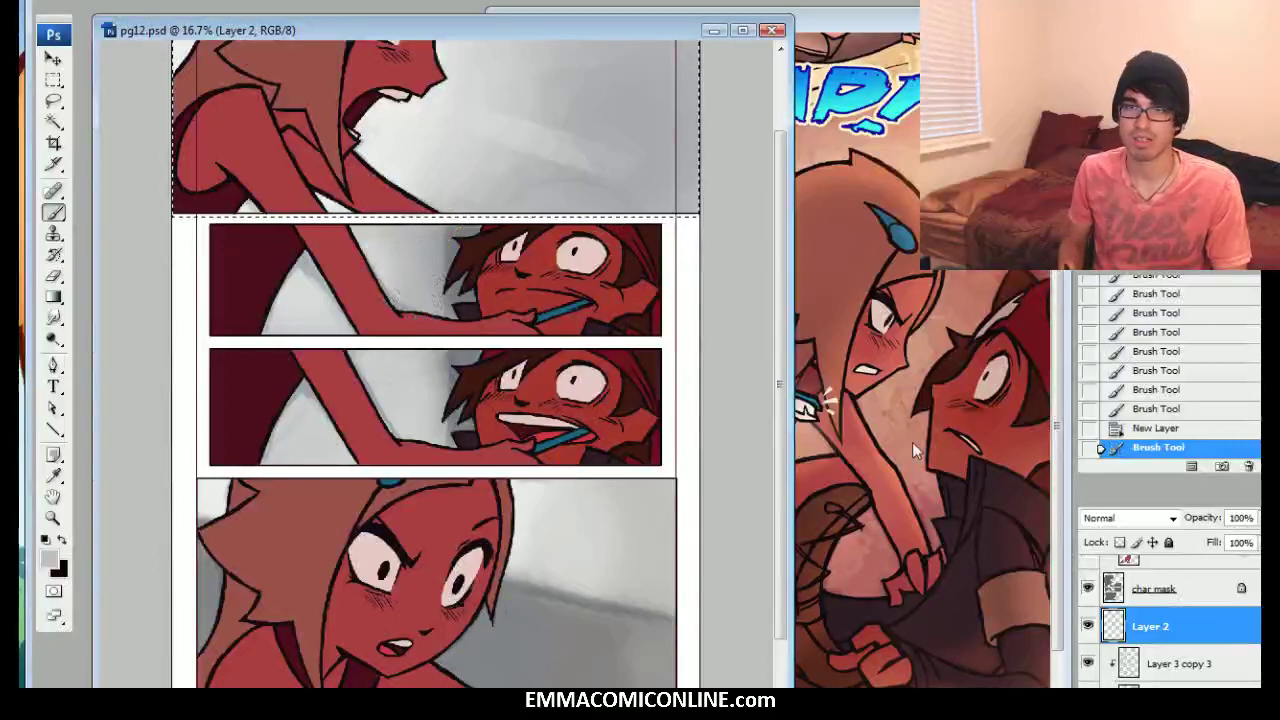
# Deselect the top panel's area and clip Layer 2 to the panel mask below it
pyautogui.press('m')
pyautogui.click(694, 231)
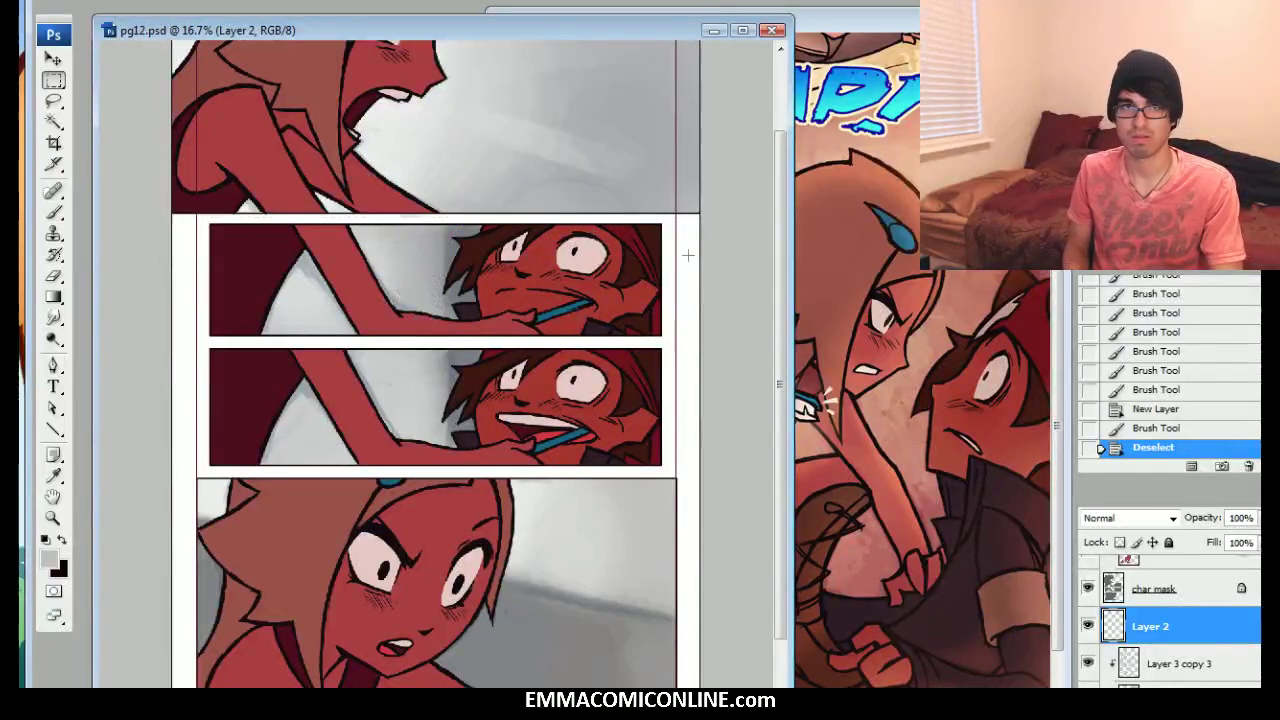
pyautogui.keyDown('alt'); pyautogui.click(1180, 648); pyautogui.keyUp('alt')
# Brush textured greys over the upper narrow panel's wall, including the gap between the woman's torso and arm
pyautogui.press('b')
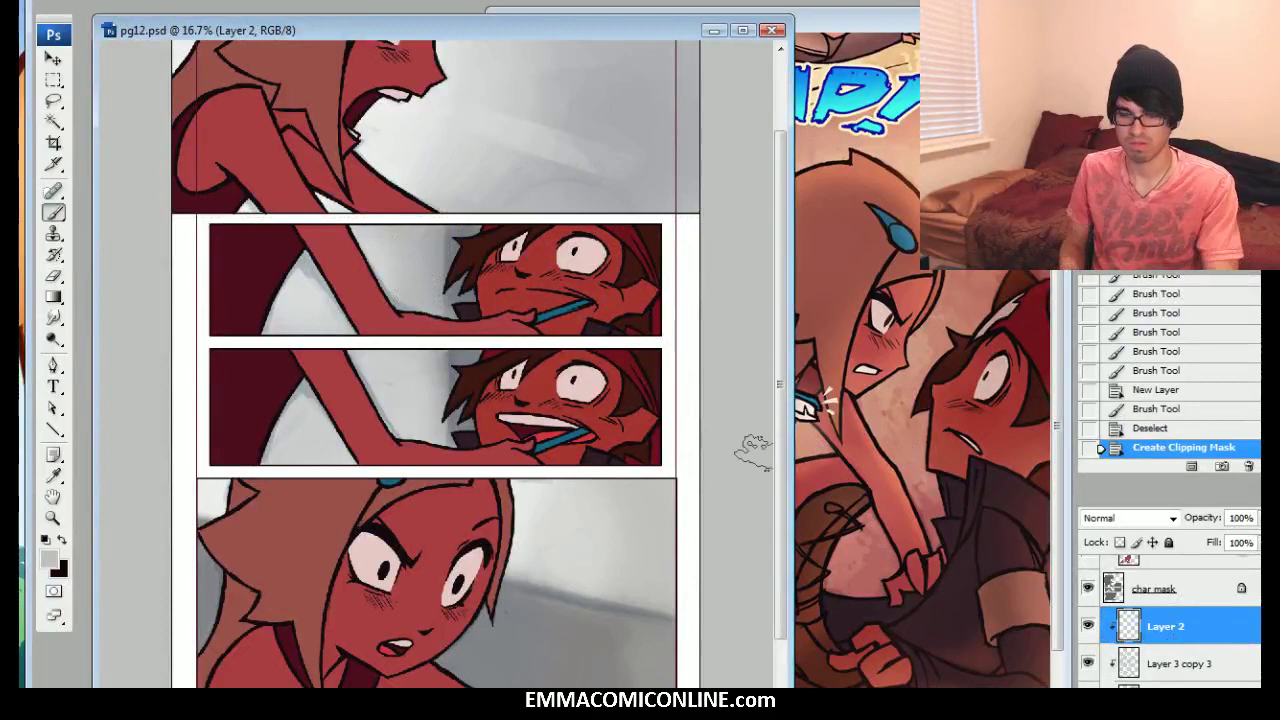
pyautogui.moveTo(446, 228)
pyautogui.mouseDown()
pyautogui.moveTo(424, 310)
pyautogui.moveTo(326, 322)
pyautogui.mouseUp()
pyautogui.keyDown('alt'); pyautogui.click(431, 287); pyautogui.keyUp('alt')
pyautogui.moveTo(326, 322); pyautogui.dragTo(300, 268)
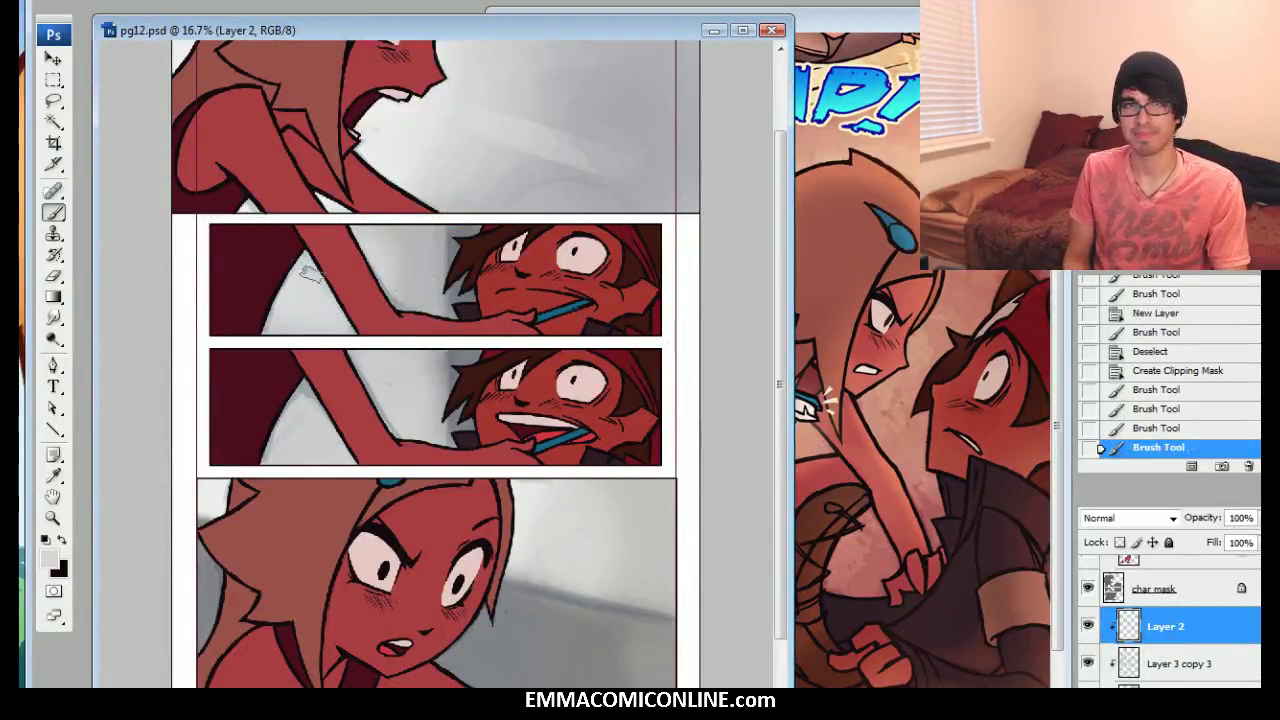
pyautogui.moveTo(310, 274); pyautogui.dragTo(300, 262)
# Paint textured light grey over the lower narrow panel's wall and touch up the shading beside the boy's hair in both panels
pyautogui.moveTo(306, 392); pyautogui.dragTo(316, 408)
pyautogui.moveTo(318, 414)
pyautogui.mouseDown()
pyautogui.moveTo(330, 432)
pyautogui.moveTo(300, 446)
pyautogui.mouseUp()
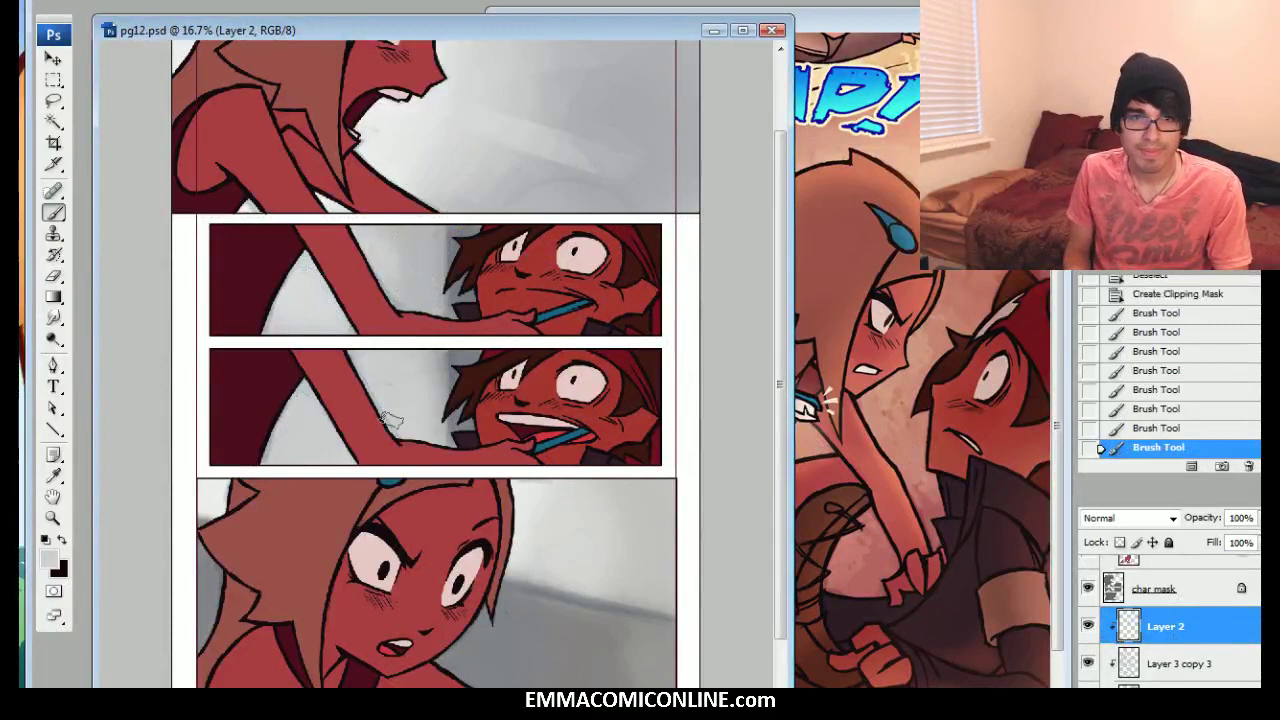
pyautogui.moveTo(391, 420); pyautogui.dragTo(441, 292)
pyautogui.moveTo(446, 412); pyautogui.dragTo(442, 430)
pyautogui.moveTo(438, 354); pyautogui.dragTo(432, 388)
pyautogui.keyDown('alt'); pyautogui.click(464, 366); pyautogui.keyUp('alt')
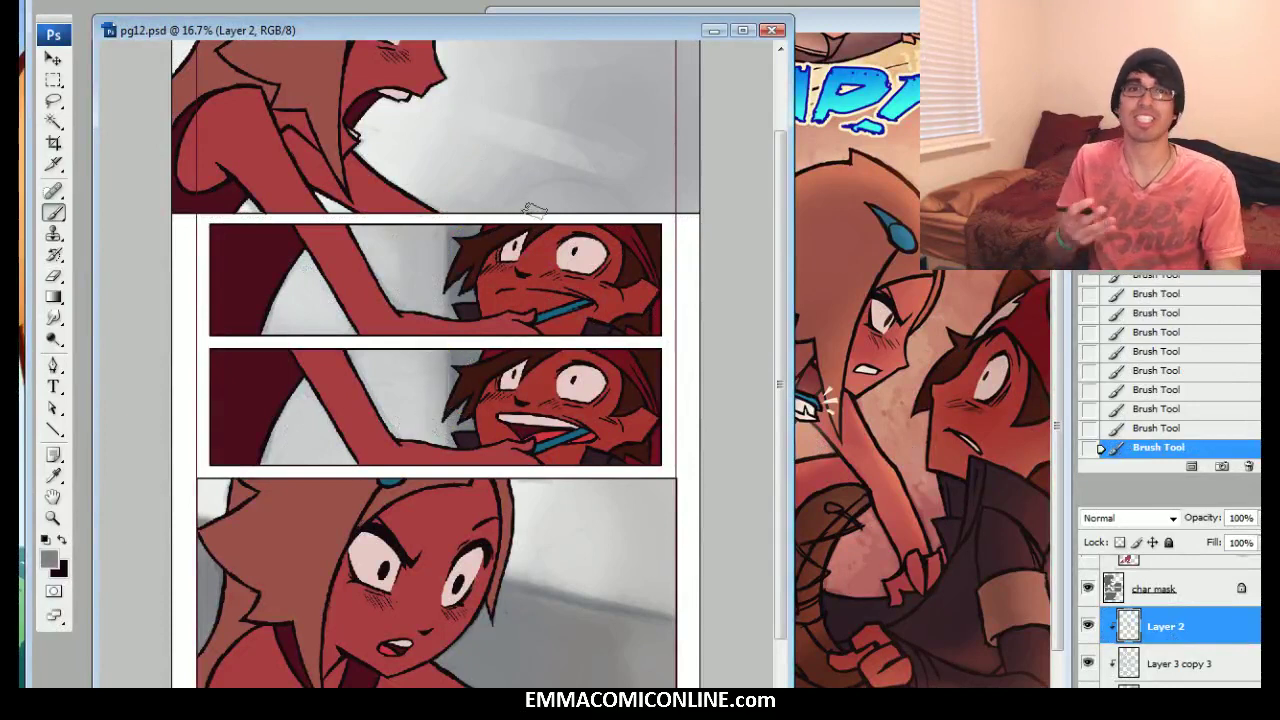
# Paint along the bottom panel's slanted line with sampled greys to sharpen the edge between the light and dark wall areas
pyautogui.scroll(-2, 545, 400)
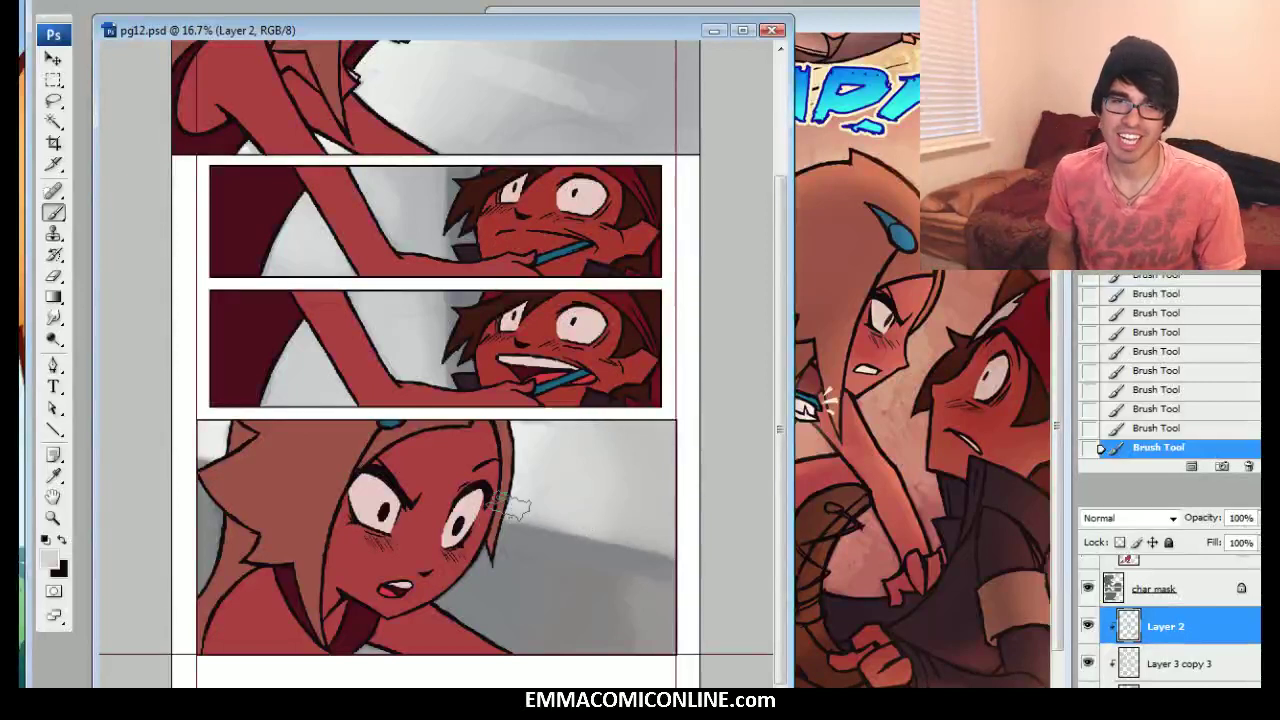
pyautogui.moveTo(529, 517); pyautogui.dragTo(654, 539)
pyautogui.keyDown('alt'); pyautogui.click(622, 541); pyautogui.keyUp('alt')
pyautogui.keyDown('alt'); pyautogui.click(592, 562); pyautogui.keyUp('alt')
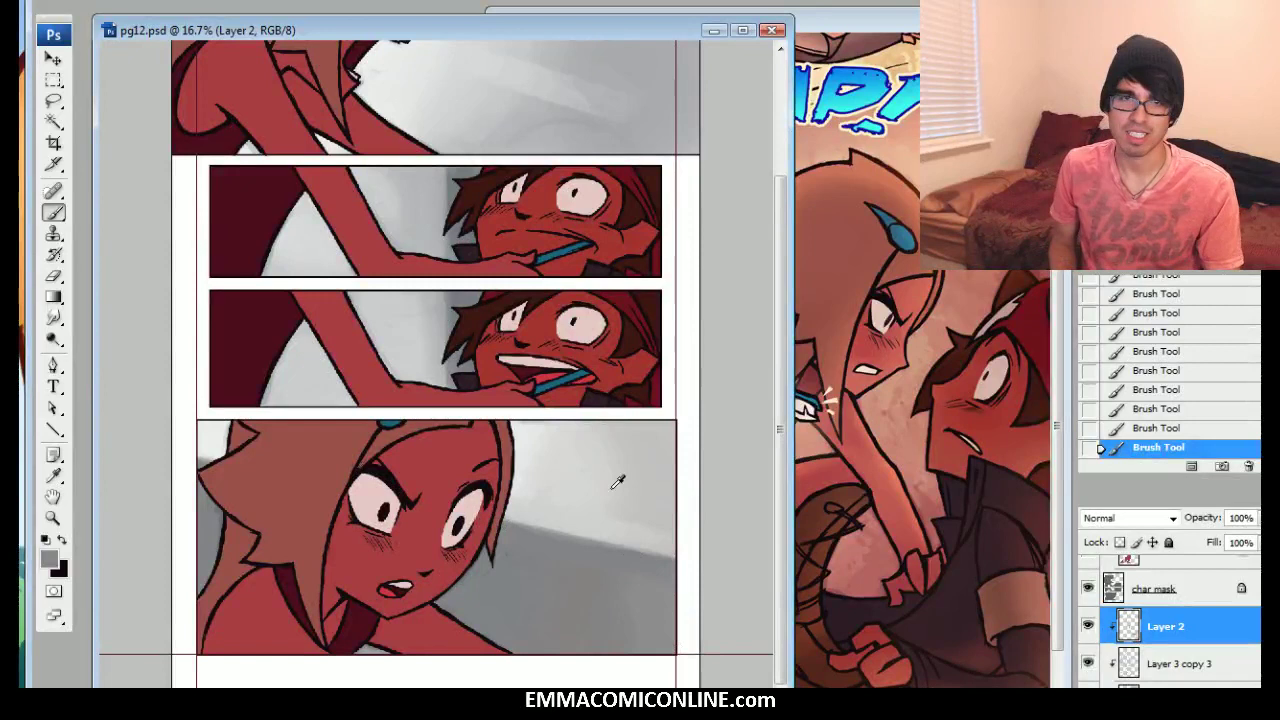
# Sample light and mid greys and paint large rough-textured strokes across the top panel's background in front of the woman's face
pyautogui.keyDown('alt'); pyautogui.click(503, 130); pyautogui.keyUp('alt')
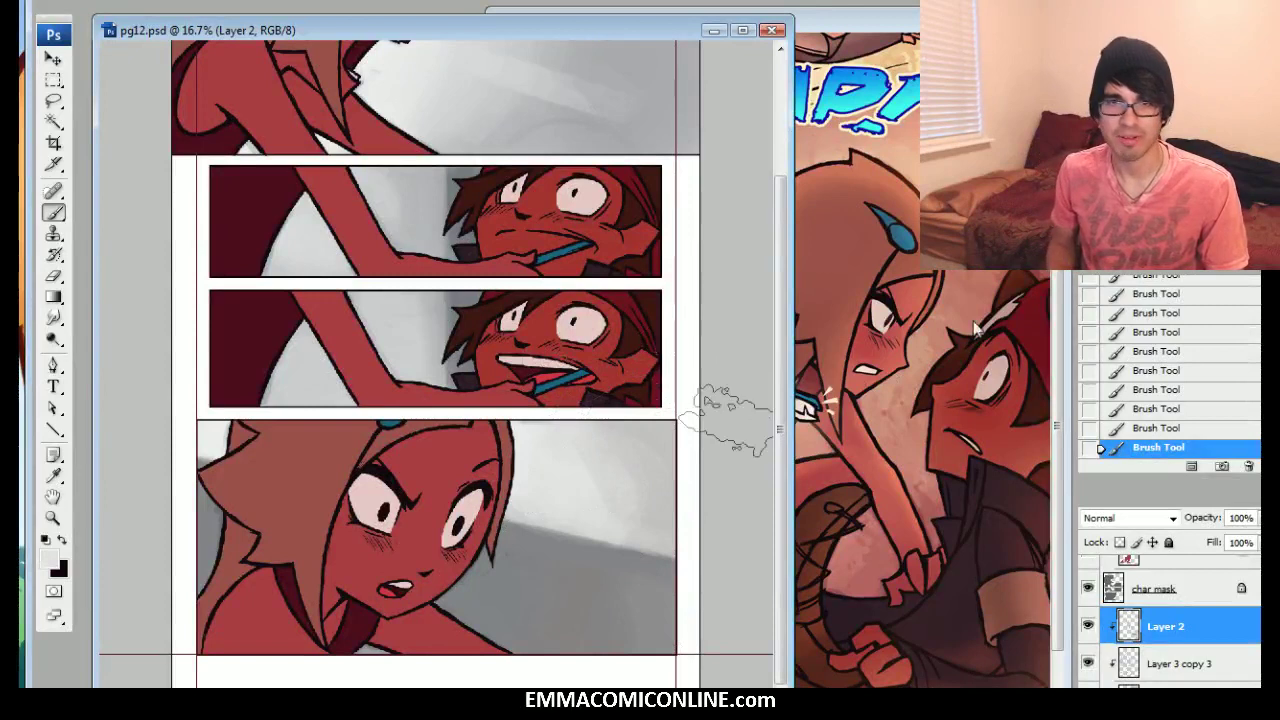
pyautogui.scroll(4, 481, 218)
pyautogui.moveTo(428, 217)
pyautogui.mouseDown()
pyautogui.moveTo(519, 251)
pyautogui.moveTo(505, 267)
pyautogui.moveTo(474, 254)
pyautogui.moveTo(496, 260)
pyautogui.moveTo(519, 186)
pyautogui.moveTo(548, 165)
pyautogui.moveTo(522, 197)
pyautogui.moveTo(465, 211)
pyautogui.moveTo(416, 248)
pyautogui.moveTo(480, 262)
pyautogui.moveTo(522, 222)
pyautogui.moveTo(563, 231)
pyautogui.moveTo(558, 277)
pyautogui.moveTo(531, 265)
pyautogui.moveTo(626, 204)
pyautogui.mouseUp()
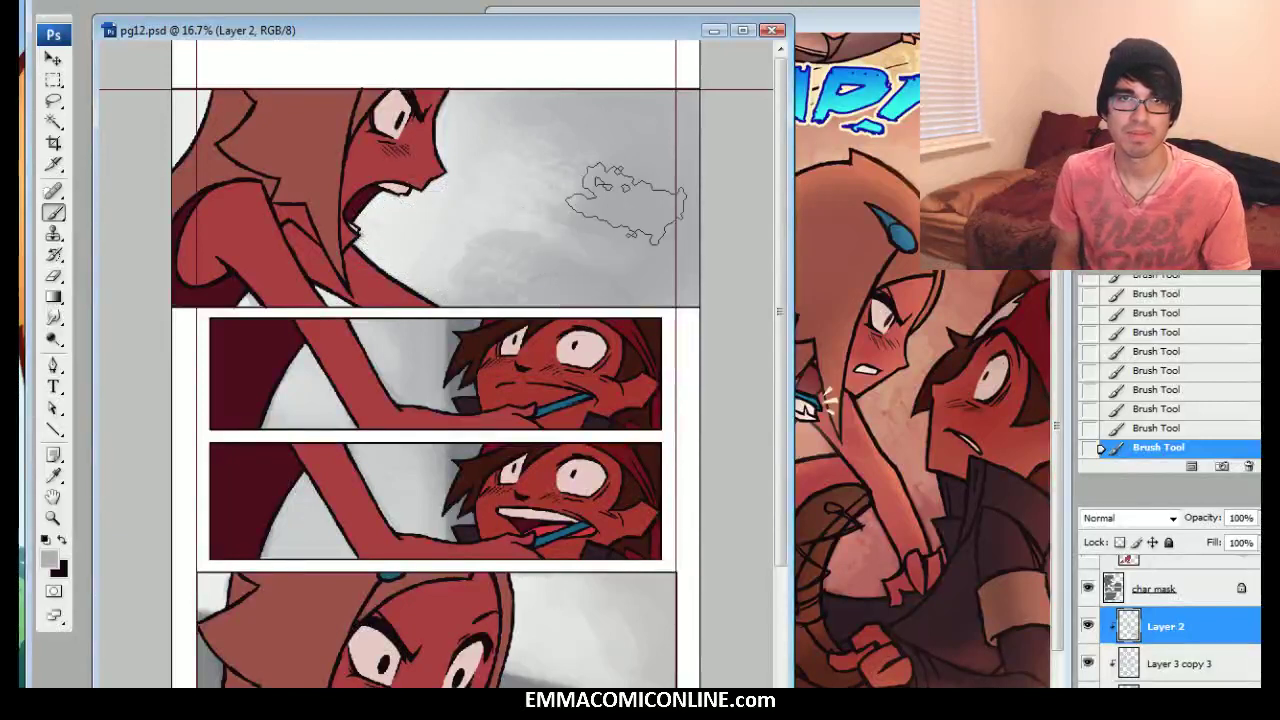
pyautogui.keyDown('alt'); pyautogui.click(518, 228); pyautogui.keyUp('alt')
pyautogui.moveTo(516, 218)
pyautogui.mouseDown()
pyautogui.moveTo(453, 244)
pyautogui.moveTo(597, 146)
pyautogui.moveTo(583, 189)
pyautogui.moveTo(575, 135)
pyautogui.moveTo(610, 127)
pyautogui.moveTo(624, 140)
pyautogui.moveTo(673, 112)
pyautogui.mouseUp()
pyautogui.keyDown('alt'); pyautogui.click(584, 163); pyautogui.keyUp('alt')
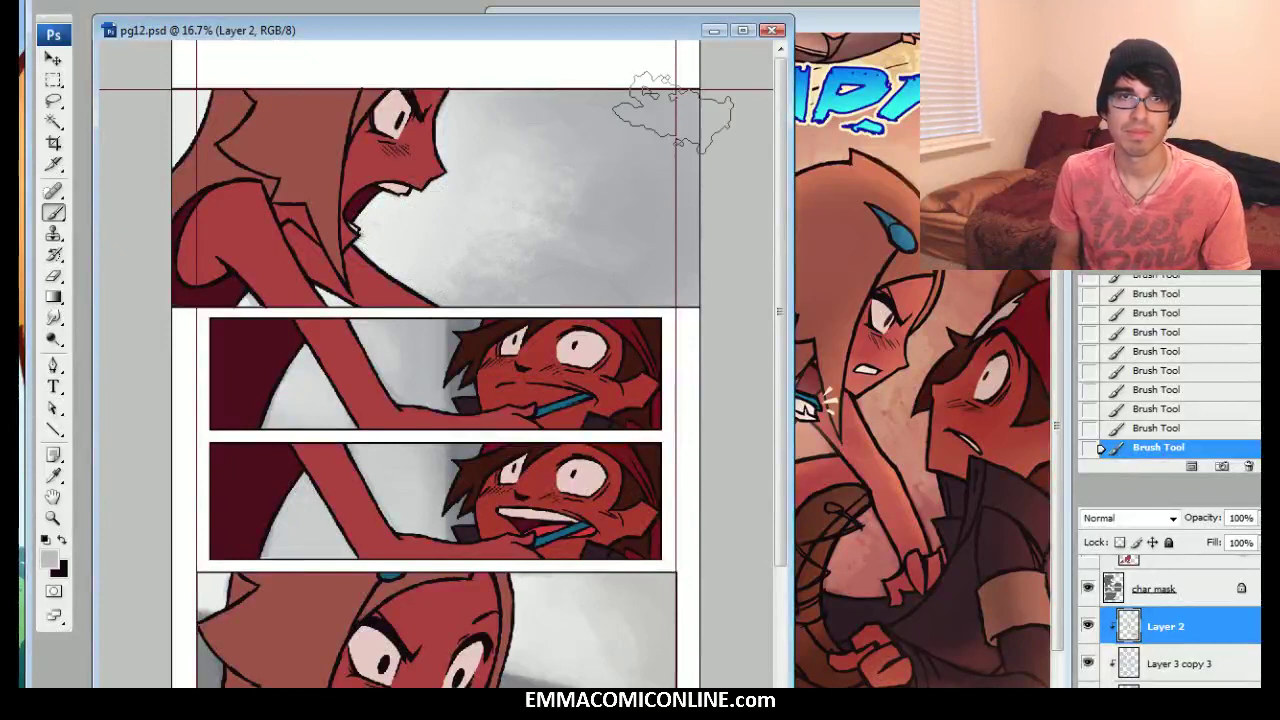
pyautogui.keyDown('alt'); pyautogui.click(480, 242); pyautogui.keyUp('alt')
pyautogui.moveTo(438, 274); pyautogui.dragTo(516, 195)
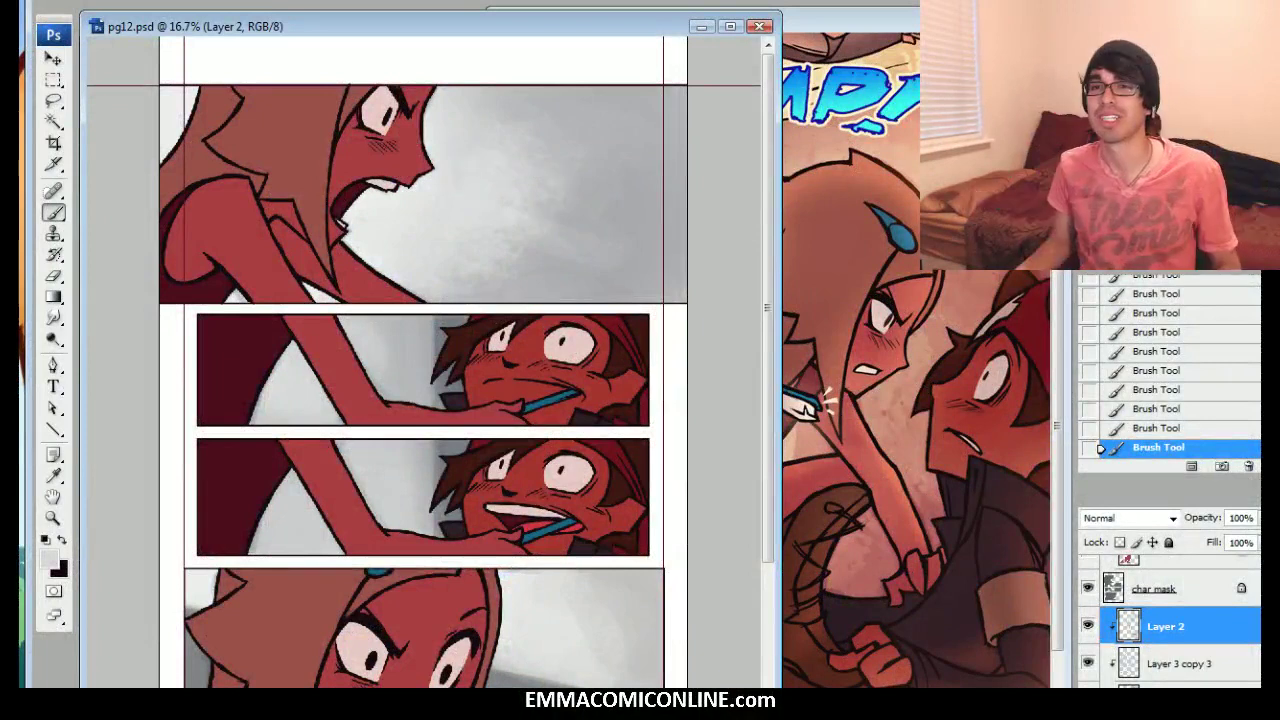
# Merge Layer 2 with the grey shading layers and the frame mask beneath it into a single layer
pyautogui.scroll(-3, 423, 360)
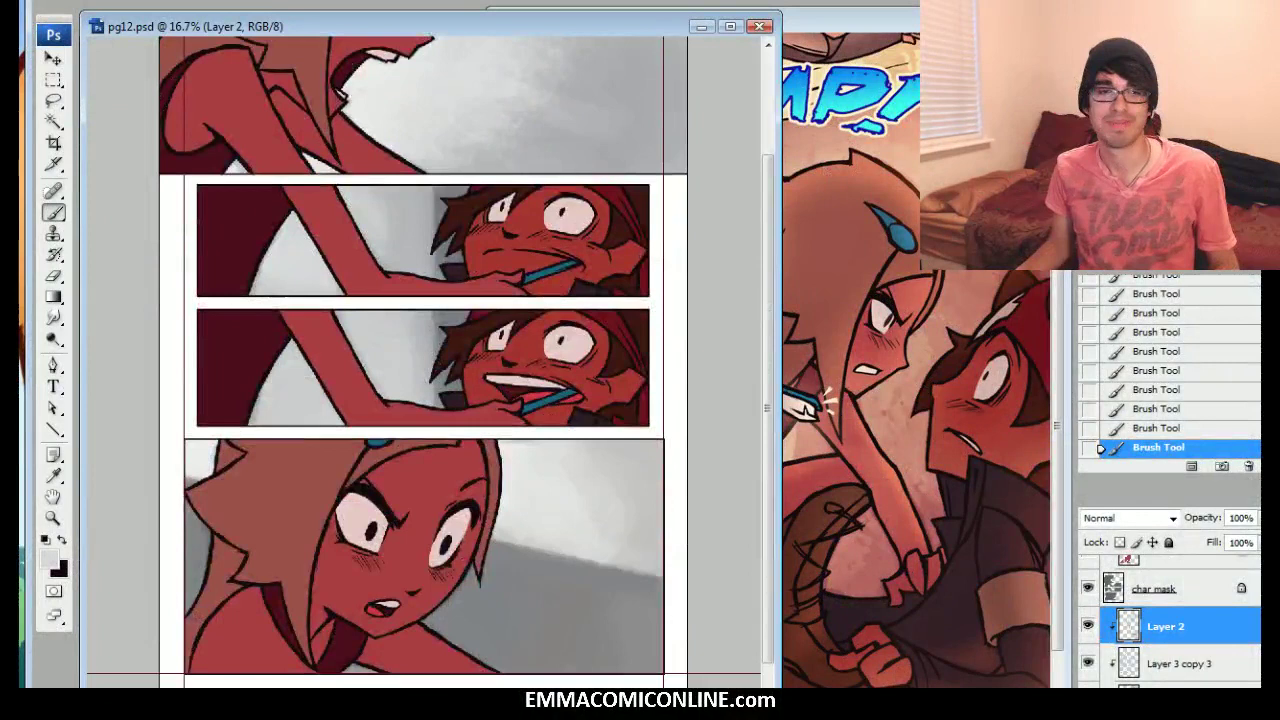
pyautogui.scroll(3, 423, 360)
pyautogui.scroll(-2, 423, 360)
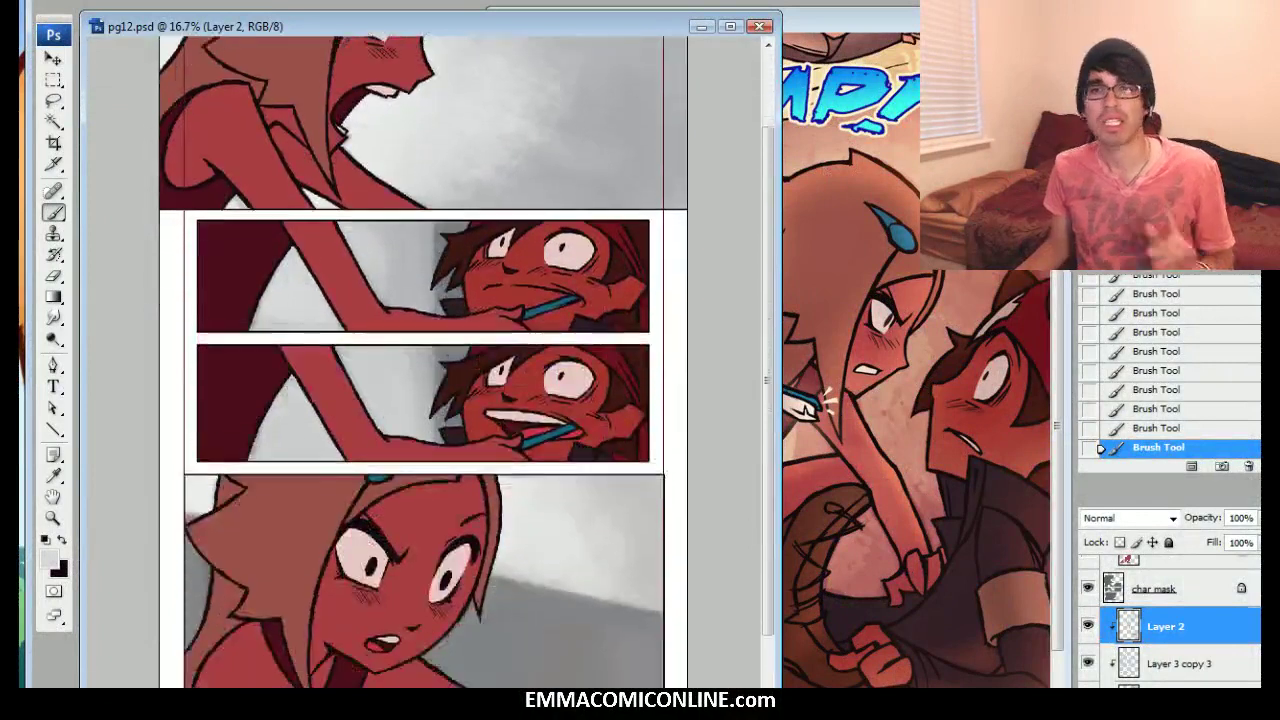
pyautogui.scroll(-2, 1186, 636)
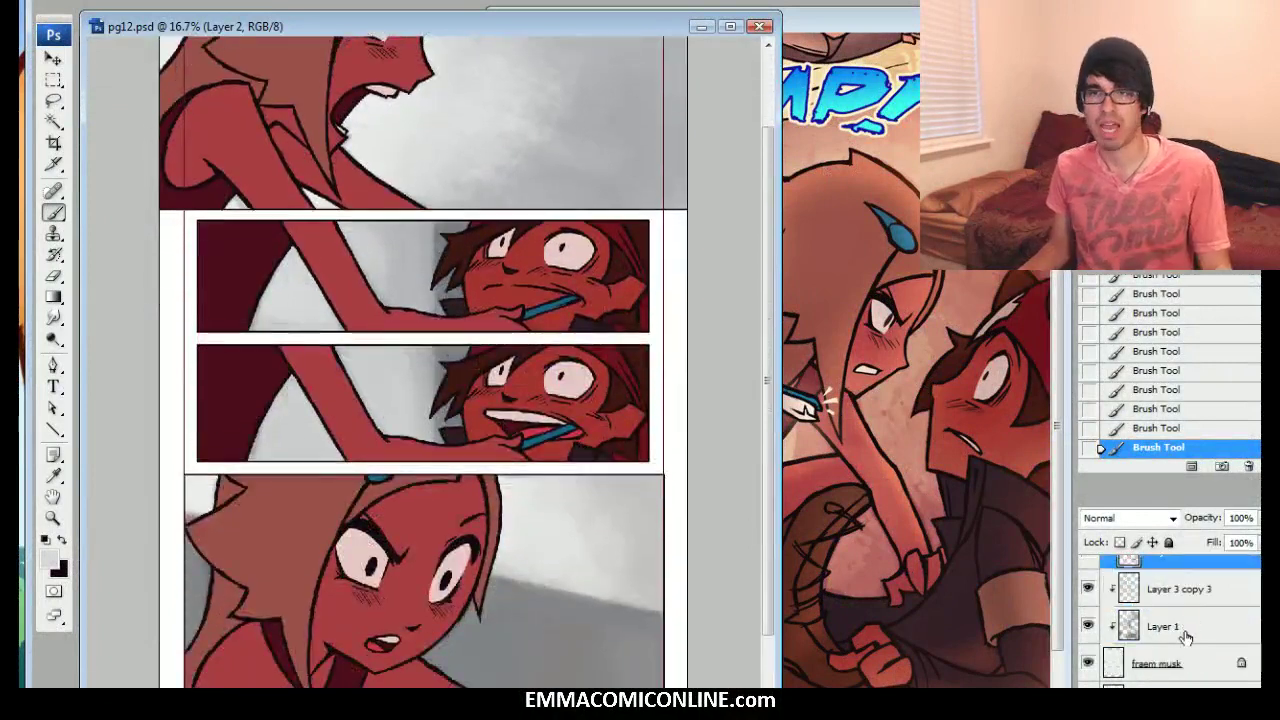
pyautogui.keyDown('shift'); pyautogui.click(1180, 663); pyautogui.keyUp('shift')
pyautogui.hotkey('ctrl', 'e')
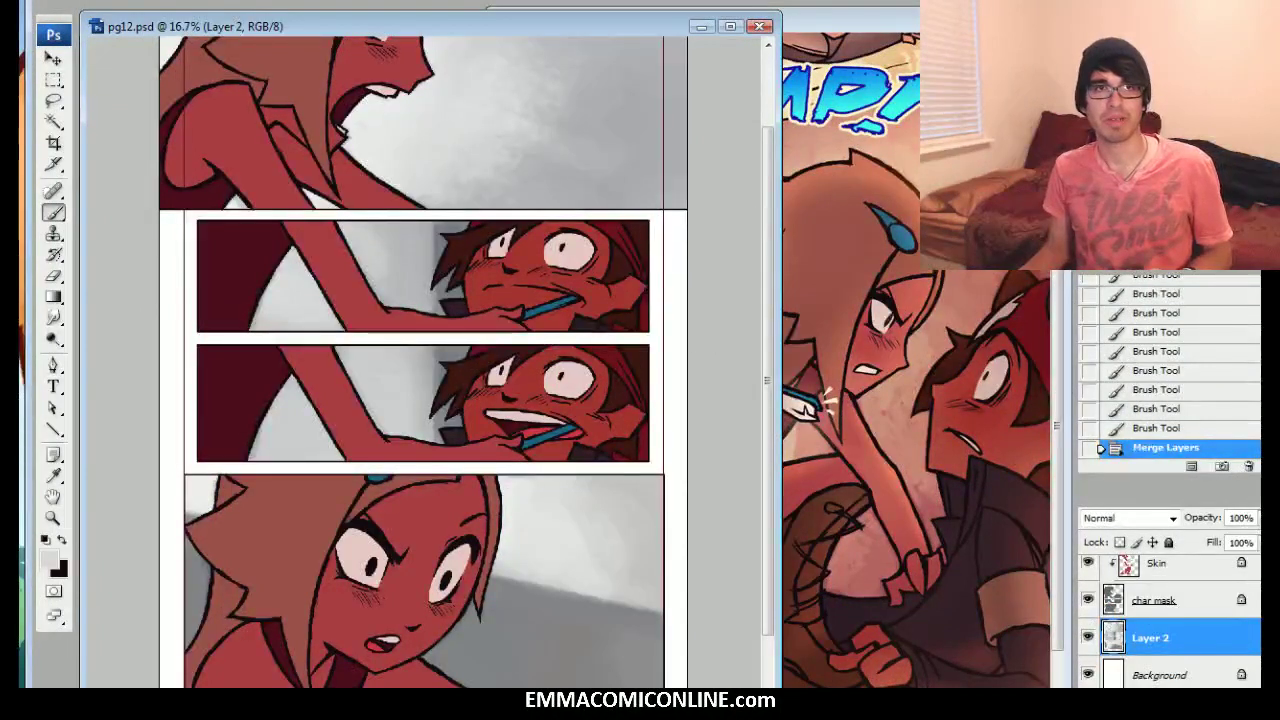
# Add a Gradient Map adjustment layer above the merged background layer, keeping the name Gradient Map 1 and Normal mode
pyautogui.click(118, 2)
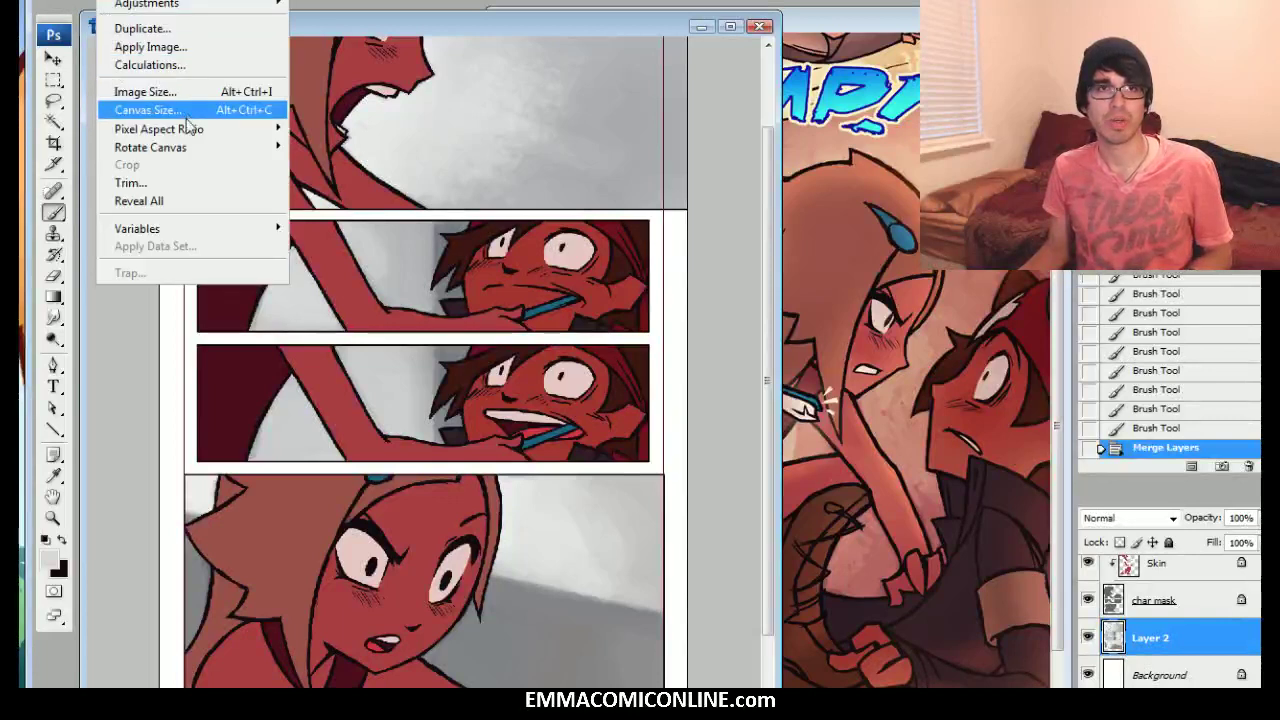
pyautogui.moveTo(165, 6)
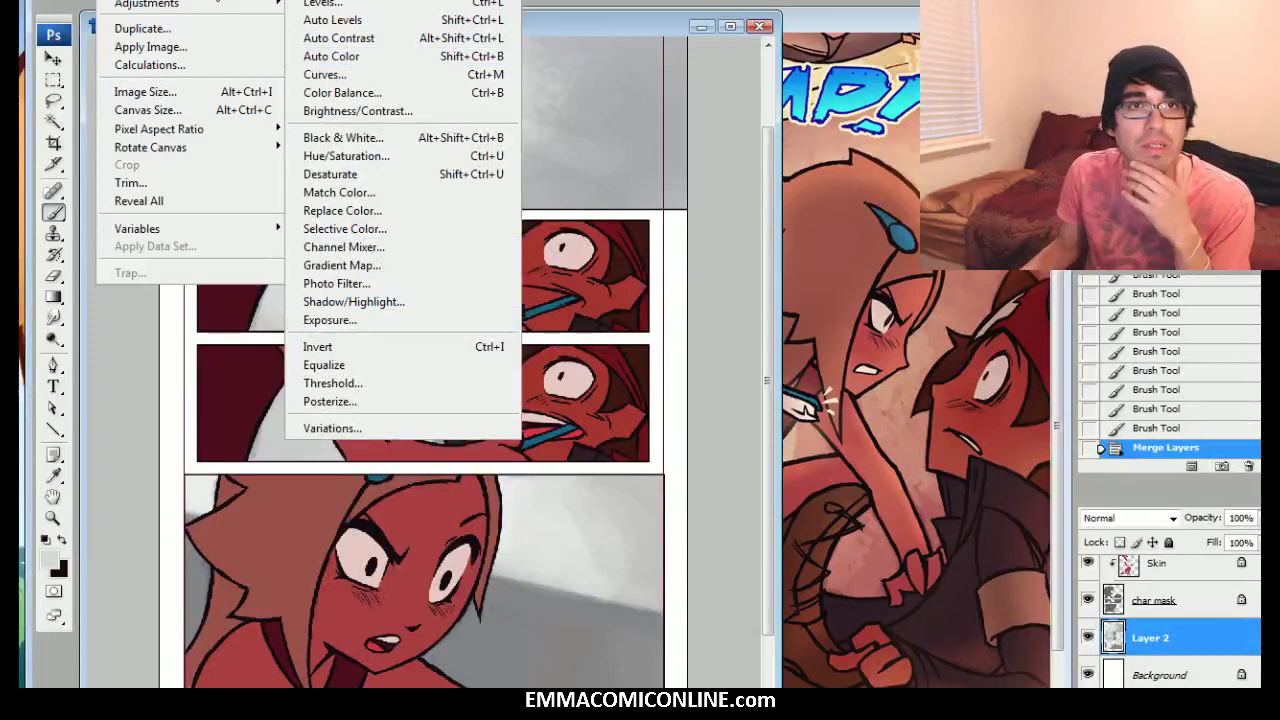
pyautogui.moveTo(211, 124)
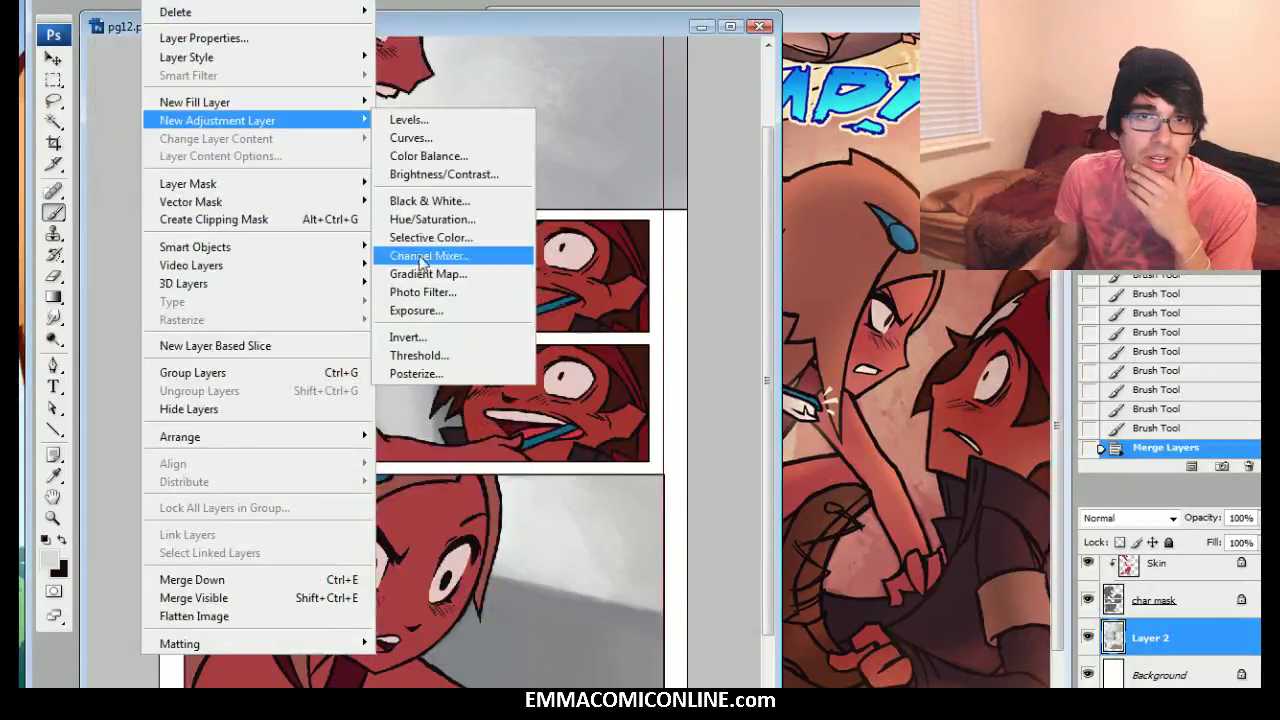
pyautogui.click(411, 254)
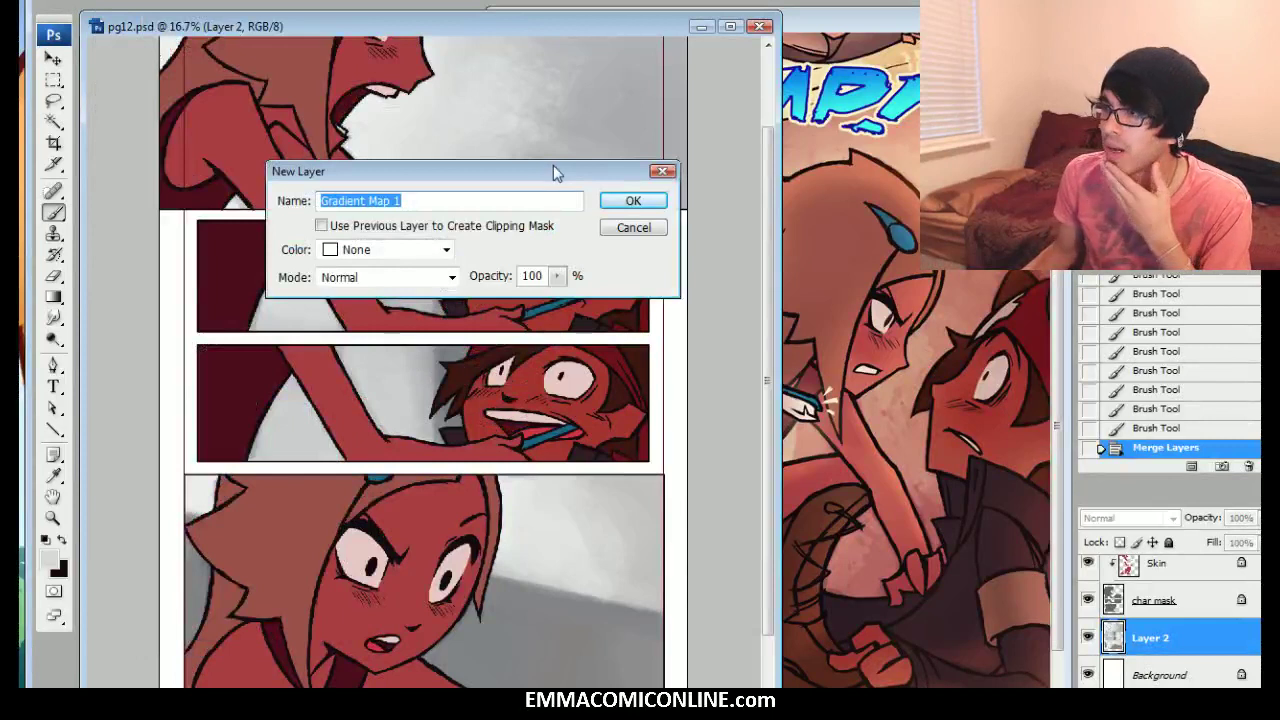
pyautogui.click(632, 201)
# Set the gradient map to the custom preset running from dark purple through mauve and orange to cream, and clip it to Layer 2
pyautogui.click(834, 450)
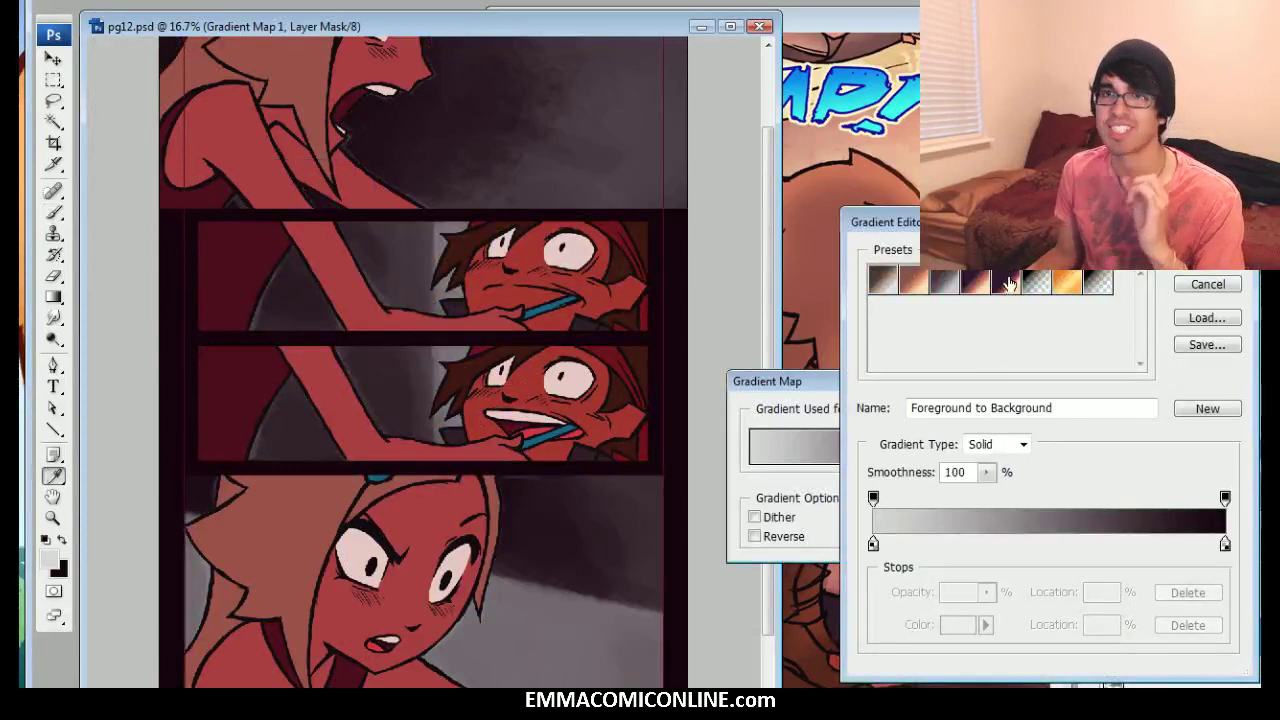
pyautogui.click(1007, 284)
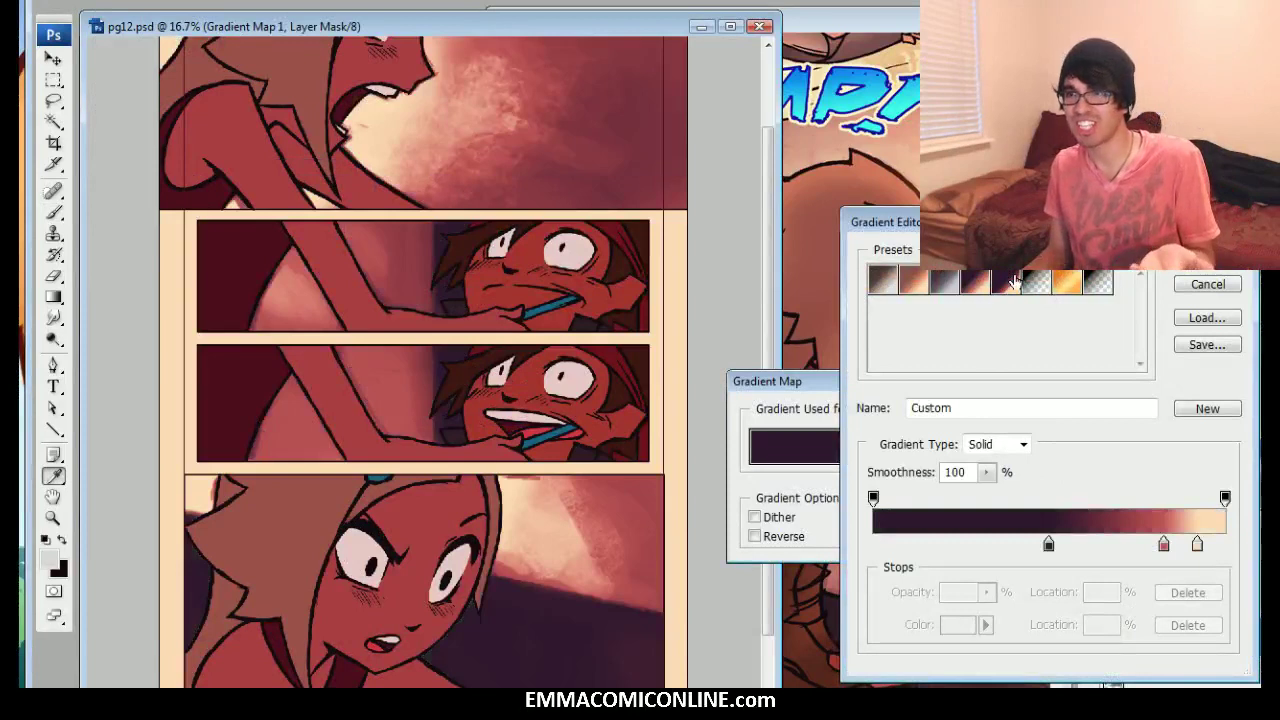
pyautogui.moveTo(1122, 239); pyautogui.dragTo(1095, 195)
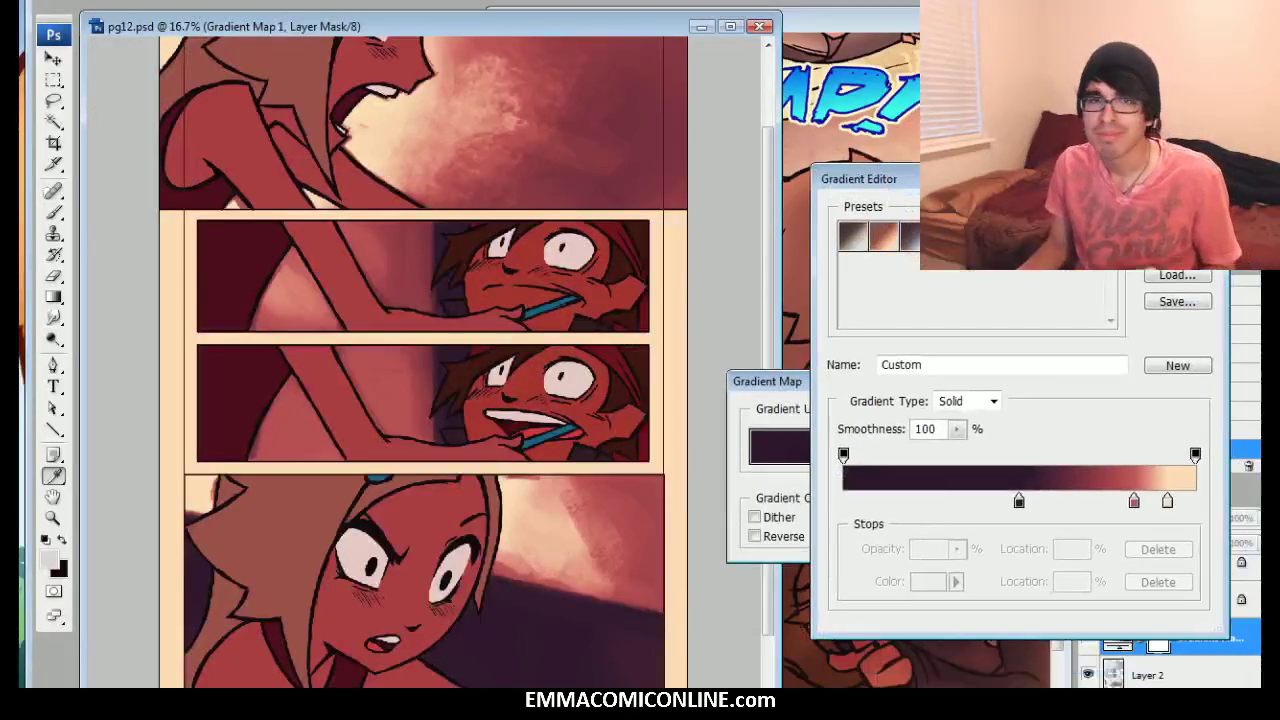
pyautogui.click(1060, 236)
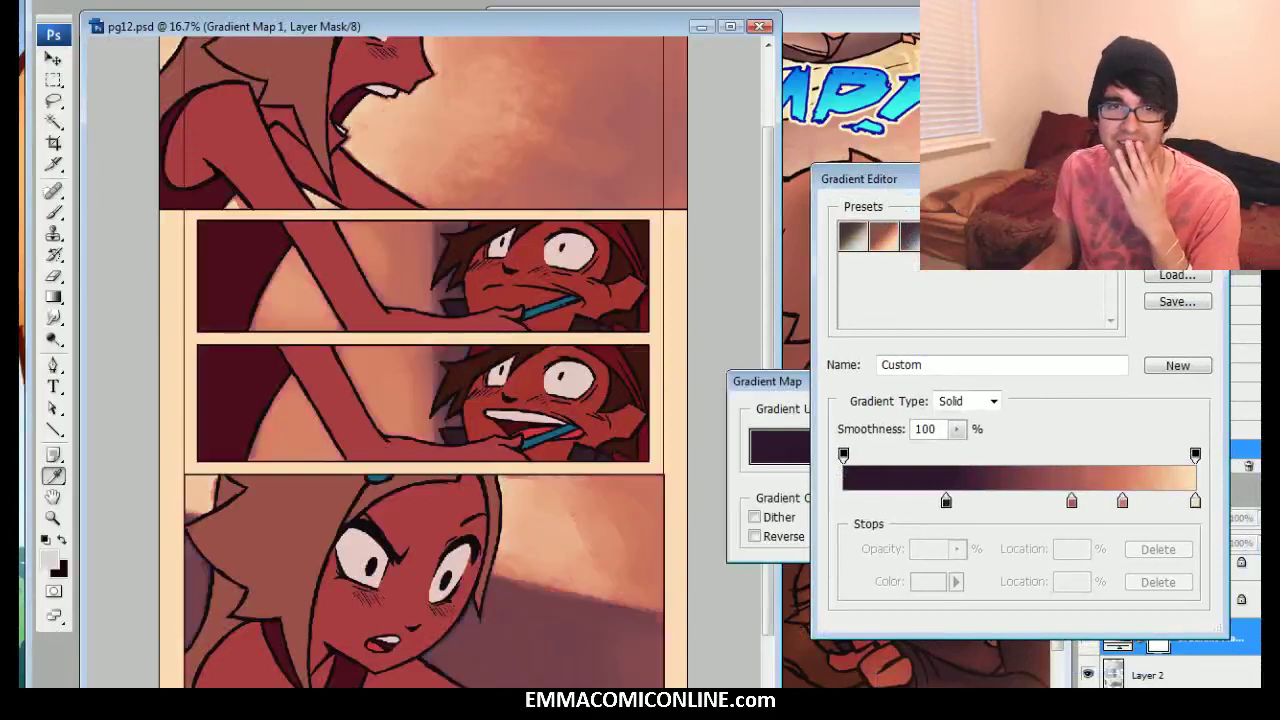
pyautogui.click(889, 243)
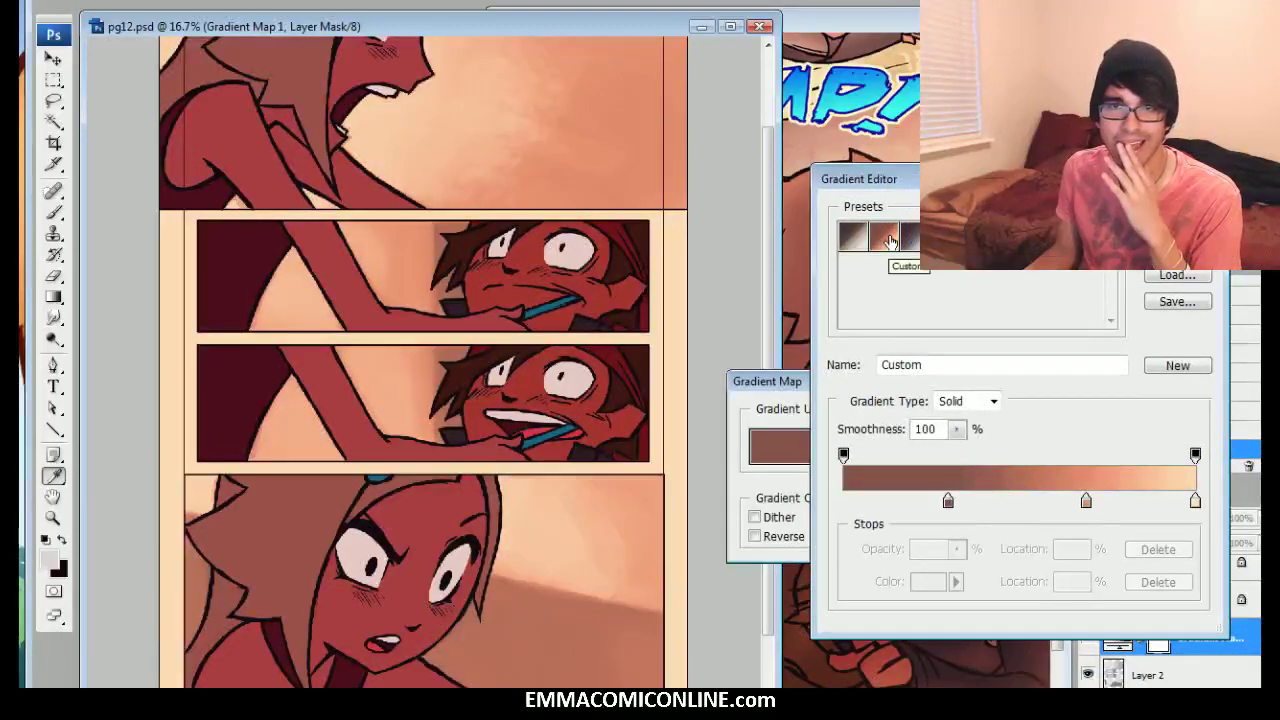
pyautogui.click(945, 236)
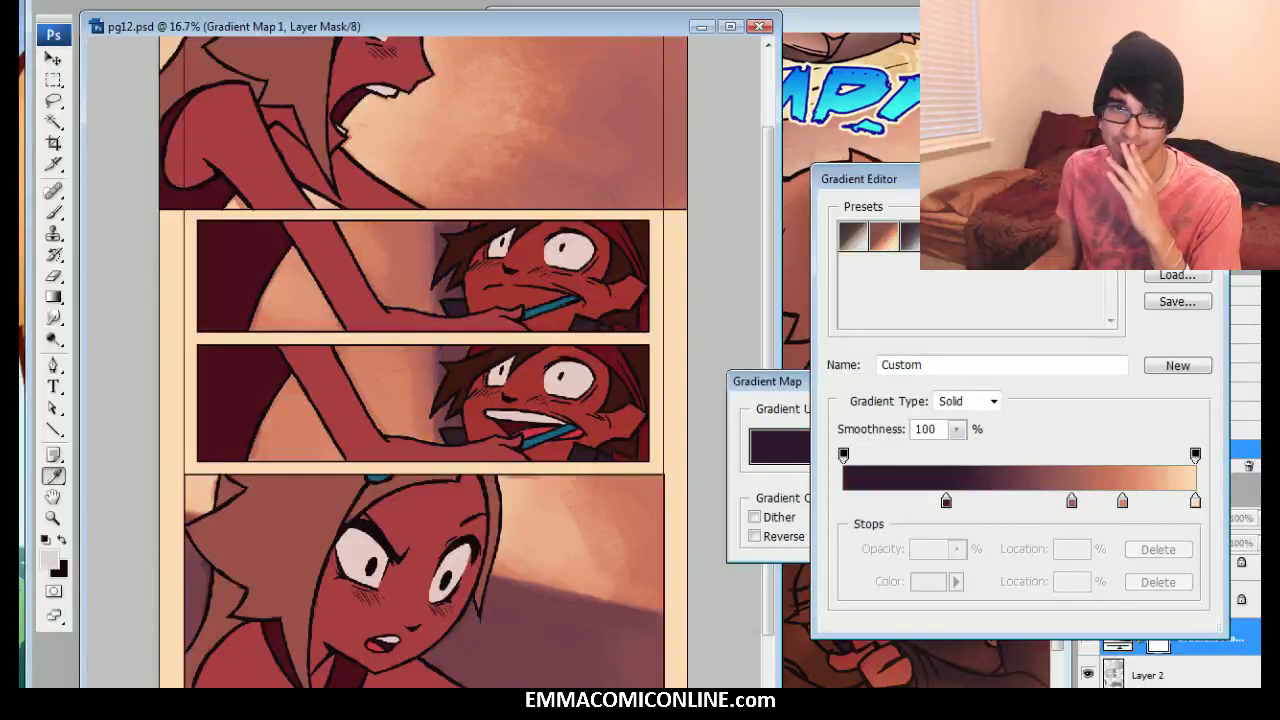
pyautogui.press('Return')
pyautogui.click(1072, 420)
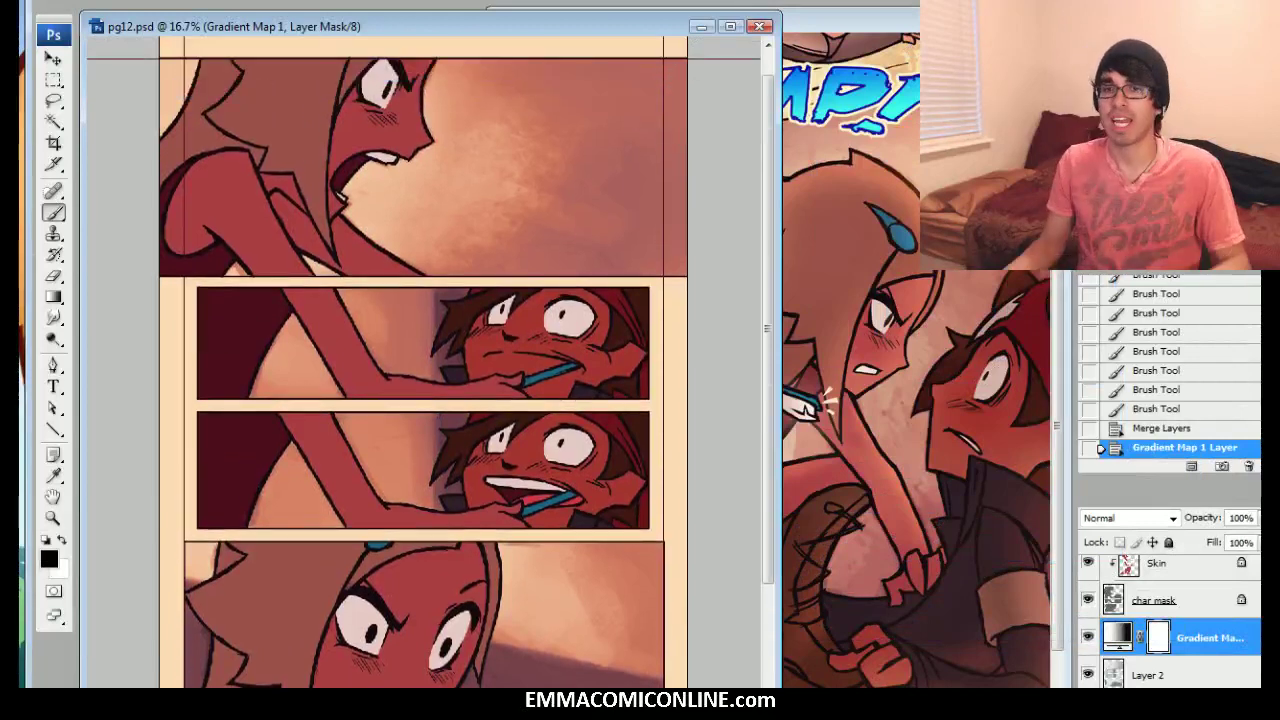
pyautogui.hotkey('ctrl', 'alt', 'g')
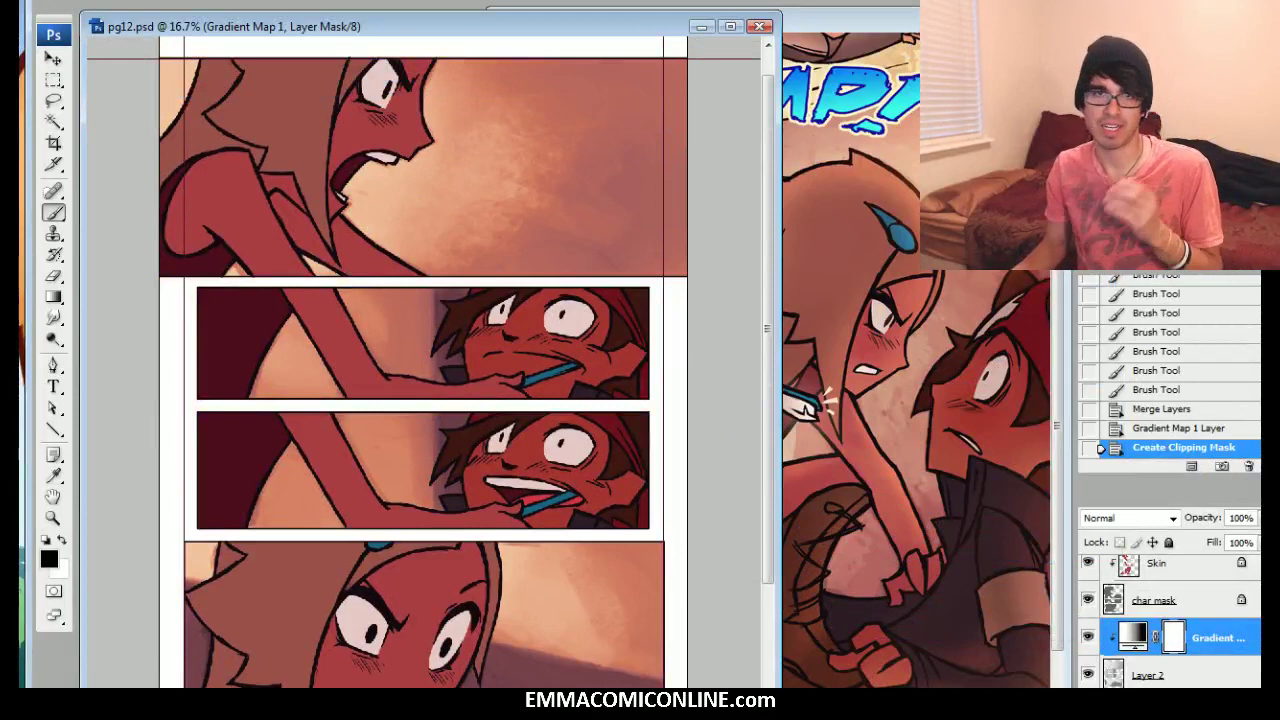
# Switch to the reference page pg11v2.jpg, sample a muted wine red from its artwork, and return to pg12.psd
pyautogui.click(840, 60)
pyautogui.moveTo(840, 60); pyautogui.dragTo(740, 48)
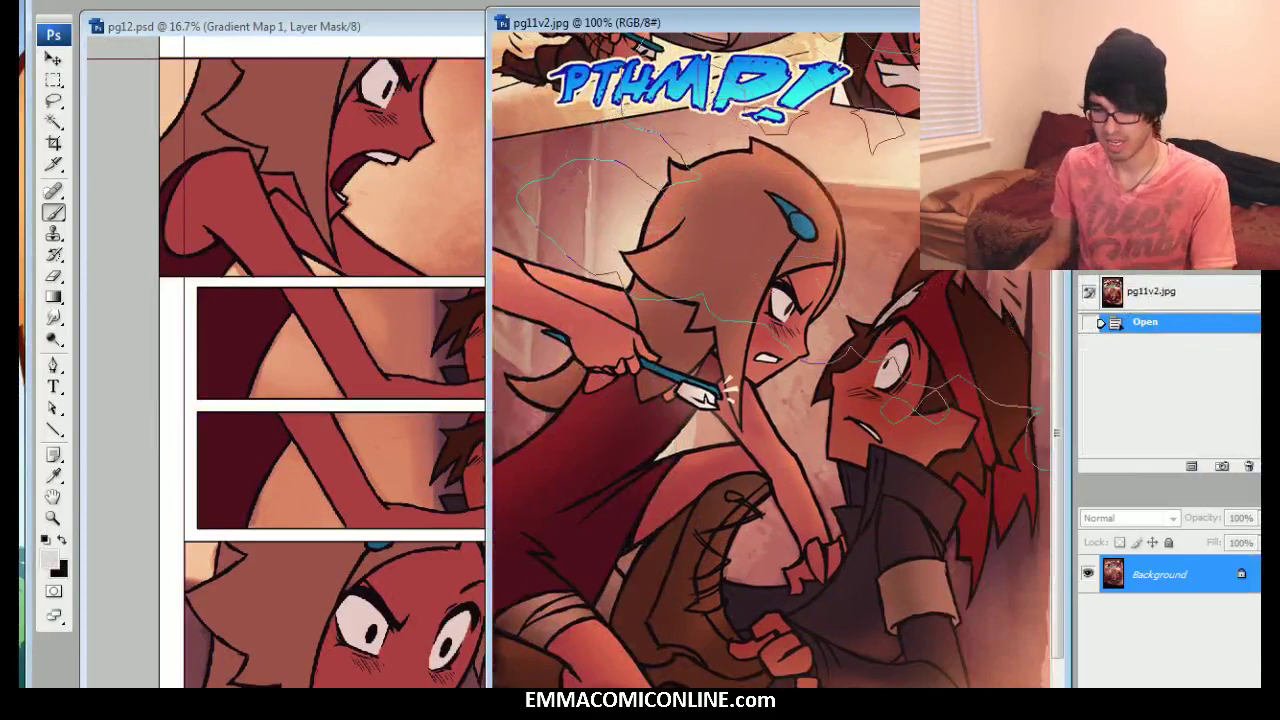
pyautogui.moveTo(805, 240)
pyautogui.mouseDown()
pyautogui.moveTo(904, 208)
pyautogui.moveTo(905, 228)
pyautogui.mouseUp()
pyautogui.moveTo(603, 368); pyautogui.dragTo(565, 311)
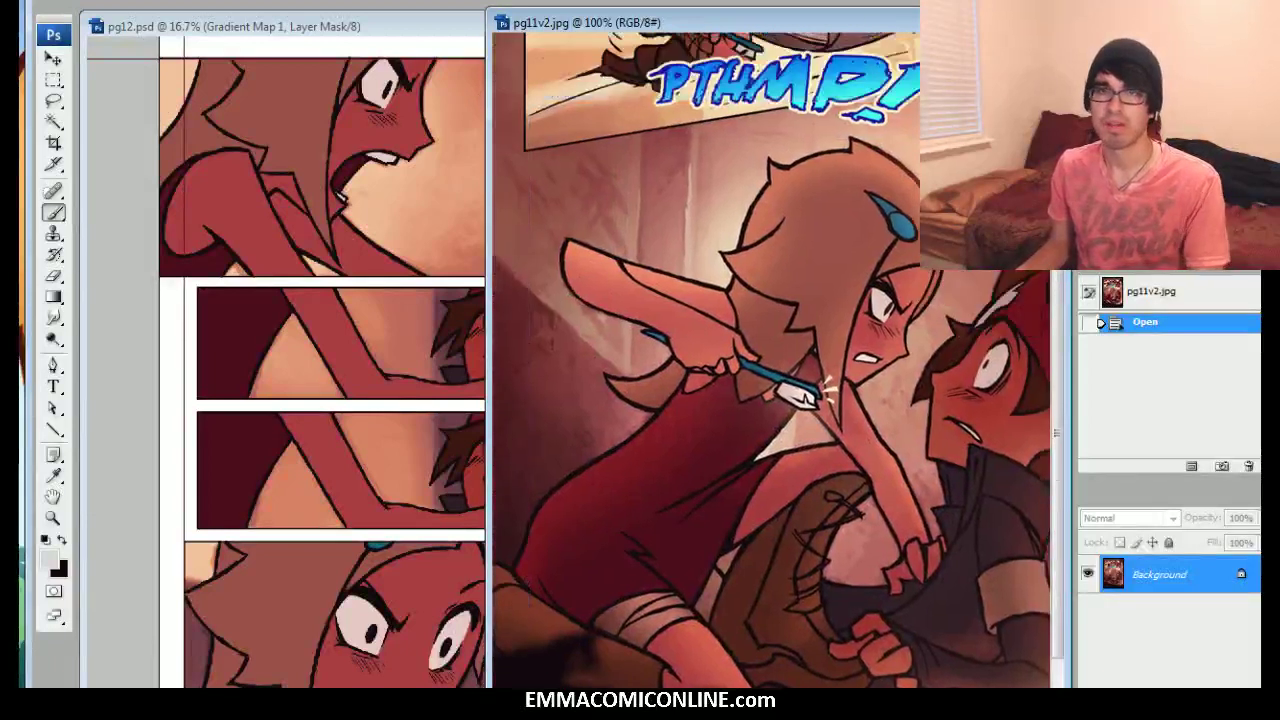
pyautogui.click(390, 32)
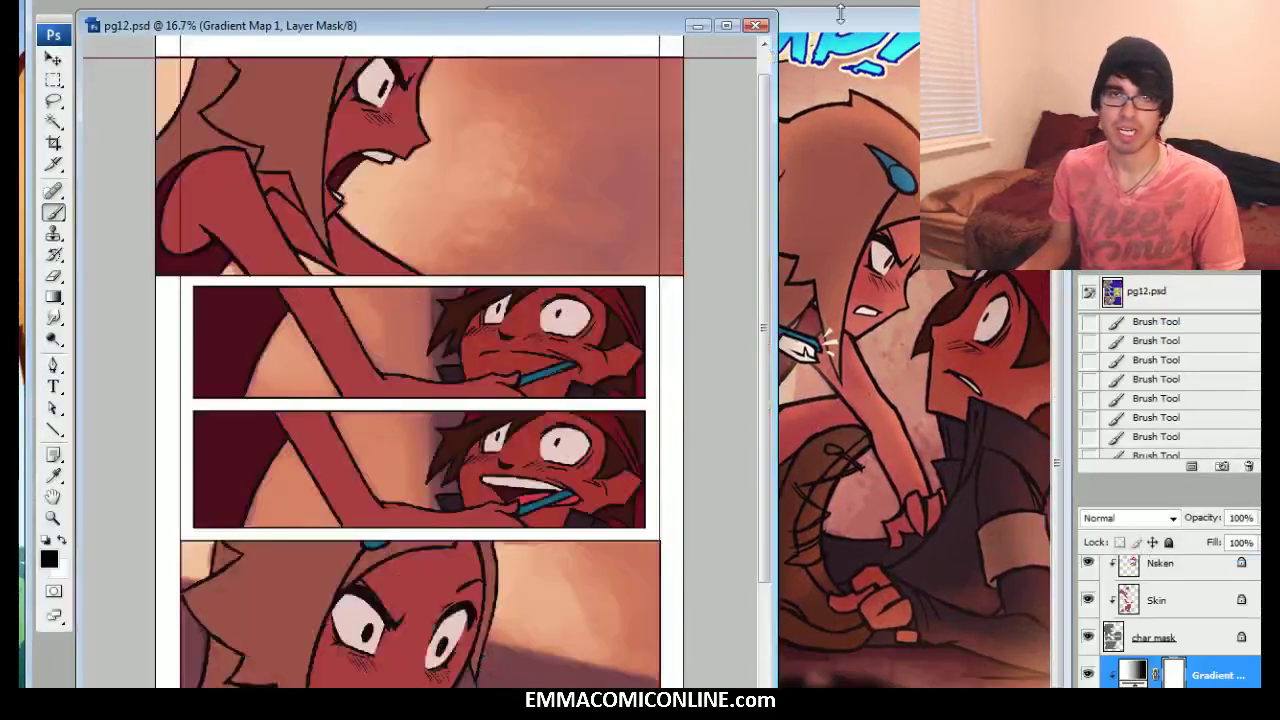
pyautogui.click(860, 24)
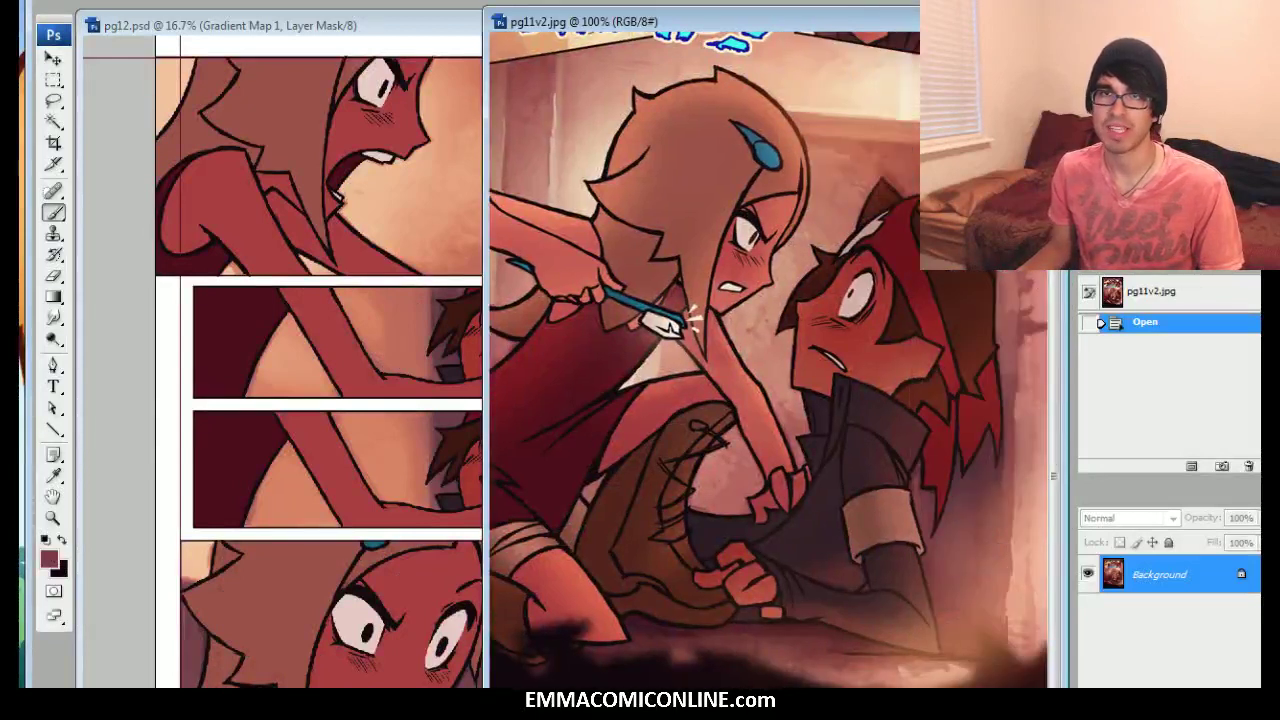
pyautogui.click(367, 33)
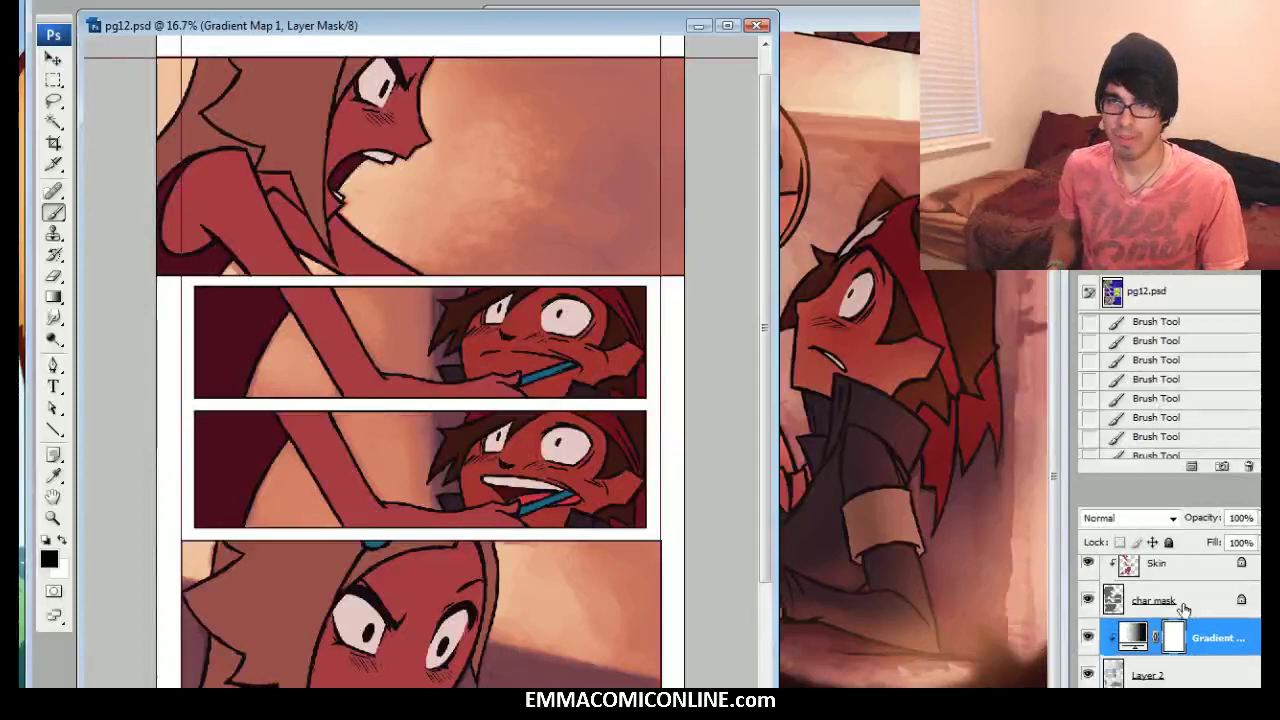
# Add a new layer clipped above the gradient map and brush wine red into the lower right of the top panel's background
pyautogui.hotkey('ctrl', 'shift', 'alt', 'n')
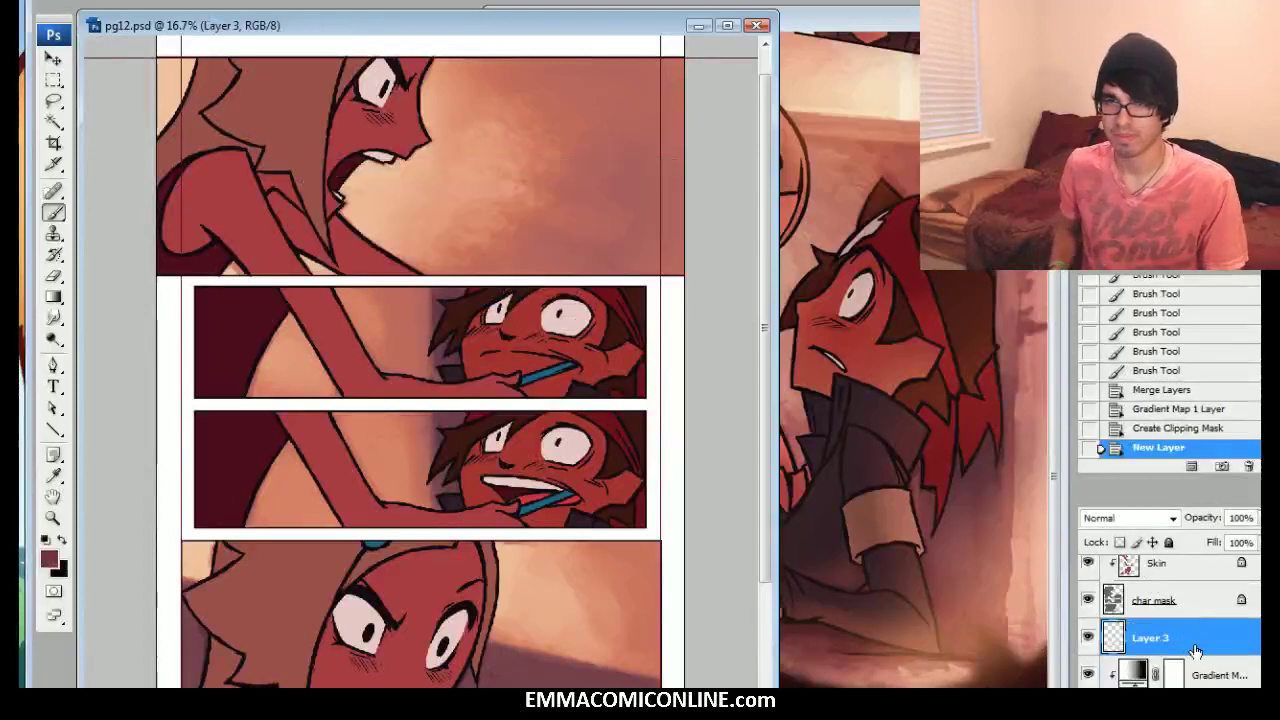
pyautogui.hotkey('ctrl', 'alt', 'g')
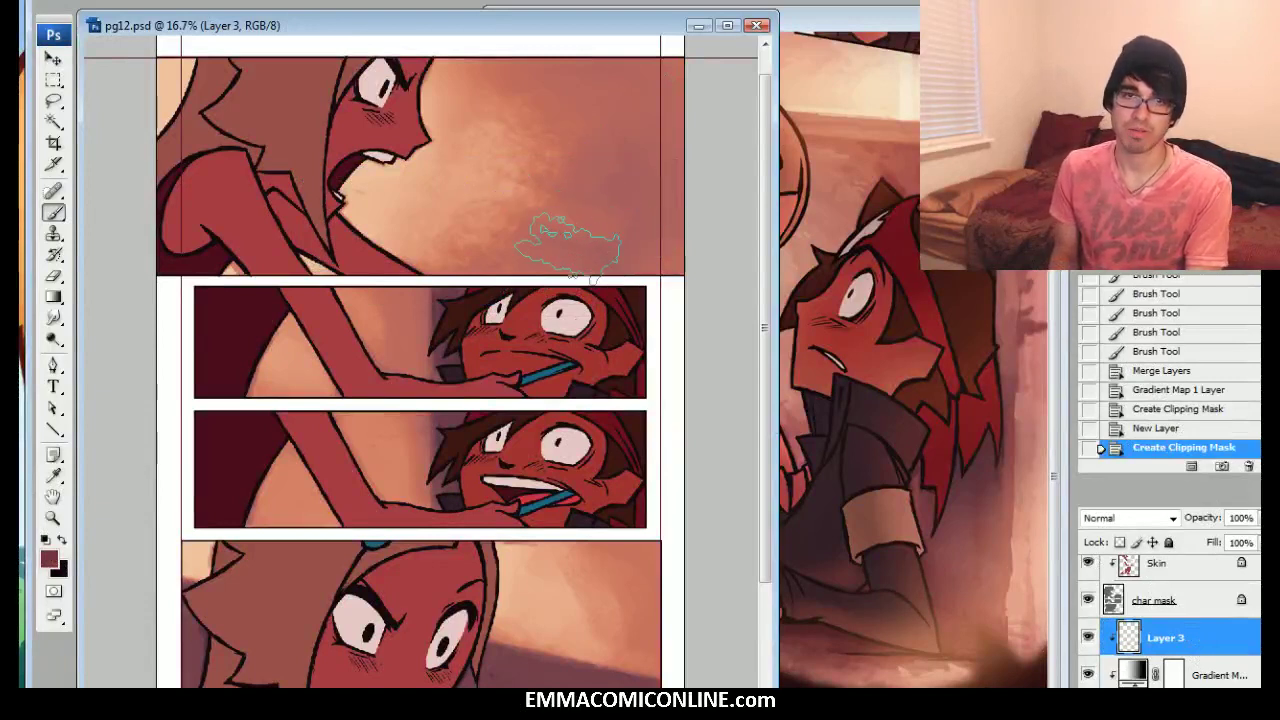
pyautogui.click(565, 249)
pyautogui.moveTo(634, 254); pyautogui.dragTo(636, 222)
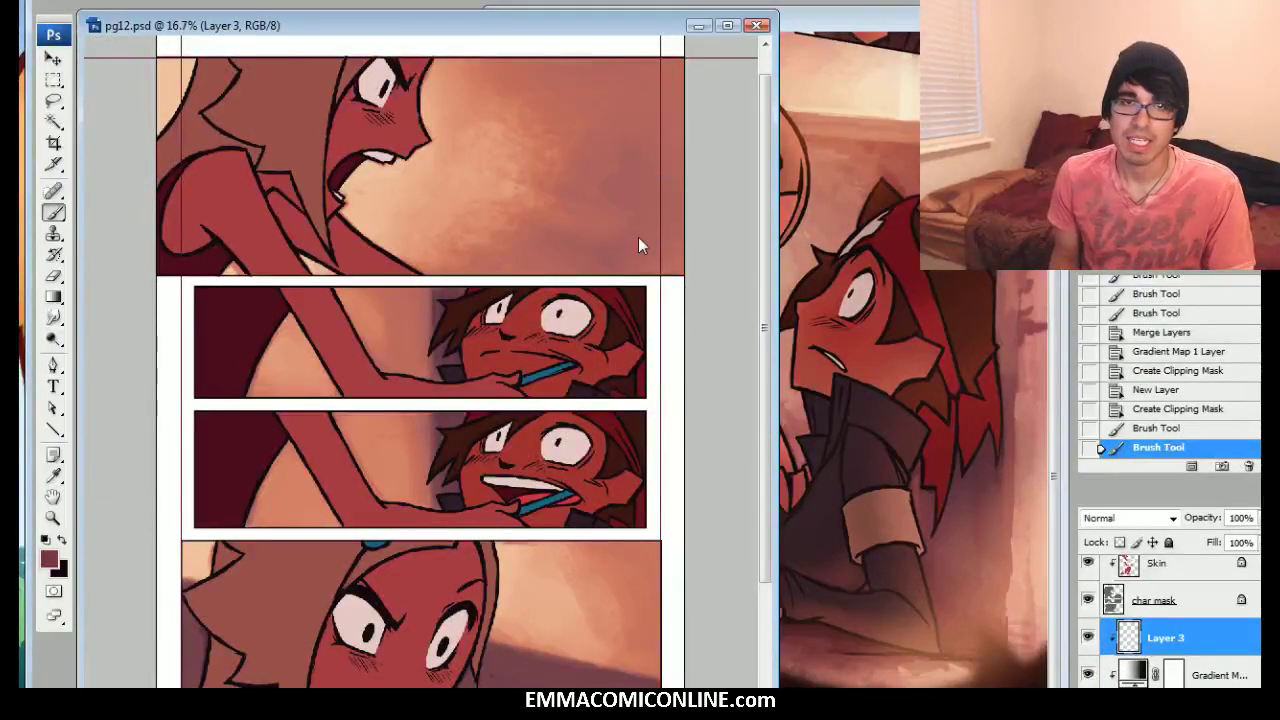
# Brush wine red behind the boy's hair in the second panel and undo the last stroke
pyautogui.click(456, 306)
pyautogui.moveTo(461, 298)
pyautogui.mouseDown()
pyautogui.moveTo(465, 338)
pyautogui.moveTo(490, 288)
pyautogui.mouseUp()
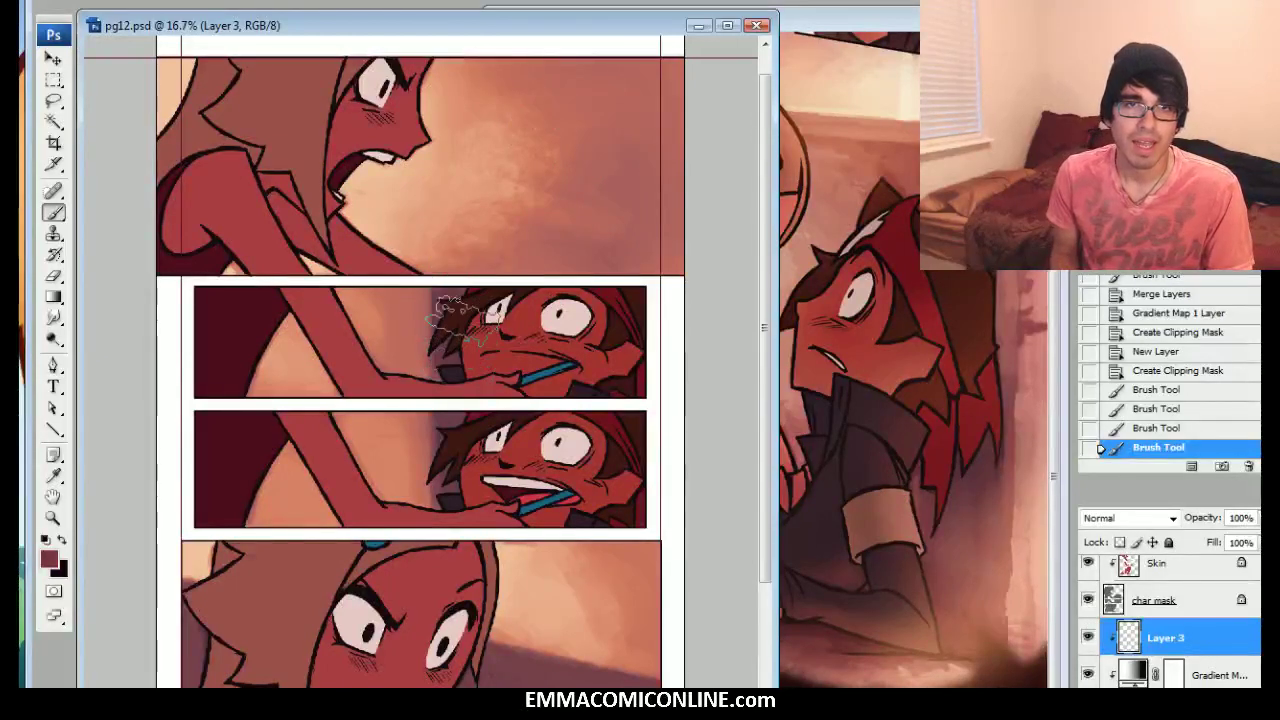
pyautogui.moveTo(462, 320); pyautogui.dragTo(466, 350)
pyautogui.click(1183, 427)
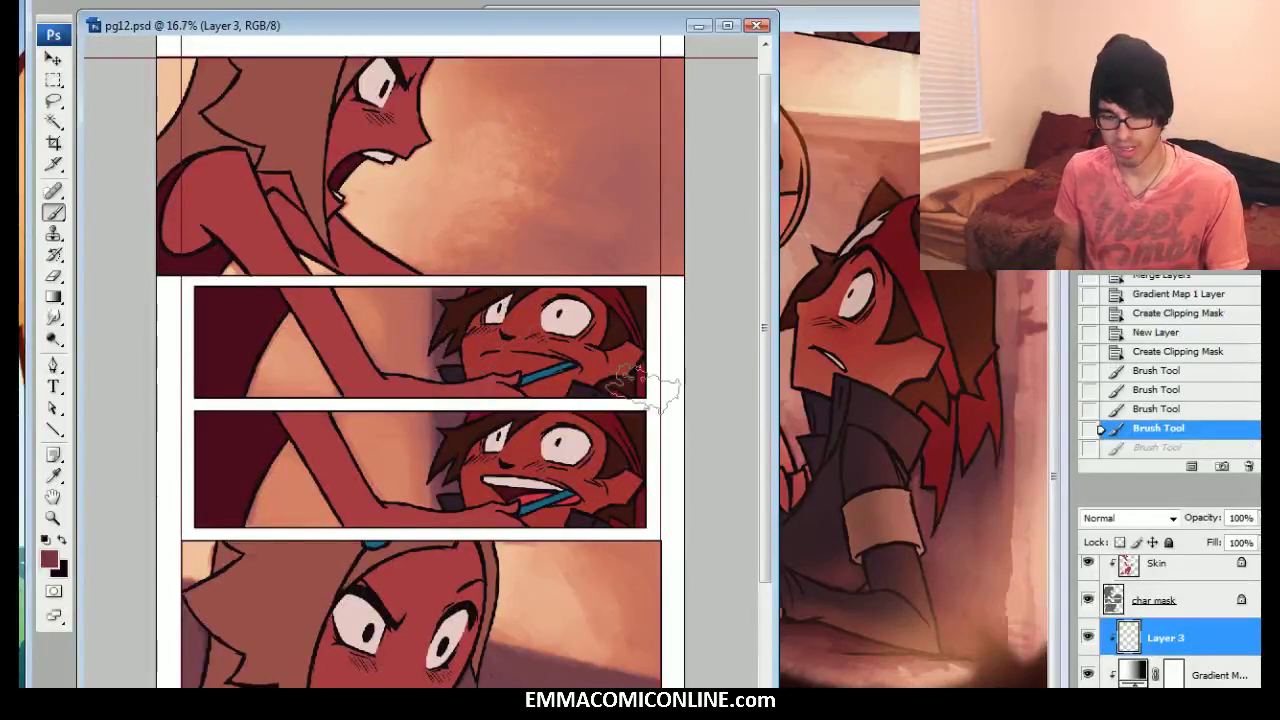
# Select the area around the two middle panels and darken the background beside the boy's hair in both with wine red
pyautogui.press('m')
pyautogui.moveTo(340, 378)
pyautogui.mouseDown()
pyautogui.moveTo(400, 420)
pyautogui.moveTo(665, 535)
pyautogui.mouseUp()
pyautogui.press('b')
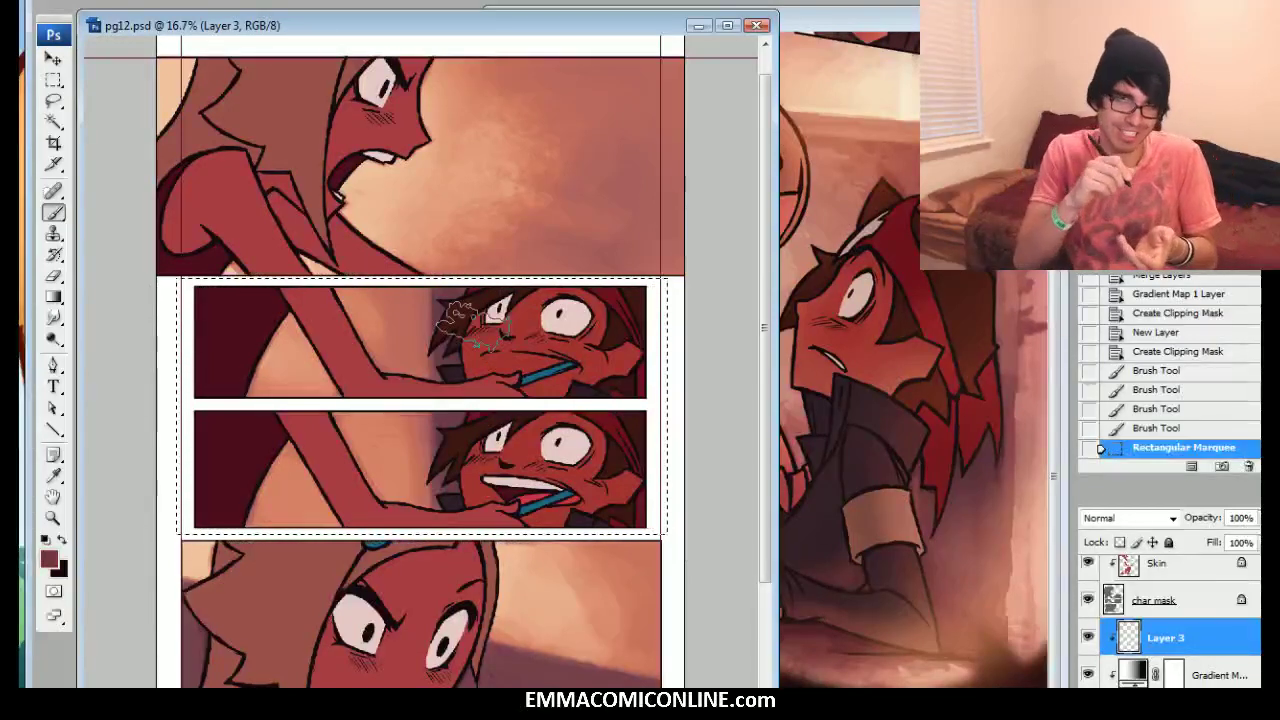
pyautogui.click(455, 312)
pyautogui.click(450, 308)
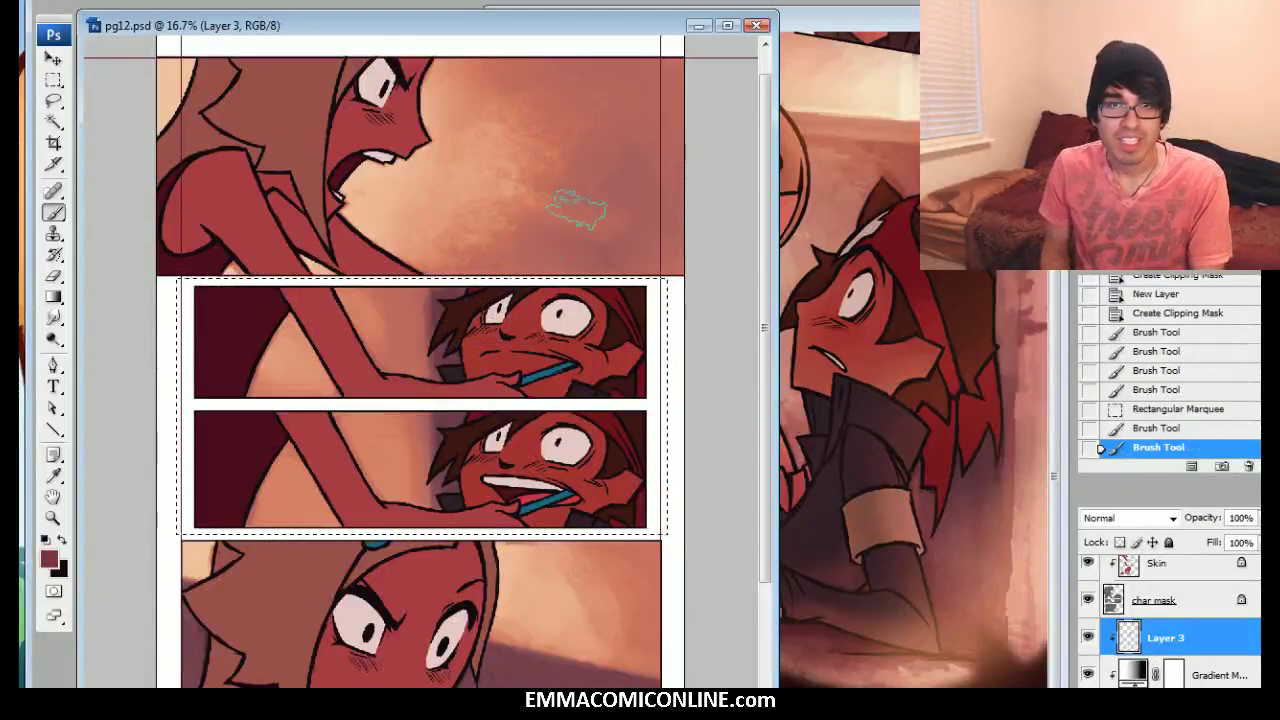
pyautogui.click(455, 468)
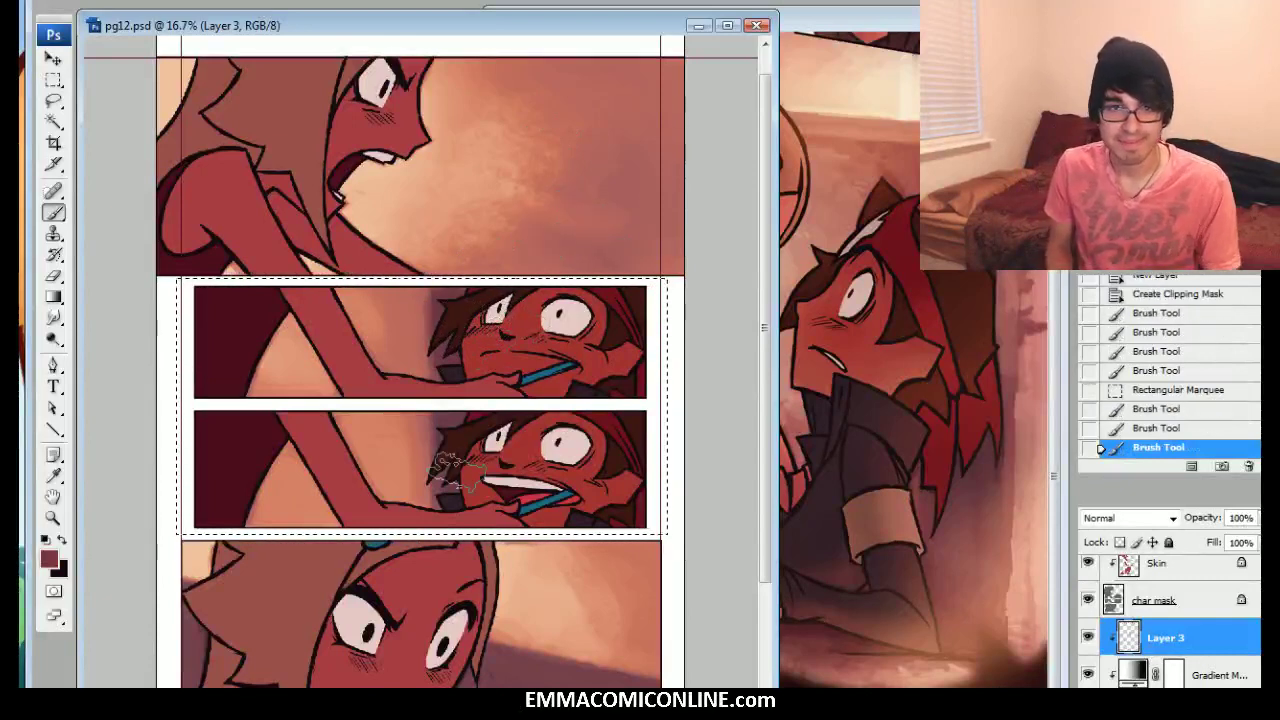
pyautogui.click(450, 425)
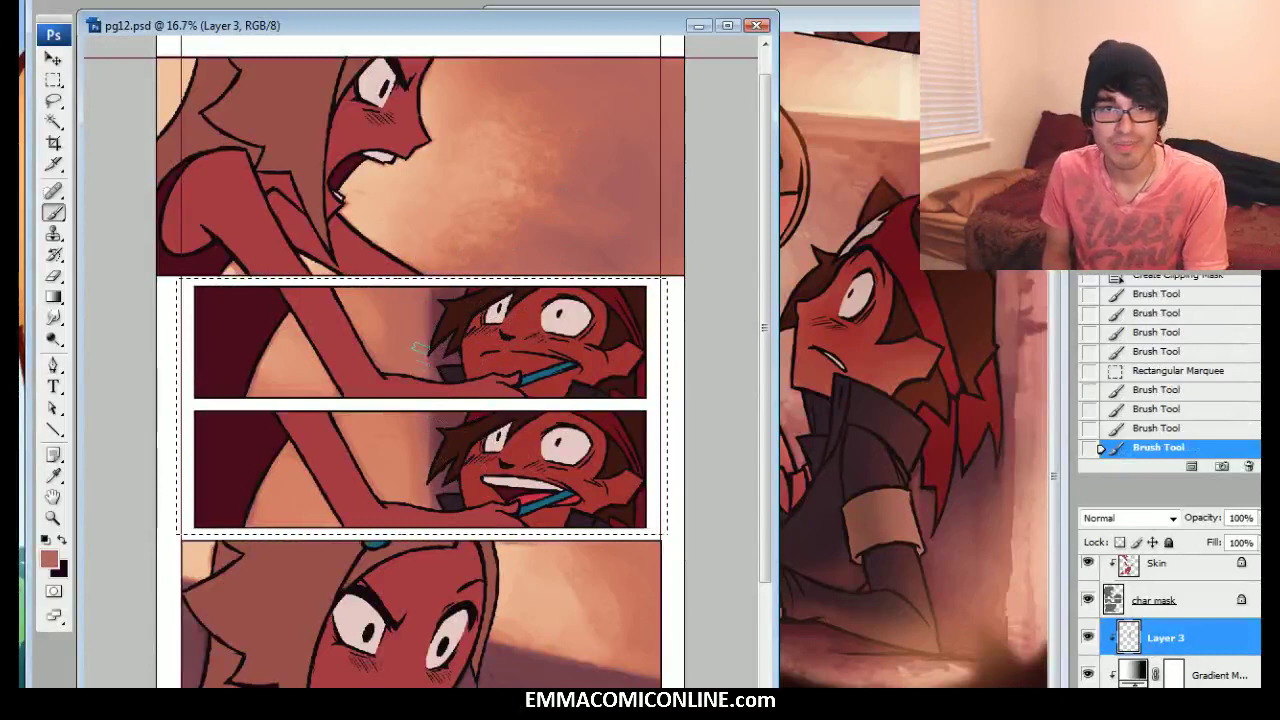
# Brush reddish-brown and salmon tones over the light wall between the arm and the boy's hair in both middle panels
pyautogui.click(418, 325)
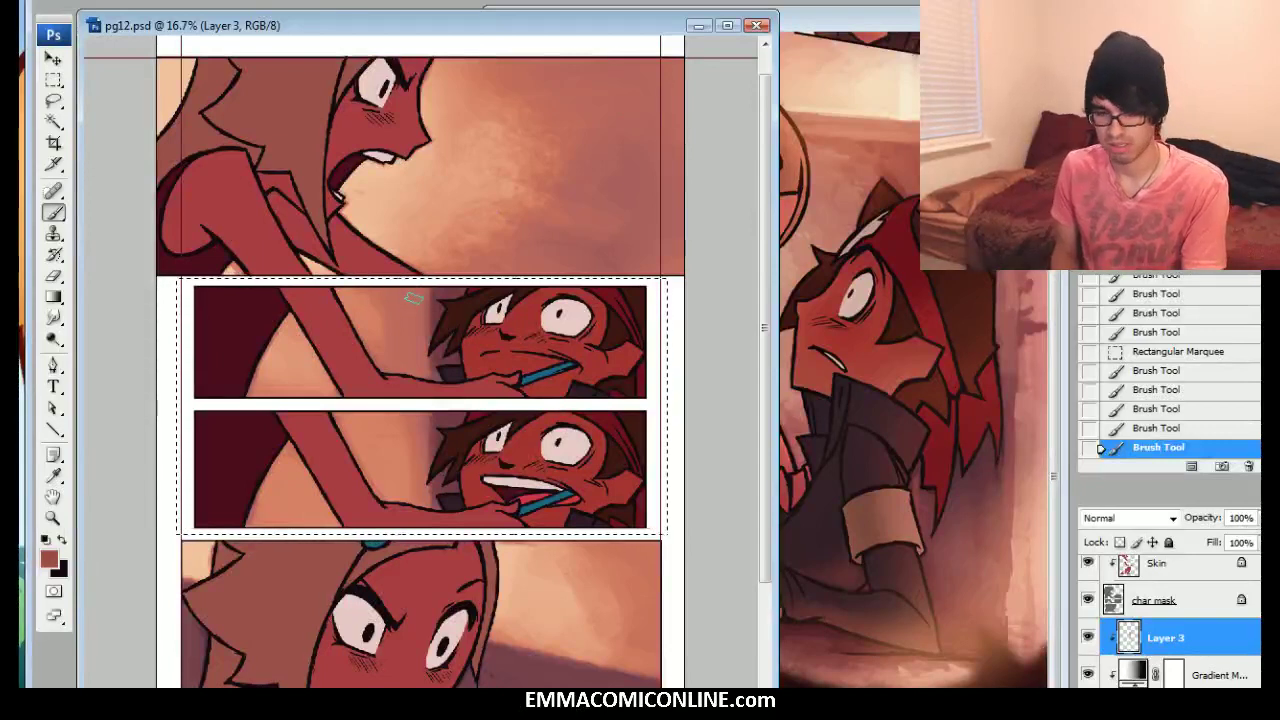
pyautogui.moveTo(410, 298)
pyautogui.mouseDown()
pyautogui.moveTo(386, 349)
pyautogui.moveTo(410, 499)
pyautogui.mouseUp()
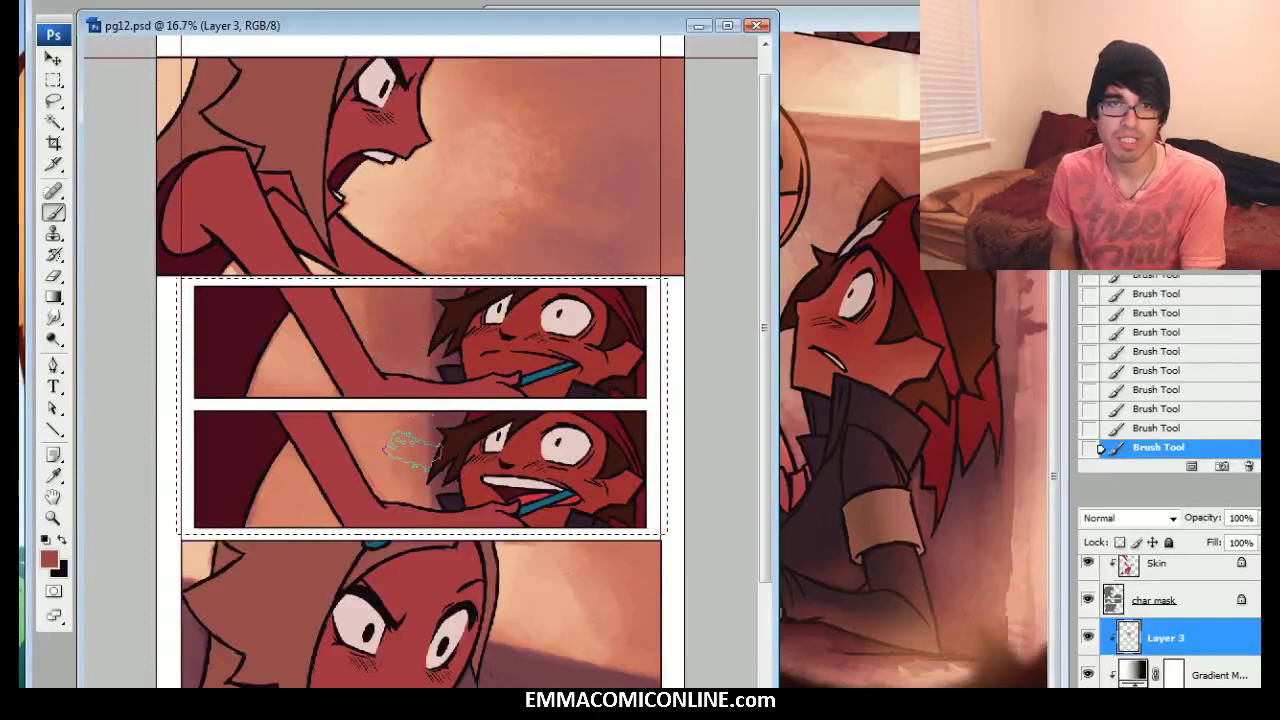
pyautogui.keyDown('alt'); pyautogui.click(378, 456); pyautogui.keyUp('alt')
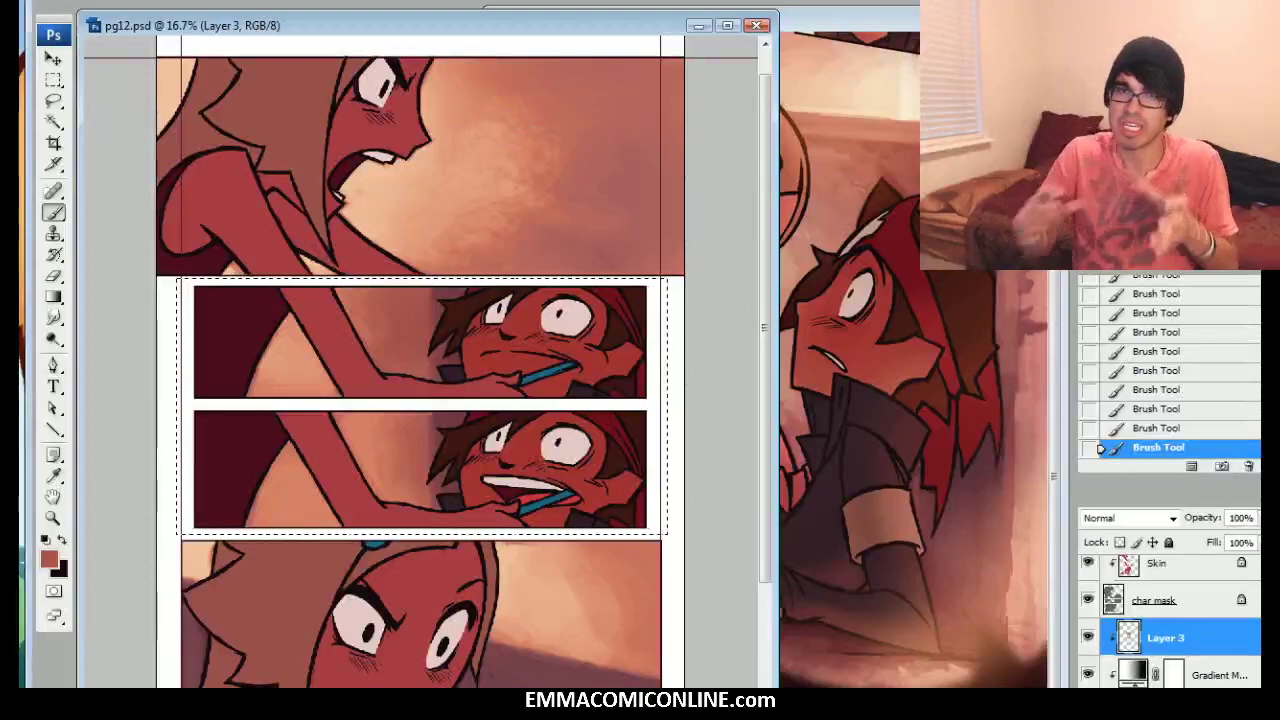
# Sample a dark maroon from the shadow beside the woman's dress in pg11v2.jpg and return to pg12.psd's bottom panel
pyautogui.scroll(-2, 355, 320)
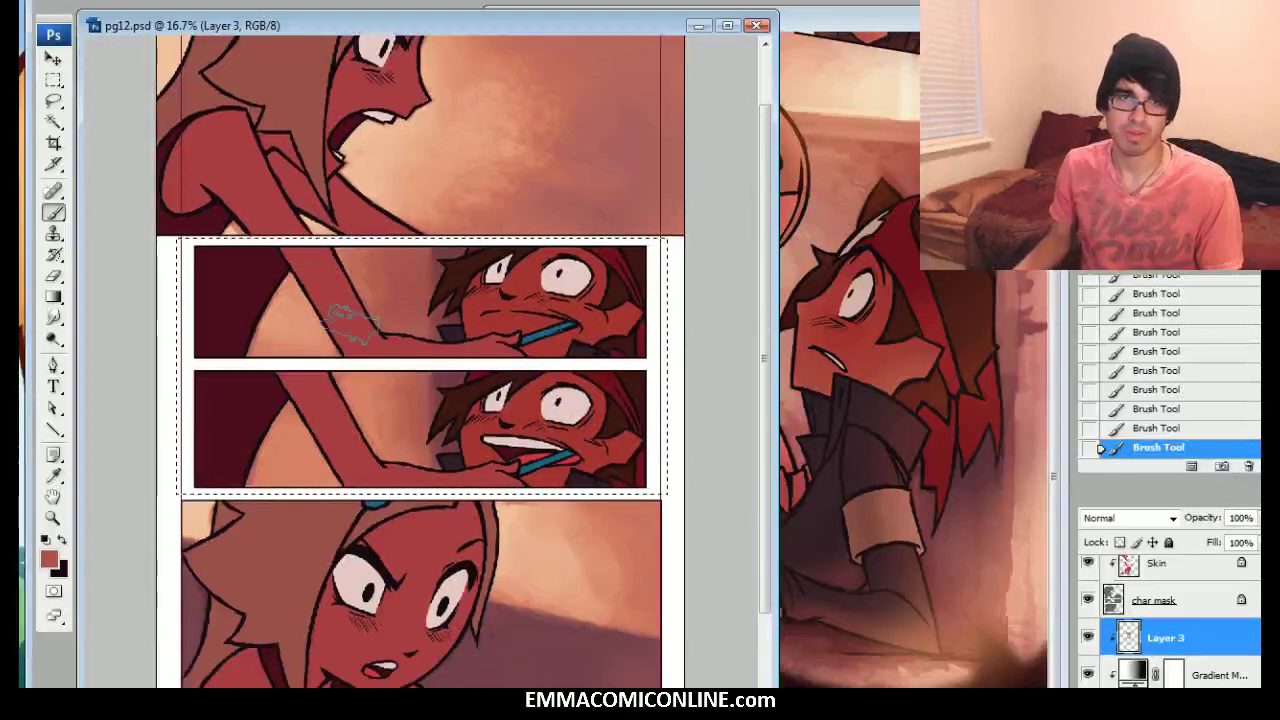
pyautogui.scroll(-2, 355, 320)
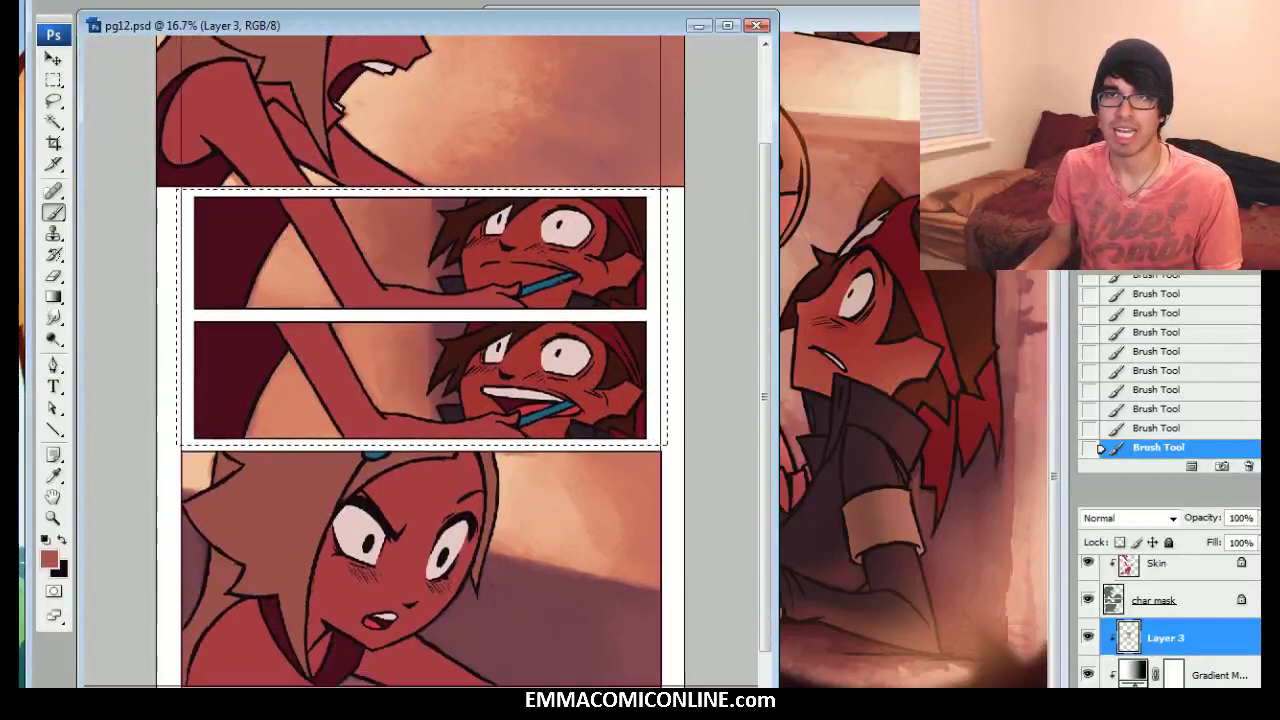
pyautogui.hotkey('ctrl', 'Tab')
pyautogui.moveTo(730, 360); pyautogui.dragTo(864, 393)
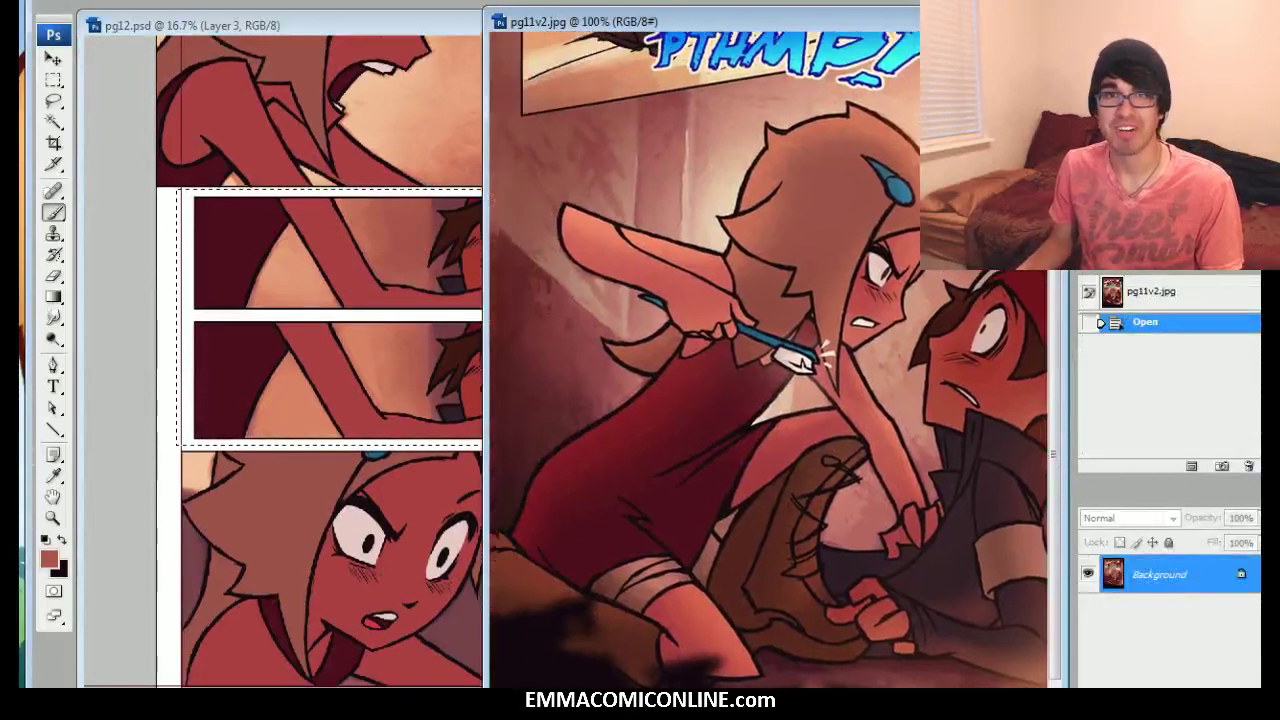
pyautogui.scroll(1, 770, 360)
pyautogui.keyDown('alt'); pyautogui.click(514, 508); pyautogui.keyUp('alt')
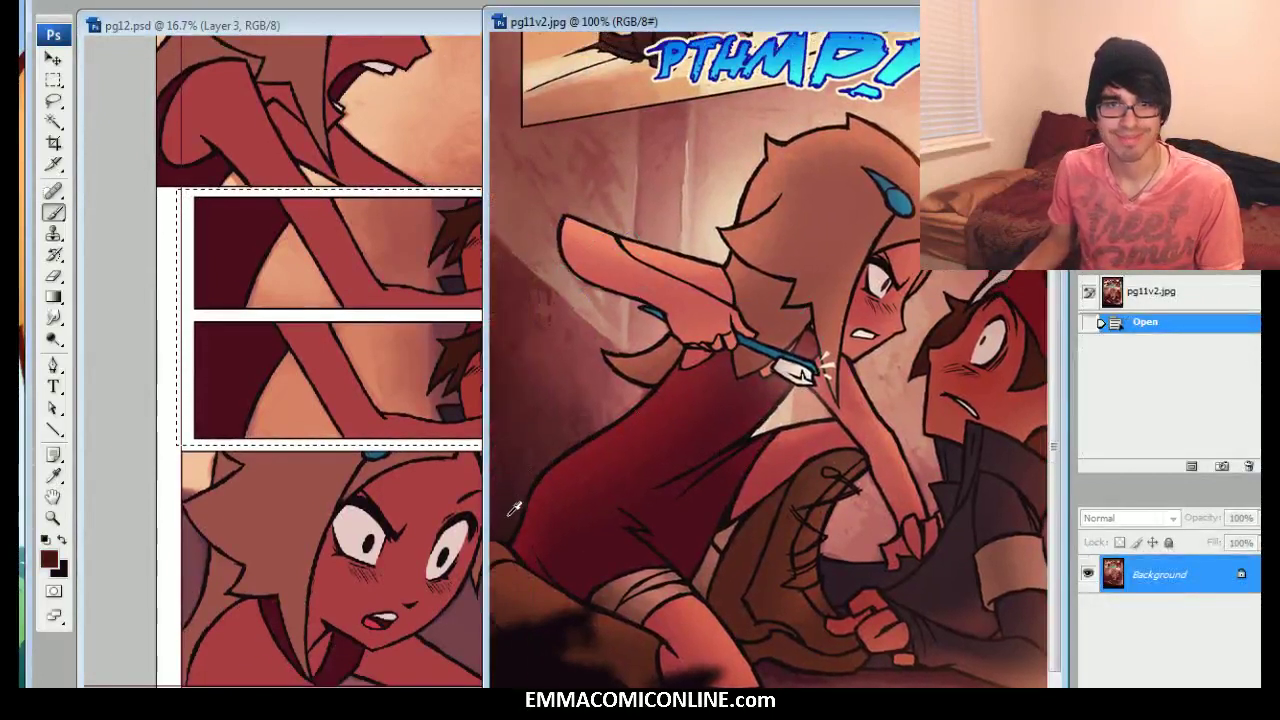
pyautogui.click(458, 30)
pyautogui.scroll(-1, 428, 360)
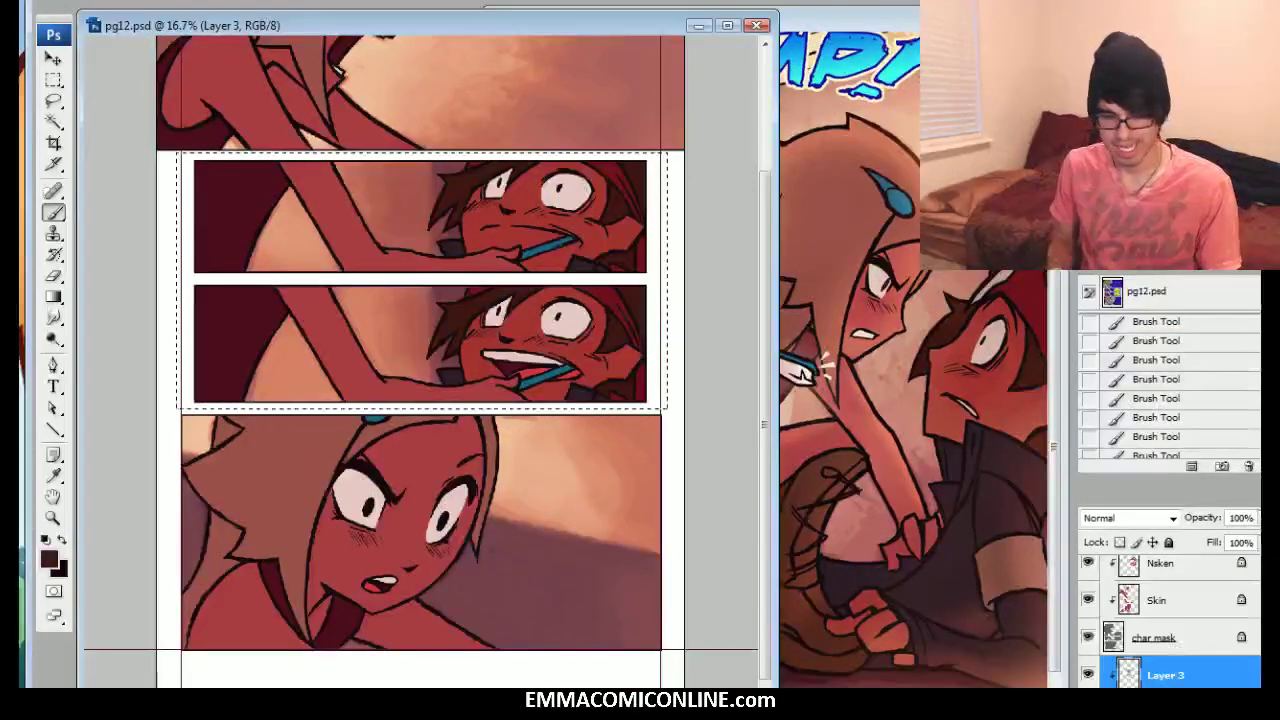
# Select the area around the bottom panel and brush dark maroon into the shadowed wall on both sides of the woman with an enlarged brush
pyautogui.press('m')
pyautogui.moveTo(181, 398); pyautogui.dragTo(684, 660)
pyautogui.click(172, 406)
pyautogui.press('b')
pyautogui.press(']')
pyautogui.press(']')
pyautogui.press(']')
pyautogui.press(']')
pyautogui.moveTo(224, 550); pyautogui.dragTo(204, 562)
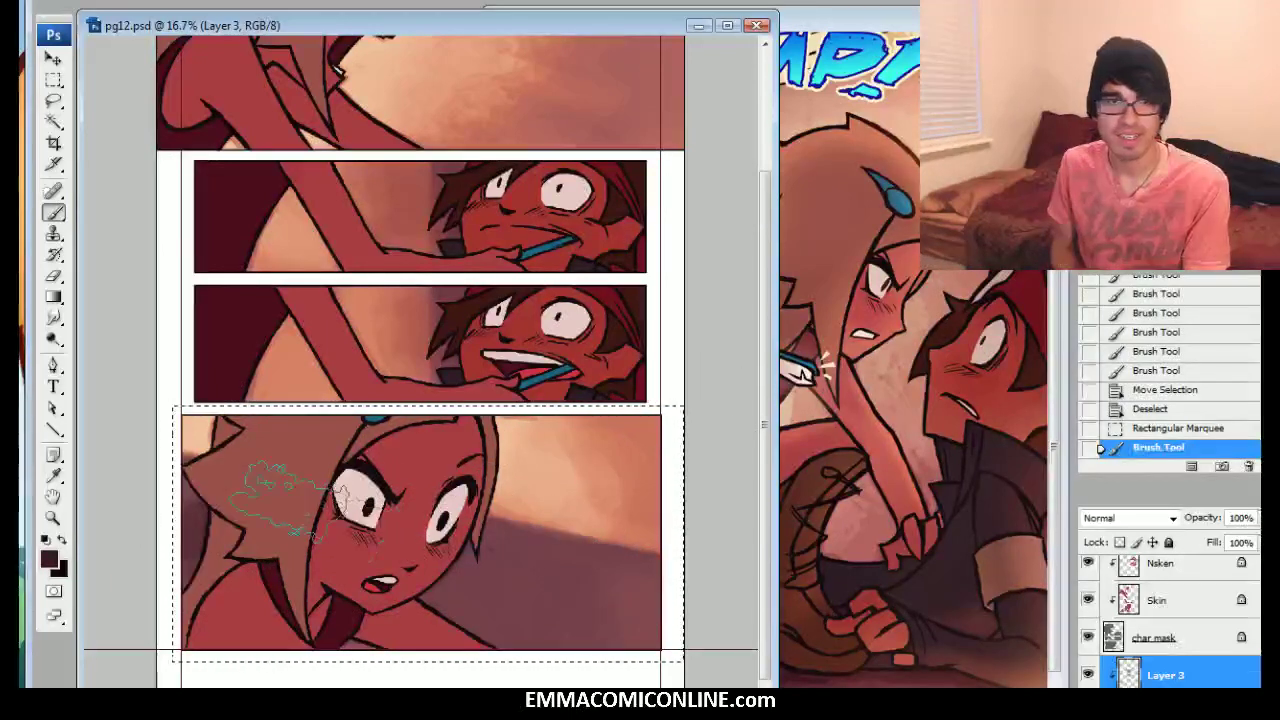
pyautogui.moveTo(180, 510); pyautogui.dragTo(196, 540)
pyautogui.moveTo(465, 604)
pyautogui.mouseDown()
pyautogui.moveTo(494, 579)
pyautogui.moveTo(498, 609)
pyautogui.moveTo(503, 566)
pyautogui.mouseUp()
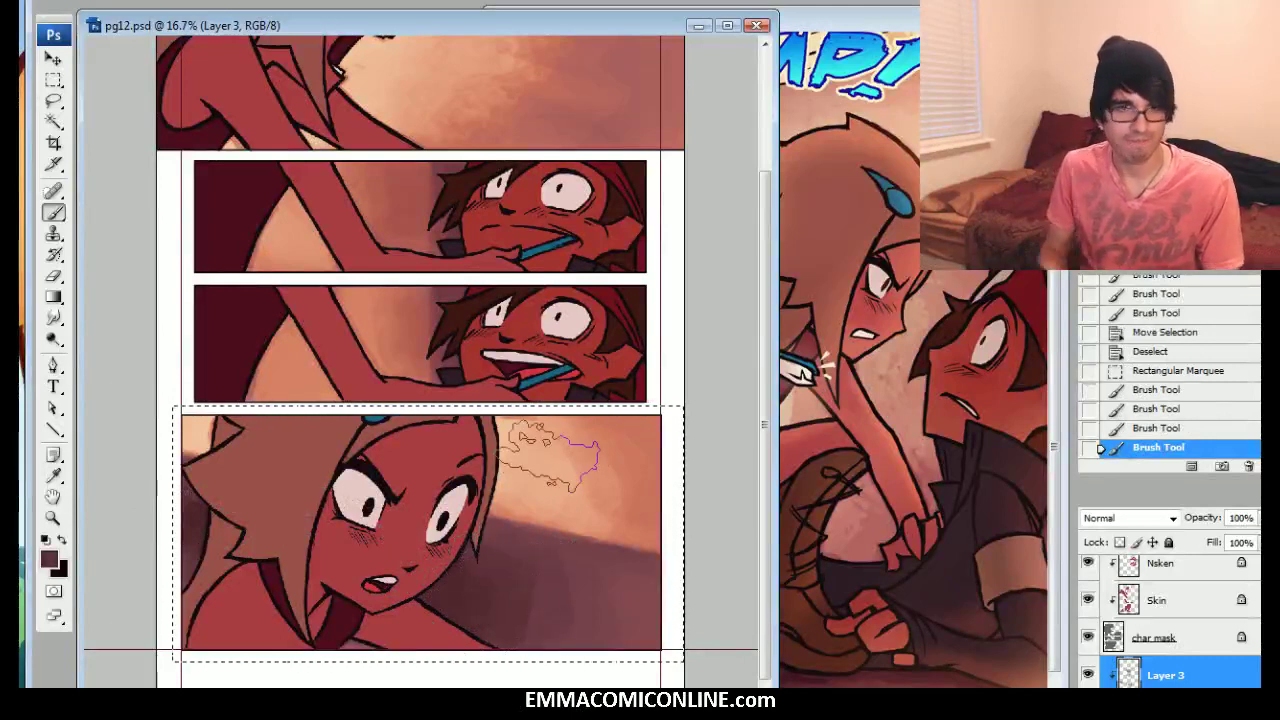
# Pick up a dusty pink and brush it over the shadowed wall in the bottom panel's lower right area
pyautogui.click(550, 460)
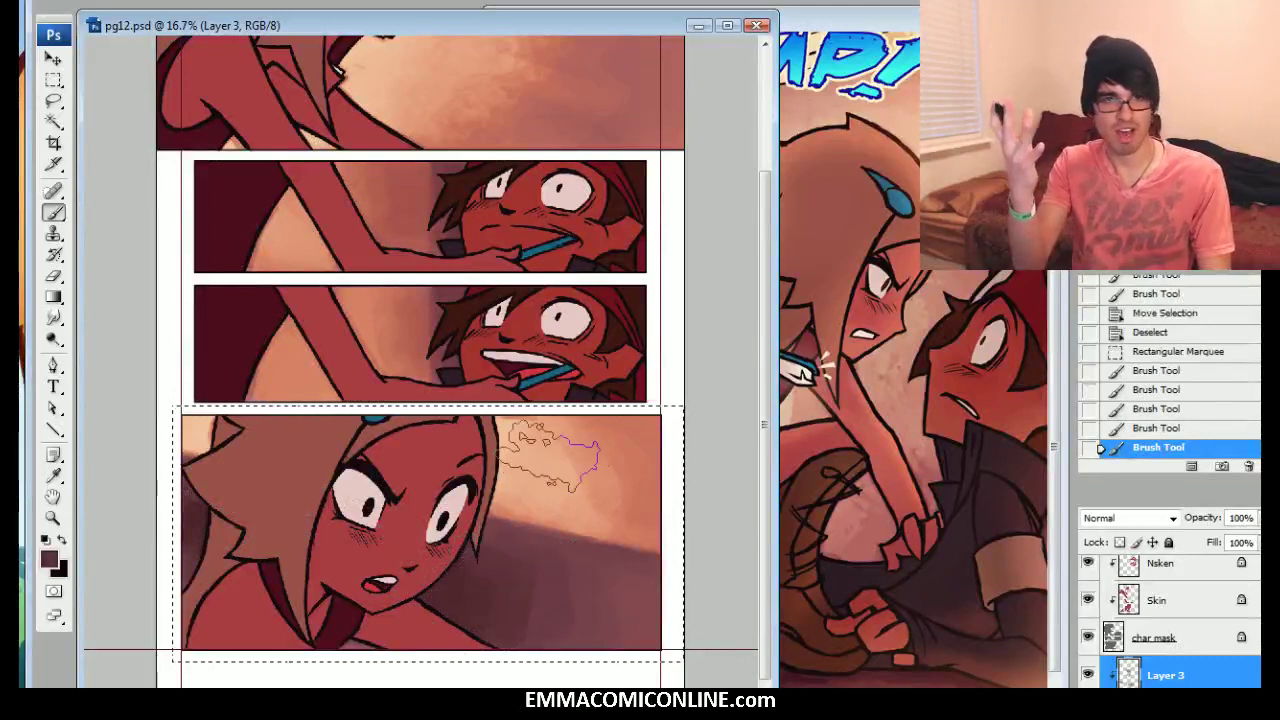
pyautogui.click(912, 38)
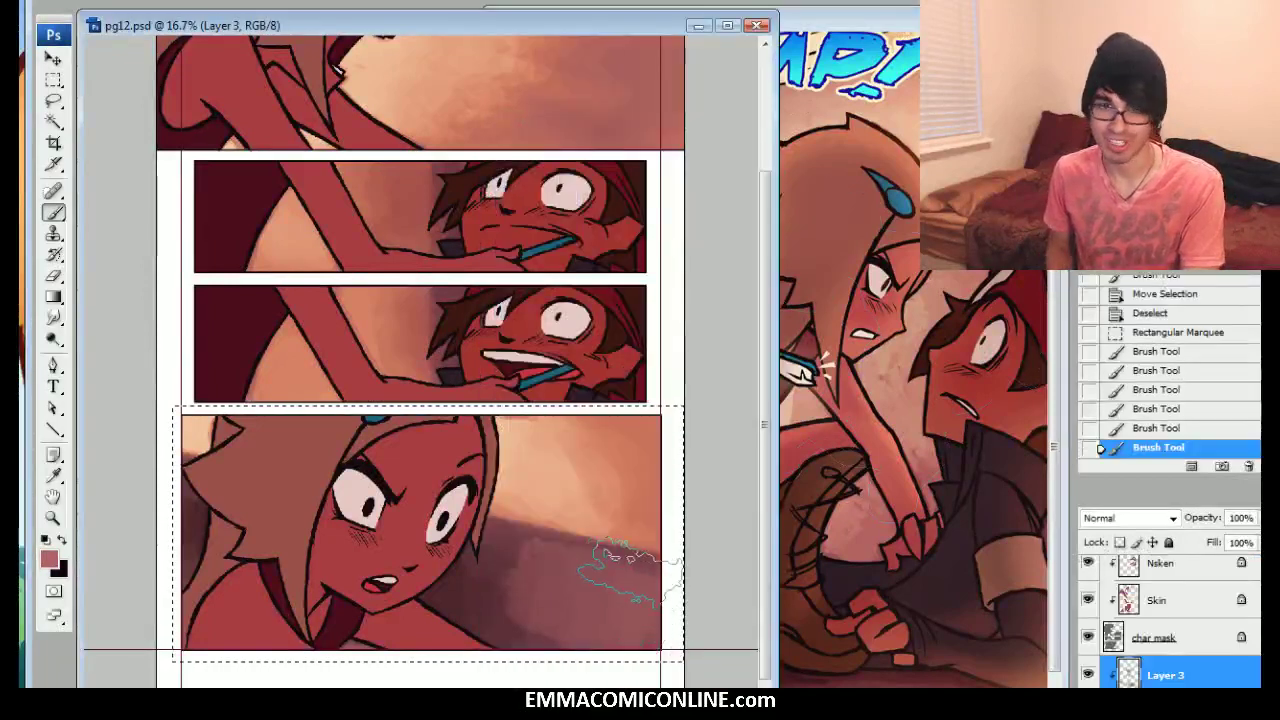
pyautogui.moveTo(630, 572)
pyautogui.mouseDown()
pyautogui.moveTo(552, 616)
pyautogui.moveTo(565, 606)
pyautogui.moveTo(585, 618)
pyautogui.mouseUp()
pyautogui.moveTo(576, 550)
pyautogui.mouseDown()
pyautogui.moveTo(557, 582)
pyautogui.moveTo(545, 572)
pyautogui.mouseUp()
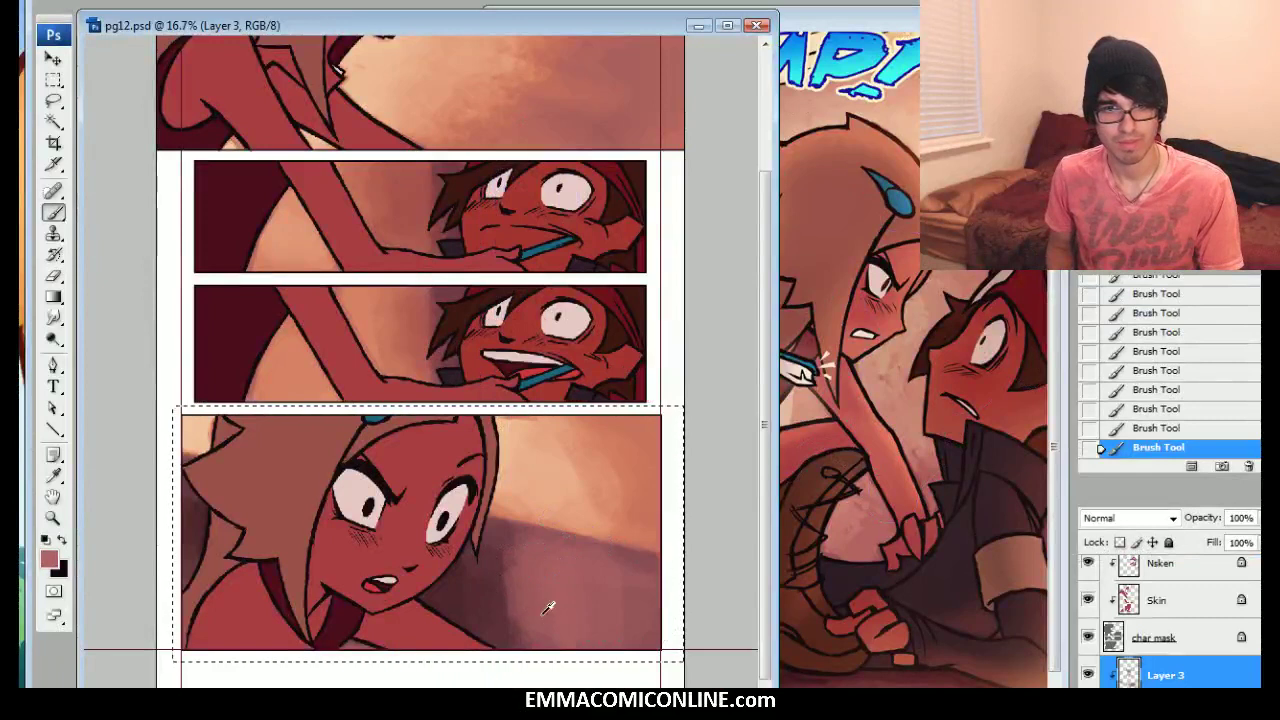
# Sample a dark reddish-brown from pg11v2.jpg and bring it back to the shadowed wall in pg12.psd's bottom panel
pyautogui.click(900, 122)
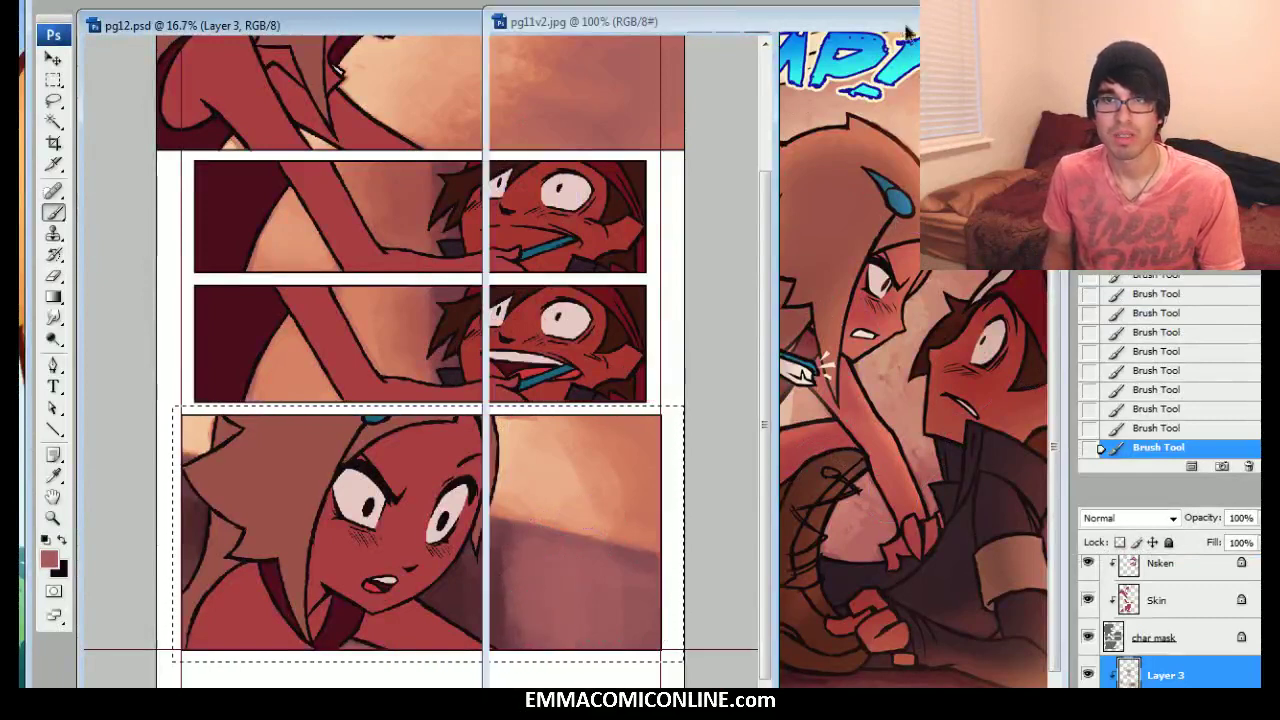
pyautogui.click(411, 31)
pyautogui.click(411, 31)
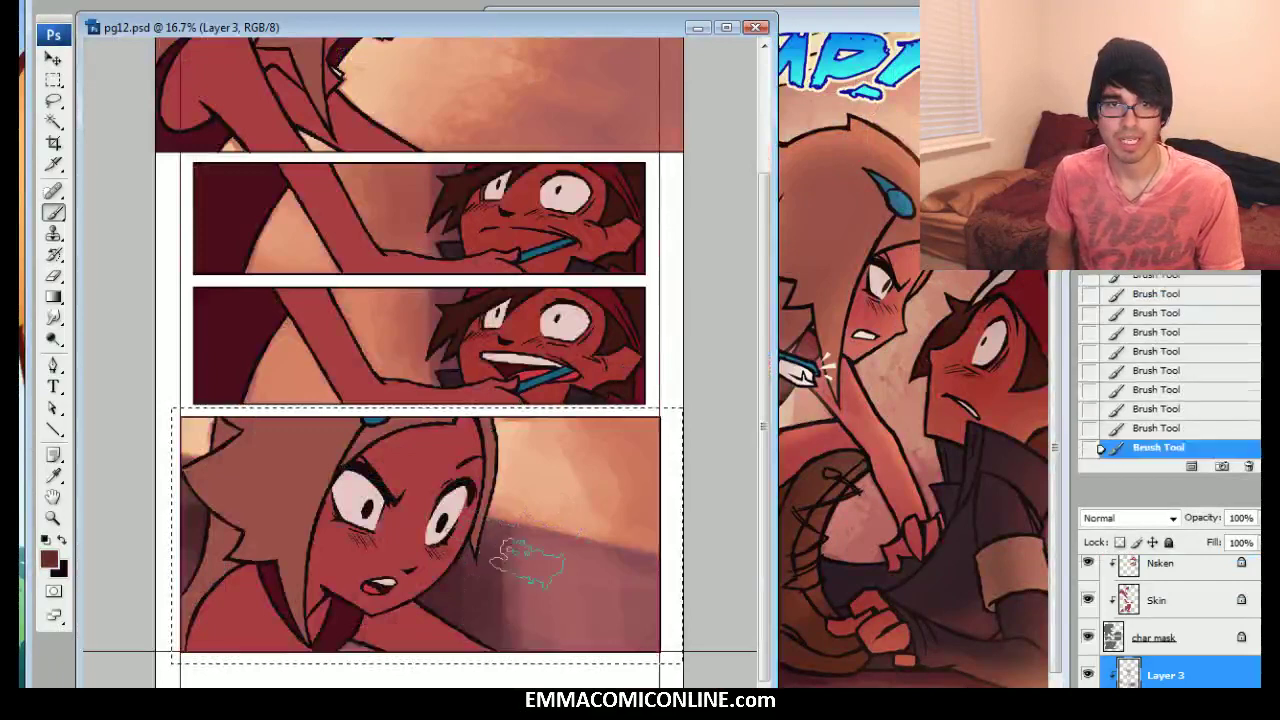
# Sample a light peach from pg11v2.jpg and brush it over the lit wall beside the woman's hair in the bottom panel
pyautogui.click(780, 142)
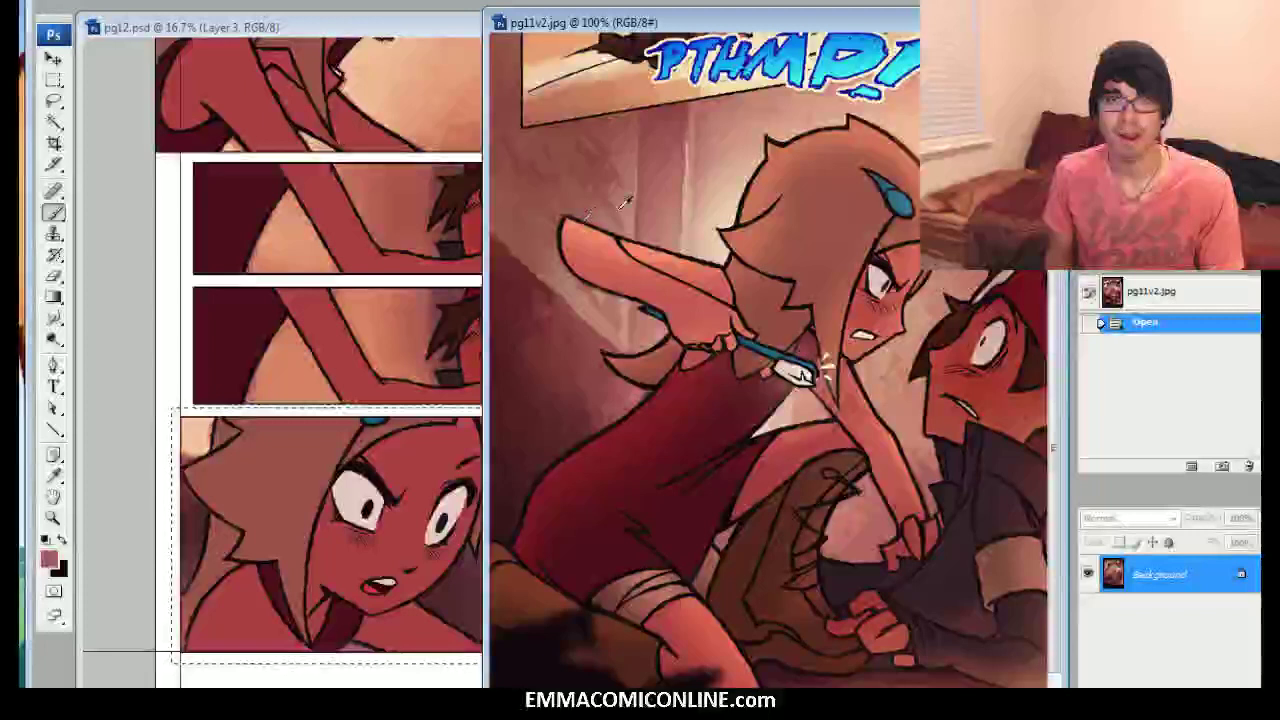
pyautogui.click(439, 31)
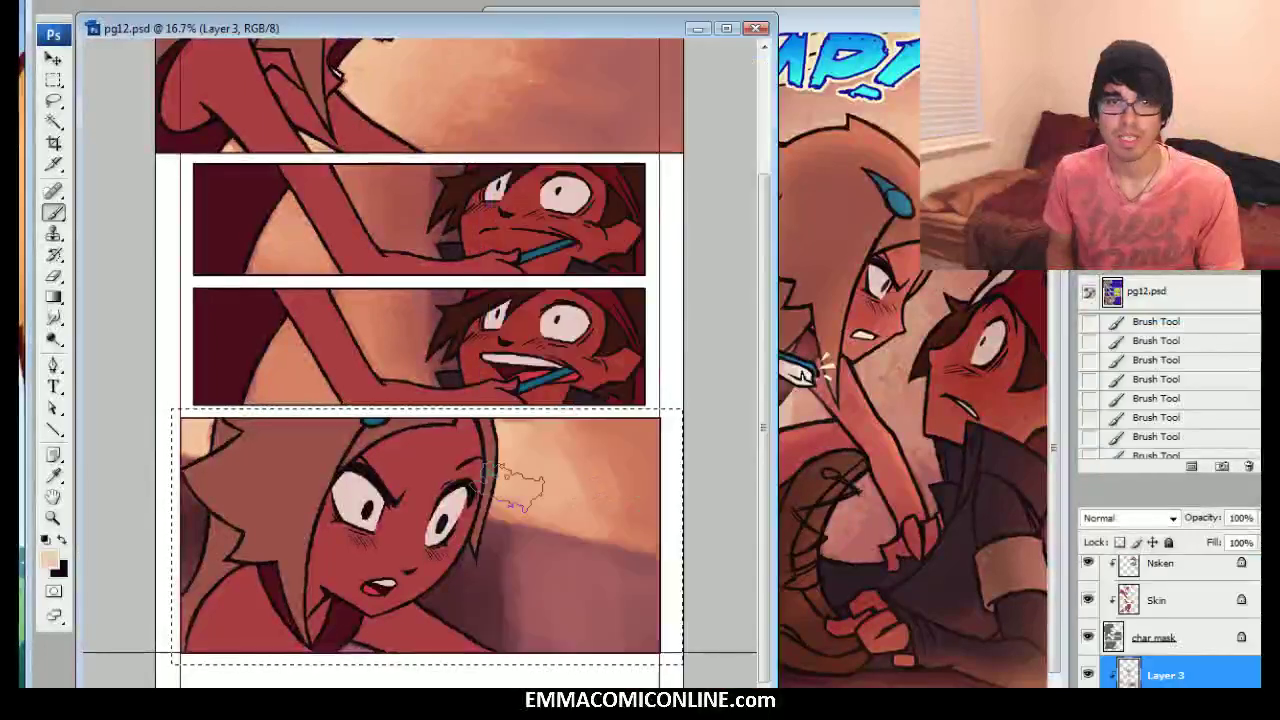
pyautogui.moveTo(512, 487); pyautogui.dragTo(513, 465)
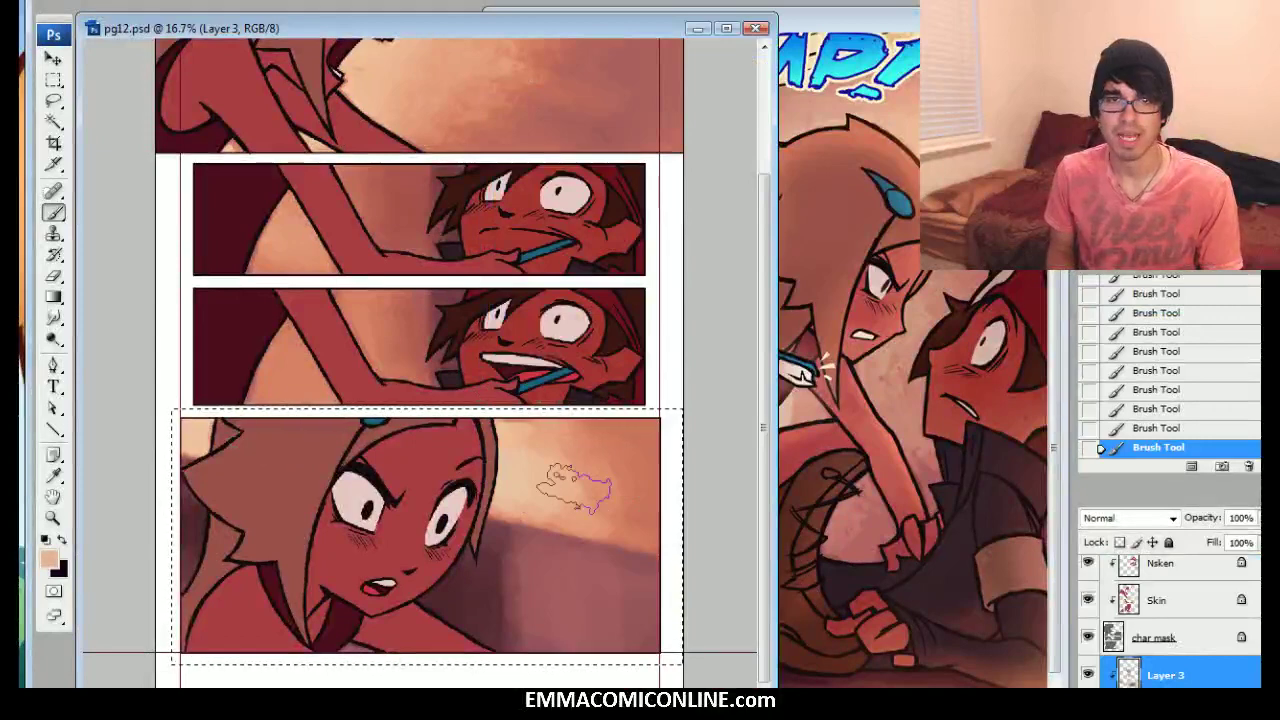
# Sample a warm reddish-brown from pg11v2.jpg and blend it with light orange over the lit wall near the bottom panel's outer edge
pyautogui.click(851, 103)
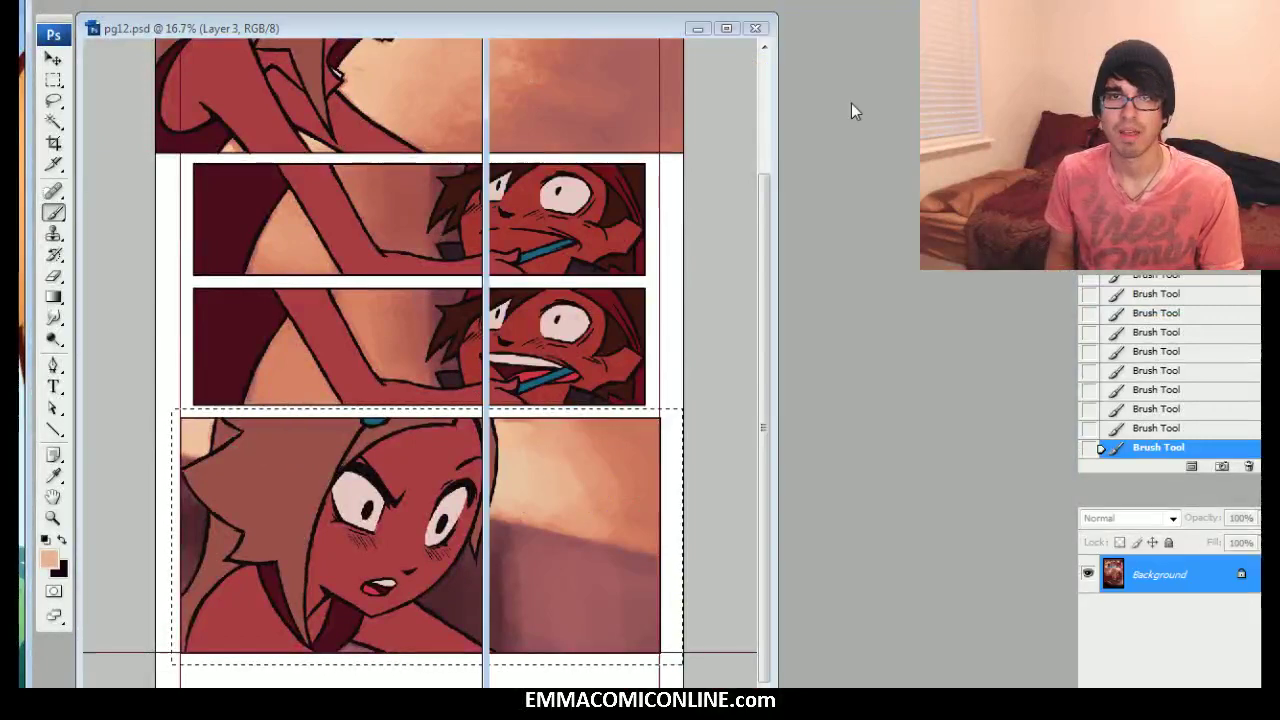
pyautogui.scroll(4, 596, 172)
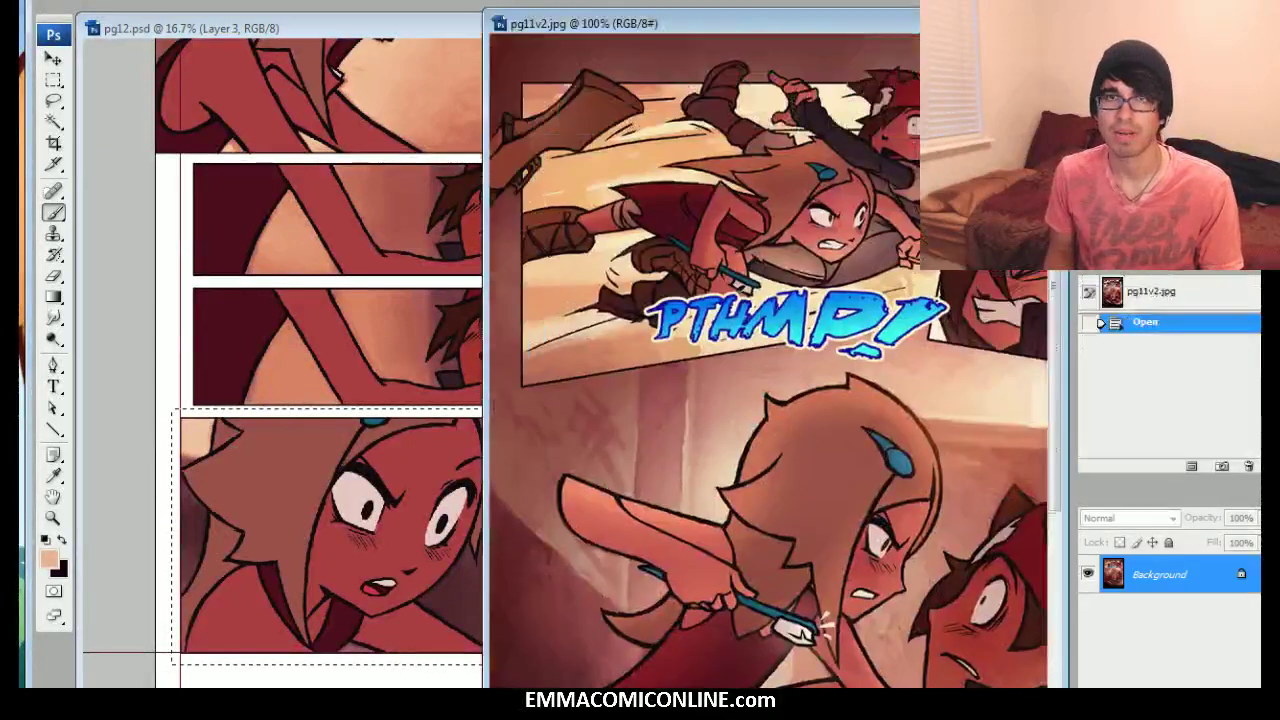
pyautogui.scroll(-1, 775, 360)
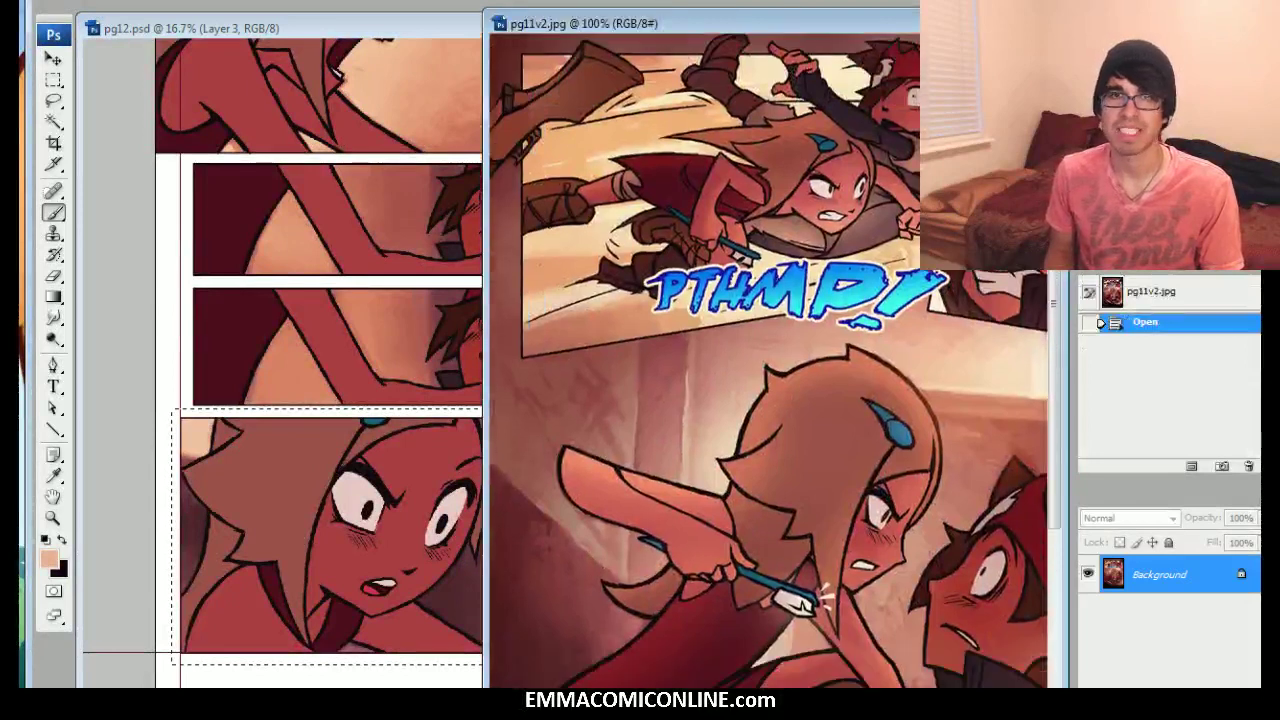
pyautogui.scroll(-1, 775, 360)
pyautogui.click(411, 30)
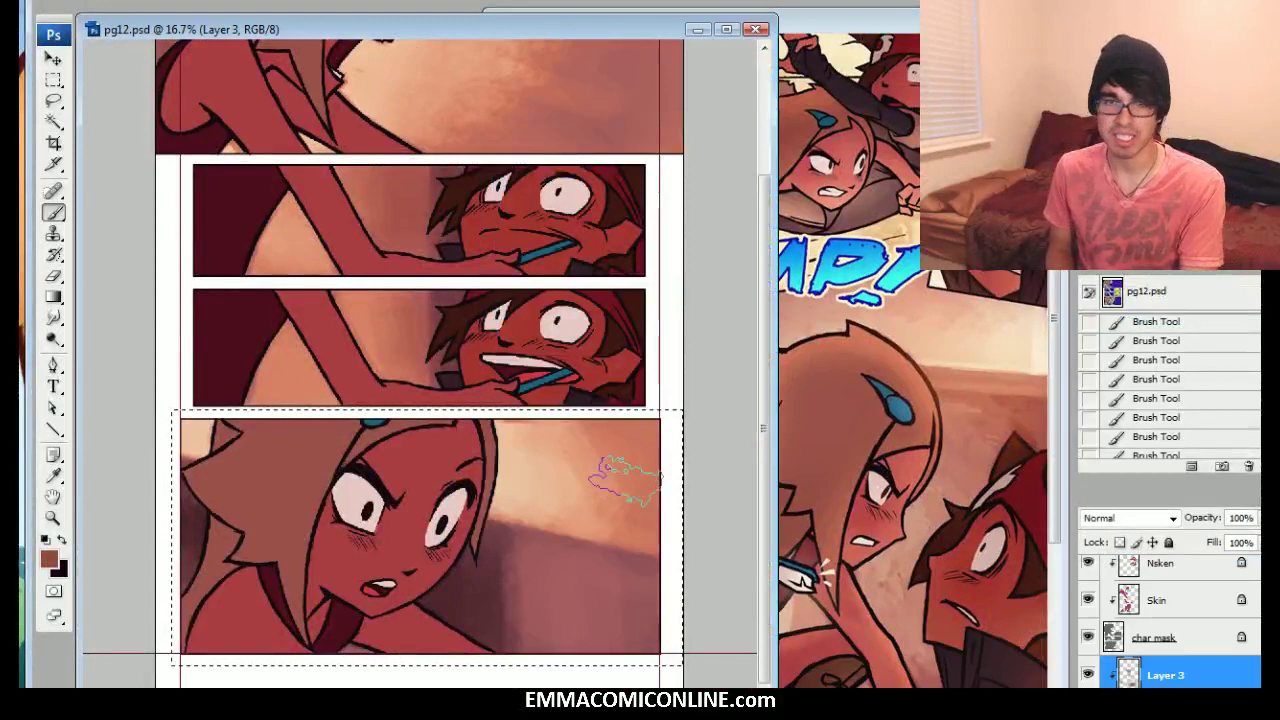
pyautogui.moveTo(630, 510); pyautogui.dragTo(648, 520)
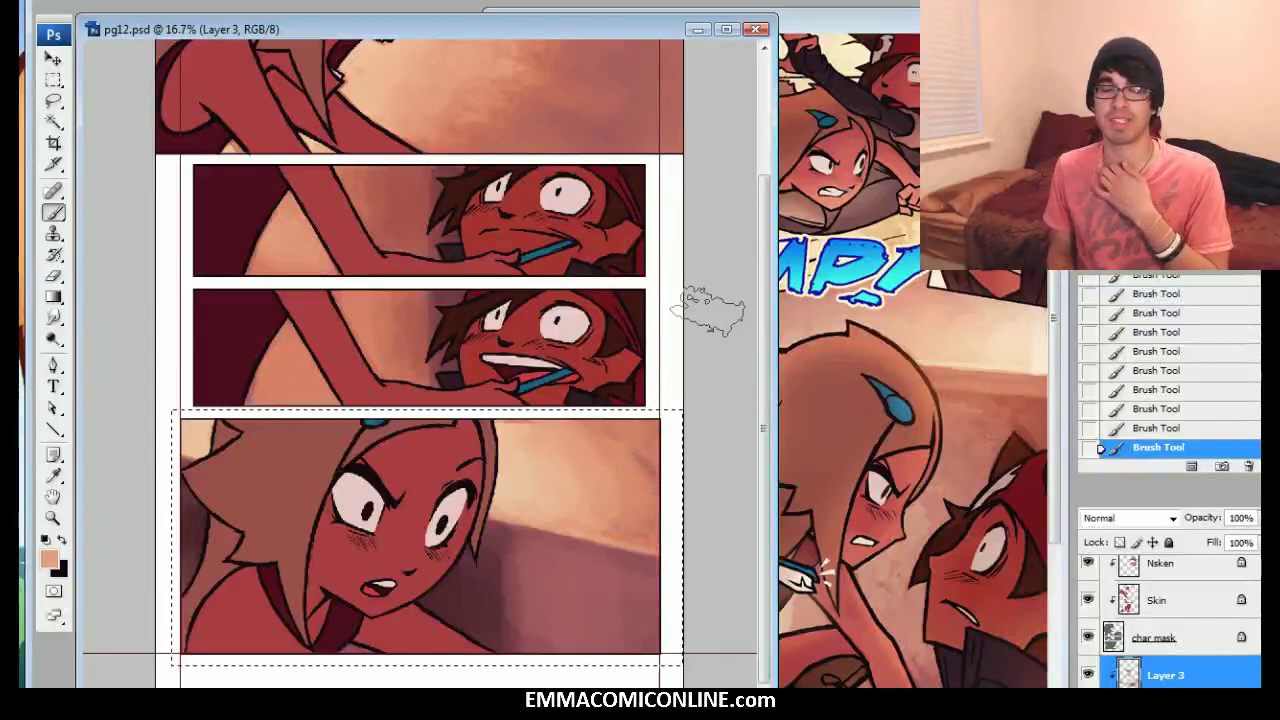
# Sample a dark brown from pg11v2.jpg's shadows and deepen the bottom panel's wall beside the woman's face, working in dusty pink and maroon
pyautogui.click(910, 22)
pyautogui.scroll(-2, 604, 535)
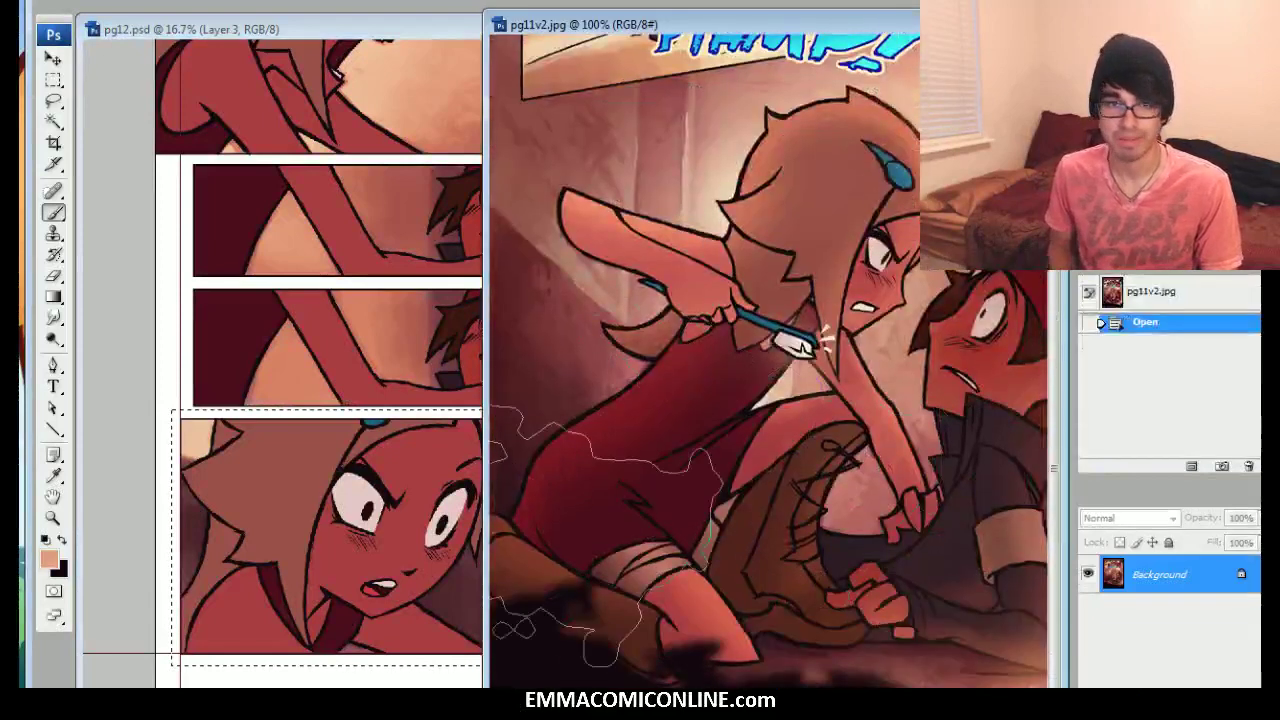
pyautogui.click(417, 38)
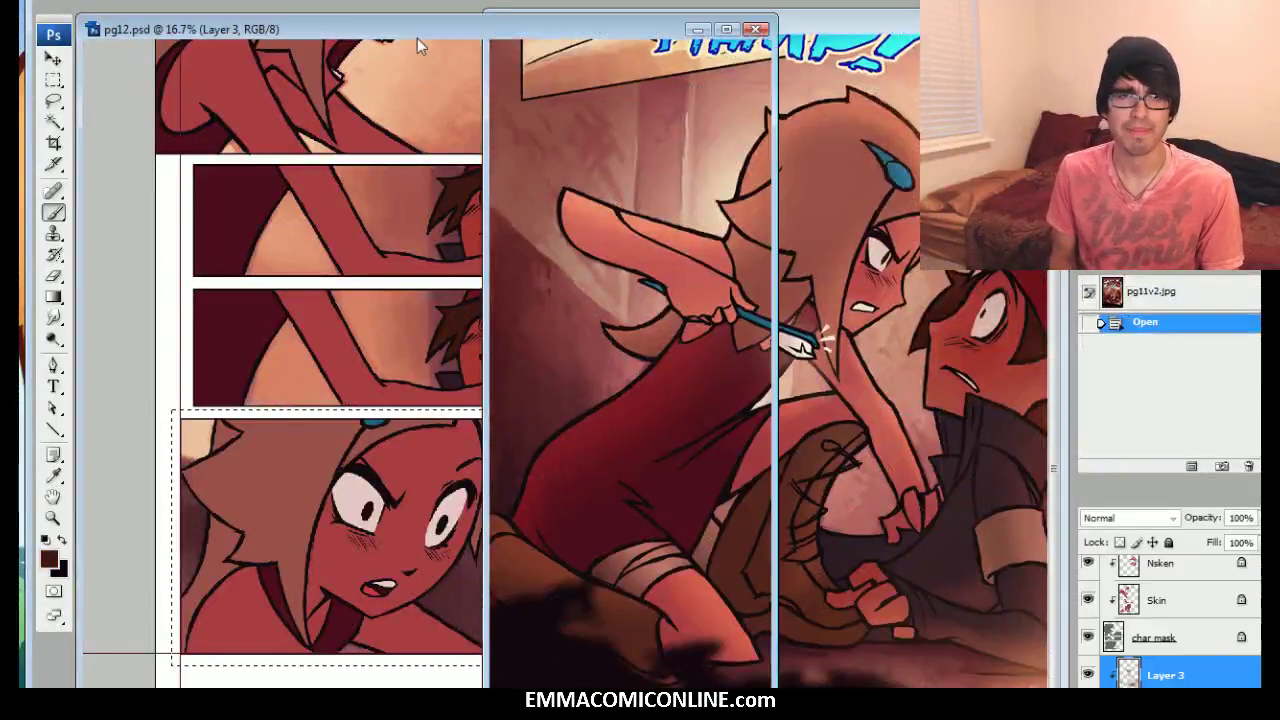
pyautogui.moveTo(425, 580); pyautogui.dragTo(405, 572)
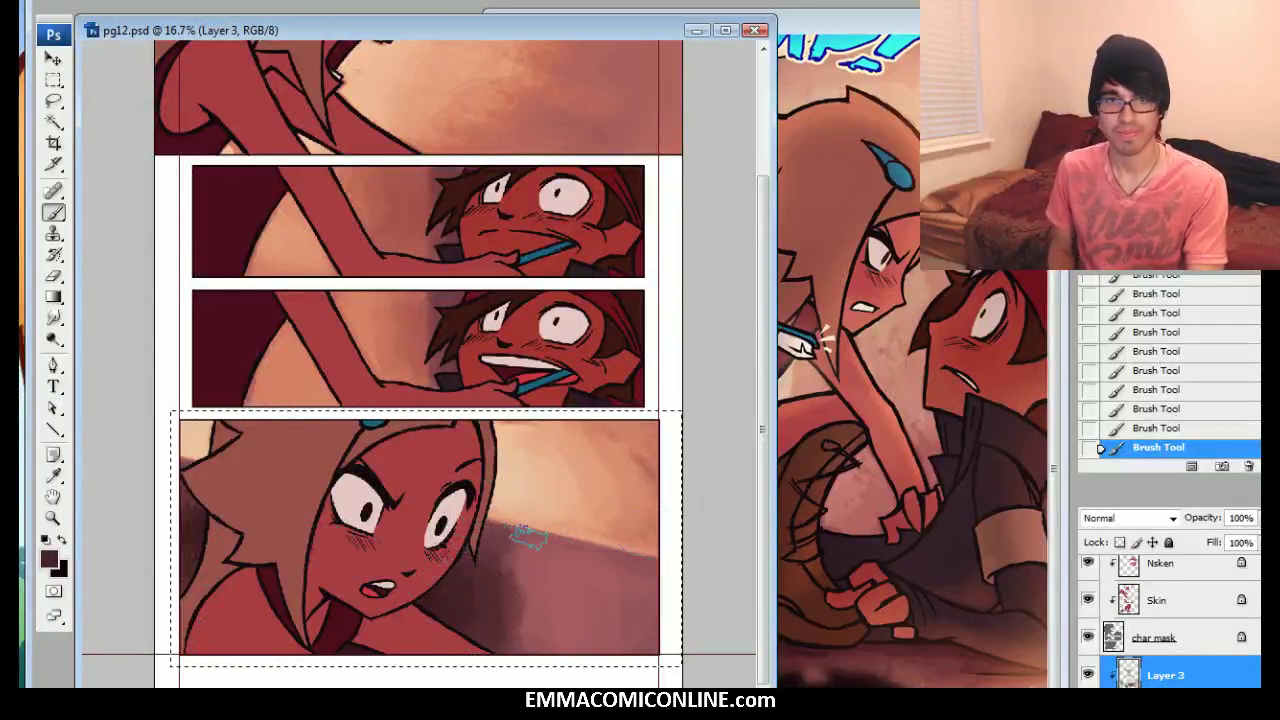
pyautogui.keyDown('alt'); pyautogui.click(563, 565); pyautogui.keyUp('alt')
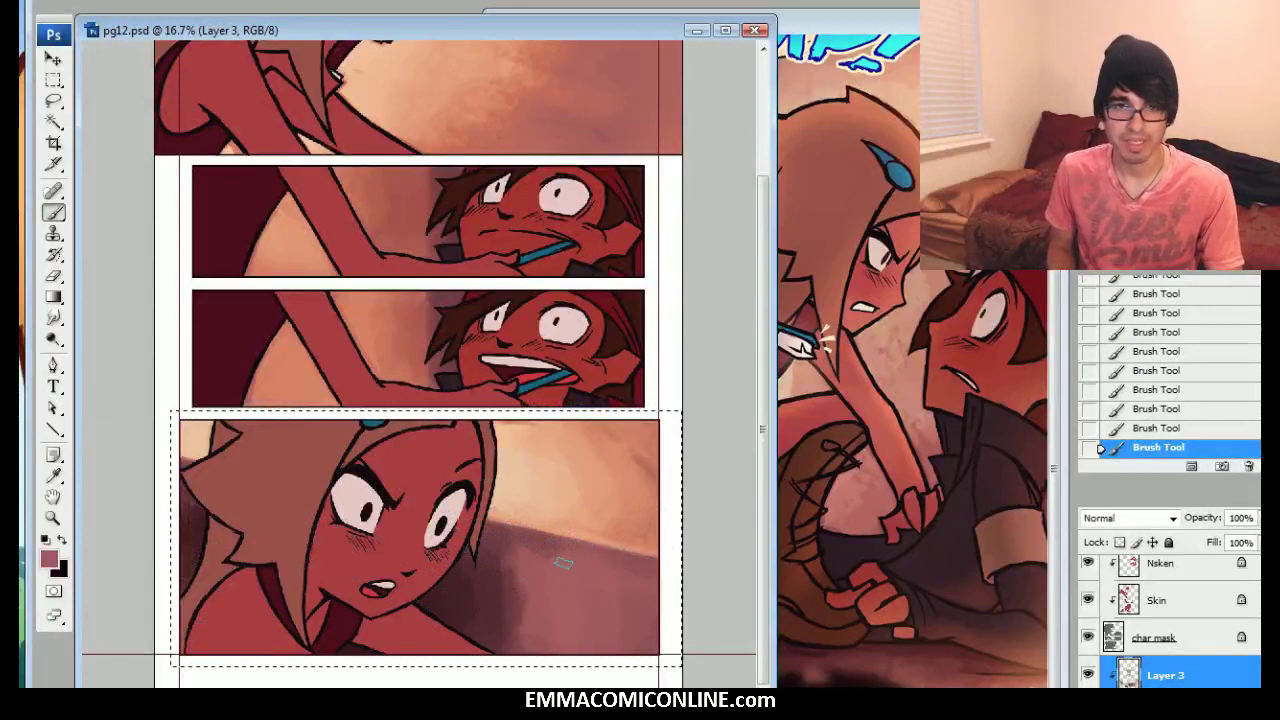
pyautogui.keyDown('alt'); pyautogui.click(506, 595); pyautogui.keyUp('alt')
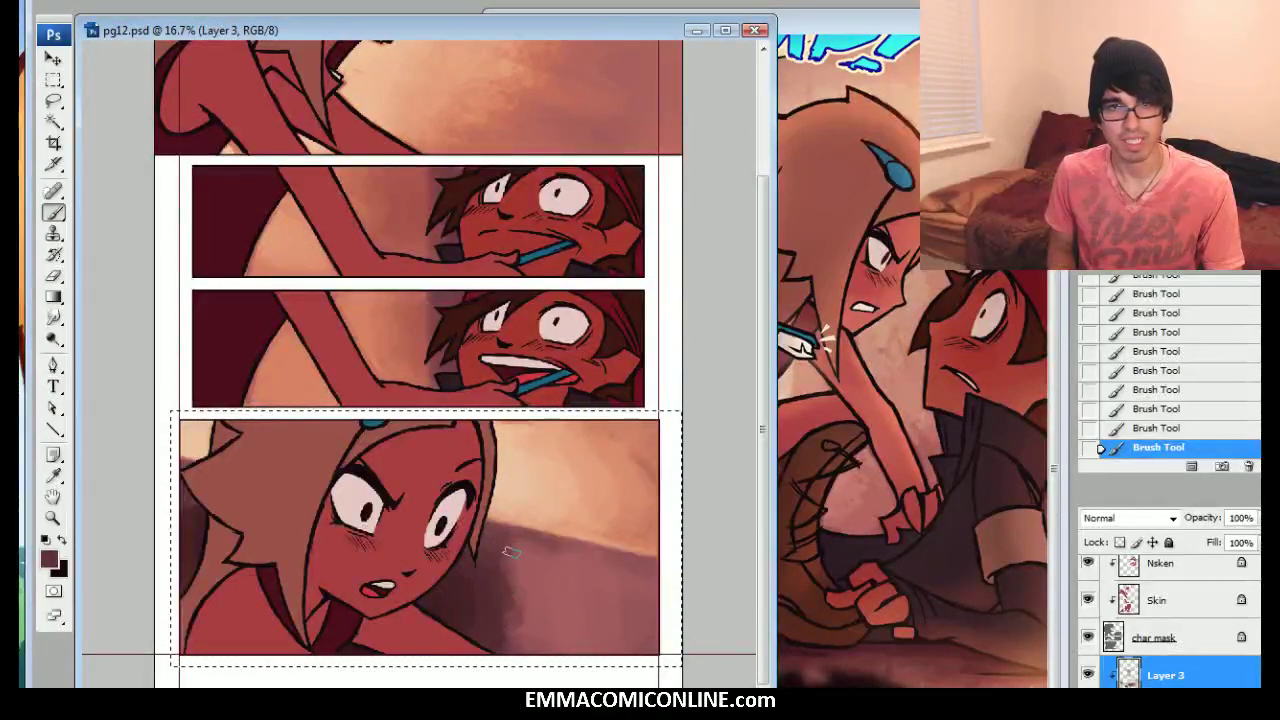
# Blend maroon and dusty pink along the shadow edge on the bottom panel's wall, checking against pg11v2.jpg
pyautogui.click(895, 160)
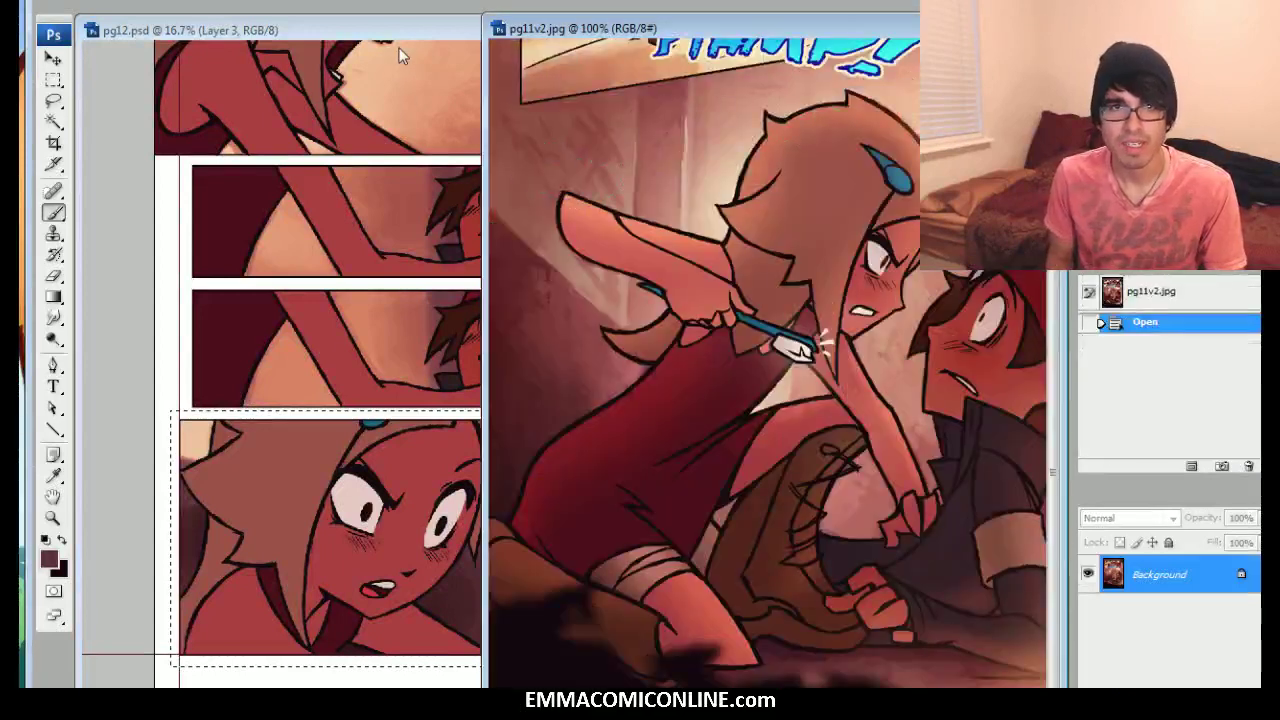
pyautogui.hotkey('ctrl', 'Tab')
pyautogui.moveTo(522, 566); pyautogui.dragTo(532, 572)
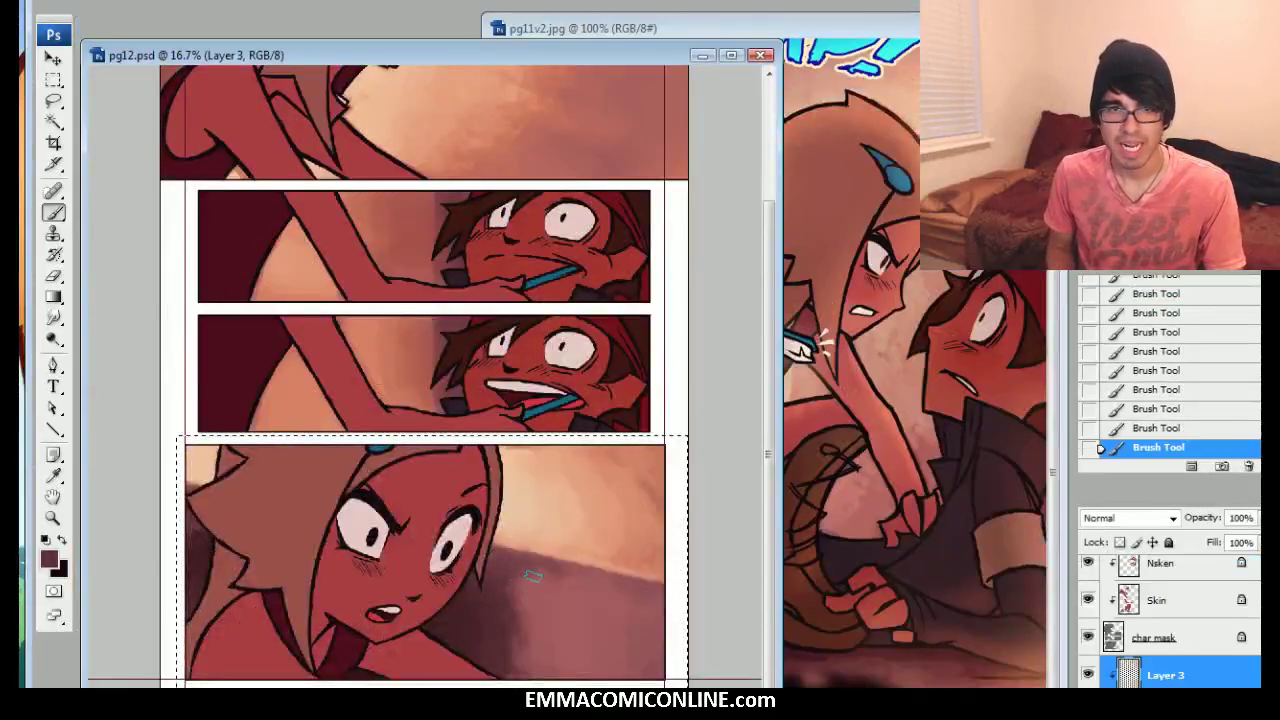
pyautogui.keyDown('alt'); pyautogui.click(557, 585); pyautogui.keyUp('alt')
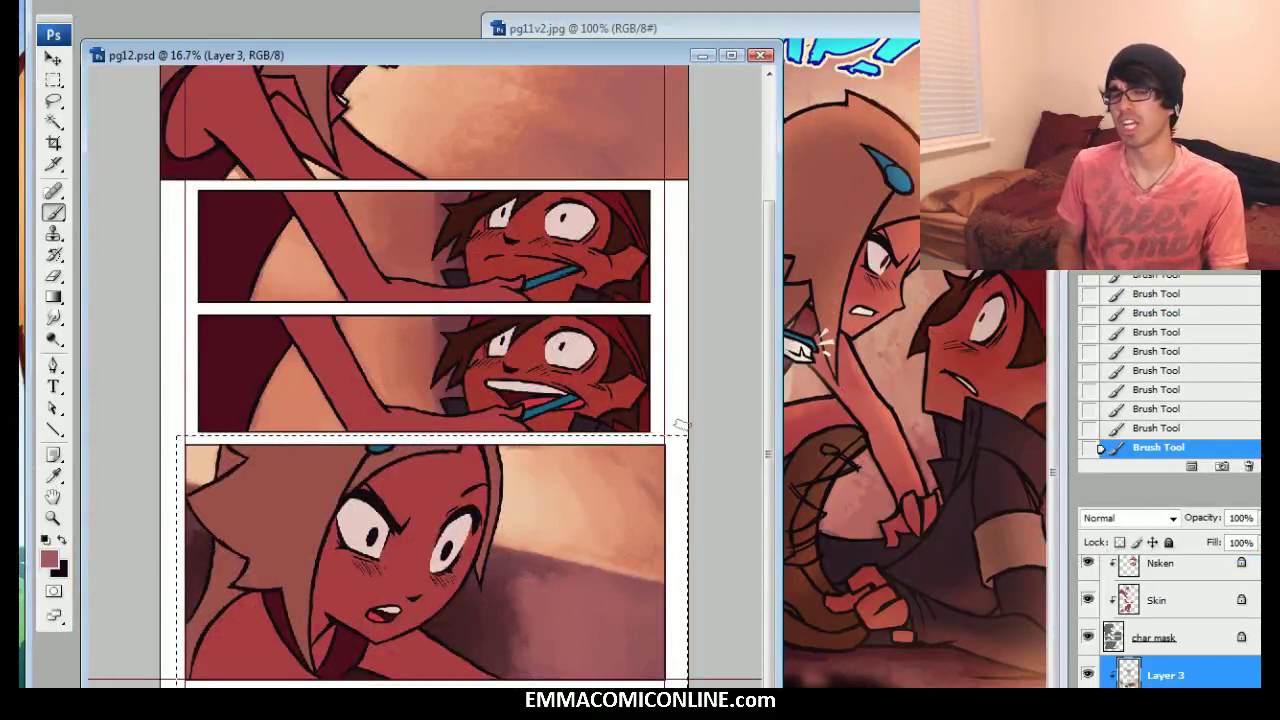
pyautogui.keyDown('alt'); pyautogui.click(555, 589); pyautogui.keyUp('alt')
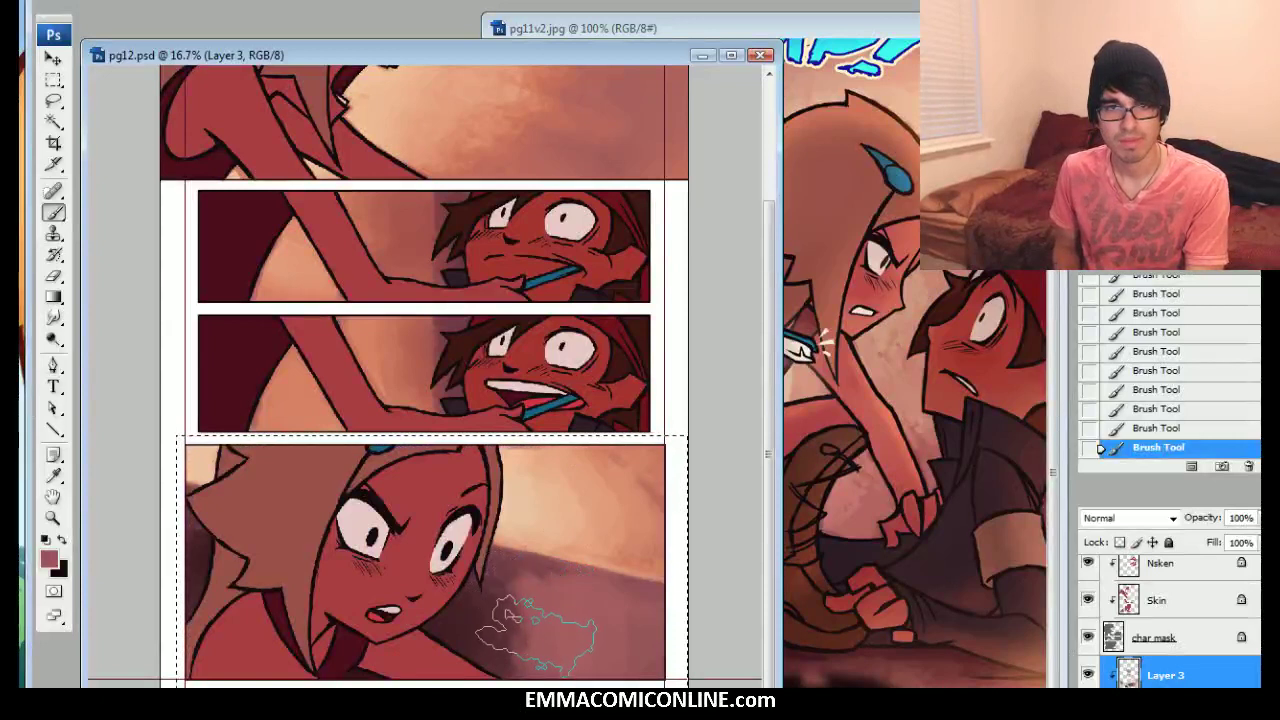
# Sample a very dark maroon from the shadows around the boy in pg11v2.jpg and return to pg12.psd's middle panels
pyautogui.scroll(3, 424, 376)
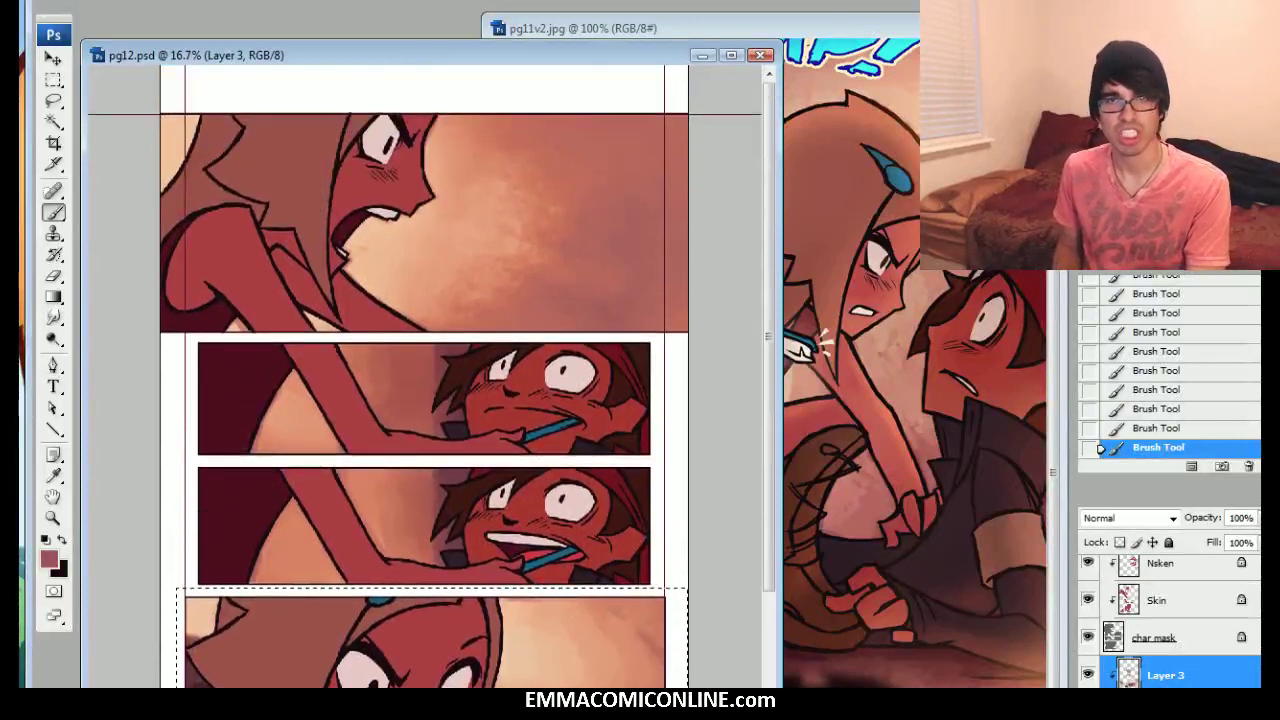
pyautogui.hotkey('ctrl', 'Tab')
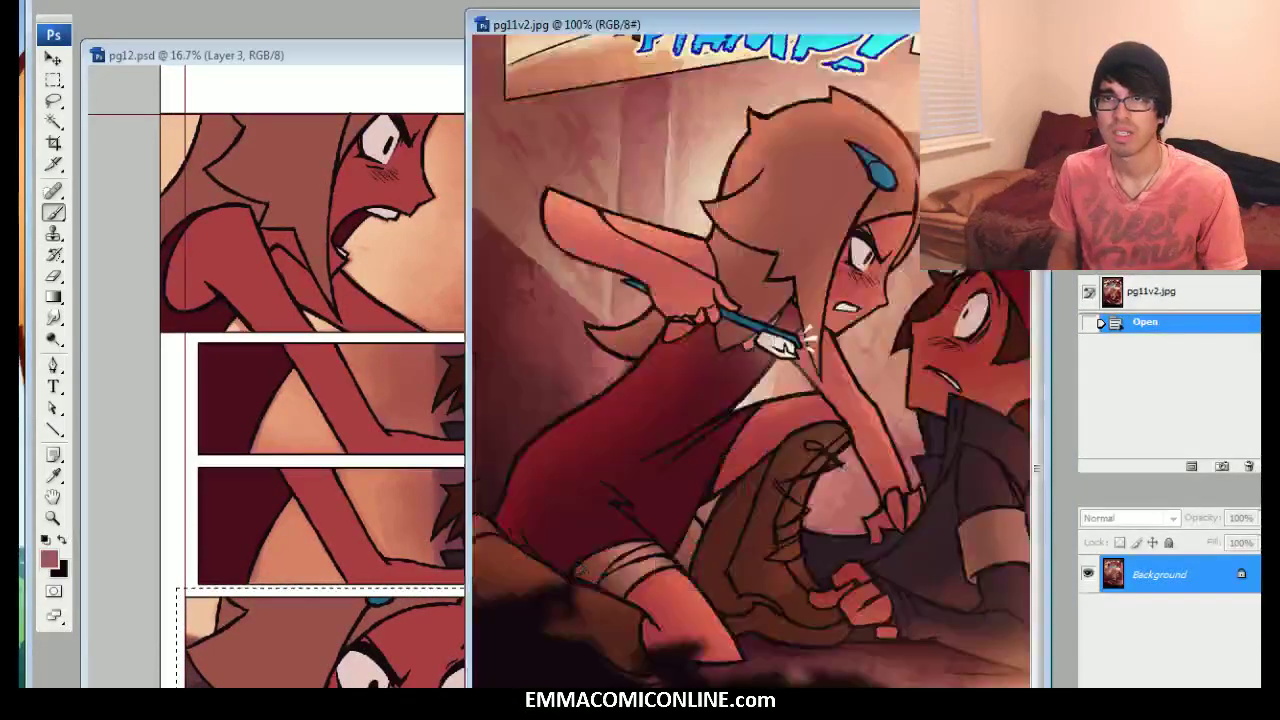
pyautogui.moveTo(1038, 435); pyautogui.dragTo(968, 393)
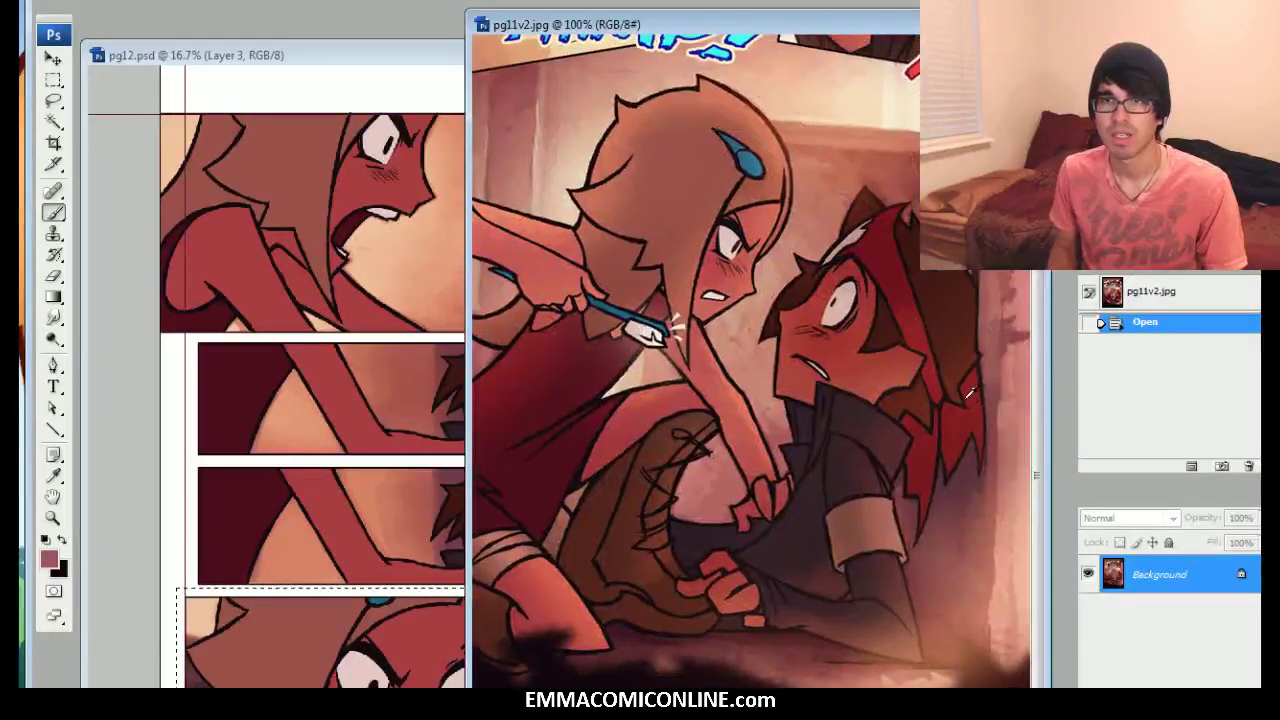
pyautogui.click(404, 57)
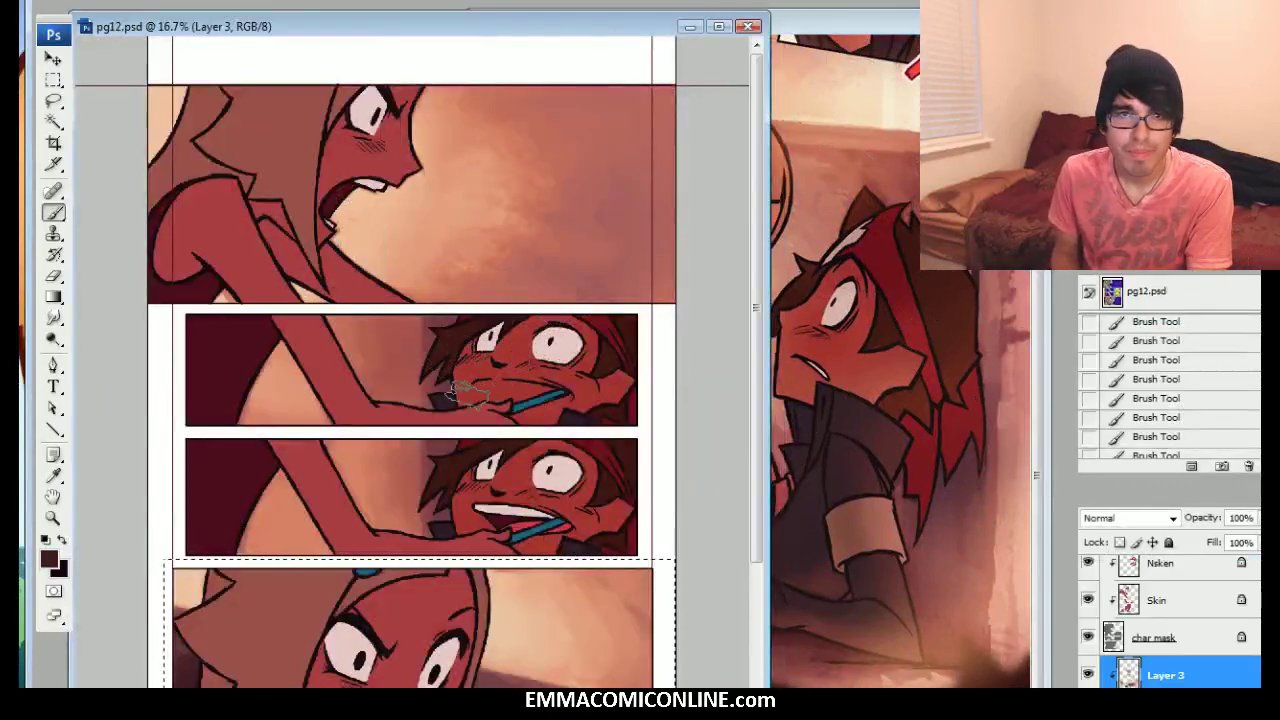
pyautogui.click(466, 395)
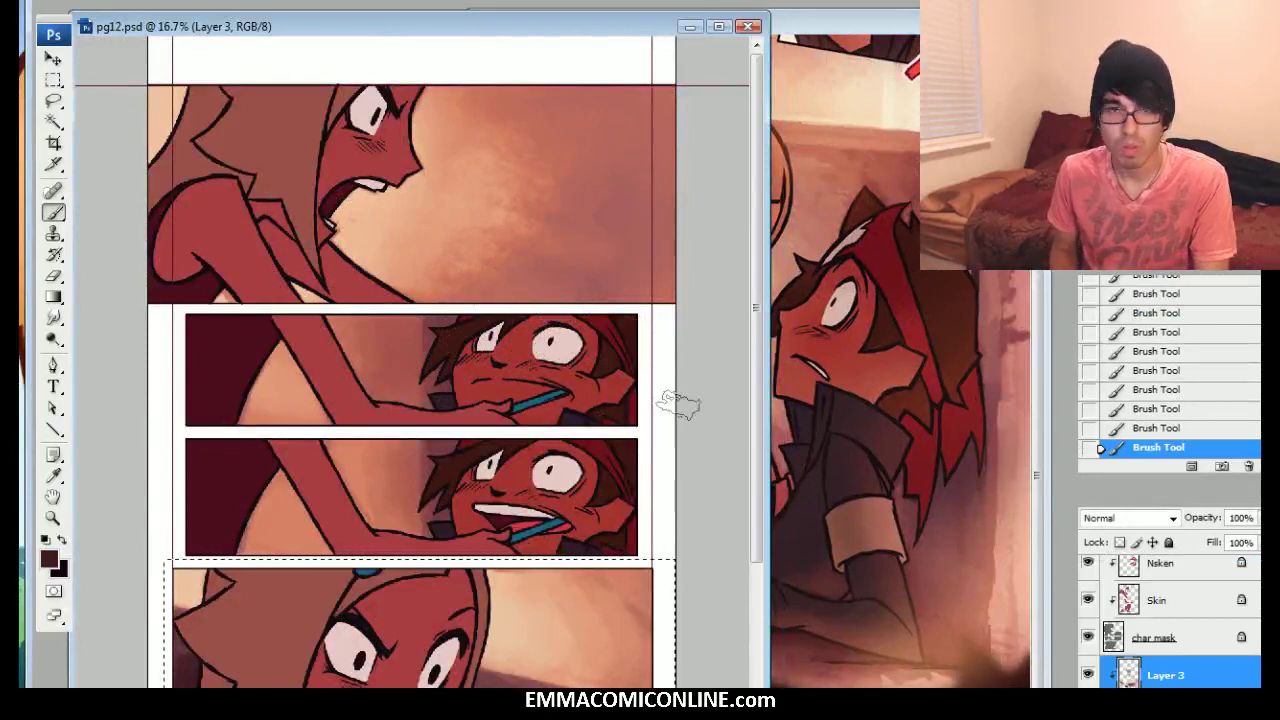
# Replace the selection with one around both middle panels and brush dark maroon into the wall behind the boy's hair
pyautogui.press('m')
pyautogui.click(573, 376)
pyautogui.moveTo(530, 452); pyautogui.dragTo(656, 565)
pyautogui.press('b')
pyautogui.moveTo(444, 404)
pyautogui.mouseDown()
pyautogui.moveTo(445, 332)
pyautogui.moveTo(463, 309)
pyautogui.moveTo(493, 418)
pyautogui.mouseUp()
pyautogui.moveTo(467, 501); pyautogui.dragTo(455, 458)
pyautogui.moveTo(465, 460)
pyautogui.mouseDown()
pyautogui.moveTo(443, 455)
pyautogui.moveTo(458, 462)
pyautogui.mouseUp()
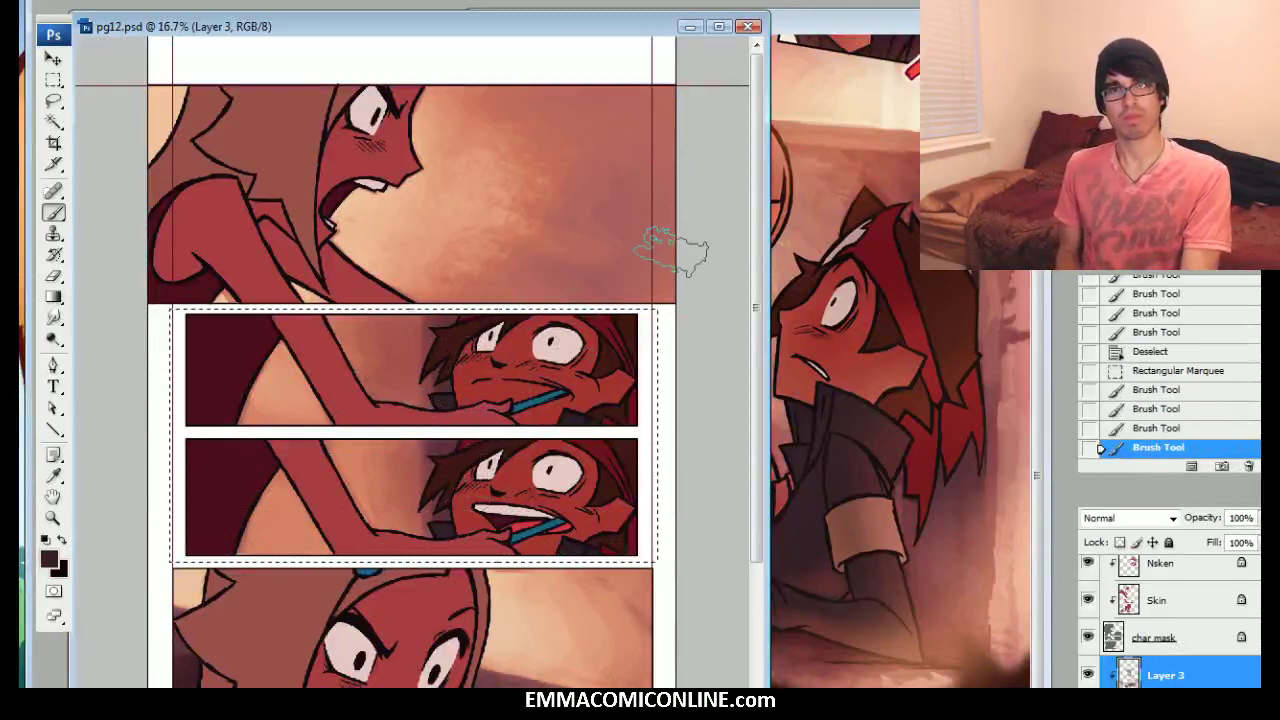
# Replace the selection with a rectangular one around the whole top panel
pyautogui.press('m')
pyautogui.click(586, 163)
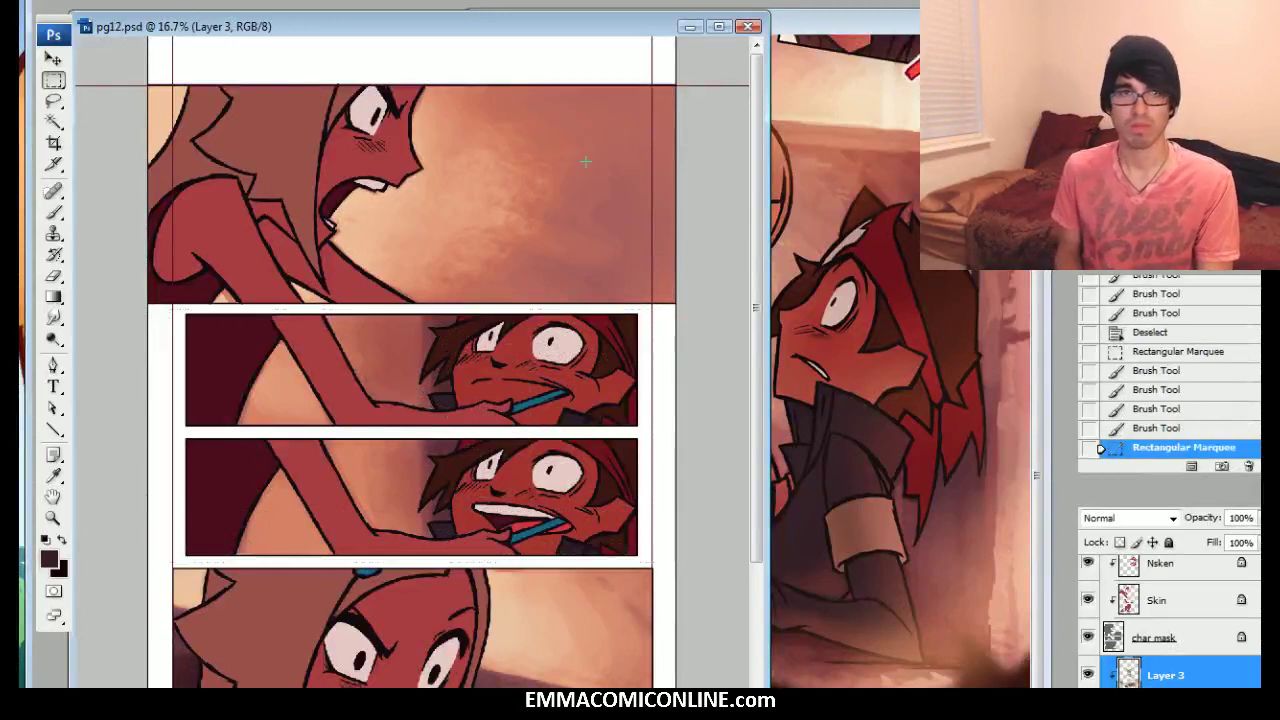
pyautogui.moveTo(160, 288); pyautogui.dragTo(109, 308)
# Merge Layer 3, the gradient map and Layer 2 into a single background layer
pyautogui.scroll(-1, 1166, 620)
pyautogui.scroll(-2, 1220, 630)
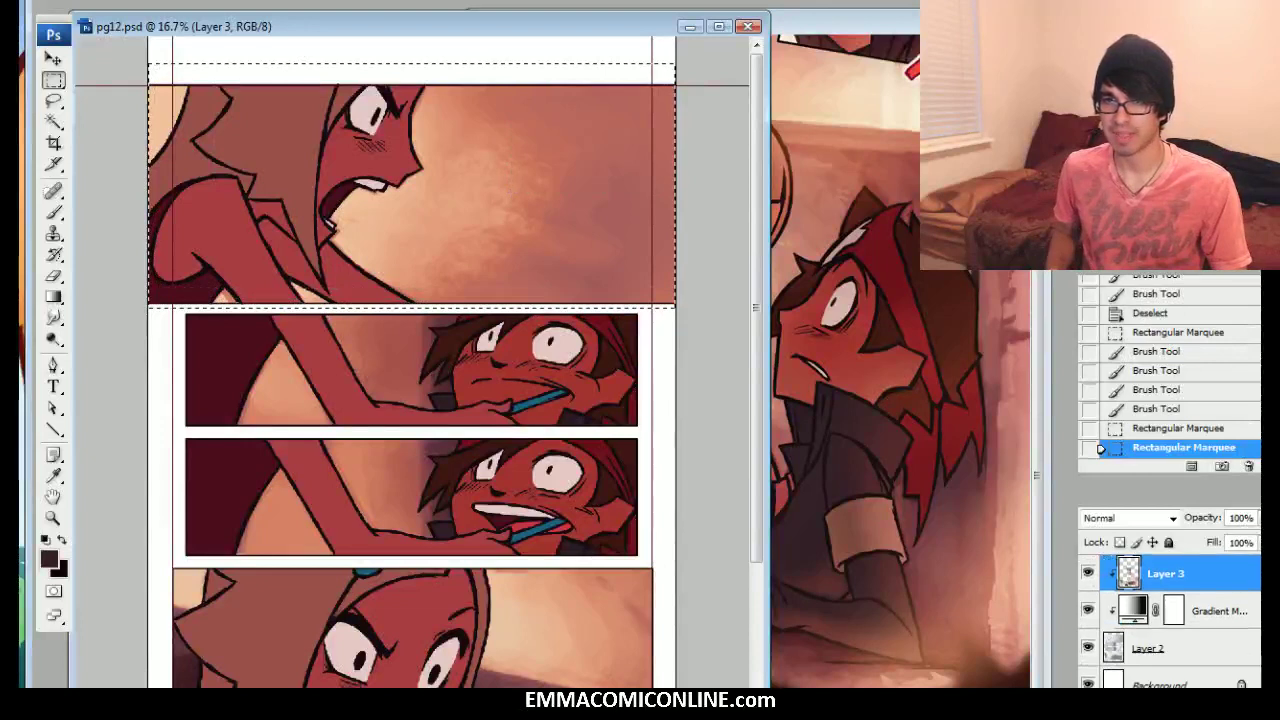
pyautogui.keyDown('shift'); pyautogui.click(1220, 645); pyautogui.keyUp('shift')
pyautogui.hotkey('ctrl', 'e')
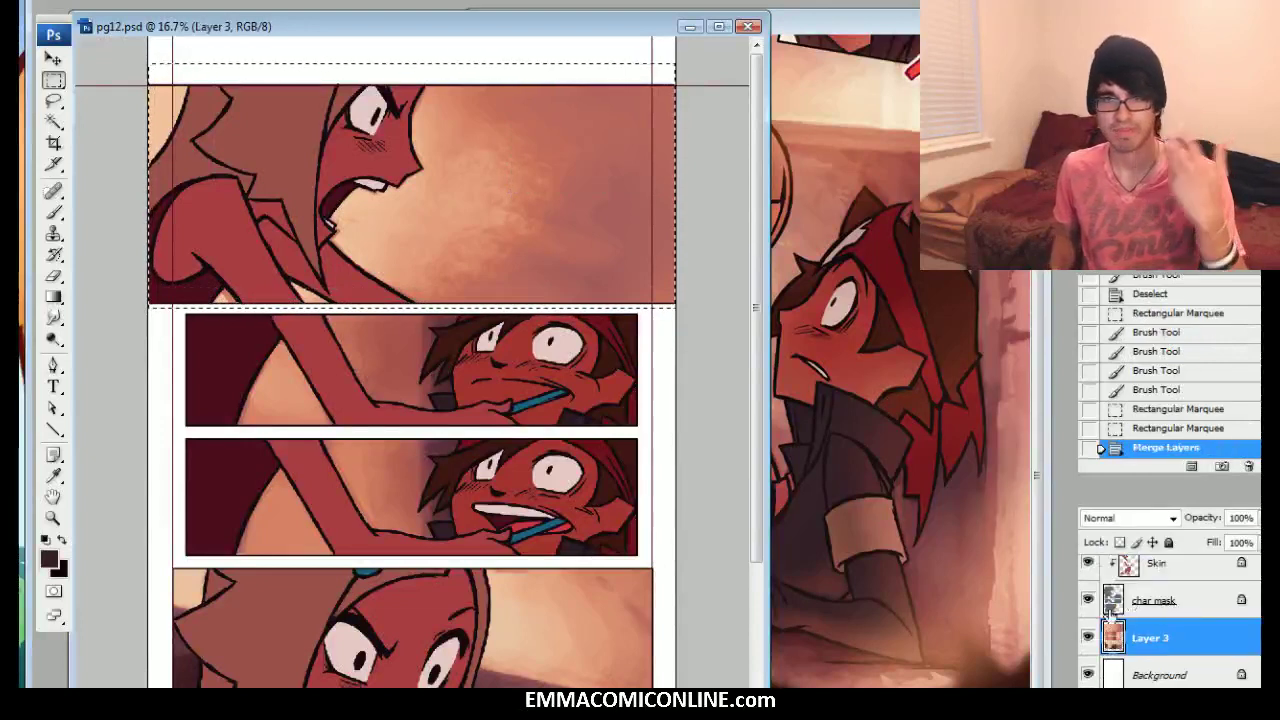
# Brighten the top panel's background with a Brightness/Contrast adjustment
pyautogui.click(123, 1)
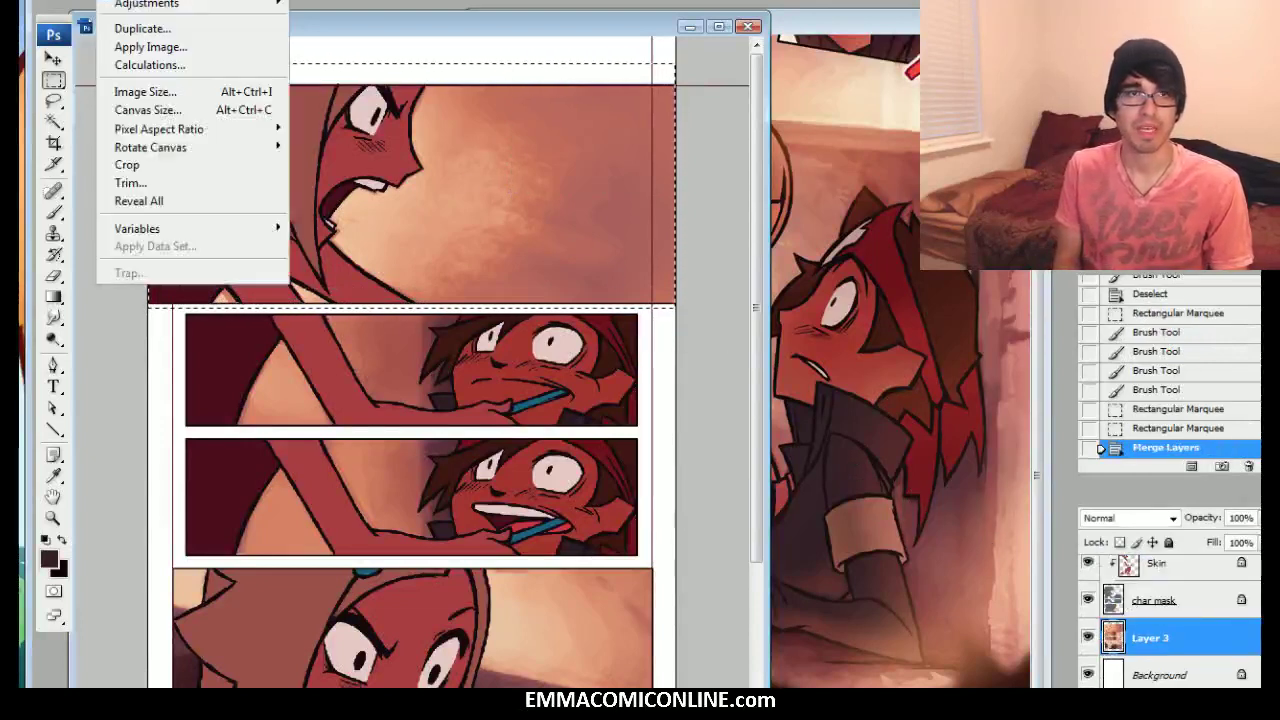
pyautogui.moveTo(142, 8)
pyautogui.click(378, 114)
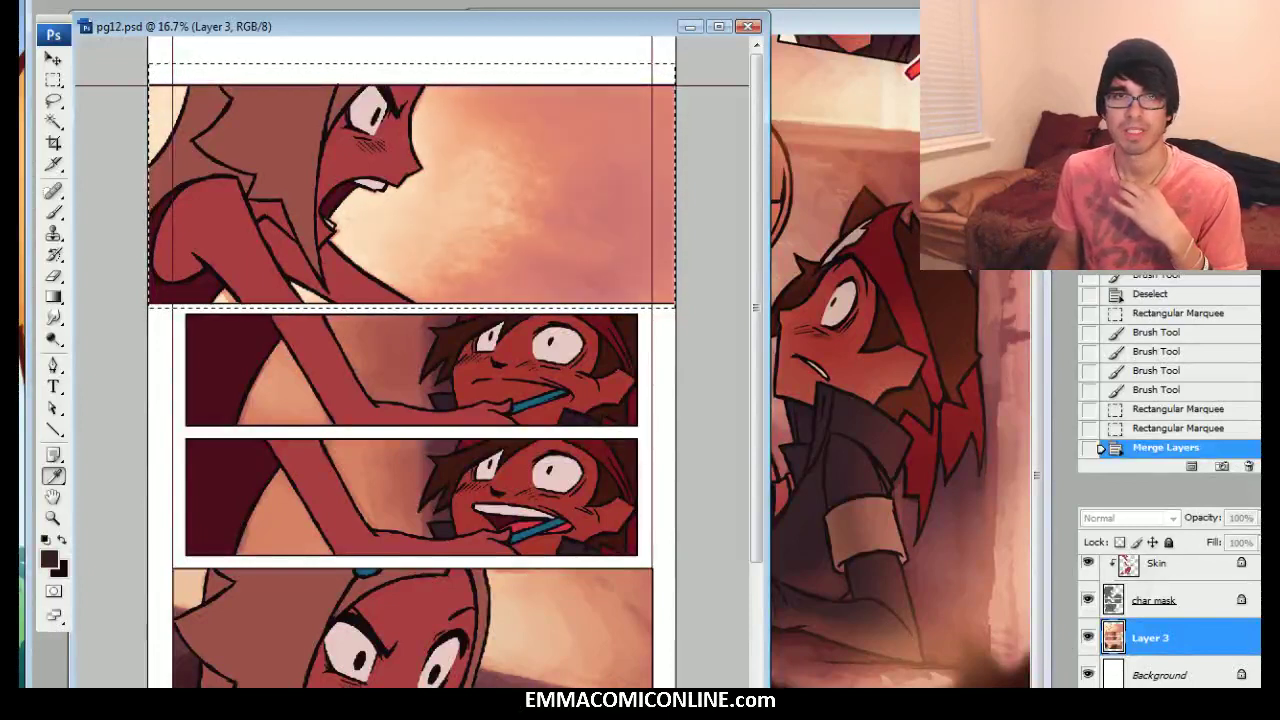
pyautogui.press('Return')
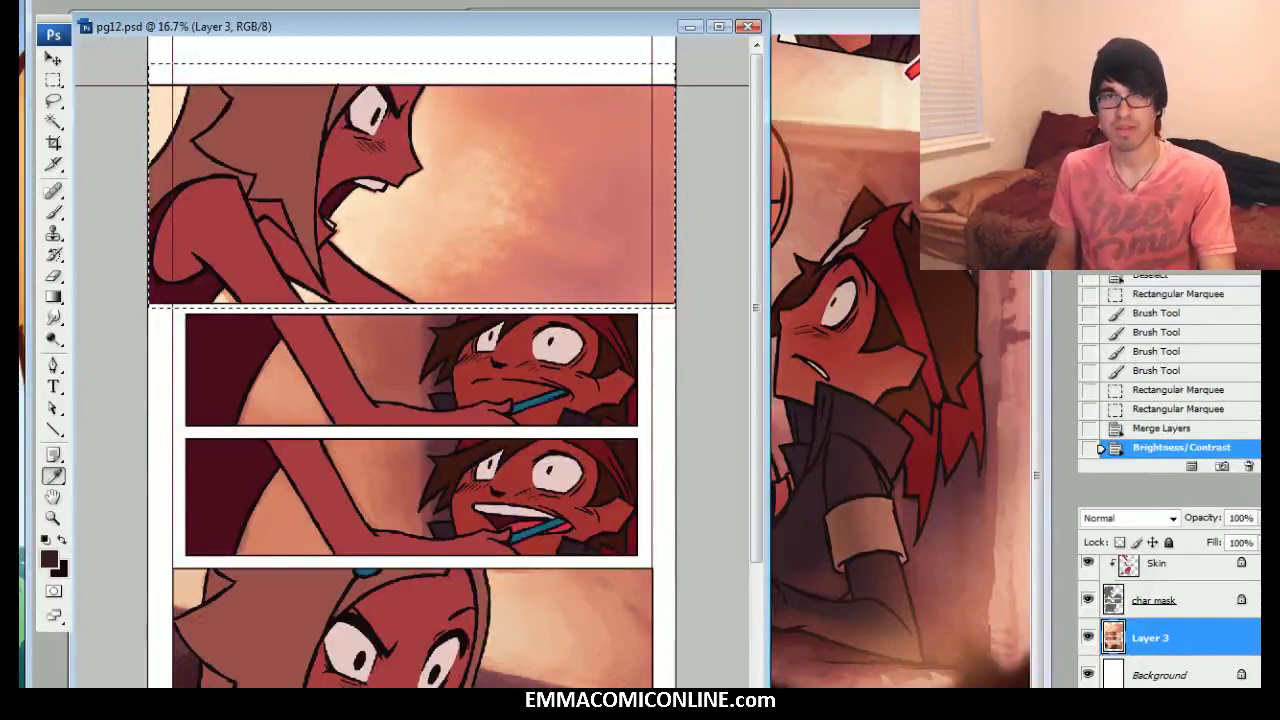
# Increase the saturation of the top panel's background with a Hue/Saturation adjustment
pyautogui.hotkey('ctrl', 'u')
pyautogui.press('Up')
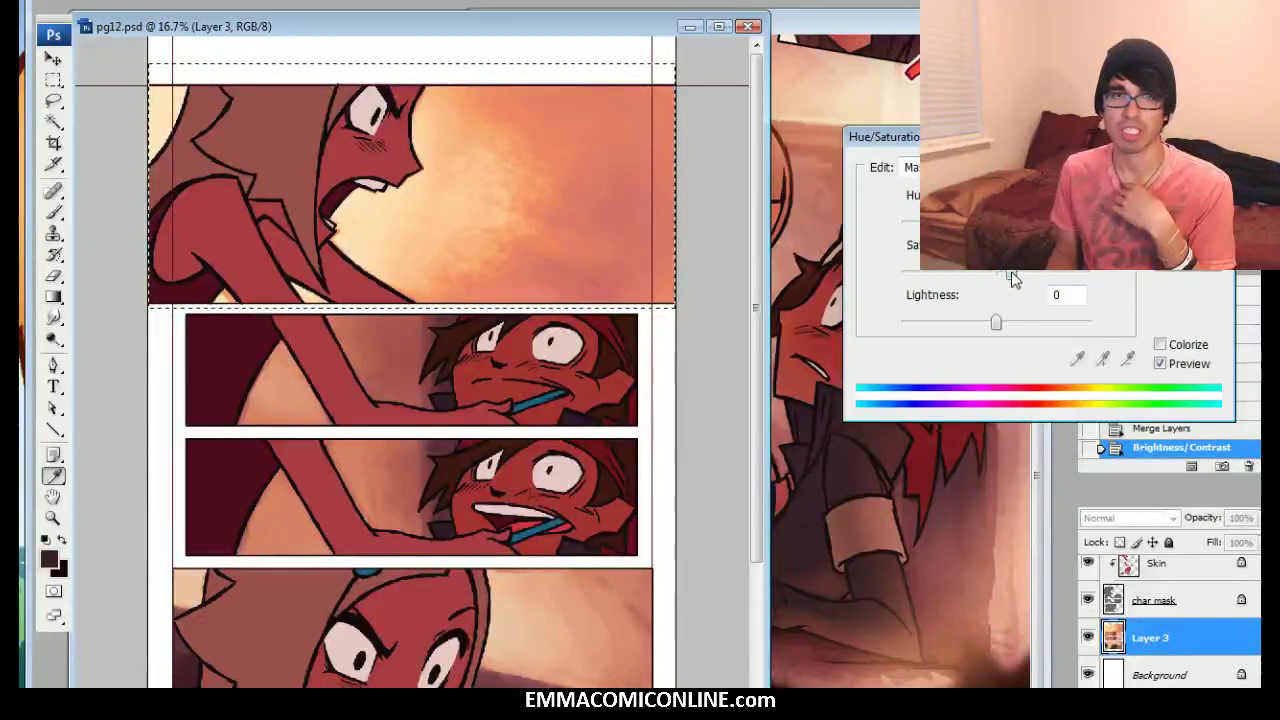
pyautogui.press('Return')
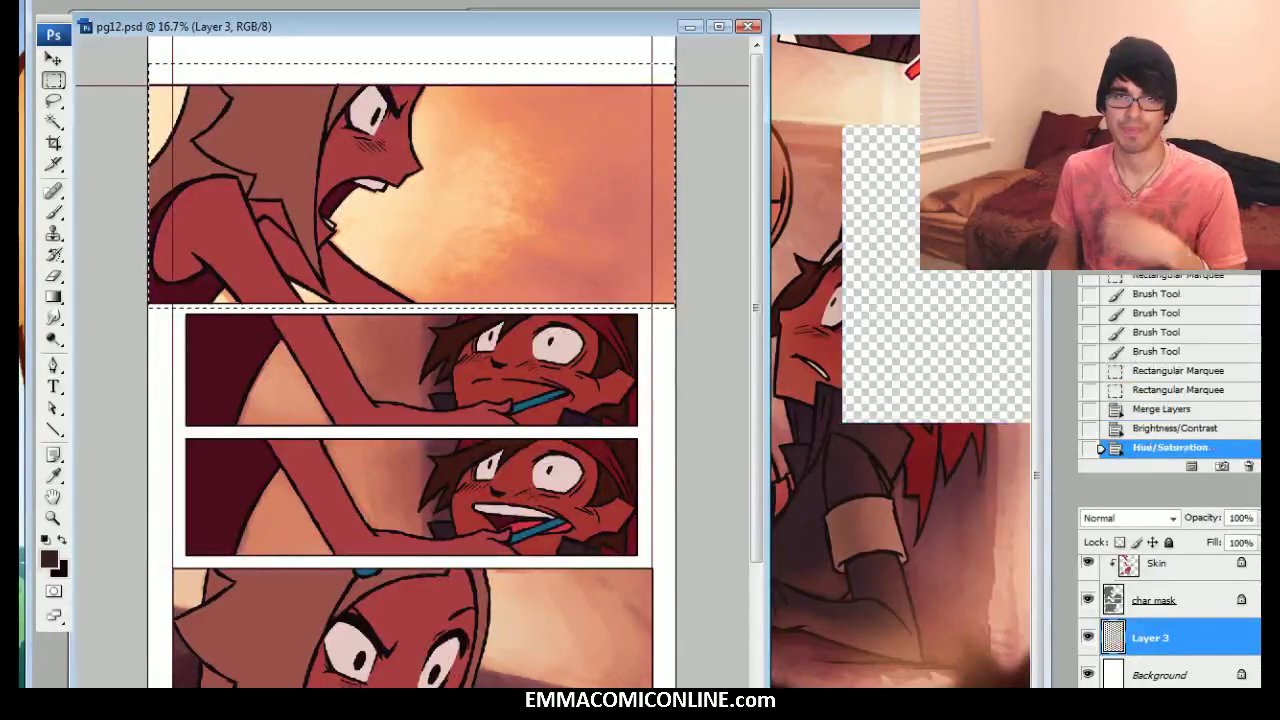
# Deselect the top panel and brush sampled pale cream into its background just below the face
pyautogui.hotkey('ctrl', 'd')
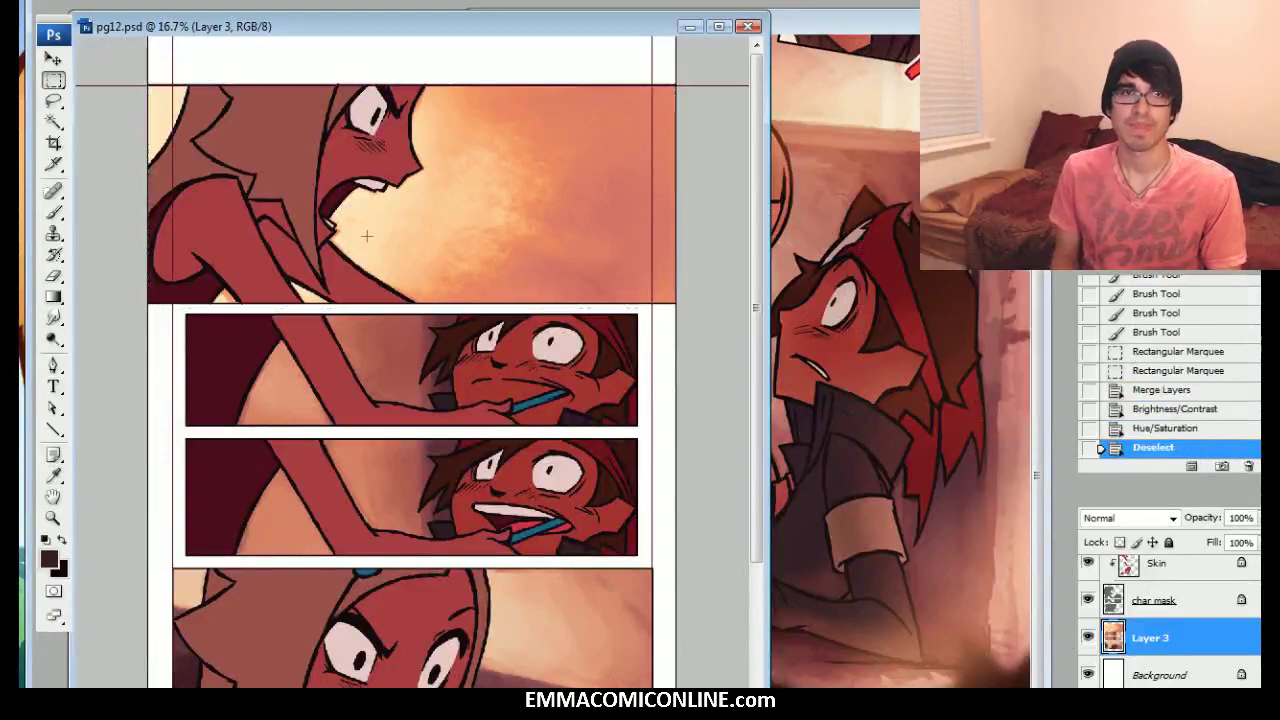
pyautogui.click(54, 212)
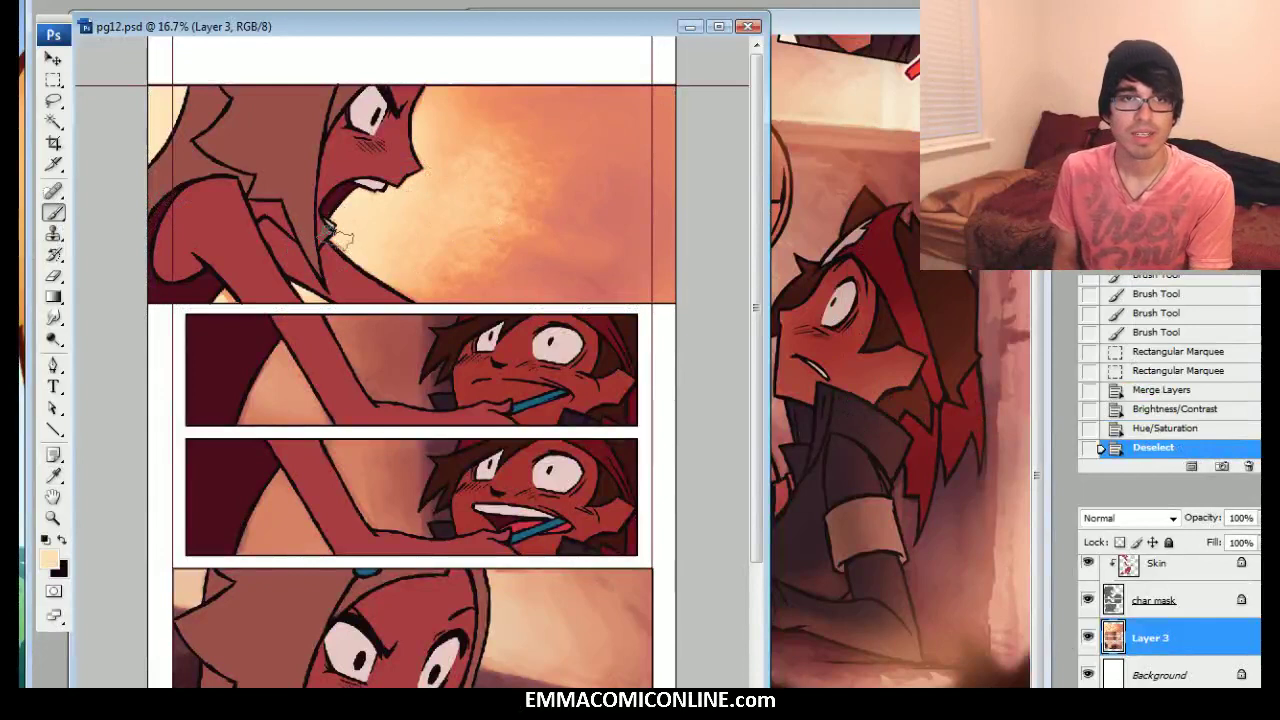
pyautogui.moveTo(340, 228); pyautogui.dragTo(410, 195)
pyautogui.moveTo(360, 205); pyautogui.dragTo(375, 200)
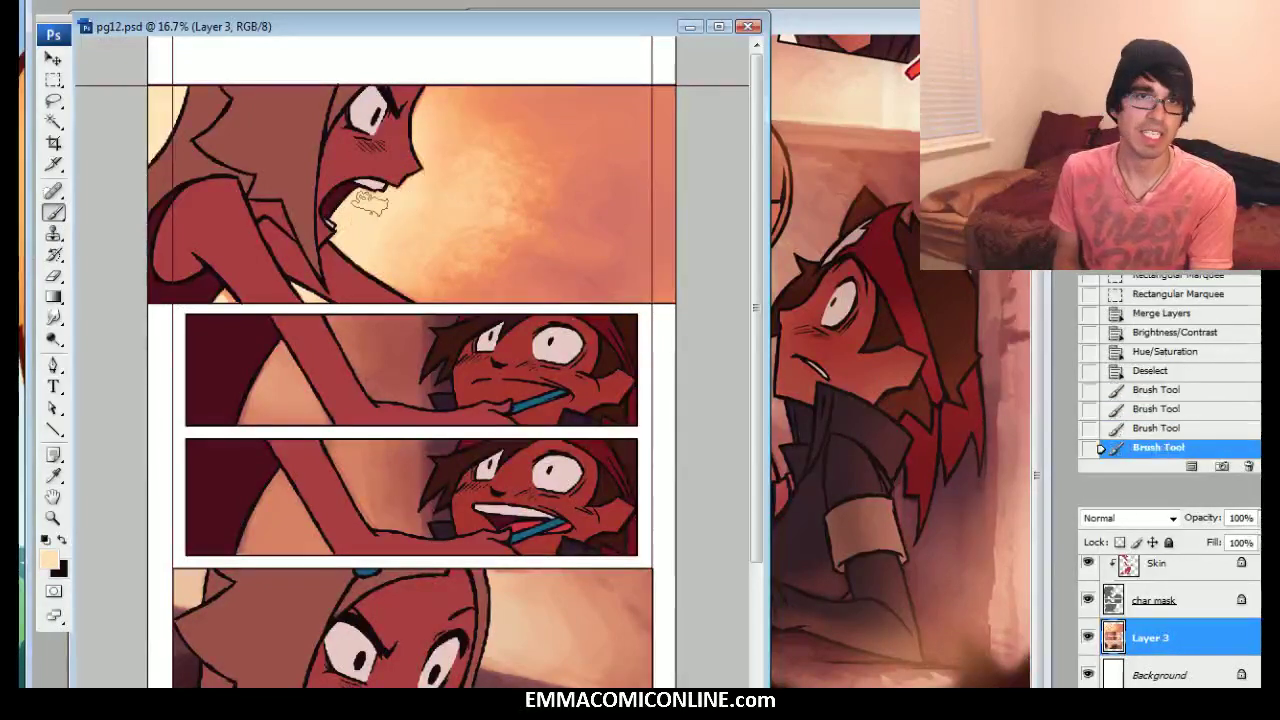
# Set the foreground colour to ffecd0 and paint highlights along the face profile in the top panel
pyautogui.click(48, 558)
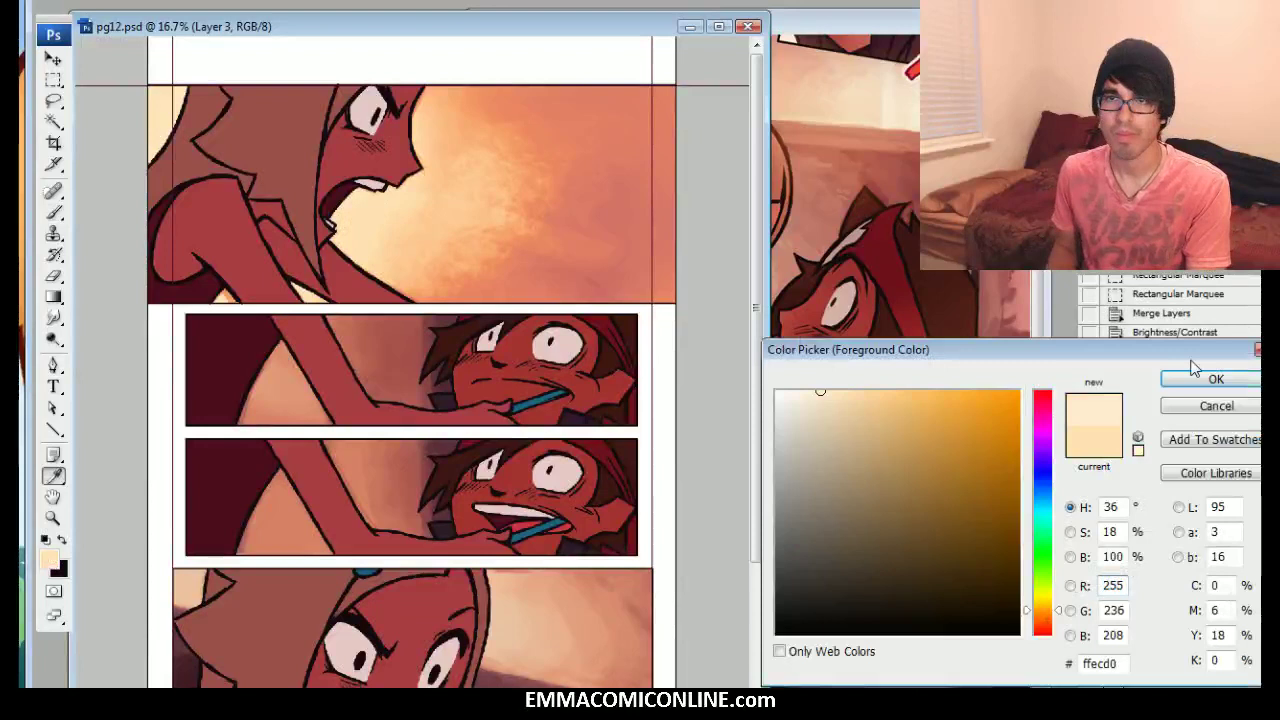
pyautogui.click(1196, 377)
pyautogui.click(358, 206)
pyautogui.click(385, 175)
pyautogui.click(409, 141)
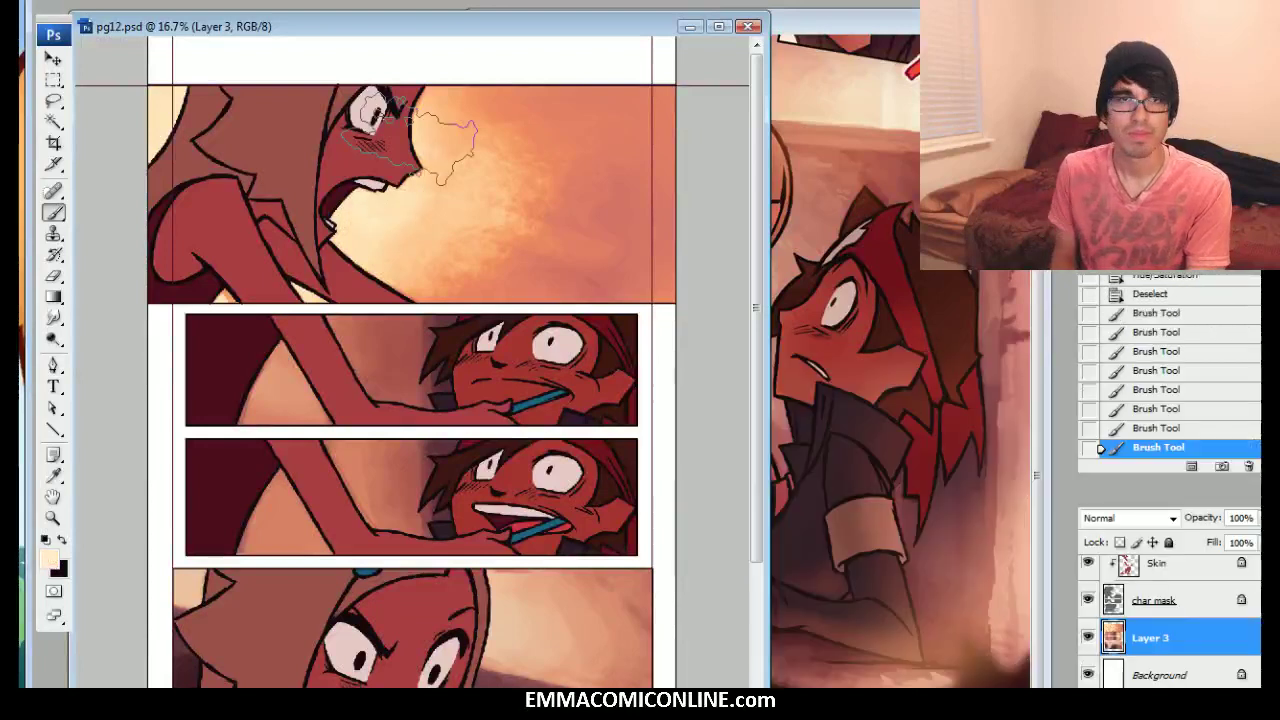
pyautogui.click(404, 115)
pyautogui.click(412, 87)
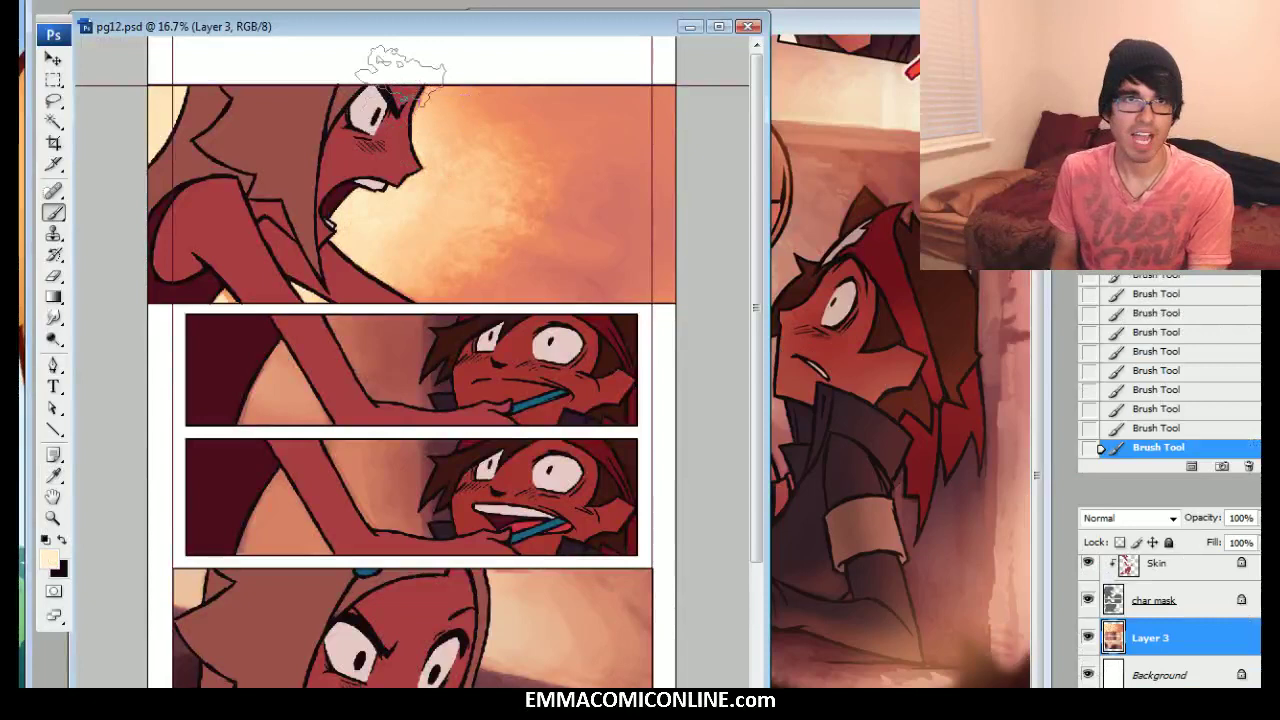
# Undo the last four strokes and repaint beside the forehead in sampled light orange with Layer 3's transparent pixels locked
pyautogui.press('[')
pyautogui.keyDown('alt'); pyautogui.click(440, 100); pyautogui.keyUp('alt')
pyautogui.click(428, 88)
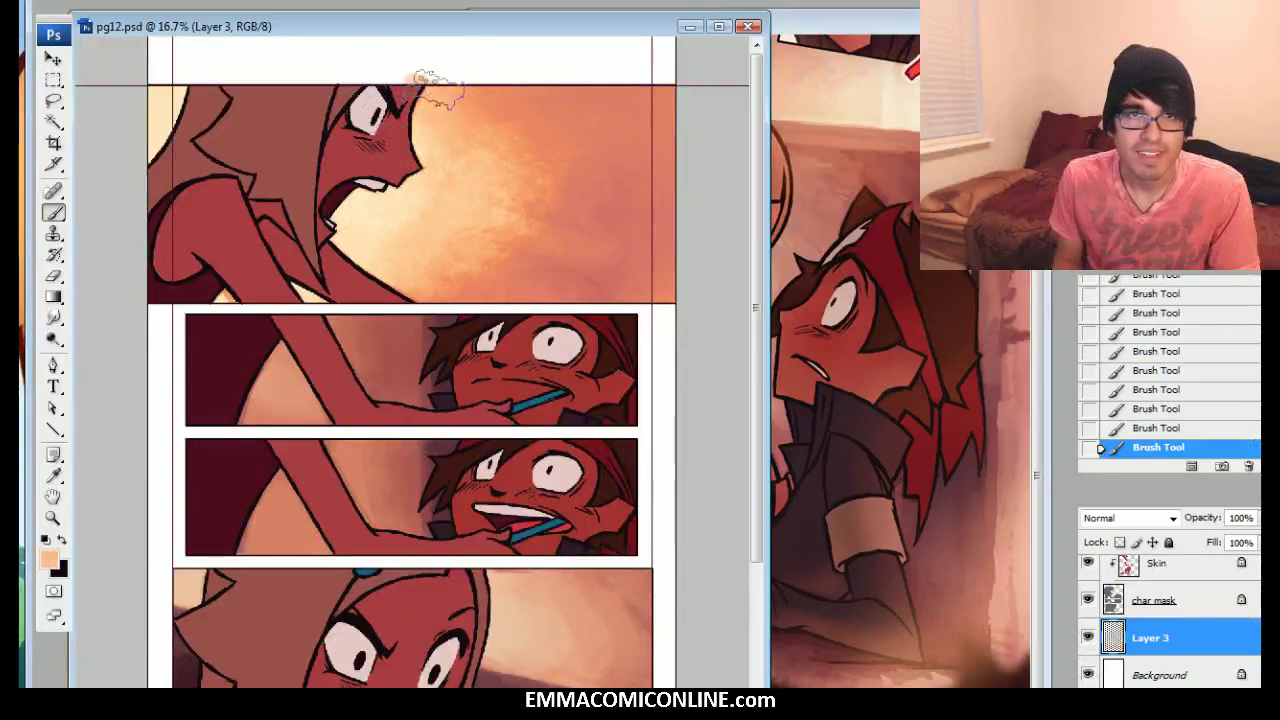
pyautogui.hotkey('ctrl', 'alt', 'z')
pyautogui.hotkey('ctrl', 'alt', 'z')
pyautogui.hotkey('ctrl', 'alt', 'z')
pyautogui.hotkey('ctrl', 'alt', 'z')
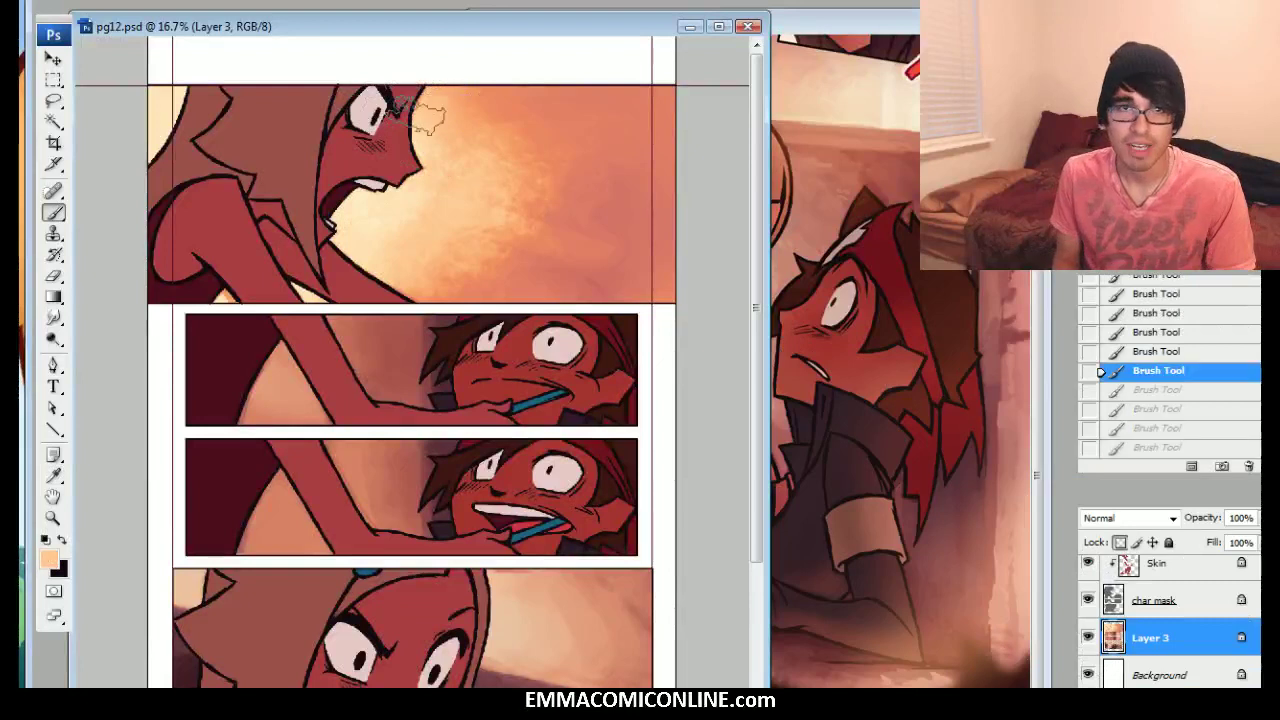
pyautogui.click(420, 118)
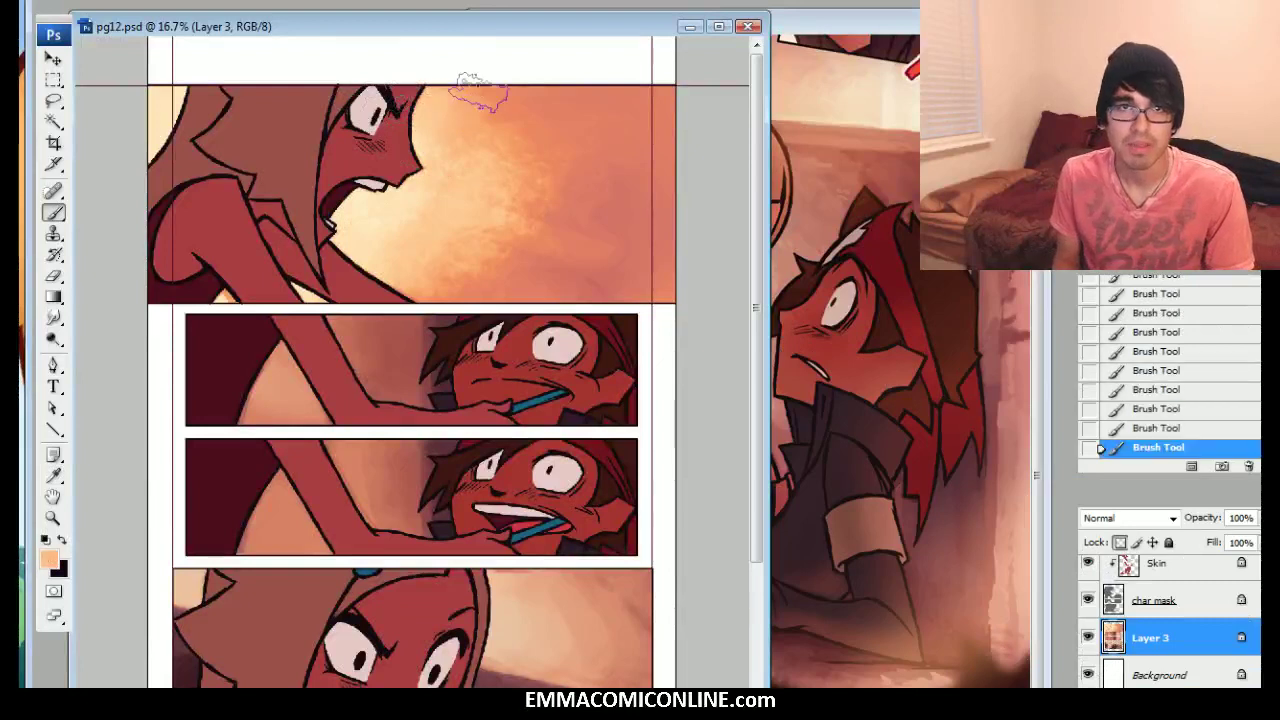
# Sample a deeper orange from the top panel's background and paint it over the area farthest from the face
pyautogui.keyDown('alt'); pyautogui.click(613, 201); pyautogui.keyUp('alt')
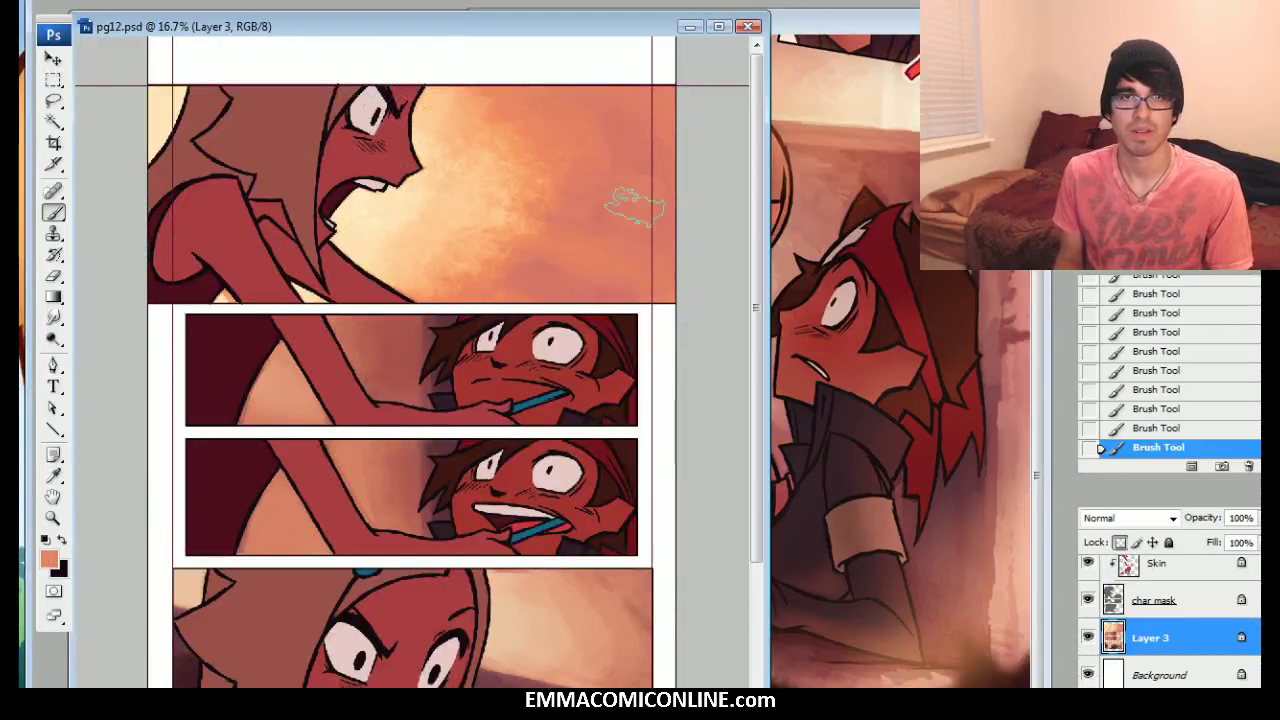
pyautogui.hotkey('ctrl', 'z')
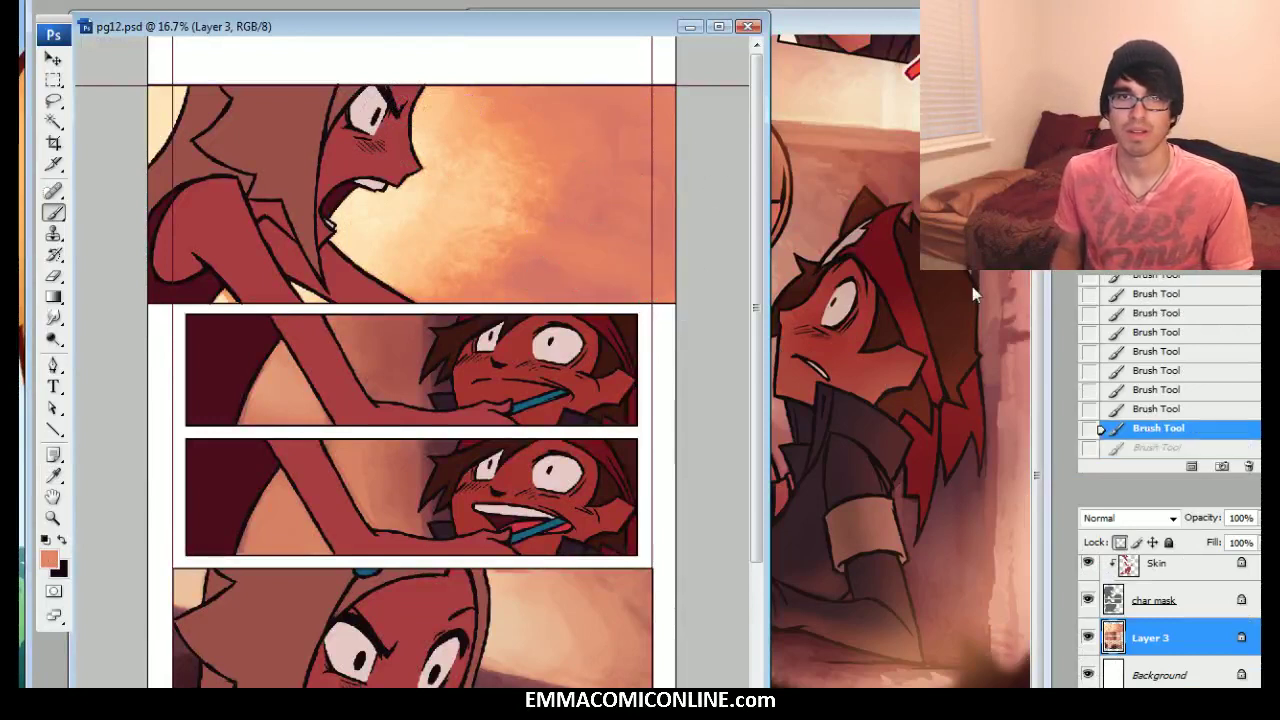
pyautogui.hotkey('ctrl', 'z')
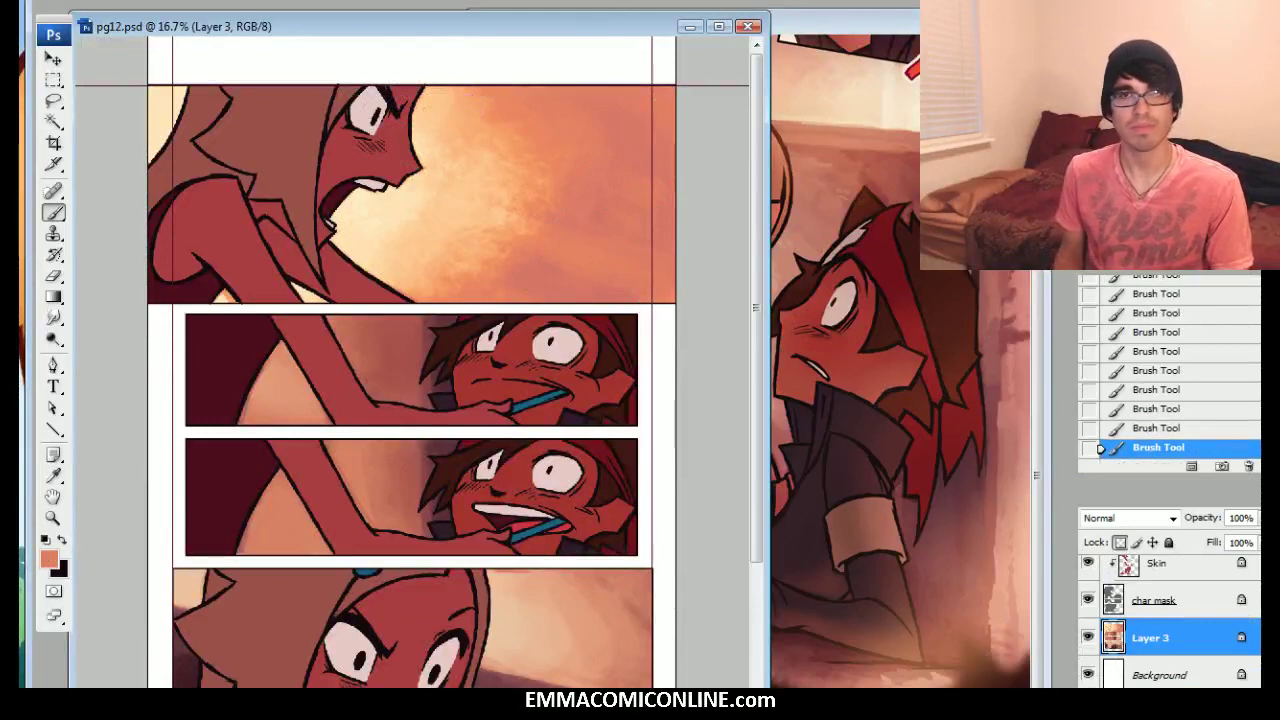
# Compare the background colours of all pg12.psd panels with the reference page pg11v2.jpg
pyautogui.scroll(-1, 410, 370)
pyautogui.scroll(-5, 410, 370)
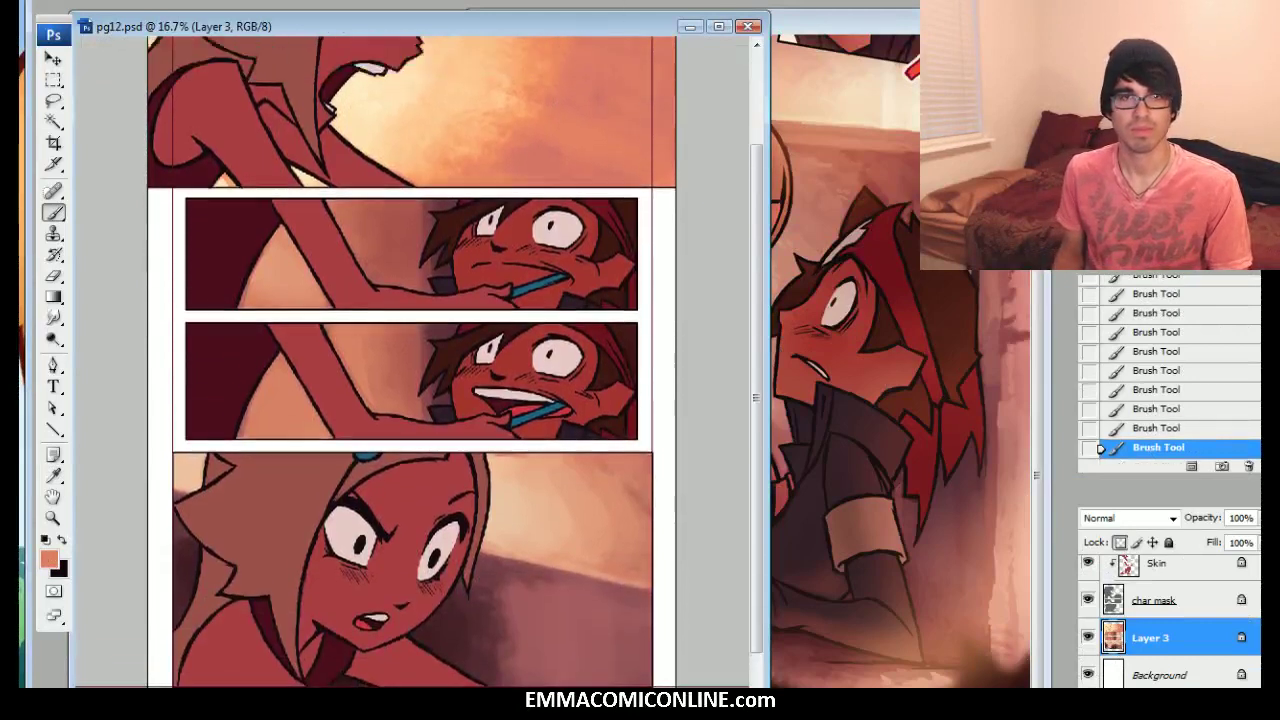
pyautogui.scroll(6, 410, 370)
pyautogui.scroll(-3, 419, 370)
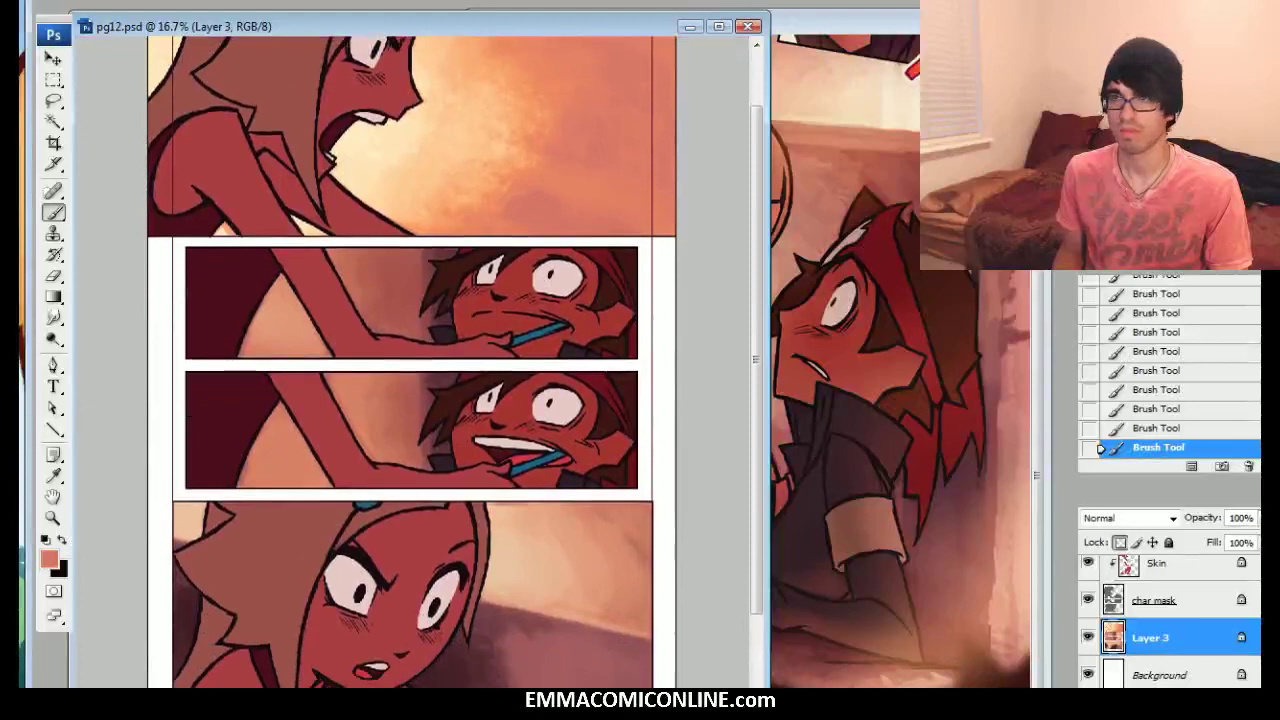
pyautogui.scroll(3, 410, 370)
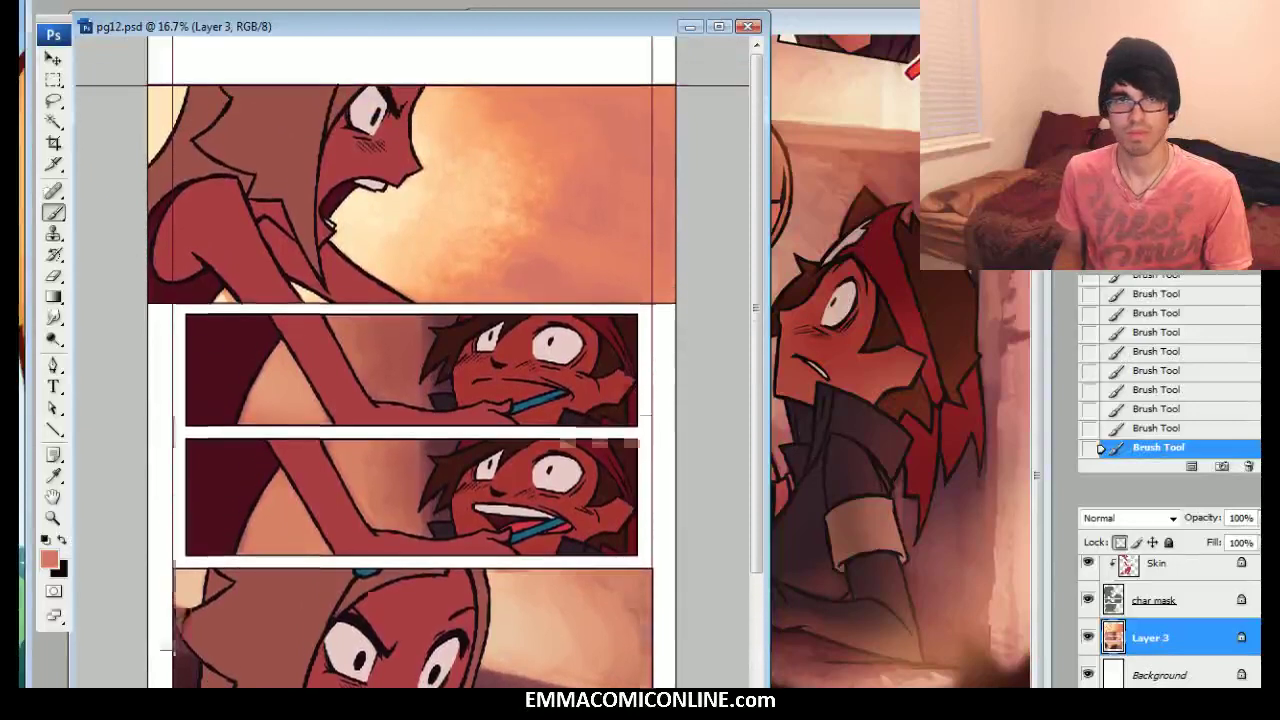
pyautogui.scroll(-7, 410, 370)
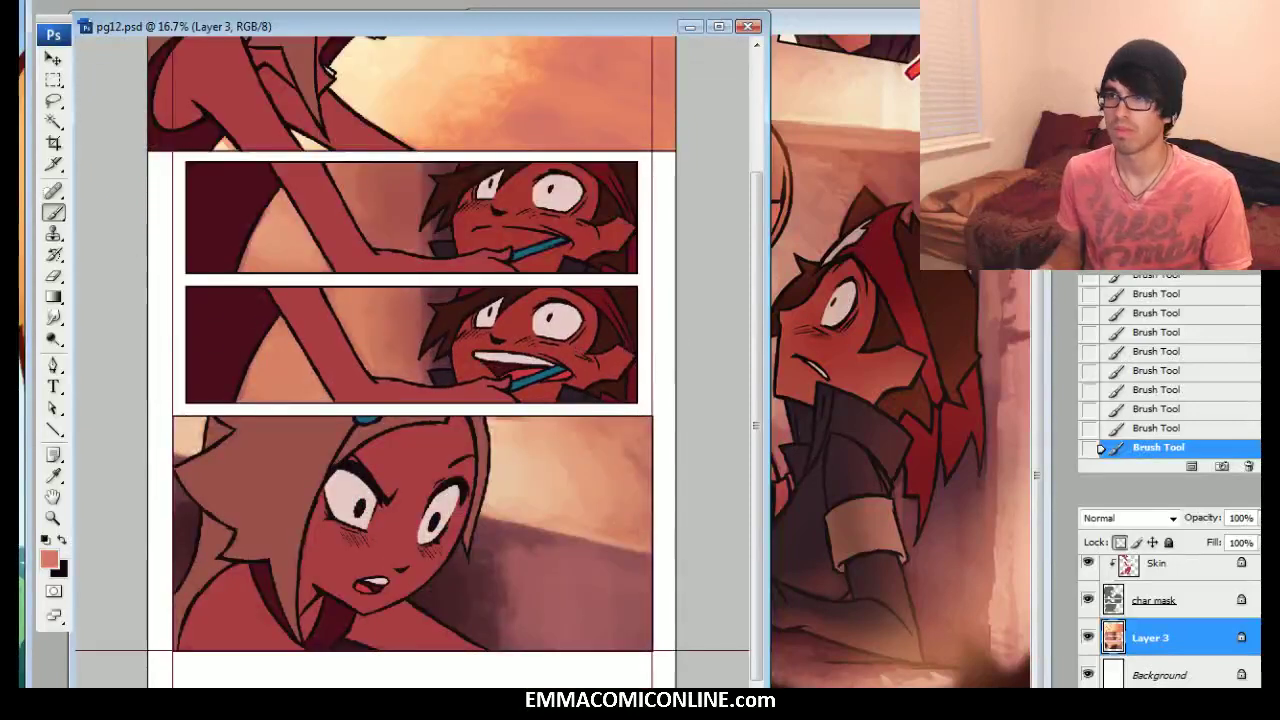
pyautogui.hotkey('ctrl', 'Tab')
pyautogui.moveTo(700, 370); pyautogui.dragTo(848, 445)
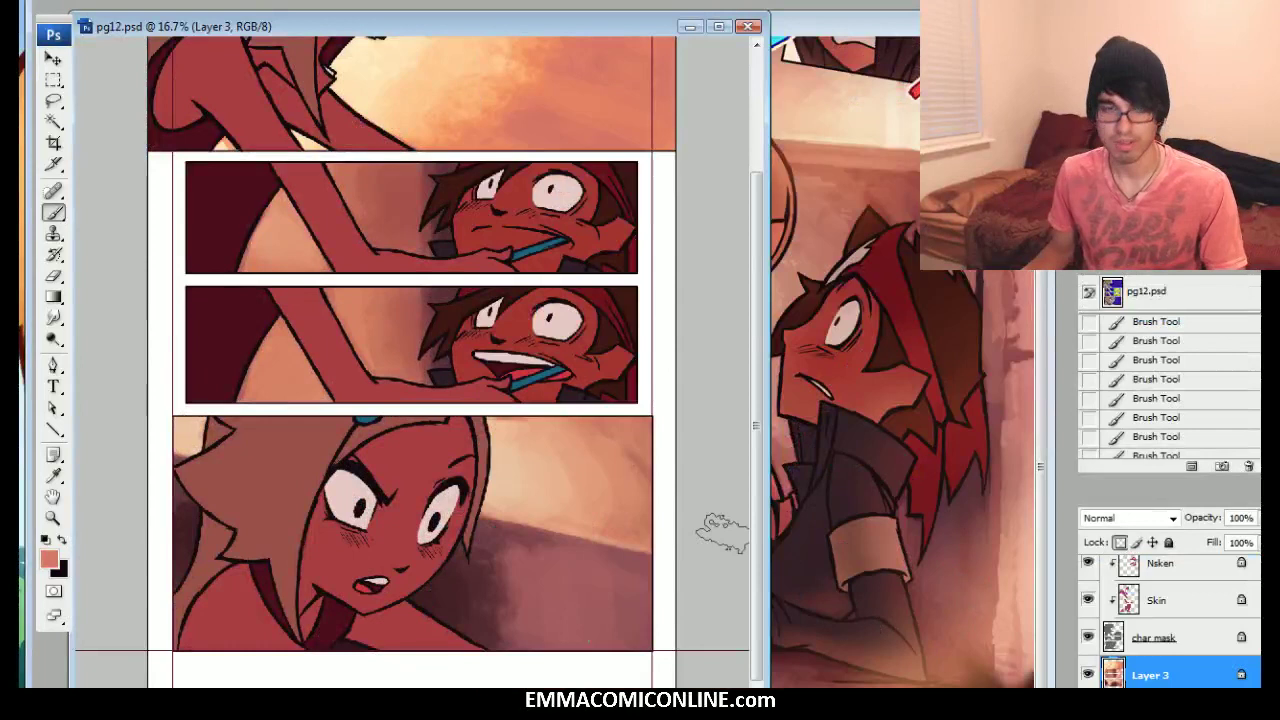
# Select the three lower panels with a rectangular marquee and apply a Brightness/Contrast adjustment to their background on Layer 3
pyautogui.press('m')
pyautogui.moveTo(156, 158); pyautogui.dragTo(650, 663)
pyautogui.click(118, 1)
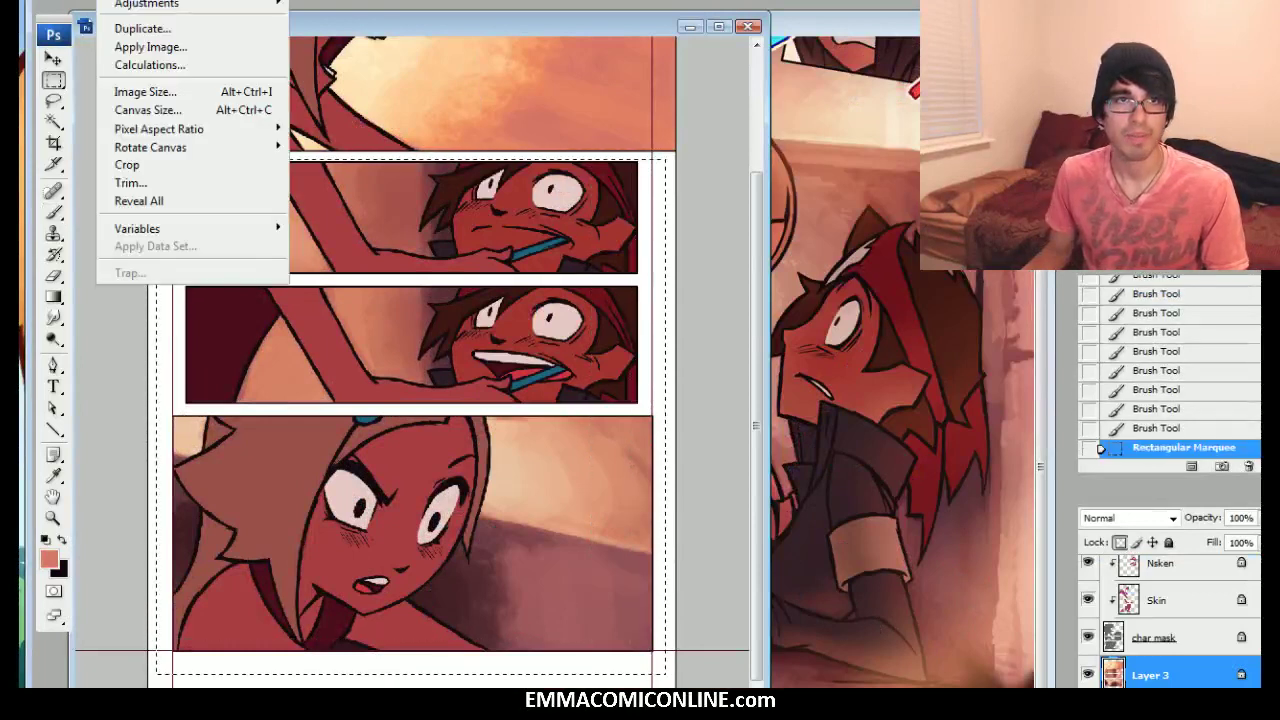
pyautogui.moveTo(150, 4)
pyautogui.click(332, 108)
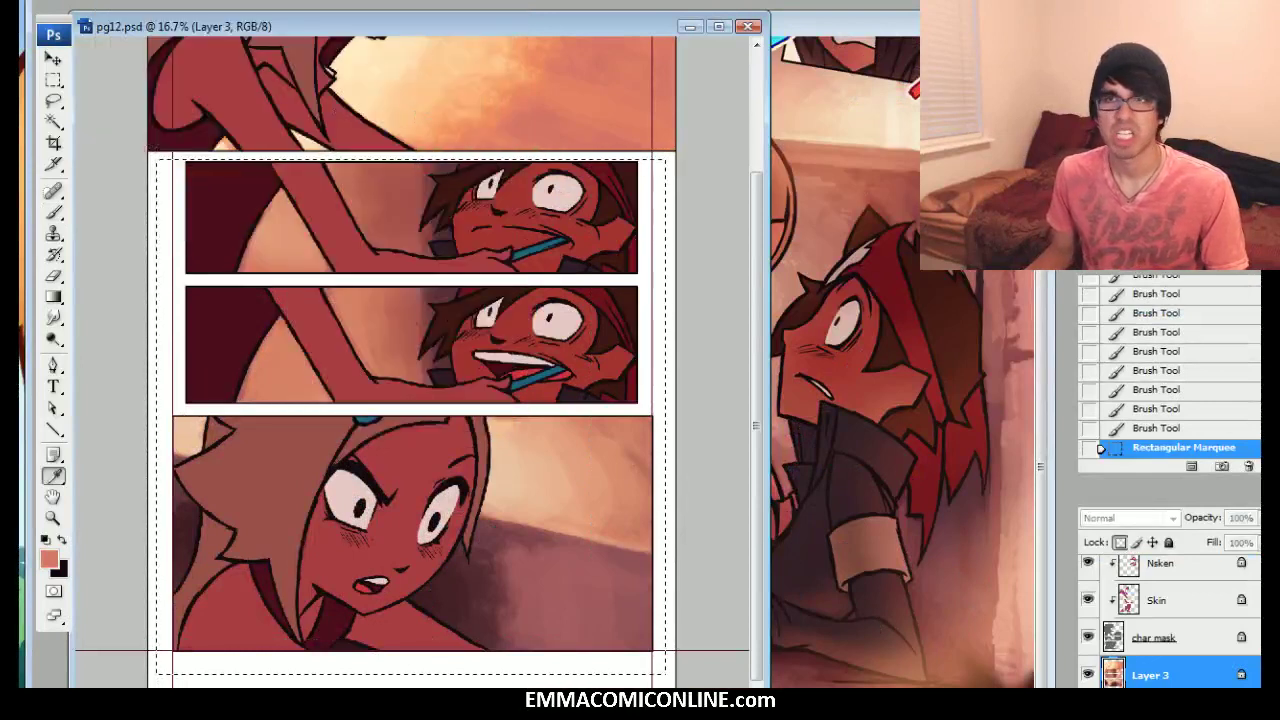
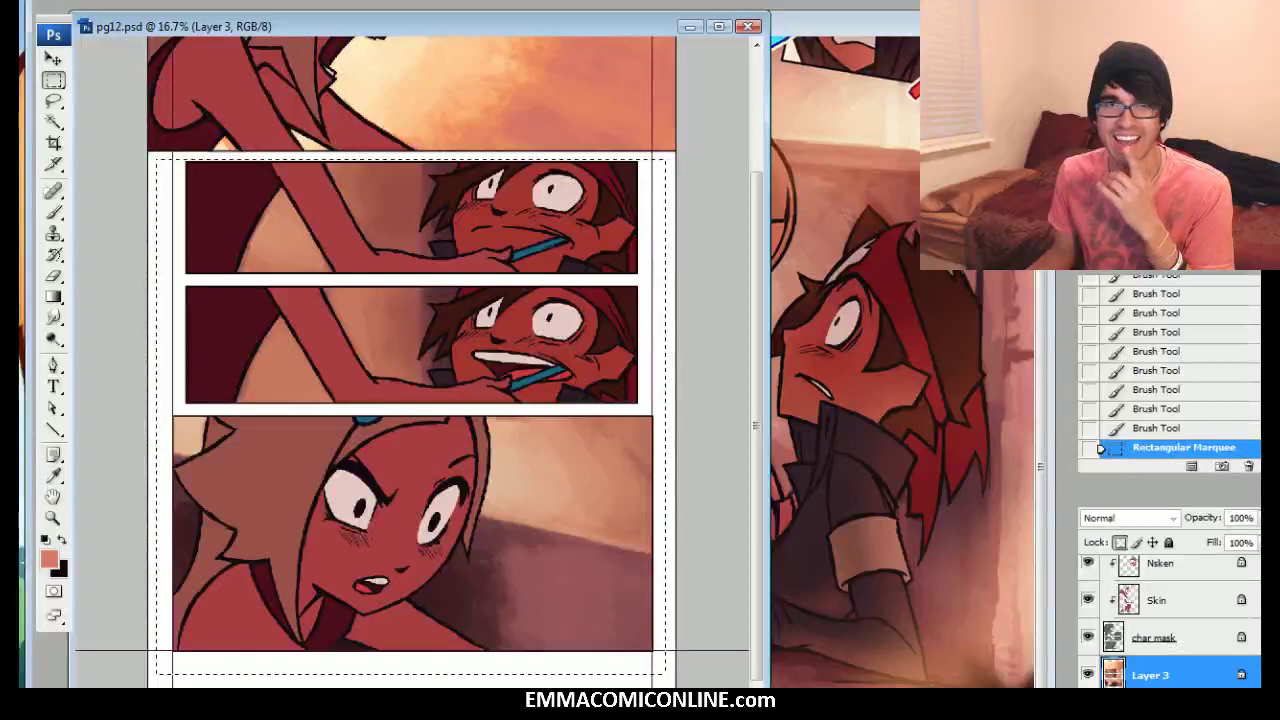
pyautogui.press('Return')
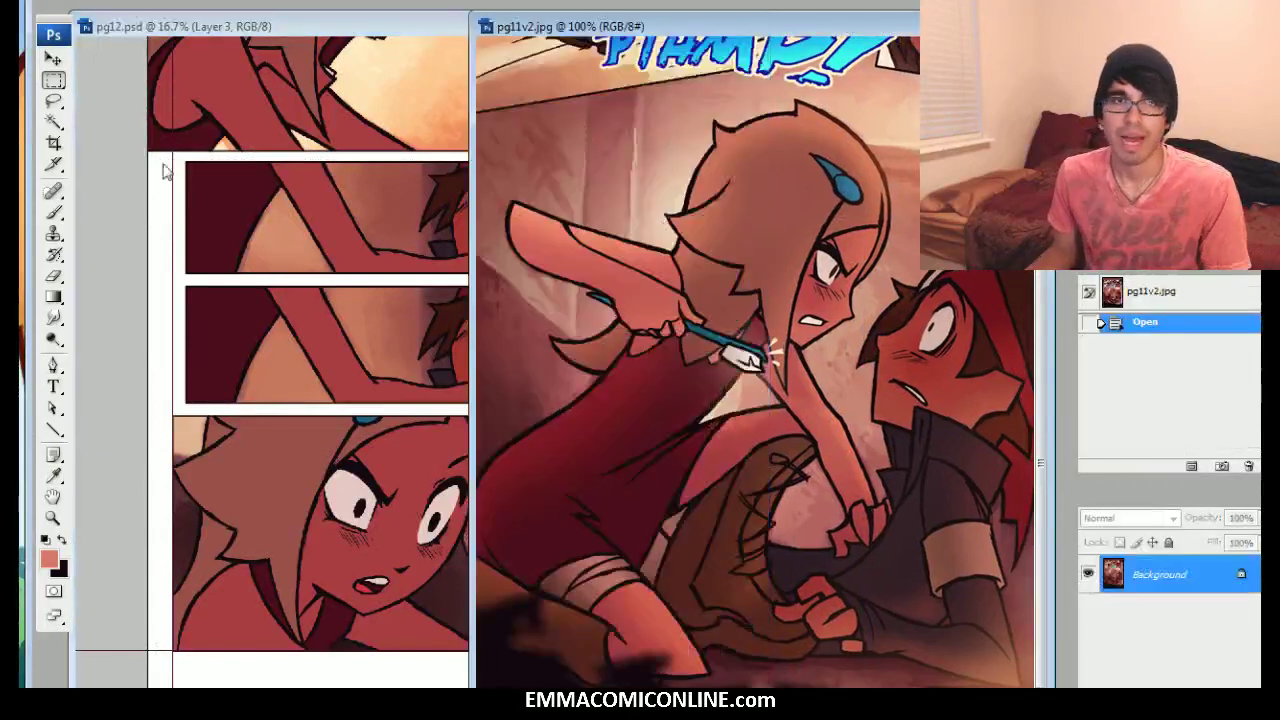
# Sample pale cream from the reference page and place a rectangular selection around the bottom panel of pg12.psd
pyautogui.click(52, 211)
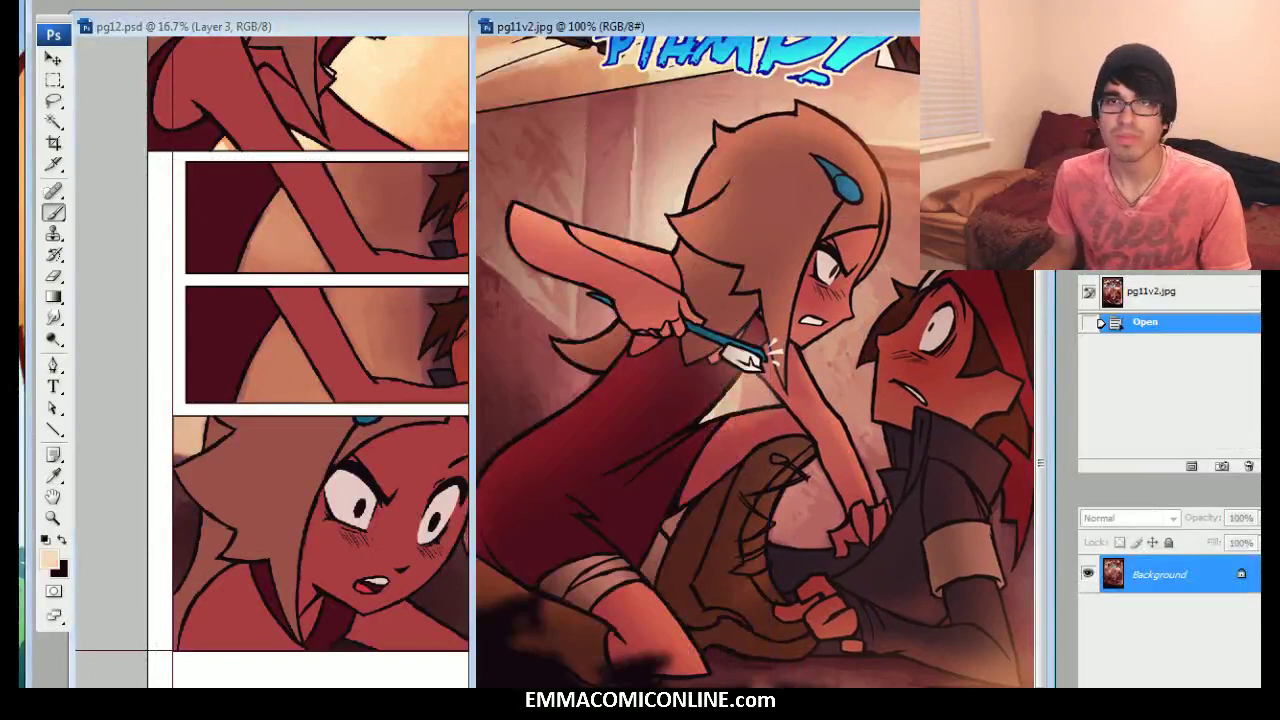
pyautogui.click(395, 35)
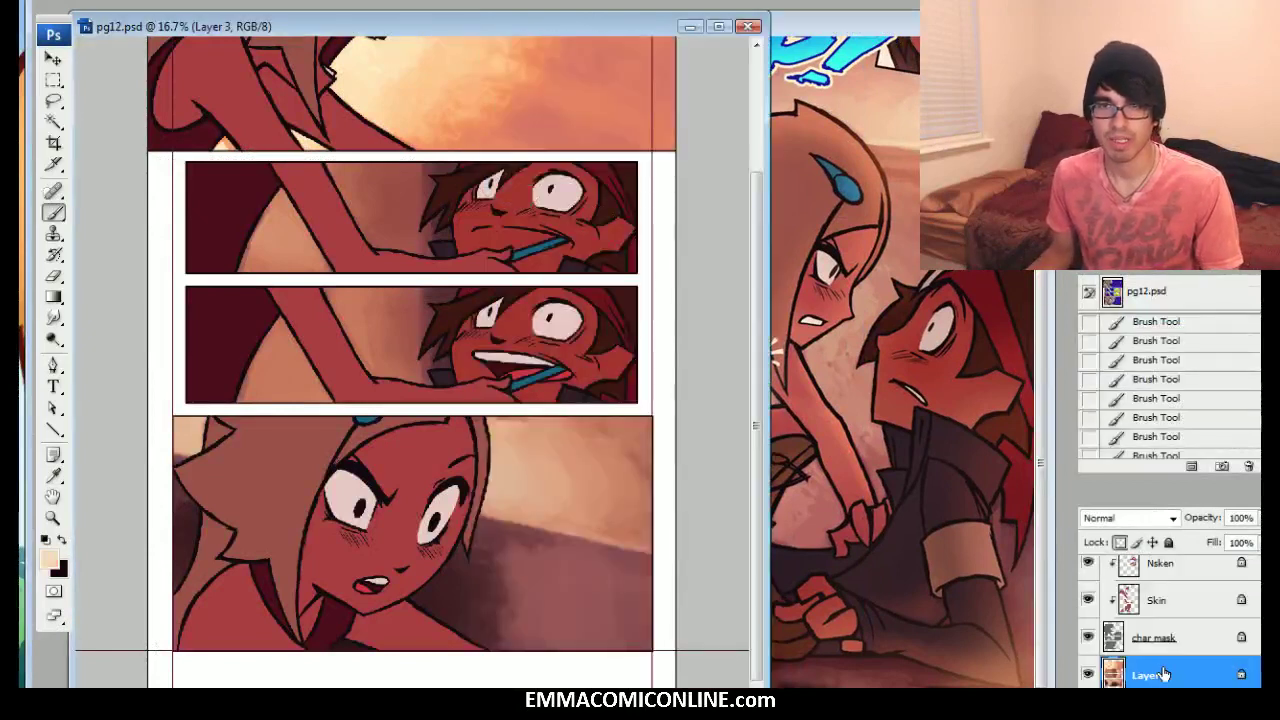
pyautogui.press('m')
pyautogui.moveTo(462, 560); pyautogui.dragTo(674, 656)
# Choose another brush preset for the bottom panel and enlarge the brush by four size increments
pyautogui.press('b')
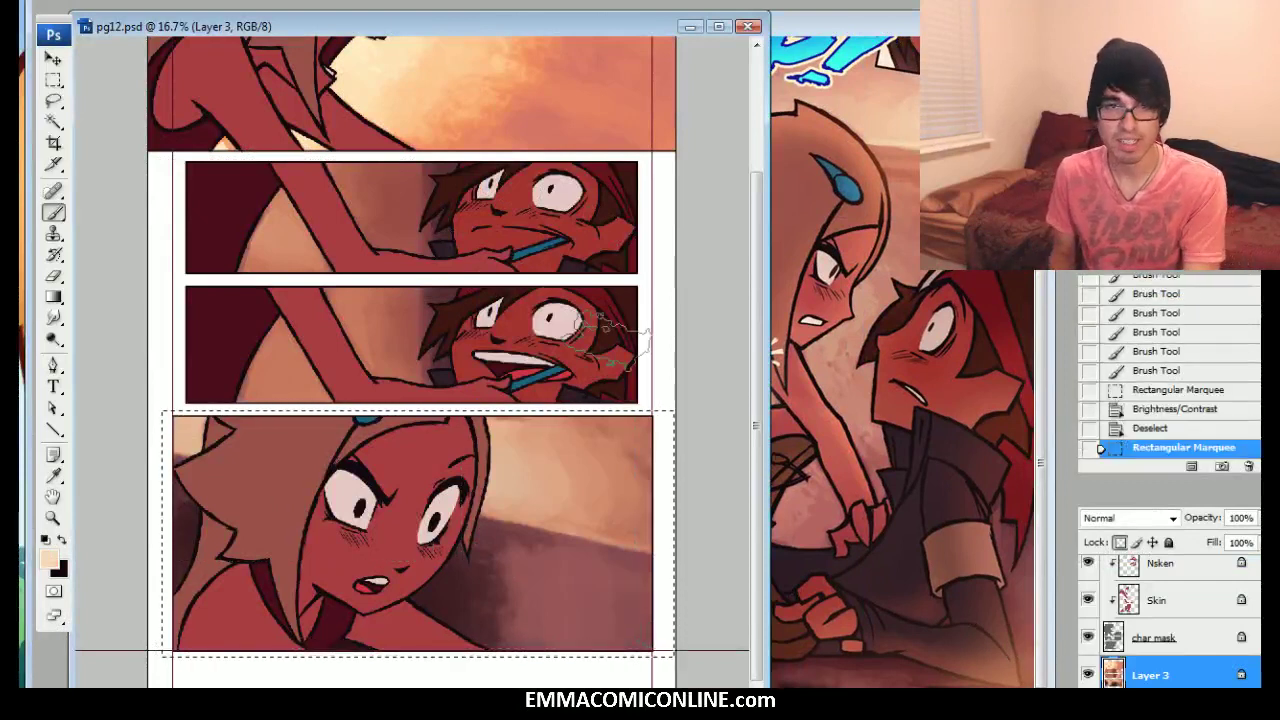
pyautogui.rightClick(676, 444)
pyautogui.click(662, 421)
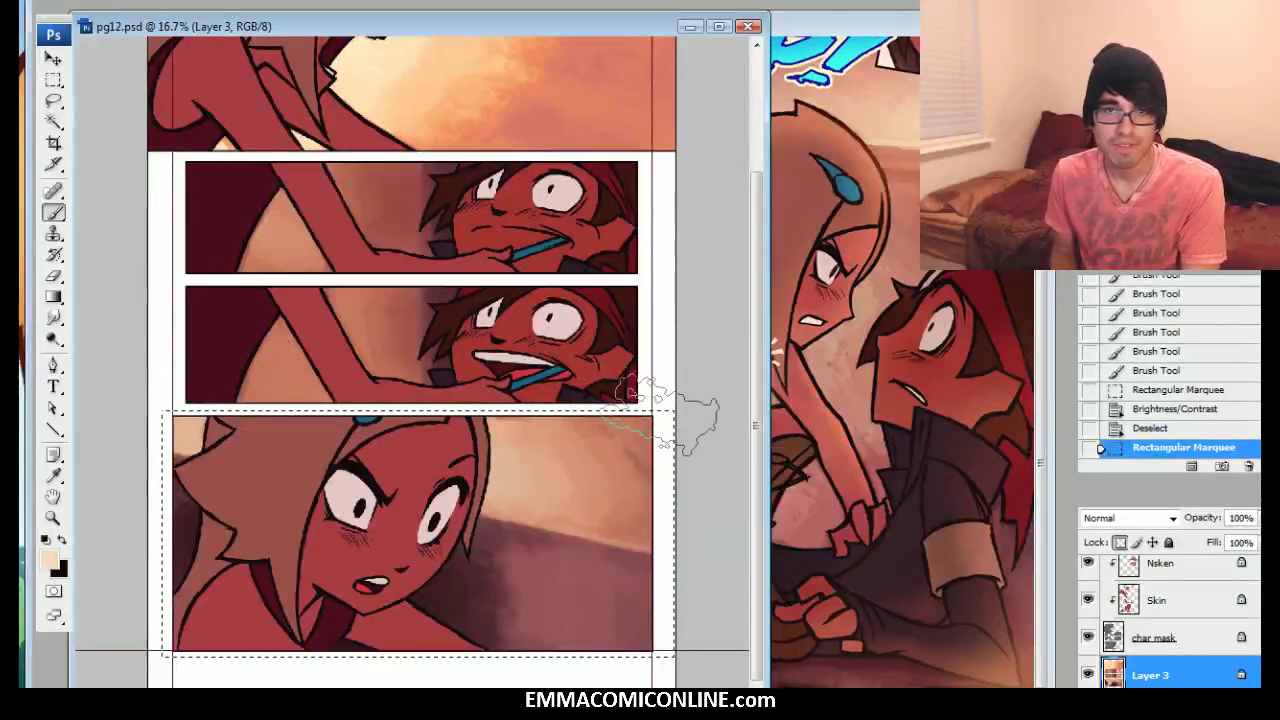
pyautogui.rightClick(660, 415)
pyautogui.click(650, 622)
pyautogui.press('Return')
pyautogui.press(']')
pyautogui.press(']')
pyautogui.press(']')
pyautogui.press(']')
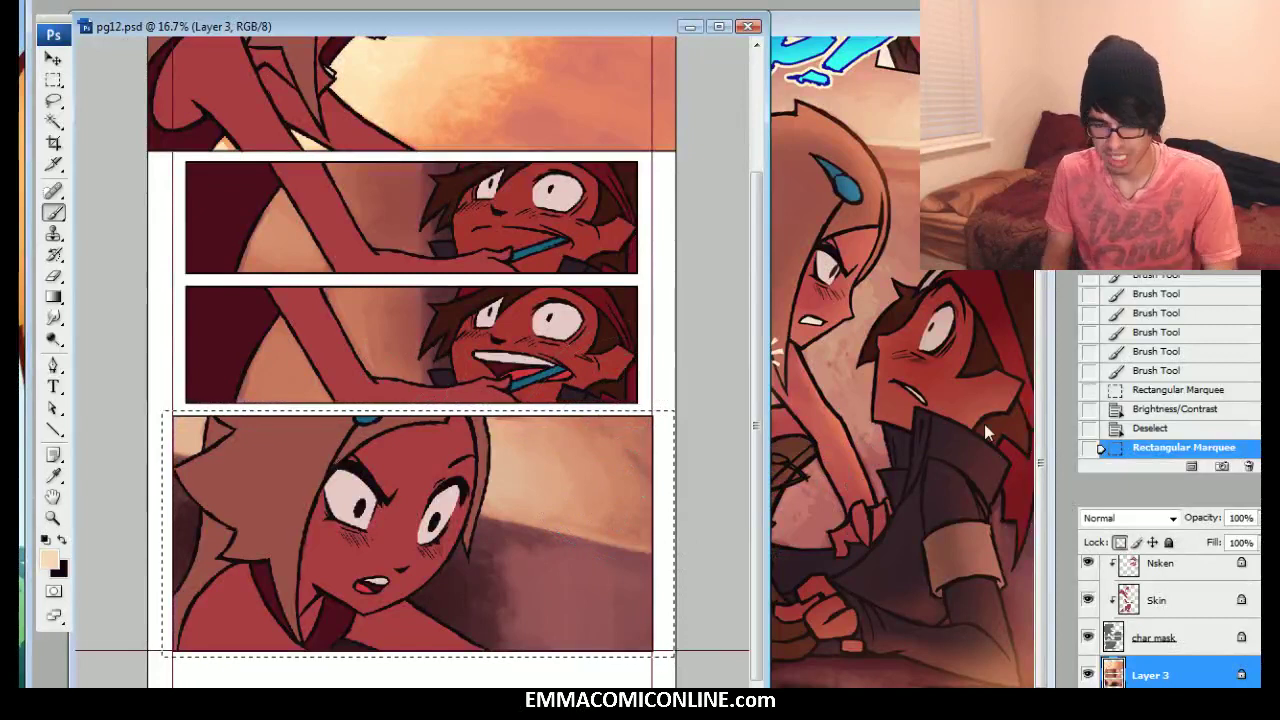
# Create Layer 4 above Layer 3, clip it to Layer 3 and set its blending mode to Hard Light
pyautogui.hotkey('ctrl', 'shift', 'n')
pyautogui.press('Return')
pyautogui.scroll(-1, 1250, 644)
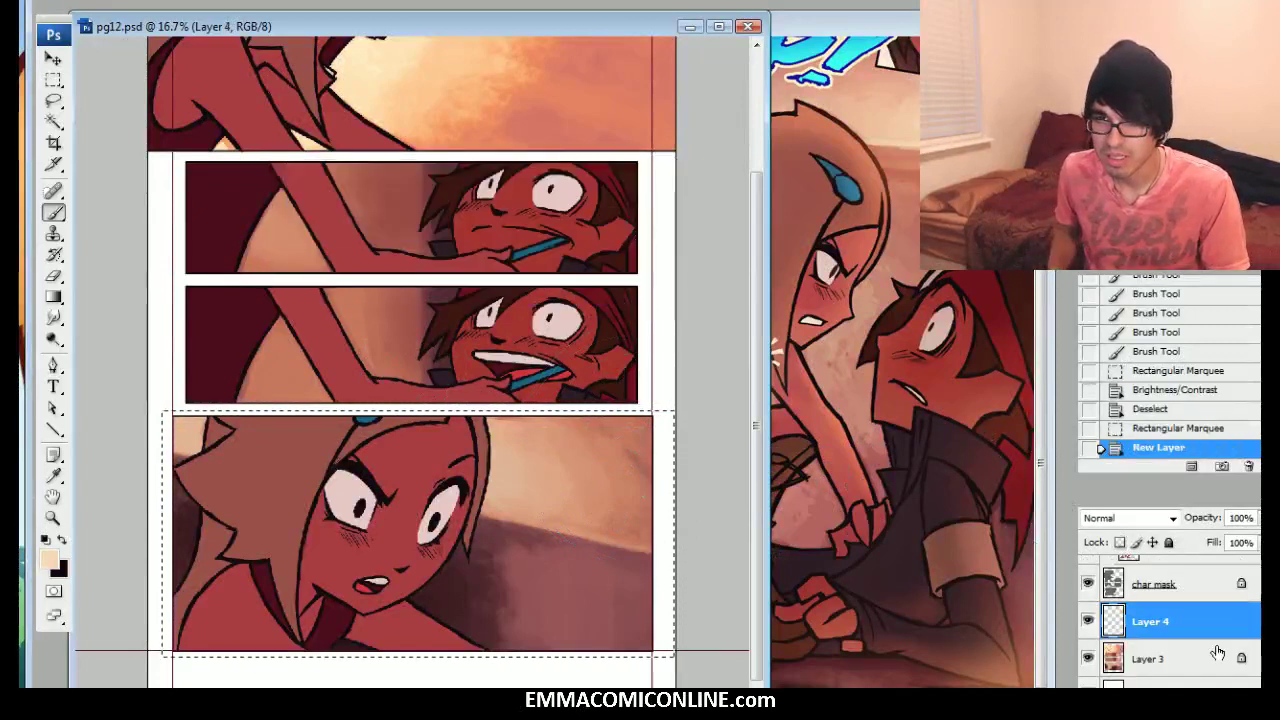
pyautogui.keyDown('alt'); pyautogui.click(1182, 641); pyautogui.keyUp('alt')
pyautogui.click(1150, 517)
pyautogui.scroll(-2, 1148, 479)
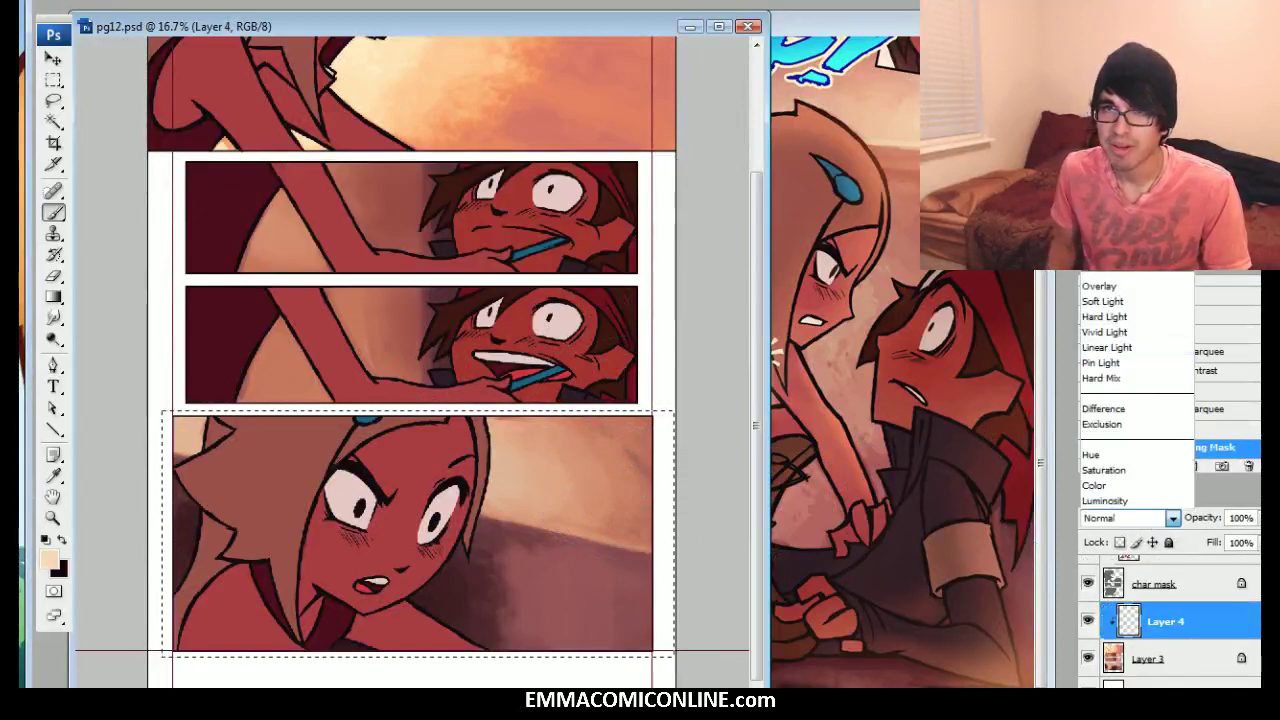
pyautogui.click(1100, 316)
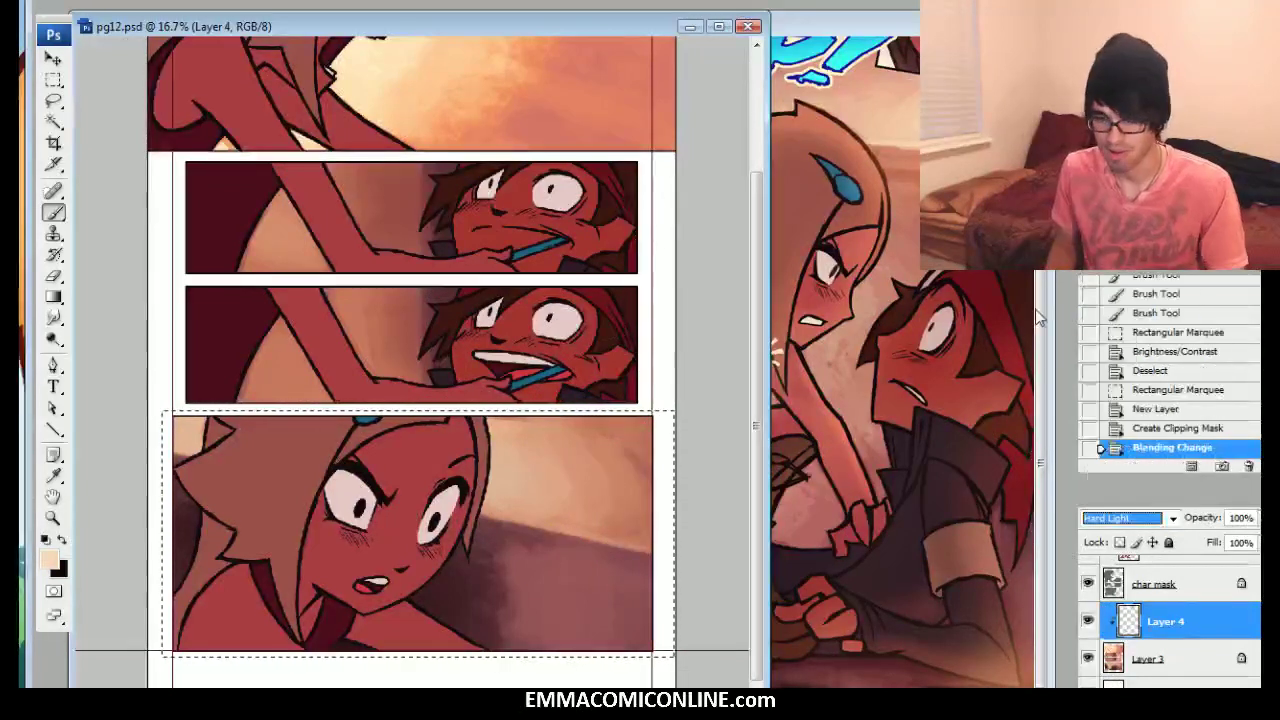
# Paint warm light over the bottom panel's background on Layer 4 and trim it with the 100 px INK eraser
pyautogui.click(627, 478)
pyautogui.click(627, 478)
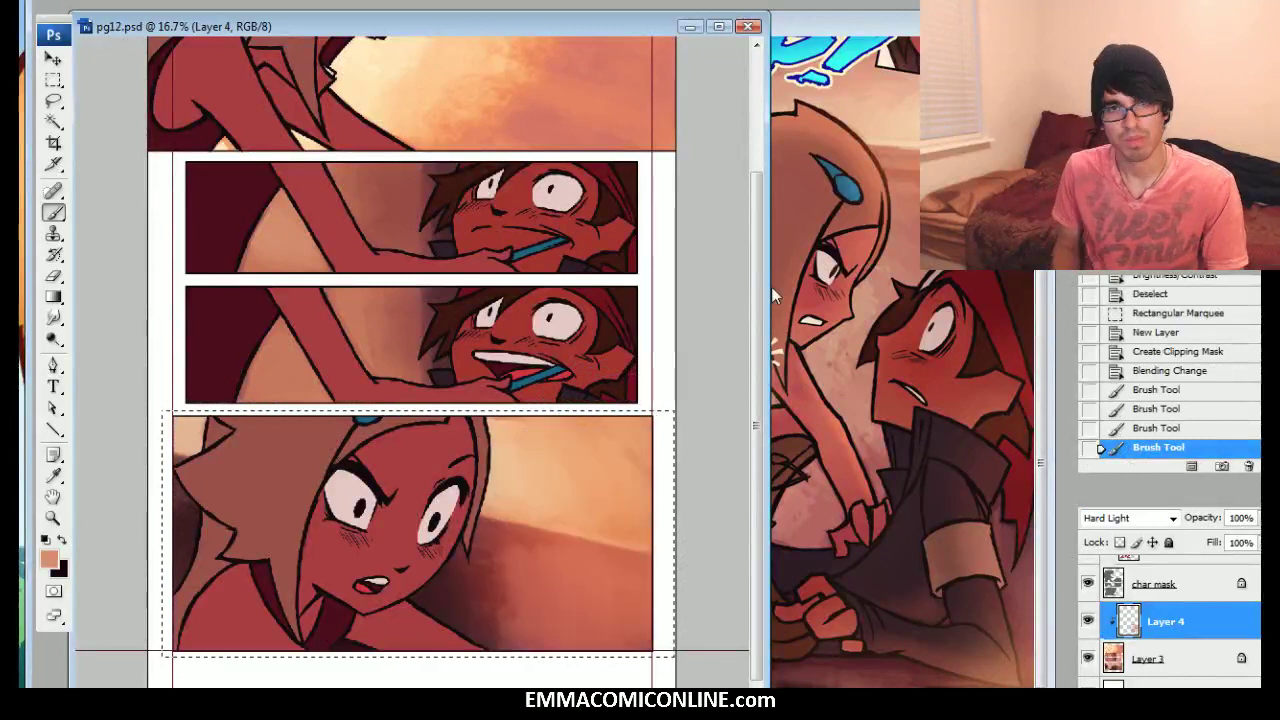
pyautogui.press('e')
pyautogui.rightClick(589, 483)
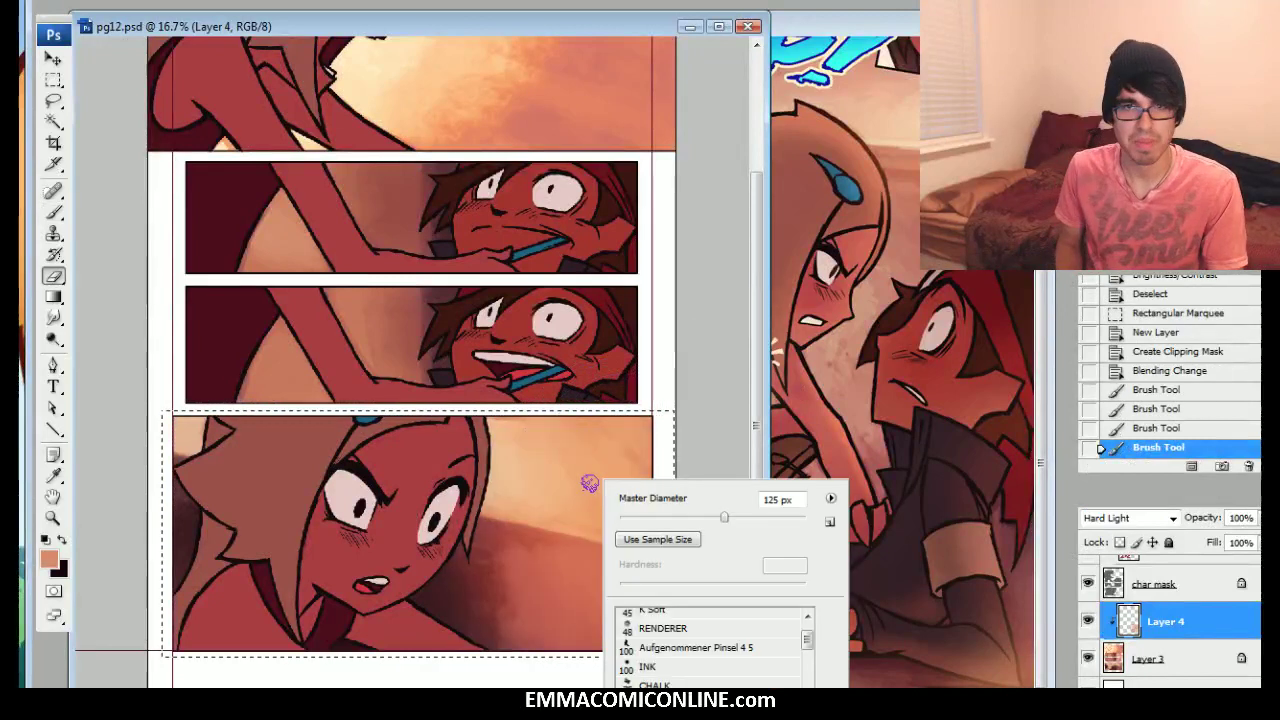
pyautogui.click(660, 666)
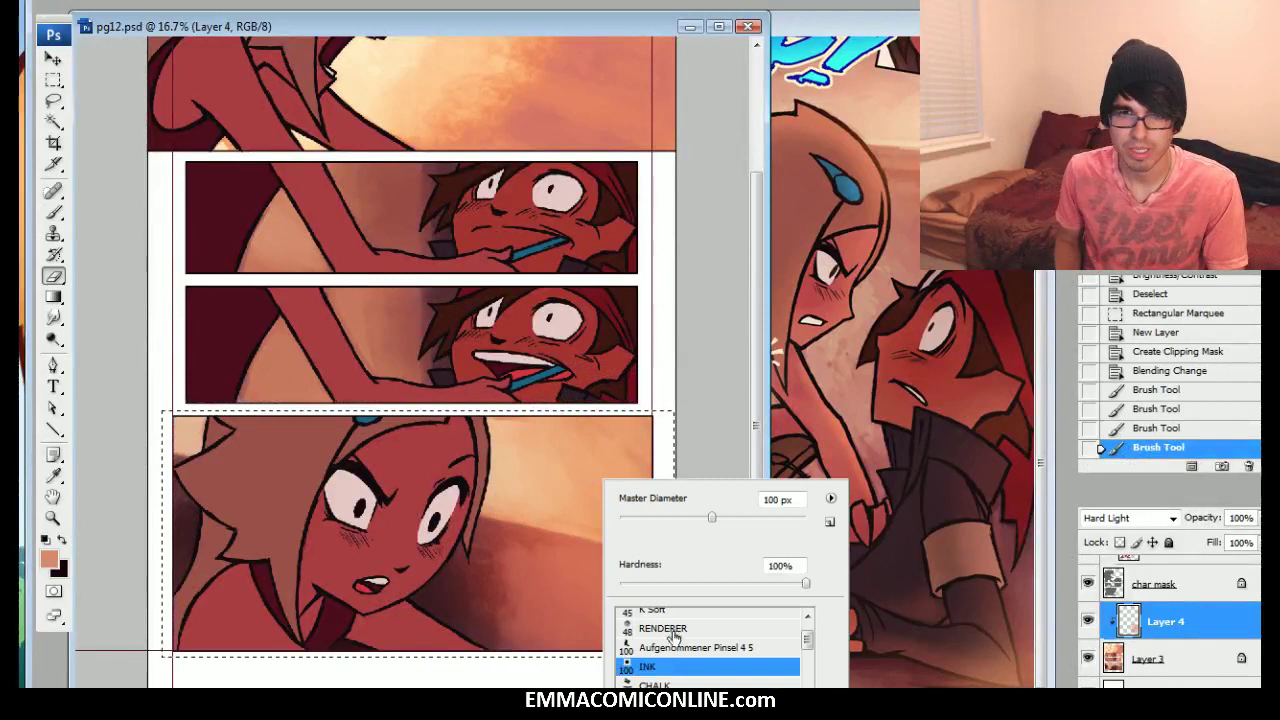
pyautogui.press('Return')
pyautogui.press('b')
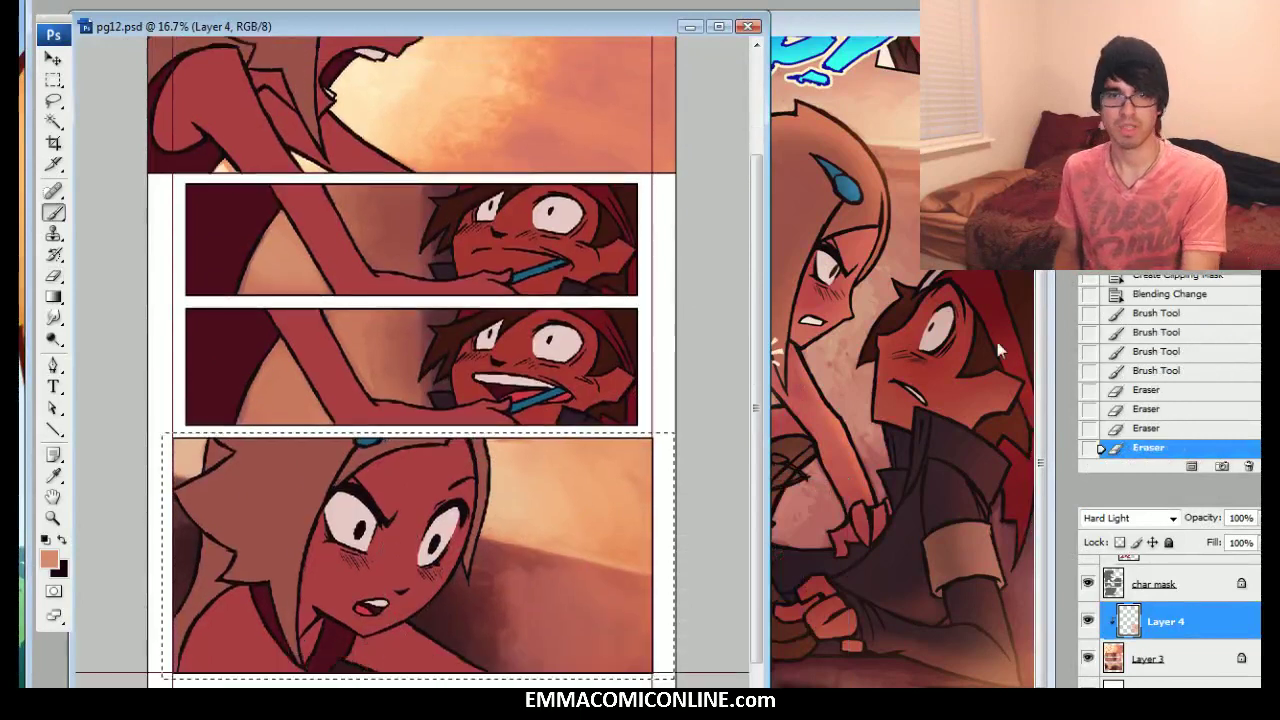
# Replace the selection with a rectangular one around the two narrow middle panels
pyautogui.press('m')
pyautogui.hotkey('ctrl', 'd')
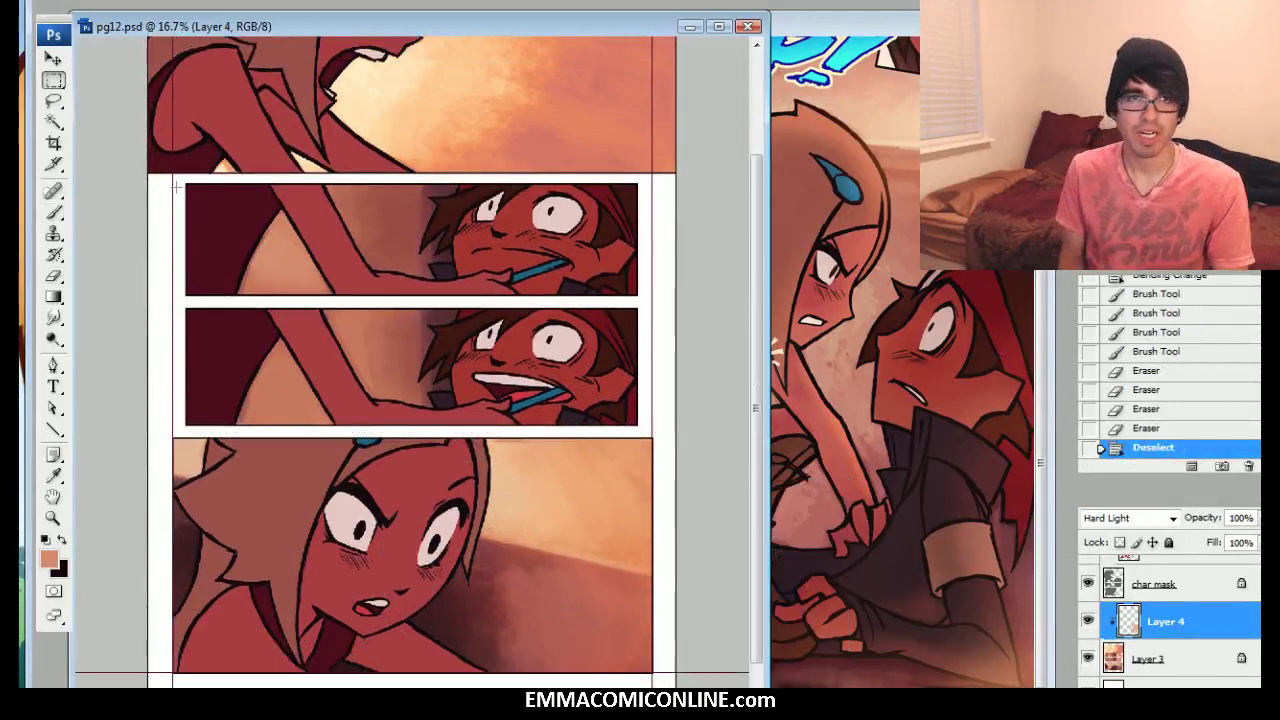
pyautogui.moveTo(166, 177); pyautogui.dragTo(674, 430)
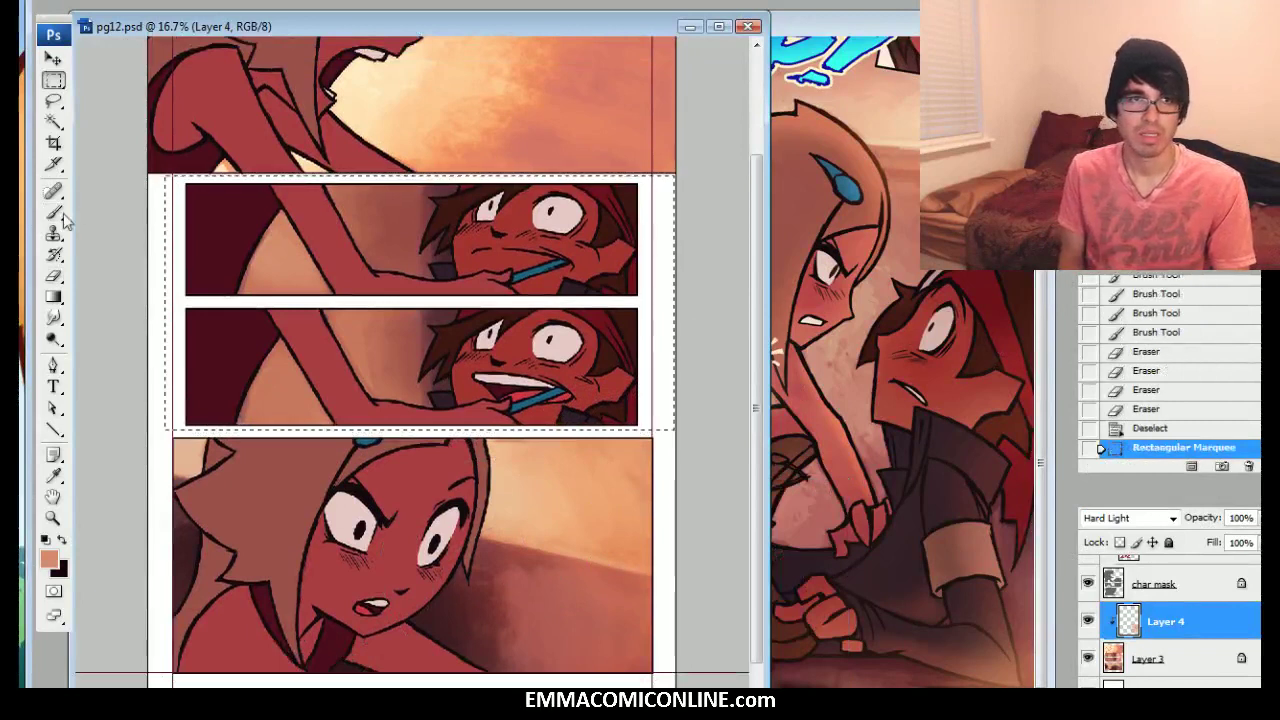
# Try painting warm light over the two middle panels' backgrounds on Layer 4, and undo those strokes
pyautogui.click(54, 212)
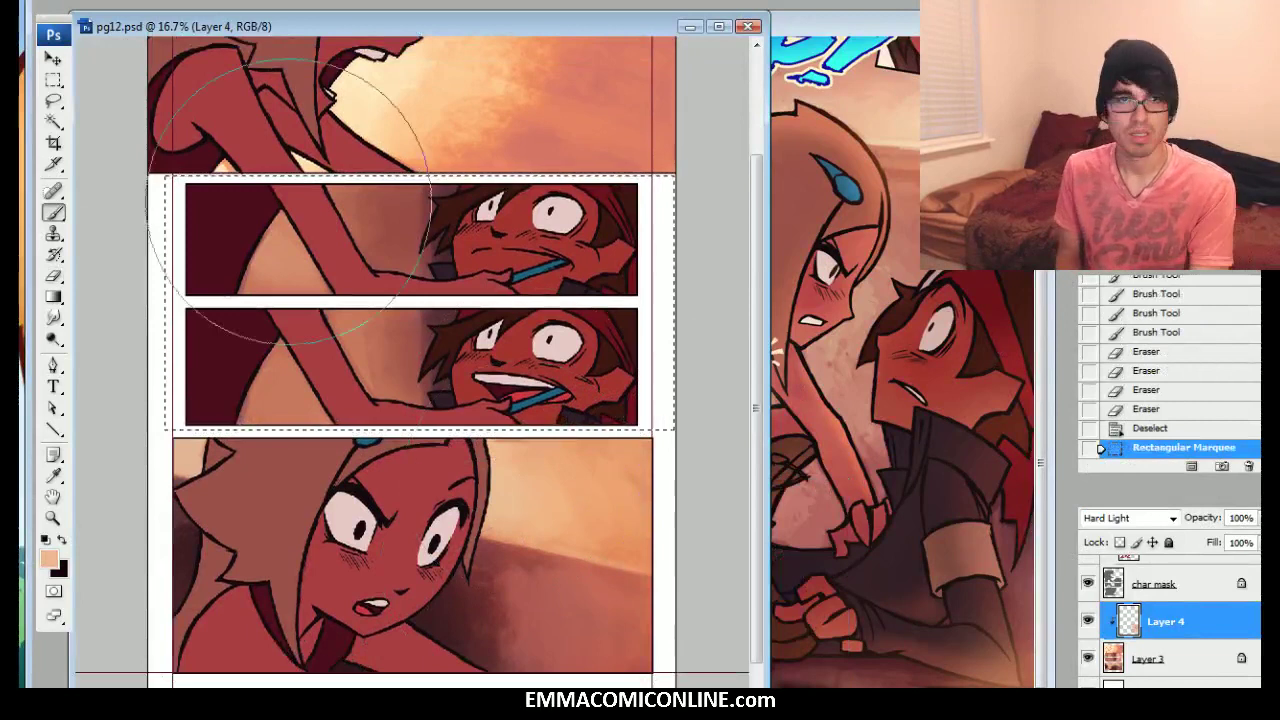
pyautogui.moveTo(285, 215)
pyautogui.mouseDown()
pyautogui.moveTo(230, 390)
pyautogui.moveTo(290, 385)
pyautogui.mouseUp()
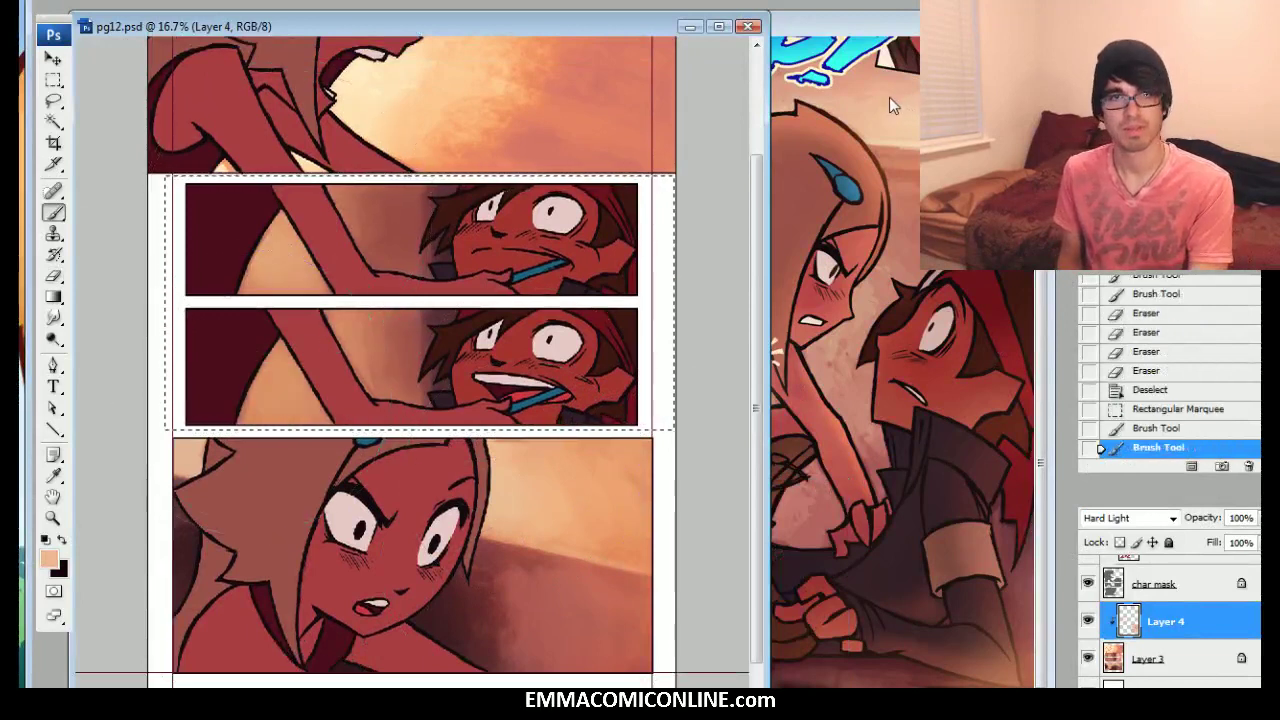
pyautogui.click(1166, 429)
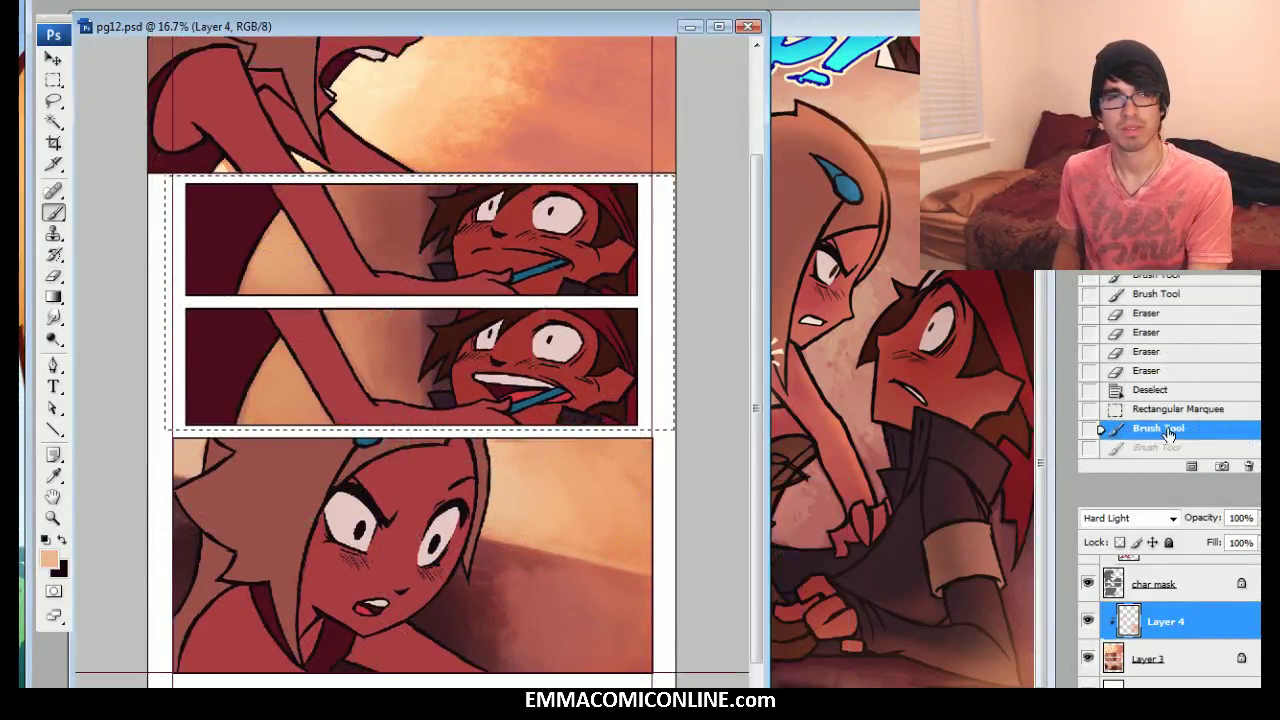
pyautogui.click(1165, 410)
# Paint soft warm light over the backgrounds of the two middle panels on Layer 4 and merge it down into Layer 3
pyautogui.moveTo(285, 229)
pyautogui.mouseDown()
pyautogui.moveTo(308, 352)
pyautogui.moveTo(366, 320)
pyautogui.mouseUp()
pyautogui.click(323, 343)
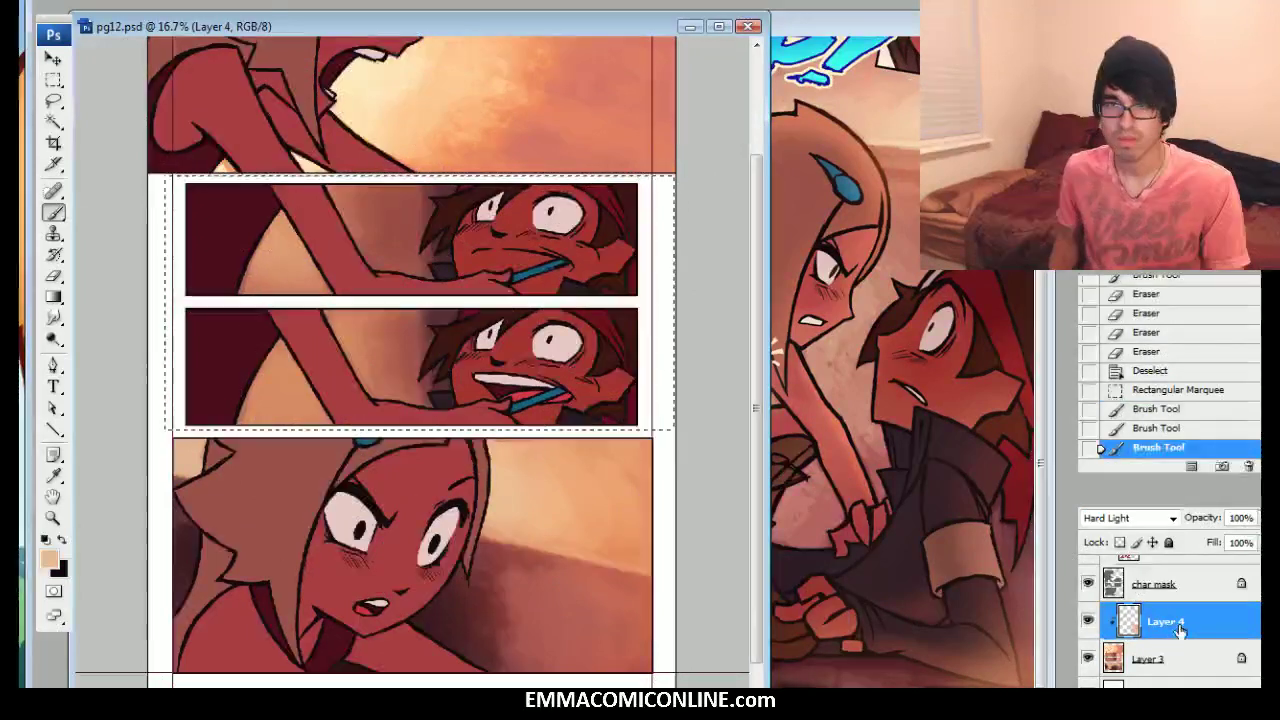
pyautogui.hotkey('ctrl', 'e')
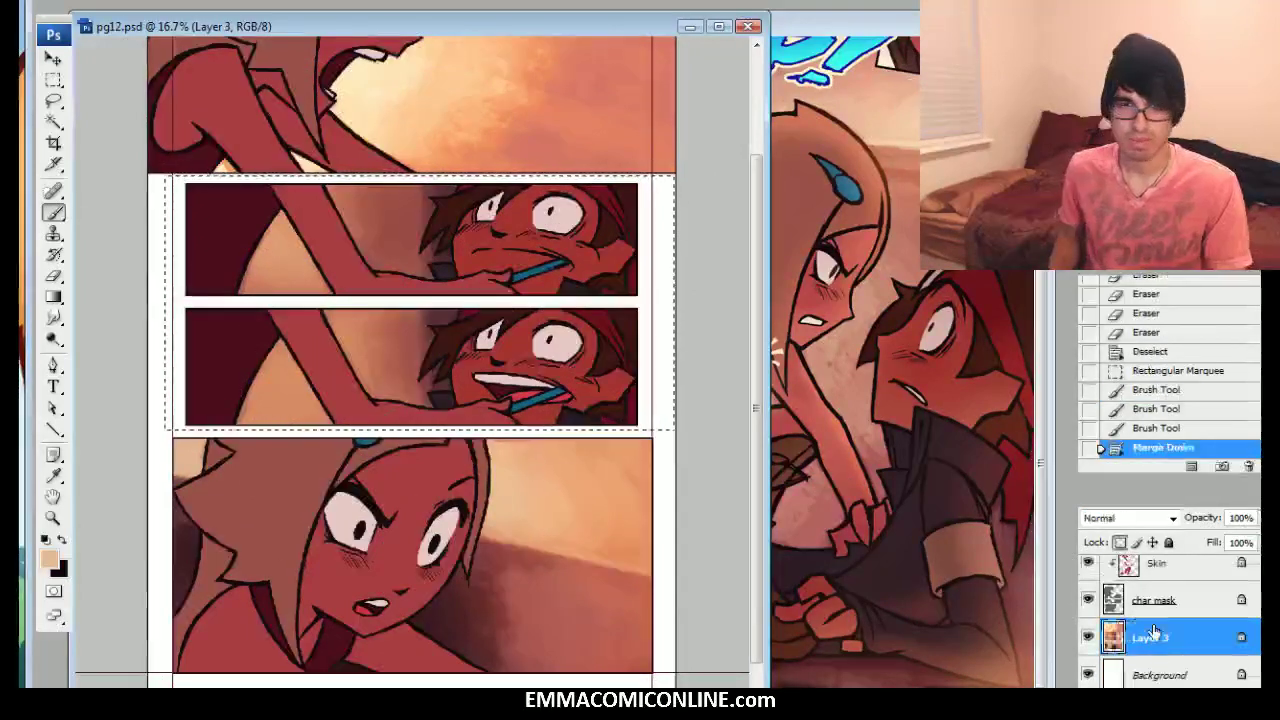
# Choose a smaller textured brush preset and paint sampled light orange over the background behind the arm in both middle panels
pyautogui.rightClick(290, 270)
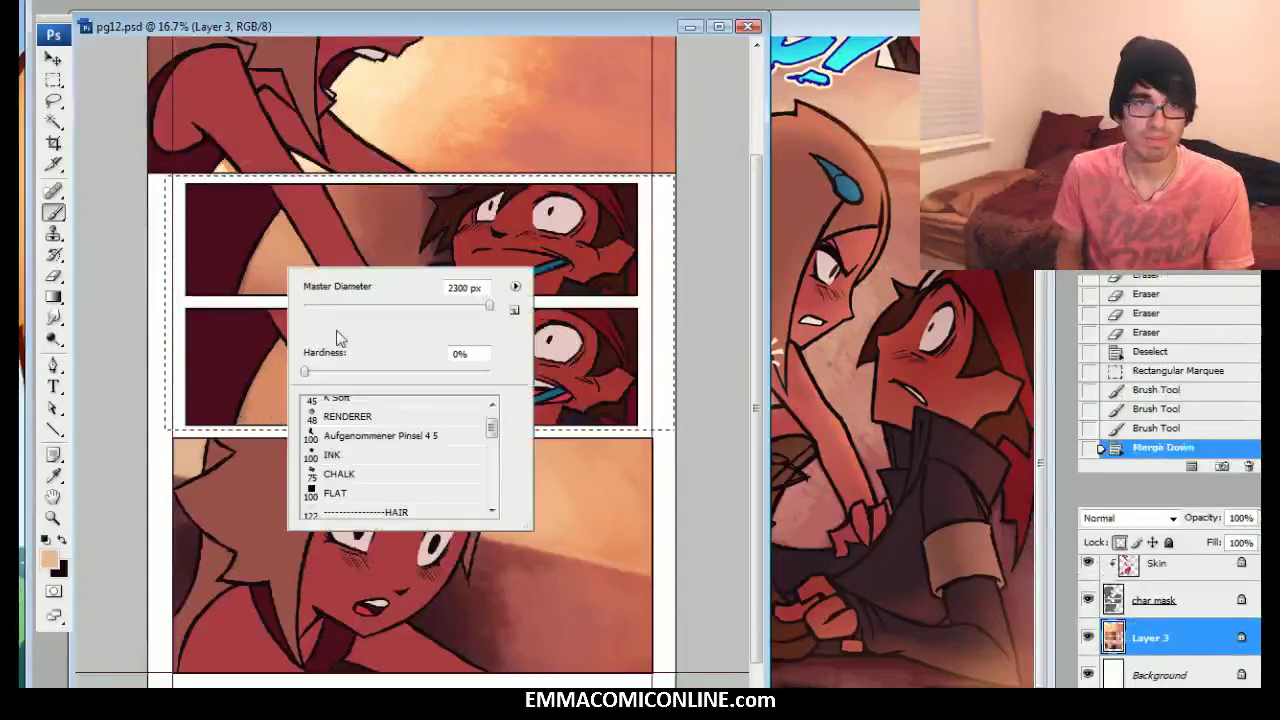
pyautogui.doubleClick(332, 424)
pyautogui.keyDown('alt'); pyautogui.click(270, 228); pyautogui.keyUp('alt')
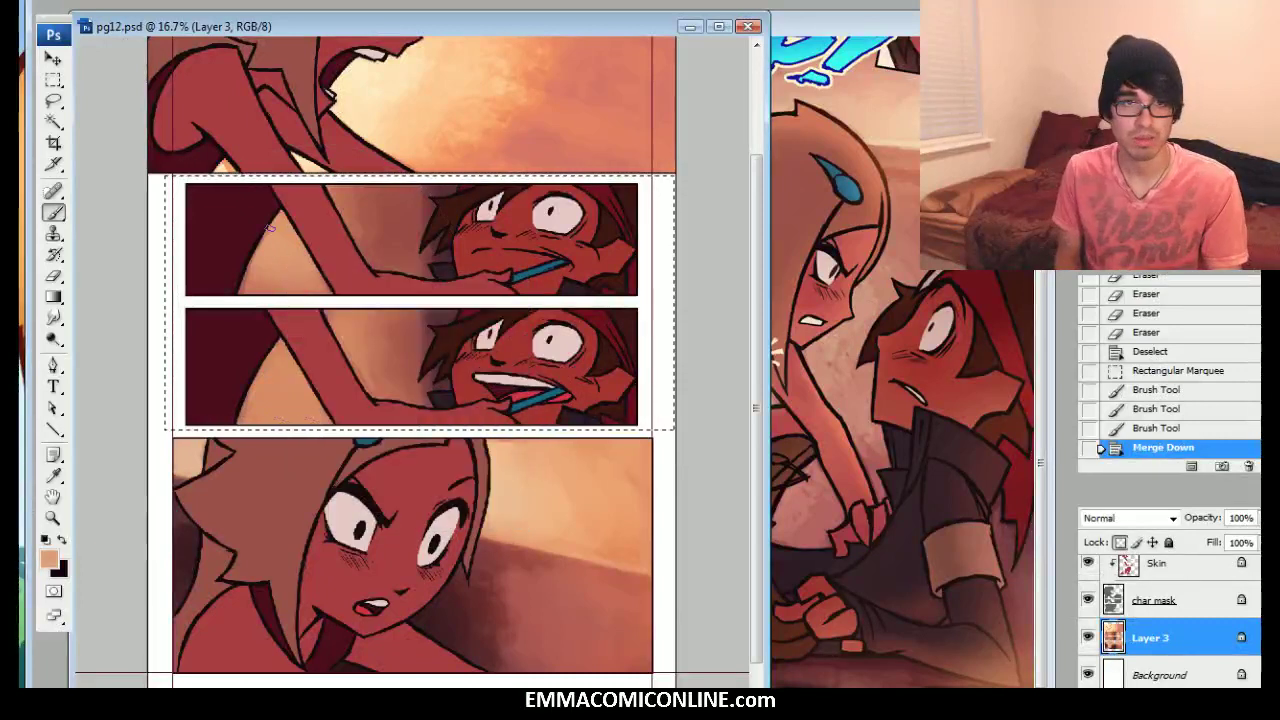
pyautogui.moveTo(270, 228); pyautogui.dragTo(252, 275)
pyautogui.moveTo(268, 350); pyautogui.dragTo(252, 400)
pyautogui.moveTo(262, 385); pyautogui.dragTo(268, 365)
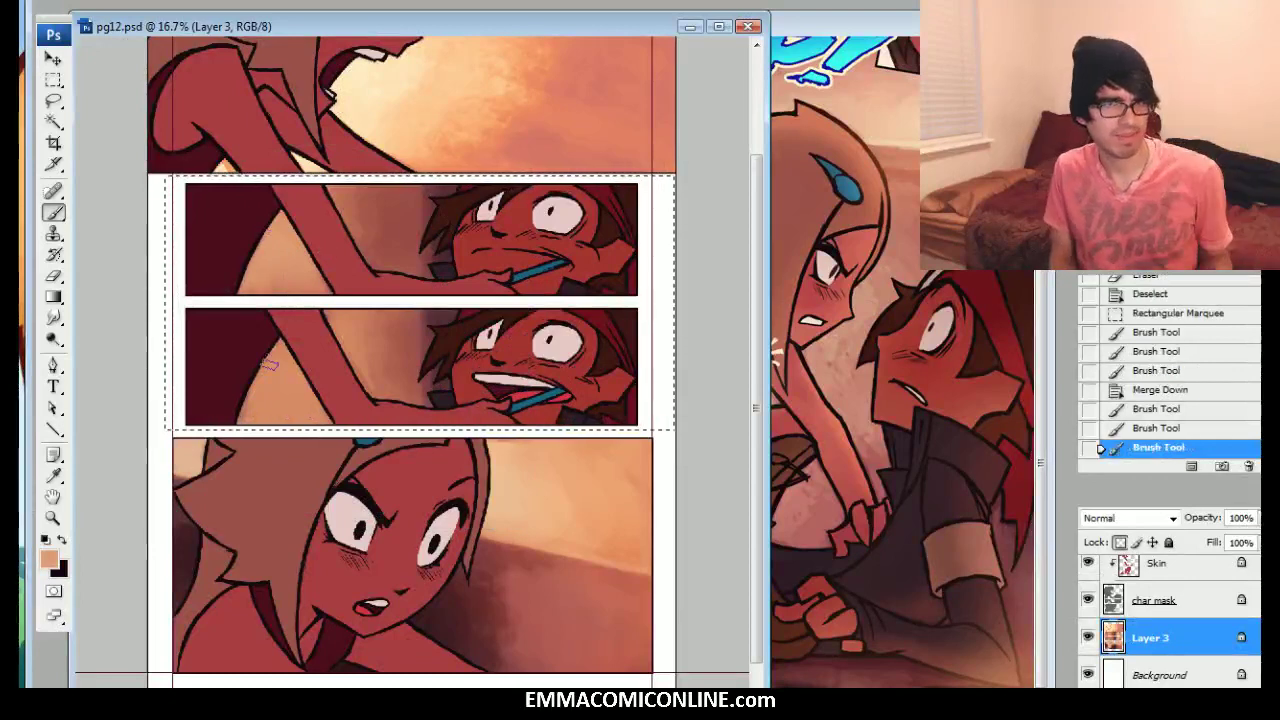
pyautogui.moveTo(269, 365); pyautogui.dragTo(255, 398)
pyautogui.moveTo(275, 372)
pyautogui.mouseDown()
pyautogui.moveTo(262, 405)
pyautogui.moveTo(285, 400)
pyautogui.mouseUp()
pyautogui.moveTo(280, 385); pyautogui.dragTo(295, 405)
# Paint a sampled darker orange-brown between the arm and the boy's hair in both middle panels, and deselect
pyautogui.keyDown('alt'); pyautogui.click(364, 386); pyautogui.keyUp('alt')
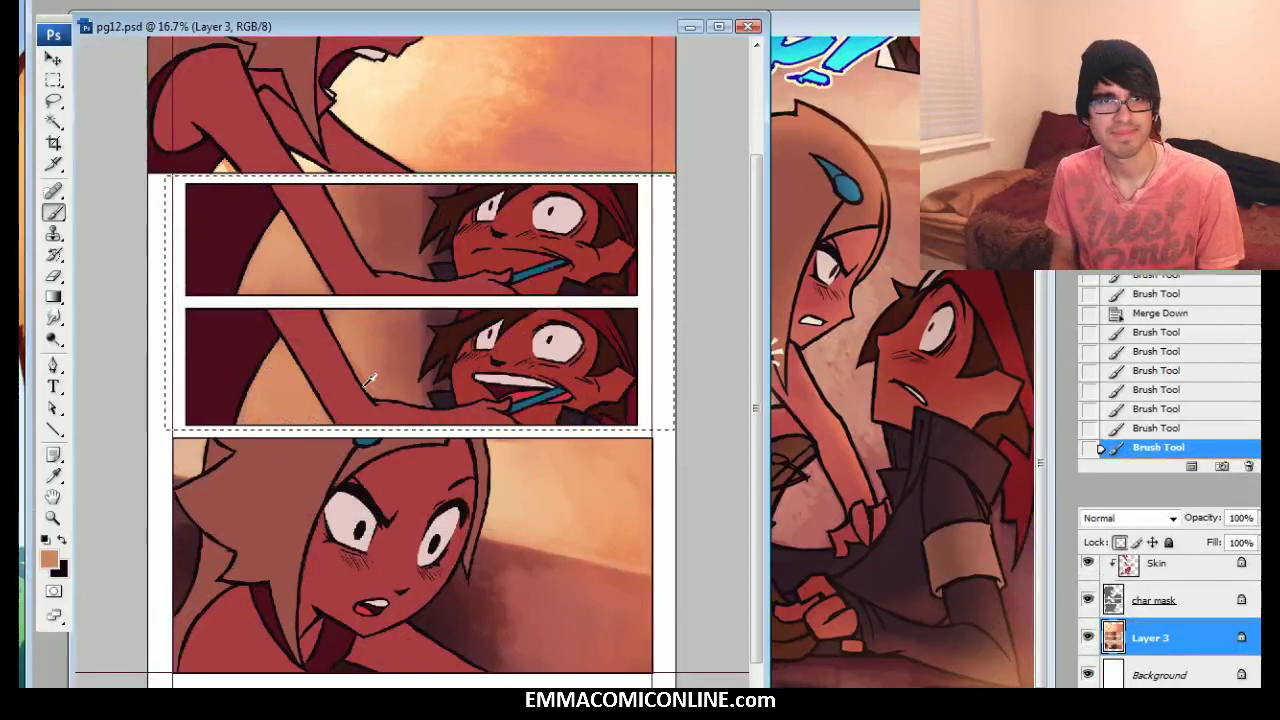
pyautogui.keyDown('alt'); pyautogui.click(364, 386); pyautogui.keyUp('alt')
pyautogui.moveTo(355, 350); pyautogui.dragTo(372, 385)
pyautogui.moveTo(362, 340); pyautogui.dragTo(380, 380)
pyautogui.moveTo(345, 215); pyautogui.dragTo(355, 237)
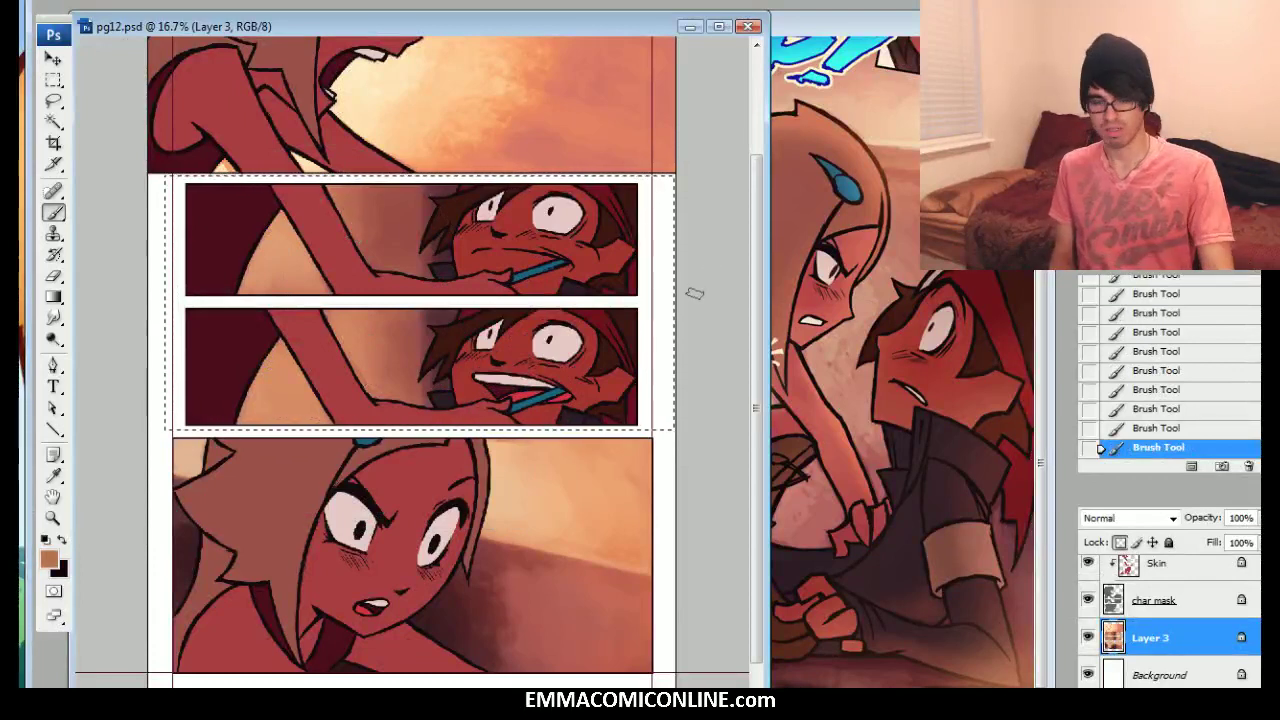
pyautogui.press('l')
pyautogui.click(667, 452)
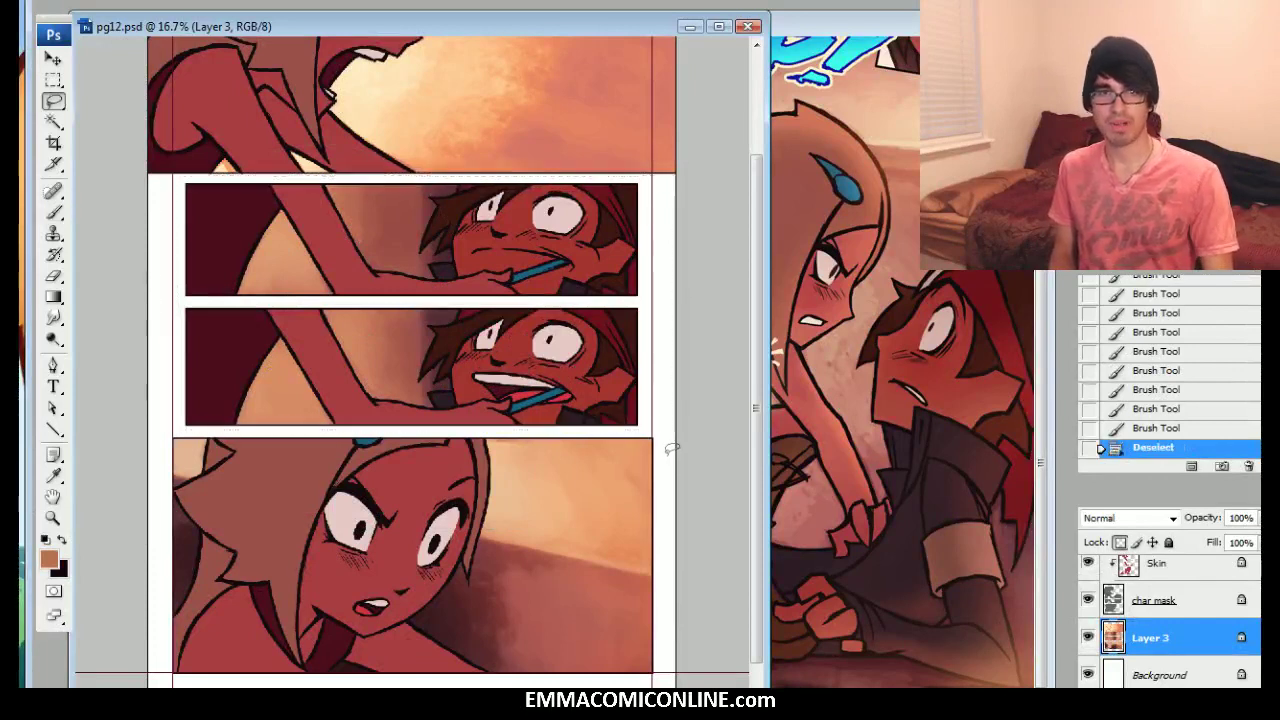
# Bring the pg11v2.jpg reference forward, return to pg12.psd, choose the 45 px K Soft preset and activate the Brush tool
pyautogui.scroll(3, 672, 452)
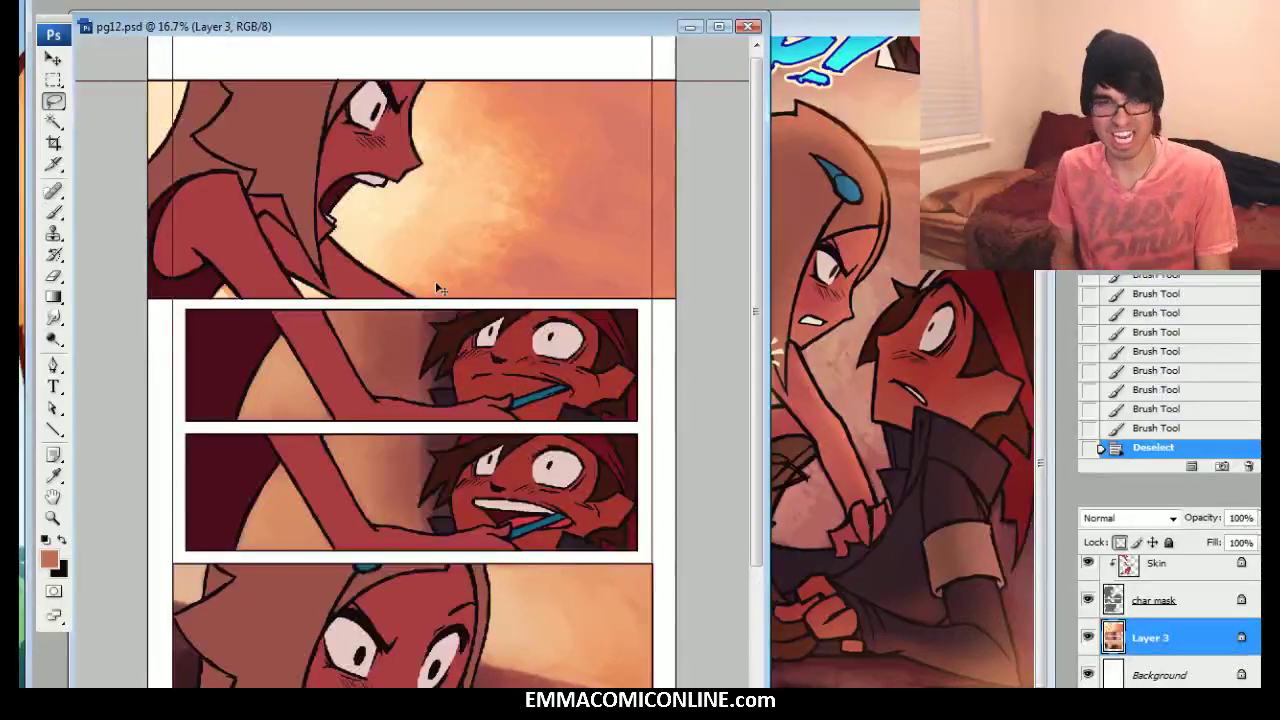
pyautogui.press('b')
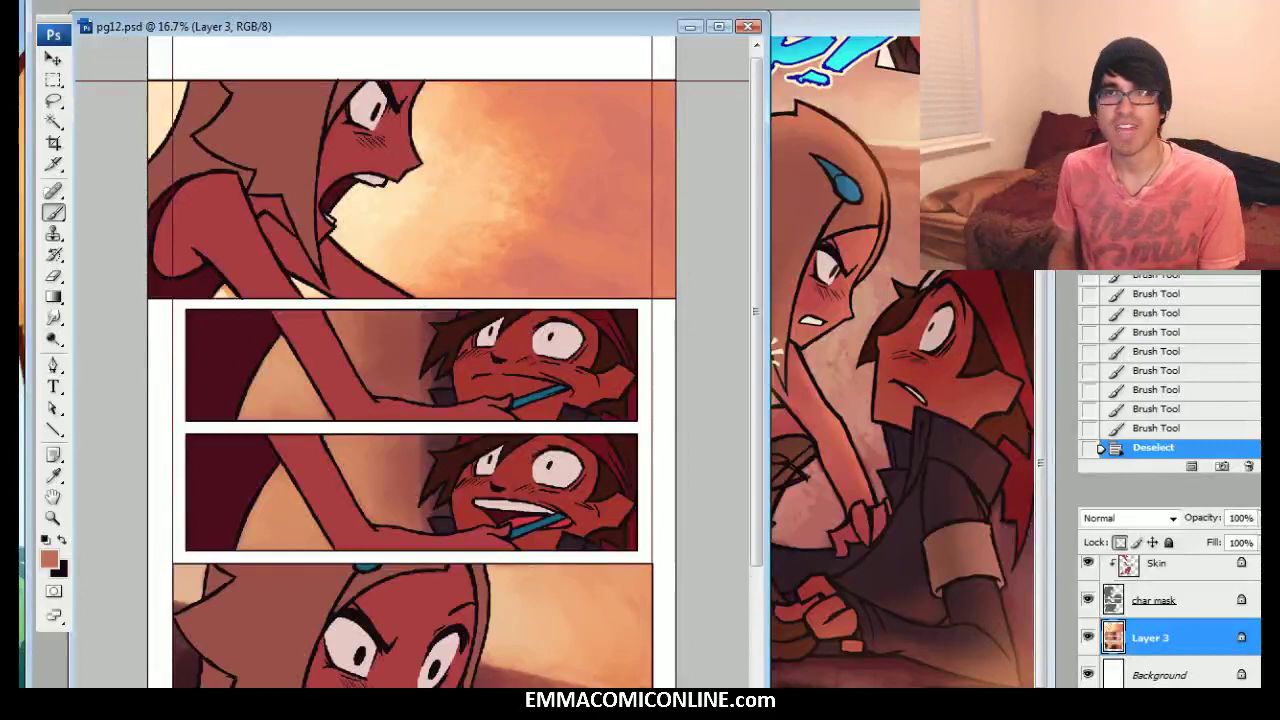
pyautogui.scroll(-1, 411, 362)
pyautogui.hotkey('ctrl', 'Tab')
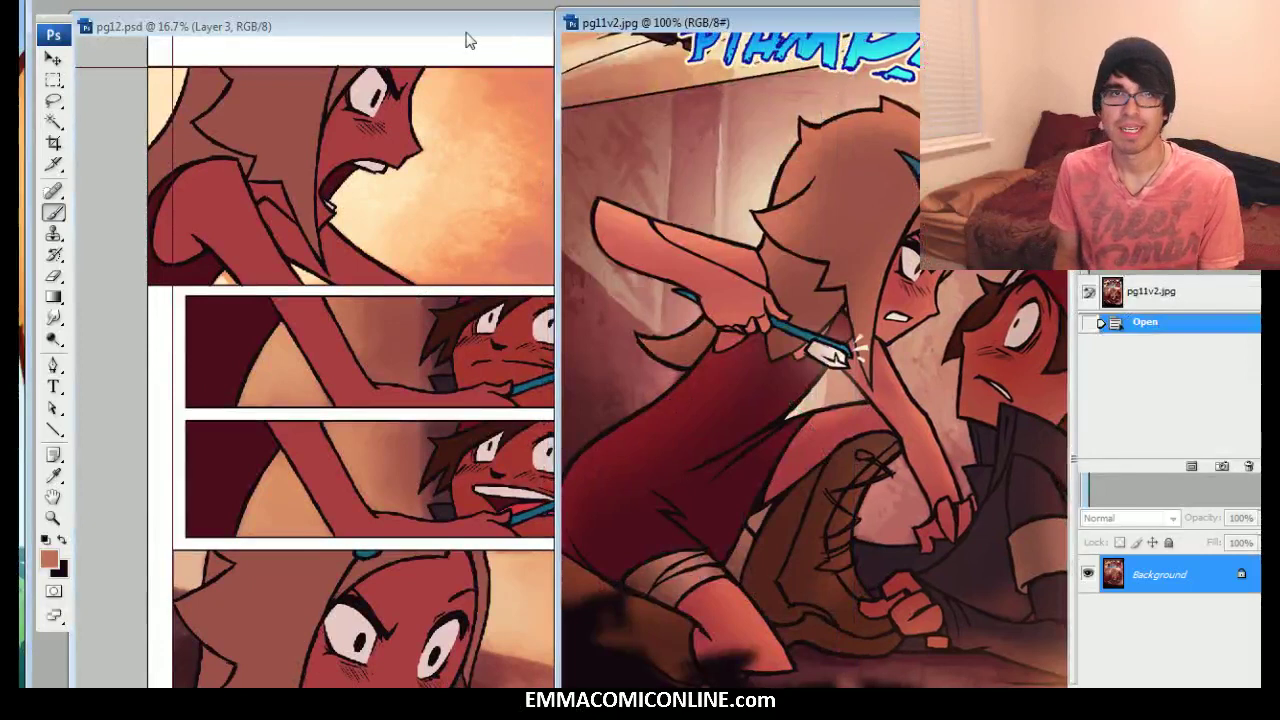
pyautogui.click(465, 40)
pyautogui.rightClick(425, 255)
pyautogui.click(480, 385)
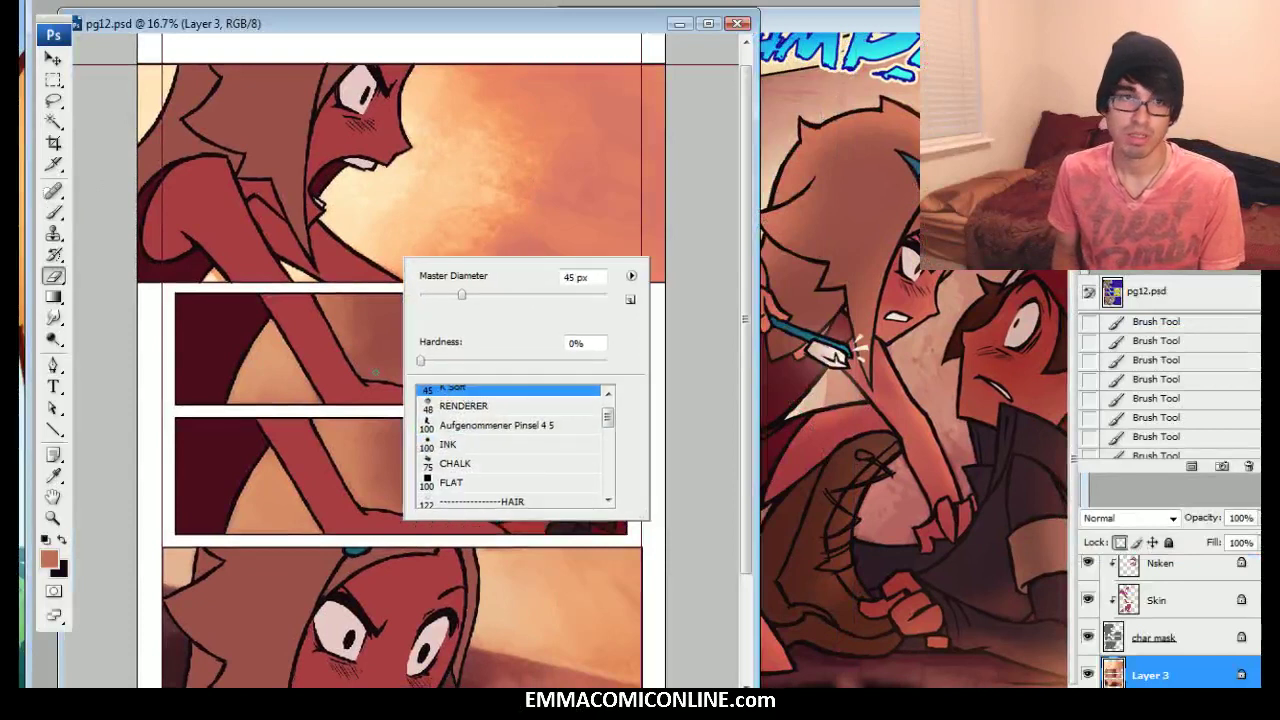
pyautogui.click(54, 276)
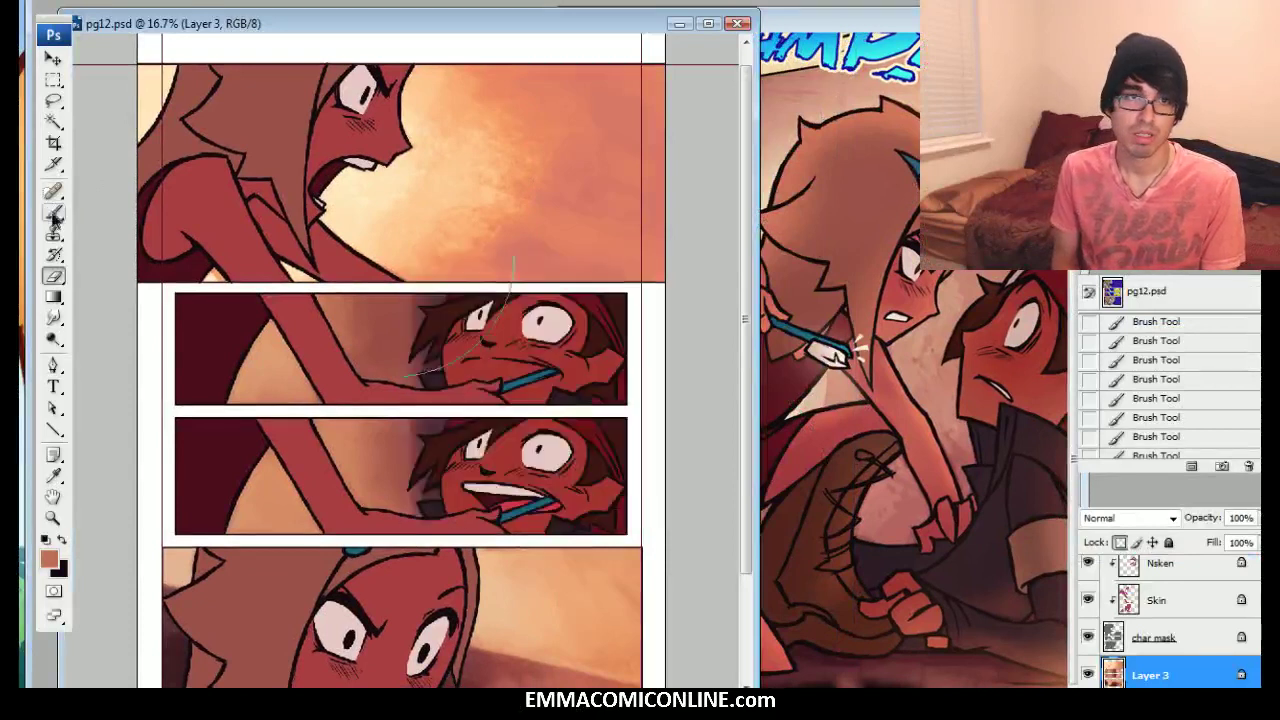
pyautogui.click(55, 215)
# Enlarge the brush by fifteen size increments over the top panel
pyautogui.scroll(1, 463, 235)
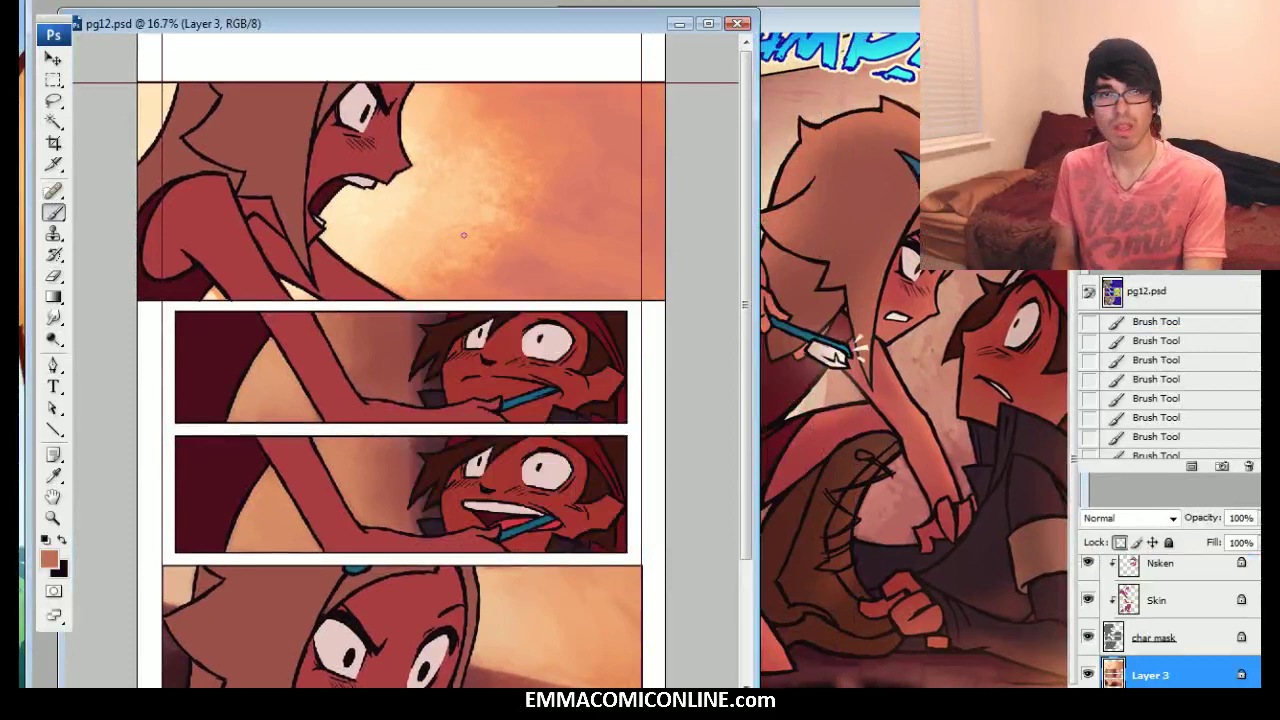
pyautogui.press(']')
pyautogui.press(']')
pyautogui.press(']')
pyautogui.press(']')
pyautogui.press(']')
pyautogui.press(']')
pyautogui.press(']')
pyautogui.press(']')
pyautogui.press(']')
pyautogui.press(']')
pyautogui.press(']')
pyautogui.press(']')
pyautogui.press(']')
pyautogui.press(']')
pyautogui.press(']')
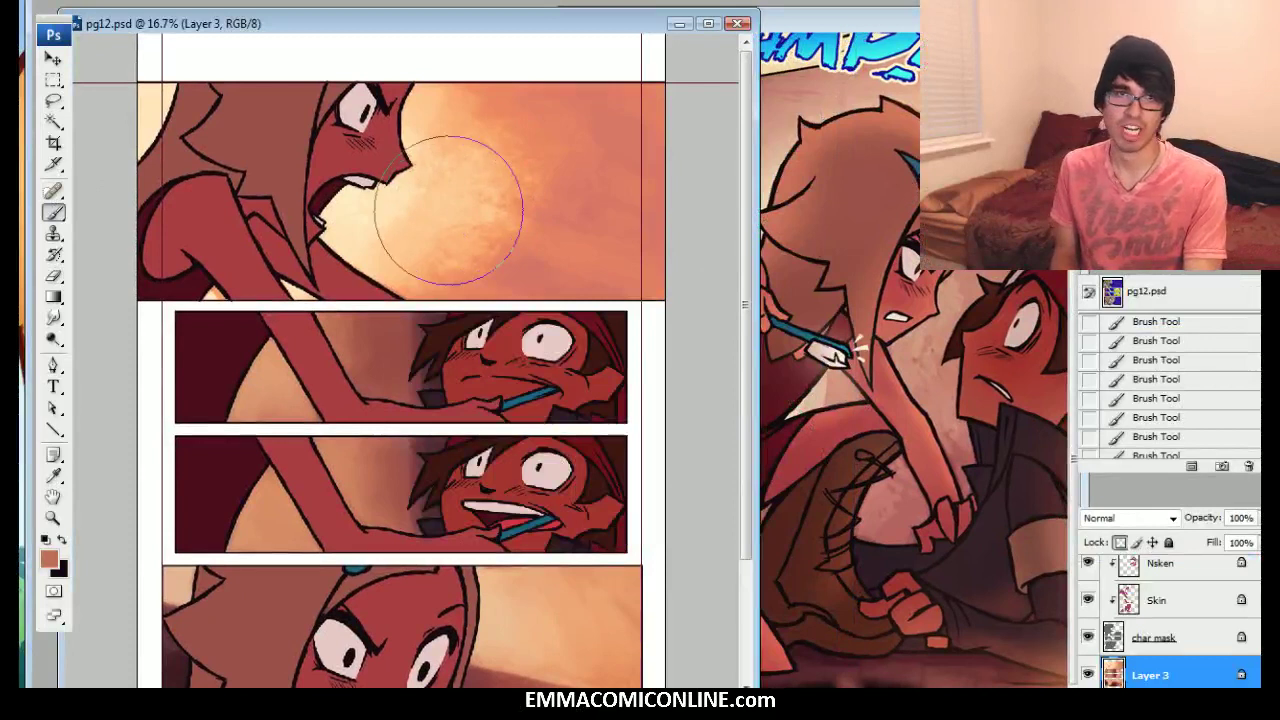
# Select the Skin layer, toggle its visibility to check it, and paint lighter salmon light on the girl's skin in the top panel
pyautogui.click(1163, 598)
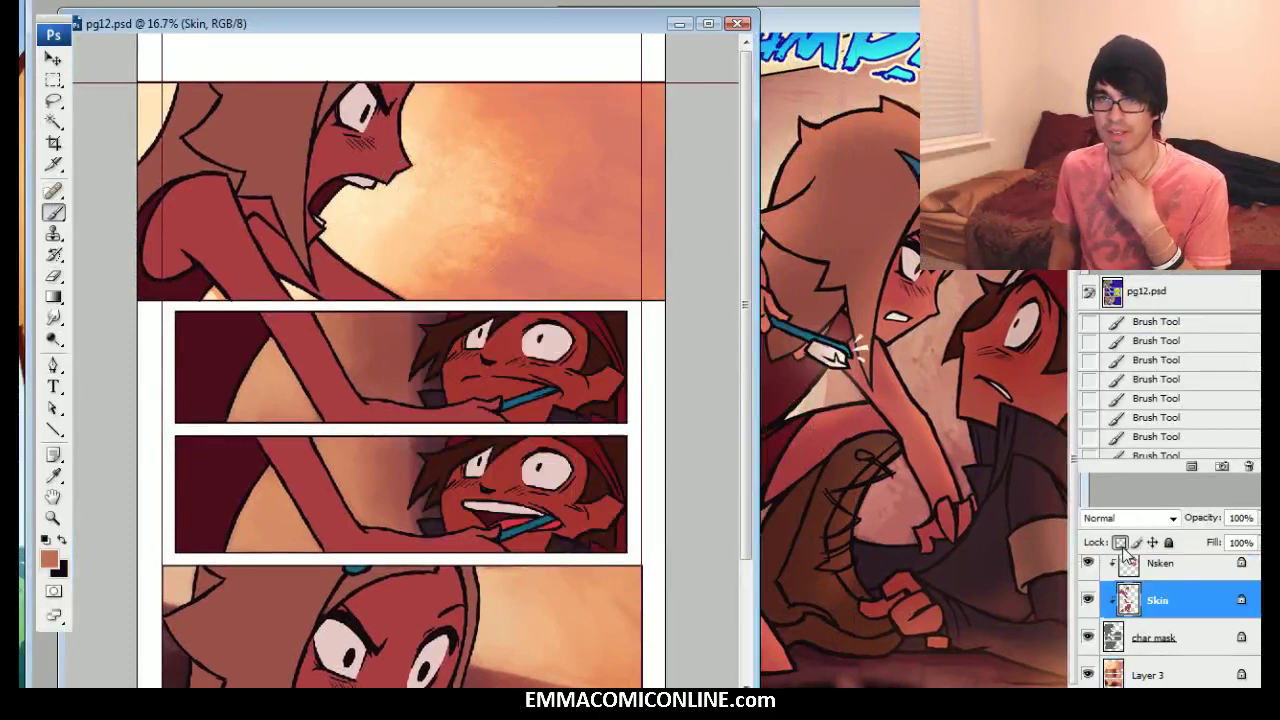
pyautogui.click(1089, 598)
pyautogui.click(1089, 598)
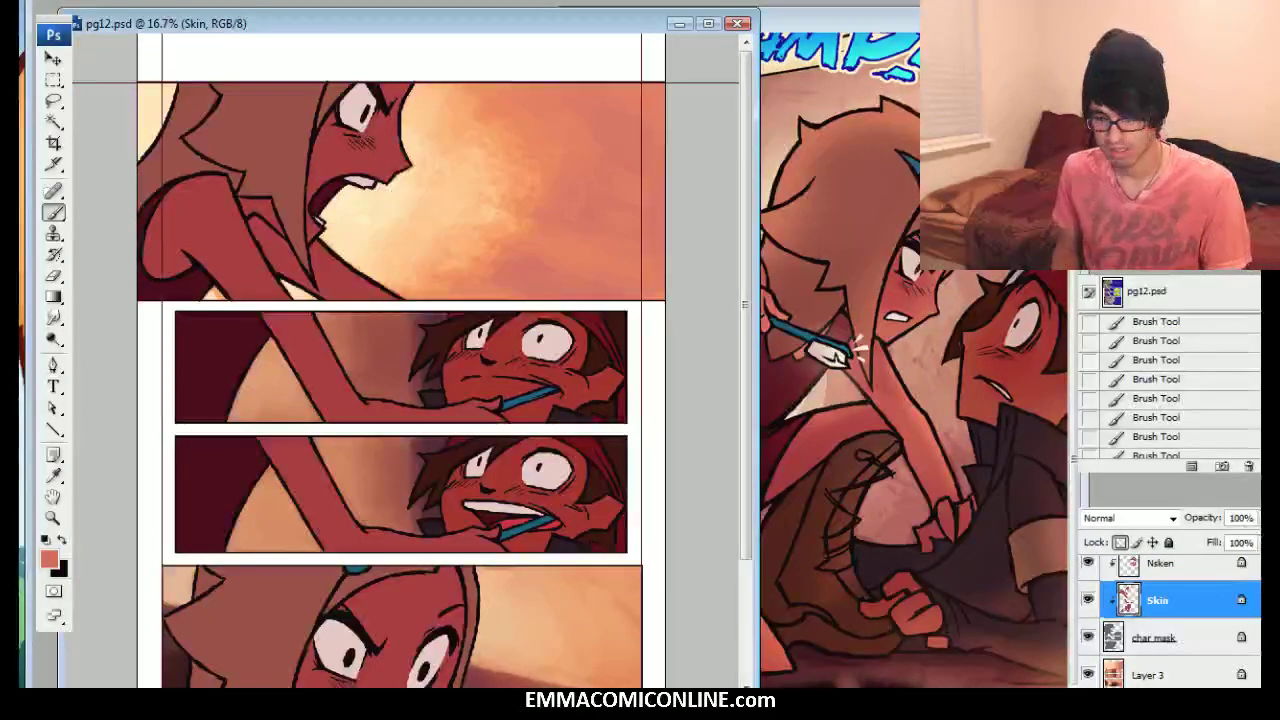
pyautogui.moveTo(451, 118)
pyautogui.mouseDown()
pyautogui.moveTo(451, 163)
pyautogui.moveTo(433, 188)
pyautogui.moveTo(330, 238)
pyautogui.mouseUp()
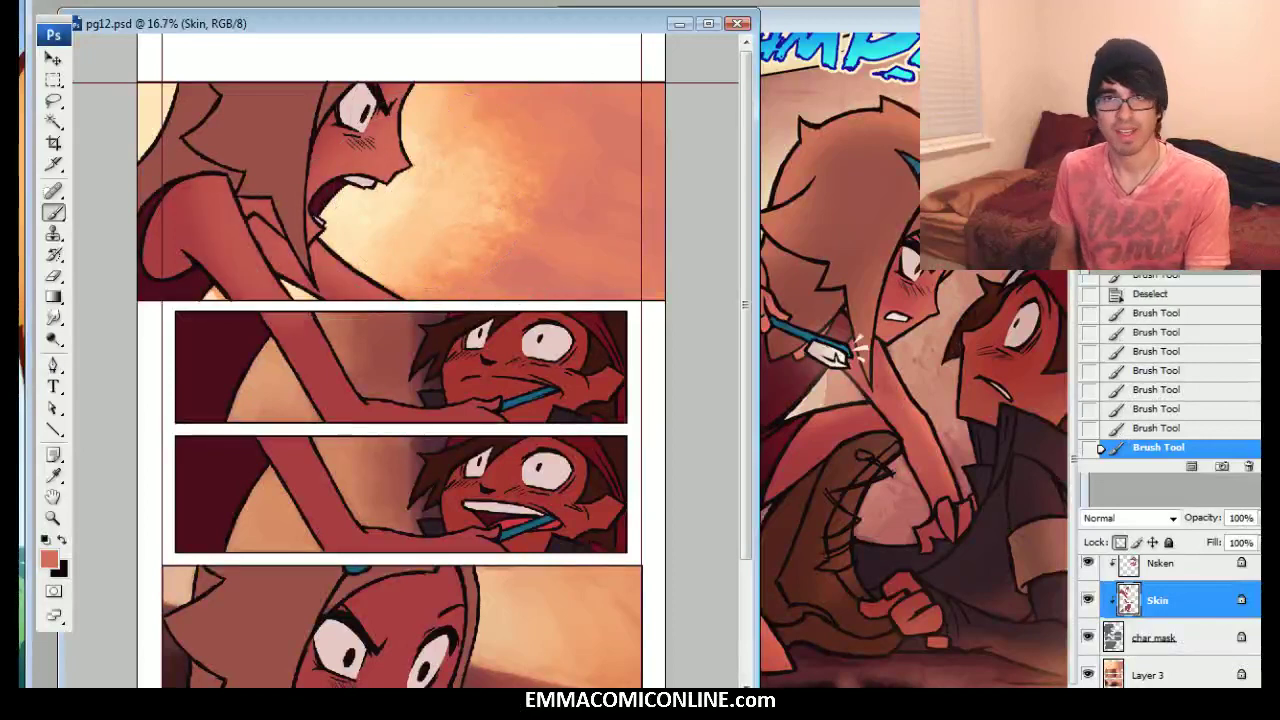
# Paint the same salmon light over the characters' skin in the two middle panels and the bottom panel
pyautogui.scroll(-2, 339, 255)
pyautogui.moveTo(339, 249)
pyautogui.mouseDown()
pyautogui.moveTo(385, 290)
pyautogui.moveTo(485, 290)
pyautogui.mouseUp()
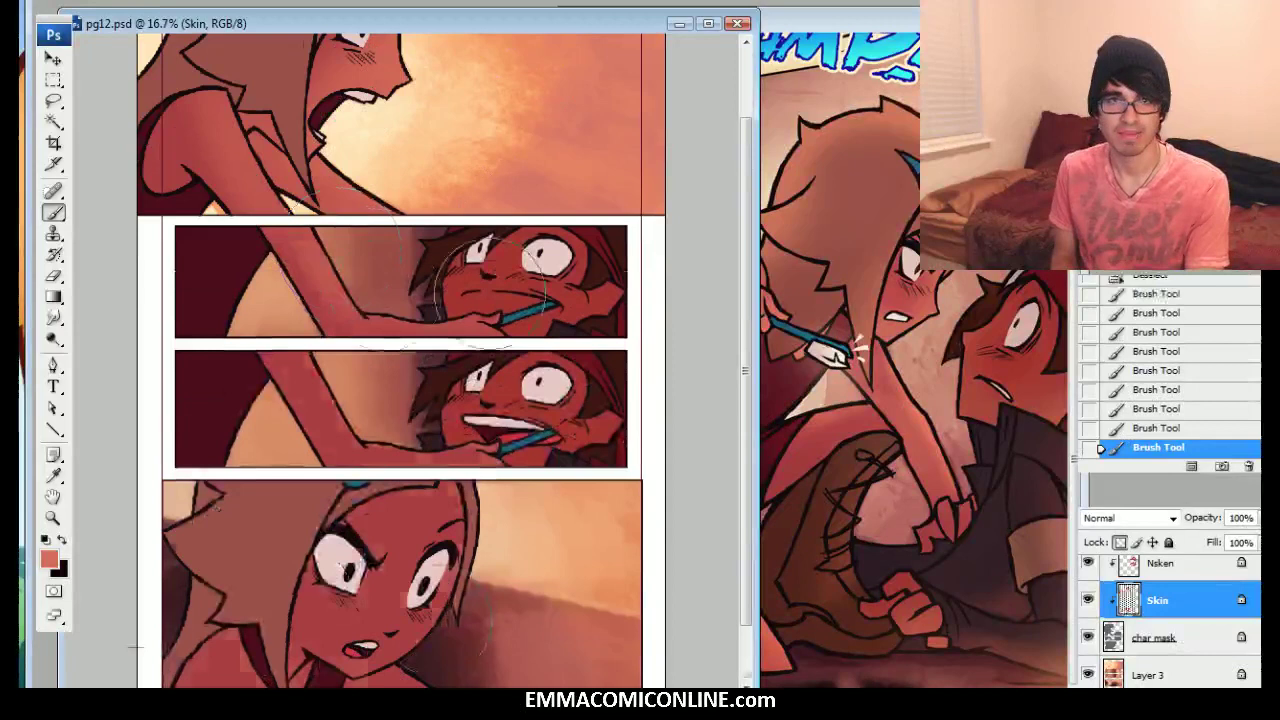
pyautogui.scroll(-2, 437, 552)
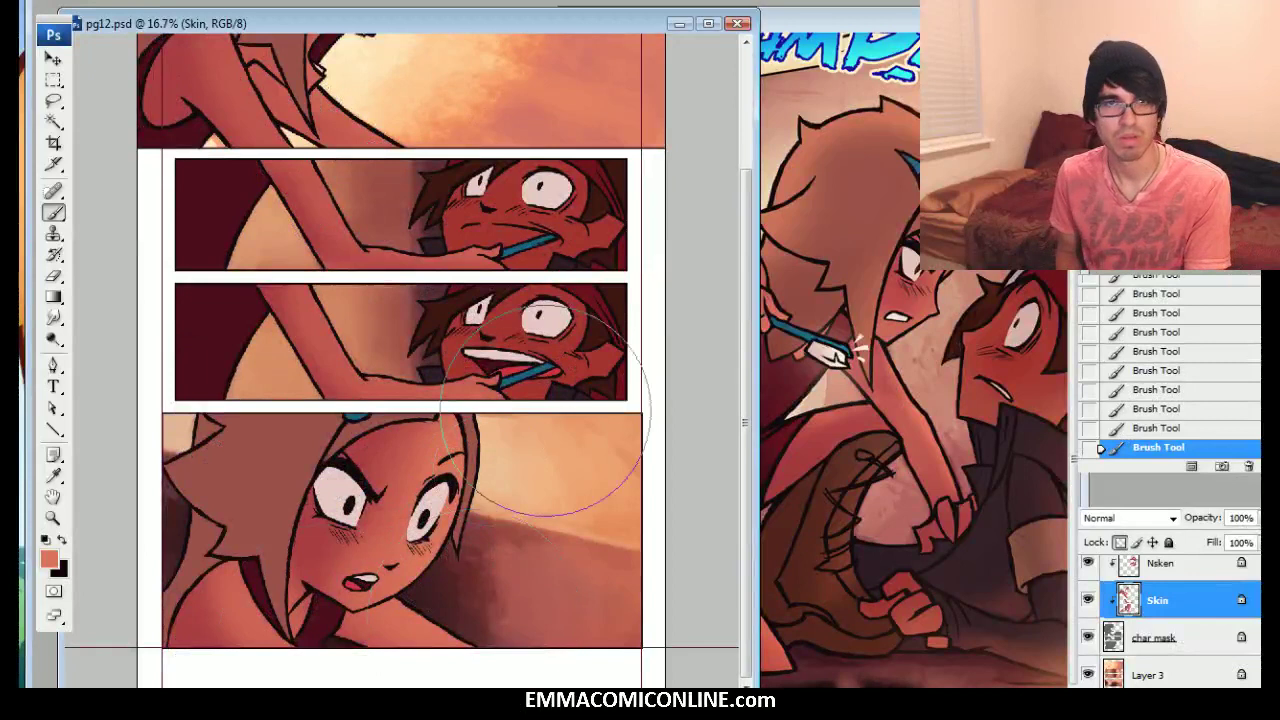
# Compare the page's skin shading with and without the last two brush strokes across the panels
pyautogui.scroll(1, 545, 410)
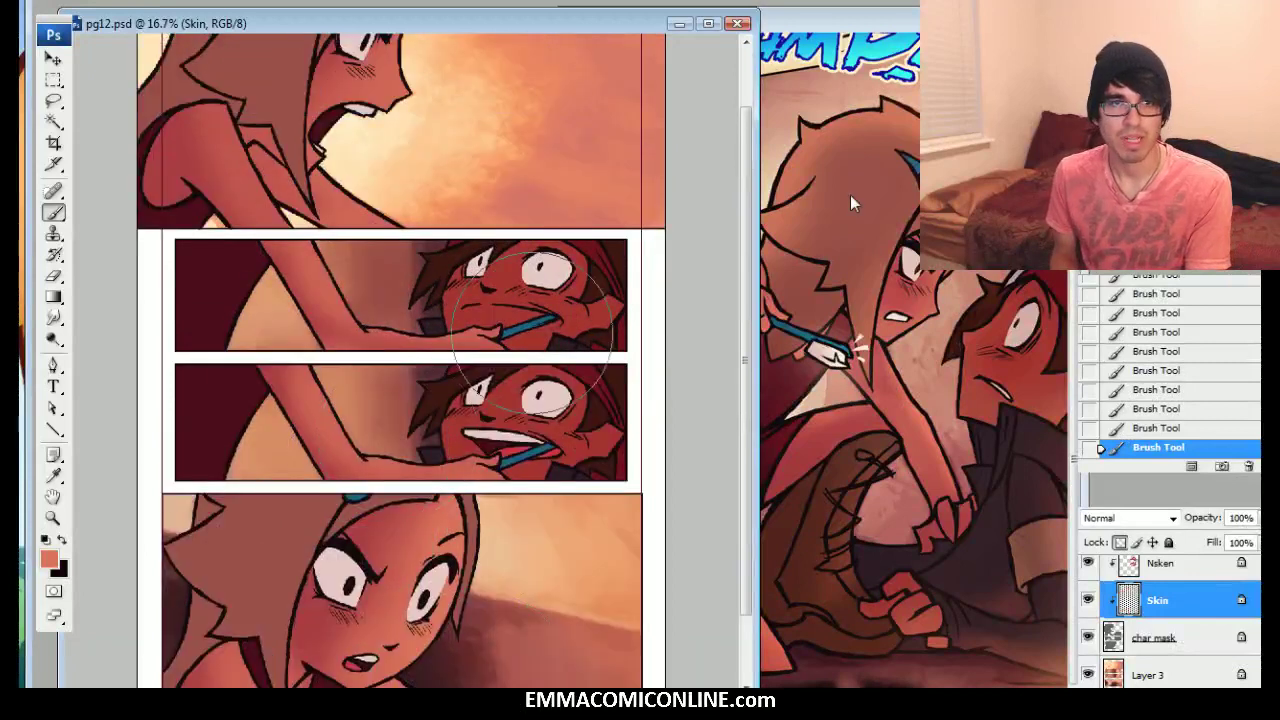
pyautogui.scroll(1, 545, 410)
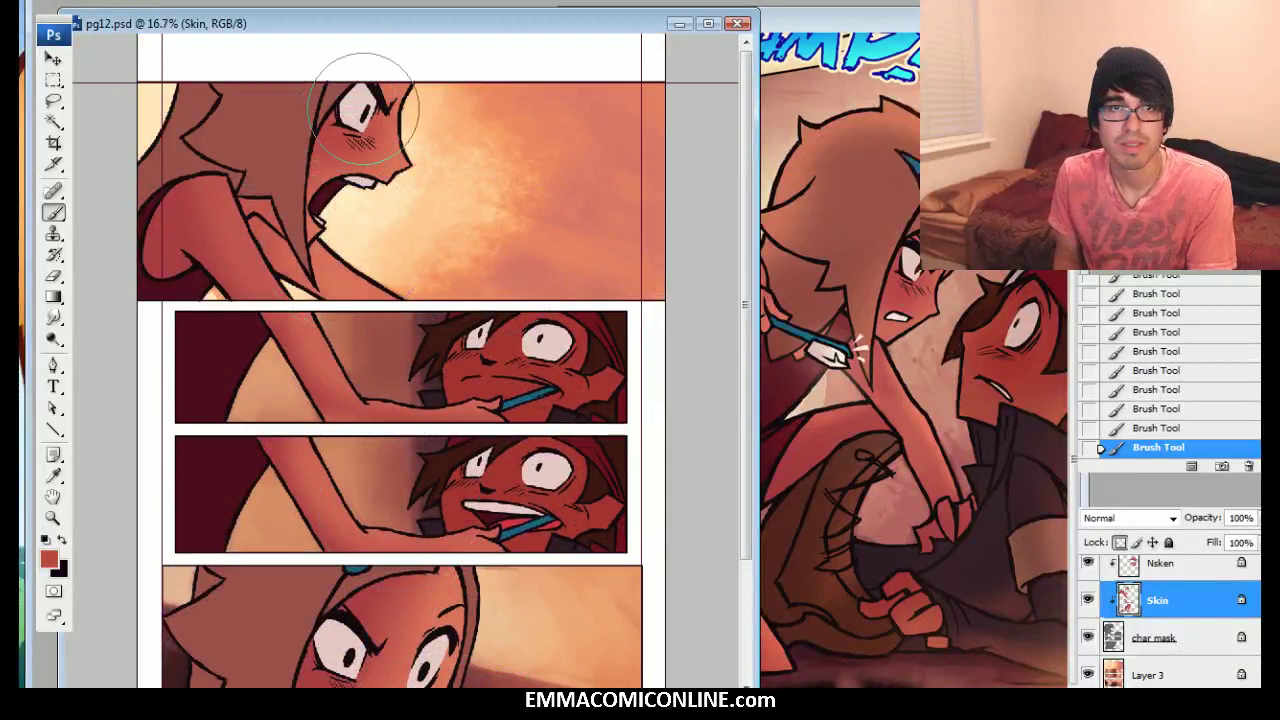
pyautogui.hotkey('ctrl', 'alt', 'z')
pyautogui.hotkey('ctrl', 'alt', 'z')
pyautogui.hotkey('ctrl', 'shift', 'z')
pyautogui.hotkey('ctrl', 'shift', 'z')
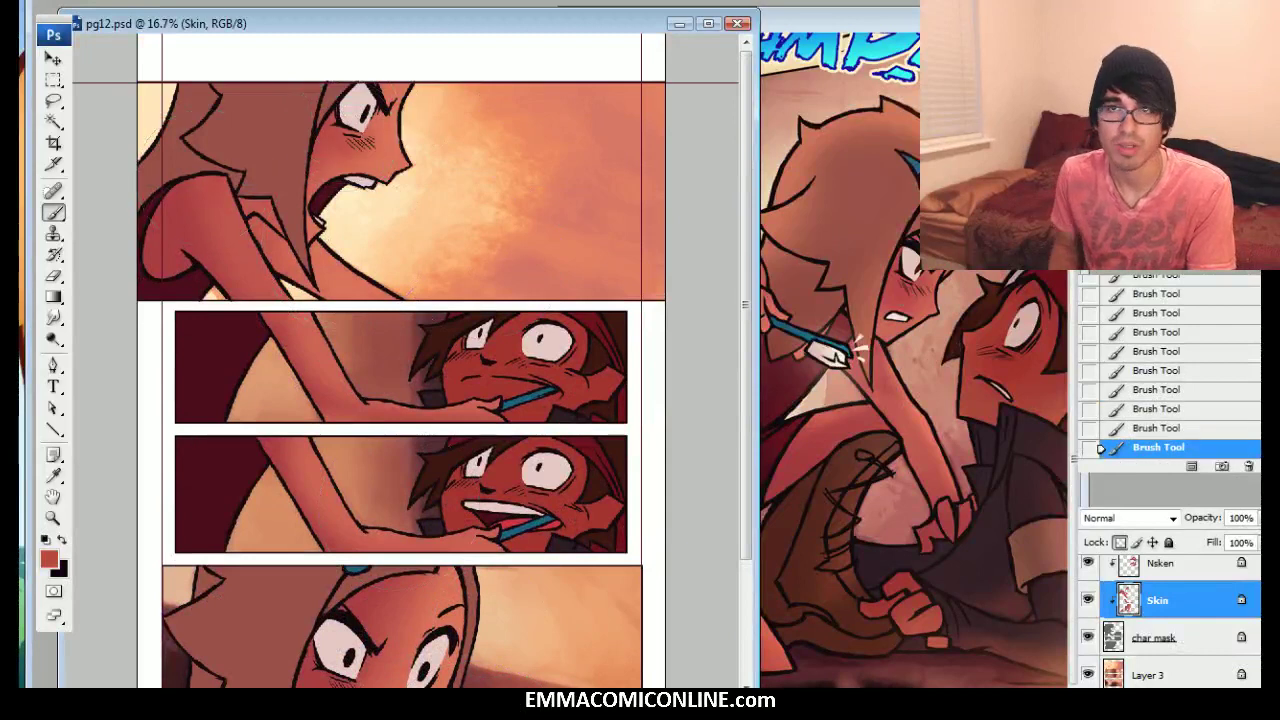
pyautogui.scroll(-1, 350, 140)
pyautogui.scroll(-1, 400, 360)
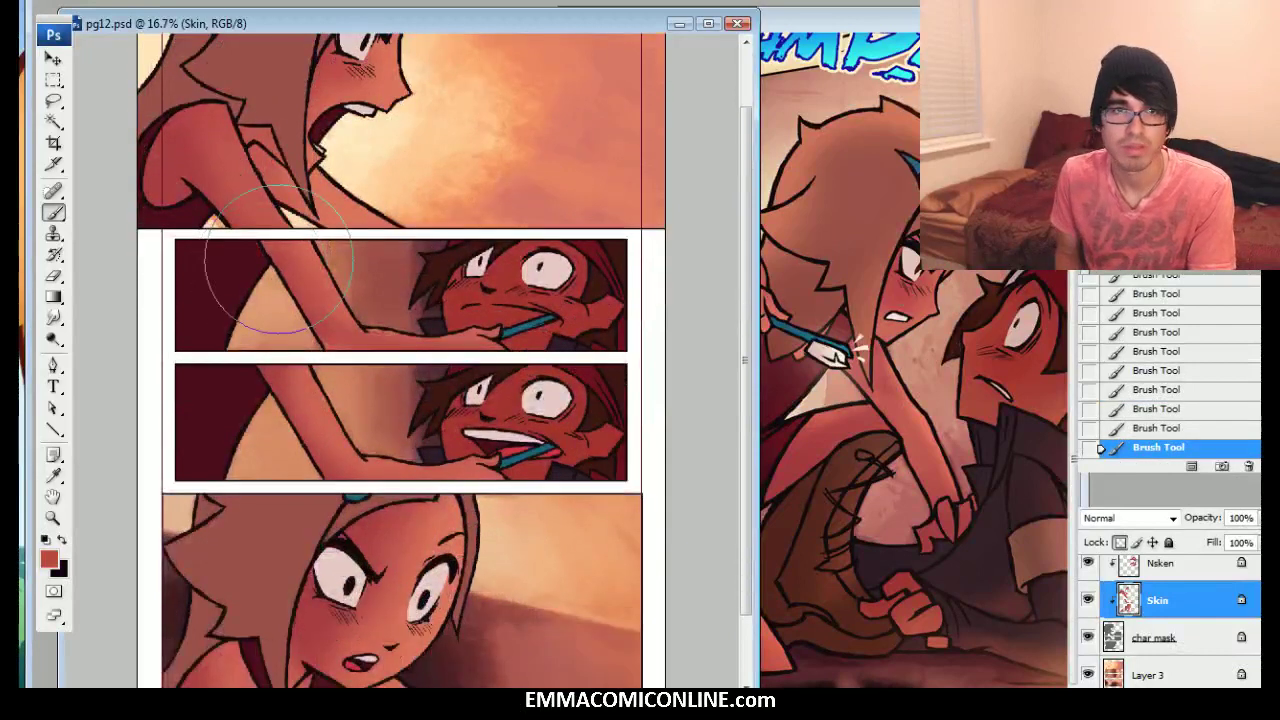
pyautogui.scroll(-2, 400, 360)
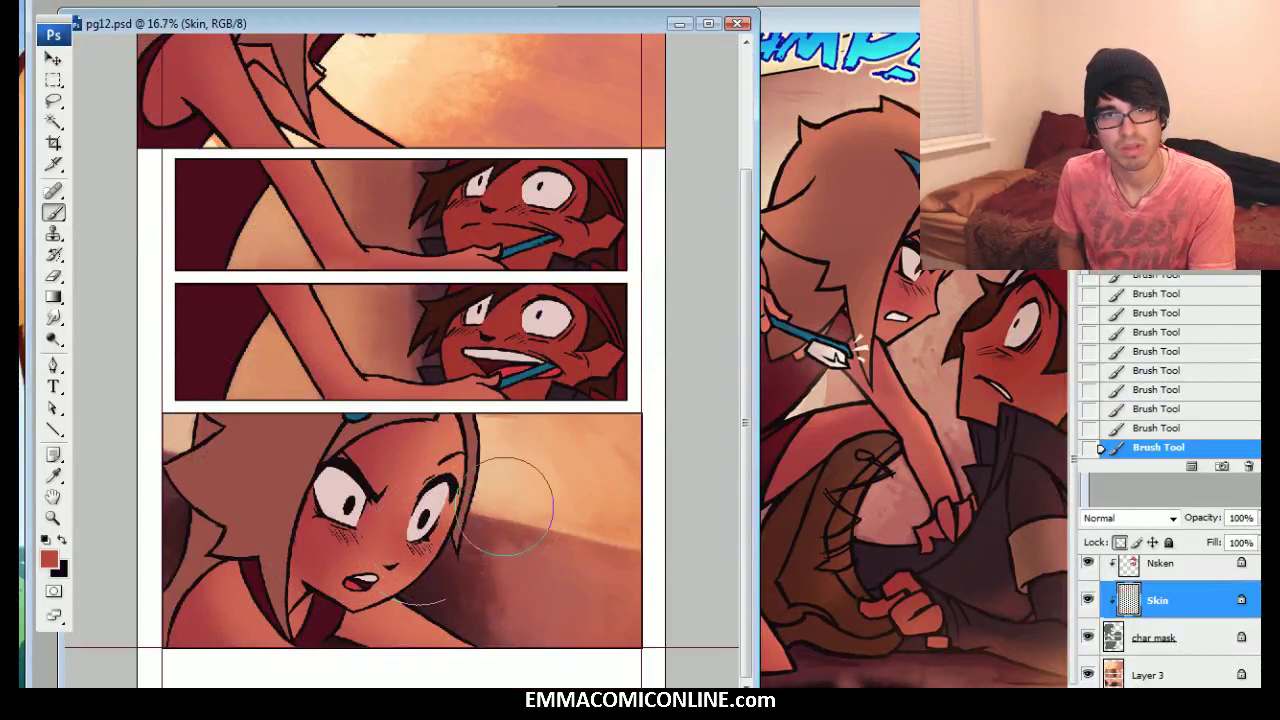
# Undo the last stroke, brush shading down the side of the woman's face in the bottom panel, and sample her forehead's skin tone
pyautogui.hotkey('ctrl', 'z')
pyautogui.moveTo(480, 505)
pyautogui.mouseDown()
pyautogui.moveTo(460, 585)
pyautogui.moveTo(420, 600)
pyautogui.mouseUp()
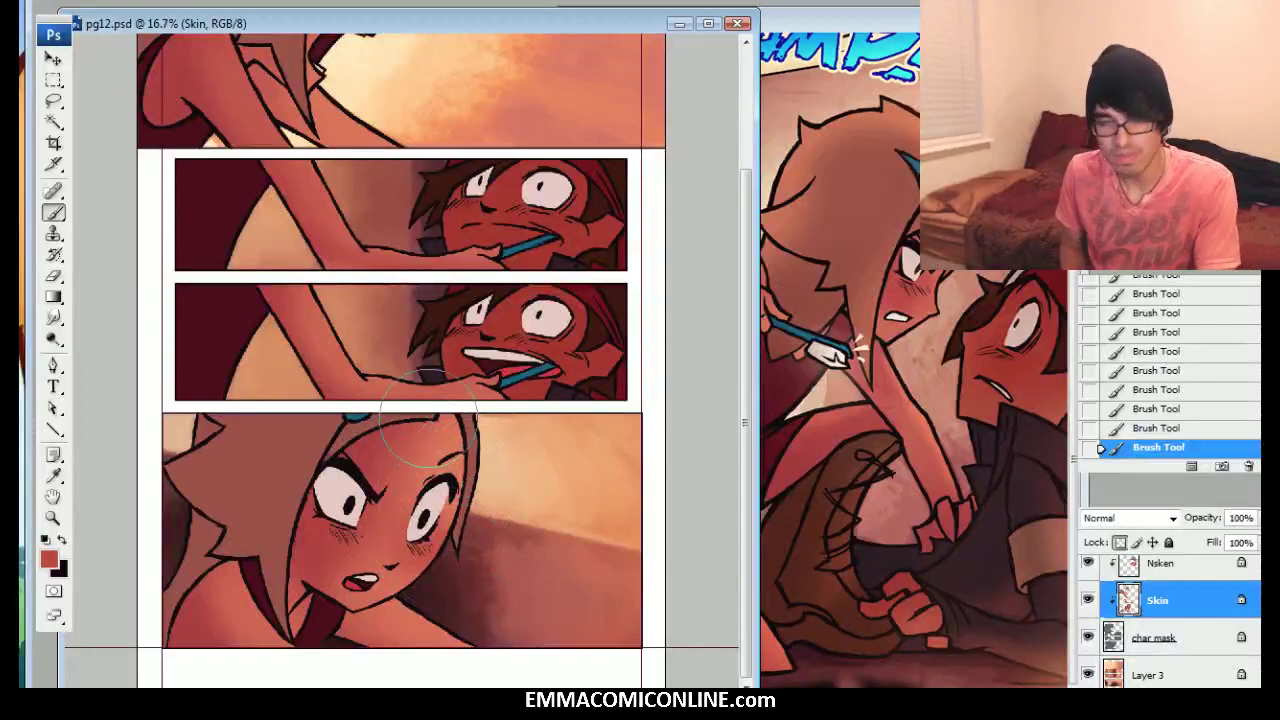
pyautogui.keyDown('alt'); pyautogui.click(430, 470); pyautogui.keyUp('alt')
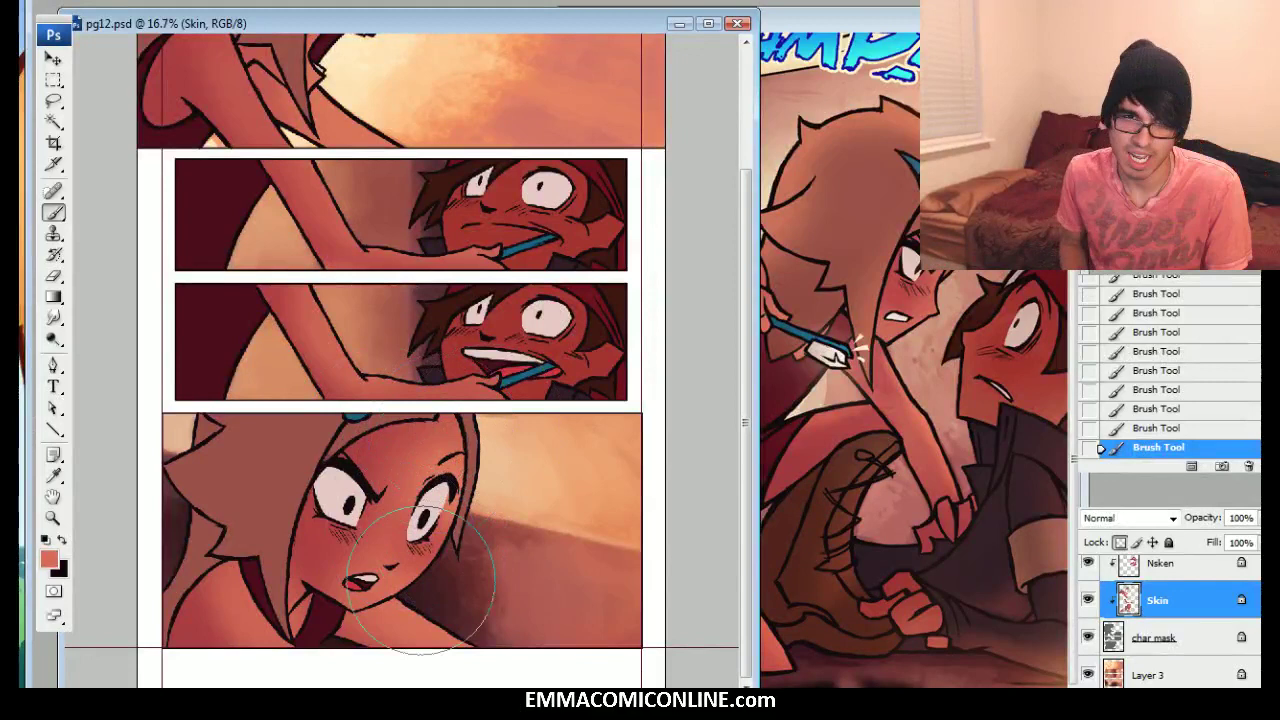
# Sample a darker skin tone at the woman's neck in the bottom panel and shade her skin, using a small and then a larger brush
pyautogui.keyDown('alt'); pyautogui.click(300, 590); pyautogui.keyUp('alt')
pyautogui.press('[')
pyautogui.press('[')
pyautogui.press('[')
pyautogui.press('[')
pyautogui.press('[')
pyautogui.press('[')
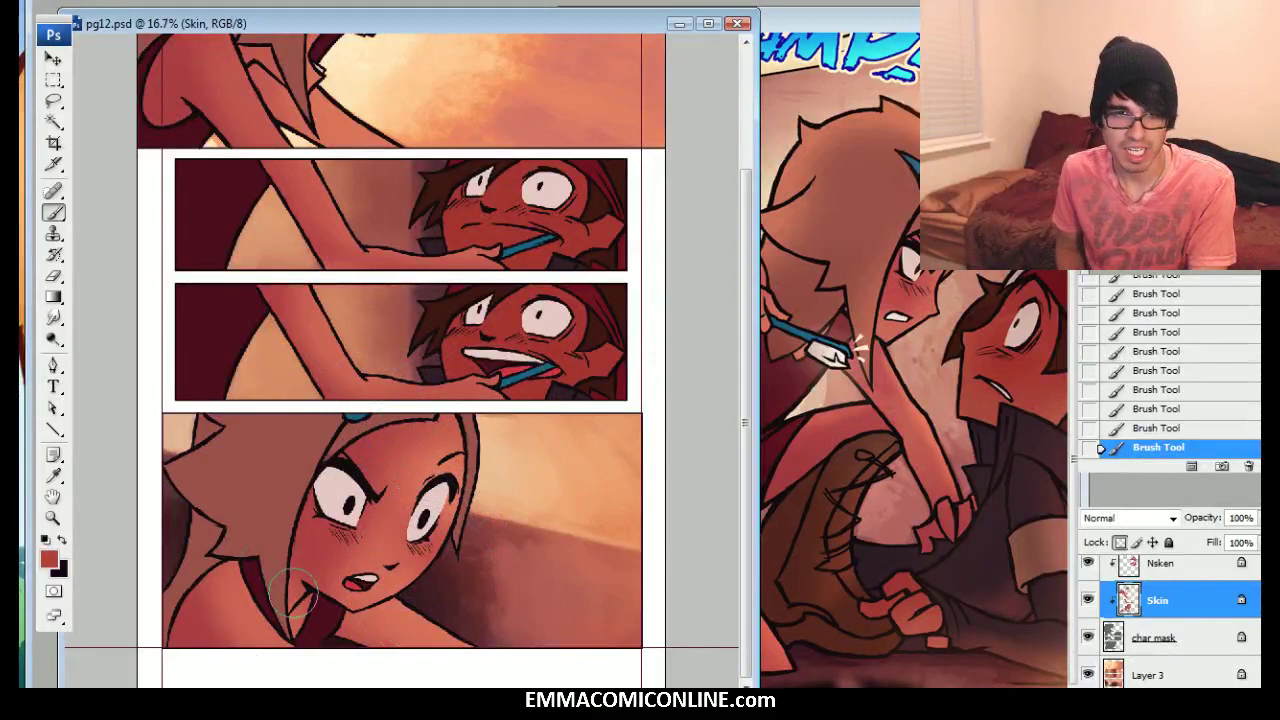
pyautogui.press(']')
pyautogui.press(']')
pyautogui.press(']')
pyautogui.press(']')
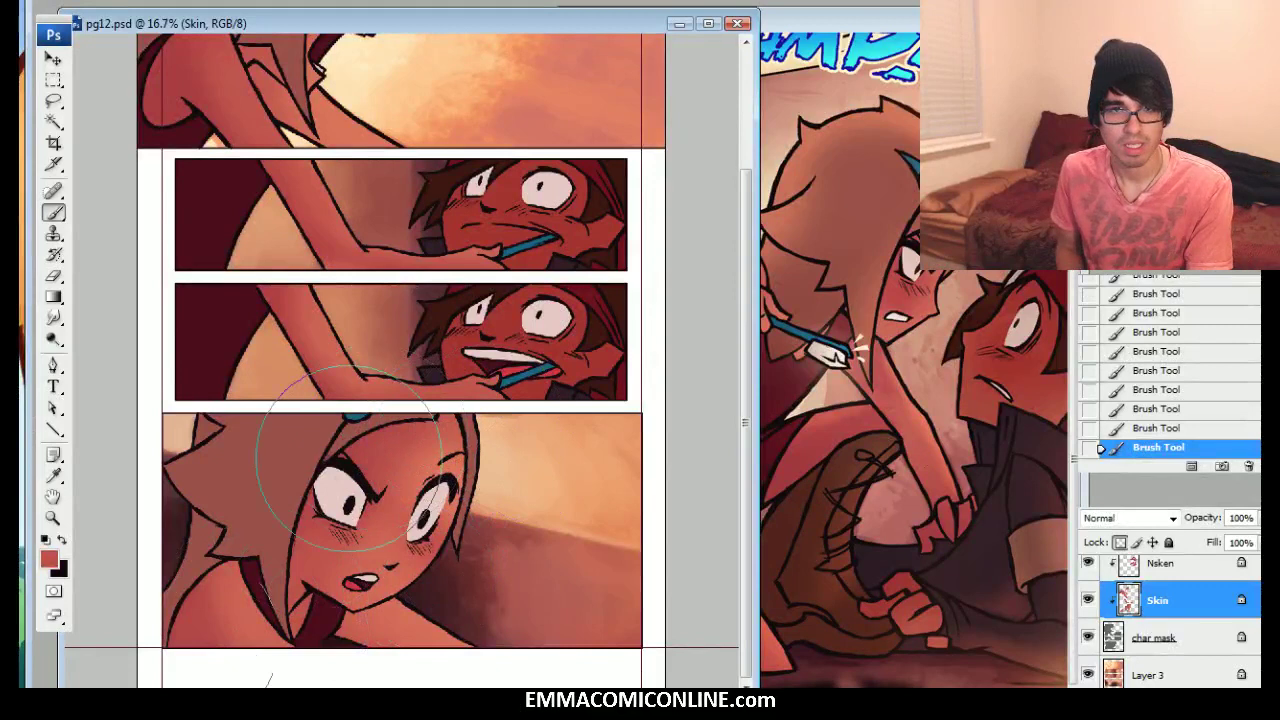
# Check the skin shading against the upper panels and step back one brush stroke on the Skin layer
pyautogui.scroll(3, 348, 457)
pyautogui.scroll(1, 197, 190)
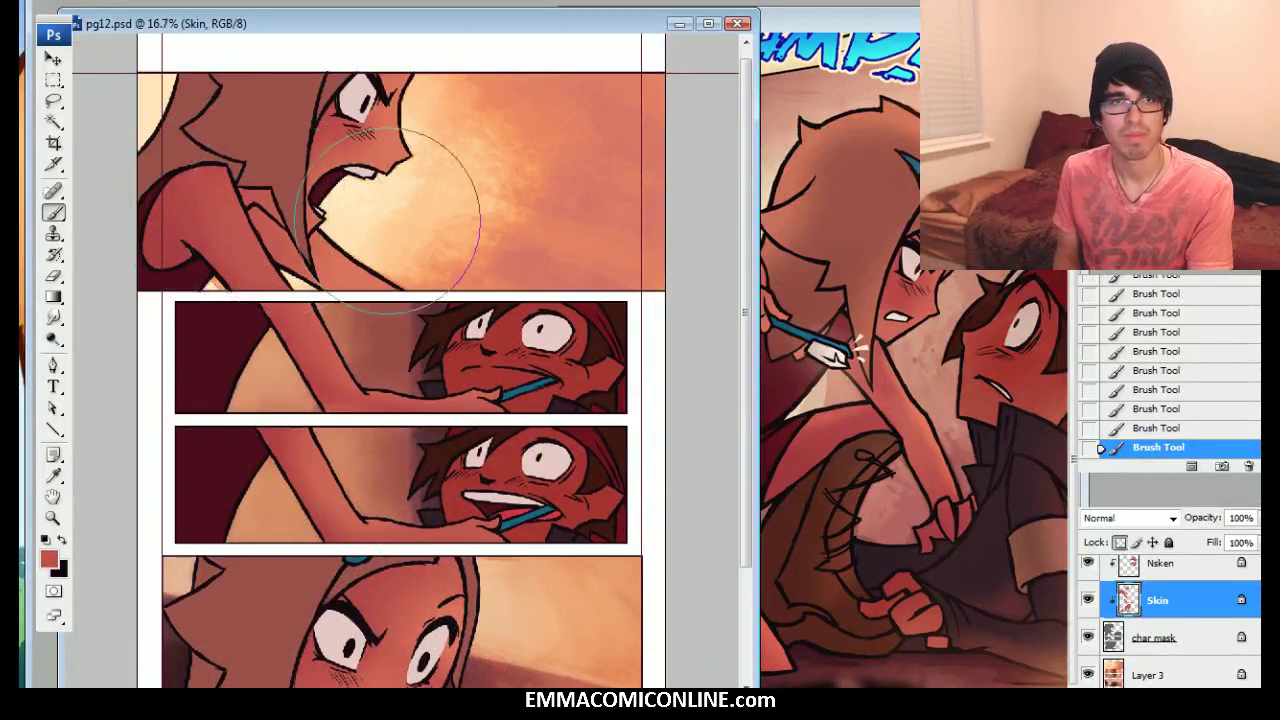
pyautogui.moveTo(745, 165); pyautogui.dragTo(745, 172)
pyautogui.scroll(-4, 412, 360)
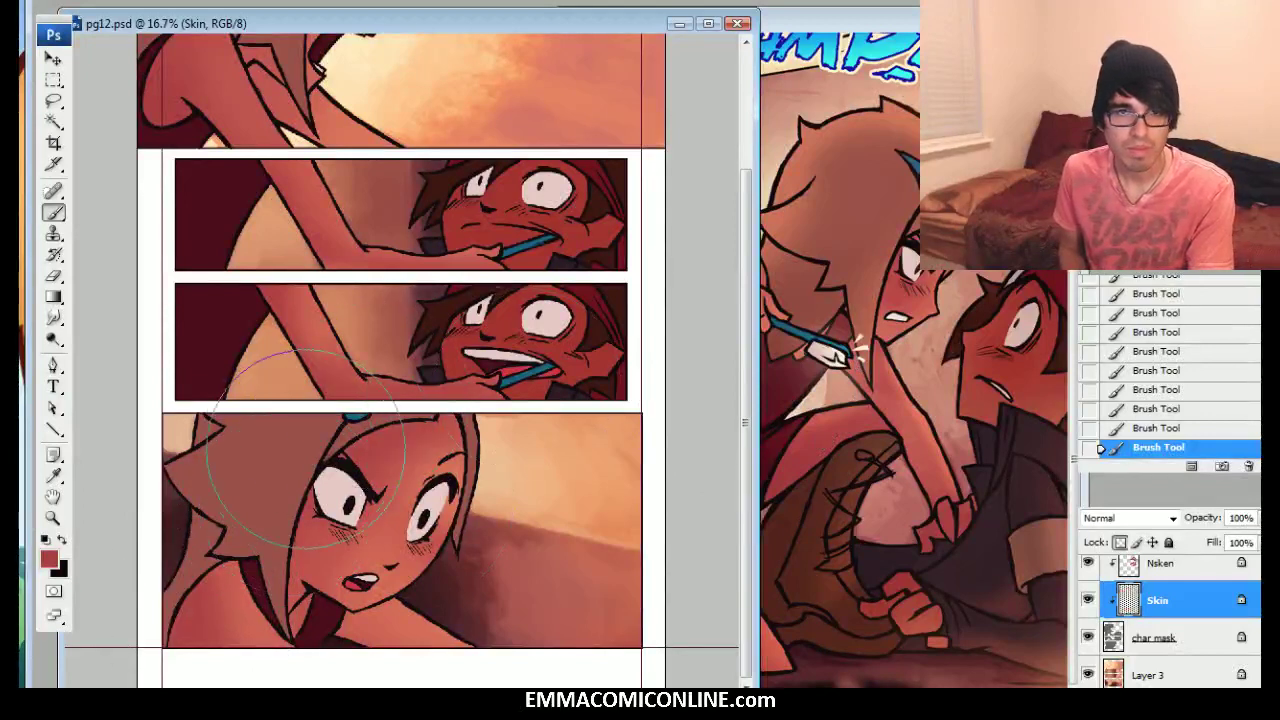
pyautogui.click(1155, 432)
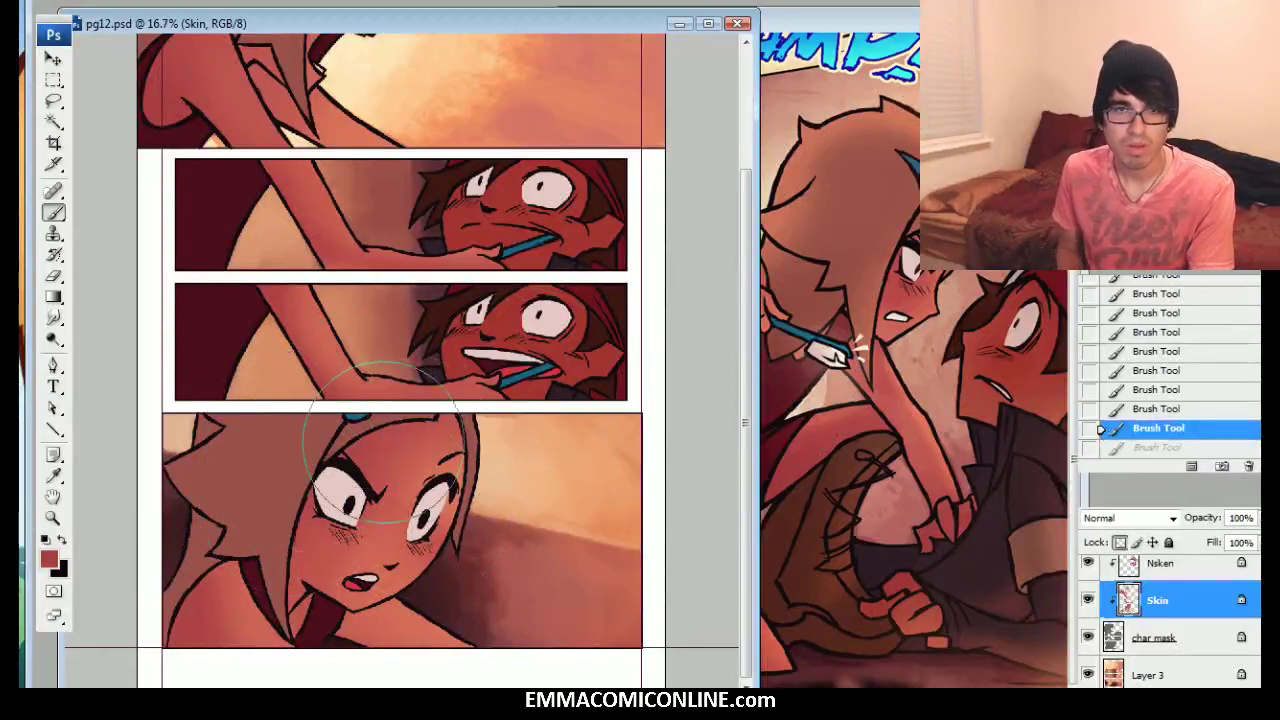
# Select the bottom panel with a rectangular marquee and brush shading over the woman's forehead and cheeks with progressively smaller brushes
pyautogui.press('m')
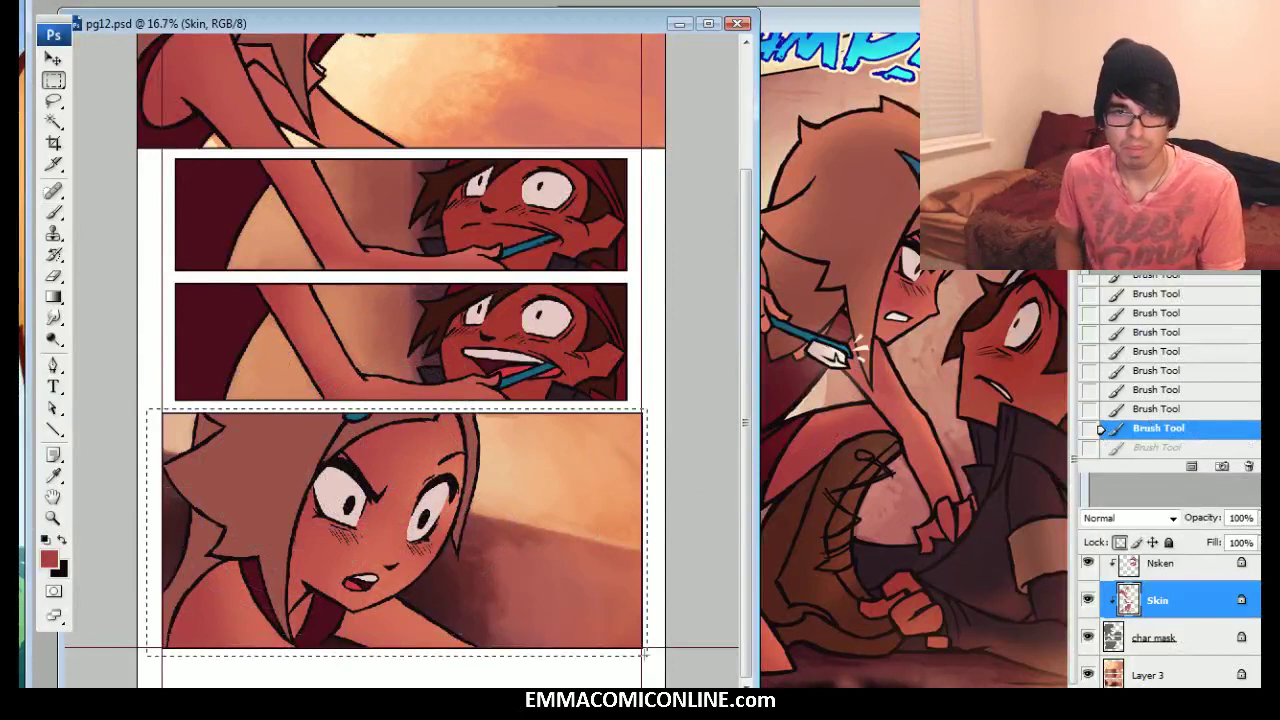
pyautogui.moveTo(645, 652); pyautogui.dragTo(660, 661)
pyautogui.press('b')
pyautogui.moveTo(371, 416); pyautogui.dragTo(502, 399)
pyautogui.press('[')
pyautogui.moveTo(347, 431)
pyautogui.mouseDown()
pyautogui.moveTo(427, 398)
pyautogui.moveTo(520, 495)
pyautogui.moveTo(557, 431)
pyautogui.moveTo(556, 462)
pyautogui.mouseUp()
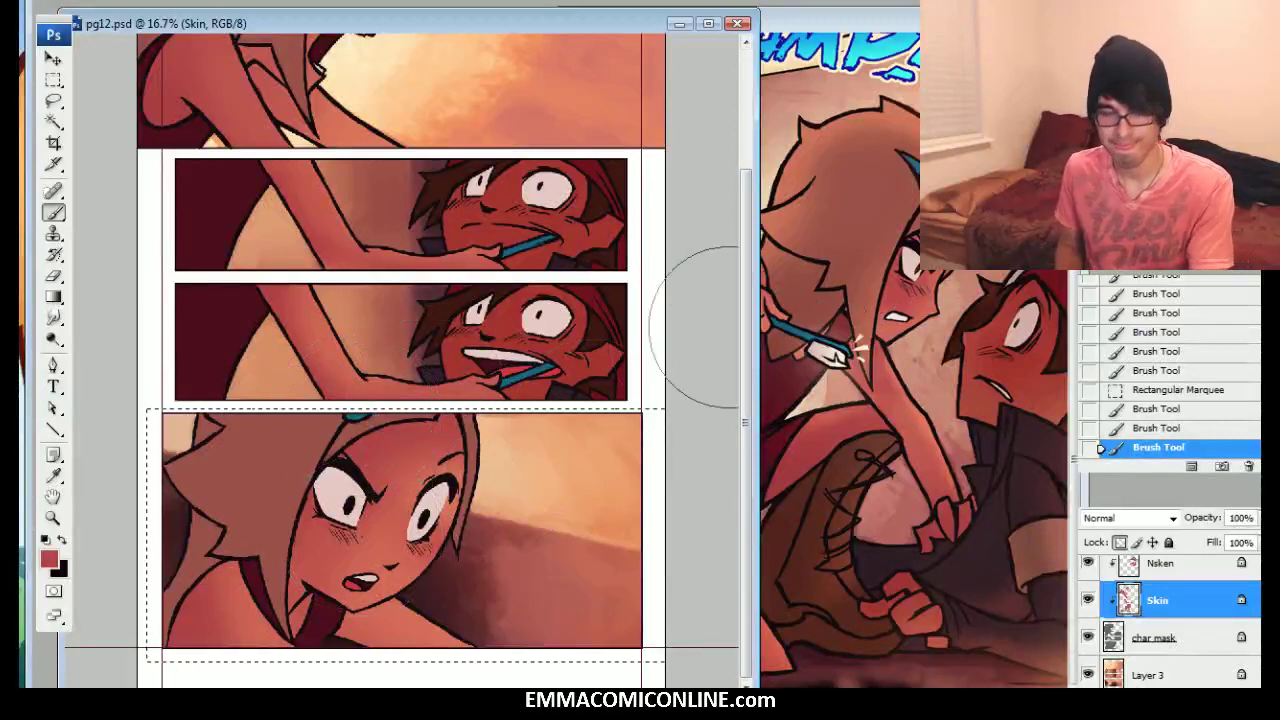
pyautogui.press('[')
pyautogui.press('[')
pyautogui.moveTo(346, 527)
pyautogui.mouseDown()
pyautogui.moveTo(330, 529)
pyautogui.moveTo(419, 548)
pyautogui.moveTo(445, 530)
pyautogui.mouseUp()
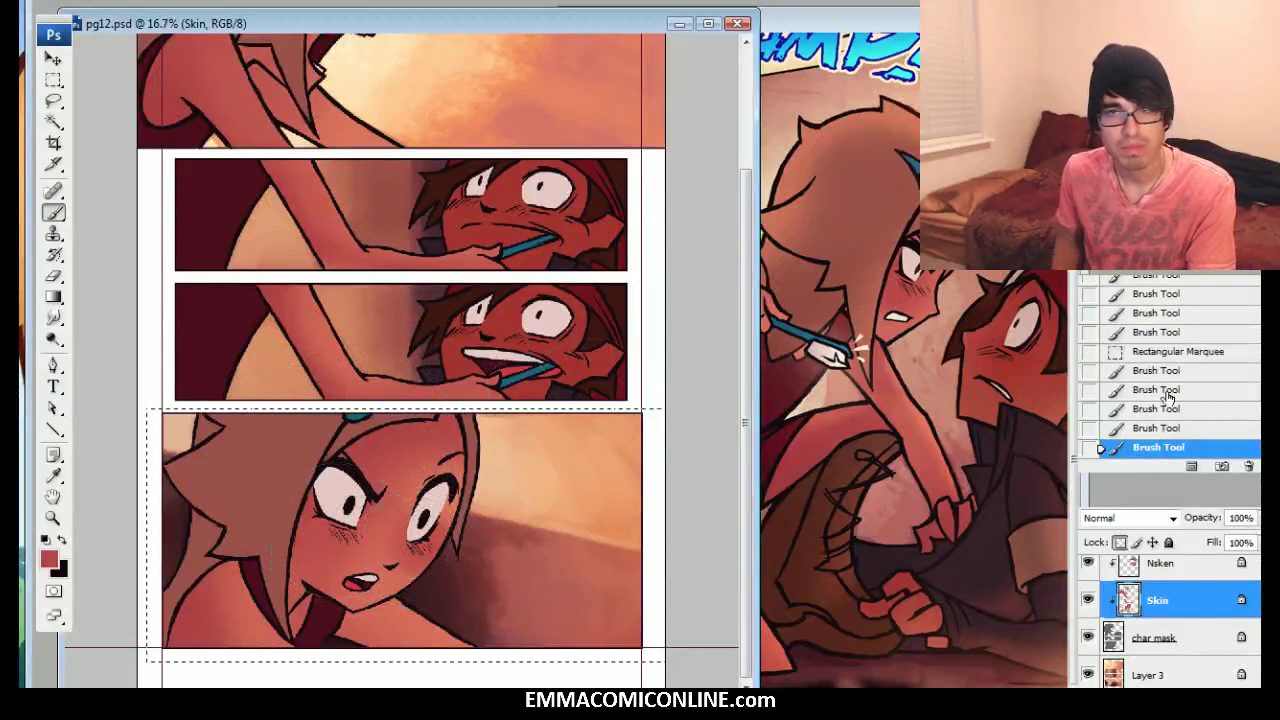
# Step back two brush strokes, set the foreground colour to the red bf373a, and restore the two strokes
pyautogui.click(1162, 427)
pyautogui.click(1162, 409)
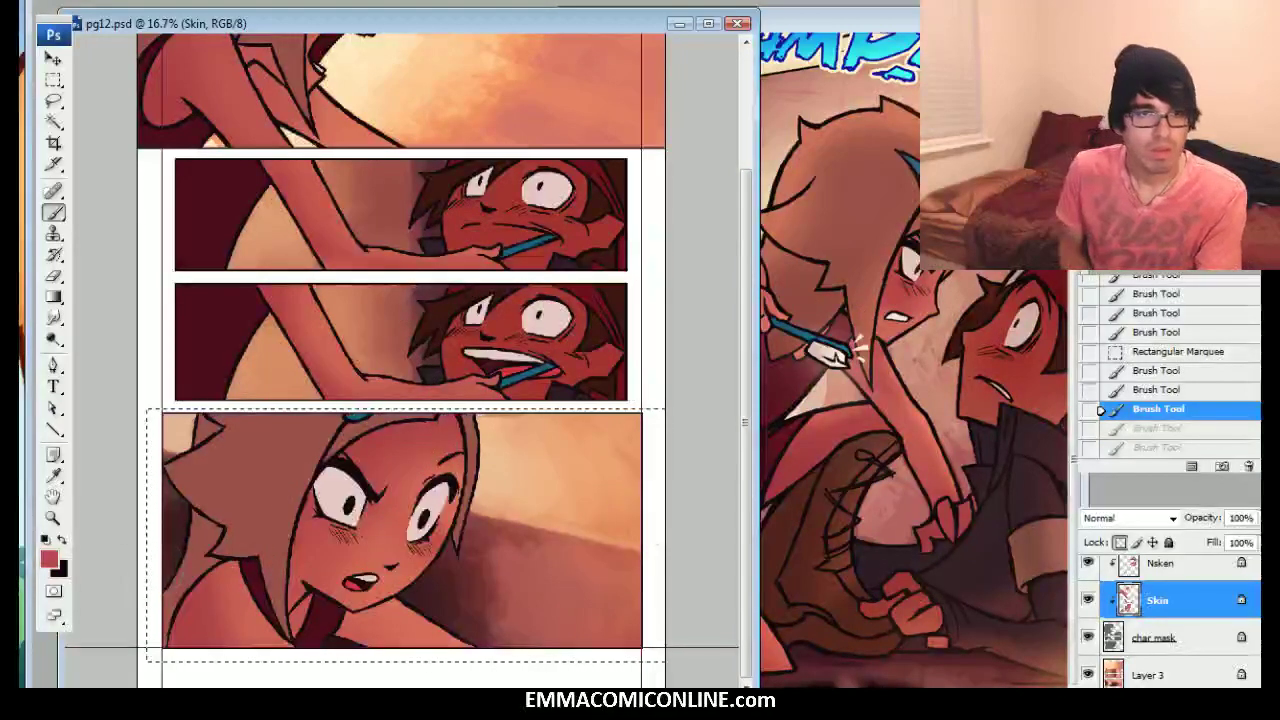
pyautogui.click(52, 561)
pyautogui.click(949, 452)
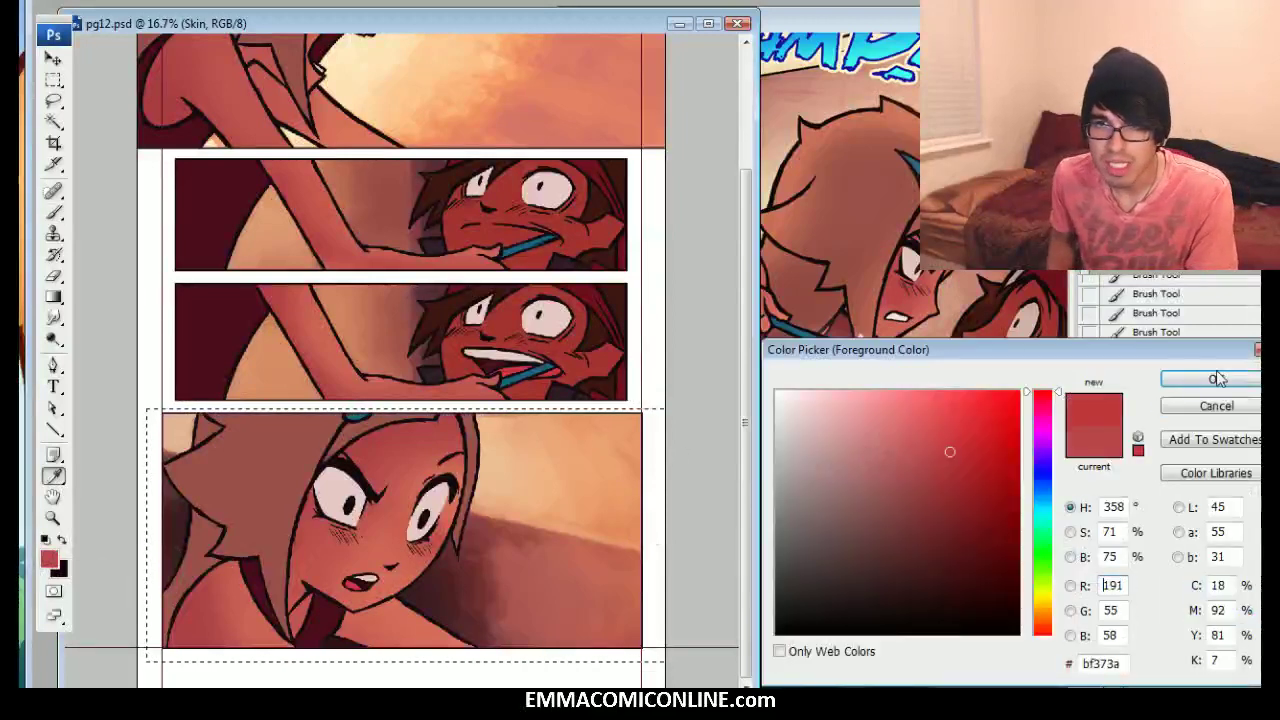
pyautogui.click(1217, 378)
pyautogui.press('Return')
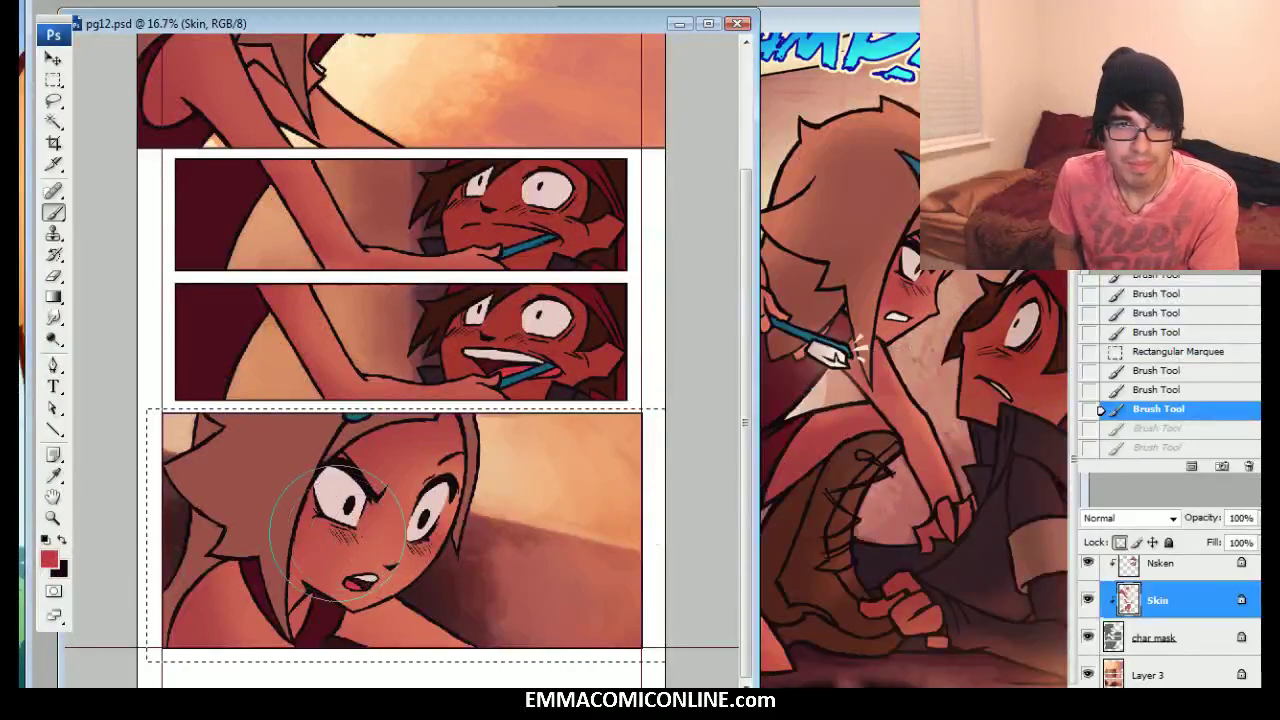
pyautogui.hotkey('ctrl', 'shift', 'z')
pyautogui.hotkey('ctrl', 'shift', 'z')
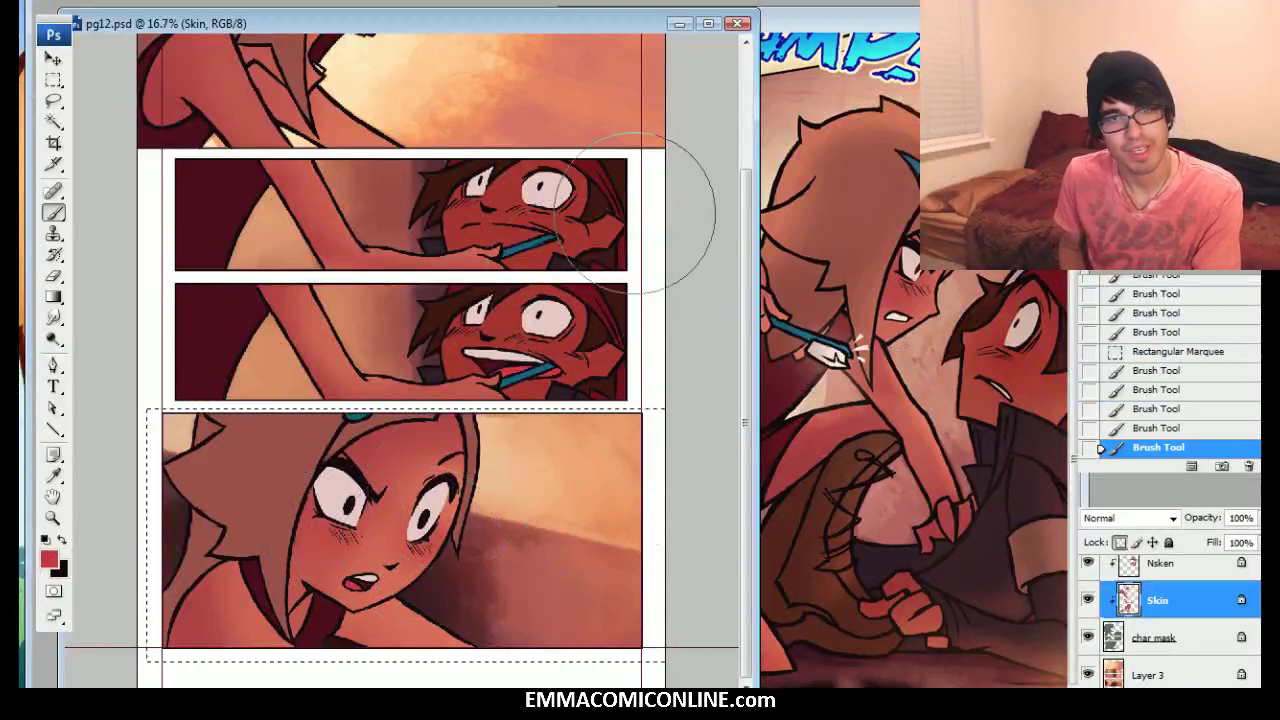
# Brush red shading across the woman's face in the bottom panel, sample her forehead's skin tone, and compare with the upper panels
pyautogui.moveTo(286, 514)
pyautogui.mouseDown()
pyautogui.moveTo(346, 532)
pyautogui.moveTo(446, 532)
pyautogui.moveTo(471, 497)
pyautogui.moveTo(446, 420)
pyautogui.mouseUp()
pyautogui.keyDown('alt'); pyautogui.click(424, 464); pyautogui.keyUp('alt')
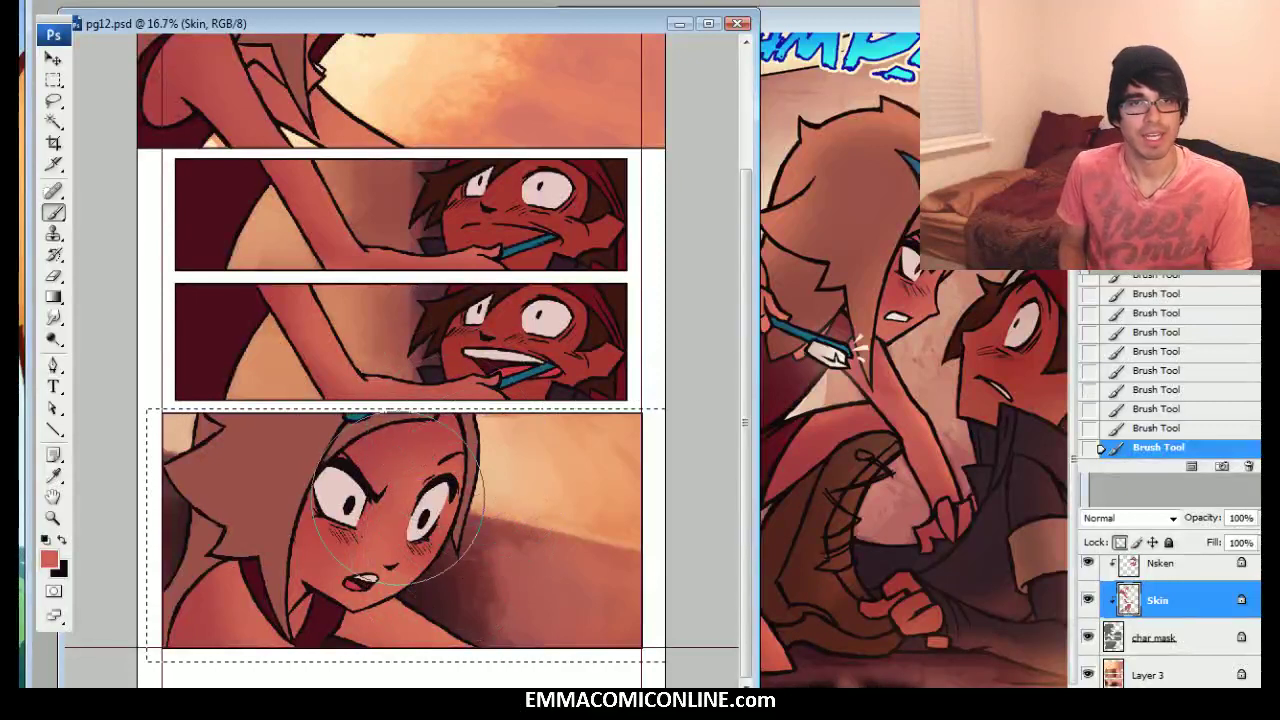
pyautogui.scroll(3, 614, 343)
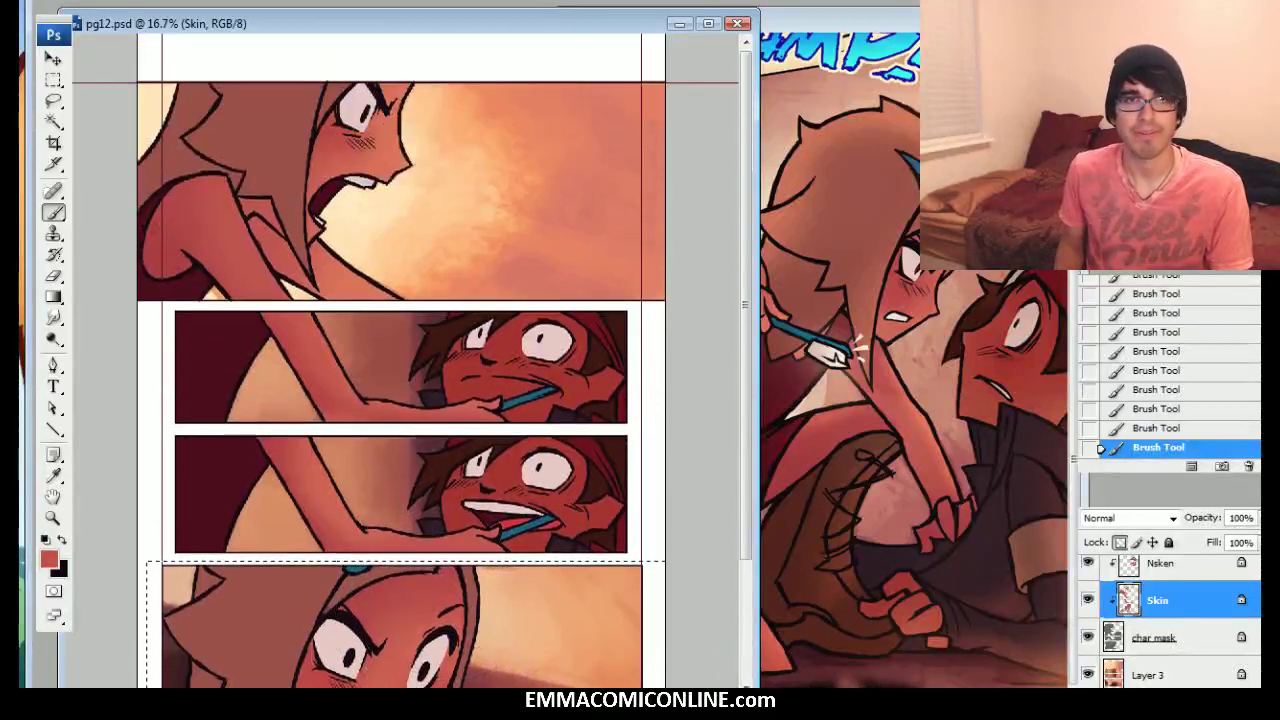
pyautogui.scroll(-2, 400, 360)
pyautogui.scroll(2, 400, 360)
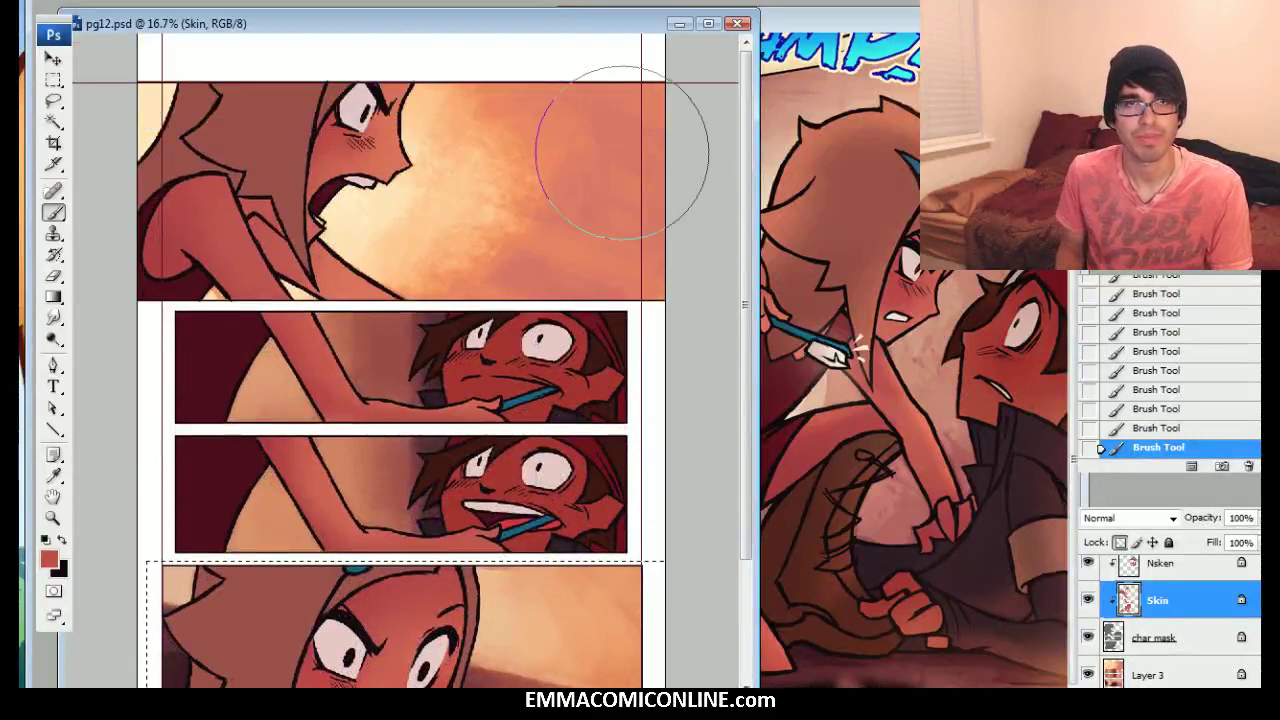
# Accept the foreground colour, clear the selection, and brush skin shading onto the woman's face and shoulder in the top panel
pyautogui.click(48, 560)
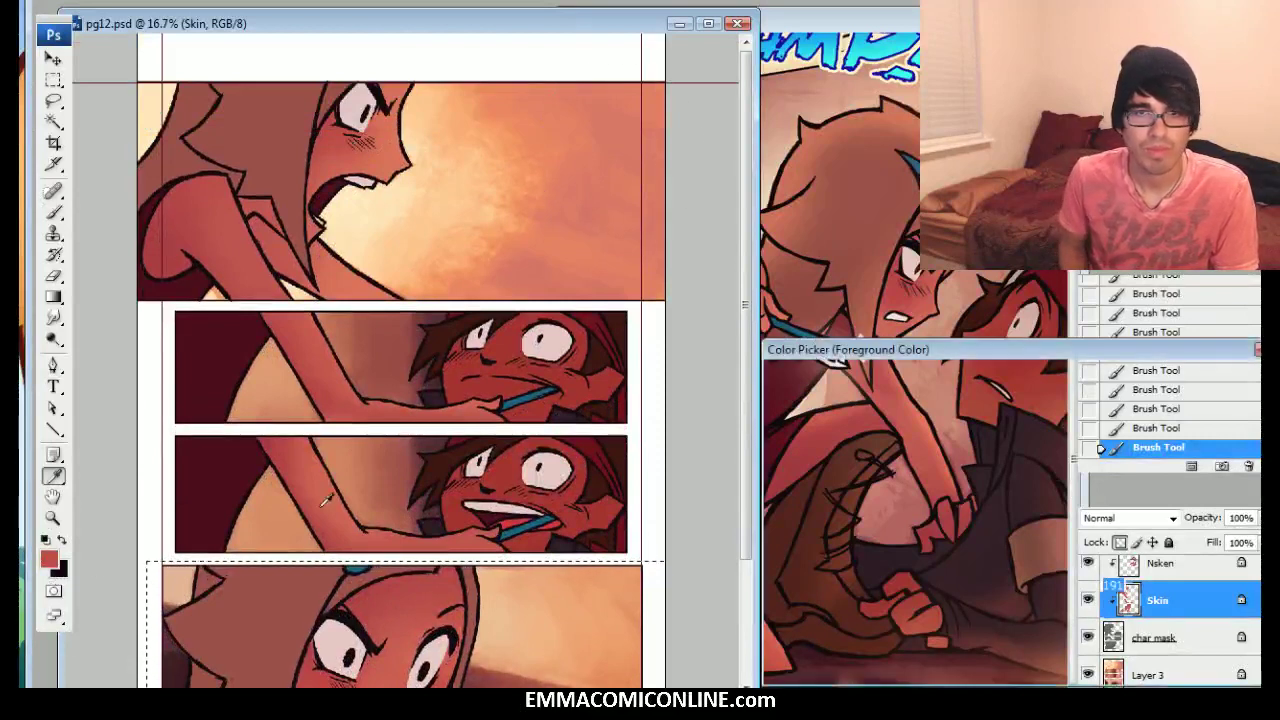
pyautogui.click(1203, 383)
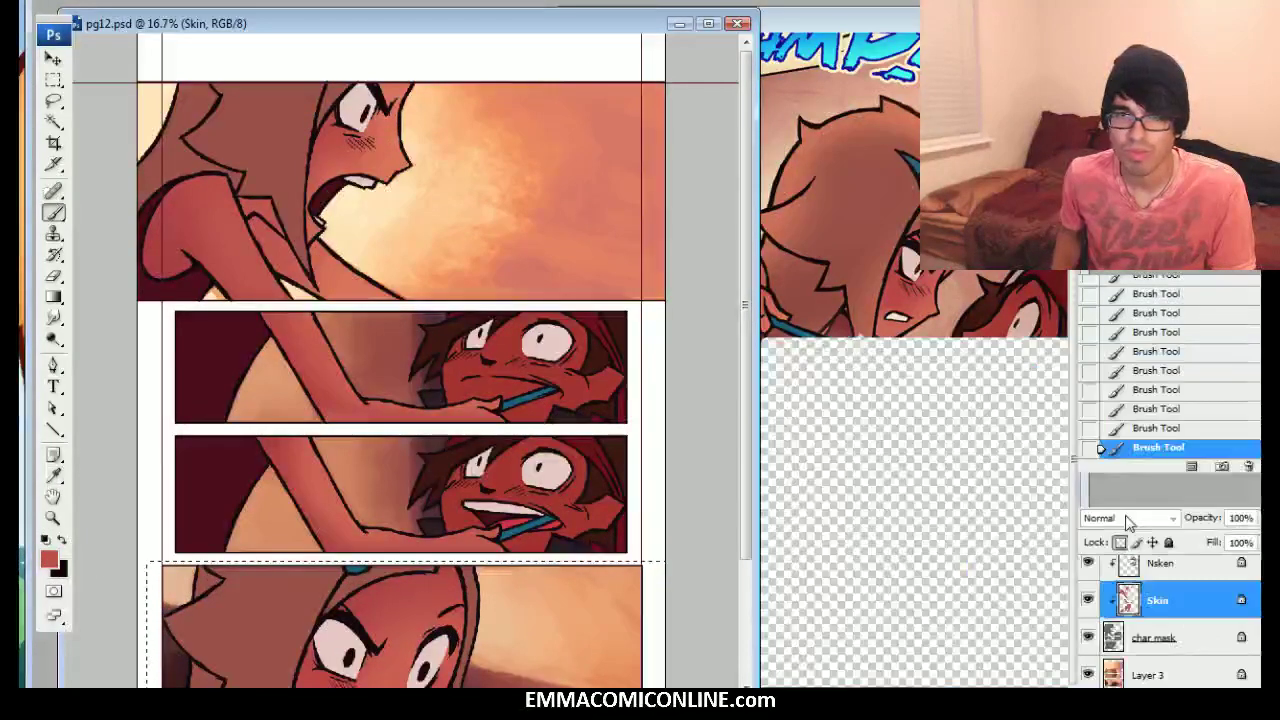
pyautogui.press('l')
pyautogui.hotkey('ctrl', 'd')
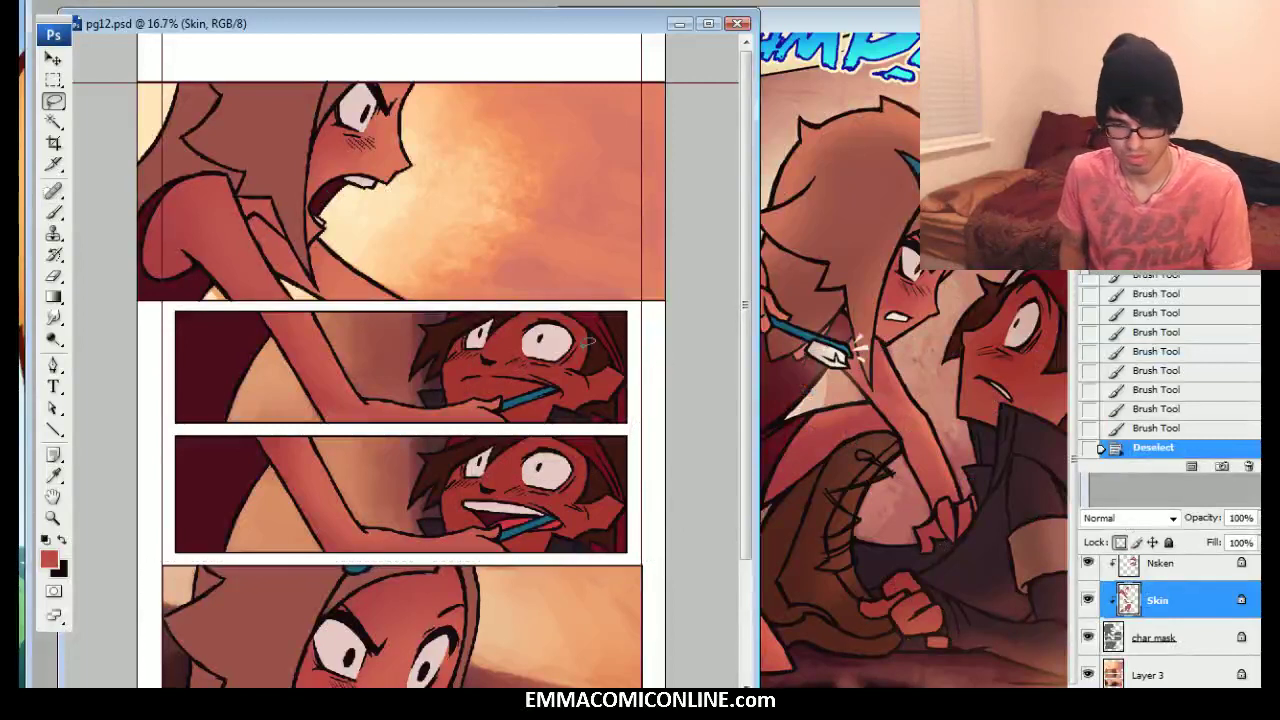
pyautogui.press('b')
pyautogui.click(356, 136)
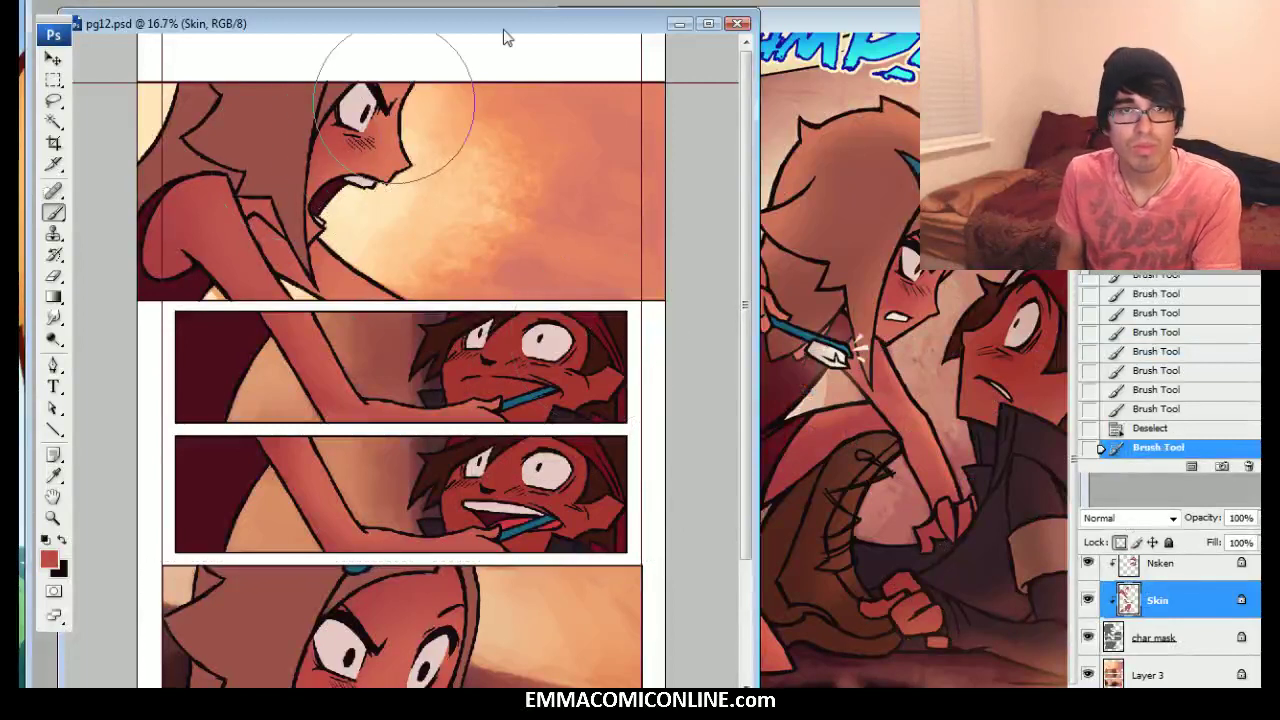
pyautogui.click(190, 166)
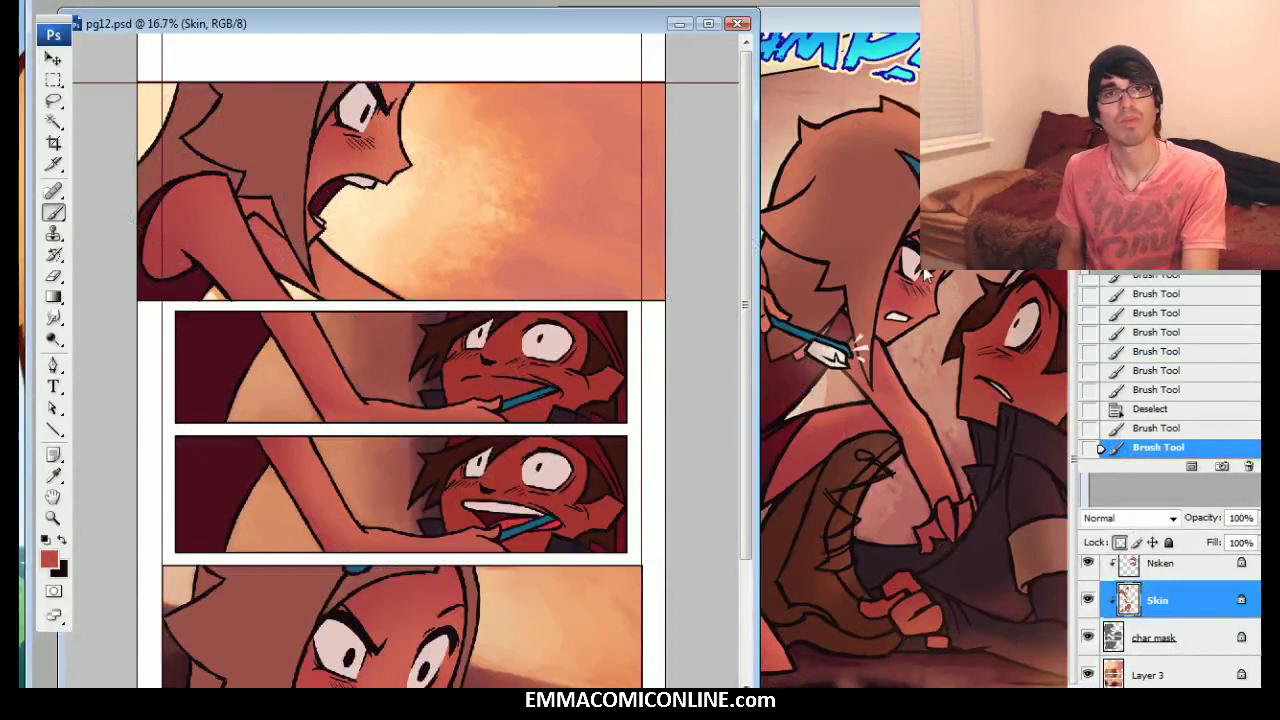
# Undo the last two brush strokes on the Skin layer
pyautogui.scroll(-3, 405, 445)
pyautogui.hotkey('ctrl', 'alt', 'z')
pyautogui.hotkey('ctrl', 'alt', 'z')
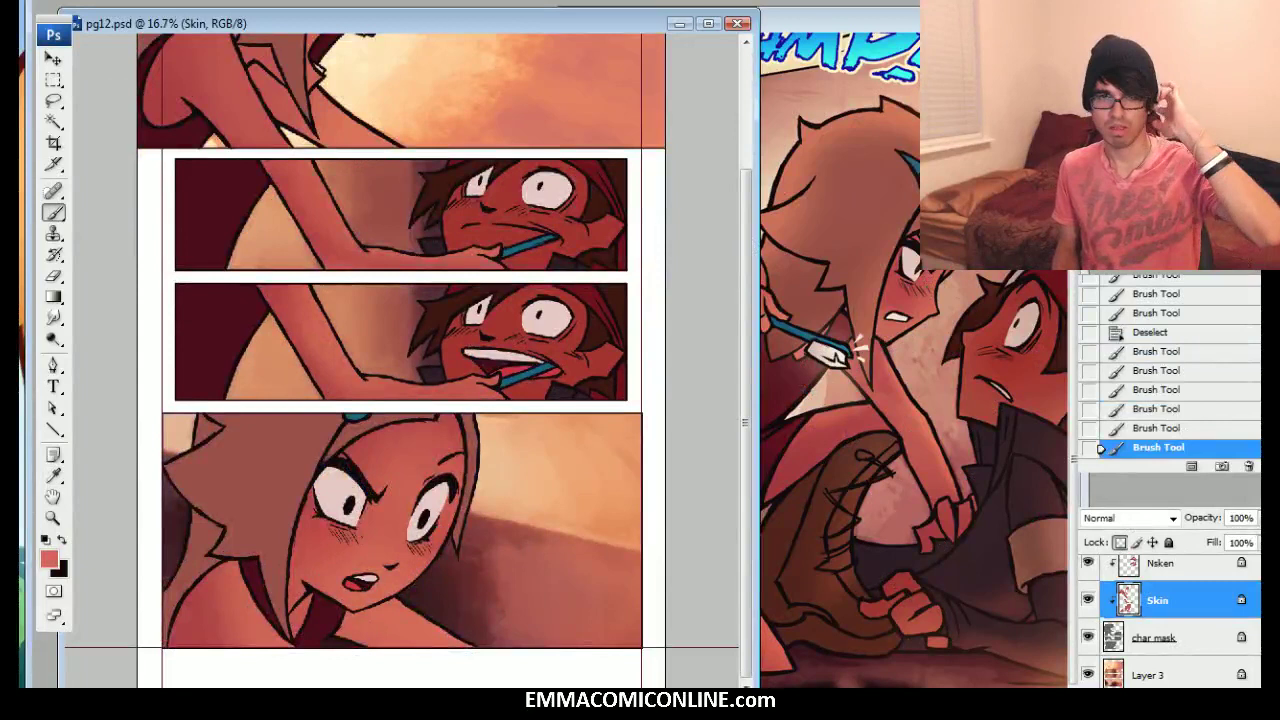
# Sample the lighter skin tone from the arm in the reference page and brush it over the woman's neck and chest in the bottom panel
pyautogui.keyDown('alt'); pyautogui.click(937, 432); pyautogui.keyUp('alt')
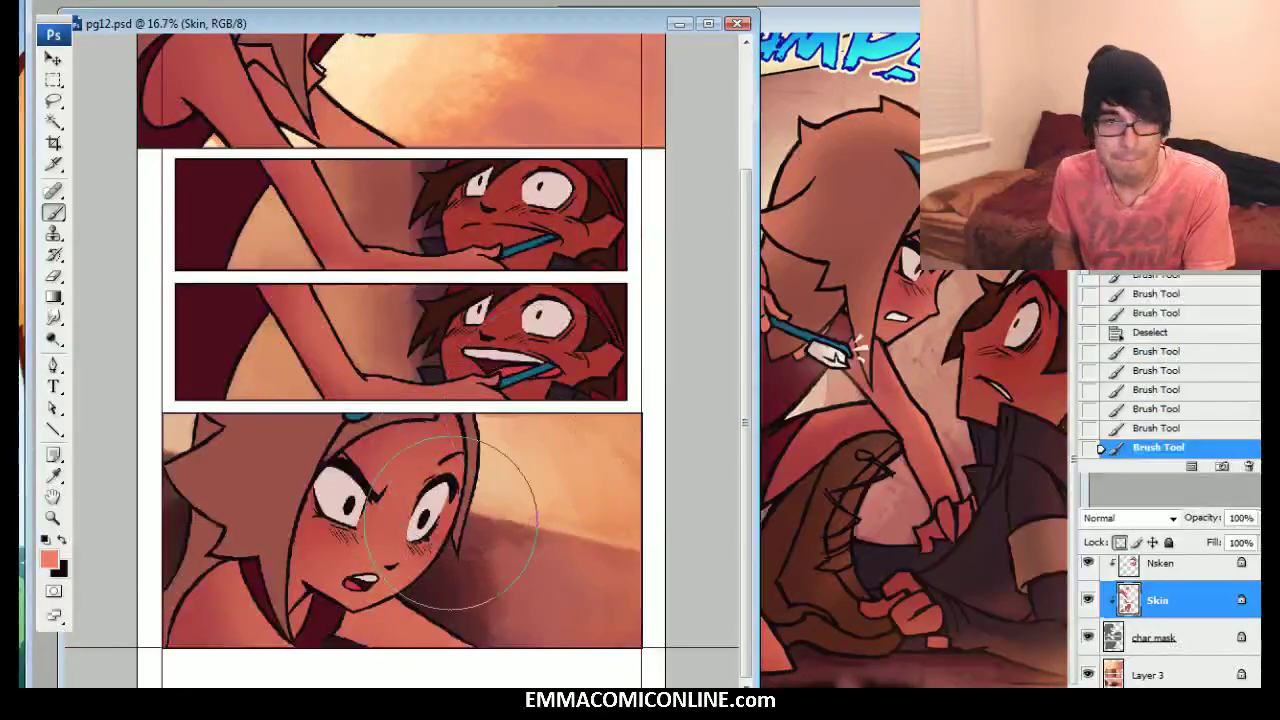
pyautogui.click(415, 605)
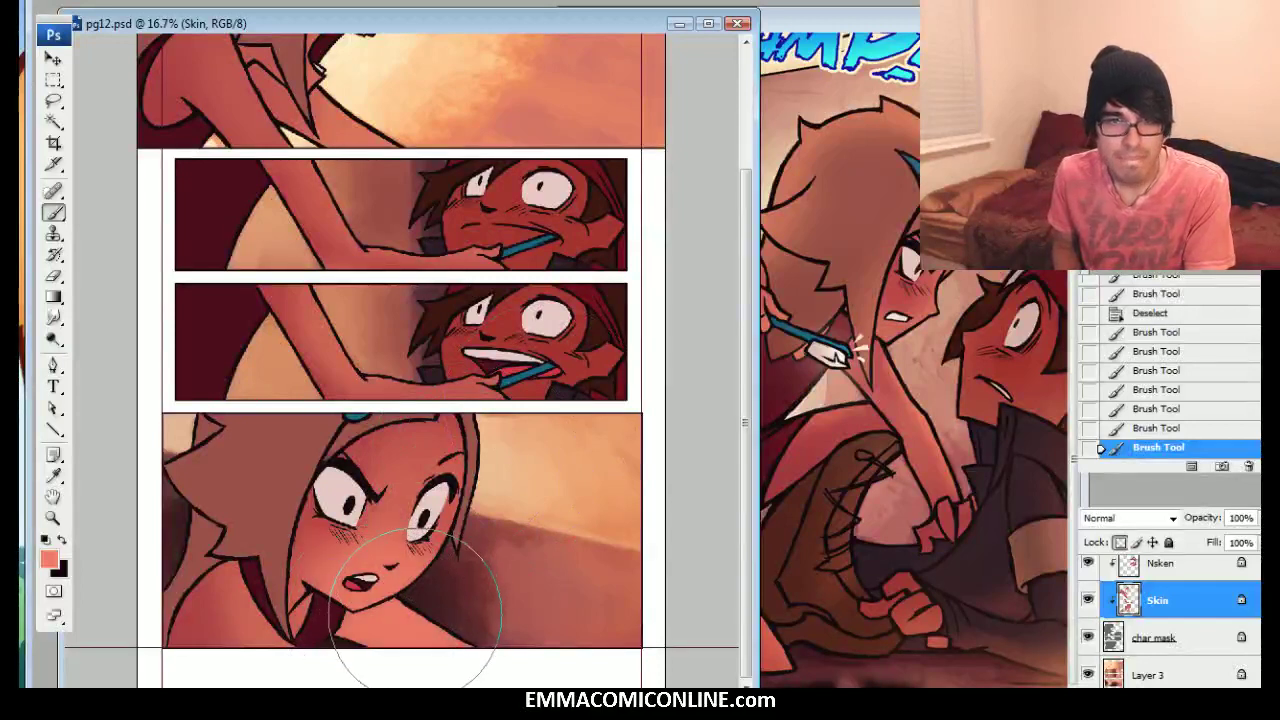
pyautogui.hotkey('ctrl', 'z')
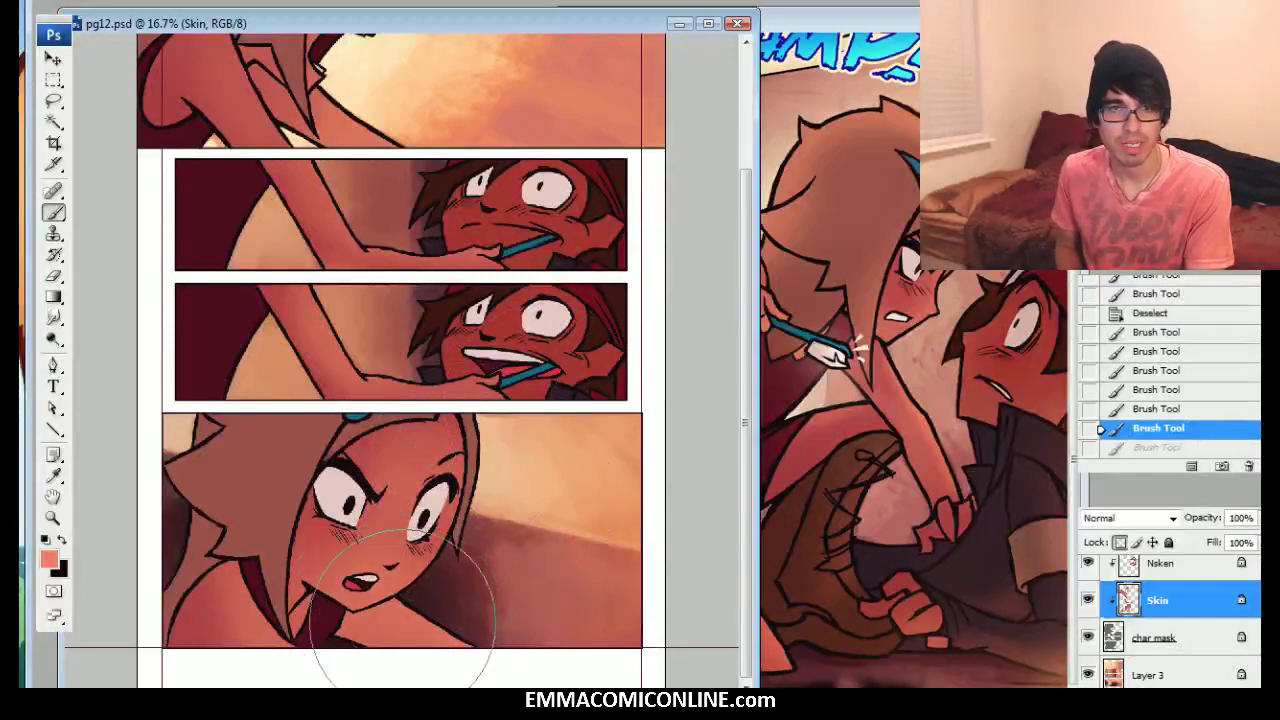
pyautogui.click(335, 602)
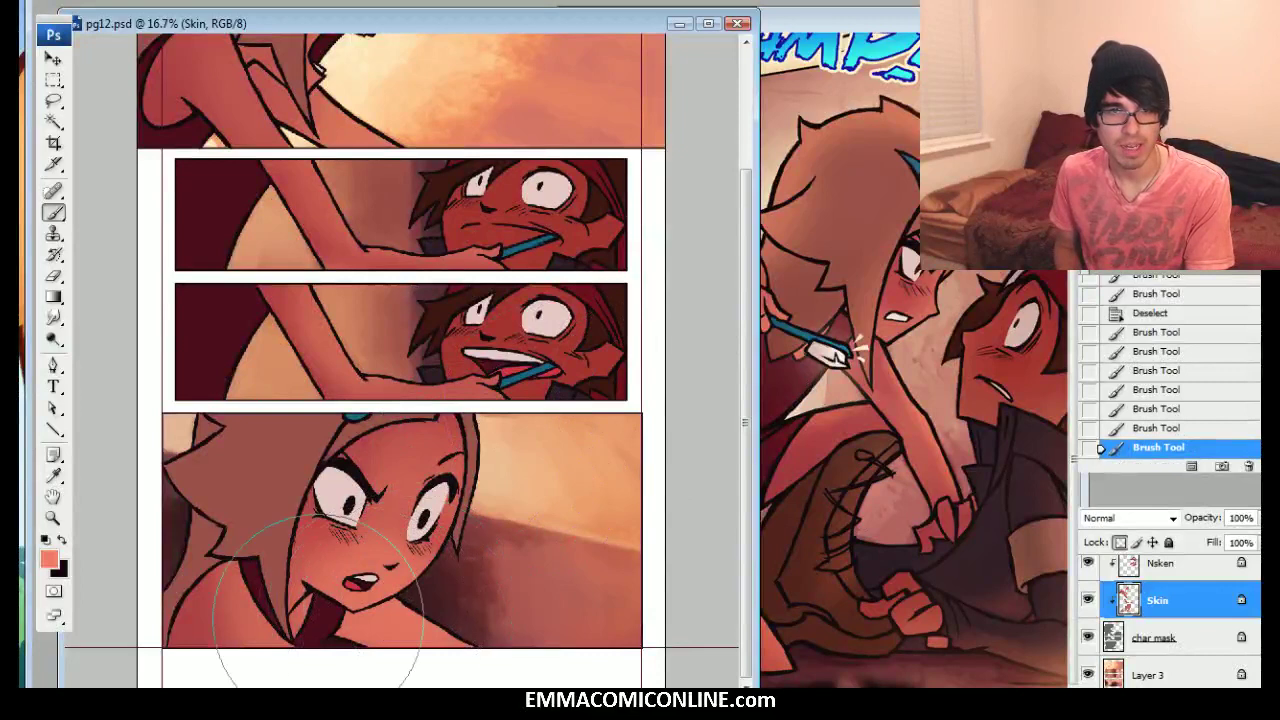
pyautogui.moveTo(280, 623)
pyautogui.mouseDown()
pyautogui.moveTo(258, 600)
pyautogui.moveTo(330, 590)
pyautogui.mouseUp()
pyautogui.click(388, 600)
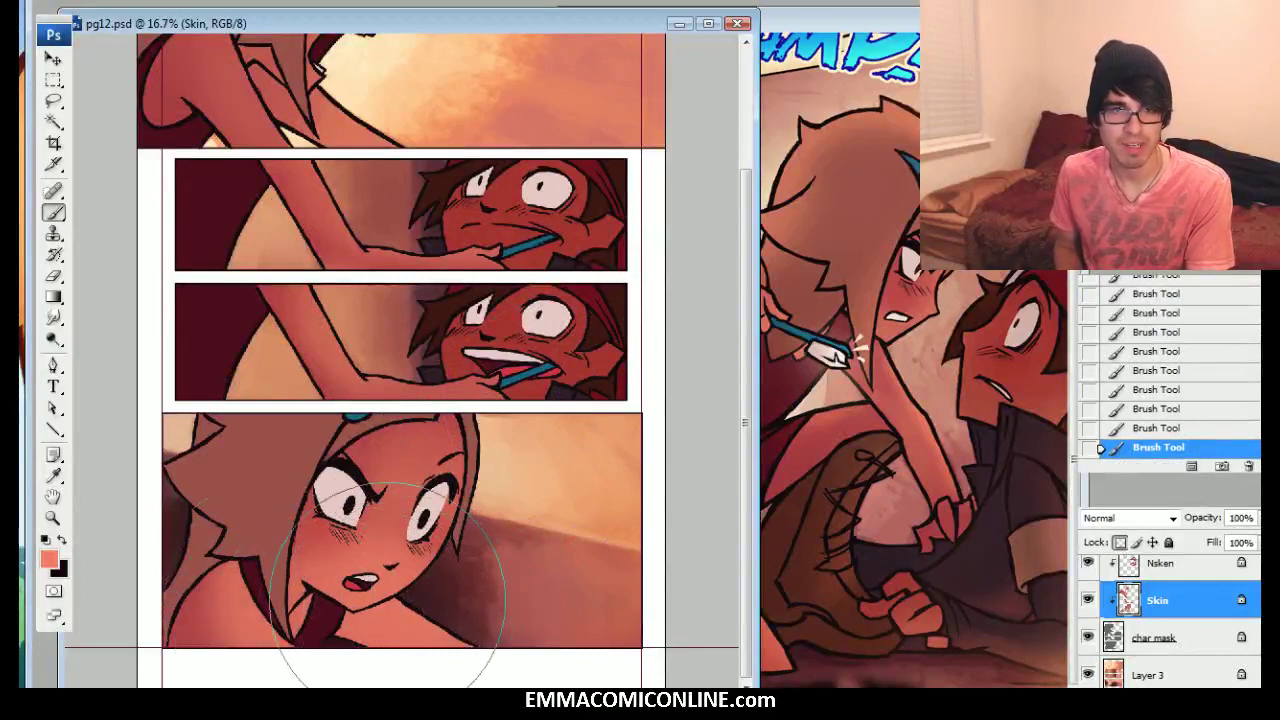
pyautogui.scroll(3, 600, 180)
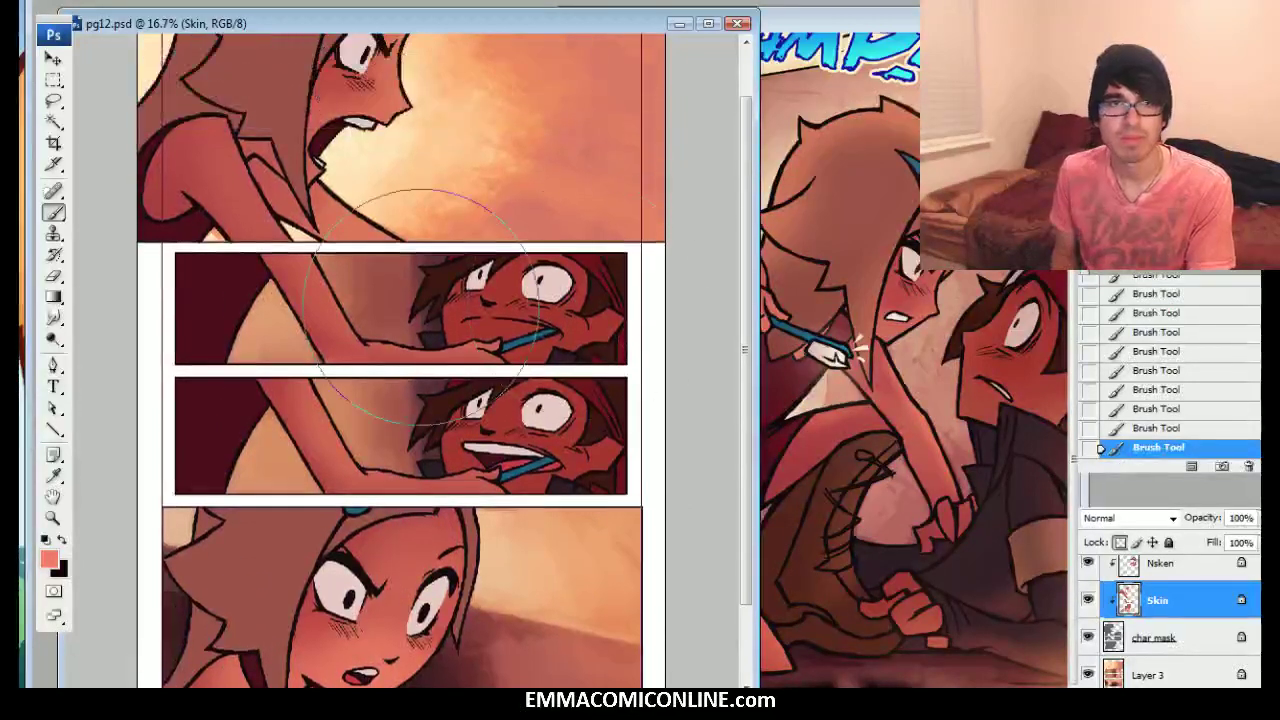
pyautogui.scroll(2, 660, 180)
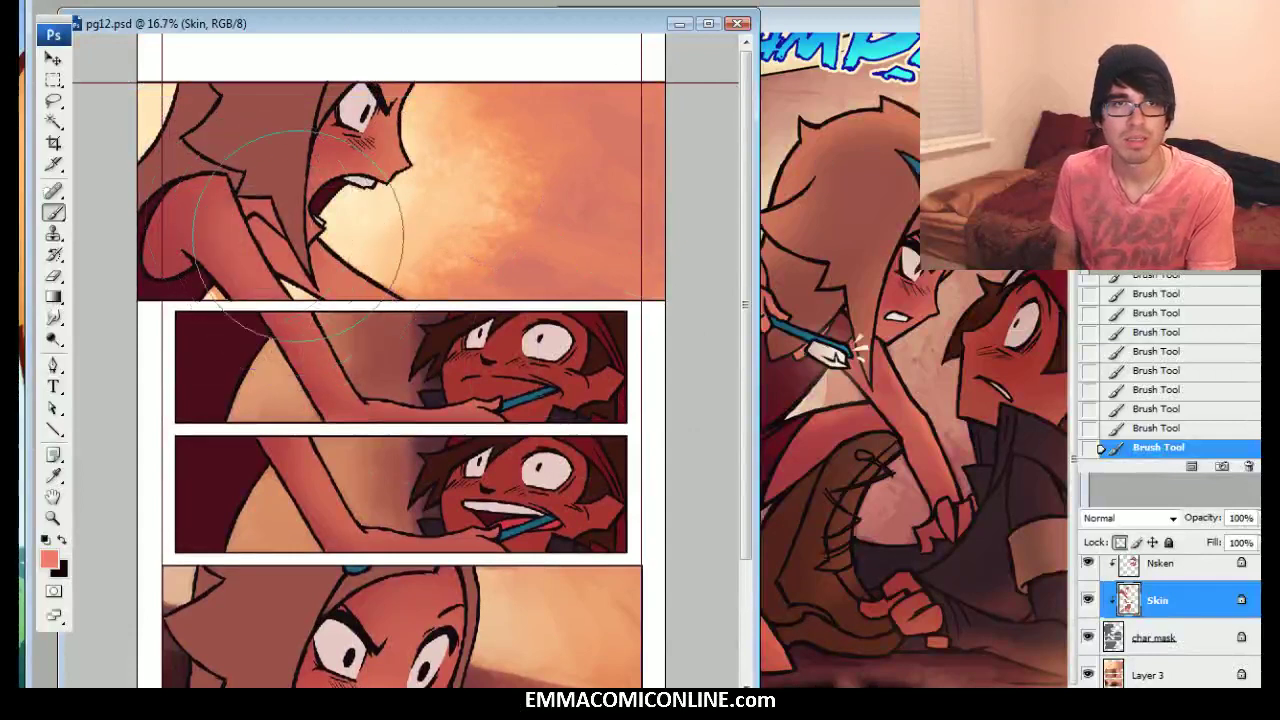
# Shrink the brush, sample the skin tone from the woman's arm, and set the foreground colour to the redder #cf4747 for her skin shading
pyautogui.press('[')
pyautogui.press('[')
pyautogui.press('[')
pyautogui.press('[')
pyautogui.press('[')
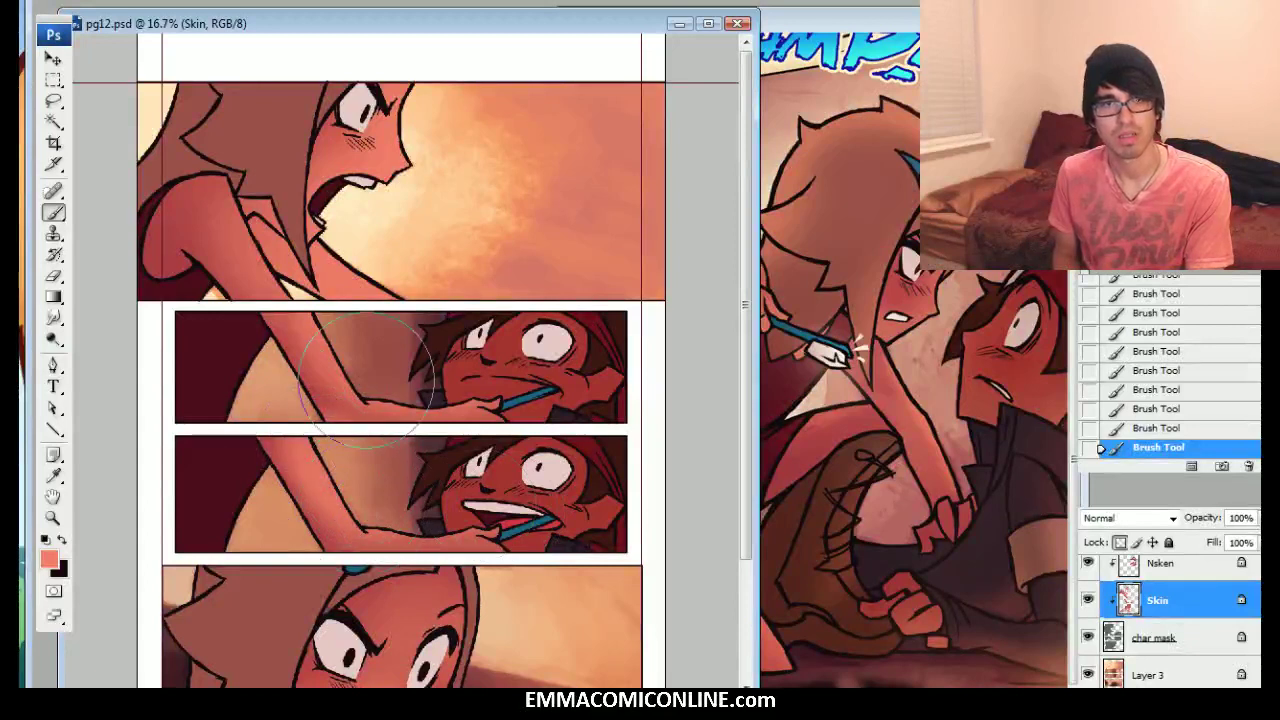
pyautogui.keyDown('alt'); pyautogui.click(333, 540); pyautogui.keyUp('alt')
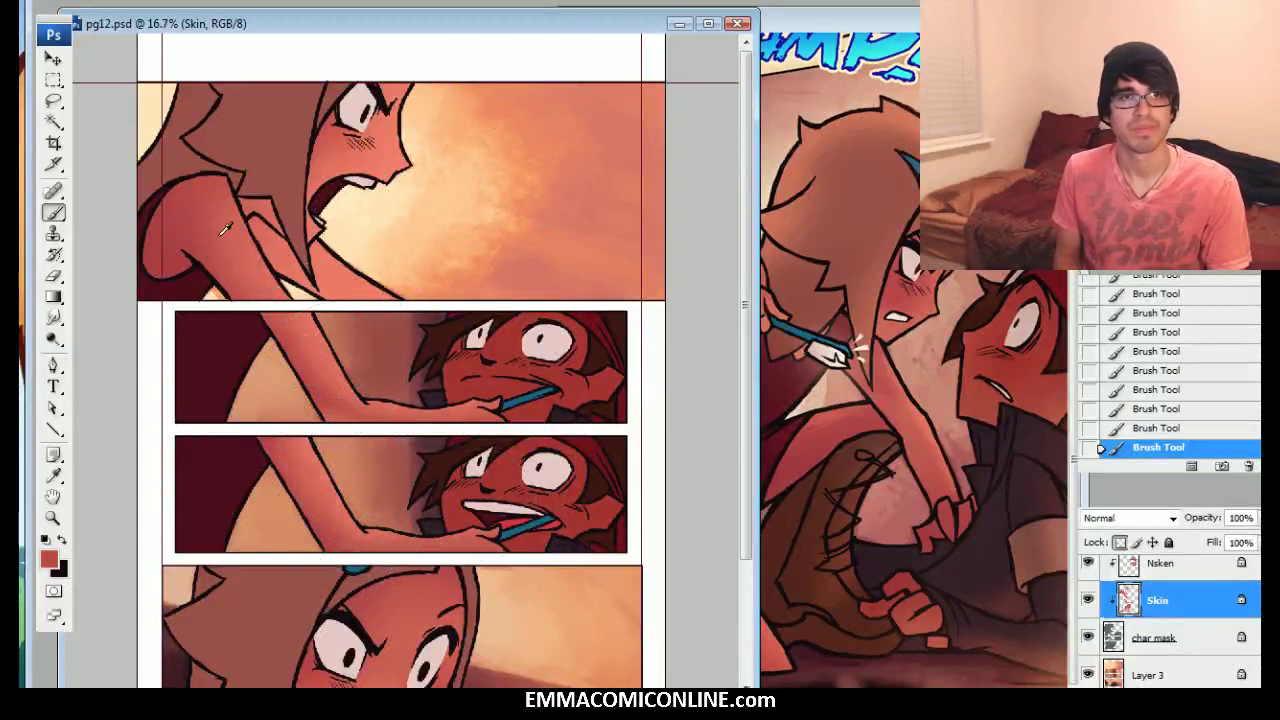
pyautogui.click(49, 560)
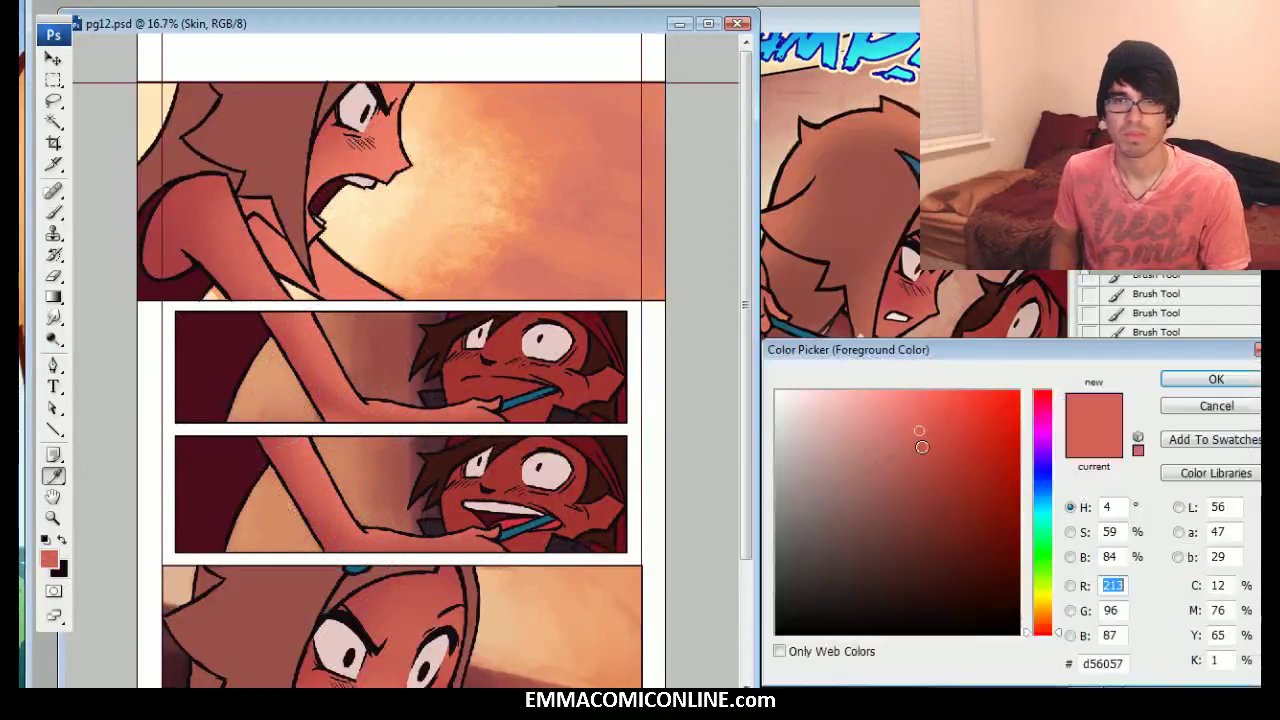
pyautogui.click(937, 438)
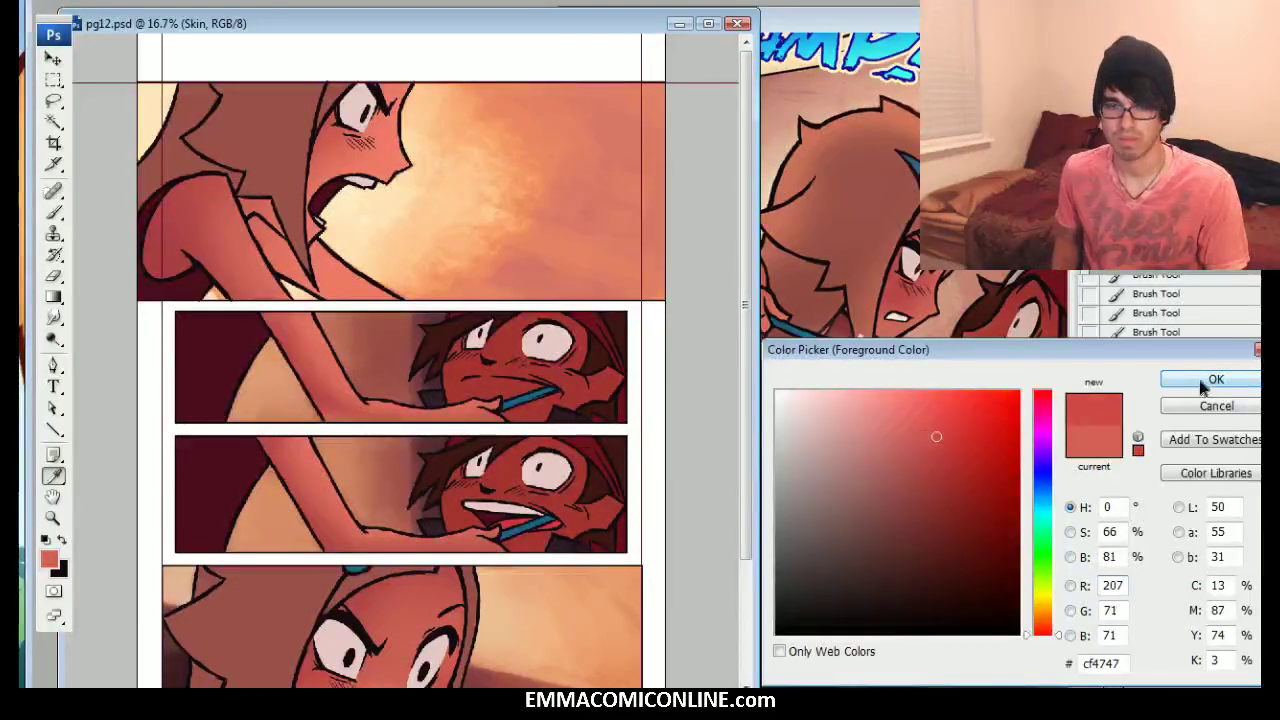
pyautogui.click(1210, 380)
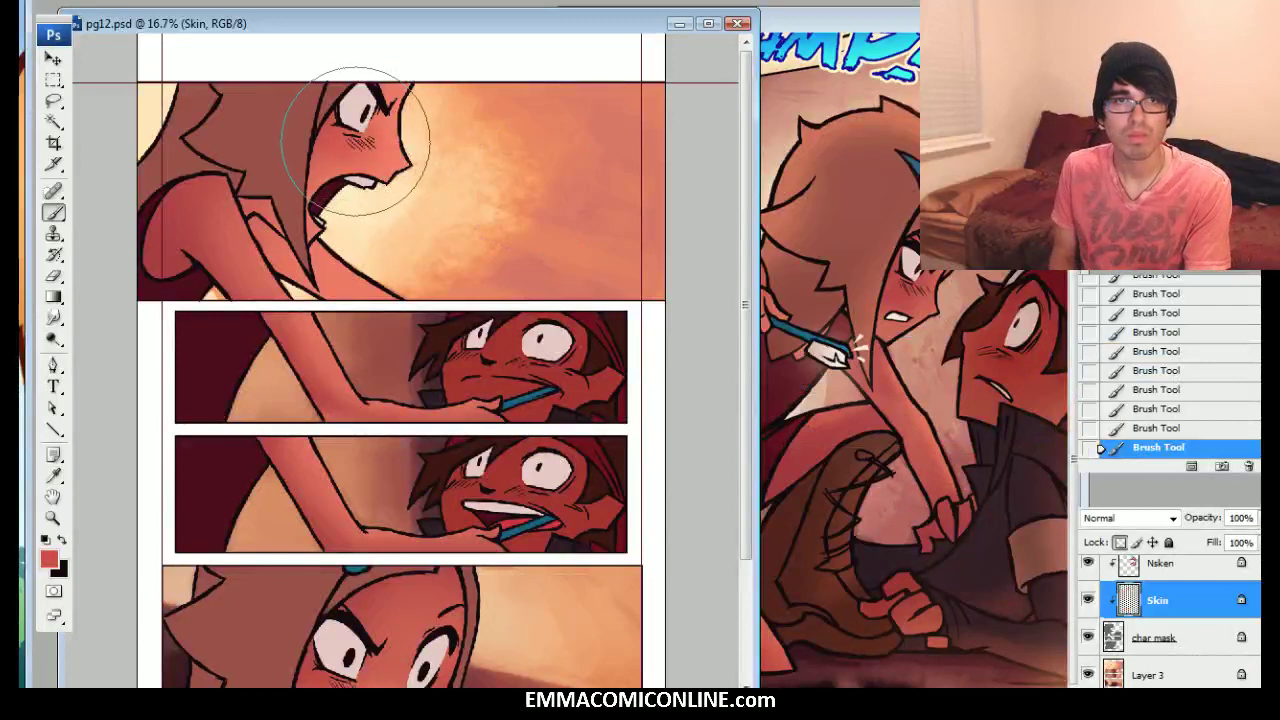
# Compare the woman's face in the bottom panel with and without the last brush stroke, and reduce the brush size
pyautogui.scroll(-3, 614, 428)
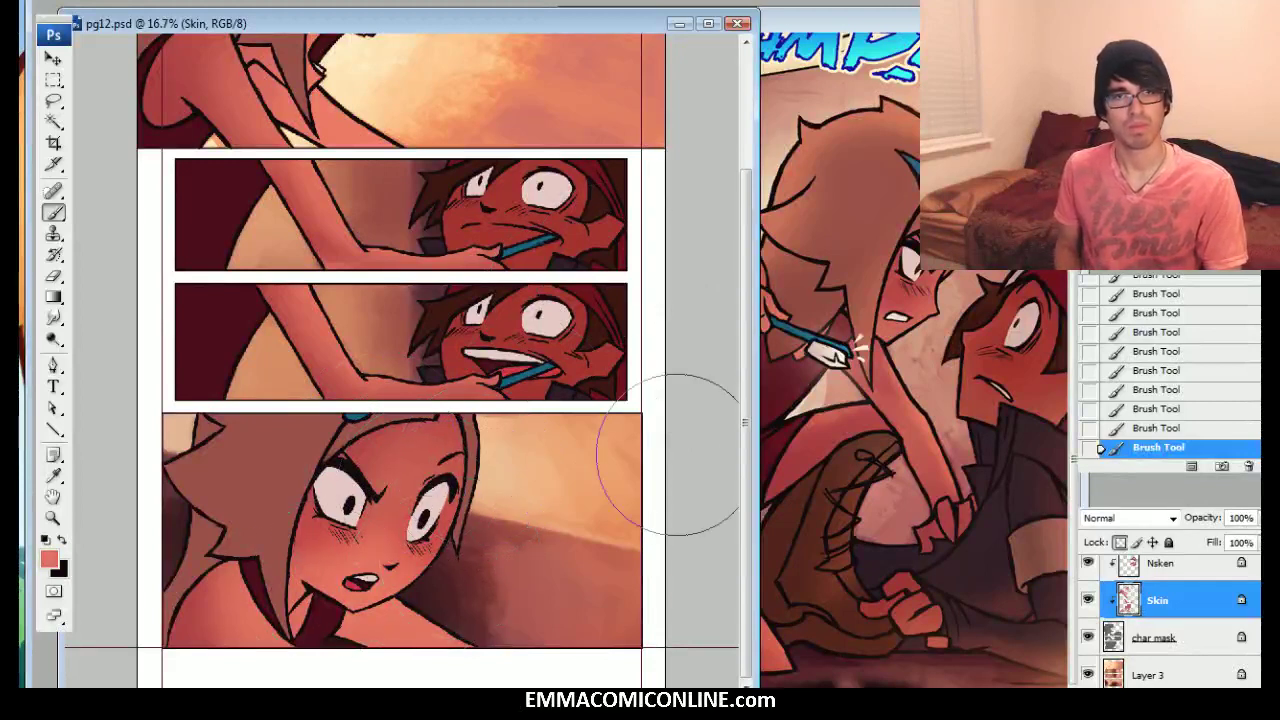
pyautogui.click(1152, 428)
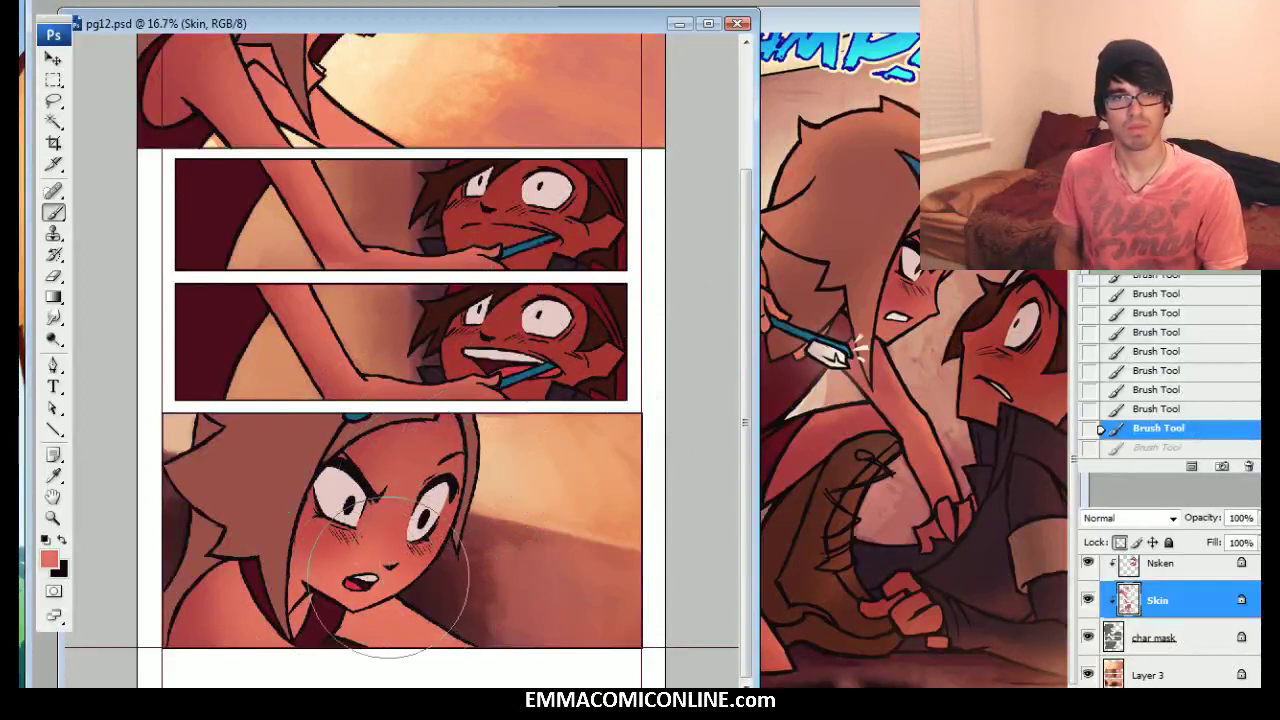
pyautogui.hotkey('ctrl', 'z')
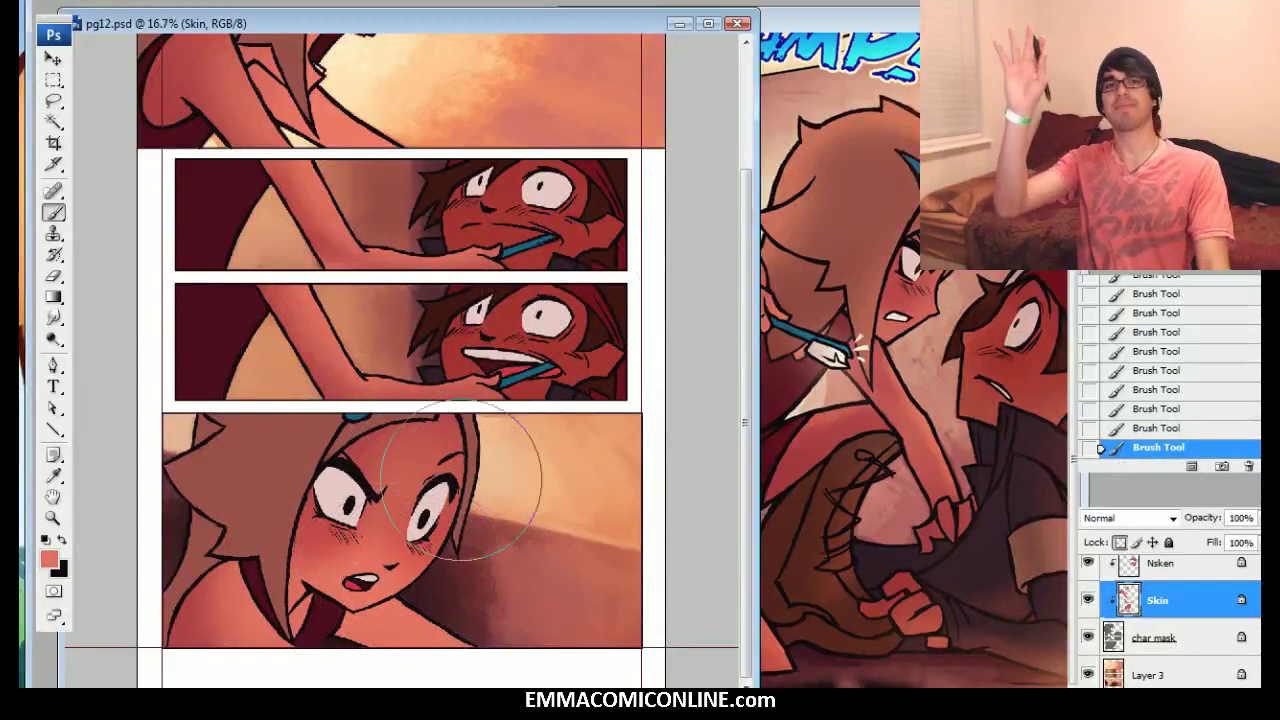
pyautogui.press('[')
pyautogui.press('[')
pyautogui.press('[')
pyautogui.press('[')
pyautogui.press('[')
pyautogui.press('[')
pyautogui.press('[')
pyautogui.press('[')
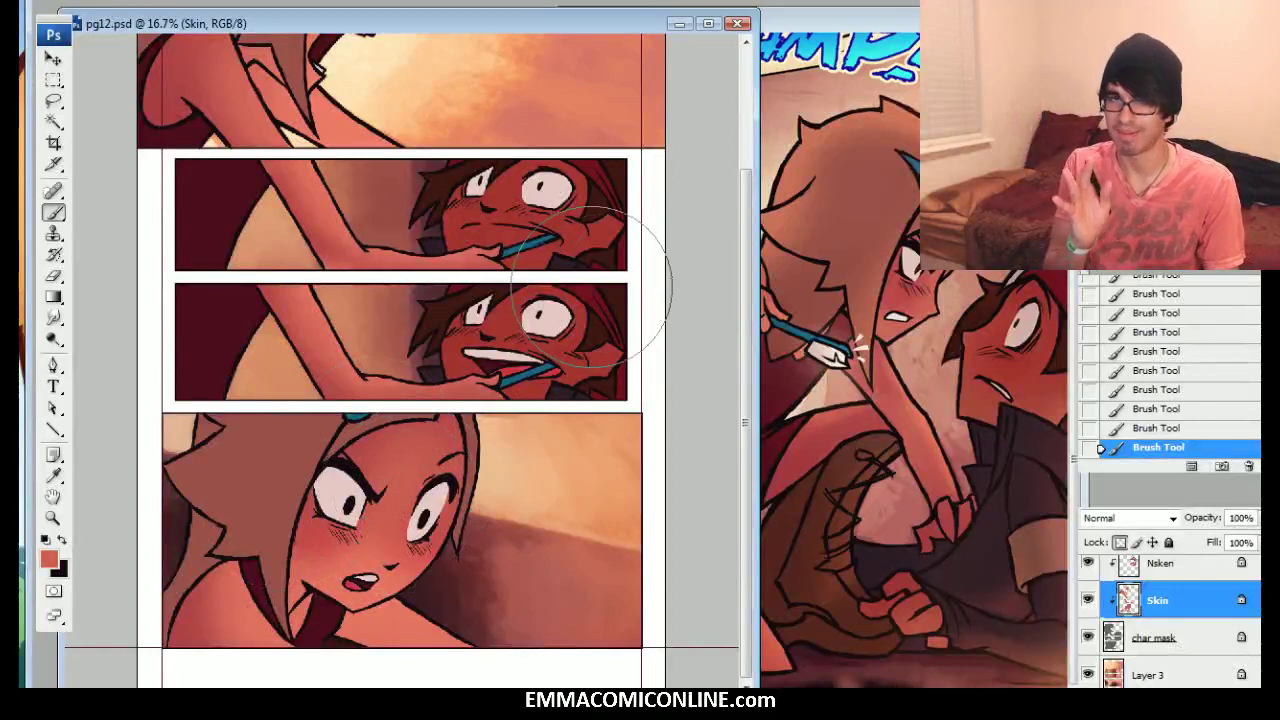
# Make the Nsken layer active and toggle its visibility off and on to check what it covers
pyautogui.scroll(2, 1228, 600)
pyautogui.click(1176, 604)
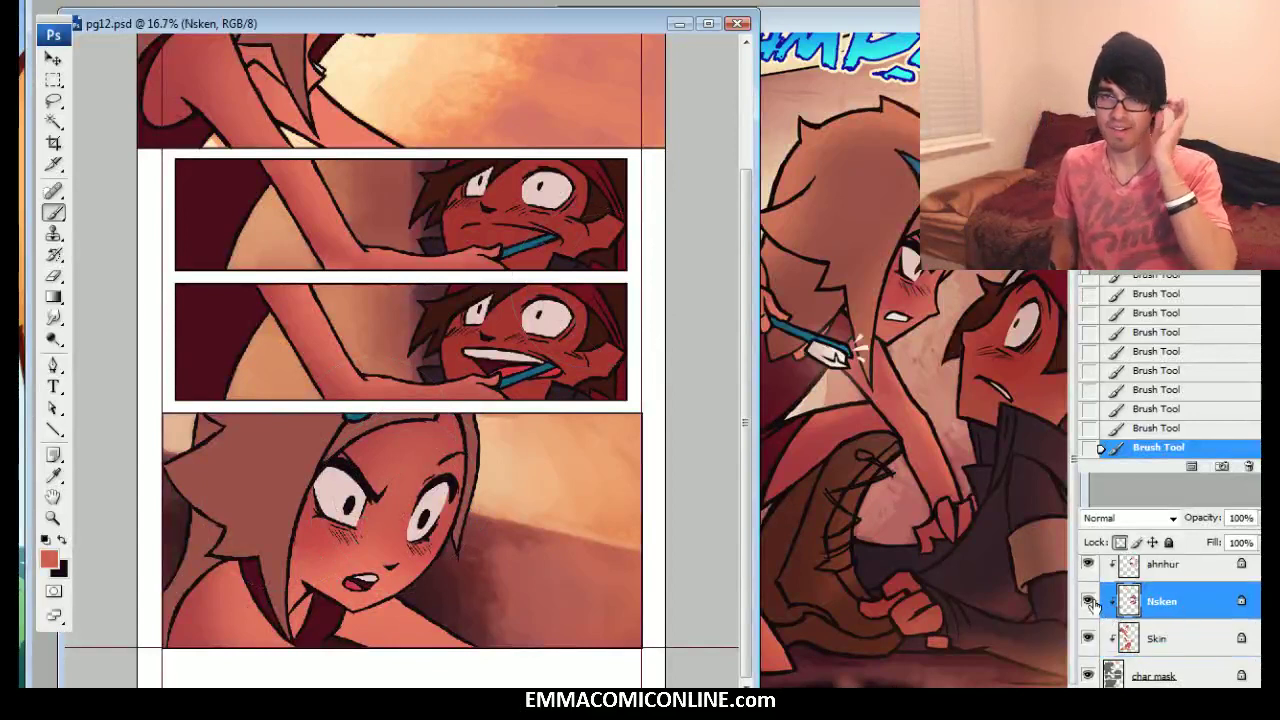
pyautogui.click(1089, 600)
pyautogui.click(1090, 601)
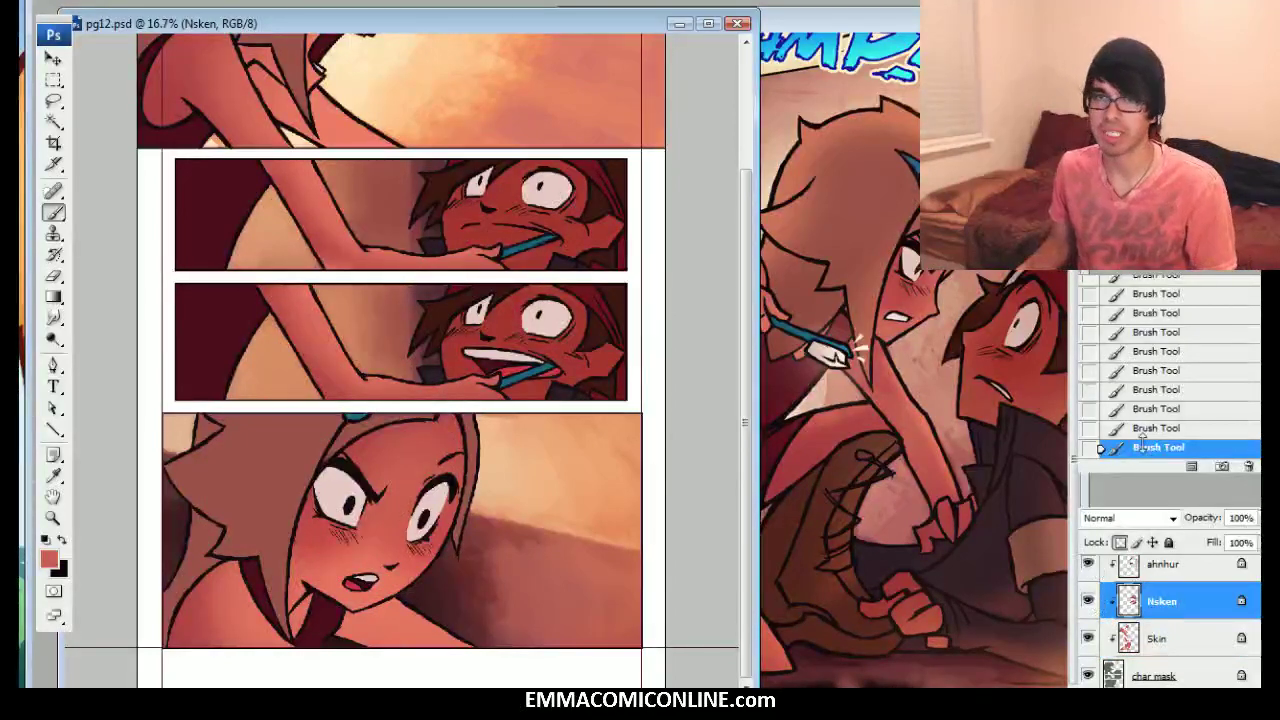
# Sample the boy's skin tone from the pg11v2.jpg reference page and brush shading over his face in the two middle panels of pg12.psd
pyautogui.hotkey('ctrl', 'Tab')
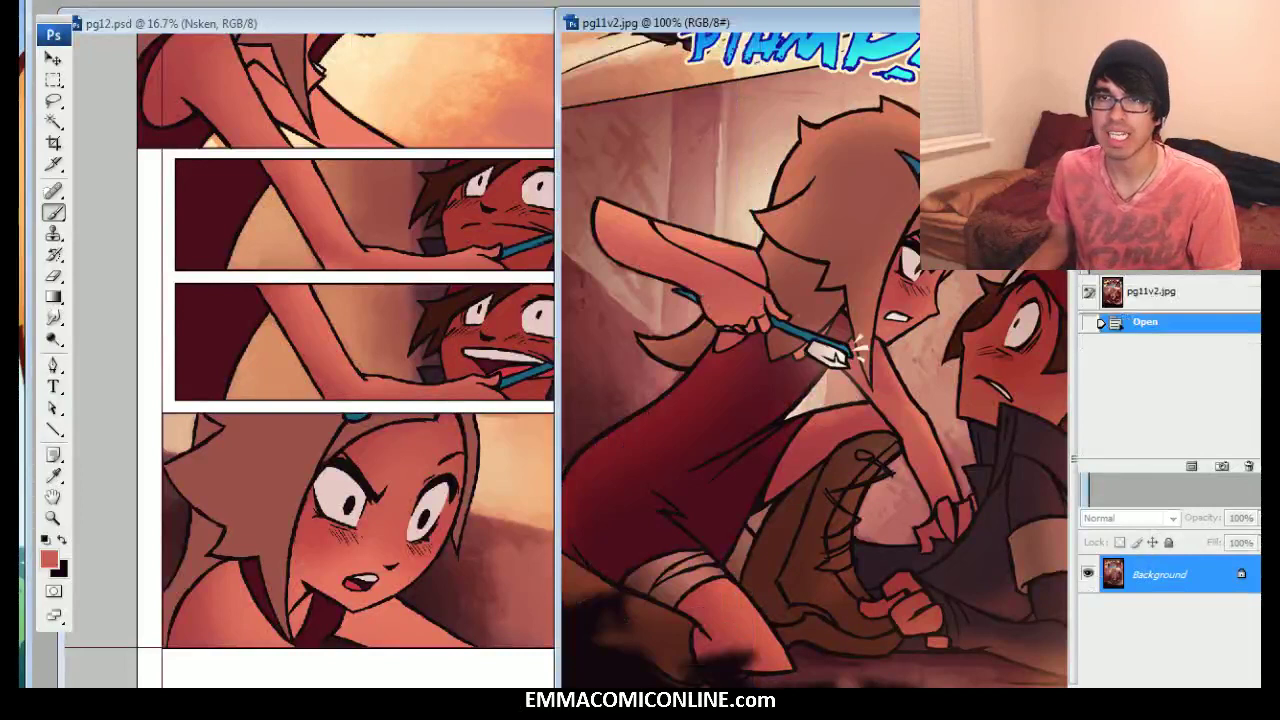
pyautogui.moveTo(900, 420); pyautogui.dragTo(765, 391)
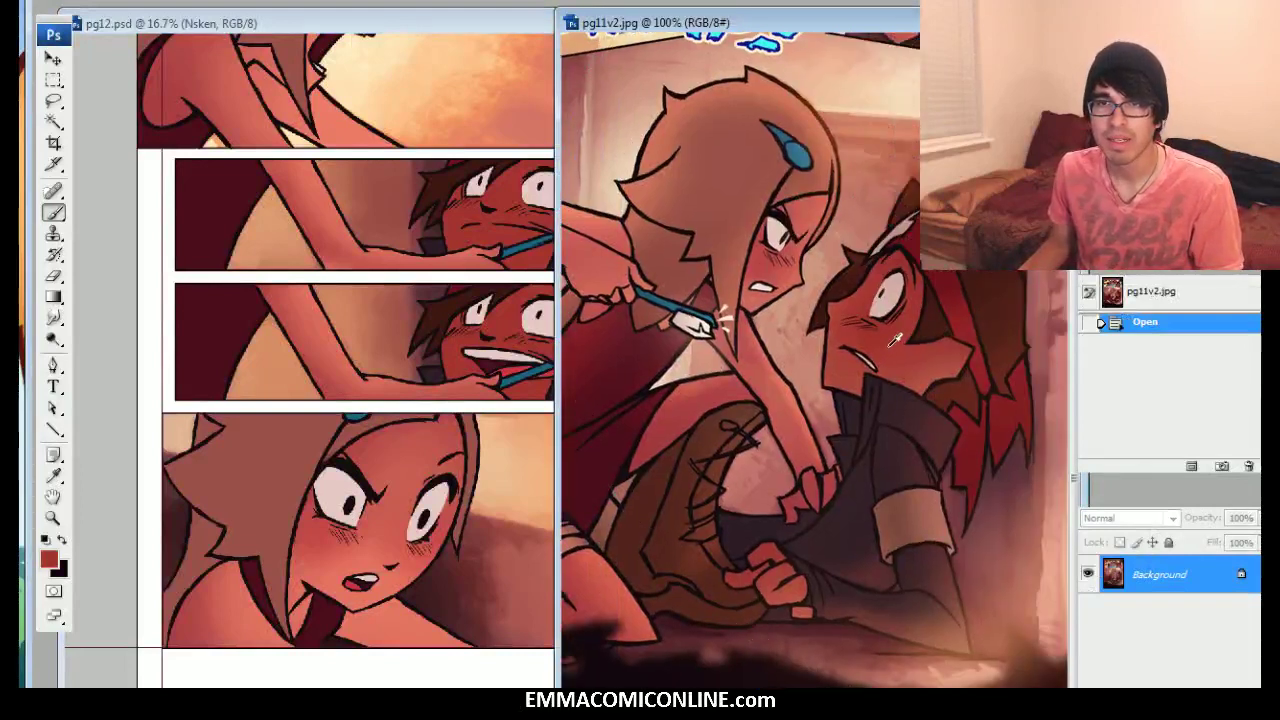
pyautogui.click(462, 85)
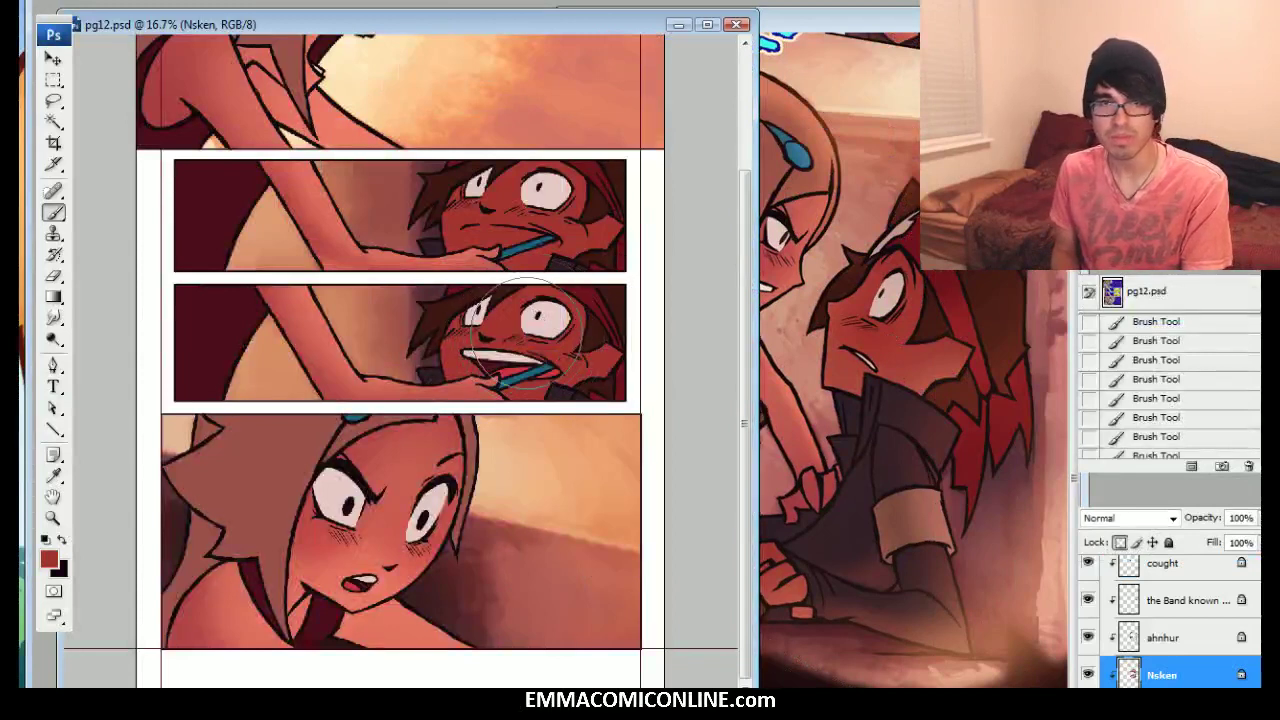
pyautogui.moveTo(490, 358); pyautogui.dragTo(545, 362)
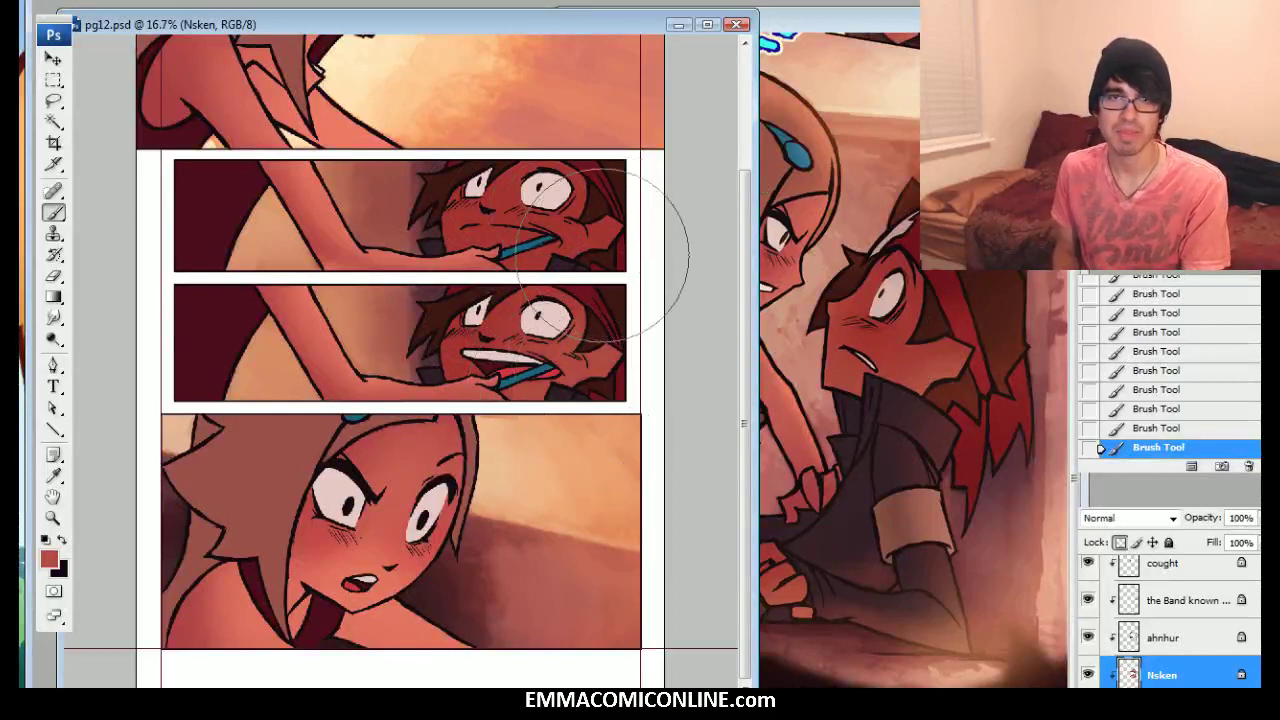
pyautogui.moveTo(596, 256); pyautogui.dragTo(623, 230)
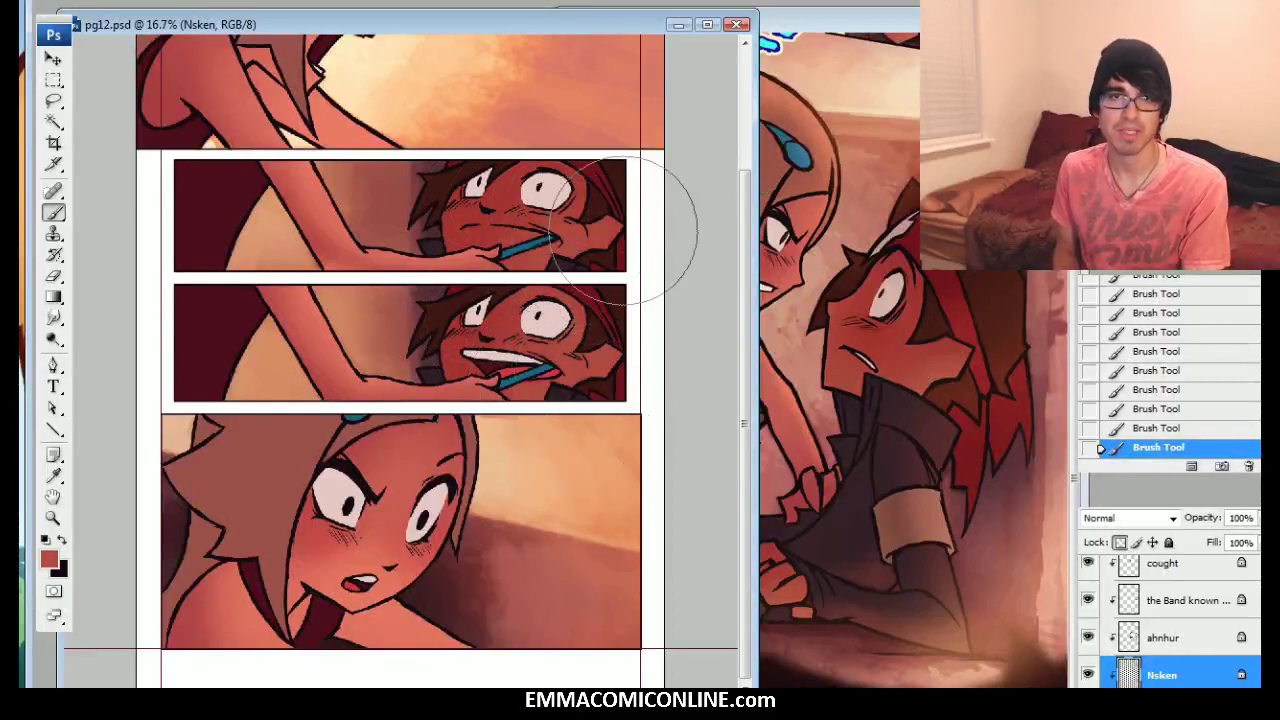
# Set the foreground colour to the lighter skin tone #c86459 for the boy's face on the Nsken layer
pyautogui.click(48, 559)
pyautogui.moveTo(923, 463); pyautogui.dragTo(907, 441)
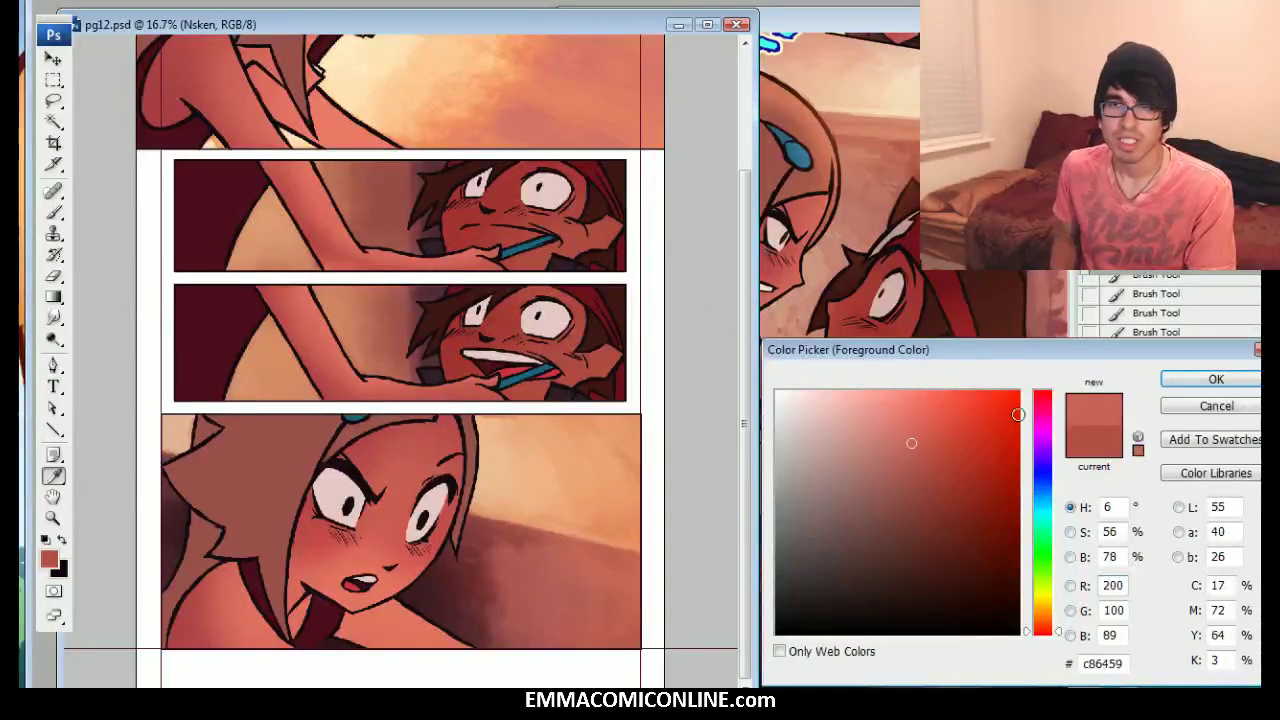
pyautogui.click(1216, 379)
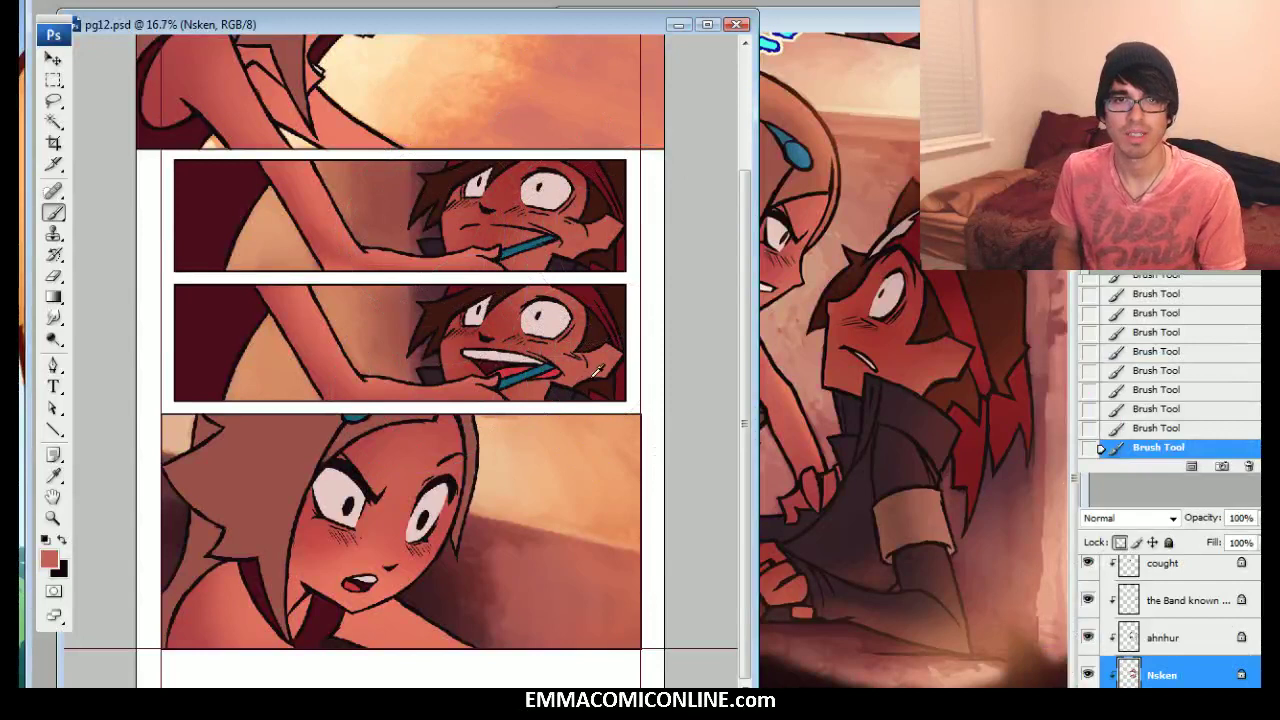
# Set the foreground colour to the deeper red #b63c36 and continue shading the boy's skin in the middle panels
pyautogui.click(48, 560)
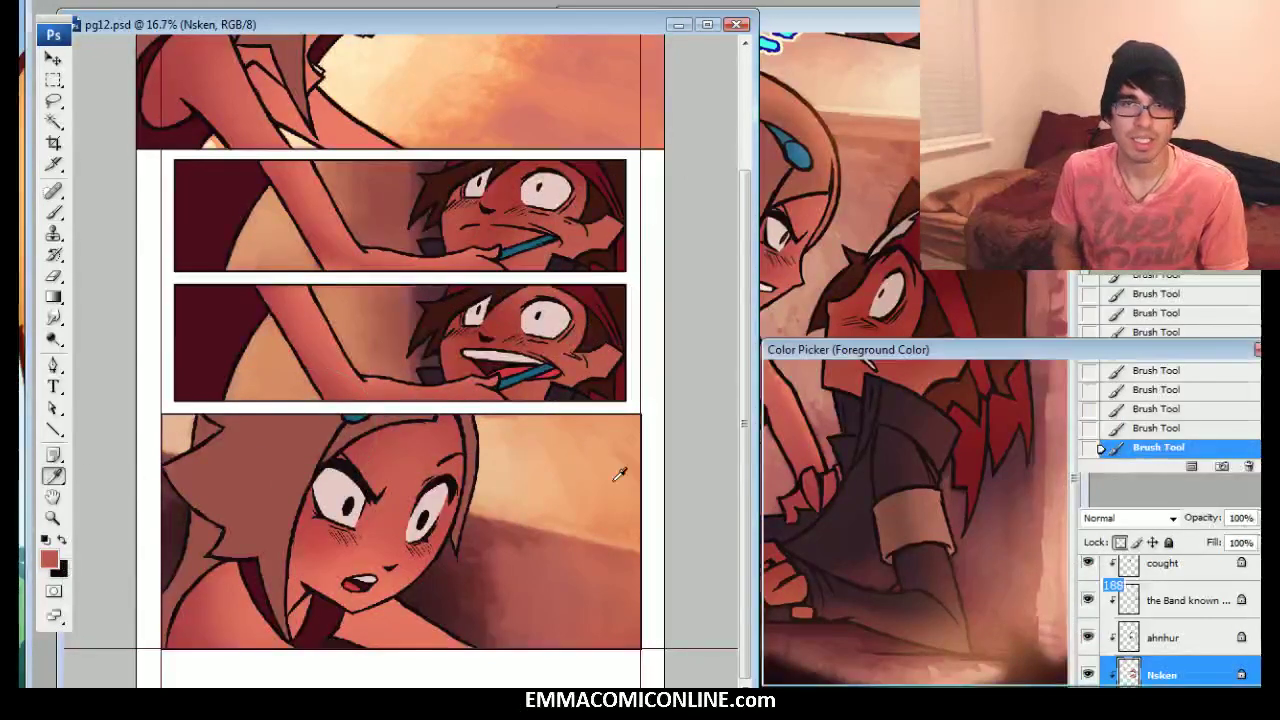
pyautogui.click(934, 459)
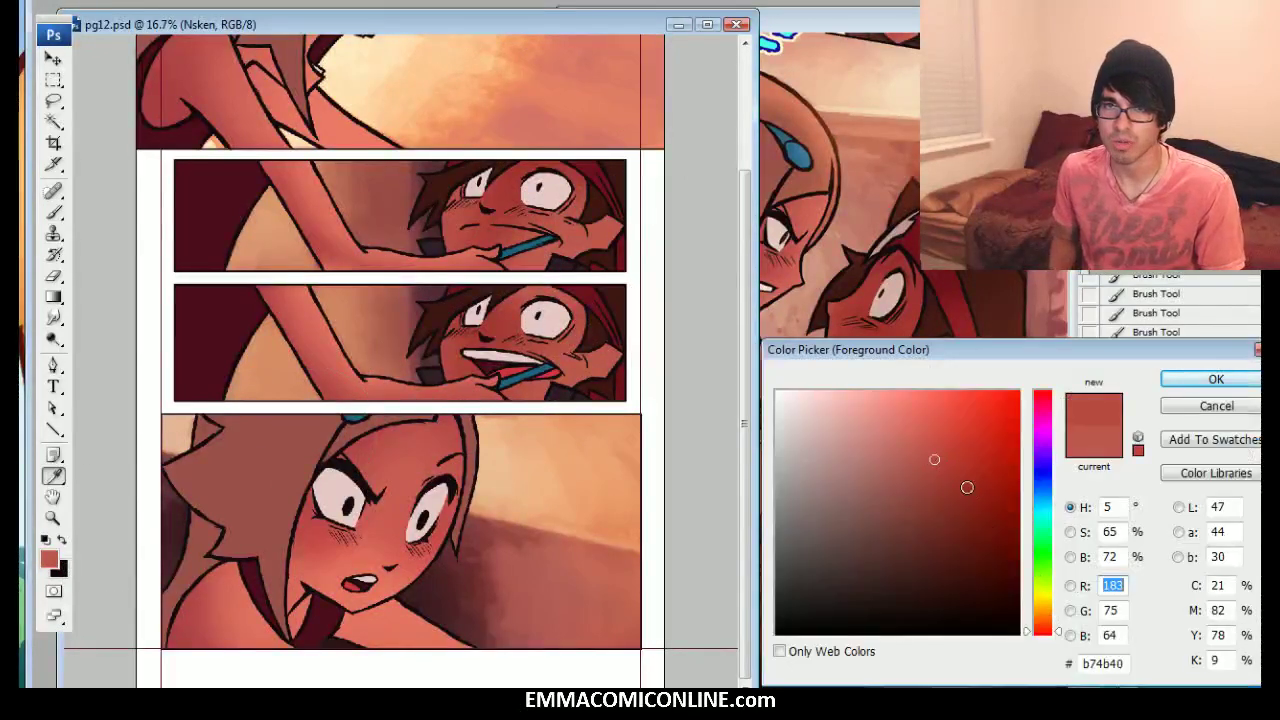
pyautogui.click(946, 460)
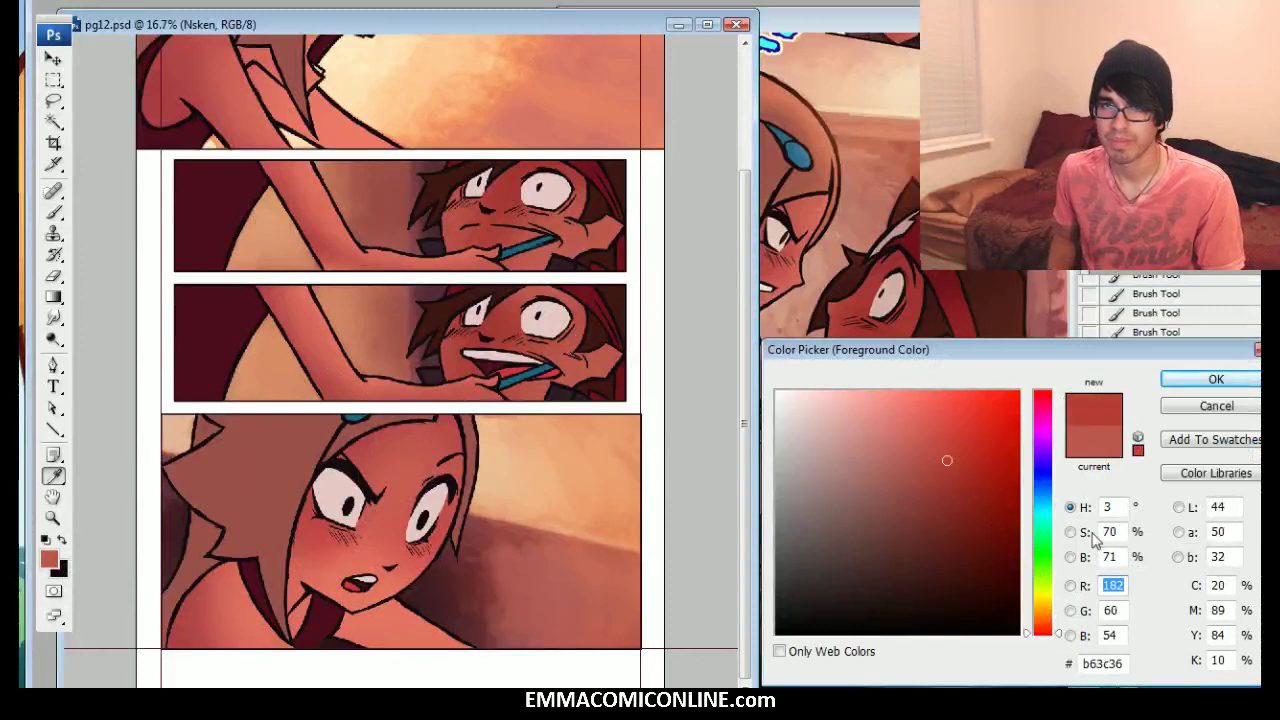
pyautogui.click(1210, 381)
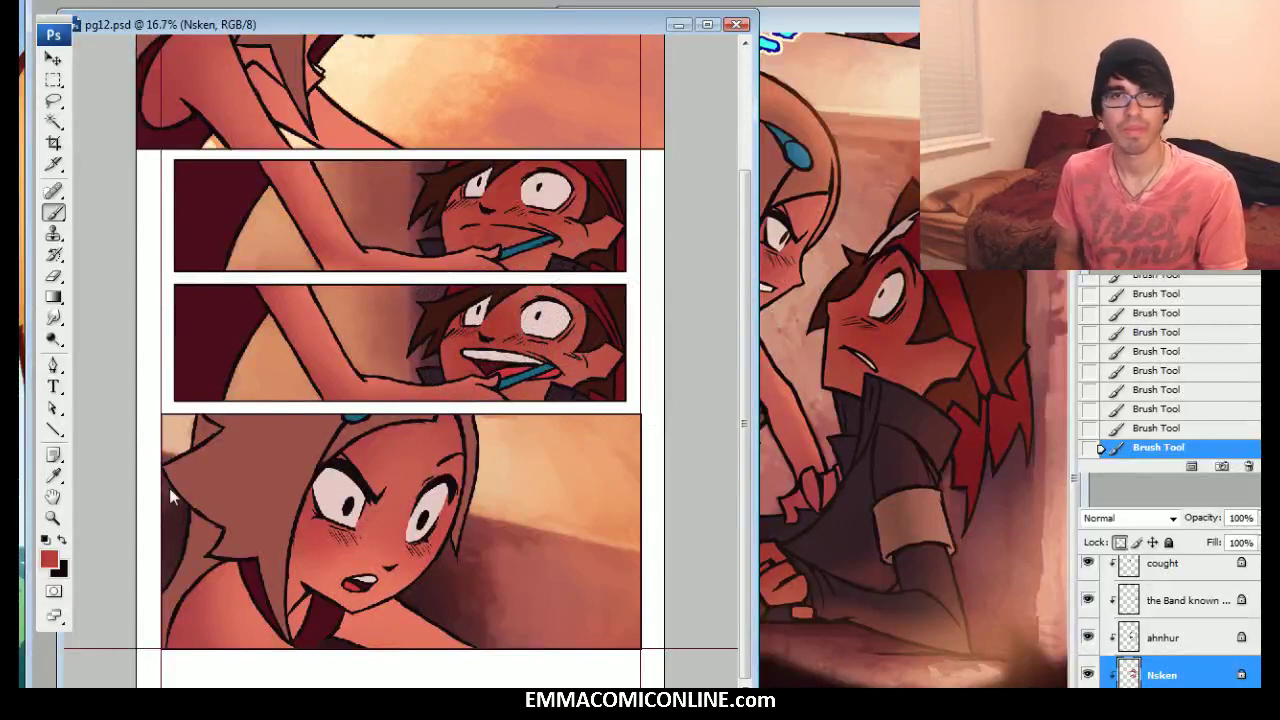
# Set the foreground colour to the light pinkish skin tone #d3675e and return to the Brush tool for the boy's face
pyautogui.click(49, 560)
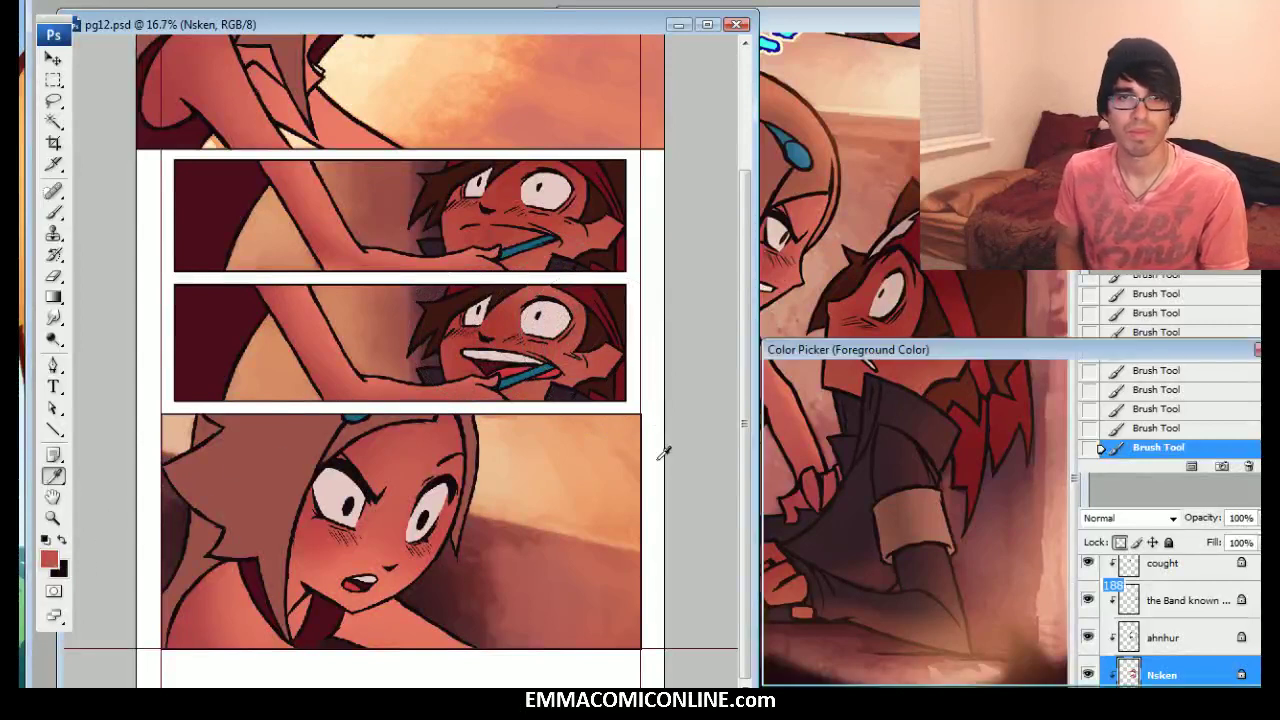
pyautogui.click(910, 430)
pyautogui.click(910, 433)
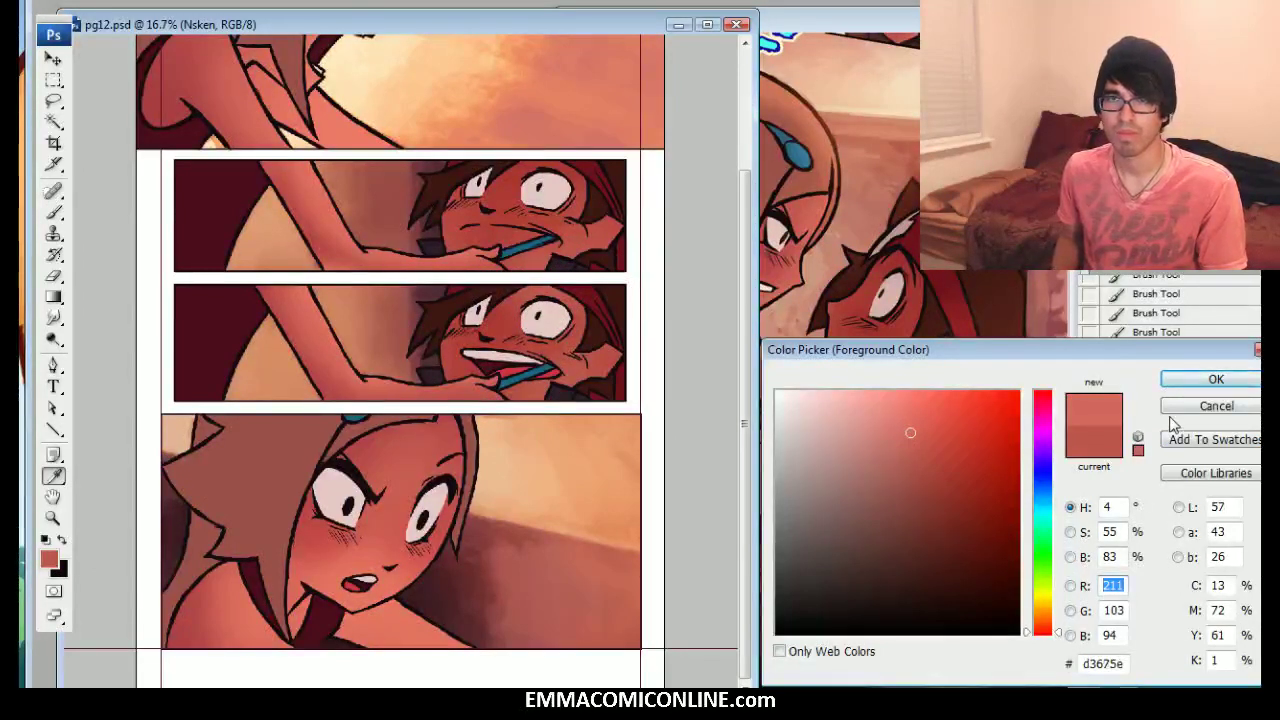
pyautogui.click(1188, 384)
pyautogui.press('b')
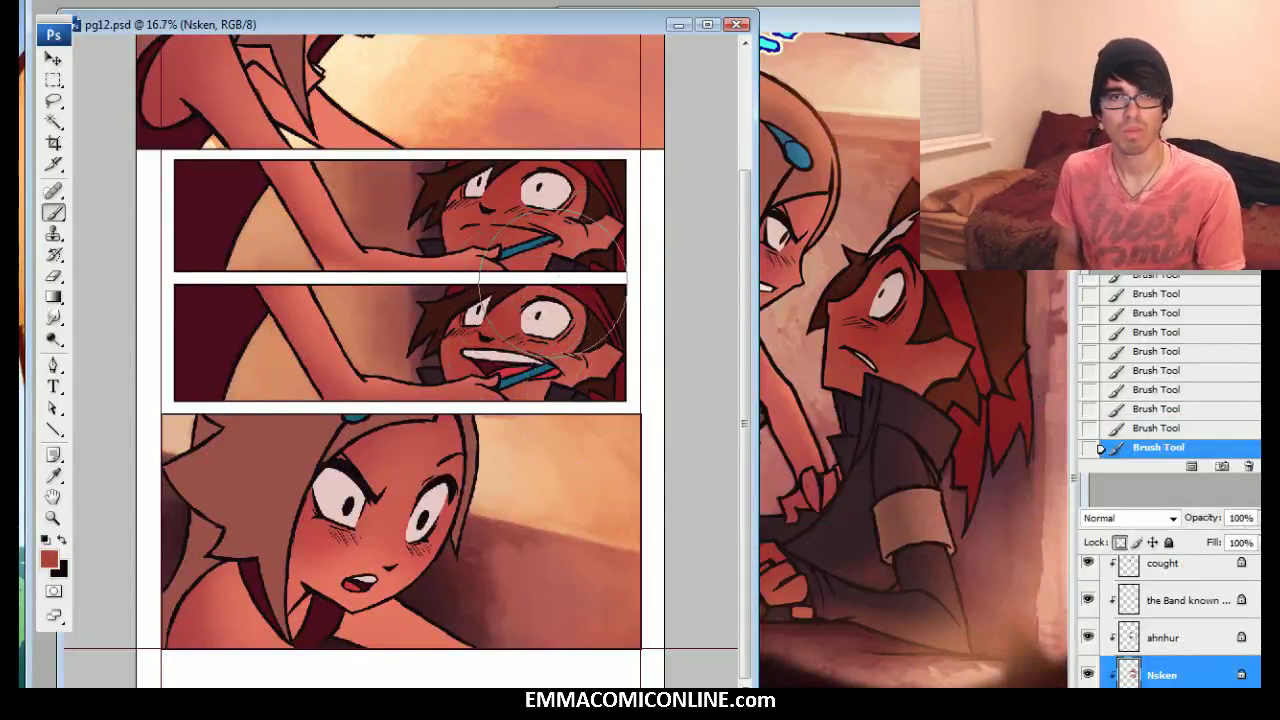
# Compare the boy's faces with and without the last brush stroke, and make the ahnhur layer active for his brown hair
pyautogui.click(1217, 430)
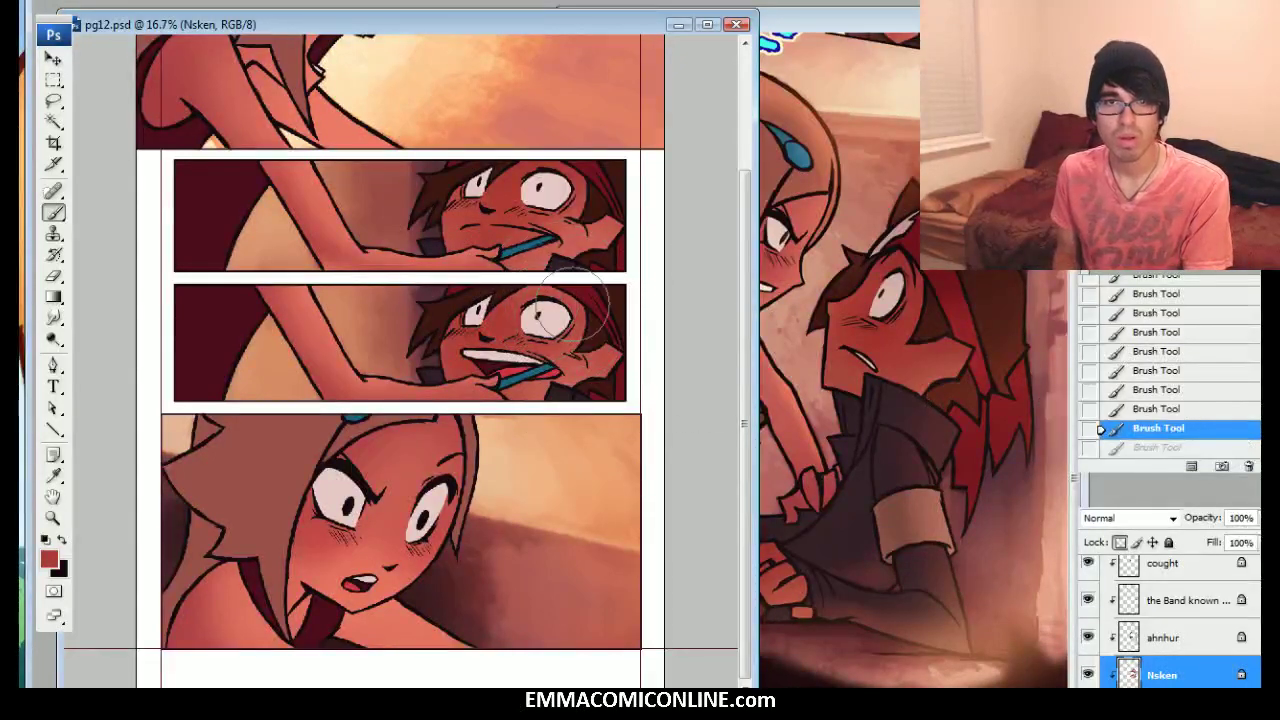
pyautogui.hotkey('ctrl', 'z')
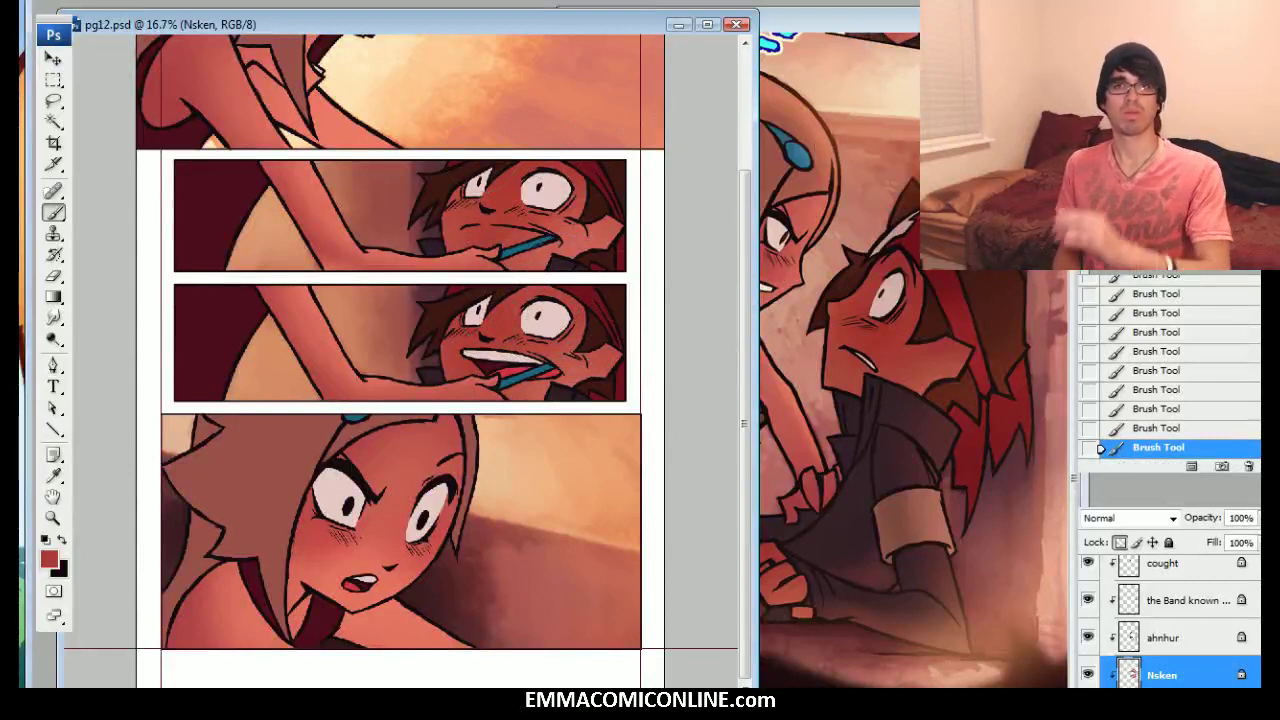
pyautogui.scroll(1, 400, 350)
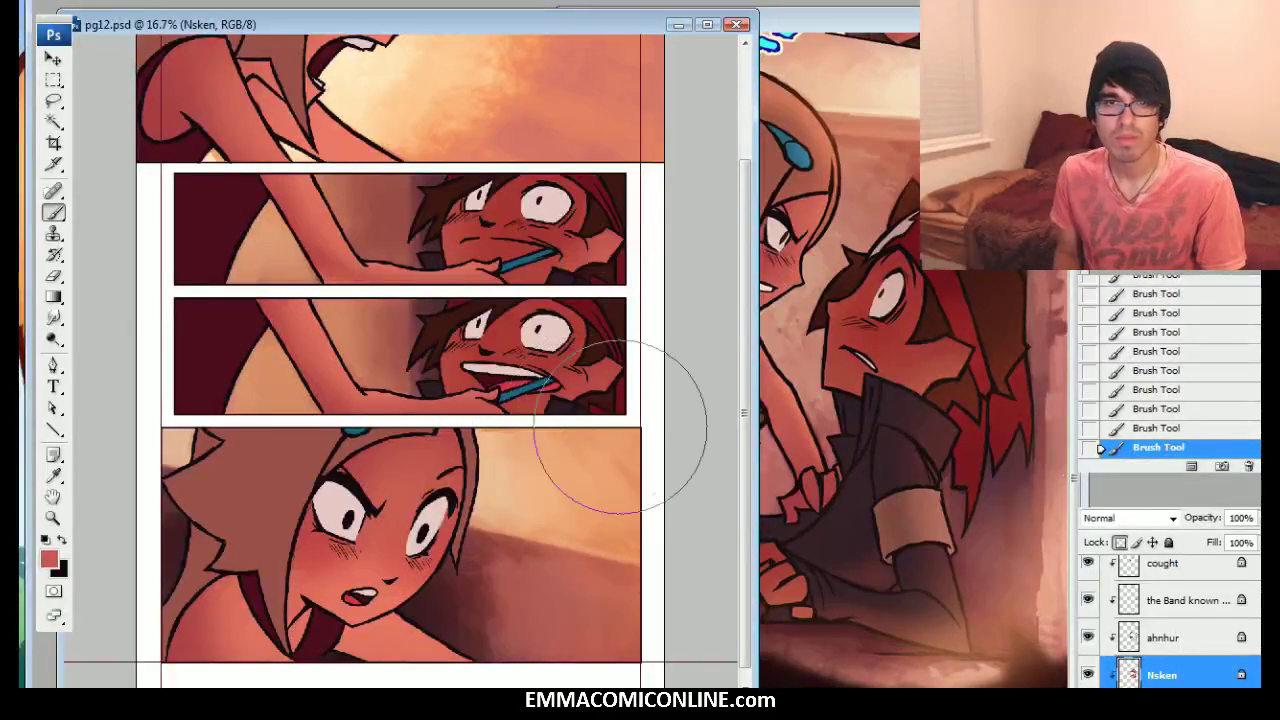
pyautogui.click(1165, 640)
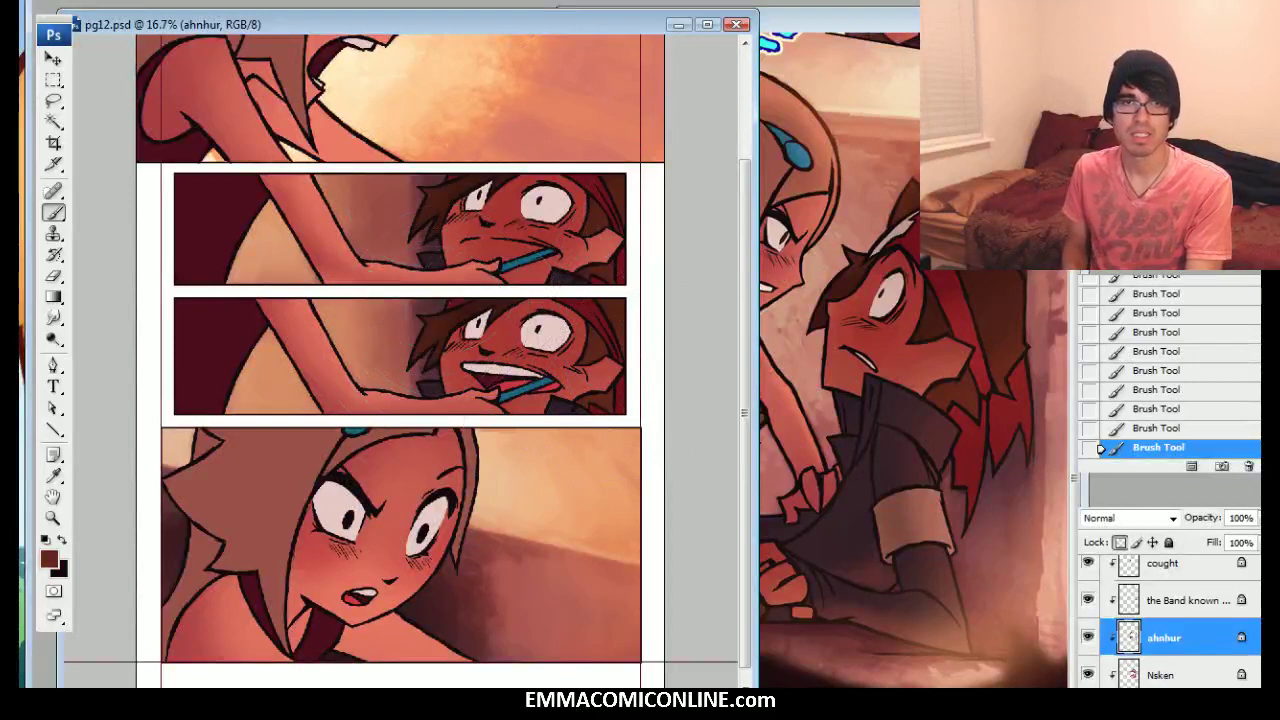
# On the layer the Band known as "dana", sample the headband red from the reference page and set the foreground colour to #aa1f22
pyautogui.click(1168, 598)
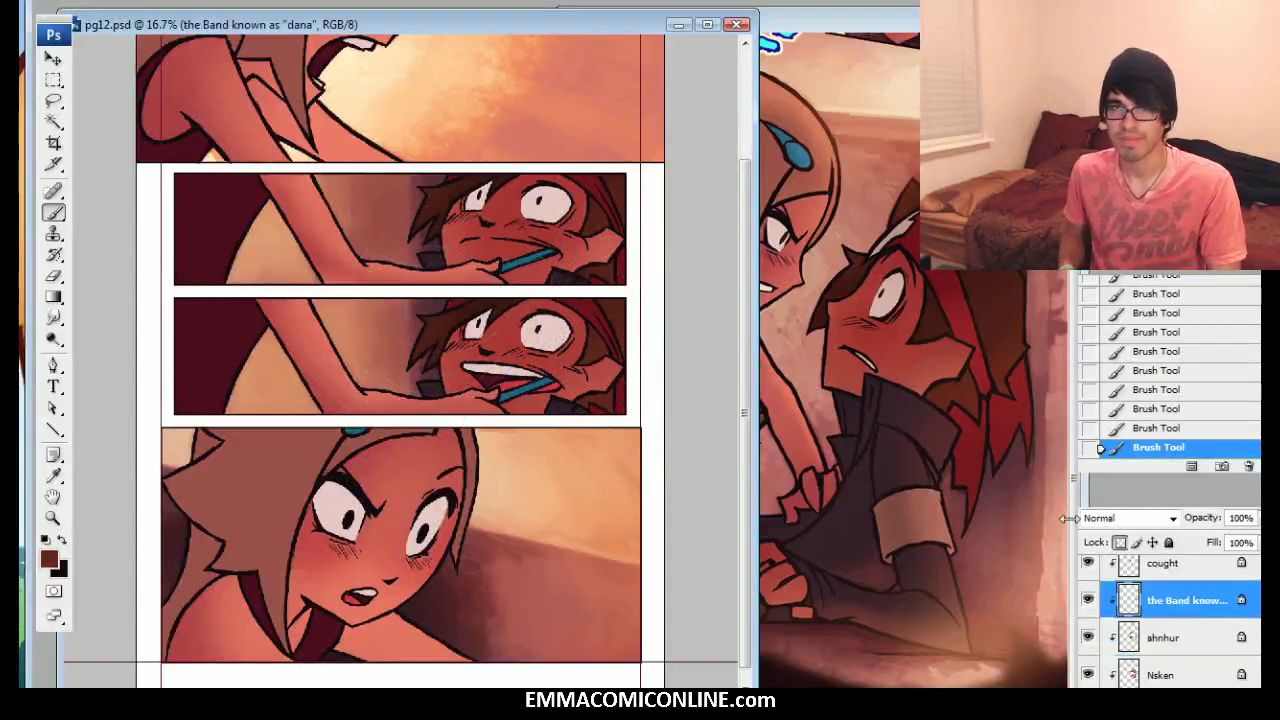
pyautogui.keyDown('alt'); pyautogui.click(980, 351); pyautogui.keyUp('alt')
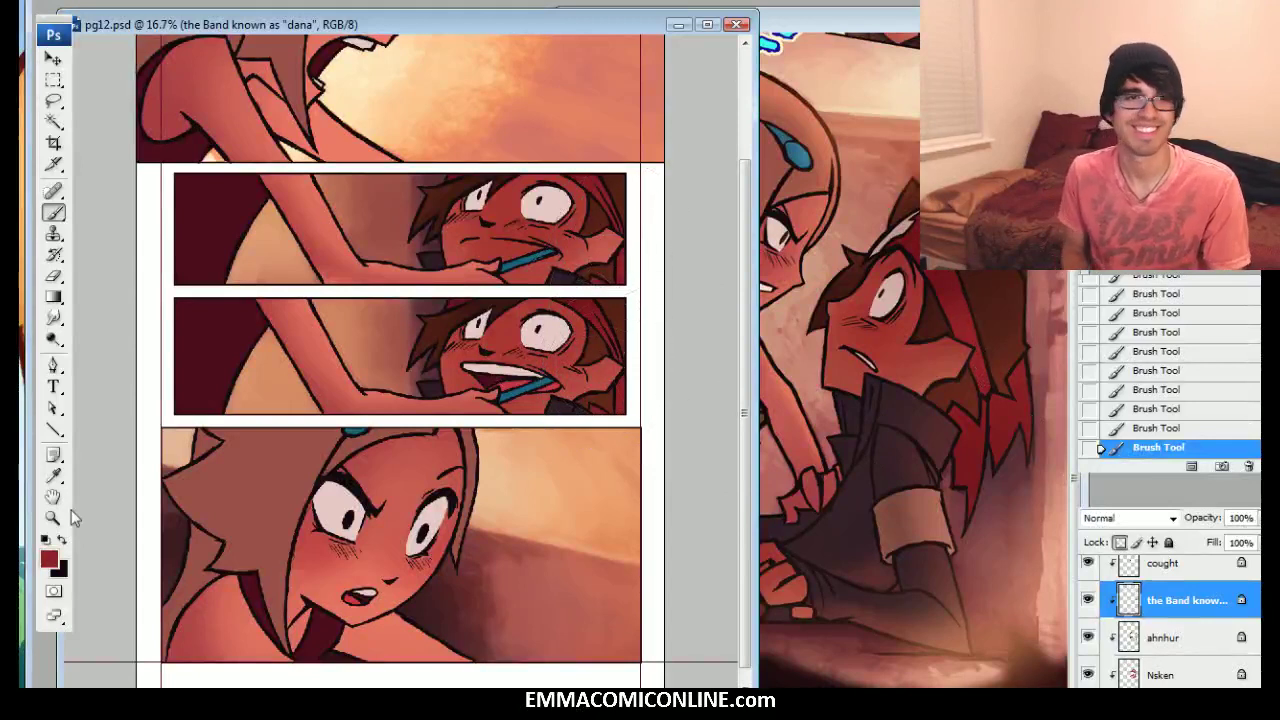
pyautogui.click(57, 566)
pyautogui.click(966, 486)
pyautogui.click(975, 471)
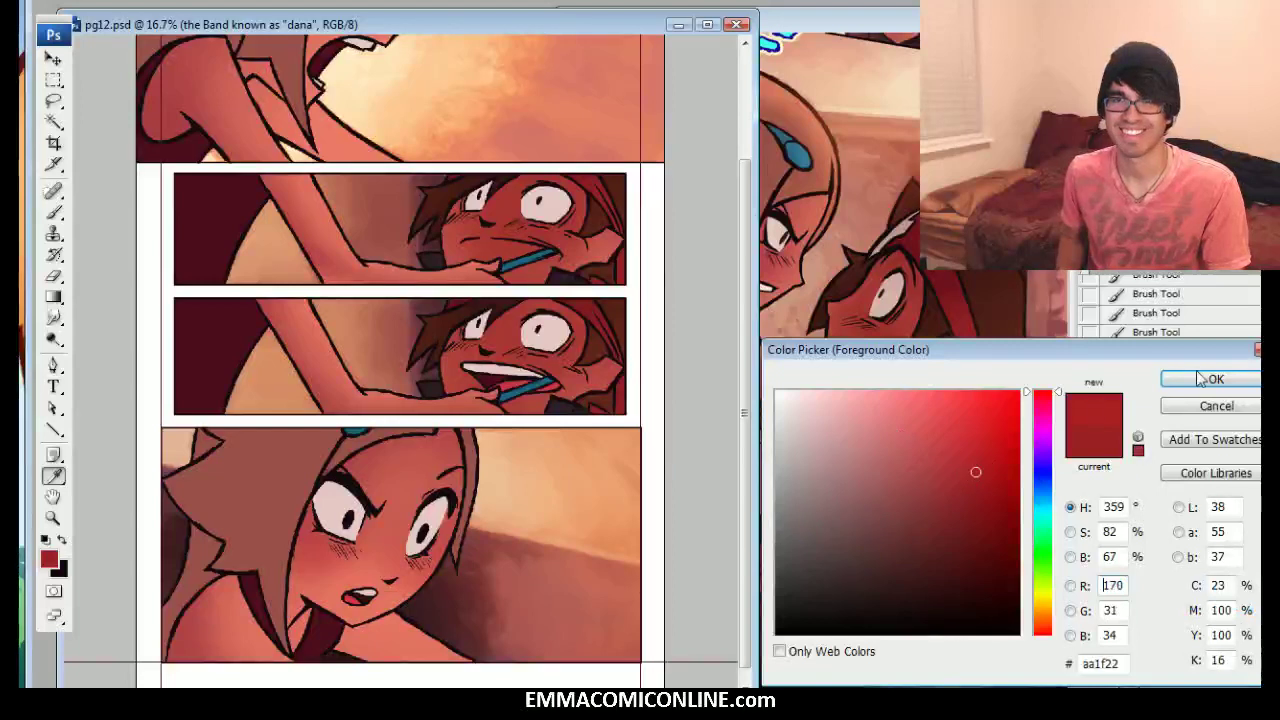
pyautogui.click(1213, 380)
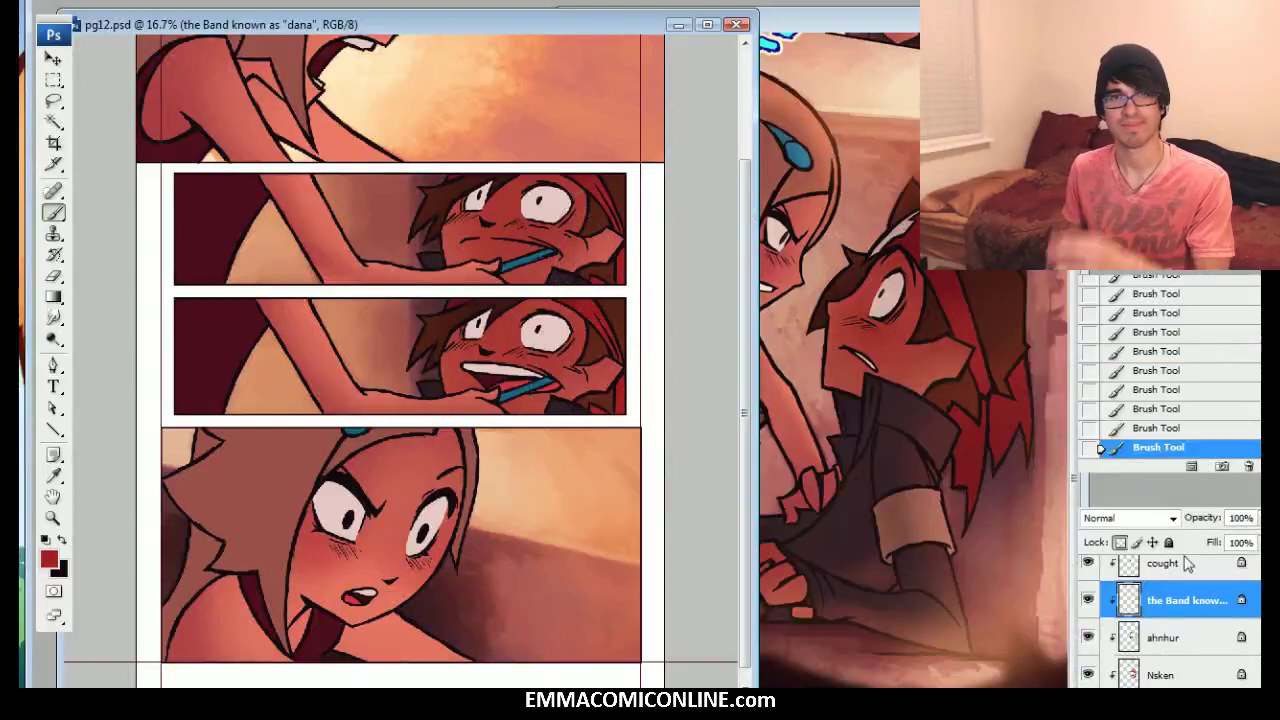
# Go through the clothing layers above the headband and make the dressing layer active for the girl's dress
pyautogui.click(1150, 566)
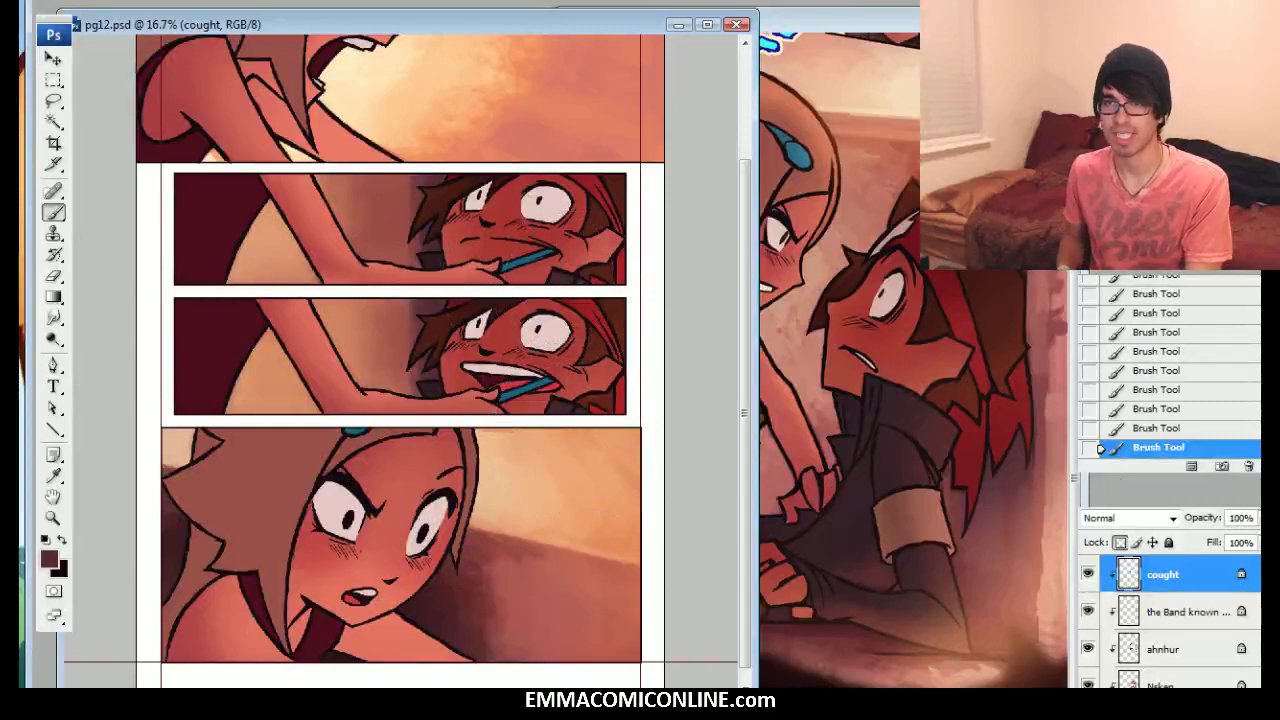
pyautogui.scroll(2, 1170, 610)
pyautogui.click(1184, 612)
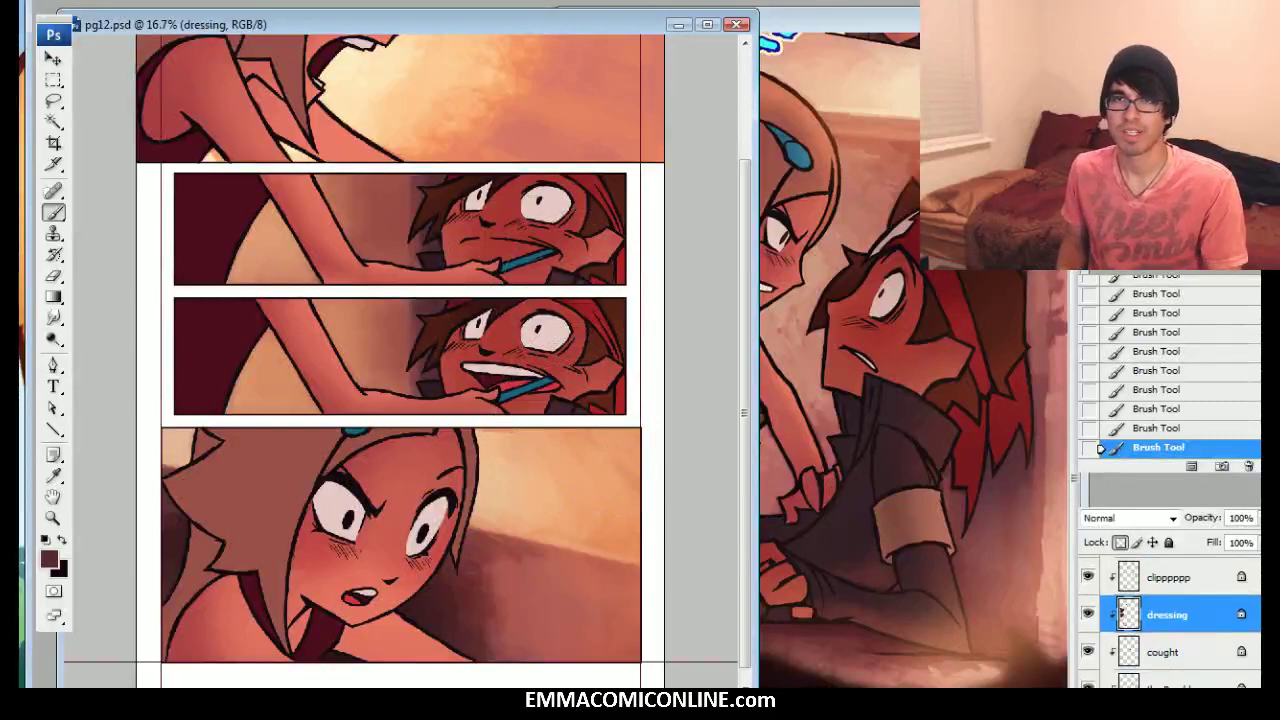
pyautogui.scroll(1, 400, 400)
pyautogui.scroll(-1, 400, 400)
# Reposition reference page pg11v2.jpg to show the girl's dress, sample its red as the foreground colour, and return to pg12.psd
pyautogui.moveTo(840, 22); pyautogui.dragTo(877, 57)
pyautogui.moveTo(760, 420); pyautogui.dragTo(852, 426)
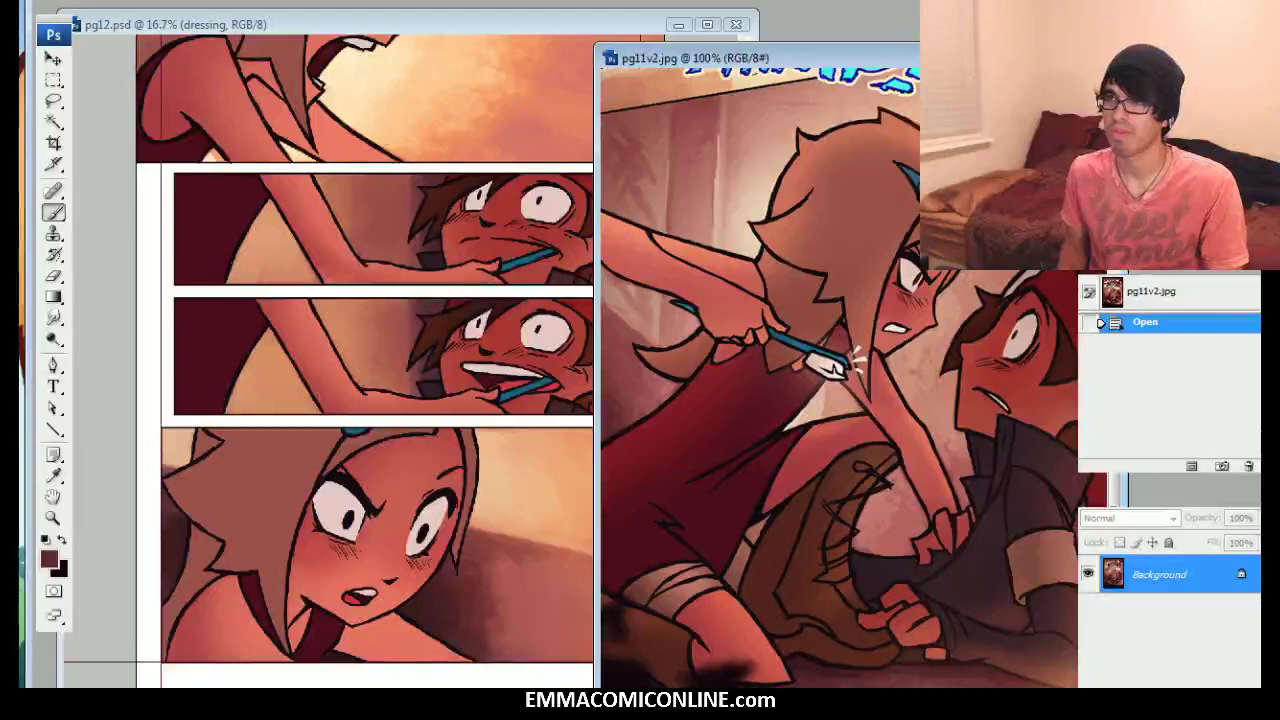
pyautogui.moveTo(852, 426); pyautogui.dragTo(928, 347)
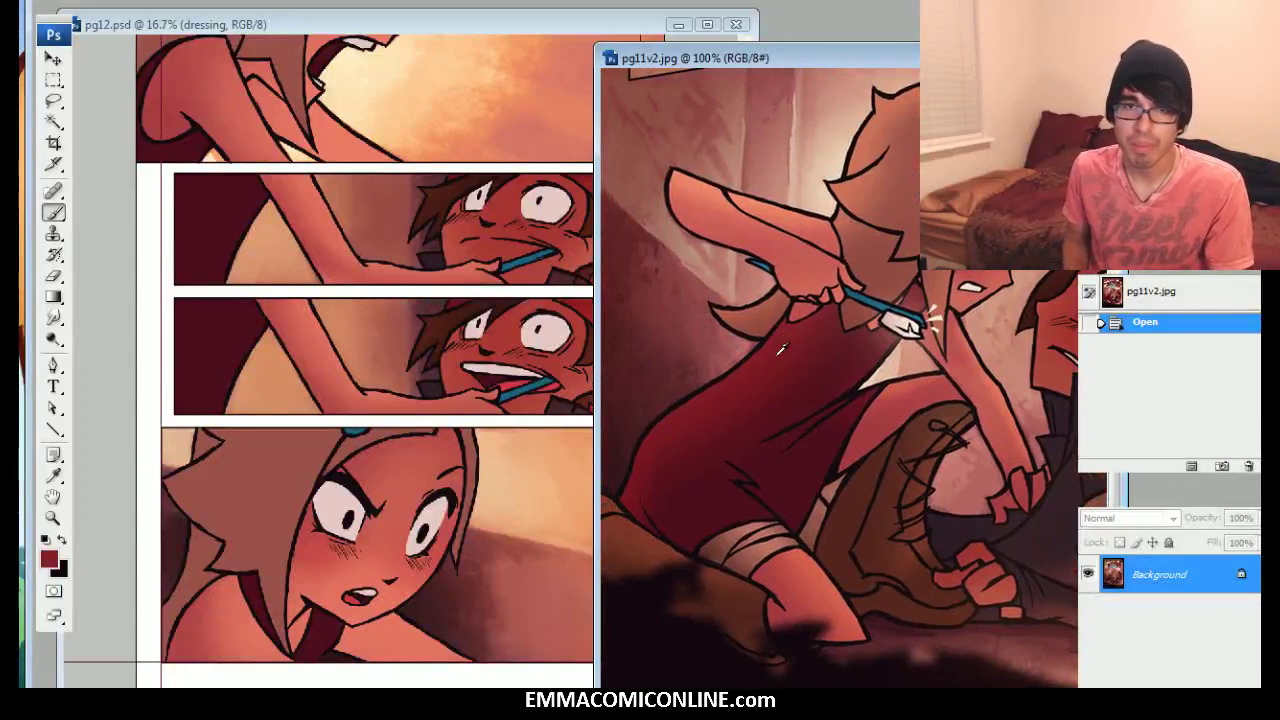
pyautogui.click(527, 29)
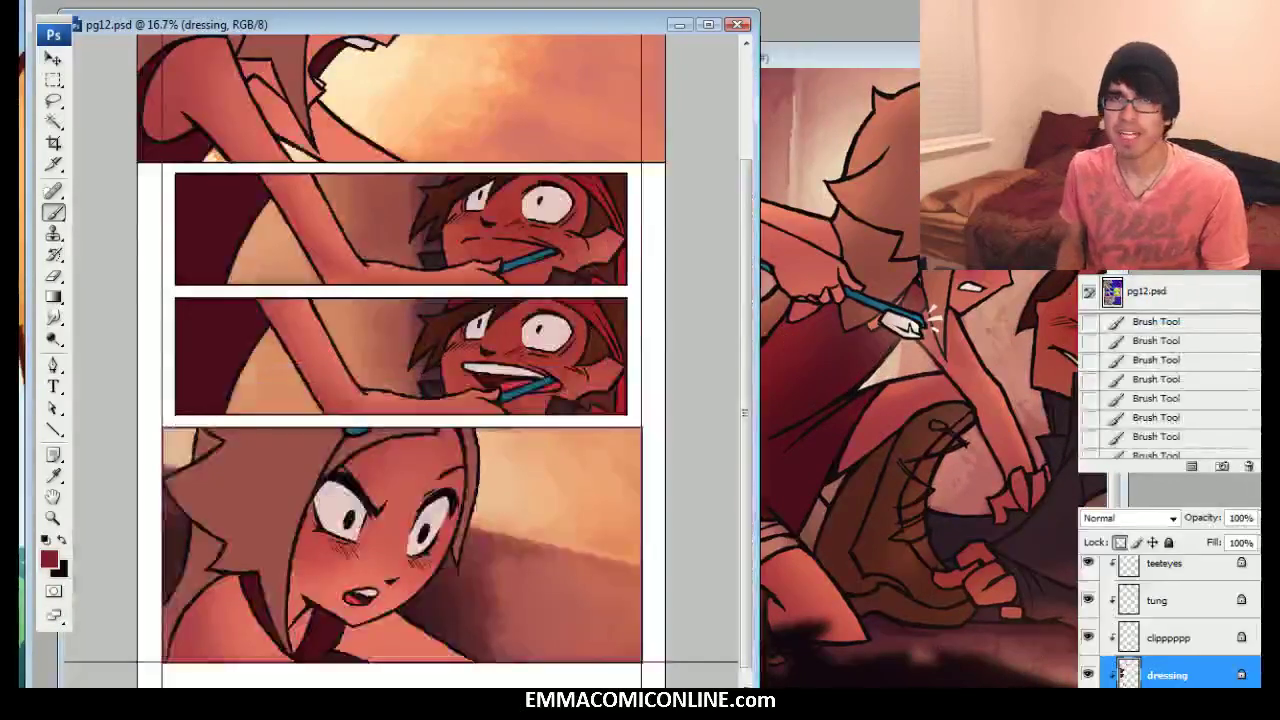
# Shade the girl's dress in the top and middle panels with the sampled red, using a larger soft brush
pyautogui.scroll(3, 400, 360)
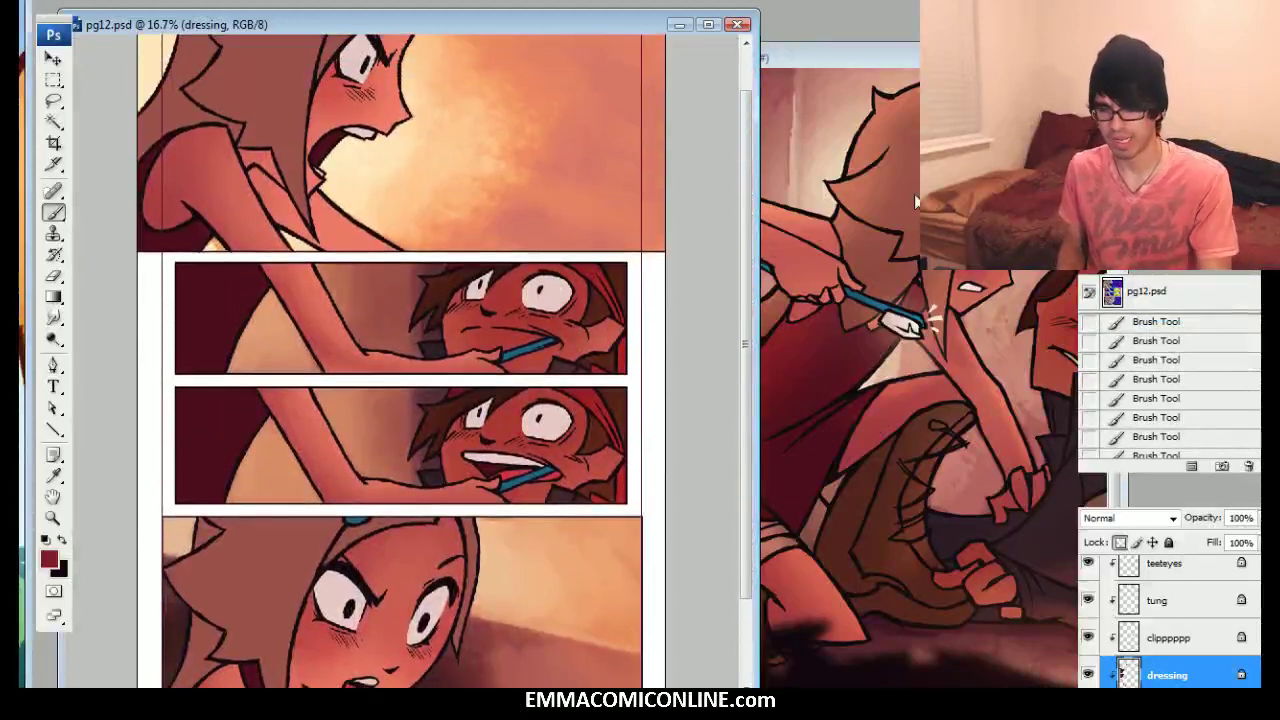
pyautogui.moveTo(158, 152); pyautogui.dragTo(128, 143)
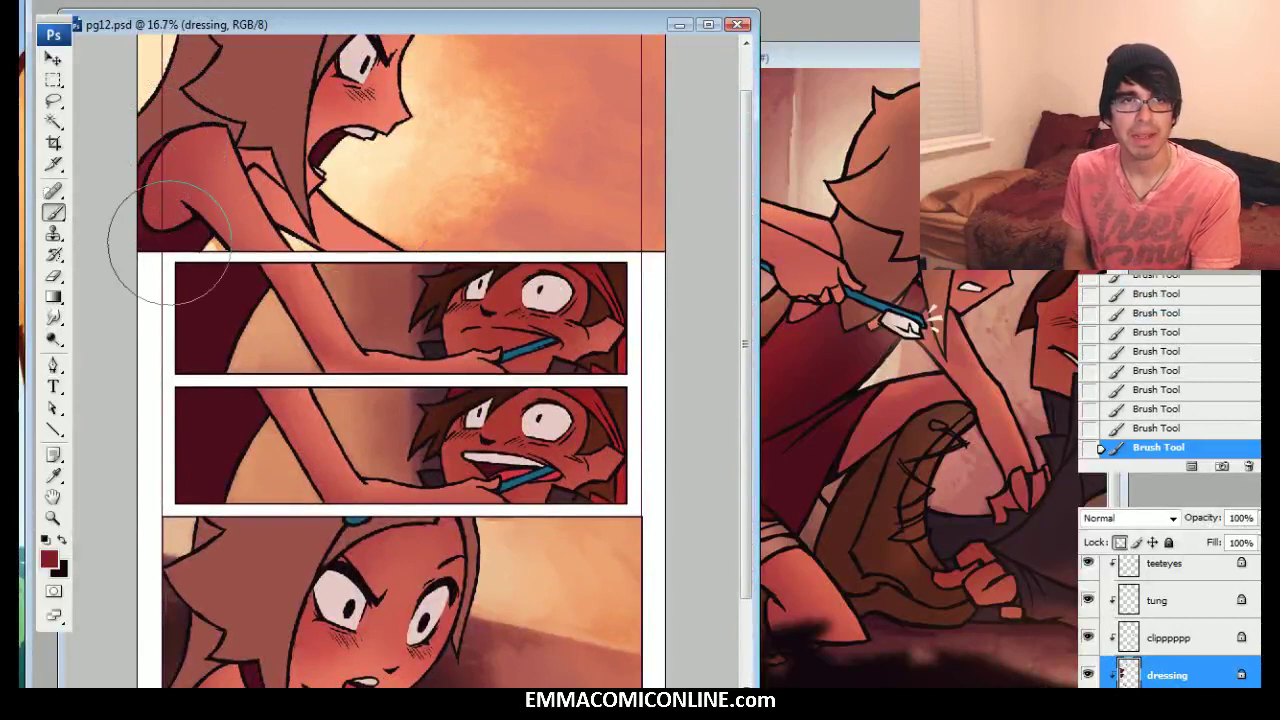
pyautogui.press(']')
pyautogui.press(']')
pyautogui.moveTo(186, 283); pyautogui.dragTo(175, 309)
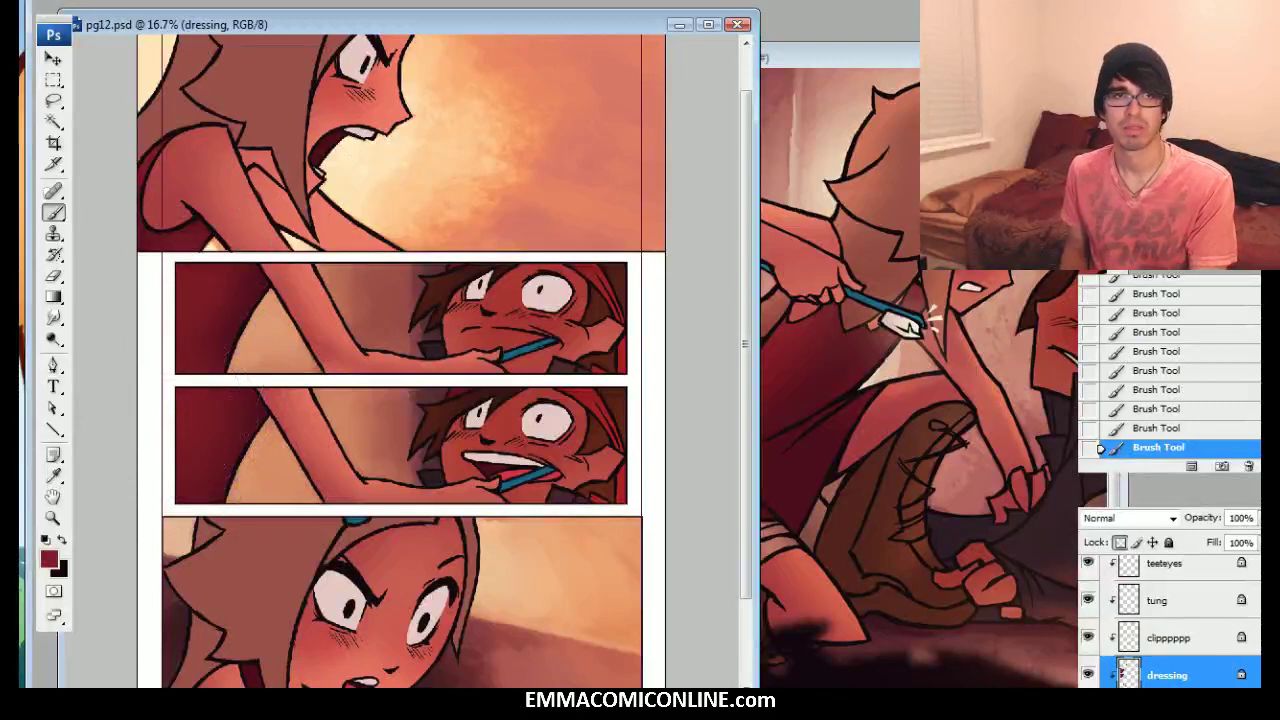
pyautogui.click(204, 236)
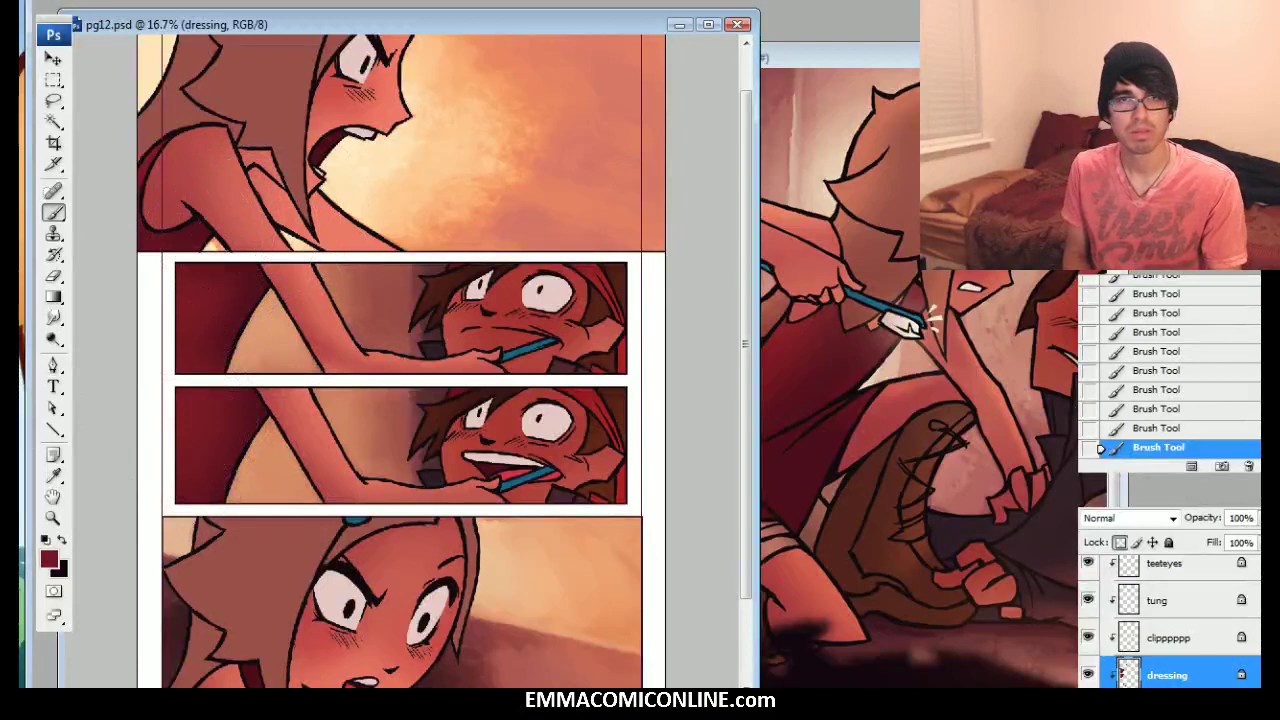
# Shade the dress in the bottom panel, touch up the middle panels, and sample a darker red from the dress
pyautogui.scroll(-3, 648, 332)
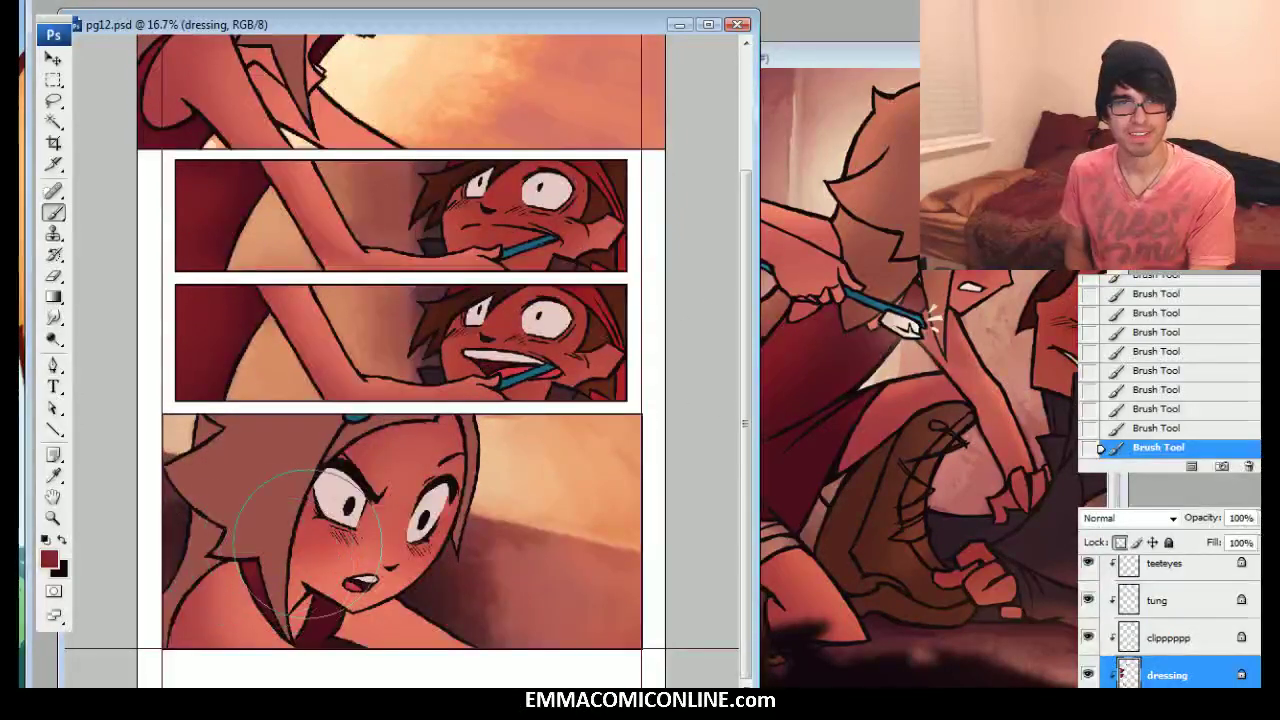
pyautogui.click(355, 560)
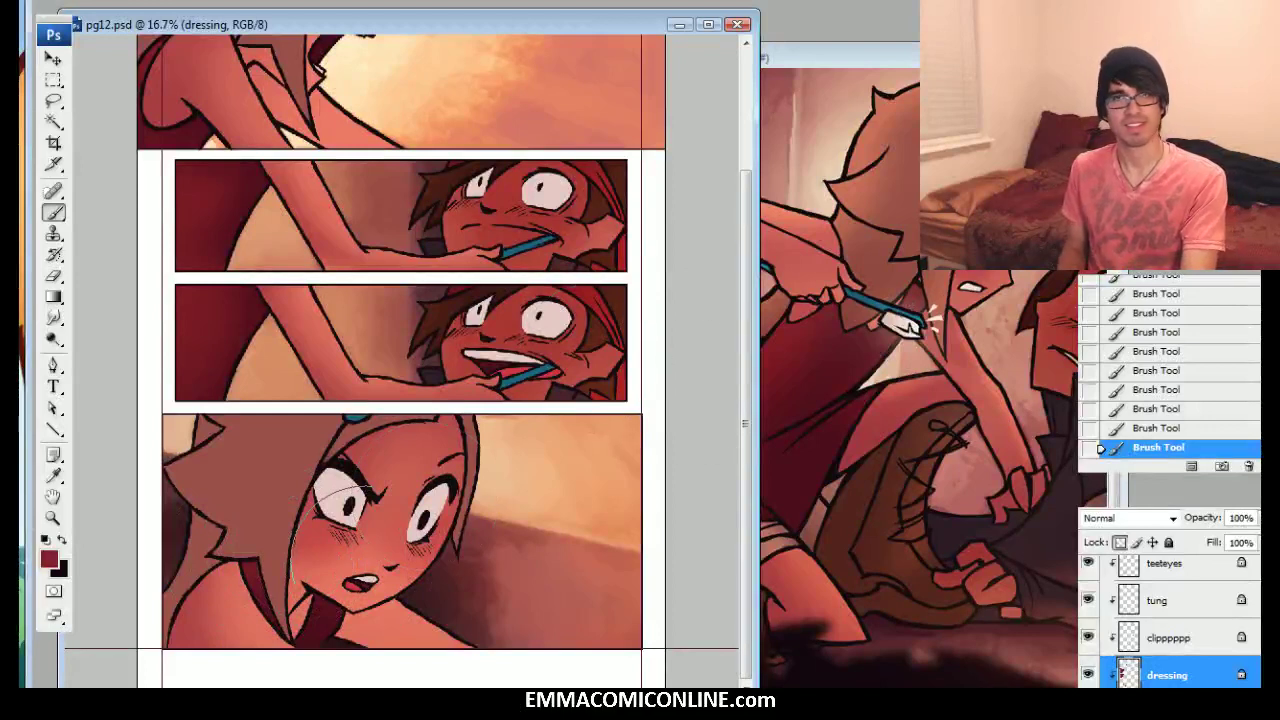
pyautogui.scroll(4, 400, 360)
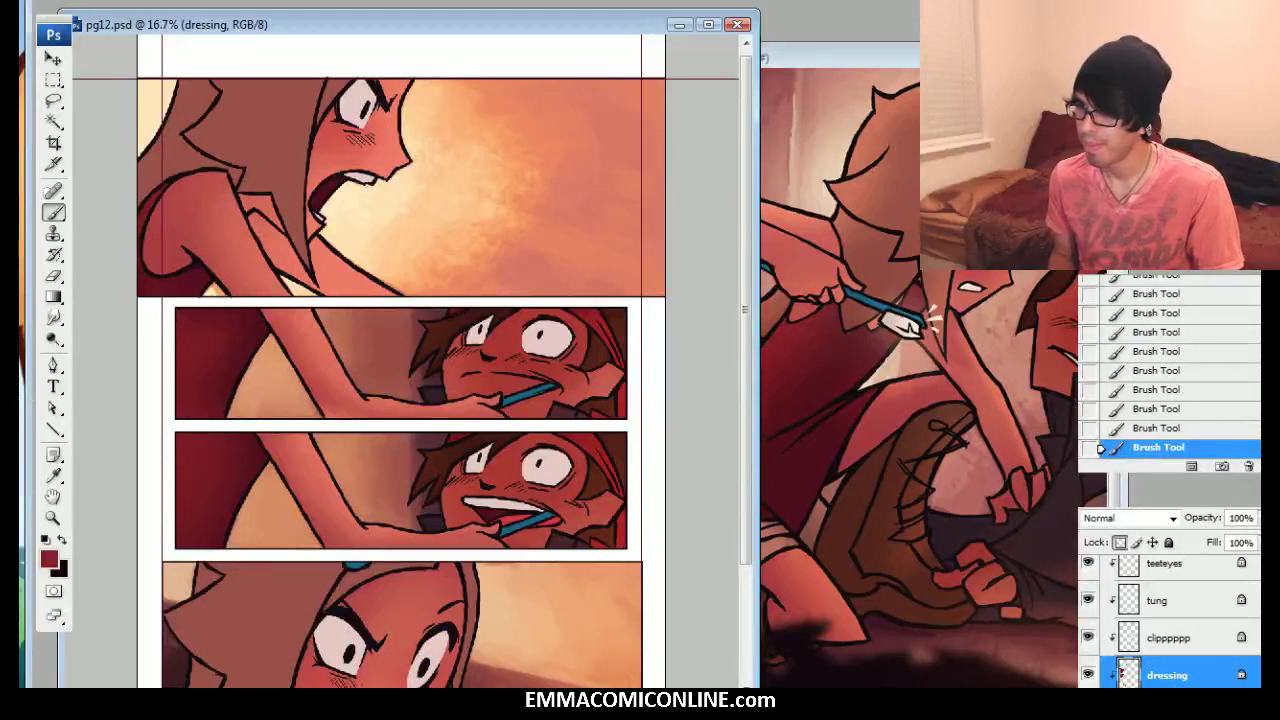
pyautogui.scroll(-3, 400, 360)
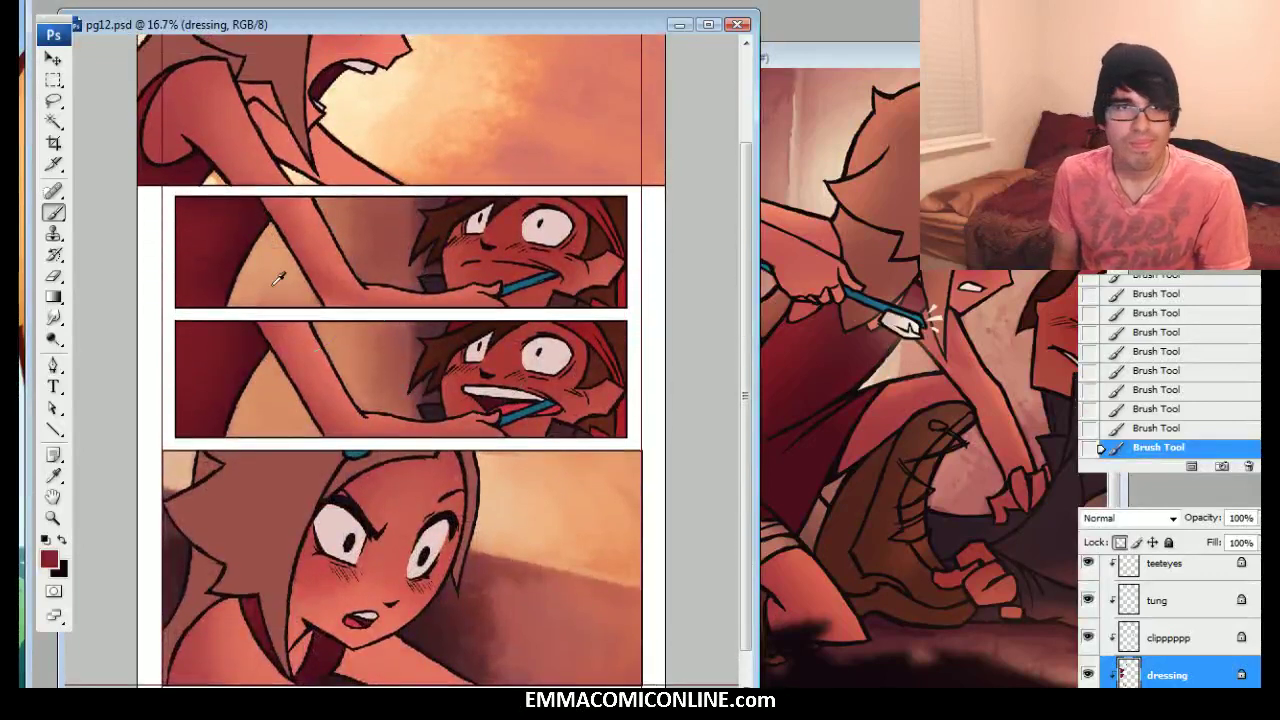
pyautogui.moveTo(206, 232)
pyautogui.mouseDown()
pyautogui.moveTo(197, 222)
pyautogui.moveTo(250, 240)
pyautogui.mouseUp()
pyautogui.keyDown('alt'); pyautogui.click(243, 247); pyautogui.keyUp('alt')
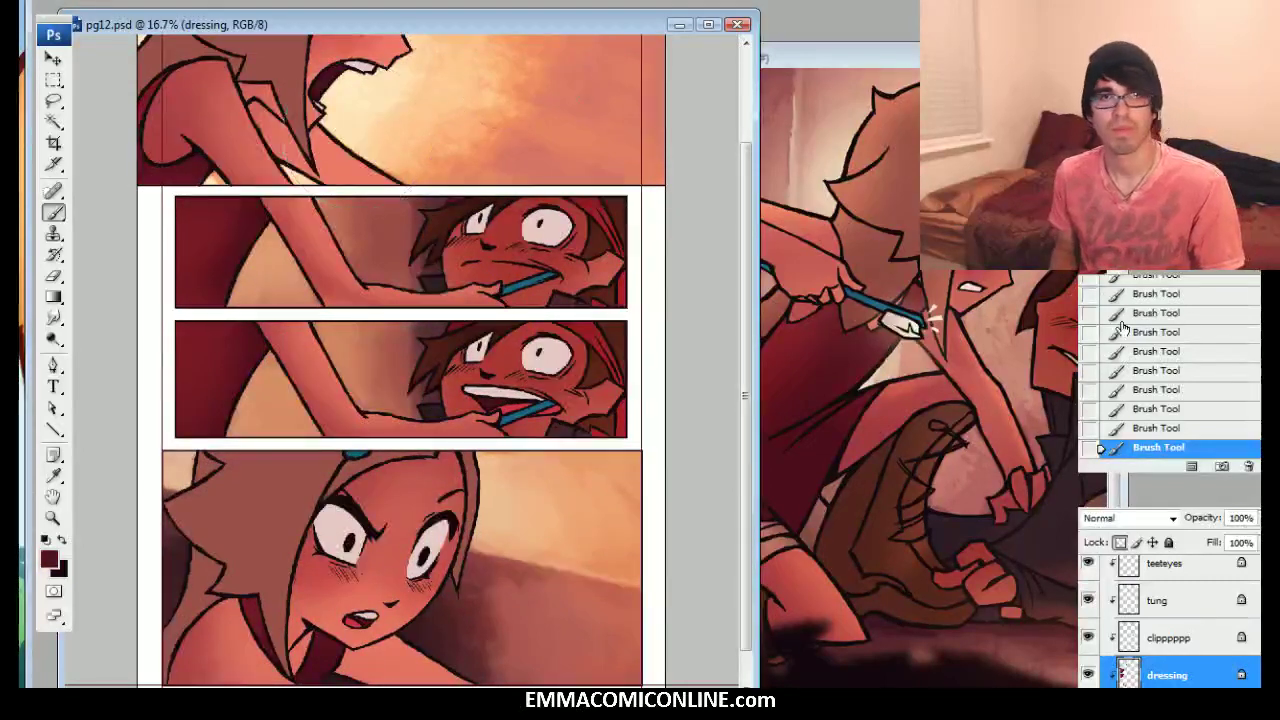
# On the clipppppp layer, shade the blue hair clips across the panels with a blue foreground colour
pyautogui.click(1178, 638)
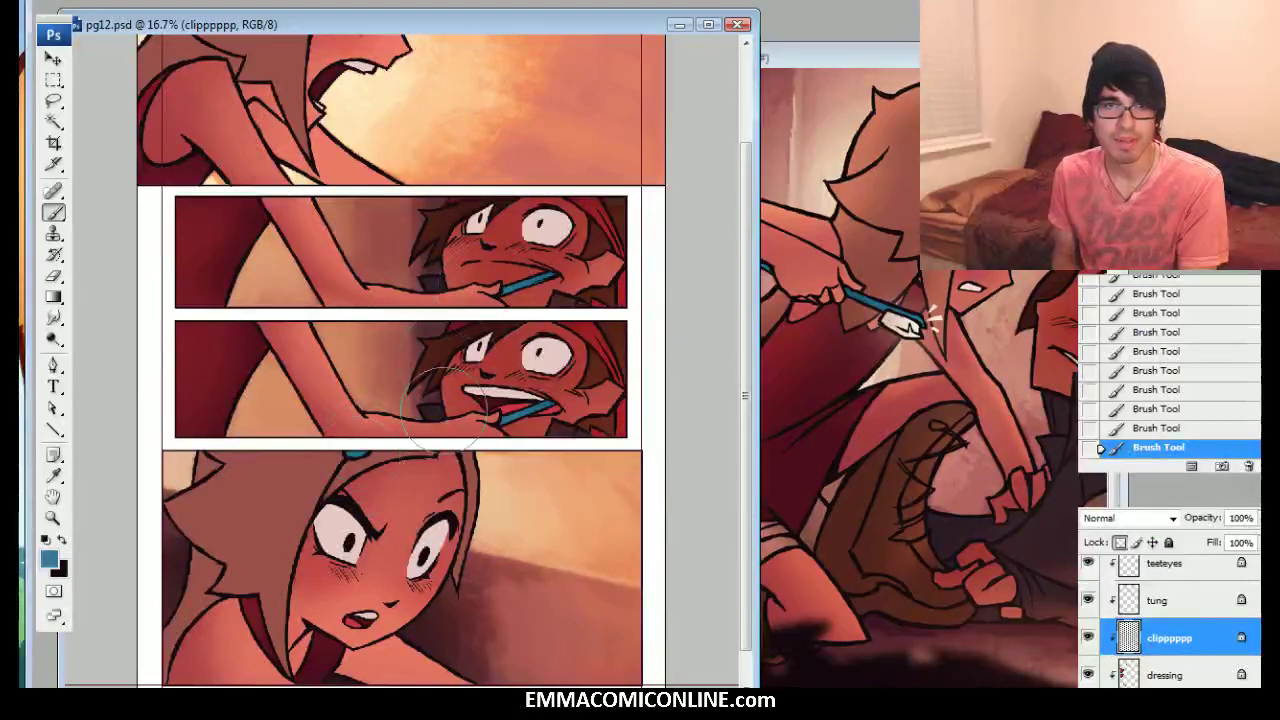
pyautogui.scroll(6, 405, 455)
pyautogui.scroll(-5, 405, 455)
# Shade the tongues in dark red on the tung layer, and make the teeteyes layer active for the teeth and eyes
pyautogui.click(1210, 601)
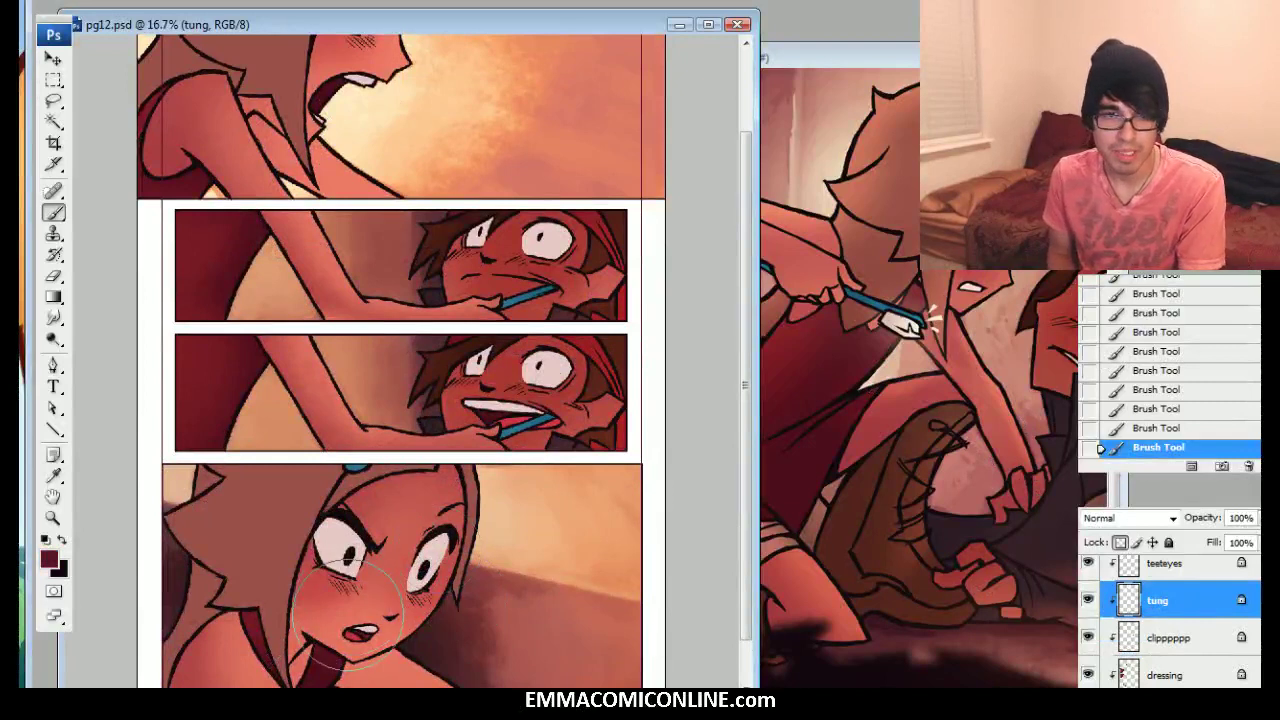
pyautogui.click(1167, 576)
pyautogui.scroll(1, 1254, 605)
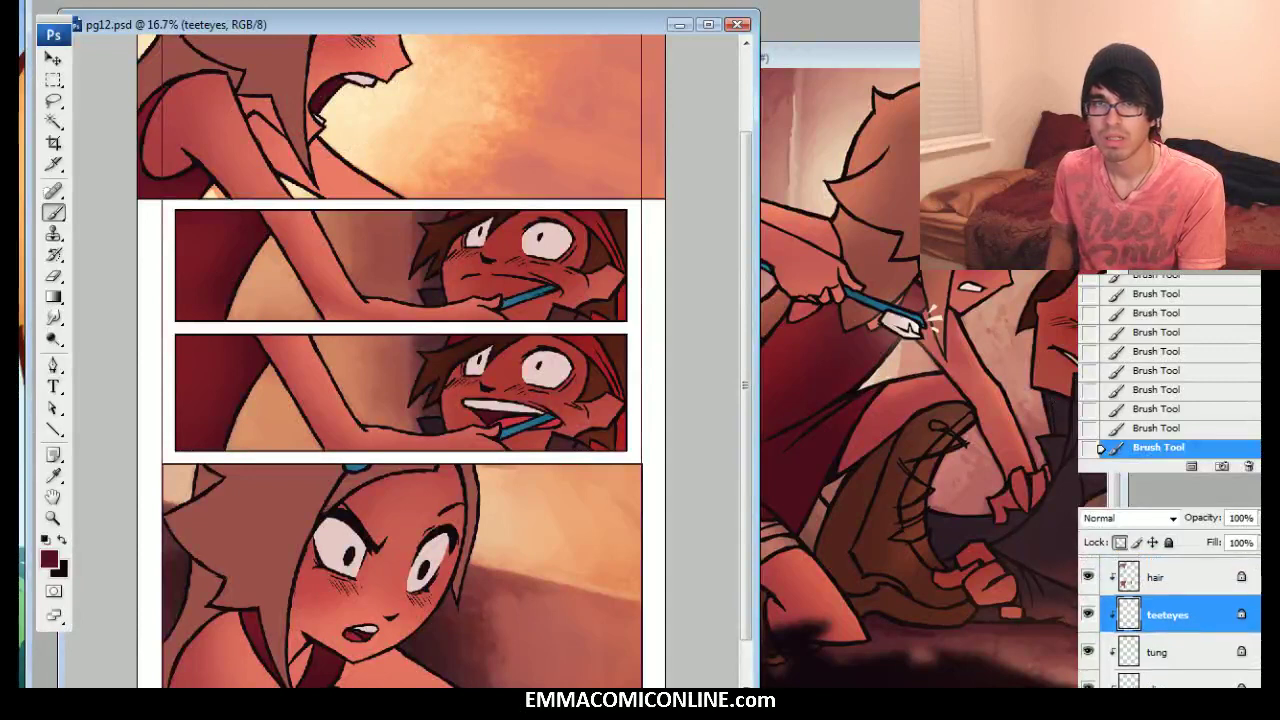
# On the hair layer, brush a light orange tone over the girl's hair in the bottom and top panels
pyautogui.click(1175, 578)
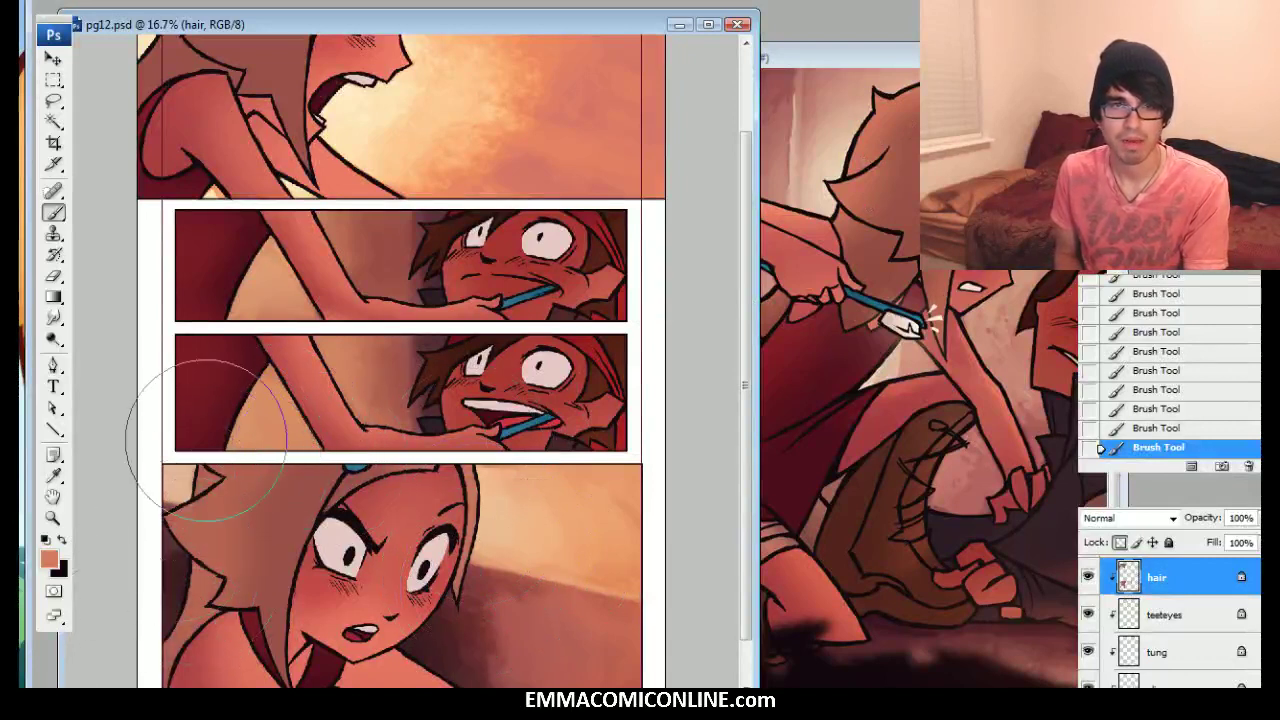
pyautogui.click(208, 488)
pyautogui.scroll(3, 505, 570)
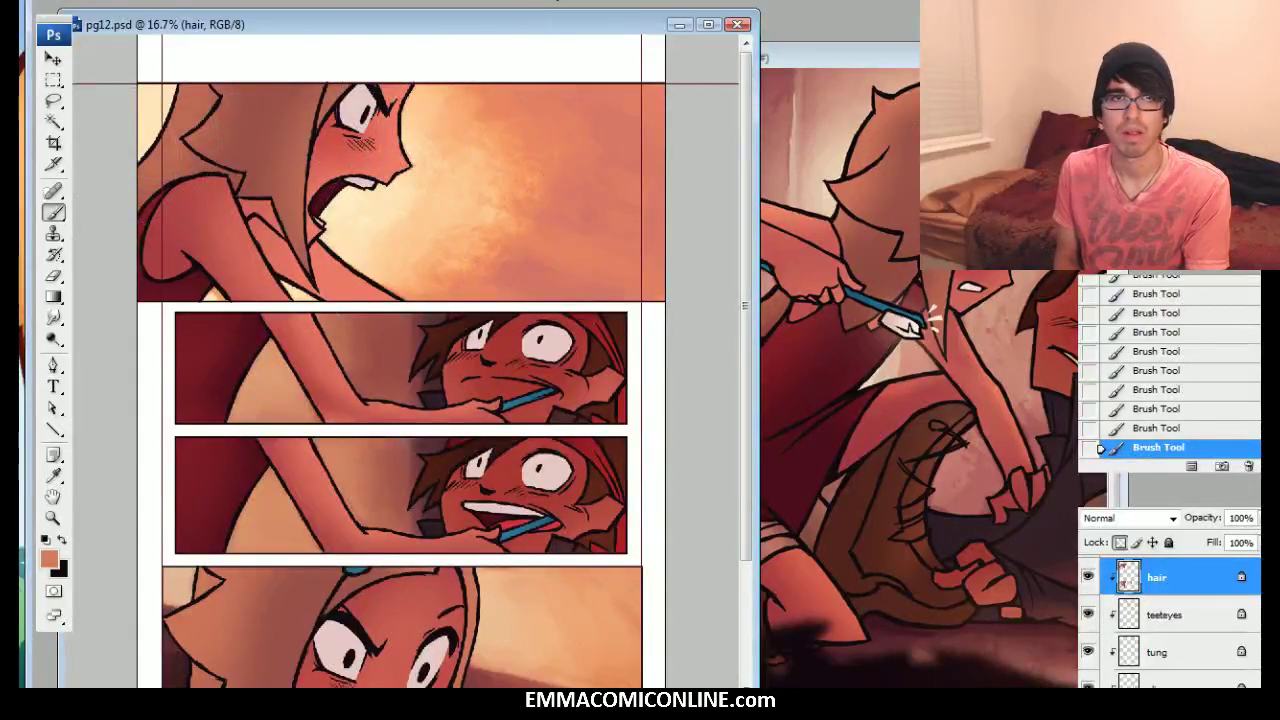
# Shade the girl's hair with a darker reddish brown in the bottom and top panels
pyautogui.scroll(-3, 400, 360)
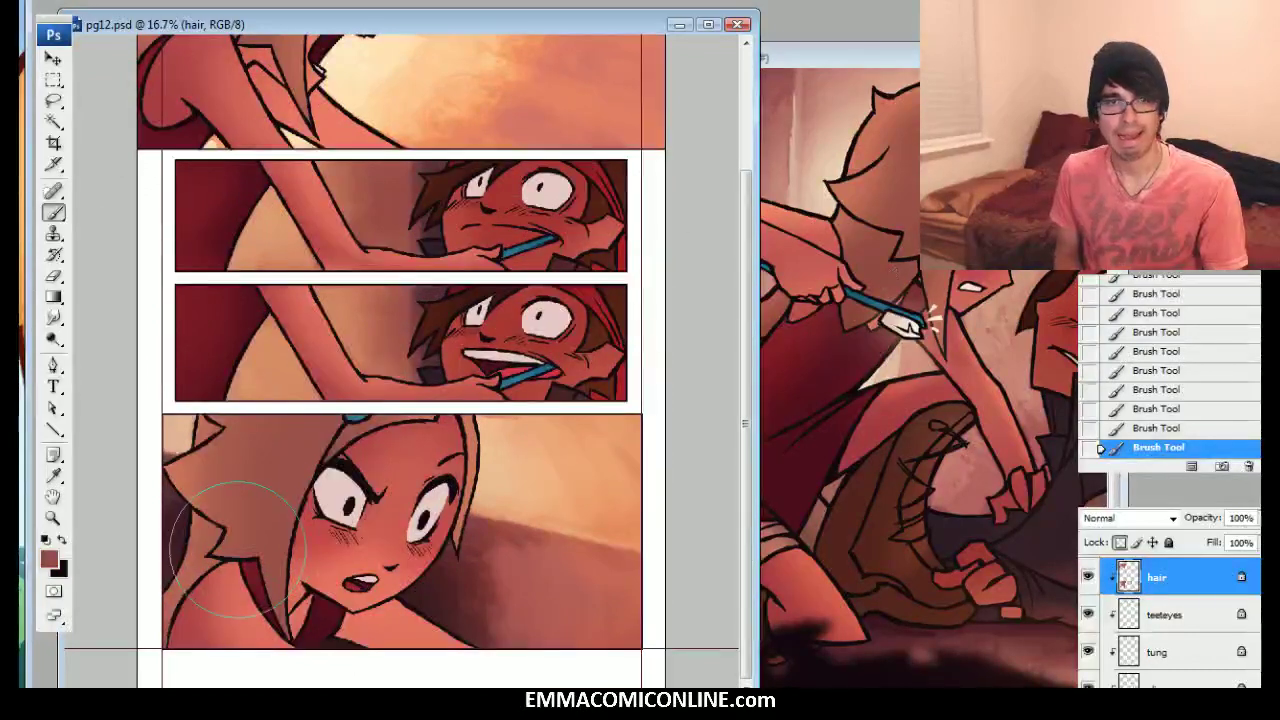
pyautogui.scroll(3, 300, 130)
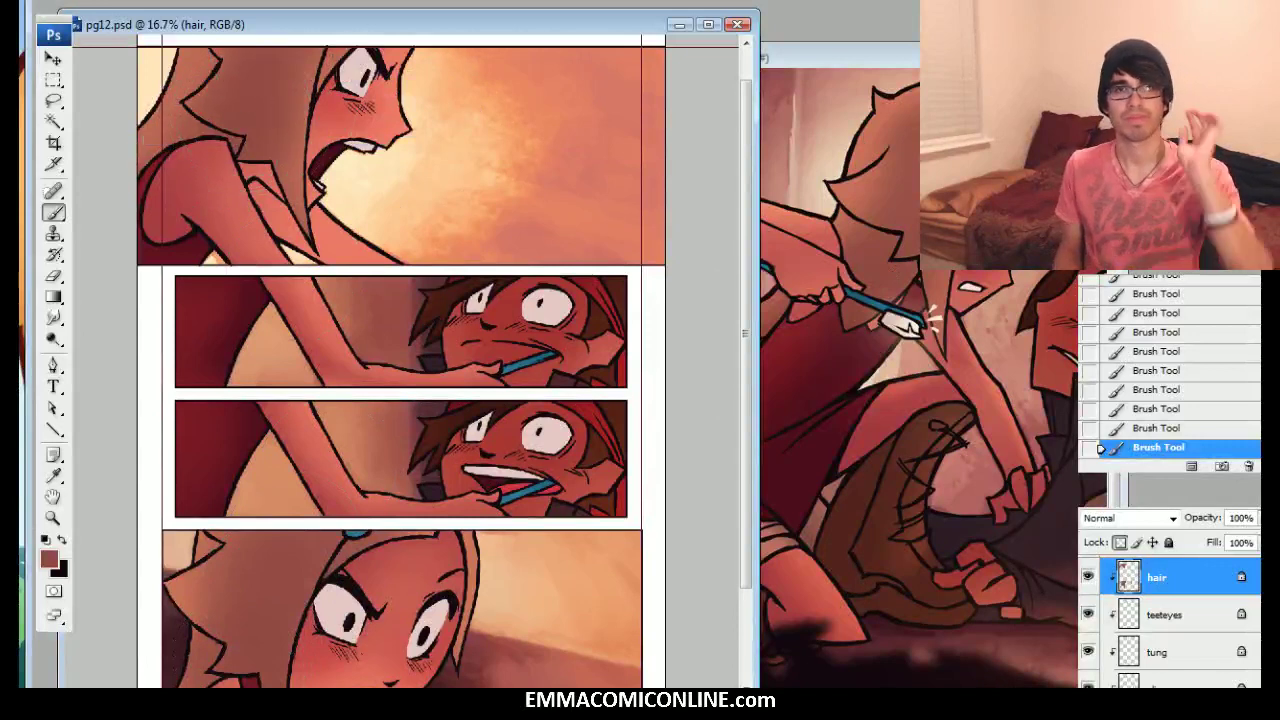
pyautogui.scroll(-3, 400, 360)
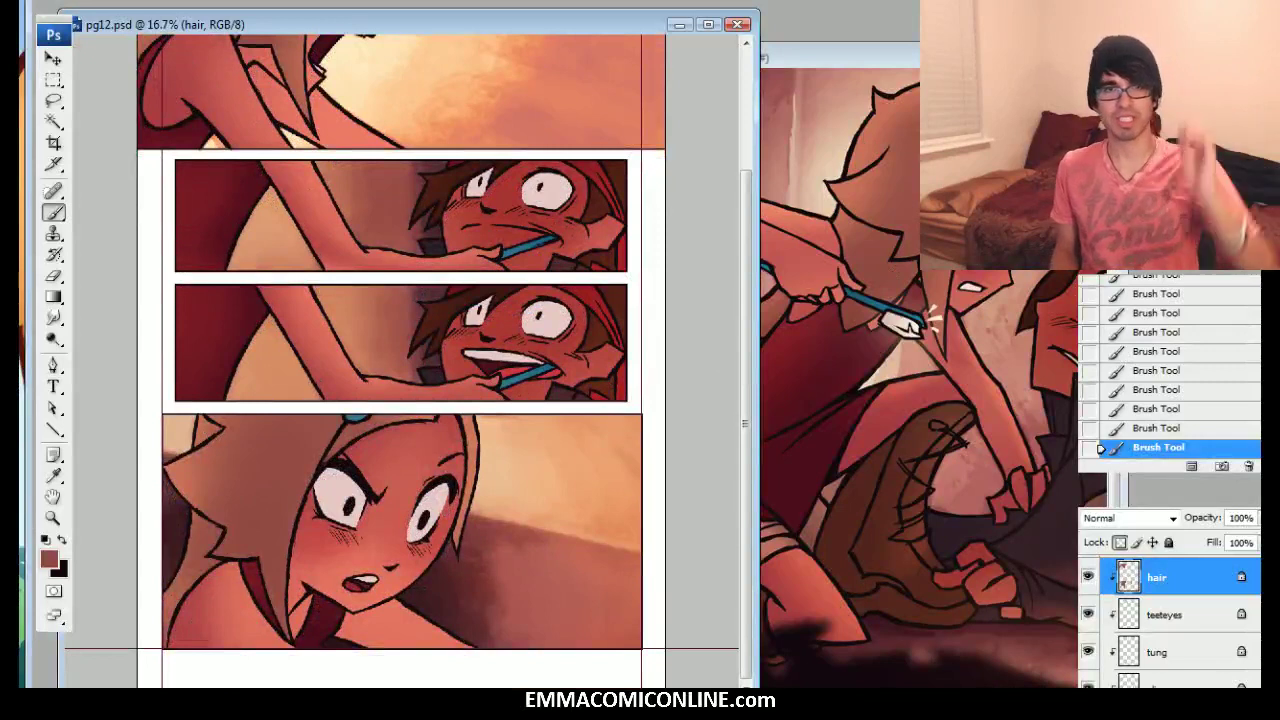
pyautogui.scroll(2, 400, 360)
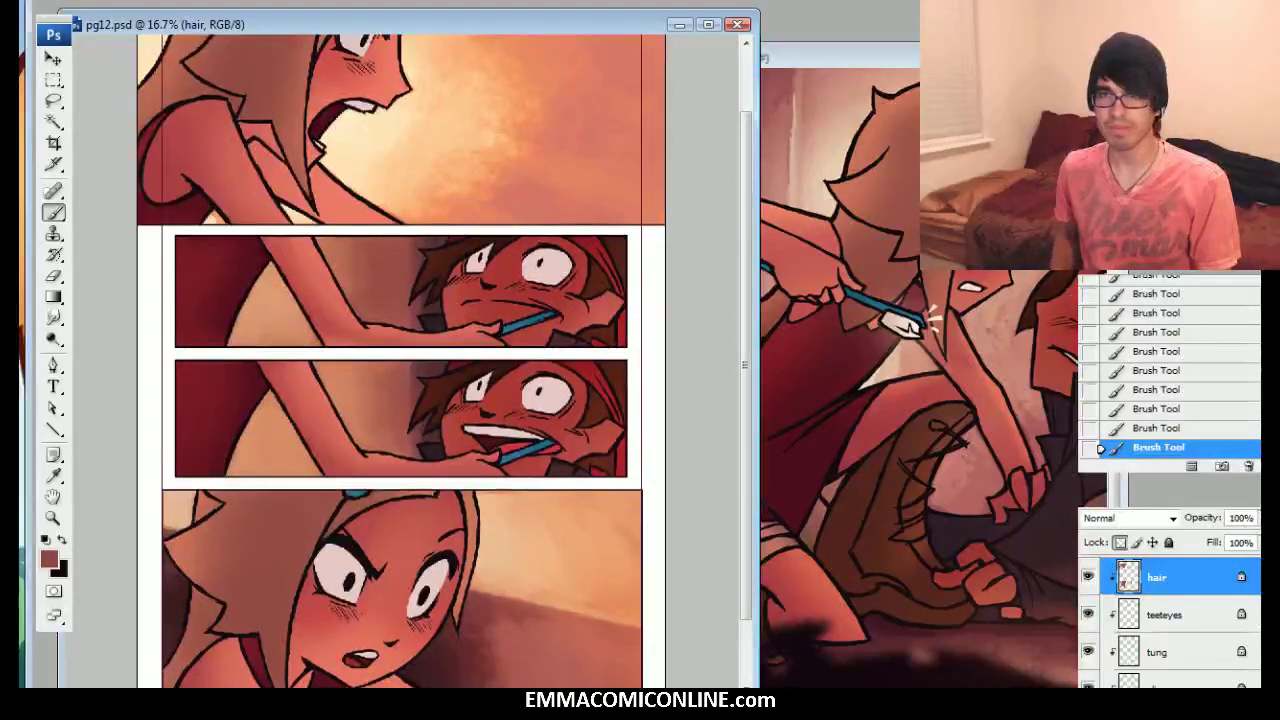
pyautogui.scroll(1, 1170, 620)
# Make the background layer Layer 3 active and select the whole top panel with the Rectangular Marquee
pyautogui.click(1145, 605)
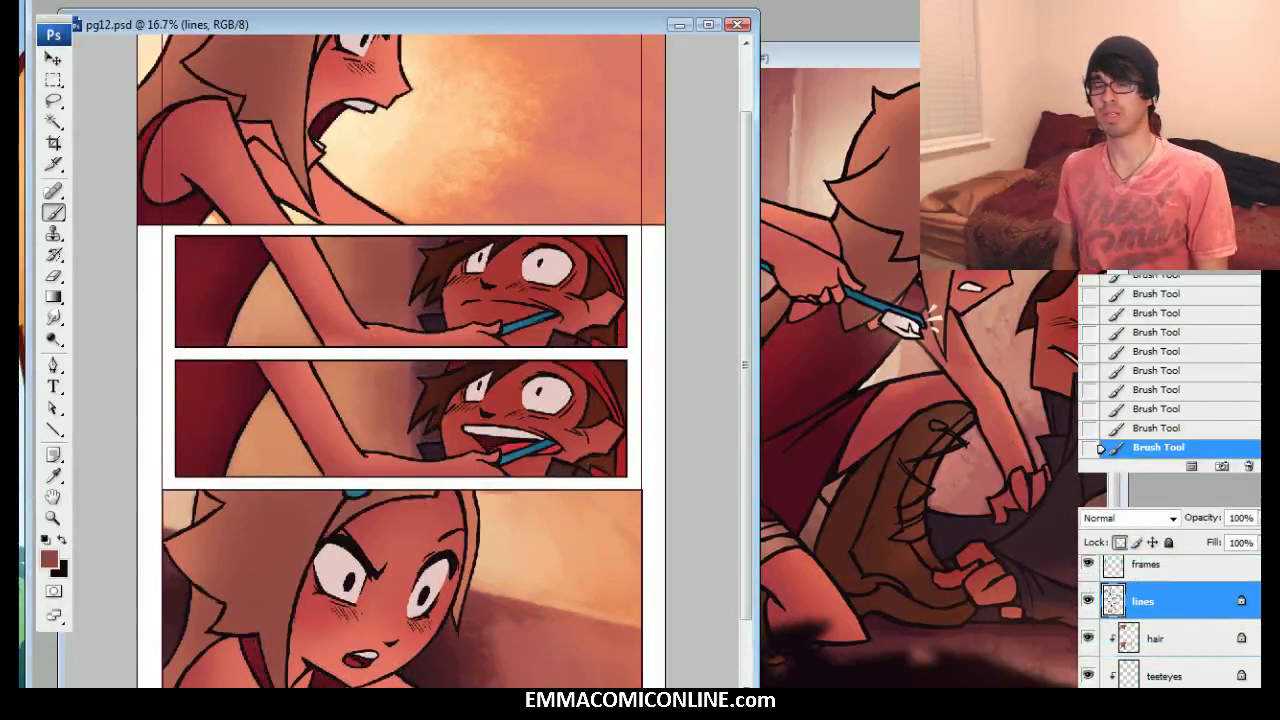
pyautogui.scroll(1, 400, 360)
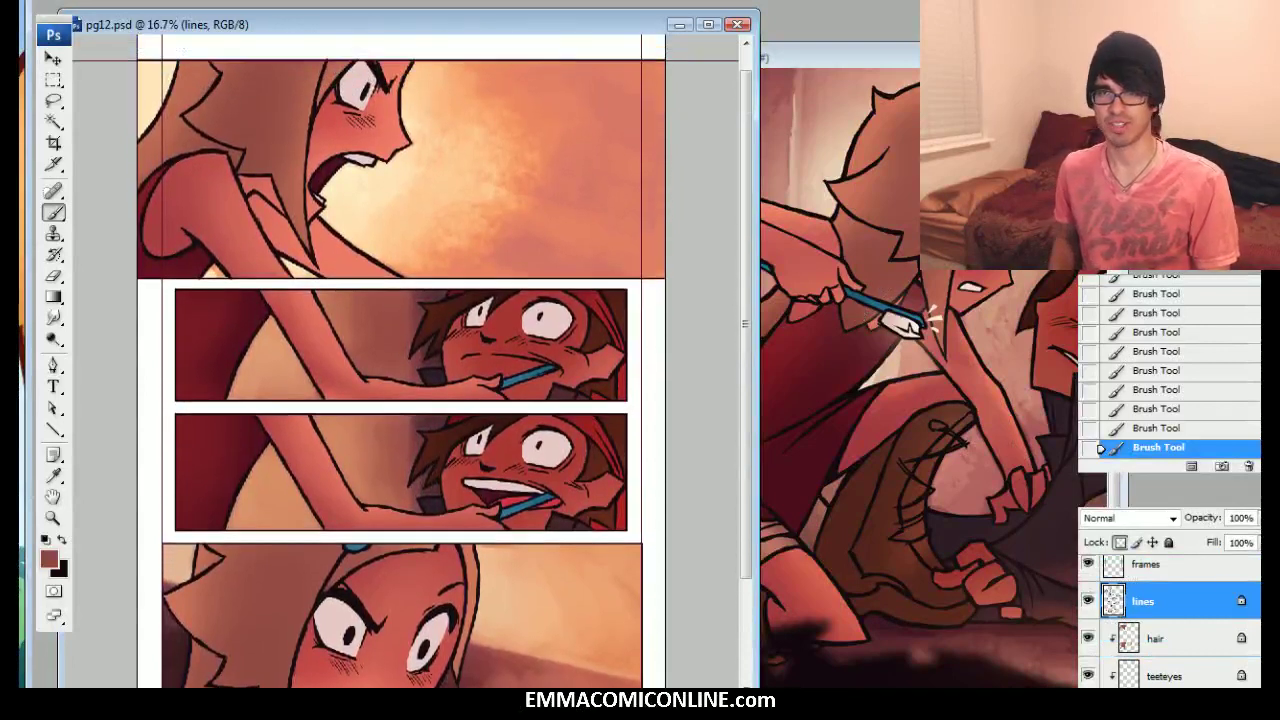
pyautogui.scroll(-10, 1197, 630)
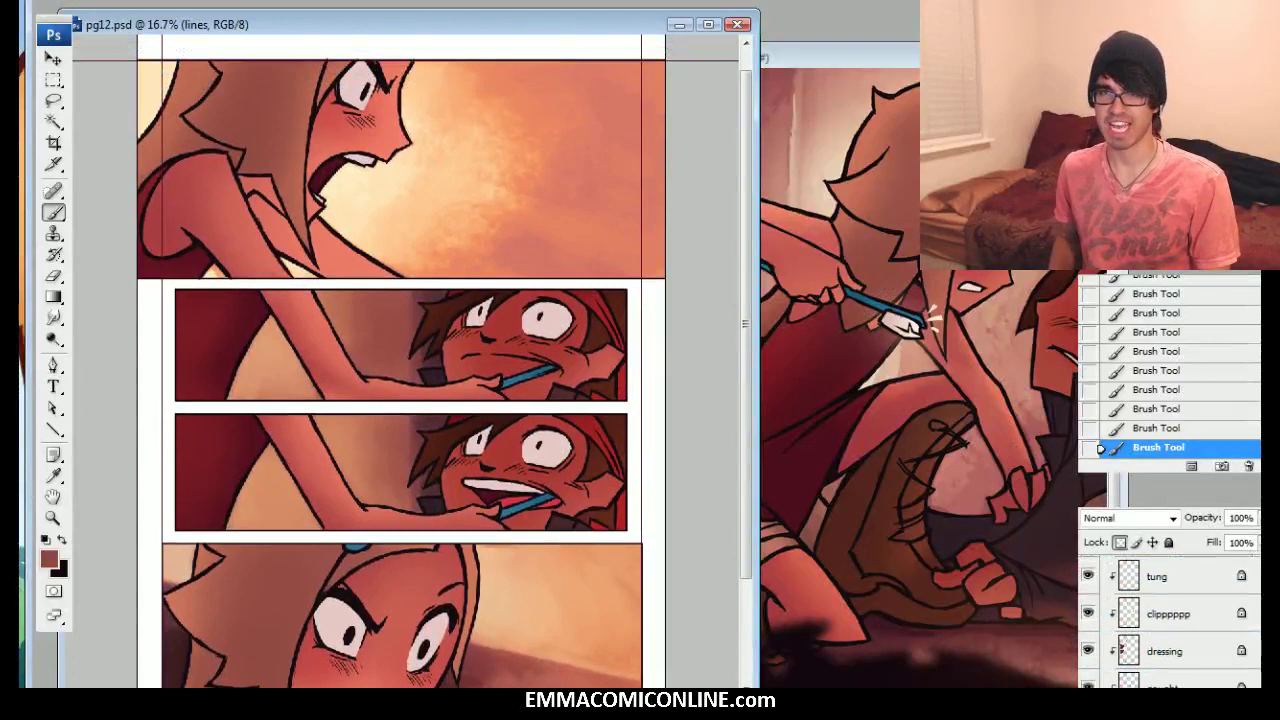
pyautogui.click(1197, 655)
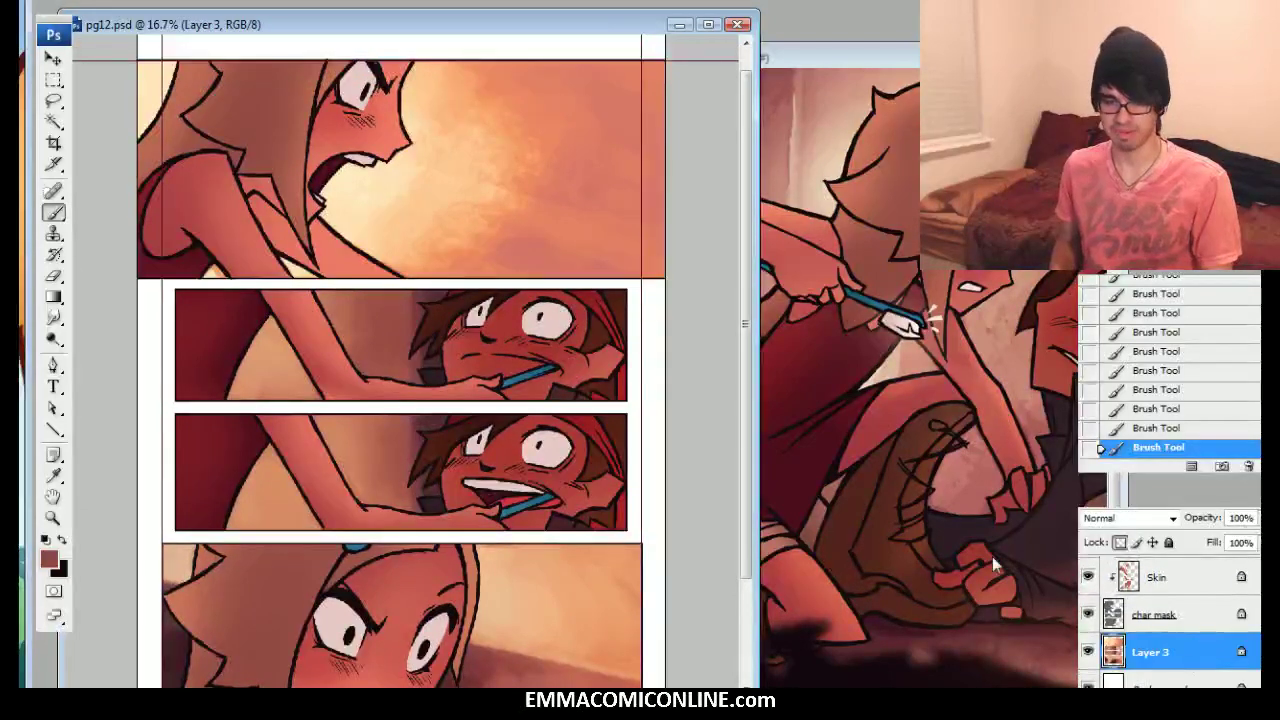
pyautogui.press('m')
pyautogui.moveTo(128, 46); pyautogui.dragTo(664, 284)
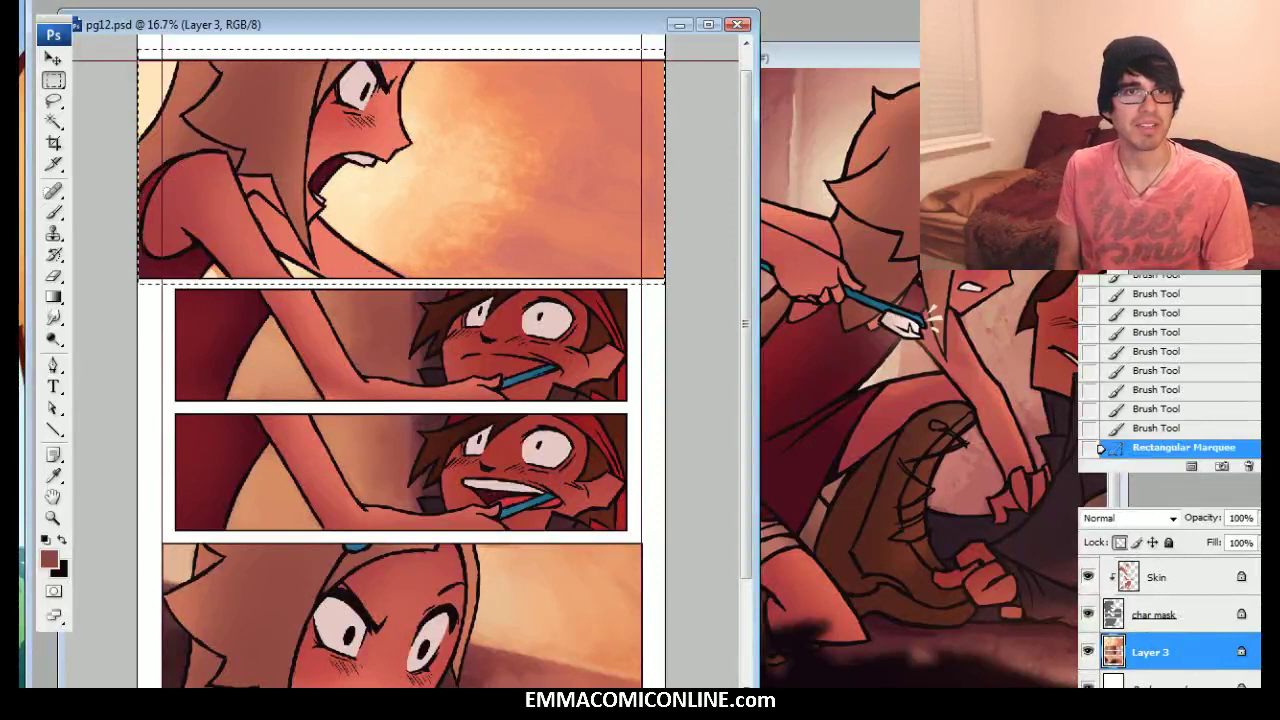
# Brighten the top panel's background with a Brightness/Contrast adjustment
pyautogui.click(124, 2)
pyautogui.moveTo(149, 5)
pyautogui.click(356, 154)
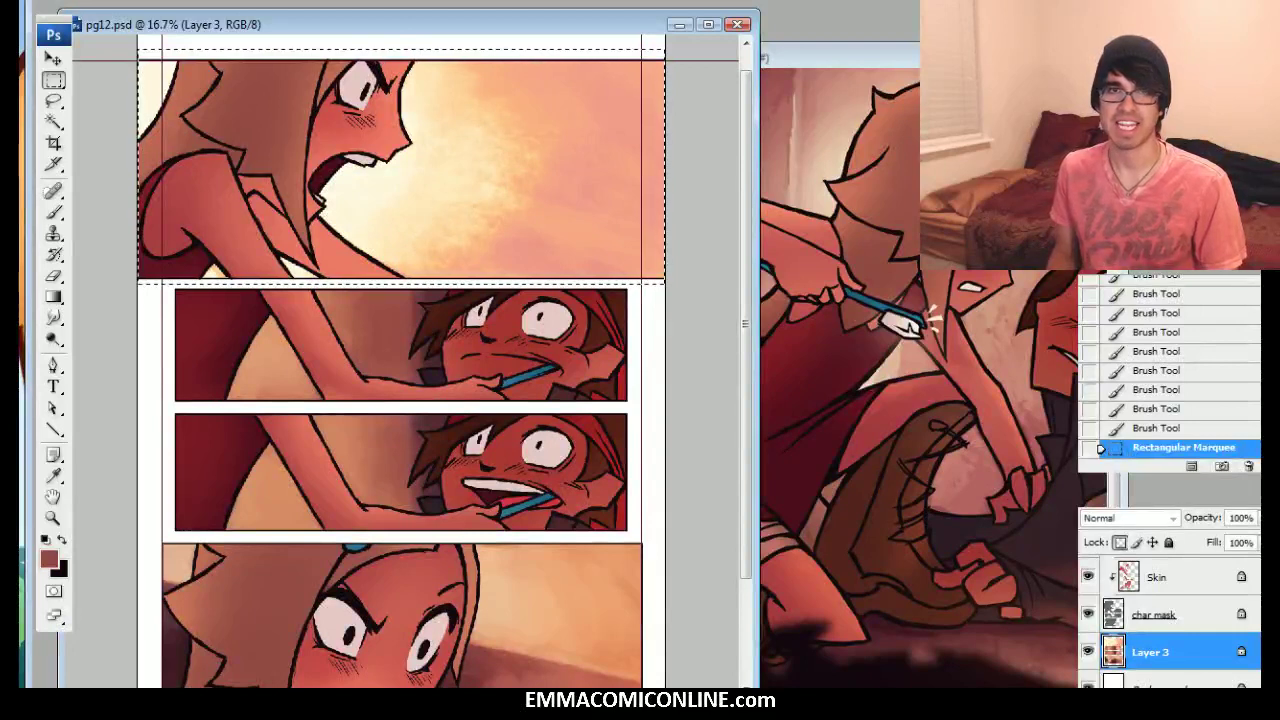
pyautogui.press('Return')
# Shift the top panel's background to a pinker hue and raise its saturation with a Hue/Saturation adjustment
pyautogui.hotkey('ctrl', 'u')
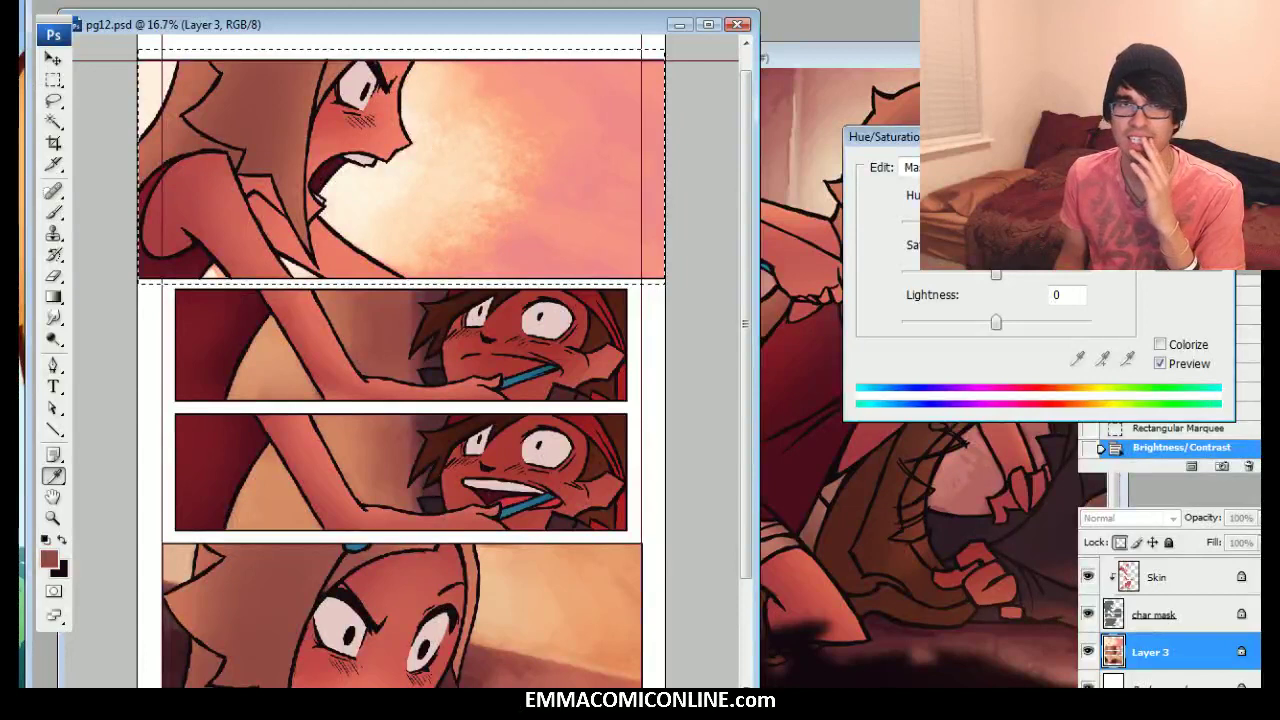
pyautogui.moveTo(996, 273); pyautogui.dragTo(1048, 270)
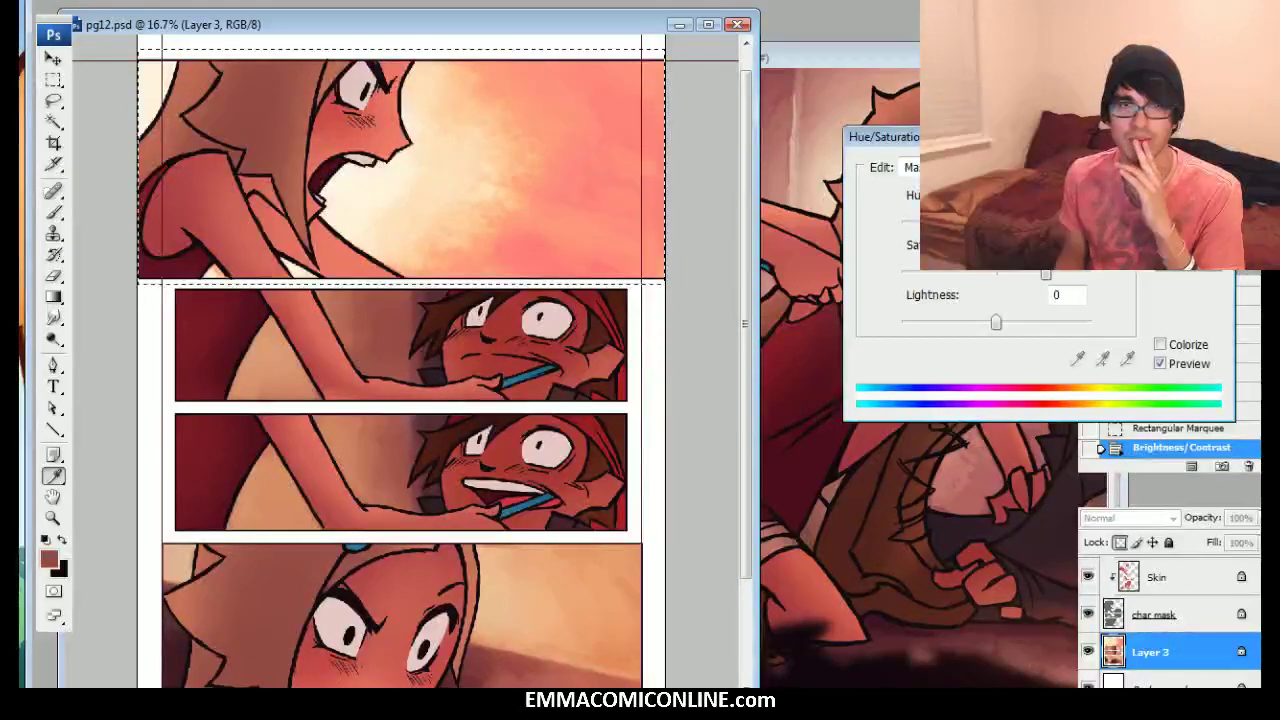
pyautogui.press('Return')
pyautogui.scroll(-3, 400, 360)
pyautogui.scroll(3, 400, 360)
pyautogui.scroll(1, 532, 248)
pyautogui.scroll(-5, 532, 248)
pyautogui.scroll(3, 532, 248)
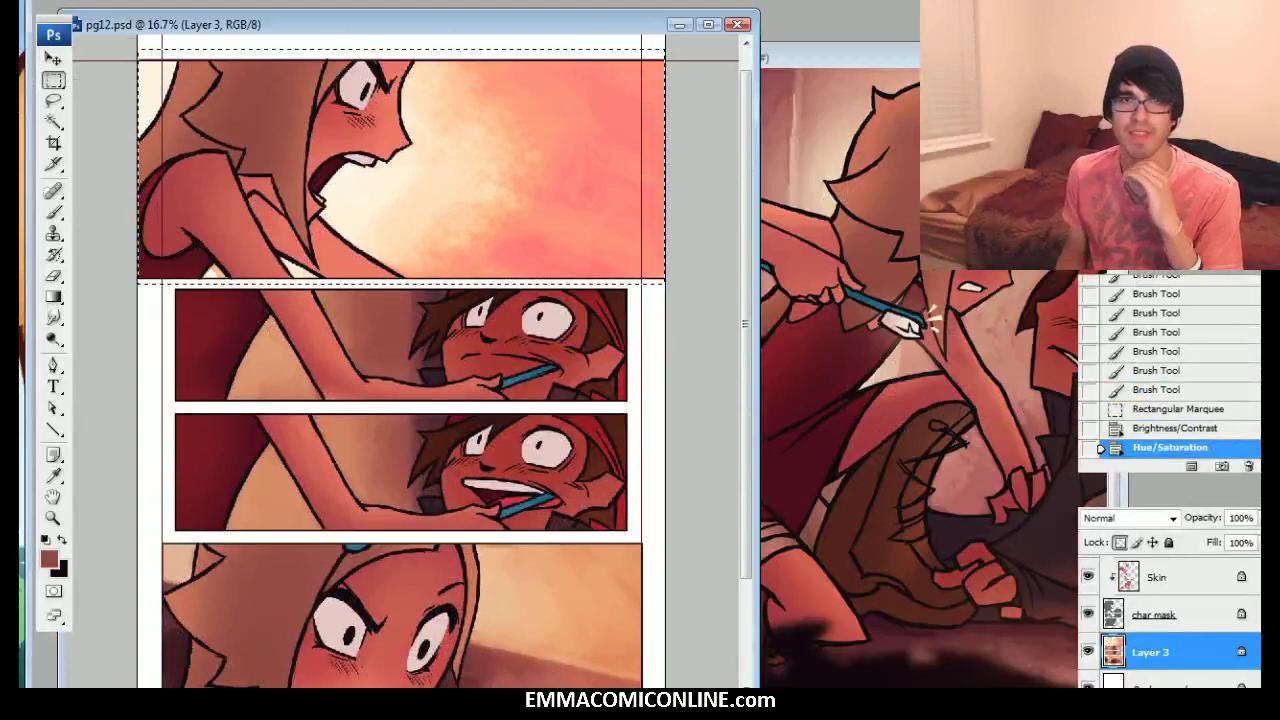
# Sample the pink of the top panel's background with the Brush tool and set the foreground colour to the stronger red #ea4945
pyautogui.press('b')
pyautogui.keyDown('alt'); pyautogui.click(533, 247); pyautogui.keyUp('alt')
pyautogui.click(48, 560)
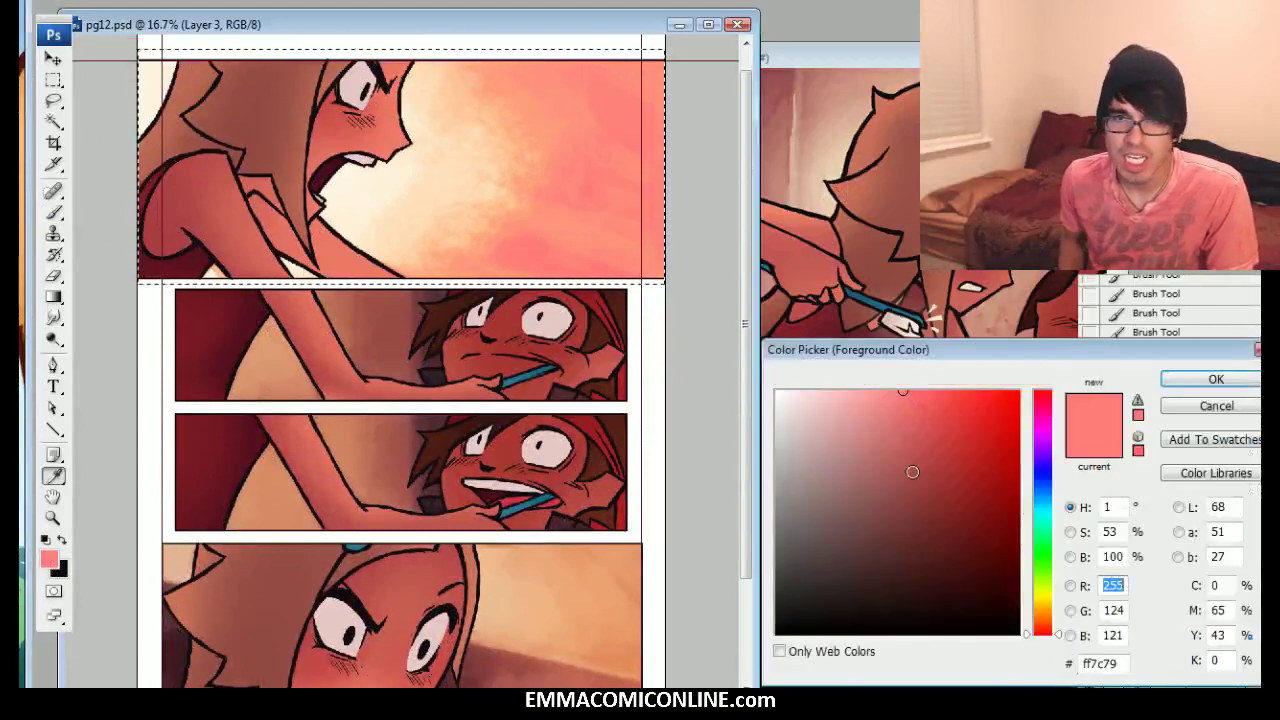
pyautogui.click(949, 407)
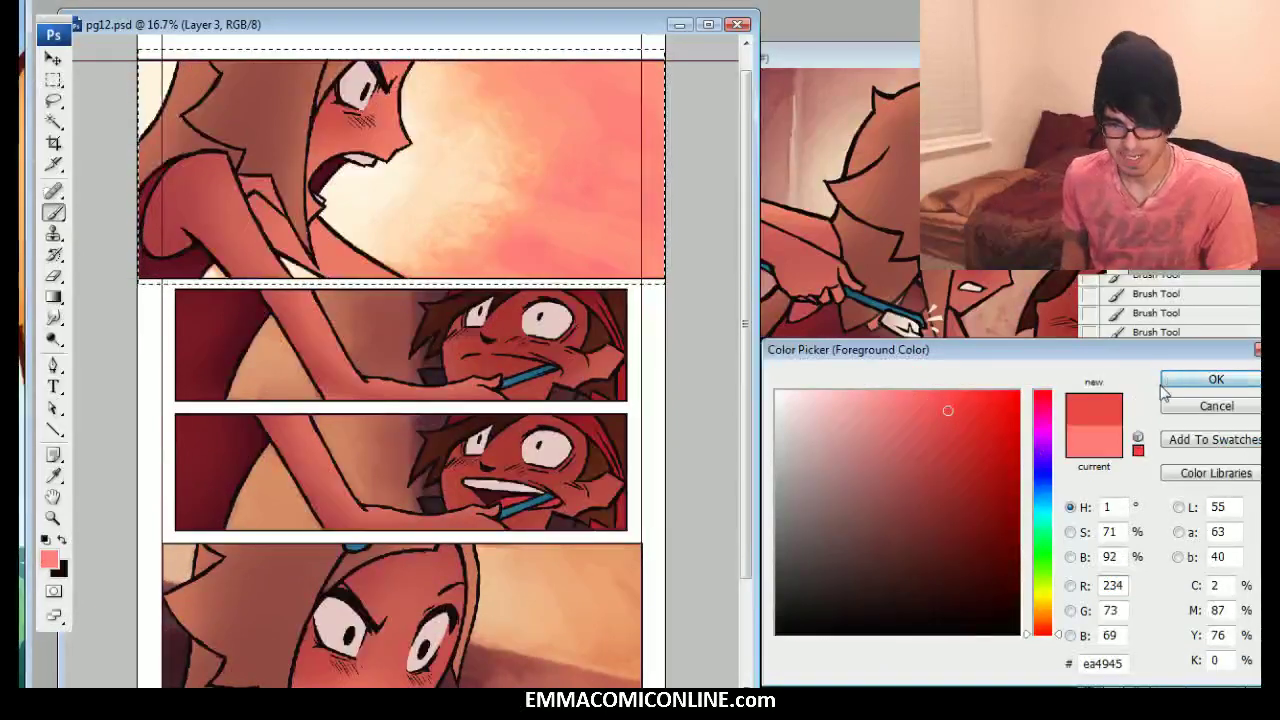
pyautogui.click(1216, 379)
# Choose a different brush preset for painting the top panel's background
pyautogui.rightClick(558, 200)
pyautogui.click(620, 351)
pyautogui.click(620, 388)
pyautogui.click(622, 408)
pyautogui.press('Return')
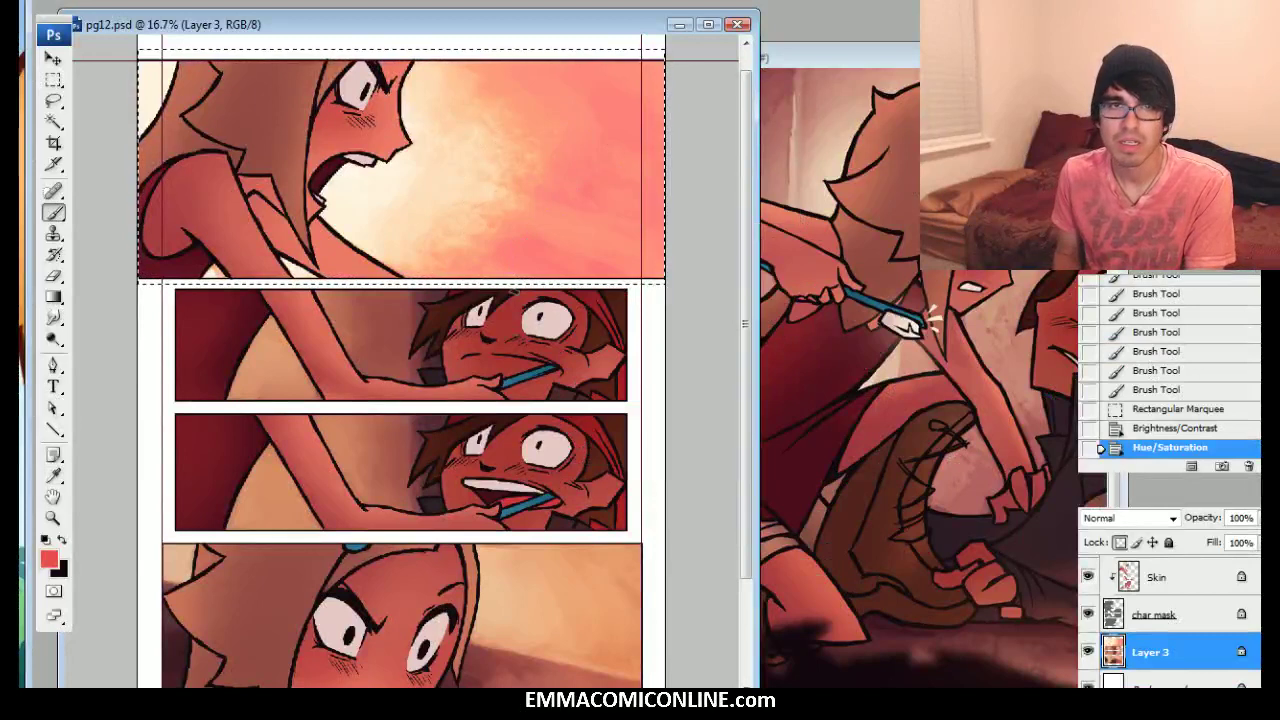
# Paint the stronger red over the far side of the top panel's background with the textured brush
pyautogui.click(550, 254)
pyautogui.click(597, 240)
pyautogui.click(630, 252)
pyautogui.click(657, 255)
pyautogui.click(659, 200)
pyautogui.click(660, 218)
pyautogui.click(660, 248)
pyautogui.click(647, 176)
pyautogui.click(657, 150)
pyautogui.click(663, 125)
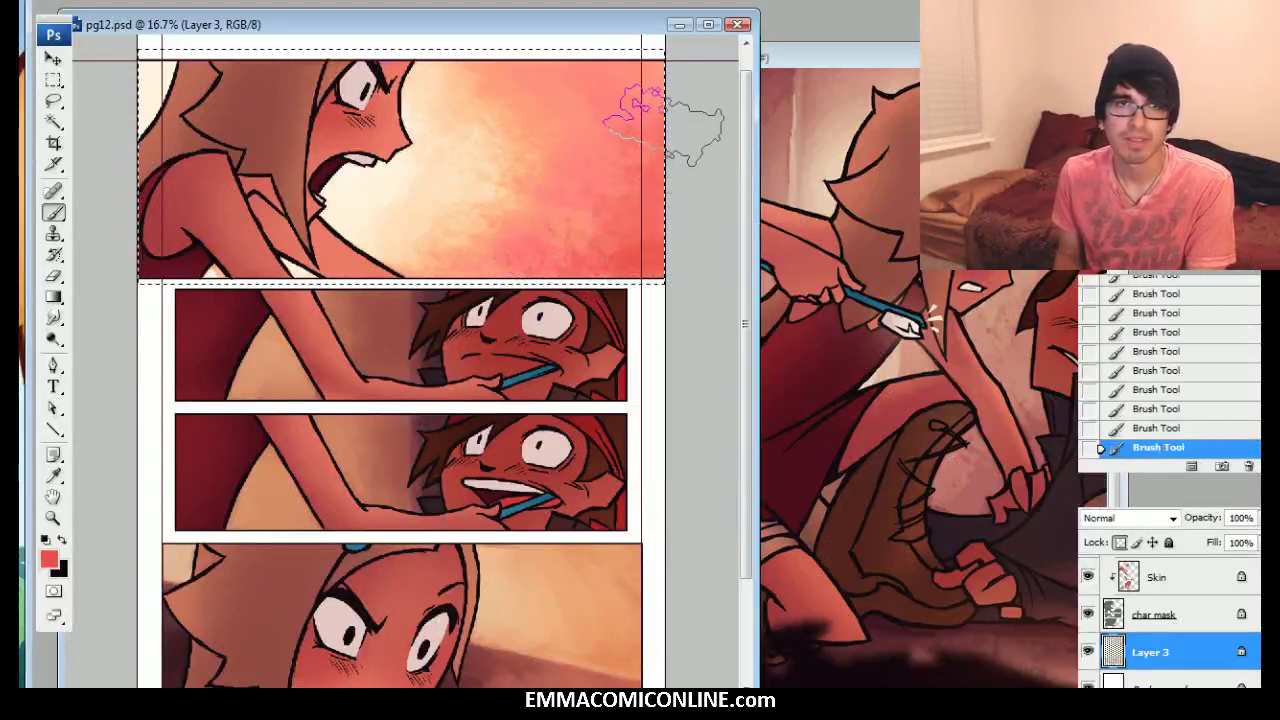
# Add red strokes with a smaller brush low in the top panel's background and sample its lighter pink for blending
pyautogui.press('[')
pyautogui.press('[')
pyautogui.click(608, 260)
pyautogui.click(600, 242)
pyautogui.keyDown('alt'); pyautogui.click(585, 205); pyautogui.keyUp('alt')
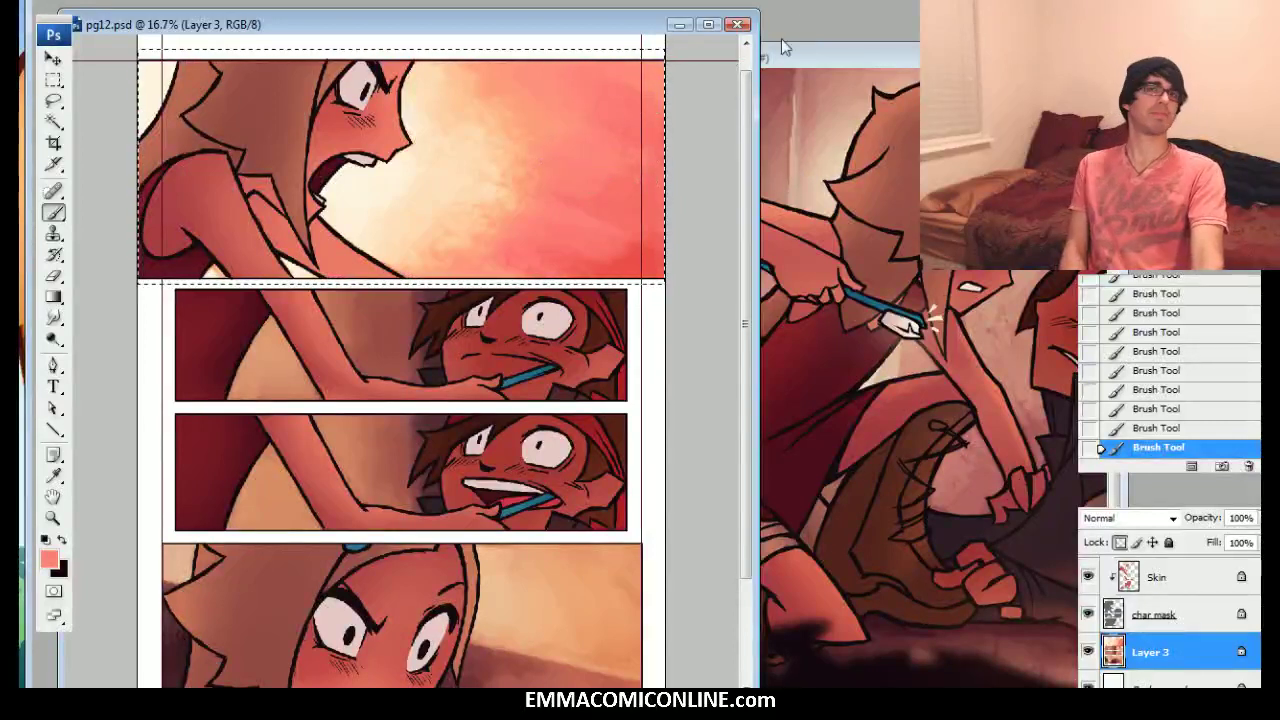
# Step back several brush strokes in the top panel's background using the history states
pyautogui.scroll(-3, 404, 360)
pyautogui.scroll(4, 404, 360)
pyautogui.scroll(-1, 404, 360)
pyautogui.scroll(-2, 404, 360)
pyautogui.scroll(3, 404, 360)
pyautogui.scroll(-1, 404, 360)
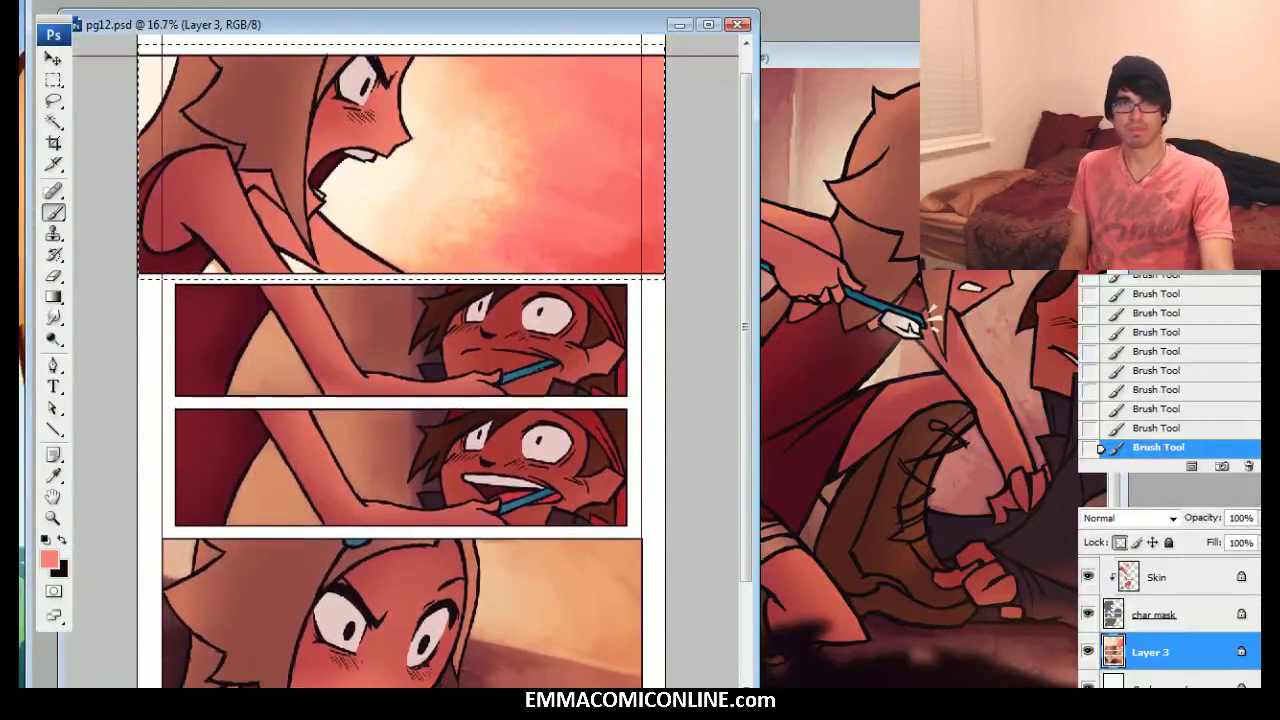
pyautogui.scroll(1, 400, 370)
pyautogui.click(1178, 335)
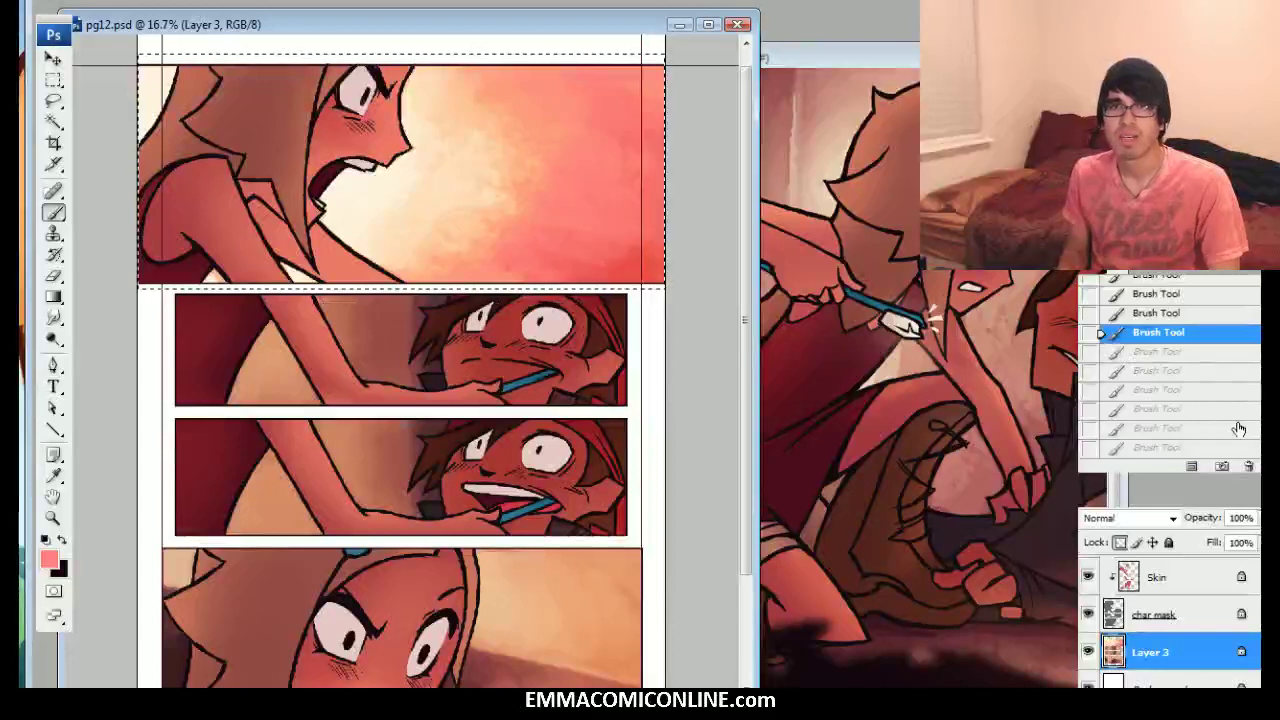
pyautogui.click(1228, 440)
pyautogui.click(1228, 344)
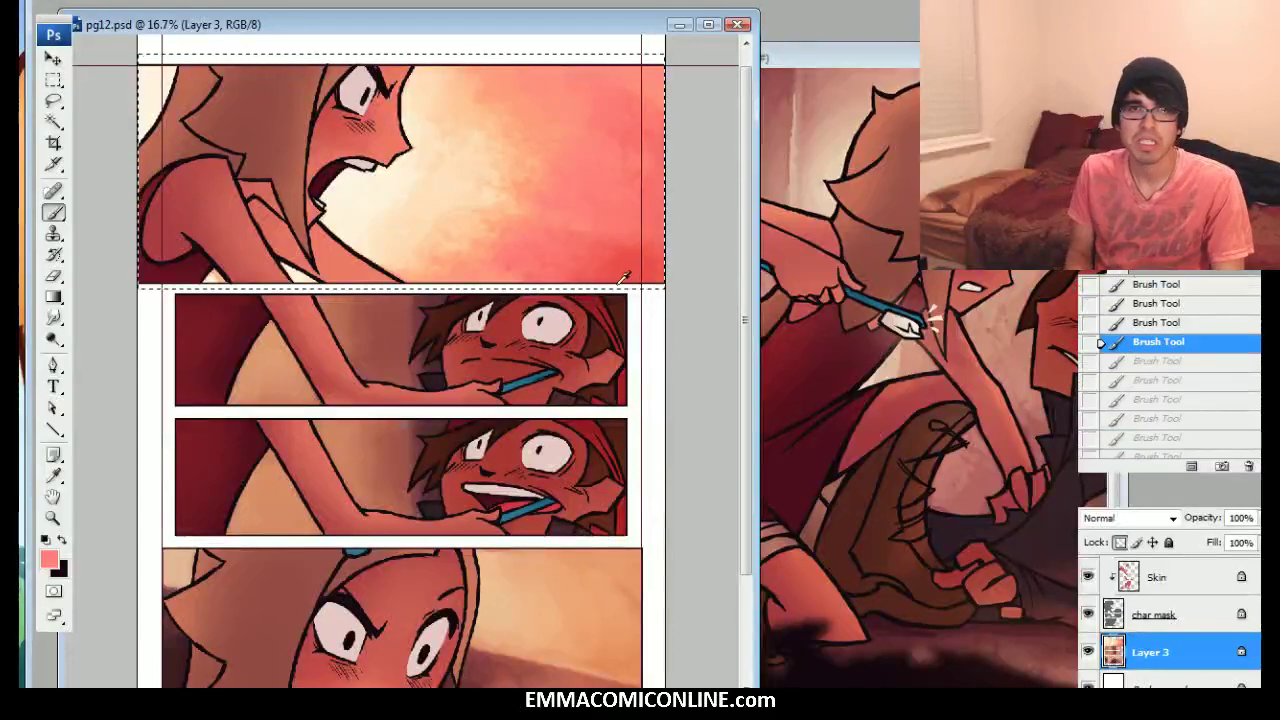
# Set the foreground colour to a more saturated, pinker red based on the top panel's background
pyautogui.click(49, 560)
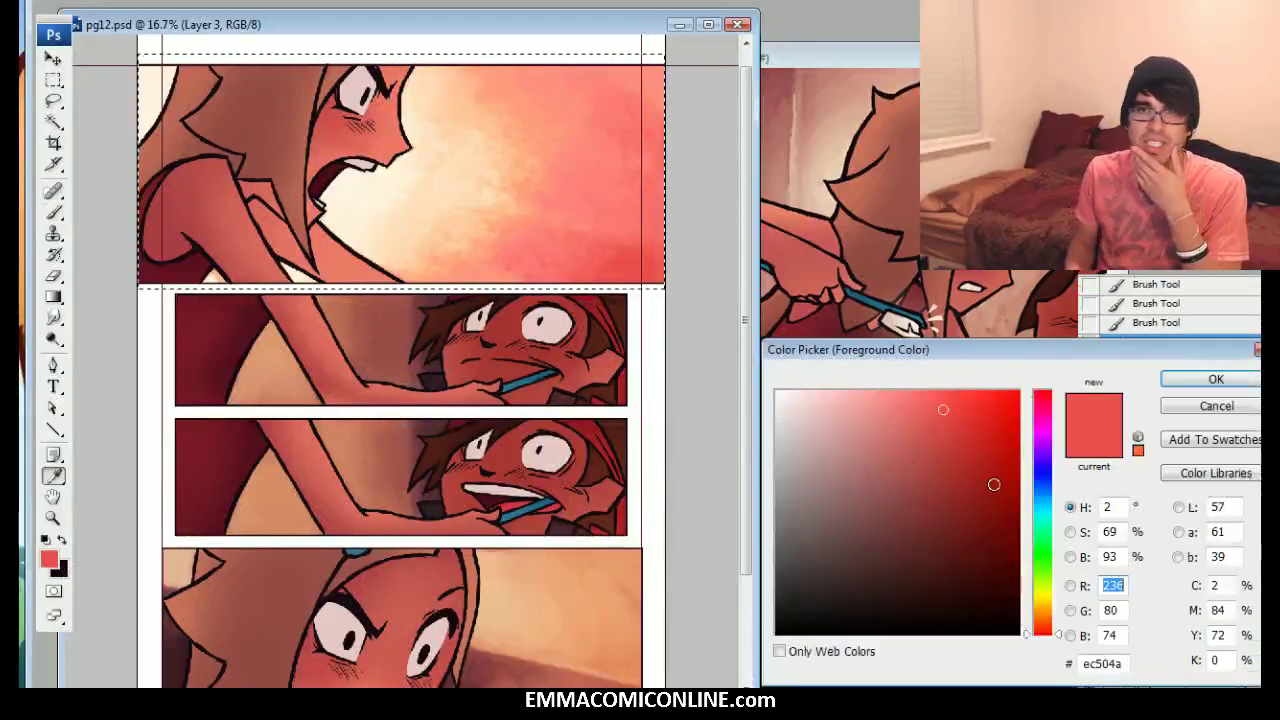
pyautogui.moveTo(1057, 404); pyautogui.dragTo(1060, 402)
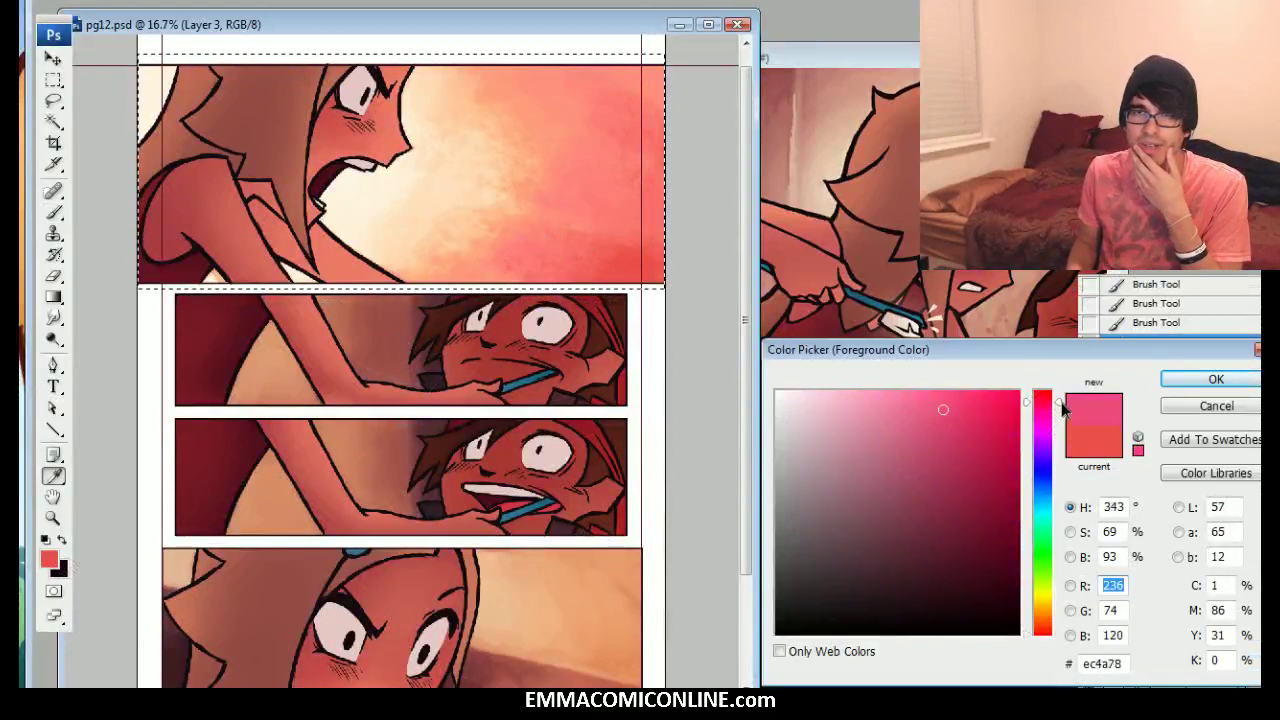
pyautogui.click(980, 406)
pyautogui.click(1216, 379)
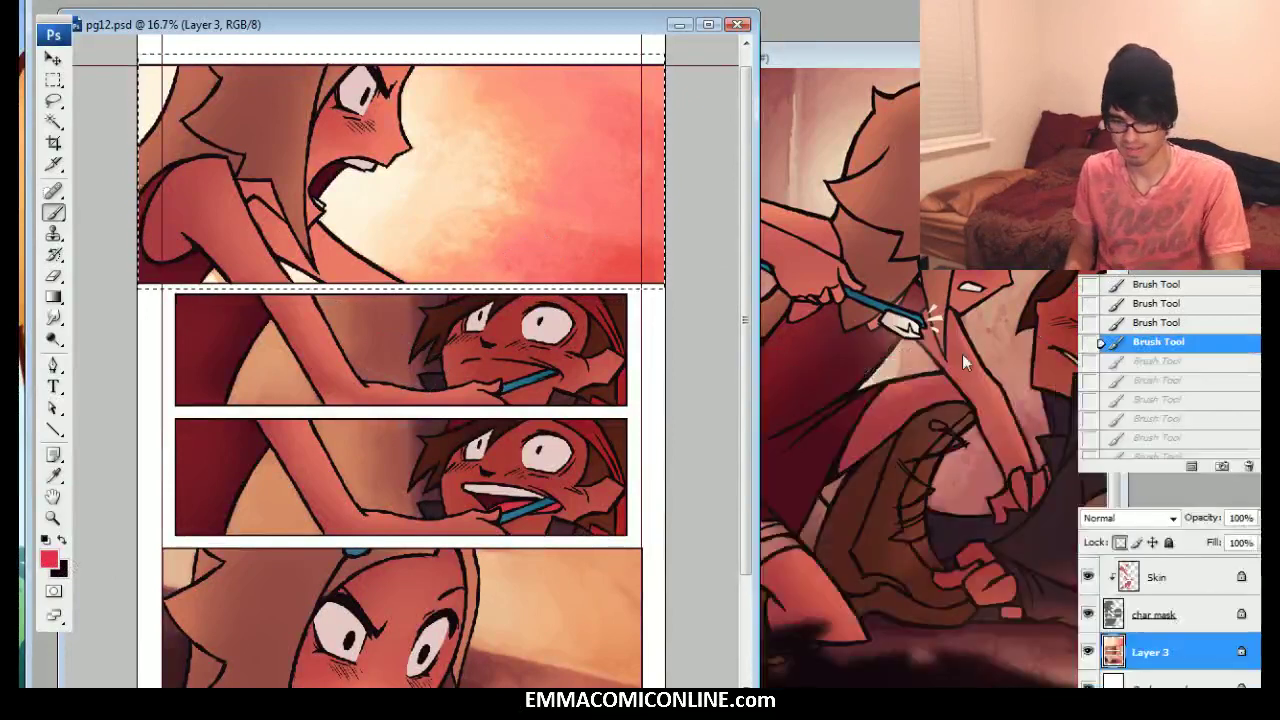
# Paint the pinker red into the top panel's background and blend it with pinks and lighter tones sampled from the panel
pyautogui.click(627, 250)
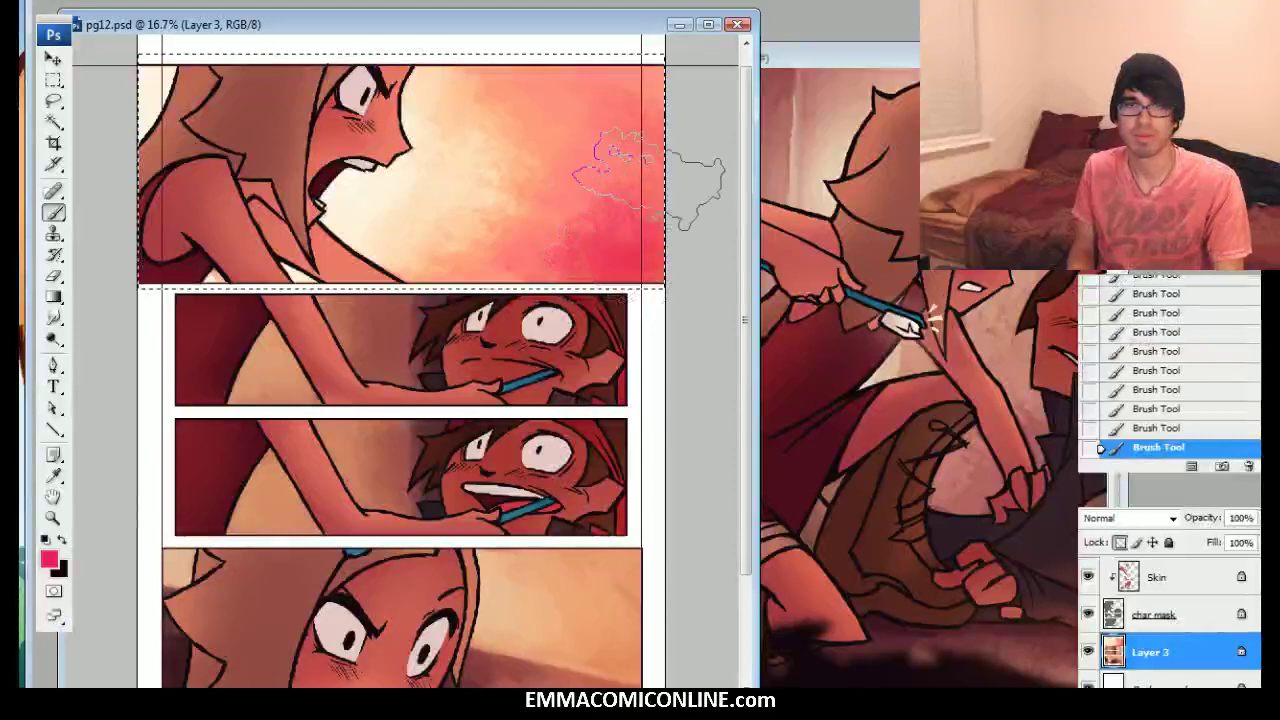
pyautogui.click(636, 120)
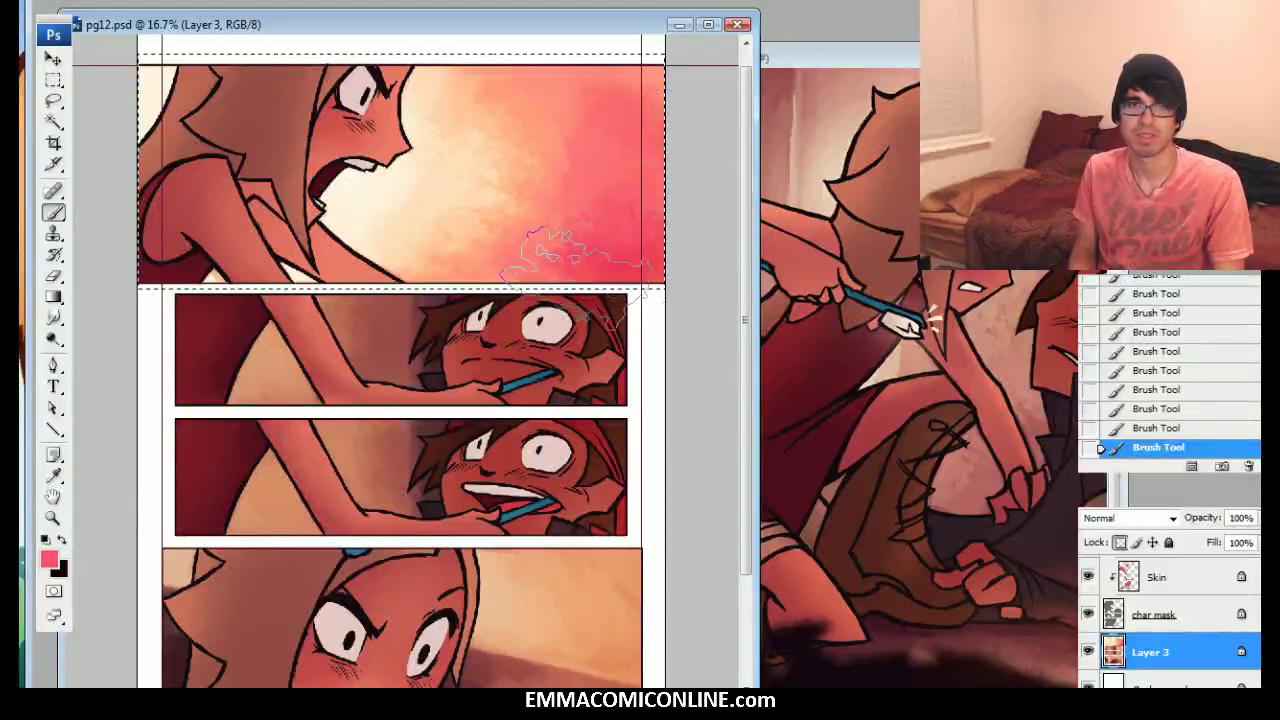
pyautogui.keyDown('alt'); pyautogui.click(570, 103); pyautogui.keyUp('alt')
pyautogui.click(566, 100)
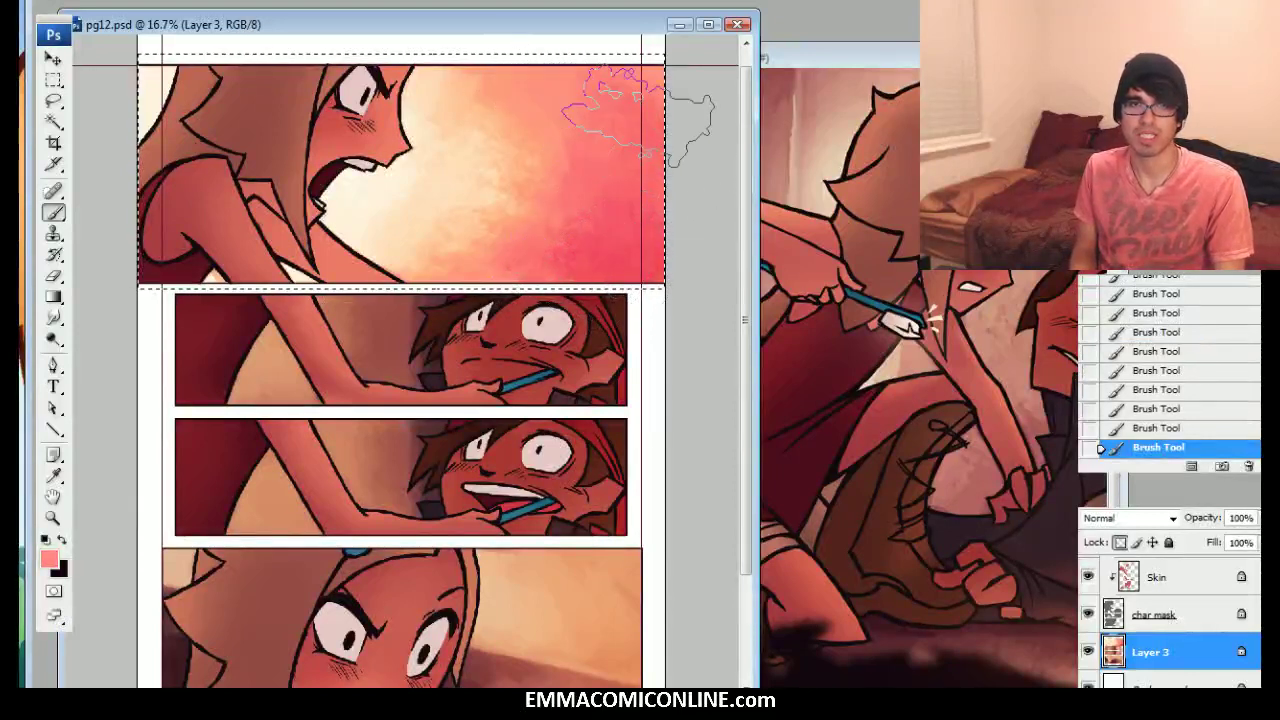
pyautogui.keyDown('alt'); pyautogui.click(625, 254); pyautogui.keyUp('alt')
pyautogui.click(555, 130)
pyautogui.keyDown('alt'); pyautogui.click(540, 130); pyautogui.keyUp('alt')
pyautogui.click(600, 140)
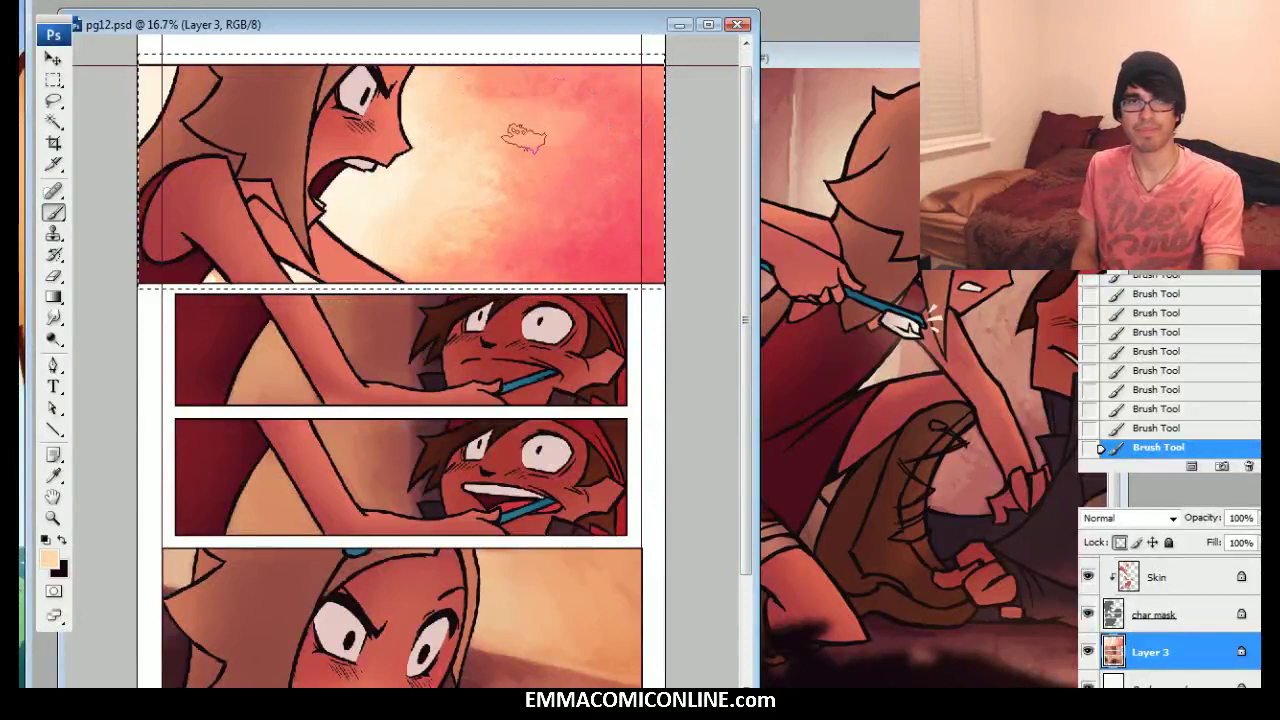
# Undo and redo the last four brush strokes to compare the top panel's background
pyautogui.hotkey('ctrl', 'alt', 'z')
pyautogui.hotkey('ctrl', 'alt', 'z')
pyautogui.hotkey('ctrl', 'alt', 'z')
pyautogui.hotkey('ctrl', 'alt', 'z')
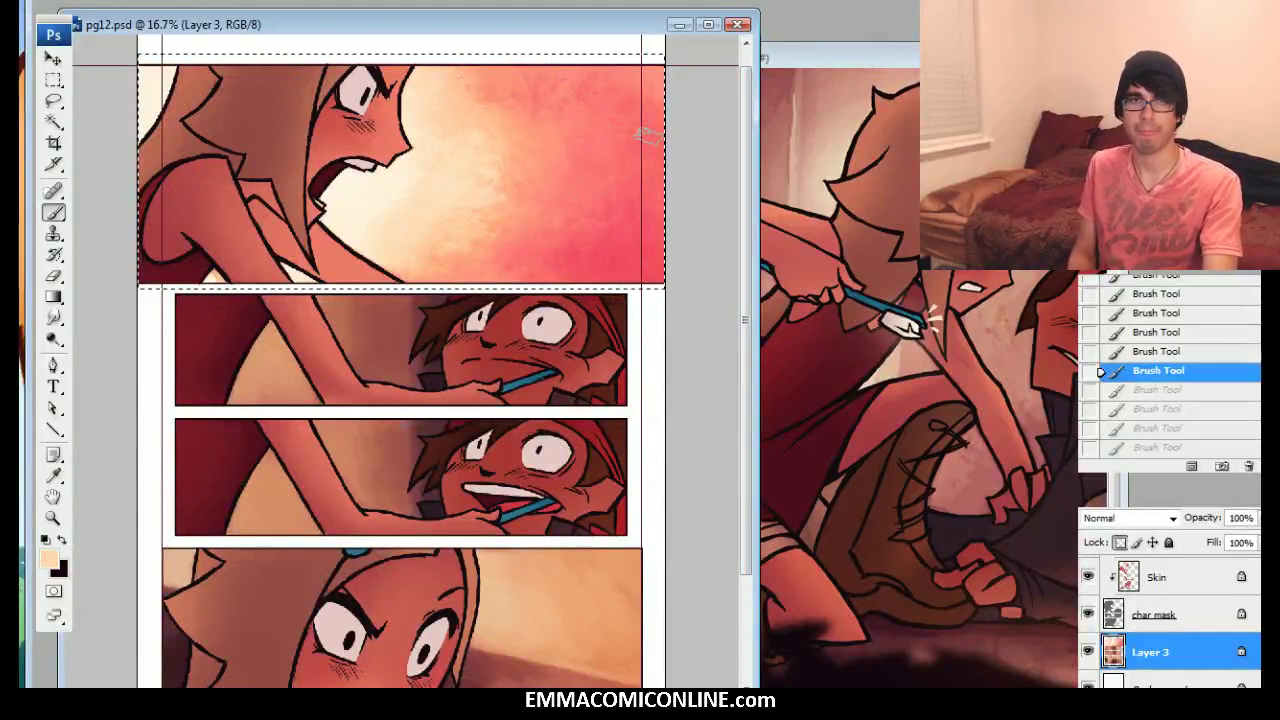
pyautogui.hotkey('ctrl', 'shift', 'z')
pyautogui.hotkey('ctrl', 'shift', 'z')
pyautogui.hotkey('ctrl', 'shift', 'z')
pyautogui.hotkey('ctrl', 'shift', 'z')
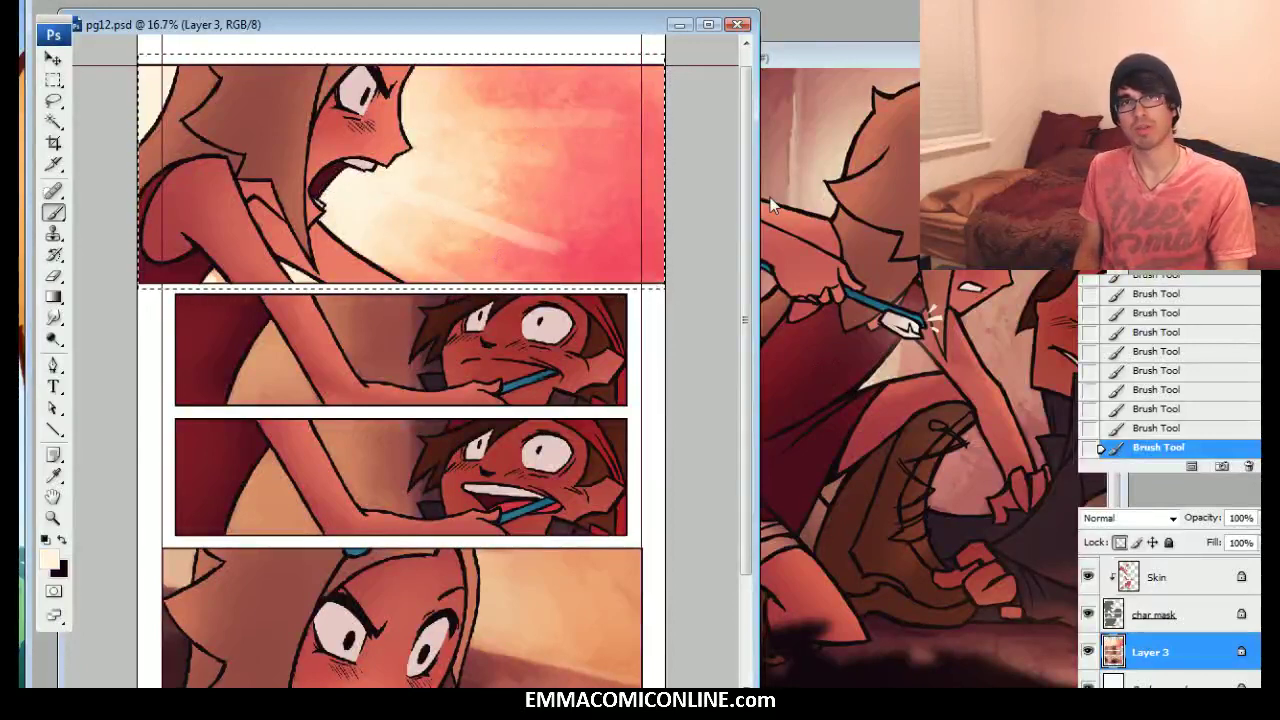
# Blend the light streaks into the top panel's background using sampled pink, red and peach tones
pyautogui.keyDown('alt'); pyautogui.click(630, 148); pyautogui.keyUp('alt')
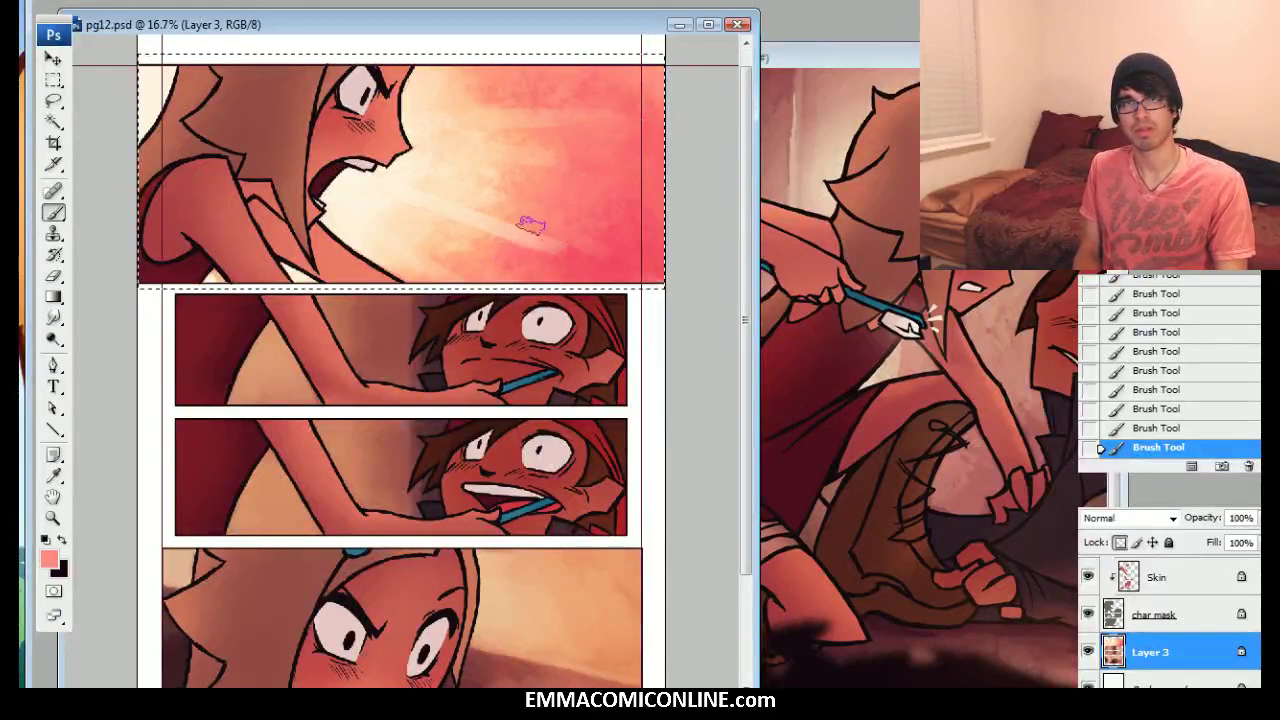
pyautogui.keyDown('alt'); pyautogui.click(608, 258); pyautogui.keyUp('alt')
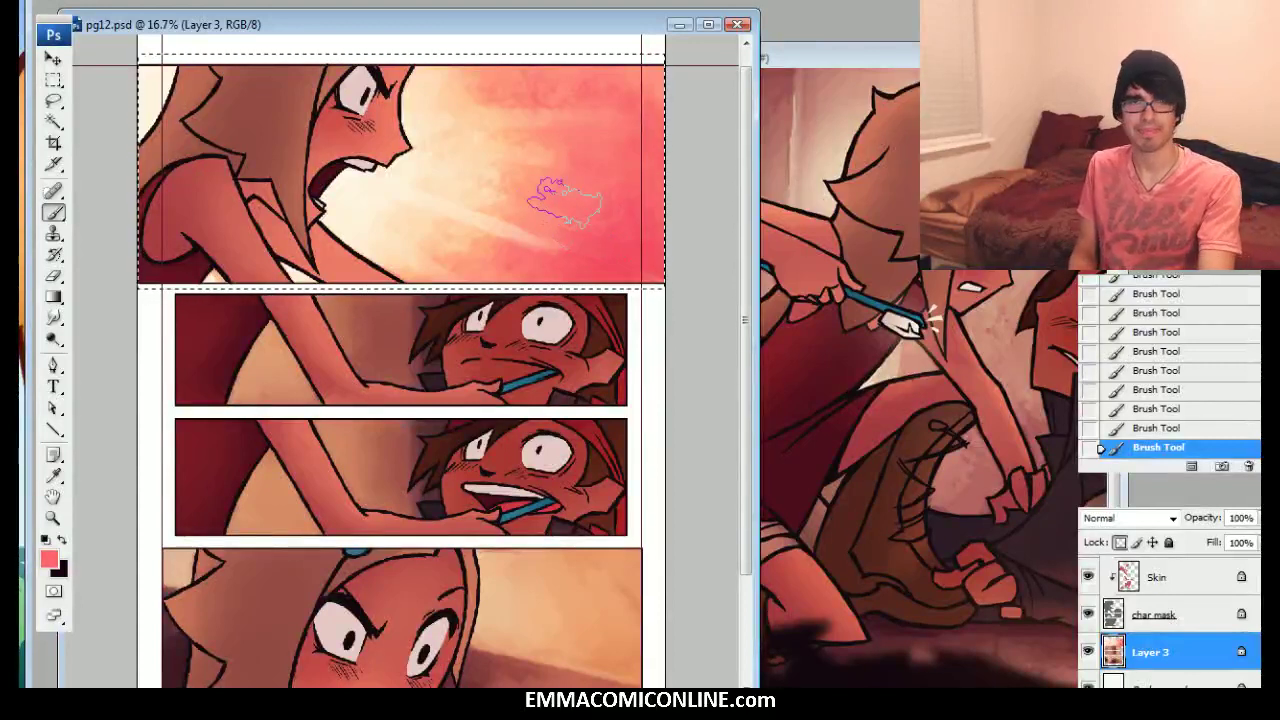
pyautogui.keyDown('alt'); pyautogui.click(485, 185); pyautogui.keyUp('alt')
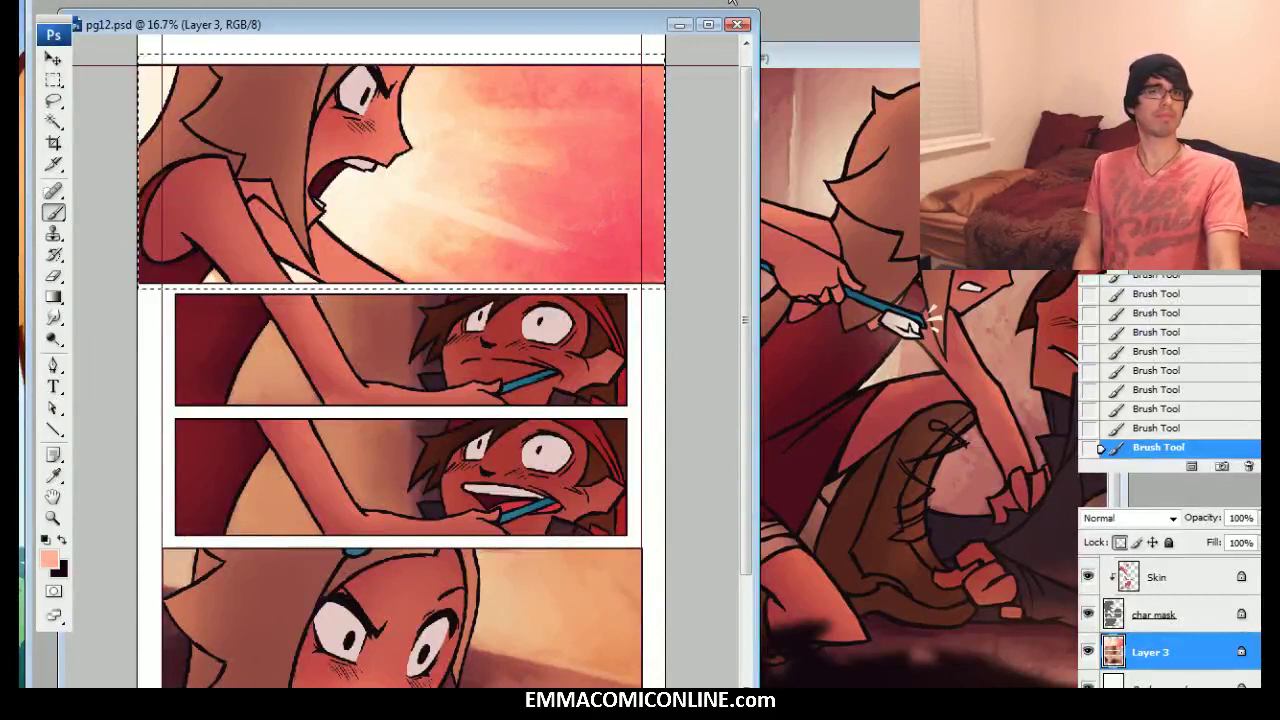
pyautogui.scroll(-3, 401, 360)
pyautogui.scroll(3, 401, 360)
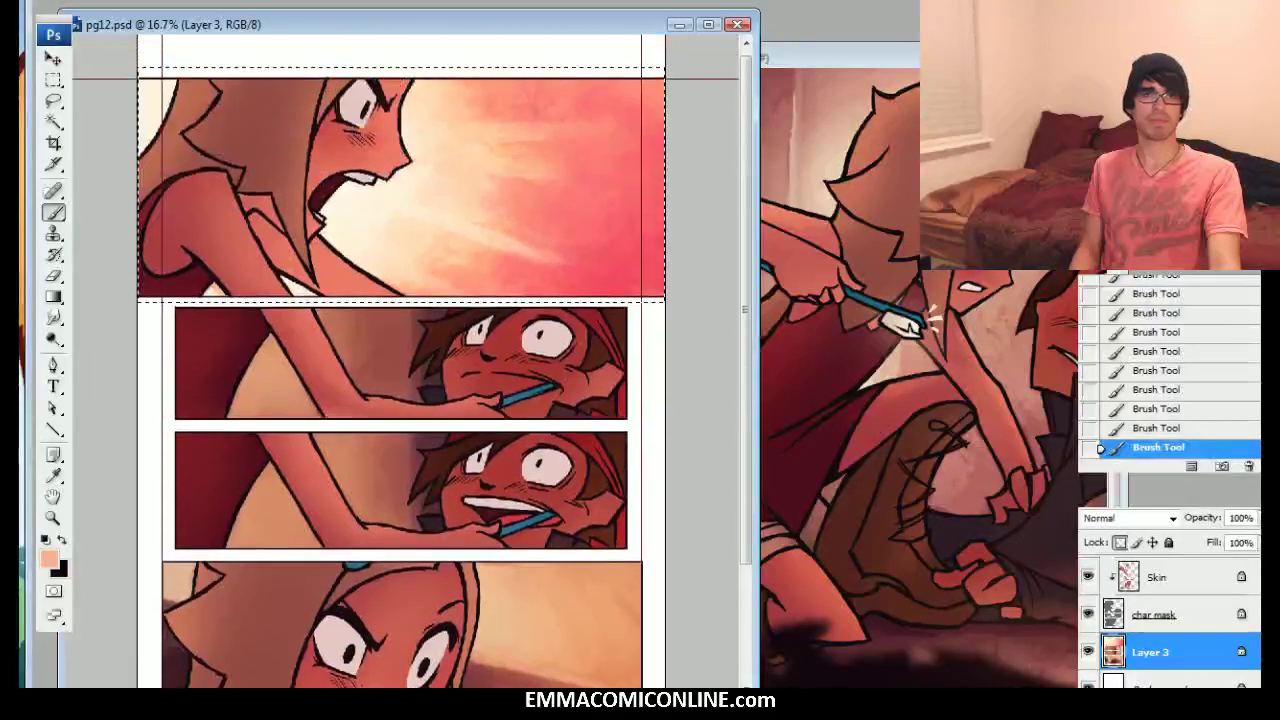
# Select the three lower panels and make their background pinker and less saturated with a Hue/Saturation adjustment
pyautogui.scroll(-2, 400, 360)
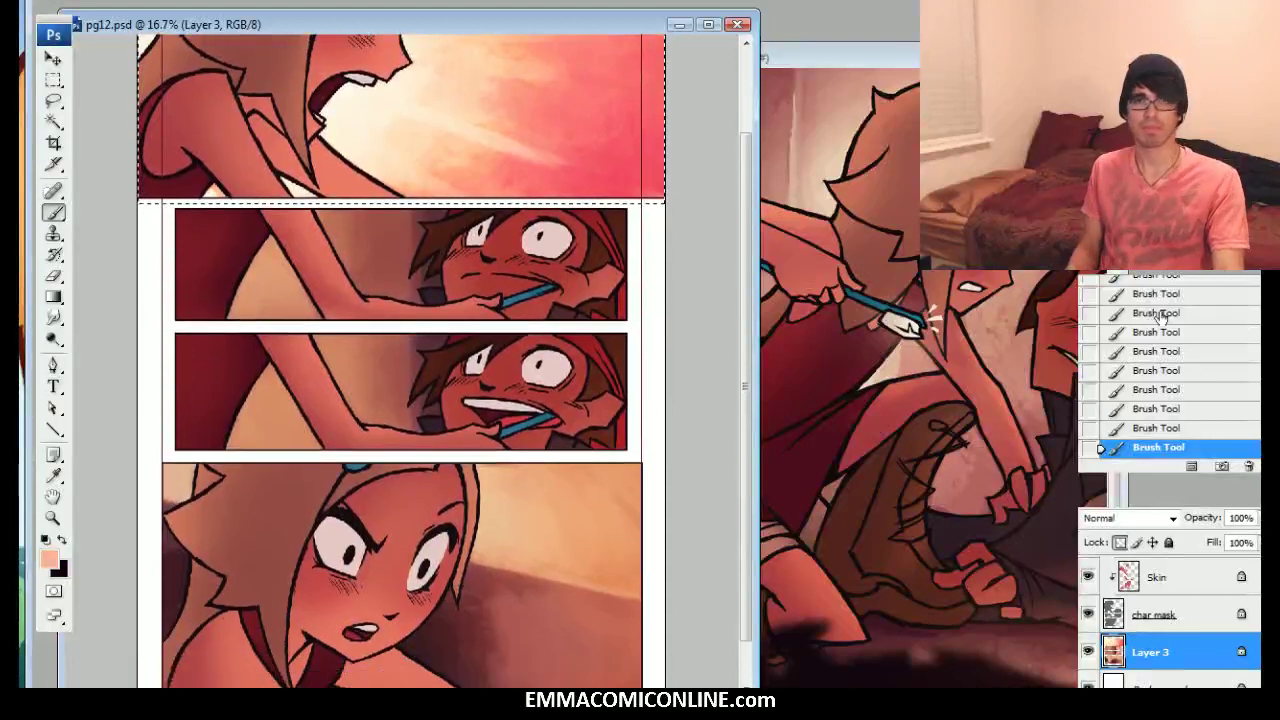
pyautogui.press('m')
pyautogui.moveTo(137, 204); pyautogui.dragTo(664, 680)
pyautogui.hotkey('ctrl', 'u')
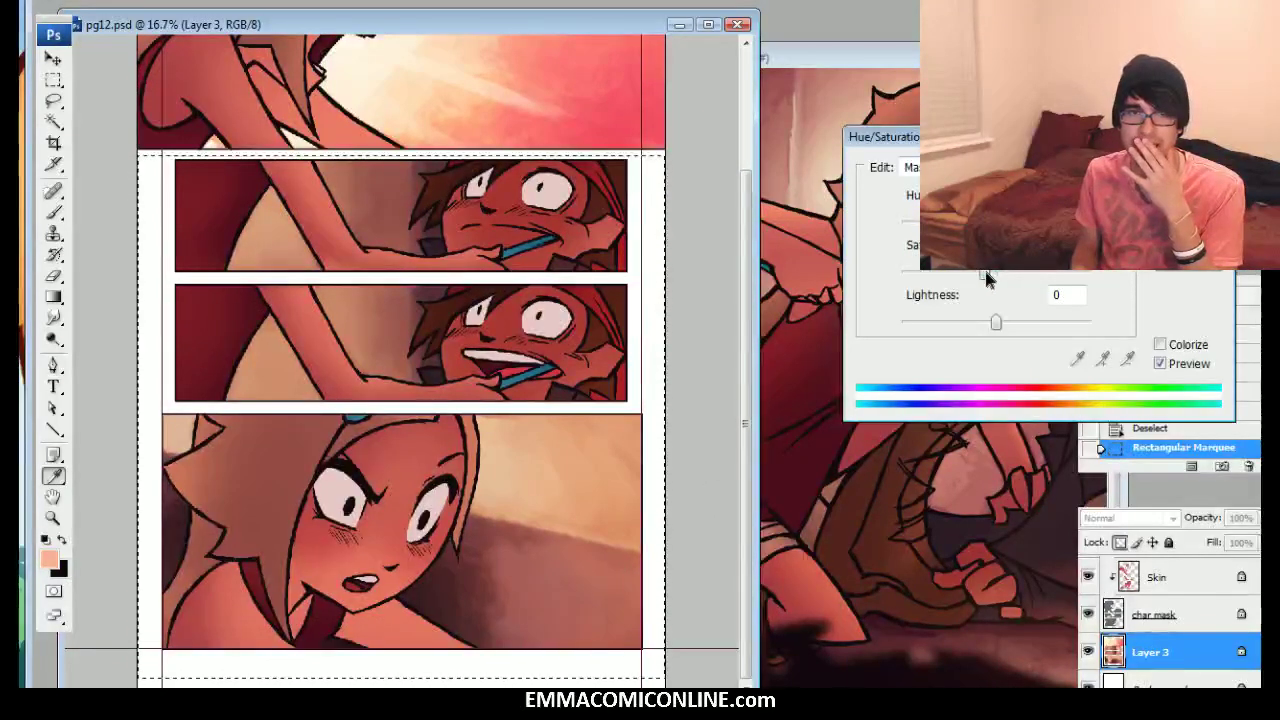
pyautogui.moveTo(996, 222); pyautogui.dragTo(989, 222)
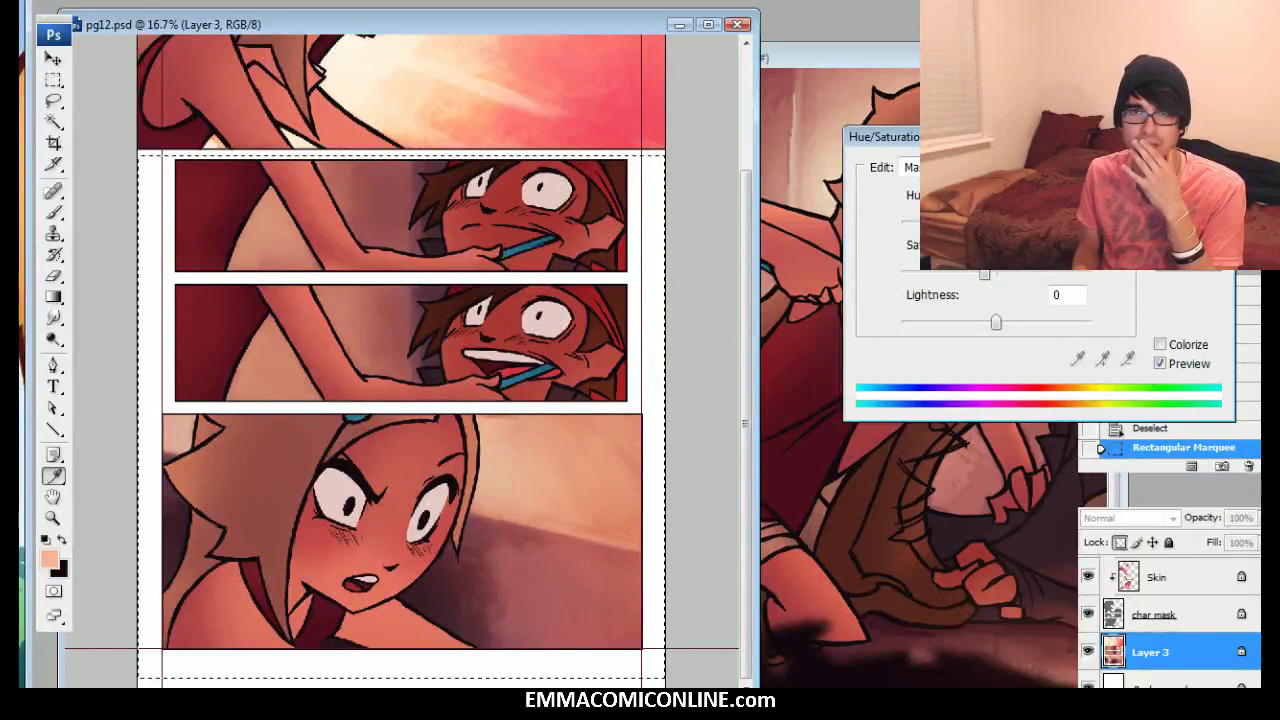
pyautogui.press('Return')
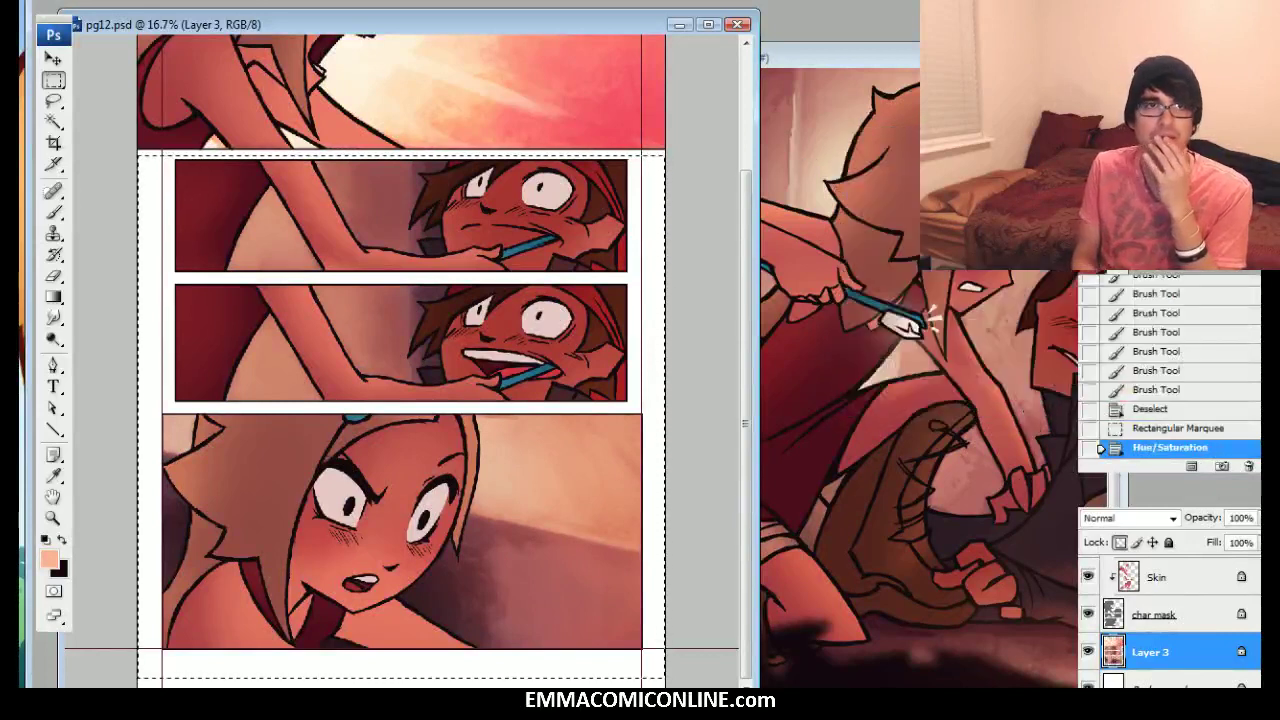
# Brighten the background of the three lower panels with a Brightness/Contrast adjustment
pyautogui.click(118, 0)
pyautogui.moveTo(146, 4)
pyautogui.click(357, 115)
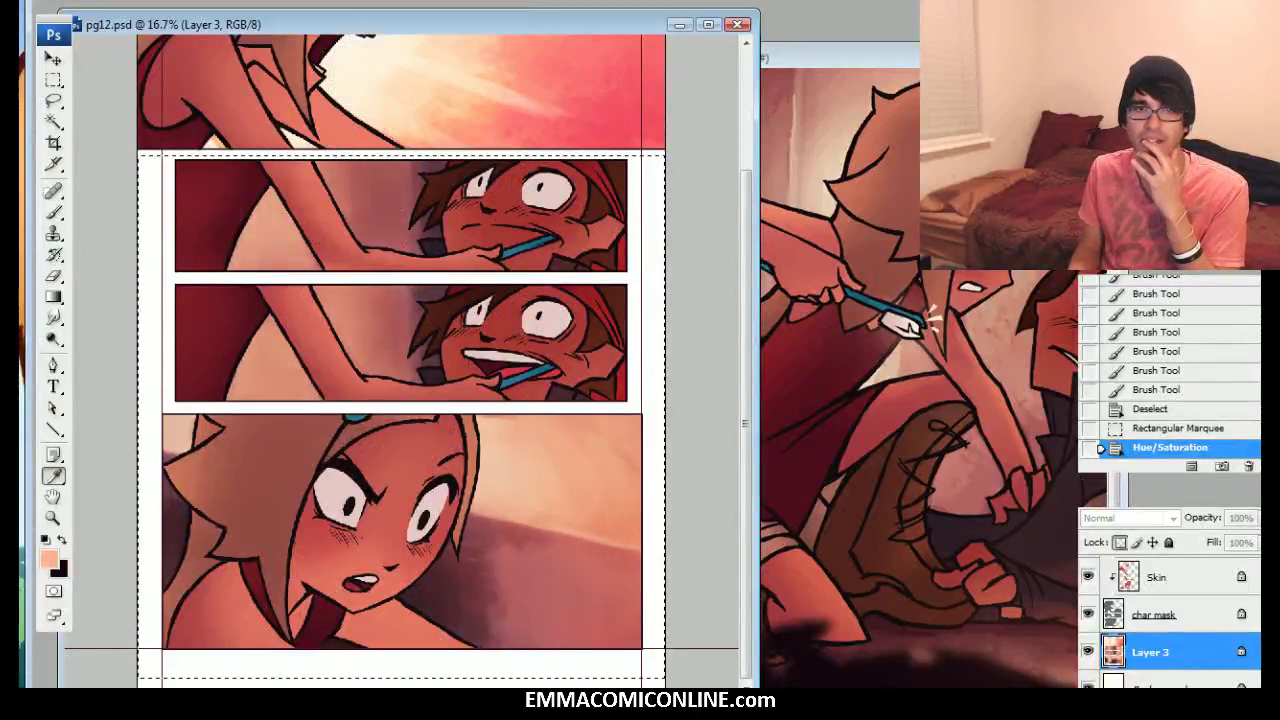
pyautogui.press('Return')
pyautogui.moveTo(657, 176); pyautogui.dragTo(658, 175)
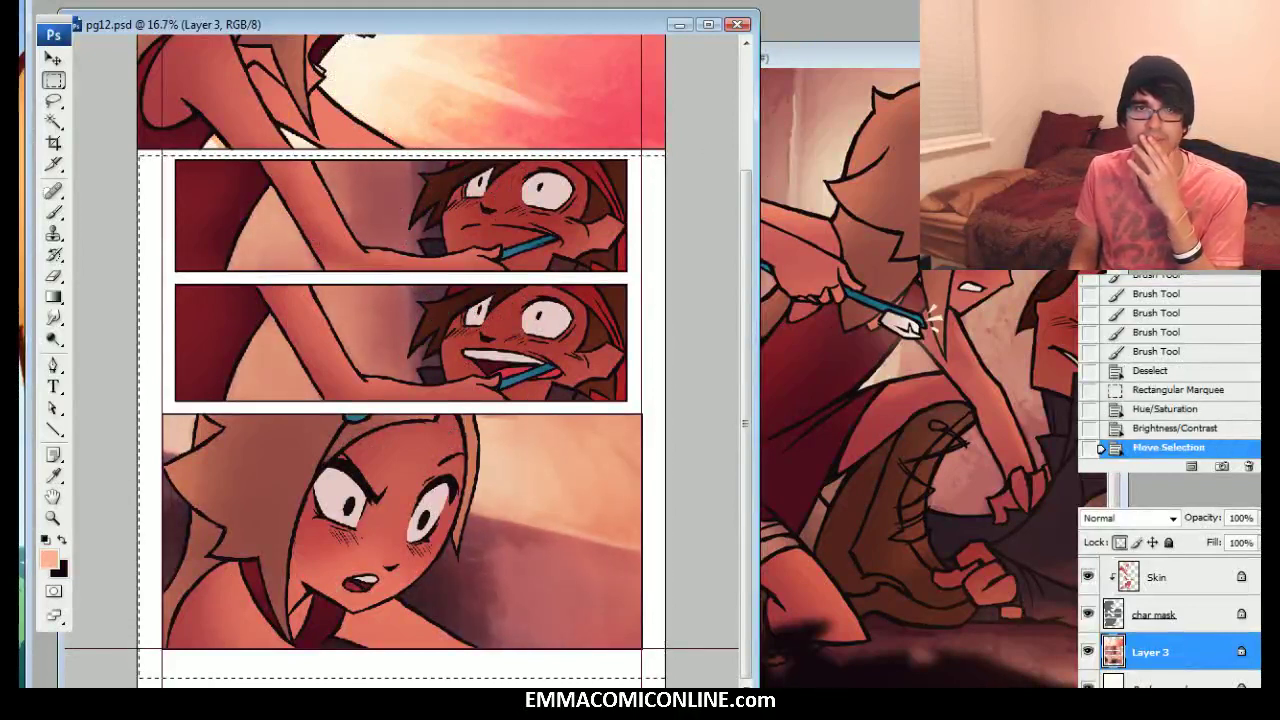
pyautogui.scroll(2, 662, 152)
pyautogui.scroll(1, 660, 180)
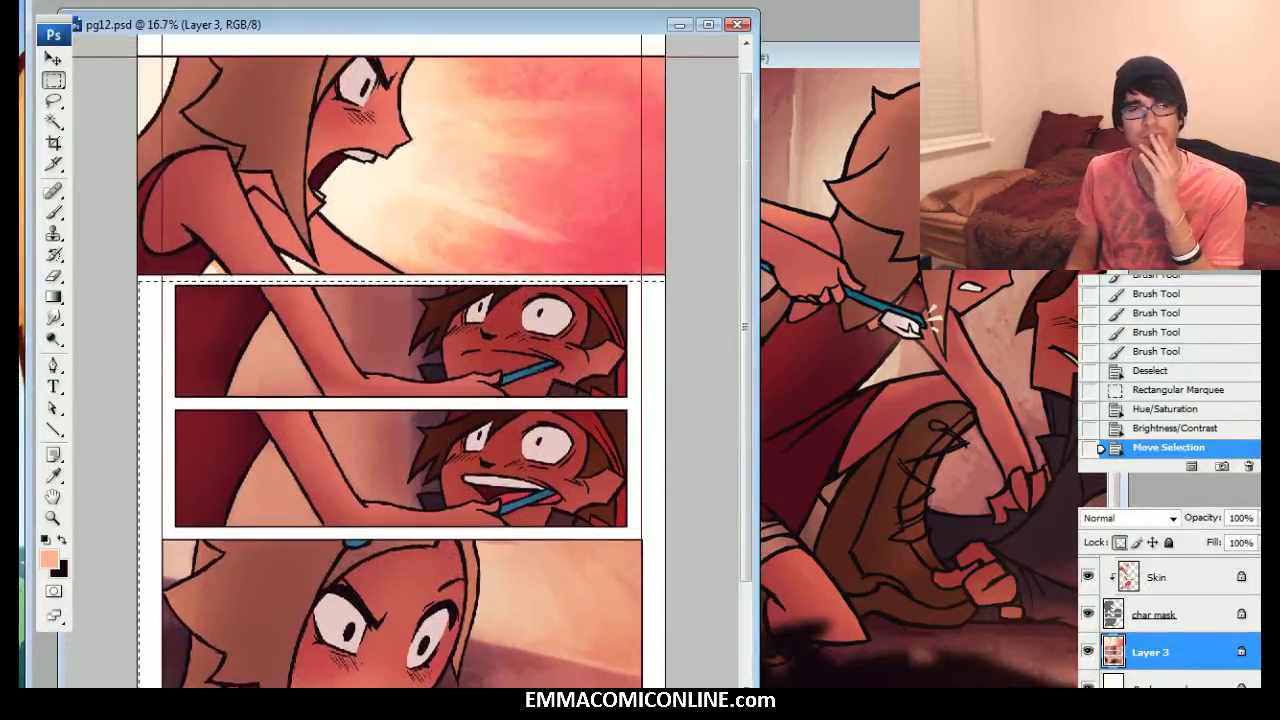
pyautogui.moveTo(538, 450)
pyautogui.mouseDown()
pyautogui.moveTo(538, 406)
pyautogui.moveTo(538, 440)
pyautogui.mouseUp()
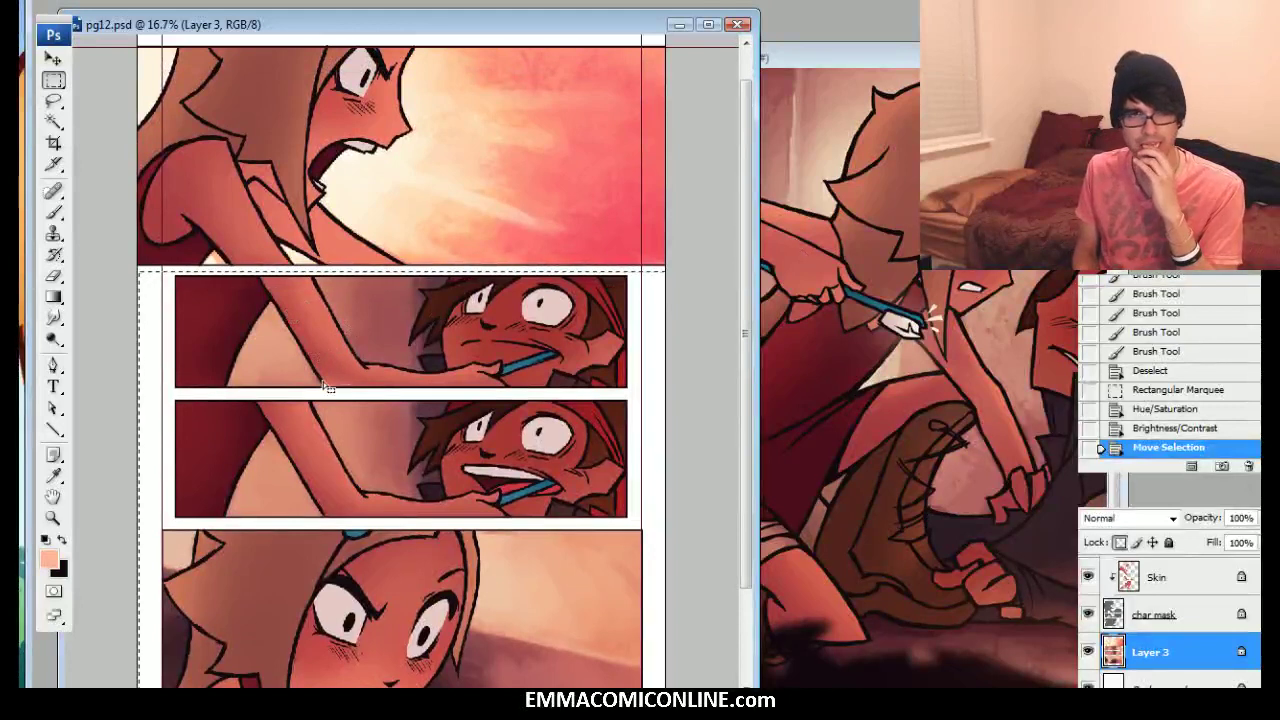
# Shade the outstretched arms in the second and third panels on the Skin layer with a large brush and a sampled darker red
pyautogui.click(1150, 579)
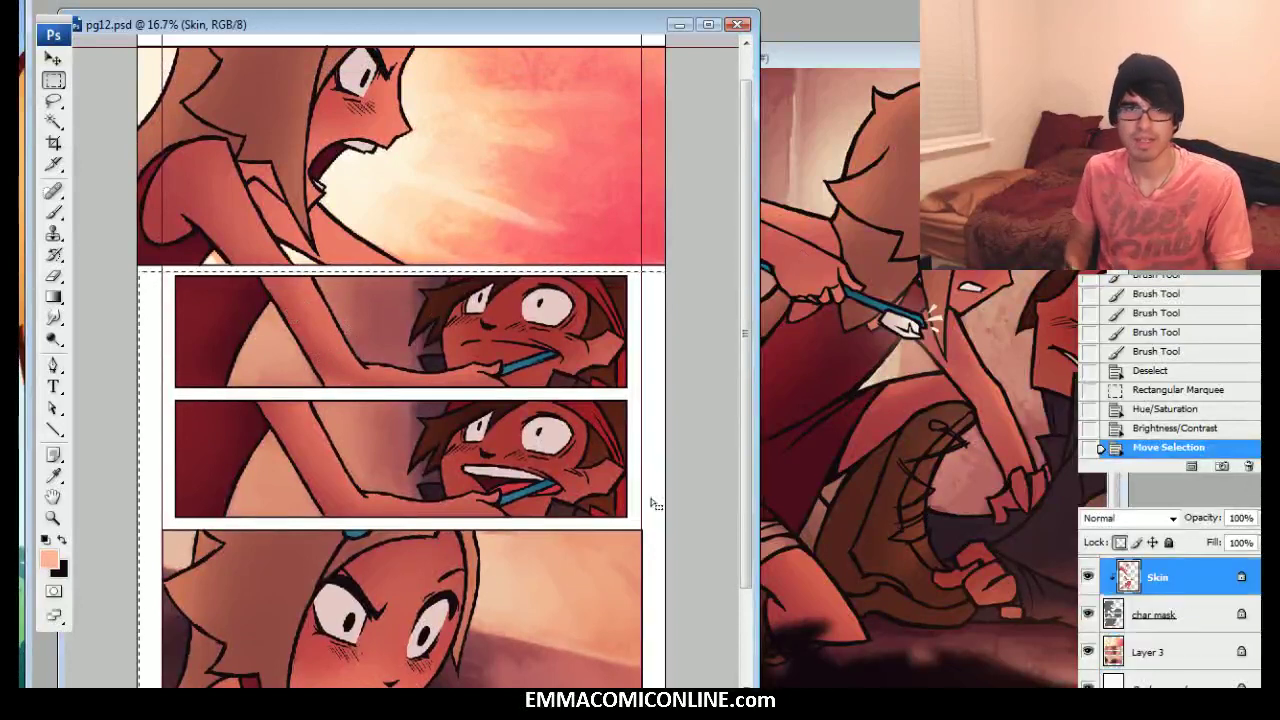
pyautogui.click(53, 213)
pyautogui.keyDown('alt'); pyautogui.click(314, 369); pyautogui.keyUp('alt')
pyautogui.rightClick(432, 392)
pyautogui.click(498, 522)
pyautogui.click(498, 504)
pyautogui.press('Return')
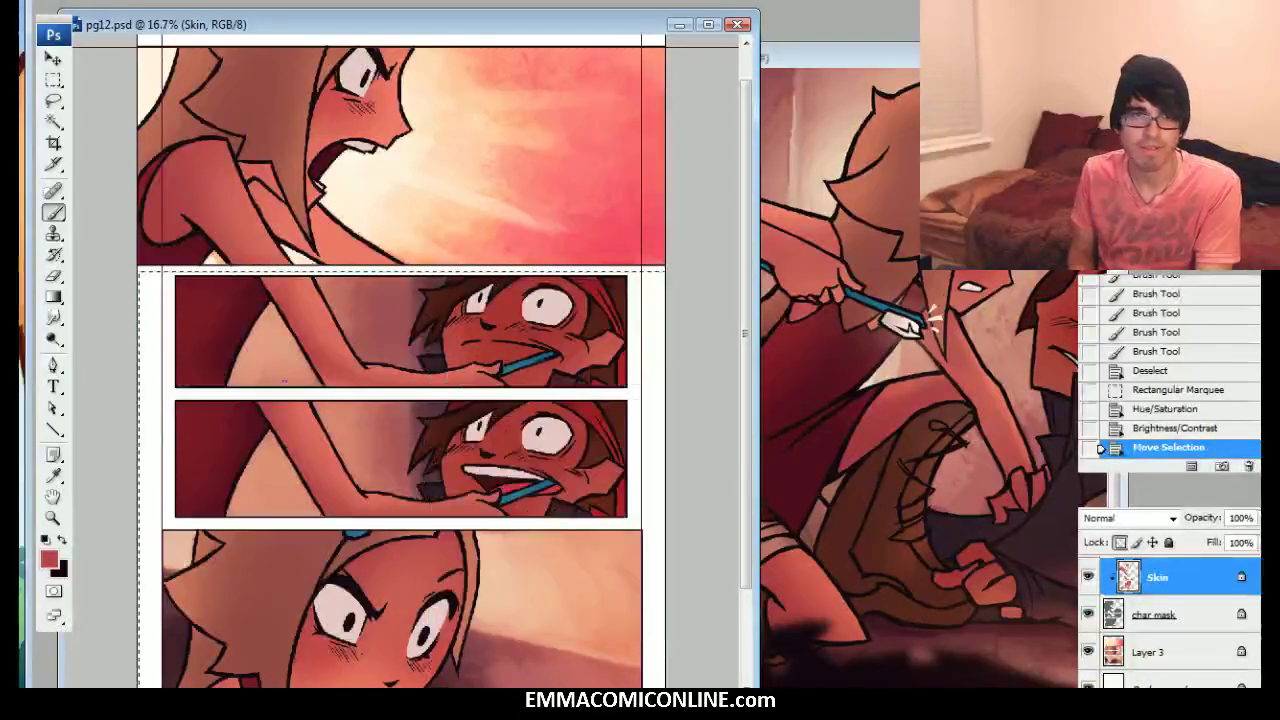
pyautogui.press(']')
pyautogui.press(']')
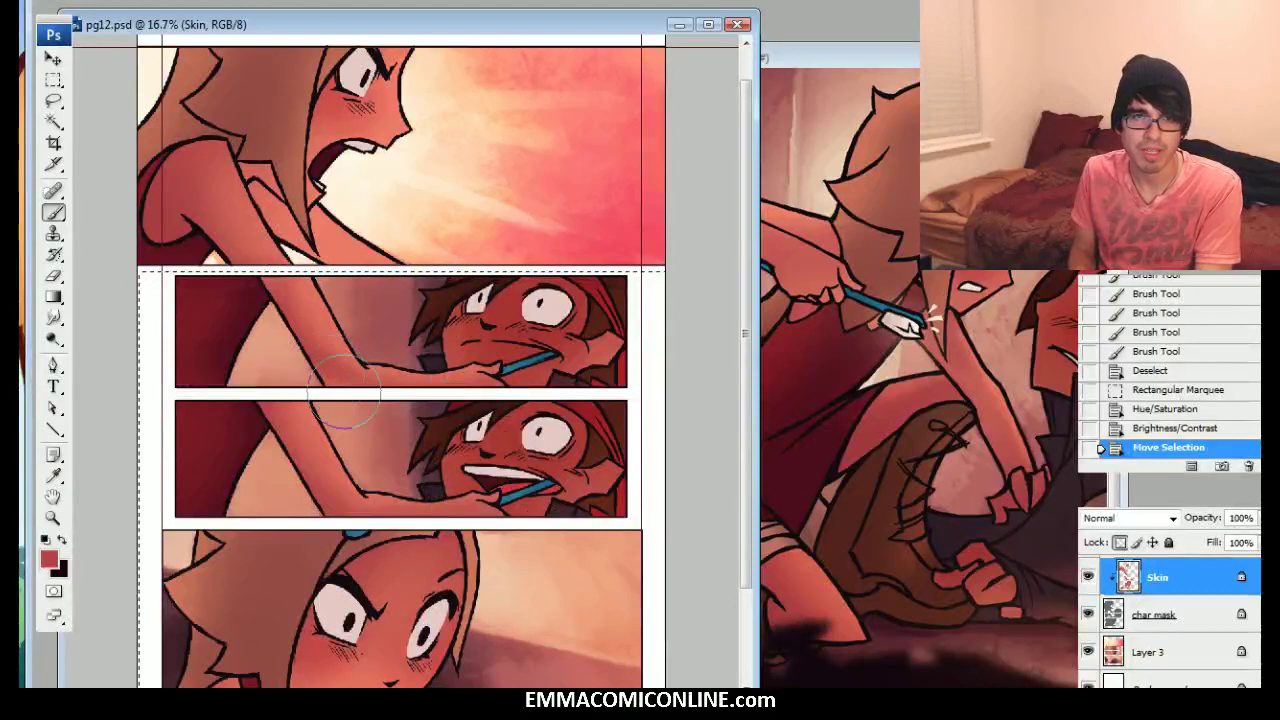
pyautogui.moveTo(333, 378); pyautogui.dragTo(262, 290)
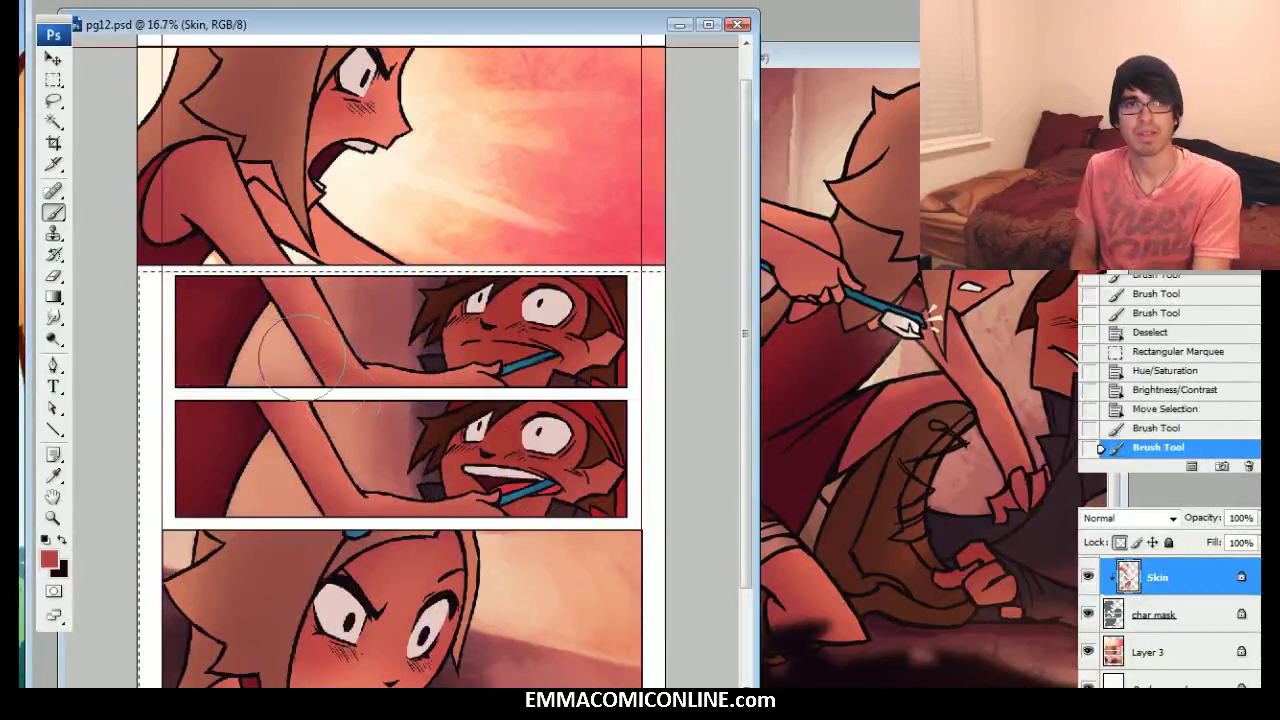
pyautogui.moveTo(300, 370); pyautogui.dragTo(286, 302)
pyautogui.moveTo(278, 444)
pyautogui.mouseDown()
pyautogui.moveTo(318, 506)
pyautogui.moveTo(275, 394)
pyautogui.mouseUp()
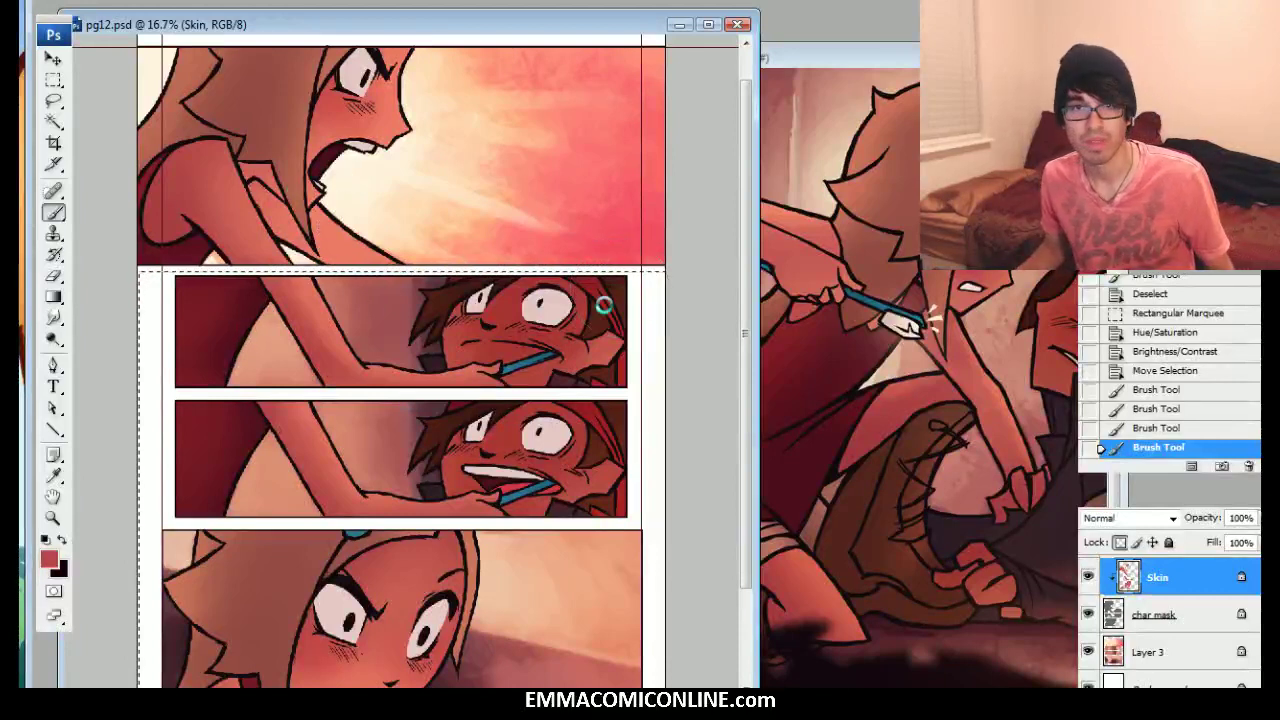
# Deselect the area around the three lower panels
pyautogui.press('m')
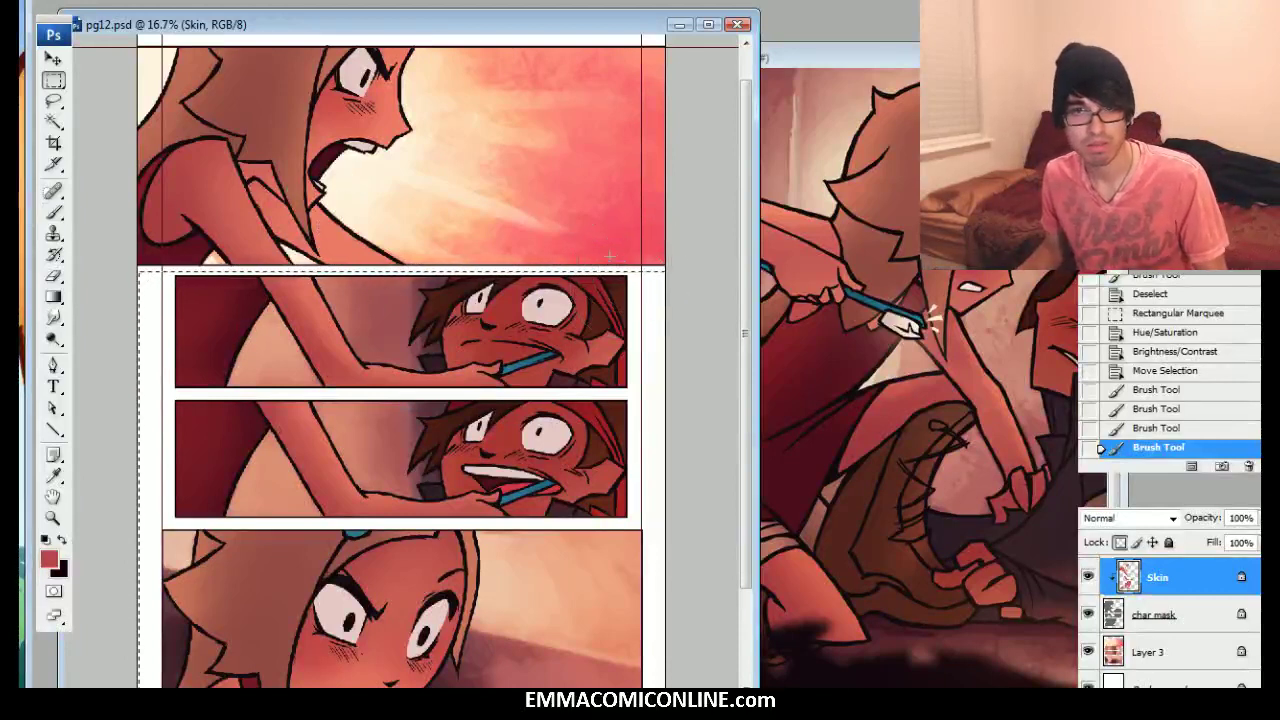
pyautogui.click(612, 257)
pyautogui.scroll(1, 400, 360)
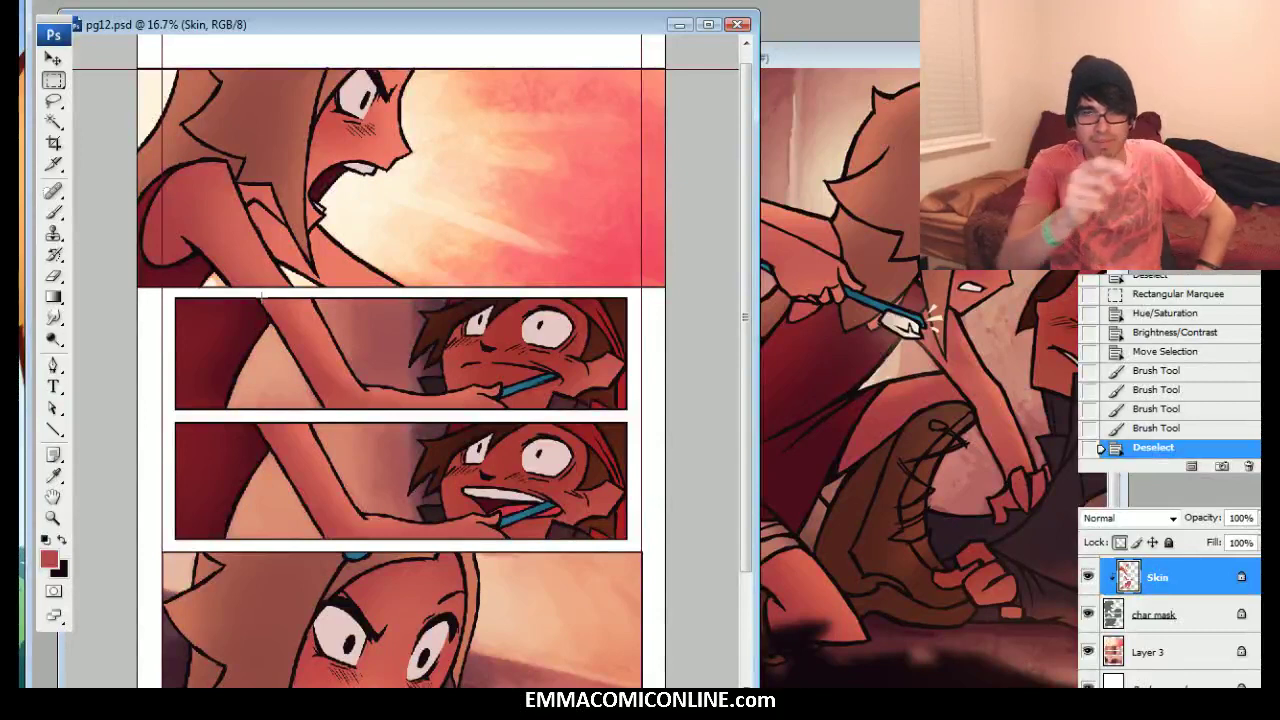
# Open the layered comic page pg11.psd
pyautogui.click(45, 2)
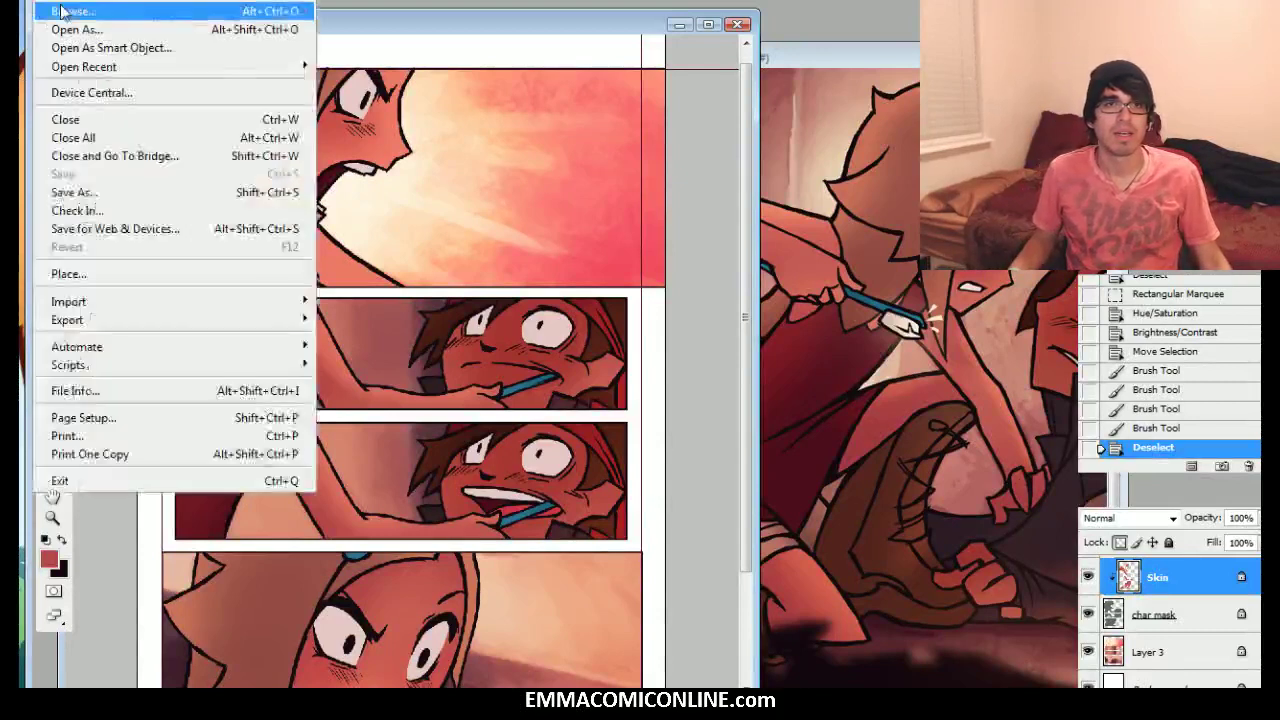
pyautogui.click(325, 2)
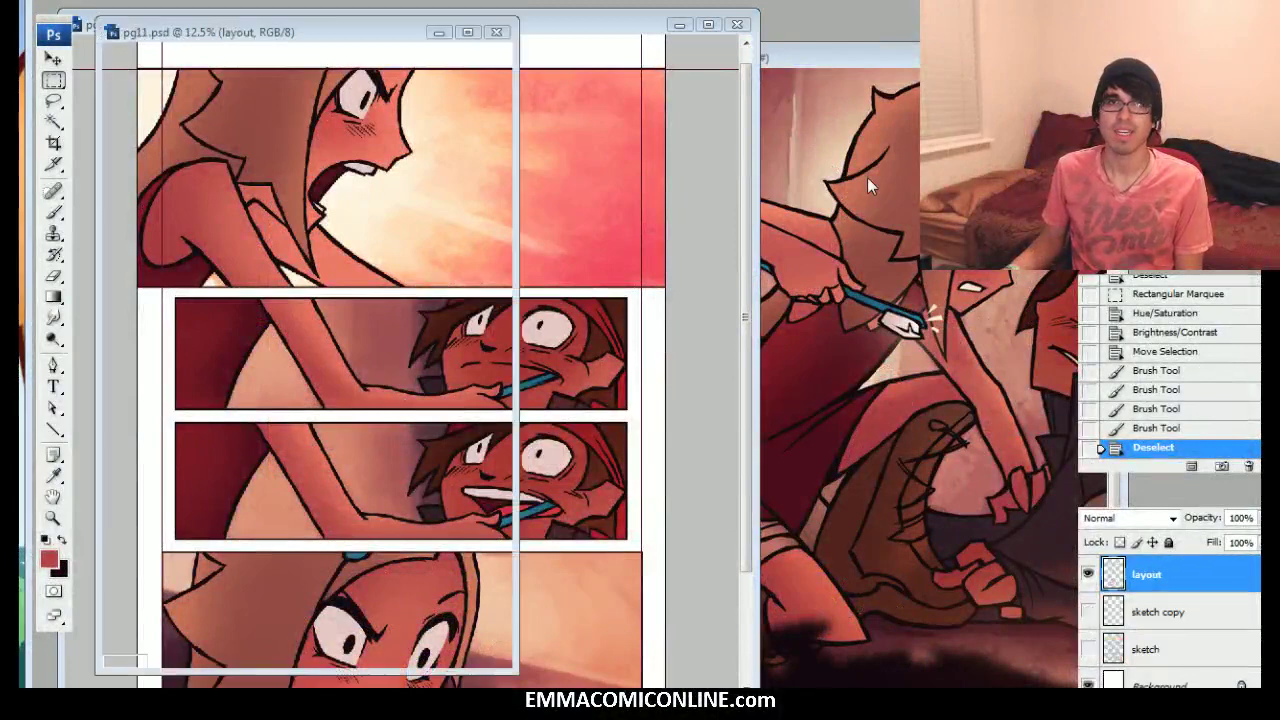
# Minimize the coloured comic page and maximize the pg11.psd sketch document
pyautogui.click(439, 33)
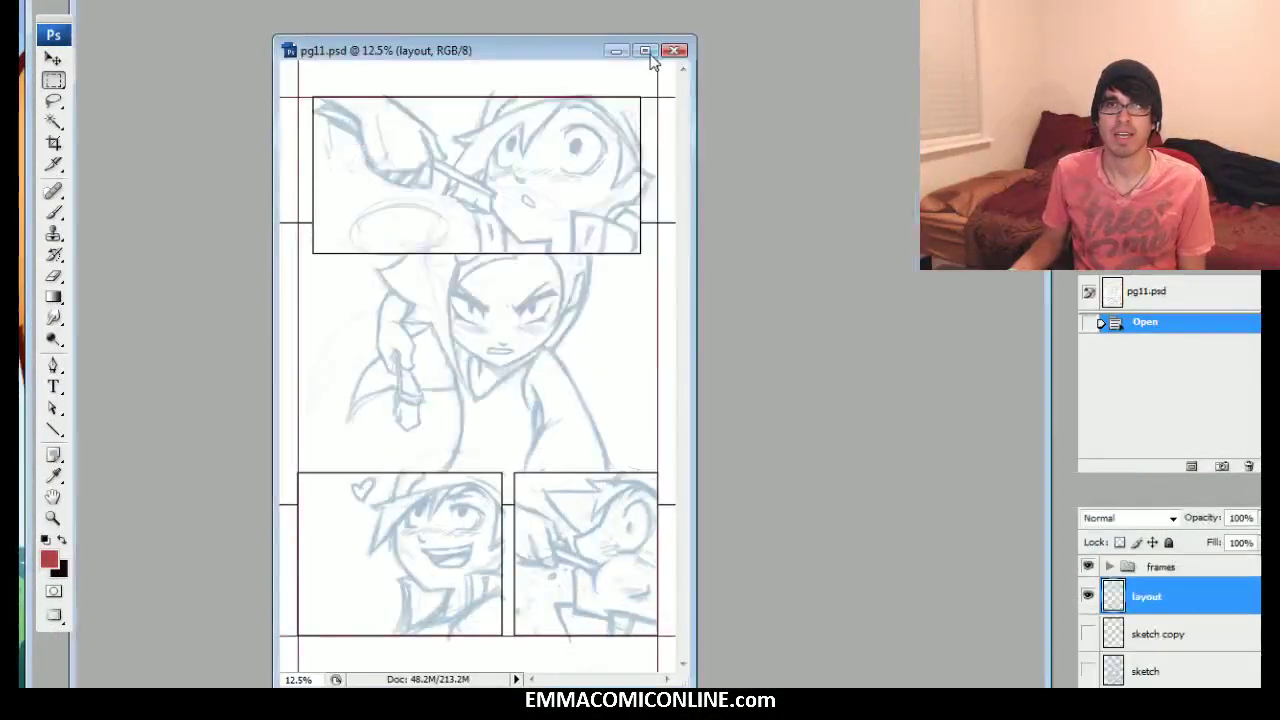
pyautogui.click(645, 51)
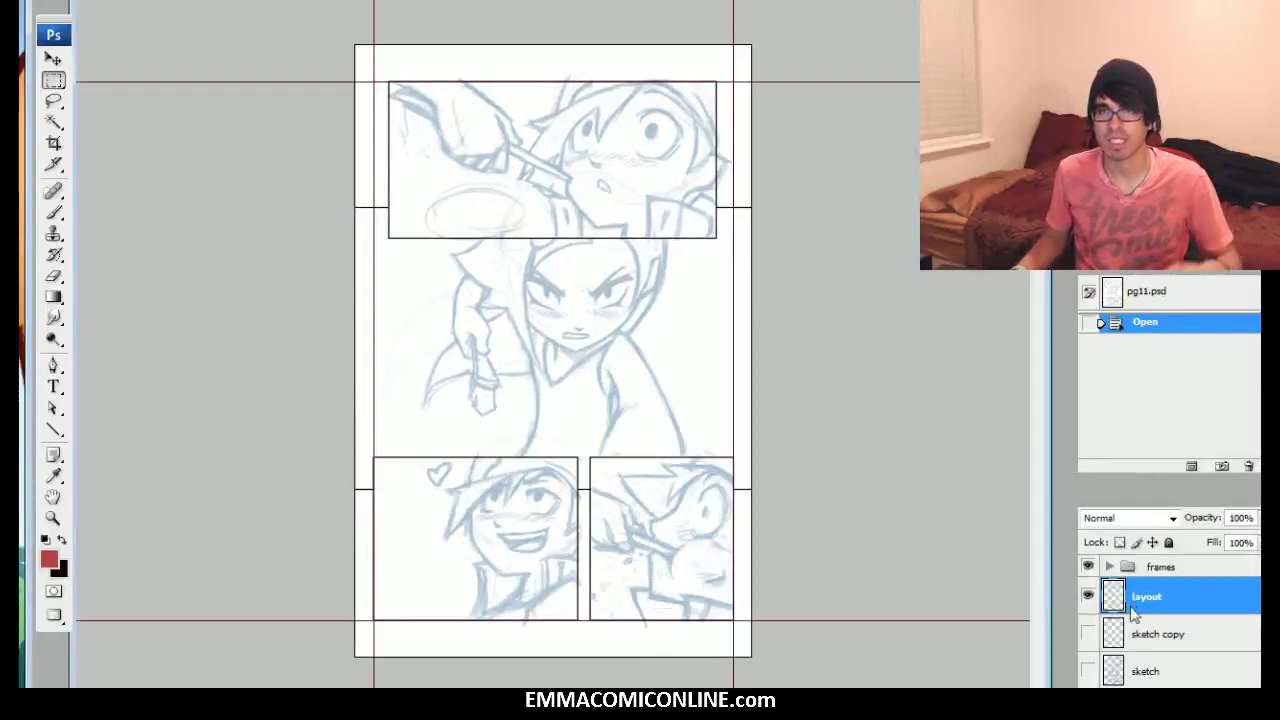
# Try deleting the sketch copy and sketch layers, inspect the remaining layout drawing, and revert the deletion
pyautogui.click(1158, 633)
pyautogui.keyDown('shift'); pyautogui.click(1163, 633); pyautogui.keyUp('shift')
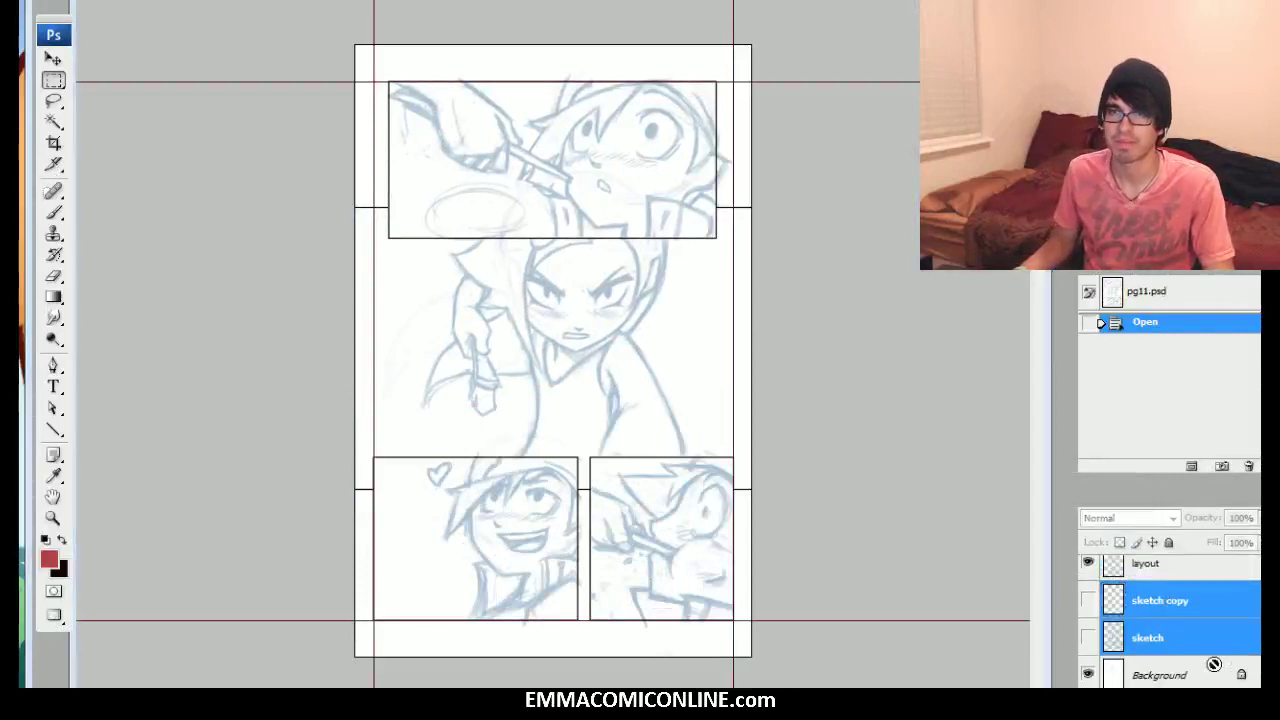
pyautogui.press('Delete')
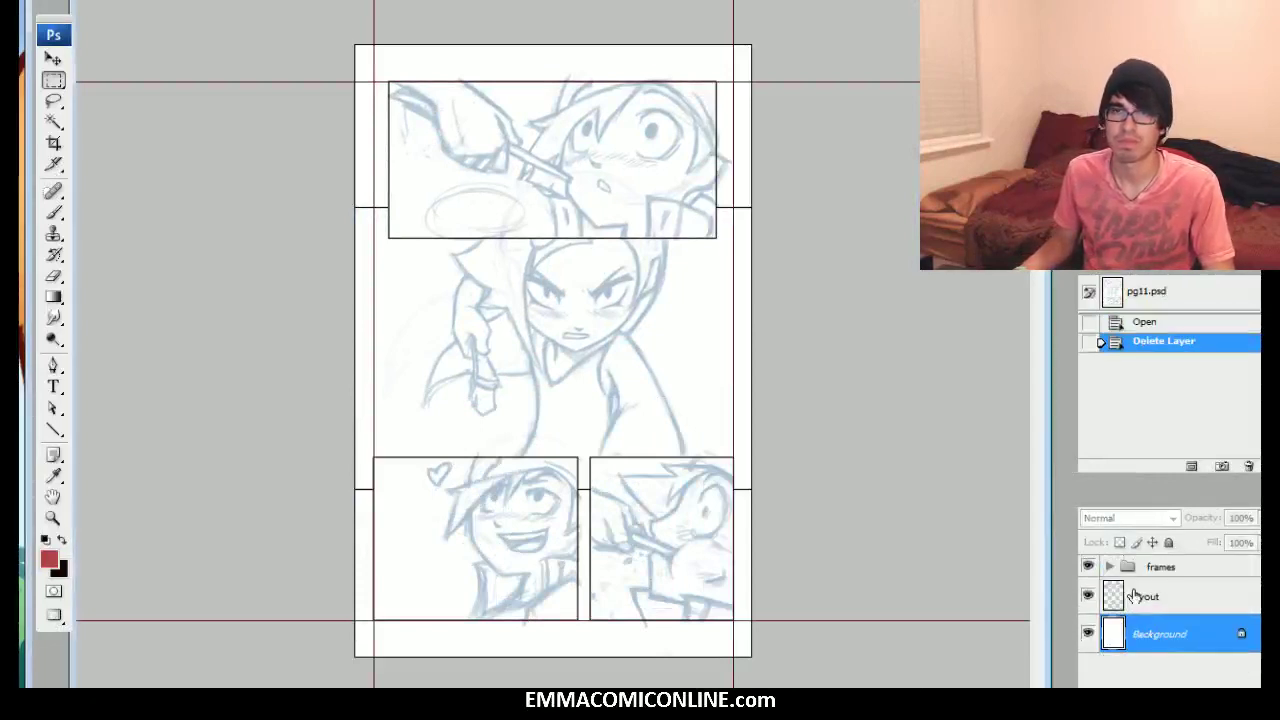
pyautogui.click(1126, 596)
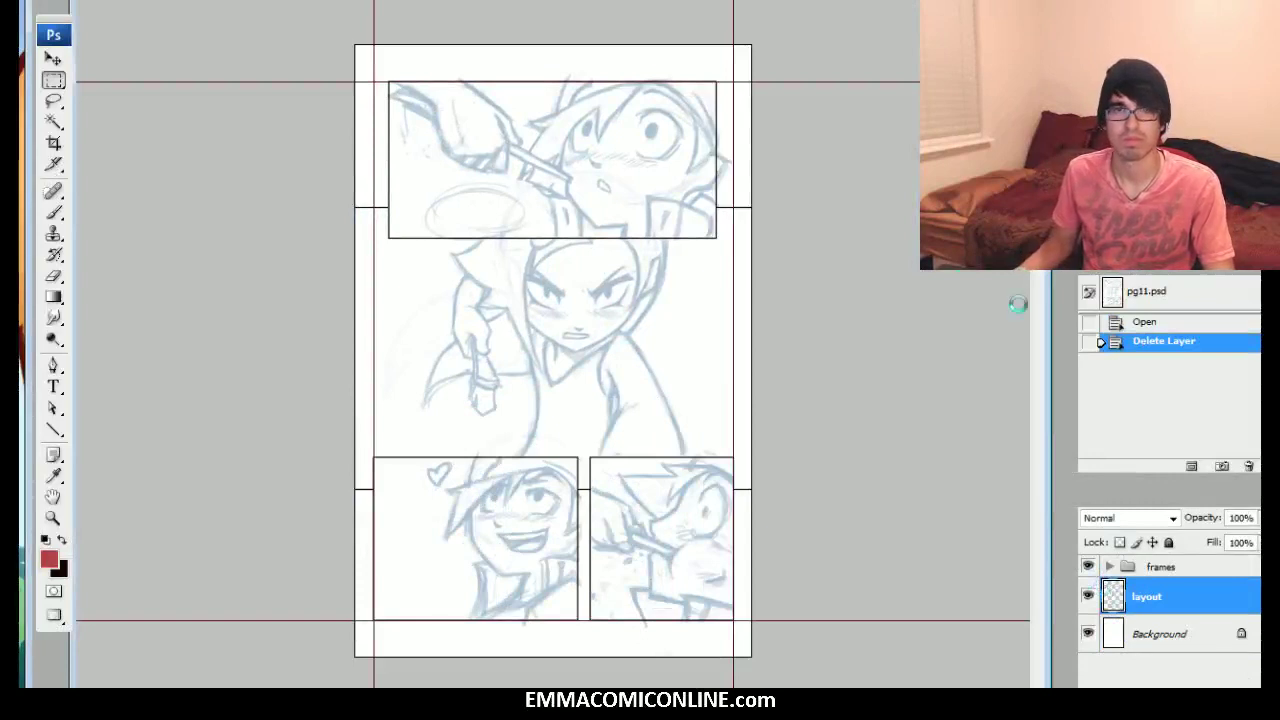
pyautogui.hotkey('ctrl', '+')
pyautogui.hotkey('ctrl', '+')
pyautogui.scroll(3, 553, 344)
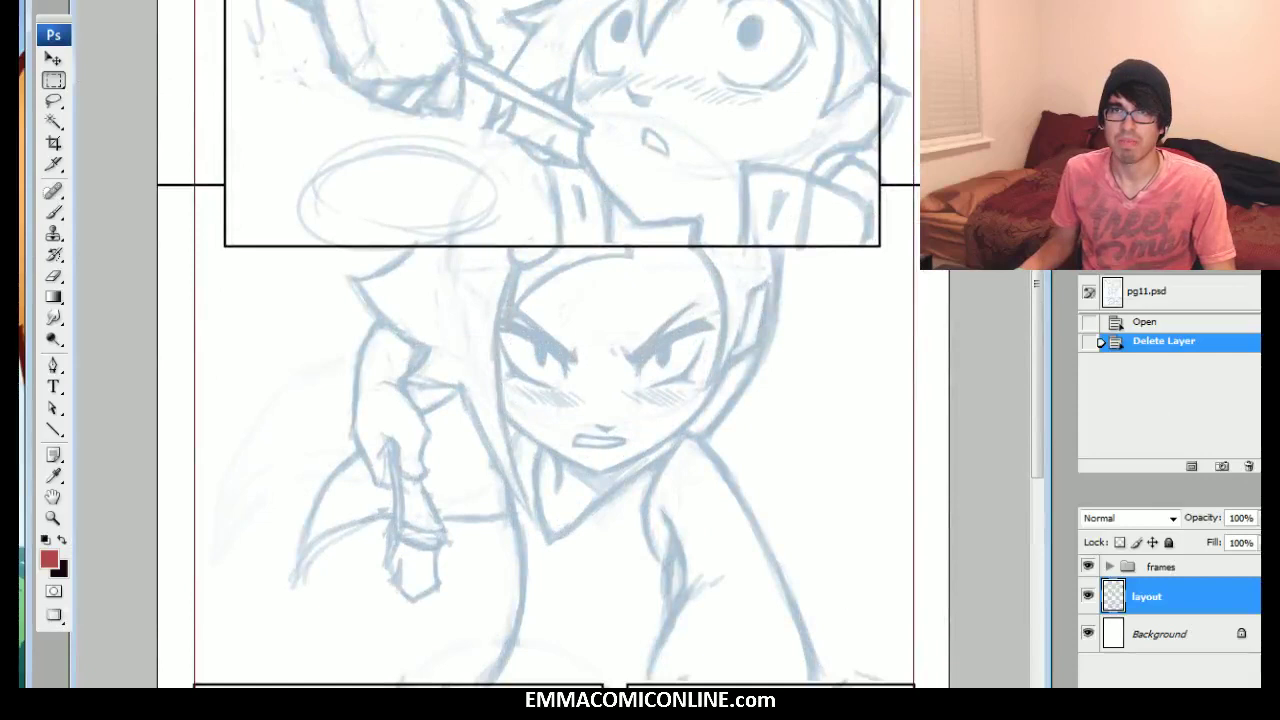
pyautogui.scroll(-3, 553, 344)
pyautogui.scroll(4, 553, 344)
pyautogui.scroll(-1, 553, 344)
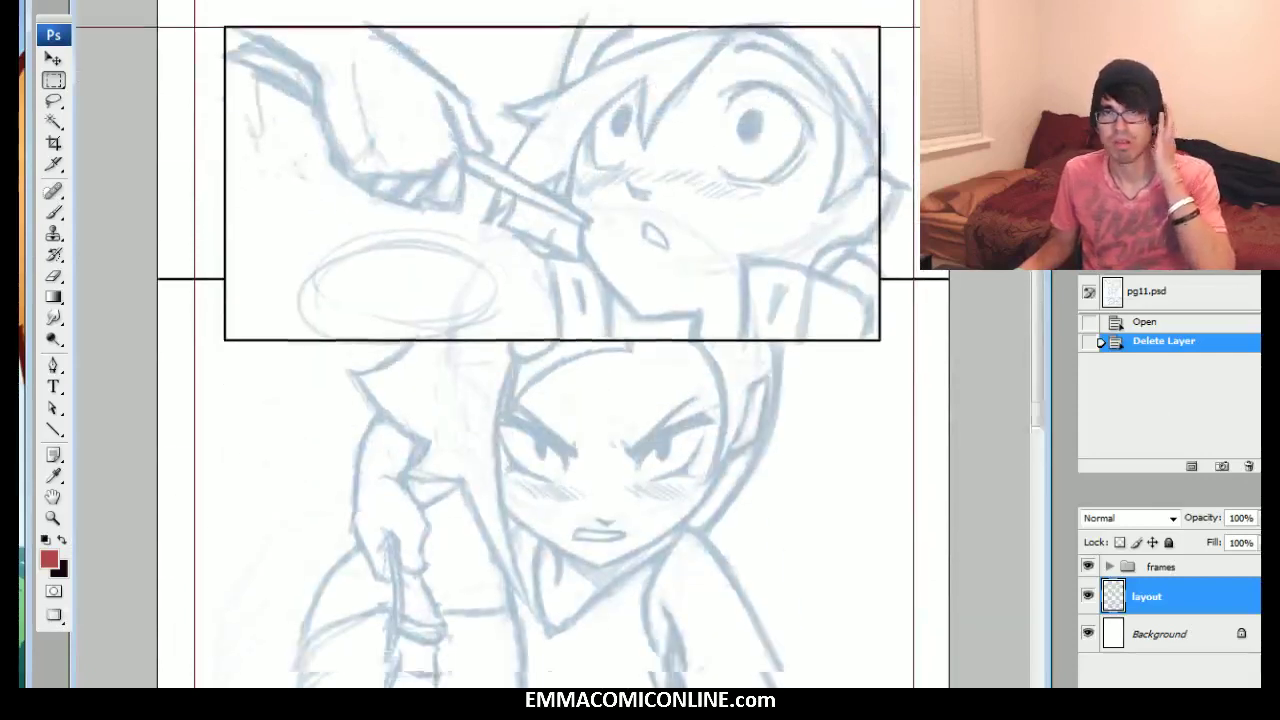
pyautogui.scroll(-3, 540, 344)
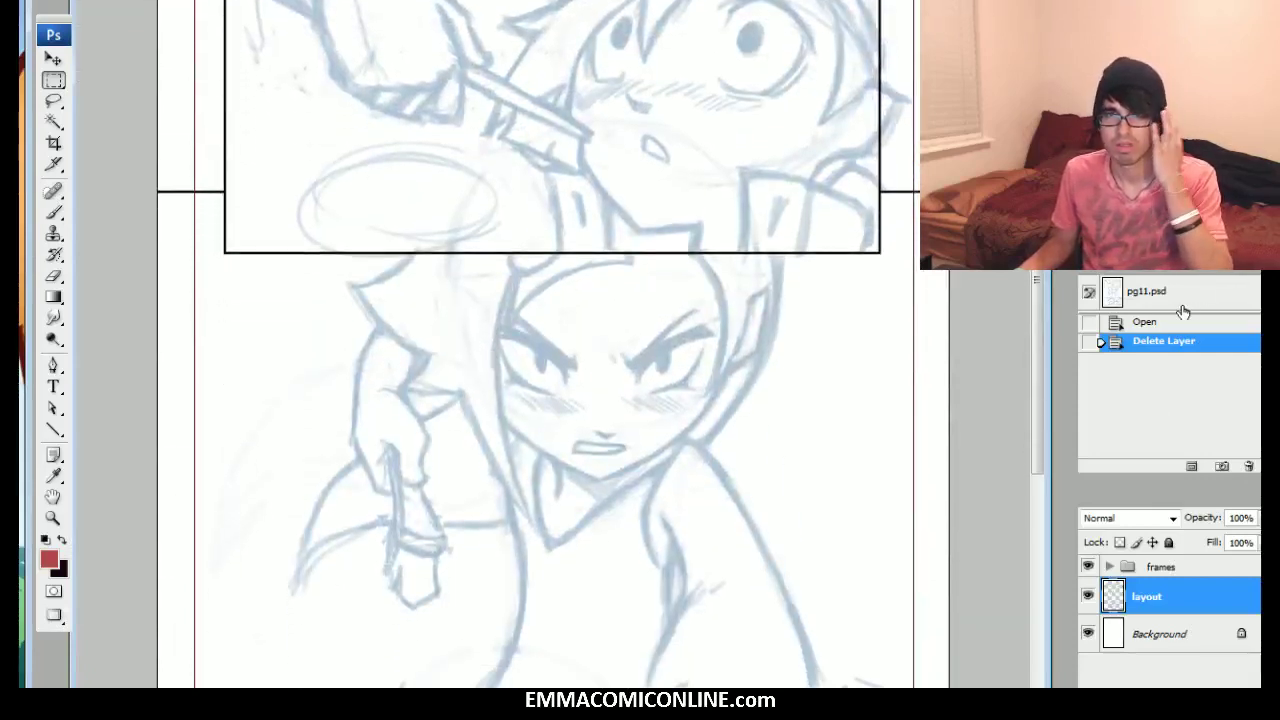
pyautogui.click(1179, 321)
# Compare the two rough sketch layers, leave only sketch copy visible beneath the layout, and make it the active layer
pyautogui.click(1086, 634)
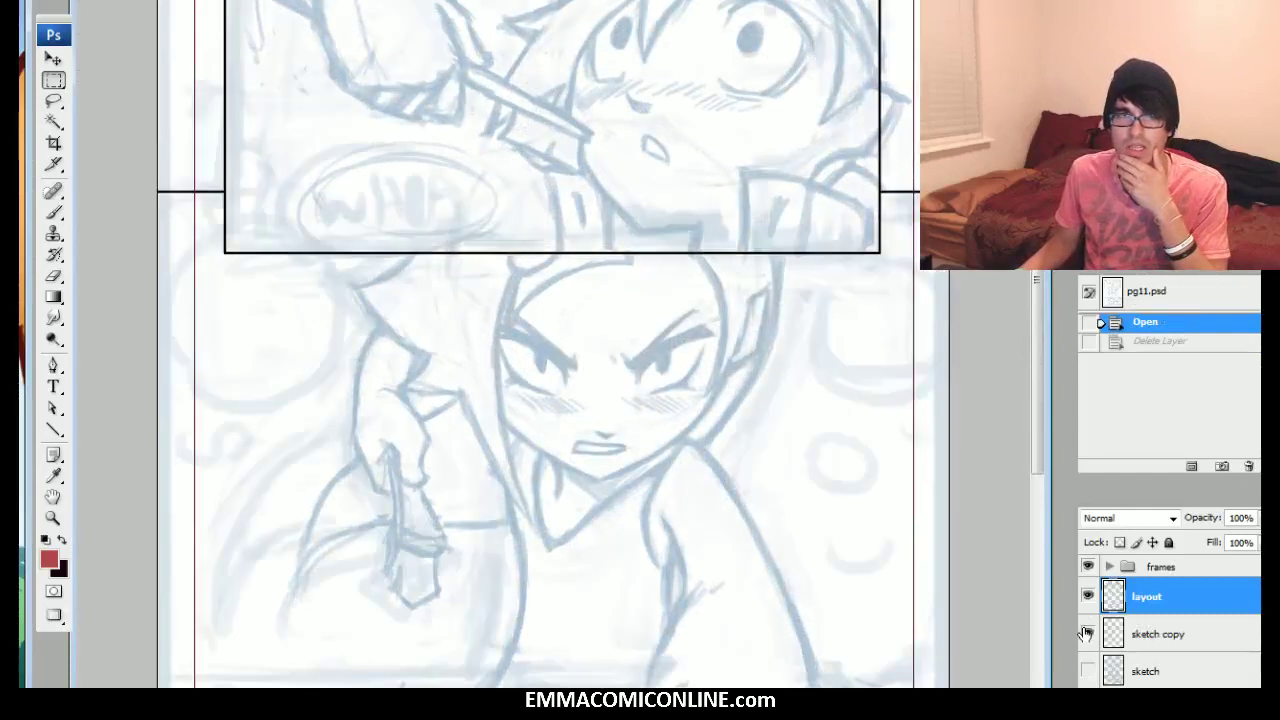
pyautogui.scroll(-1, 1086, 634)
pyautogui.click(1087, 648)
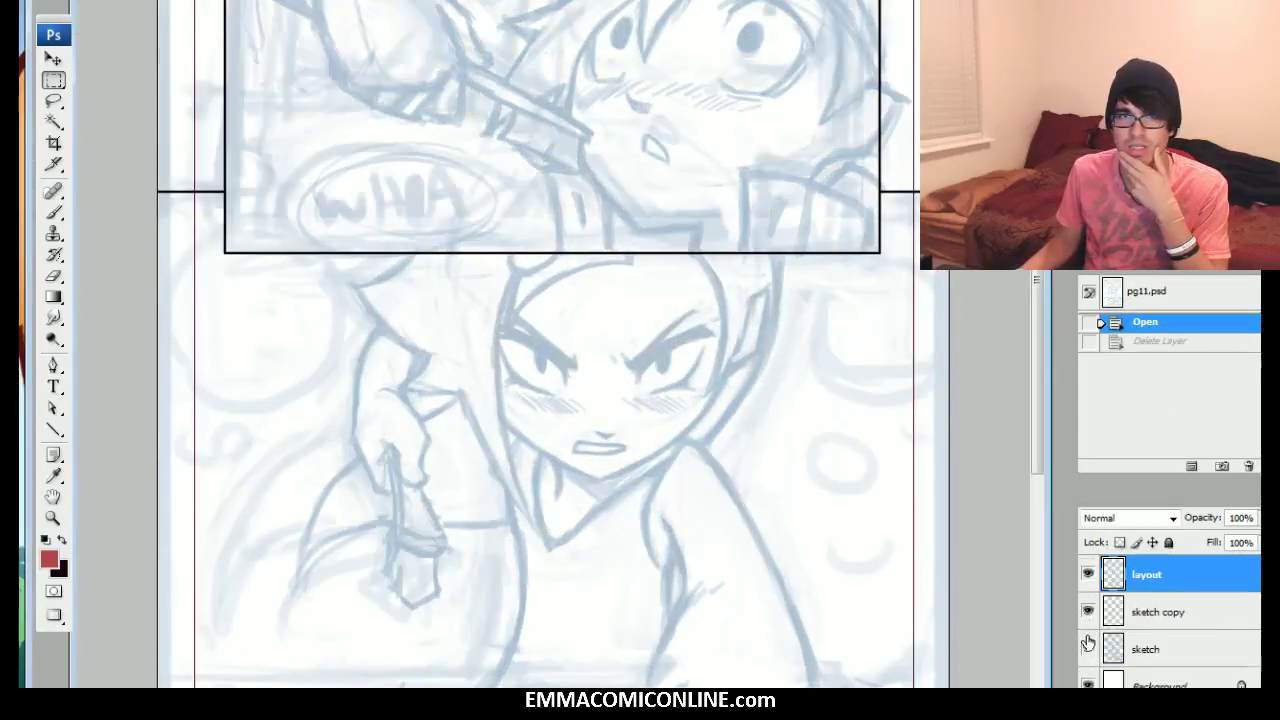
pyautogui.click(1087, 646)
pyautogui.click(1087, 607)
pyautogui.click(1087, 607)
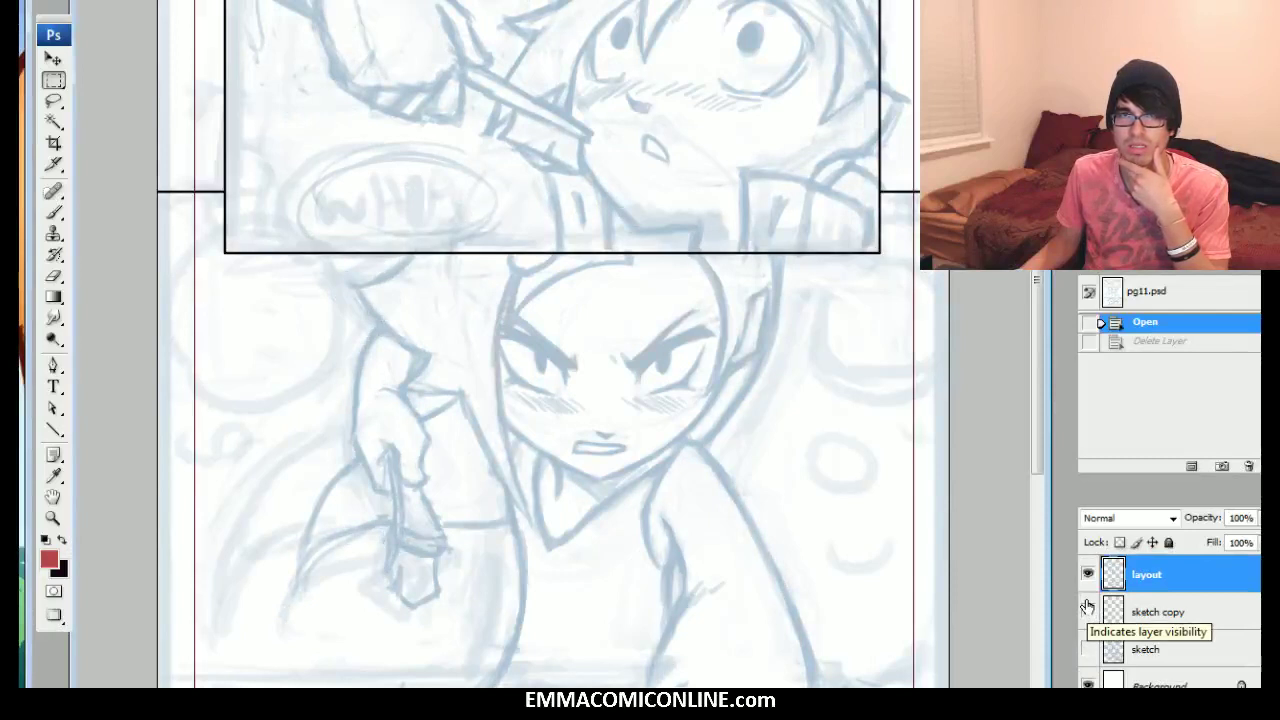
pyautogui.click(1138, 599)
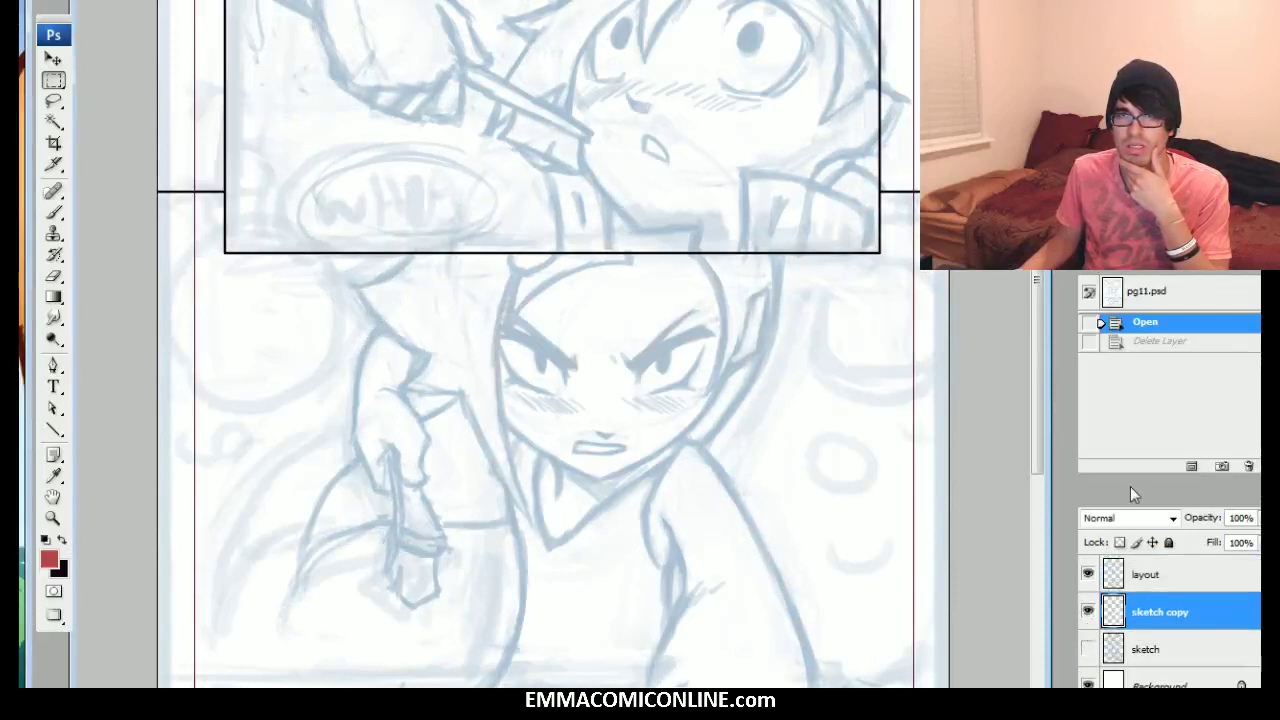
# Set both the Eraser and the Brush tool to the 48 px RENDERER brush preset
pyautogui.hotkey('ctrl', '-')
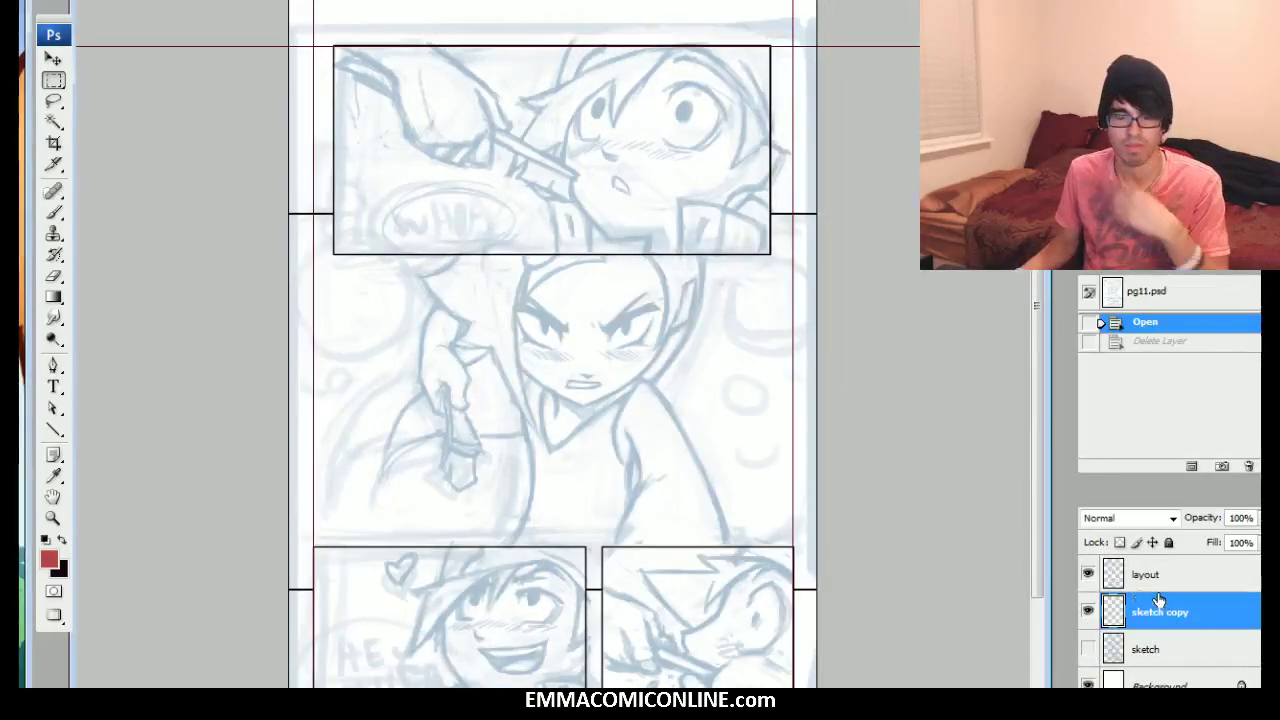
pyautogui.press('b')
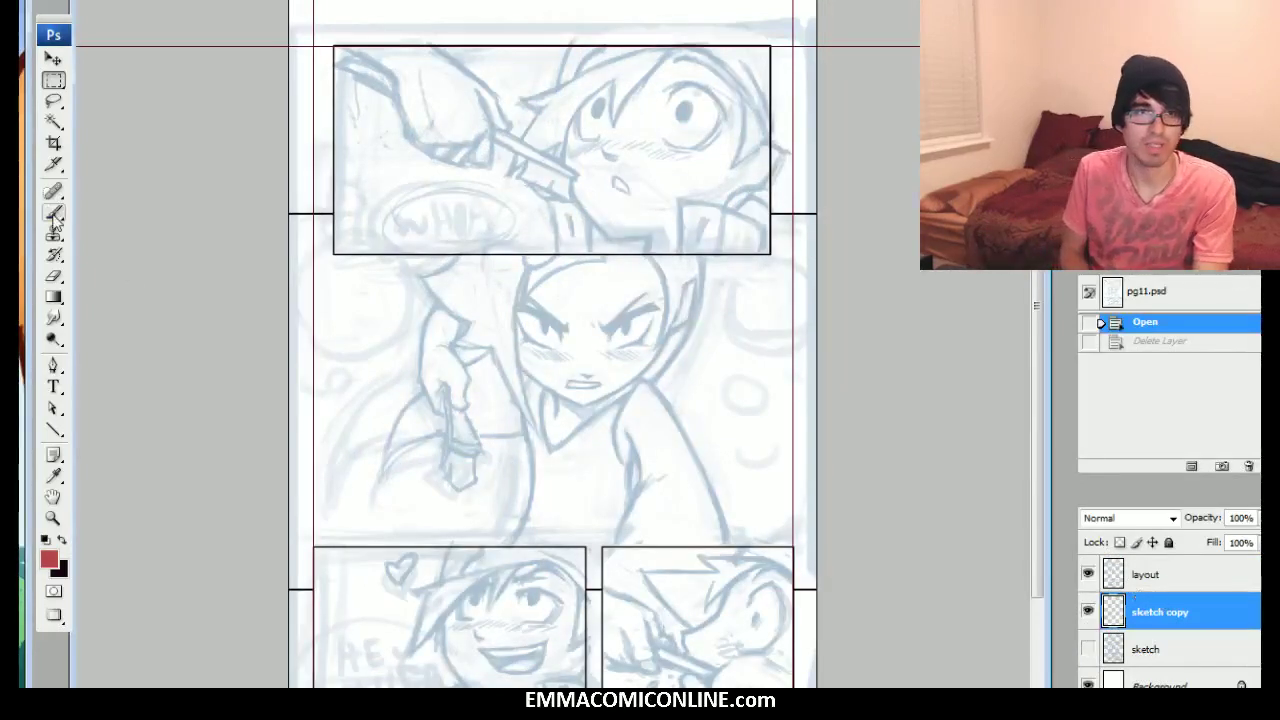
pyautogui.press('e')
pyautogui.moveTo(519, 449); pyautogui.dragTo(529, 496)
pyautogui.click(54, 276)
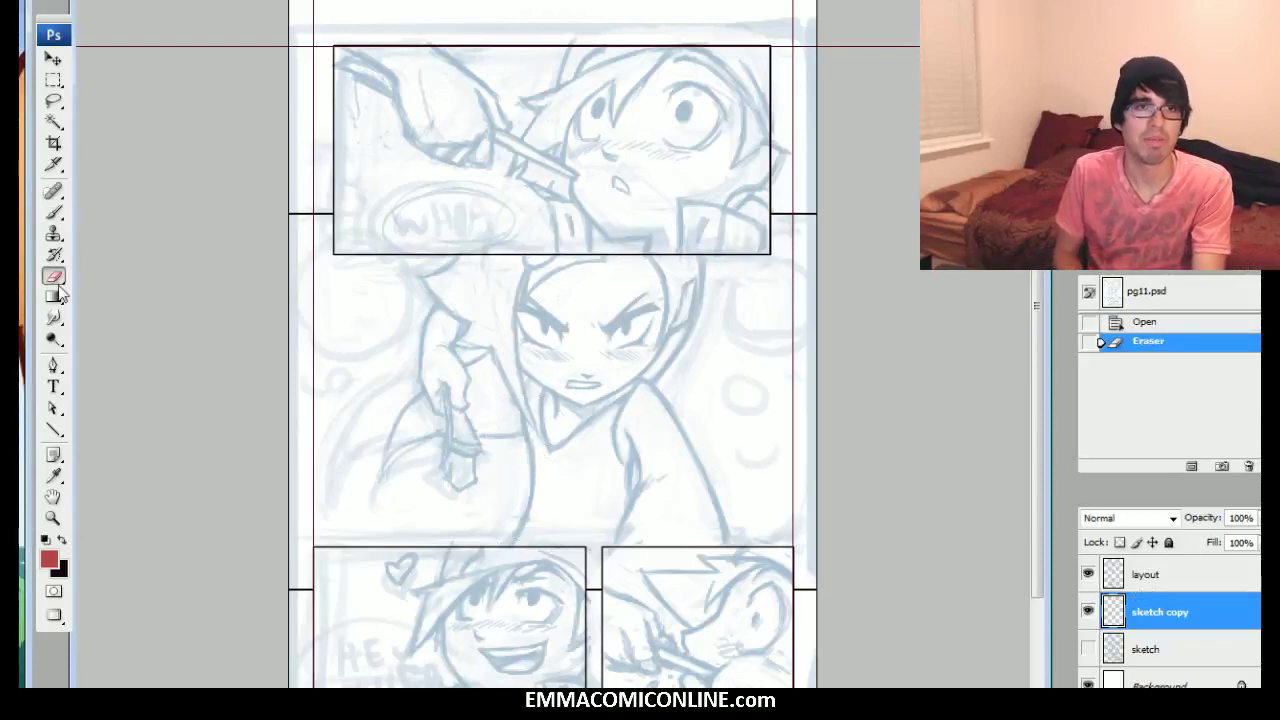
pyautogui.rightClick(626, 374)
pyautogui.click(678, 539)
pyautogui.click(678, 522)
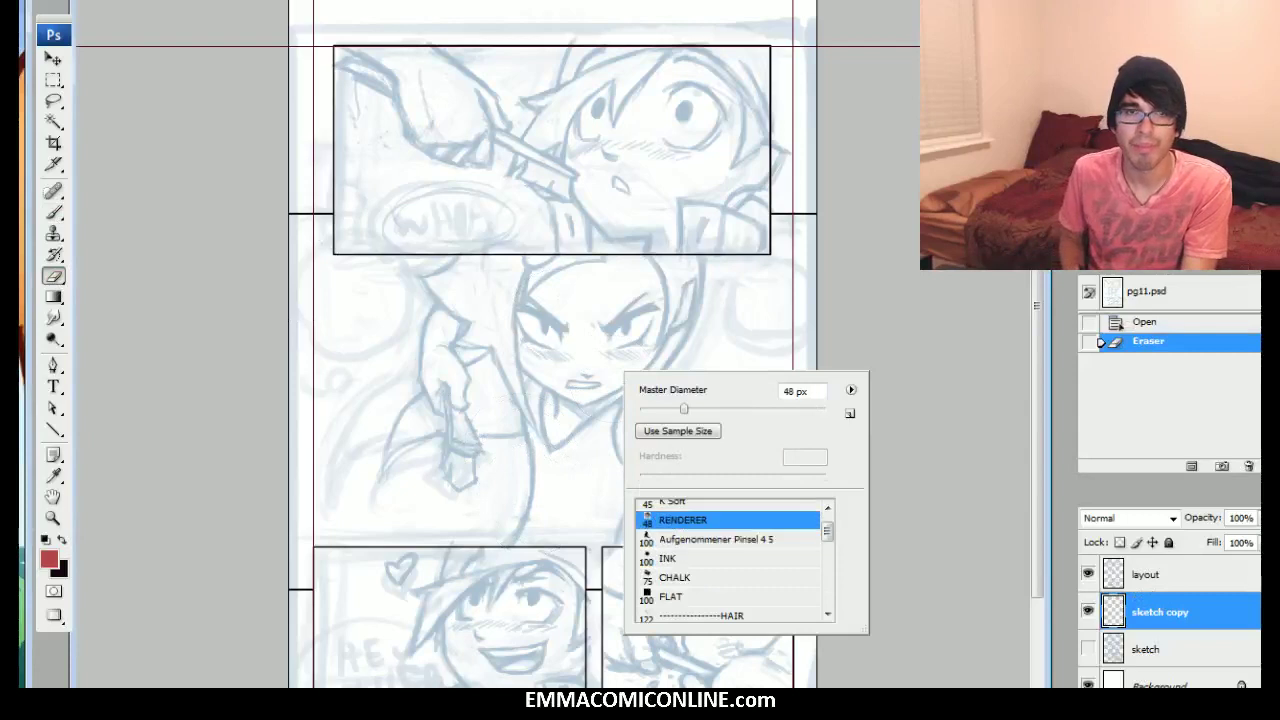
pyautogui.click(54, 213)
pyautogui.rightClick(619, 404)
pyautogui.click(656, 551)
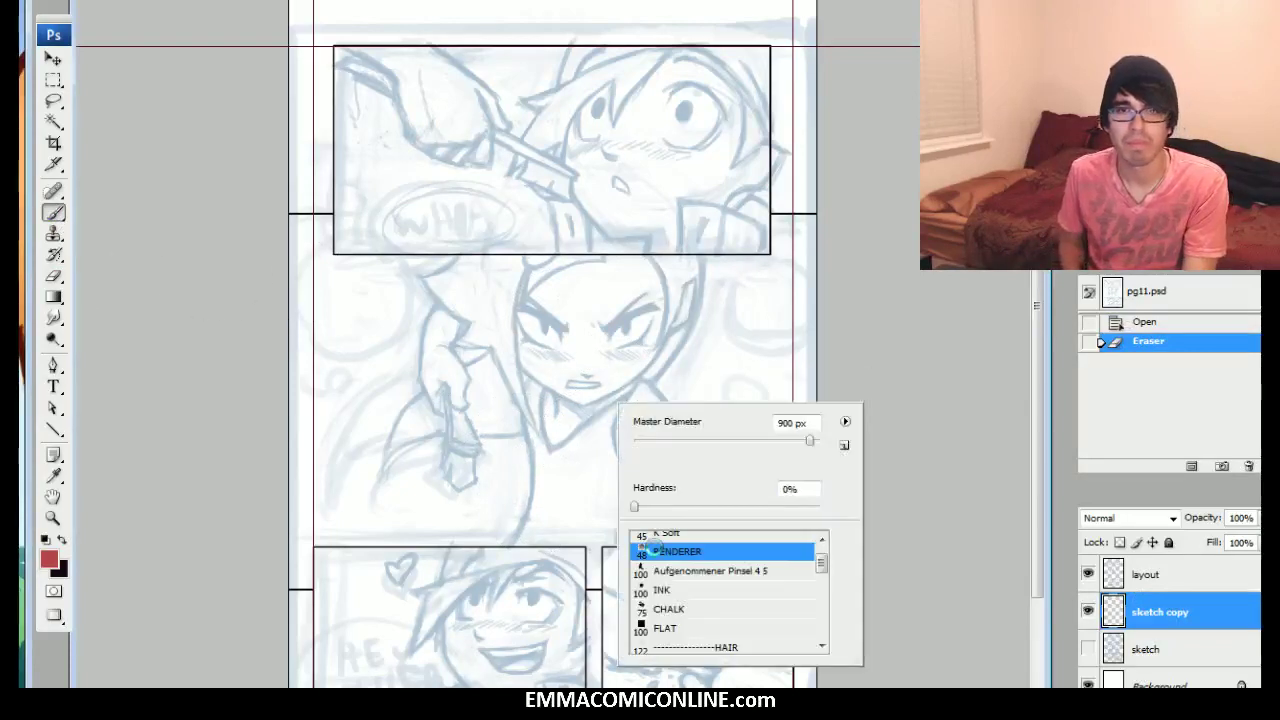
# Erase the speech-bubble lettering in the top panel and the rough lines around the middle panel's hand and torso on sketch copy
pyautogui.click(474, 314)
pyautogui.moveTo(512, 283)
pyautogui.mouseDown()
pyautogui.moveTo(517, 268)
pyautogui.moveTo(480, 220)
pyautogui.moveTo(425, 205)
pyautogui.mouseUp()
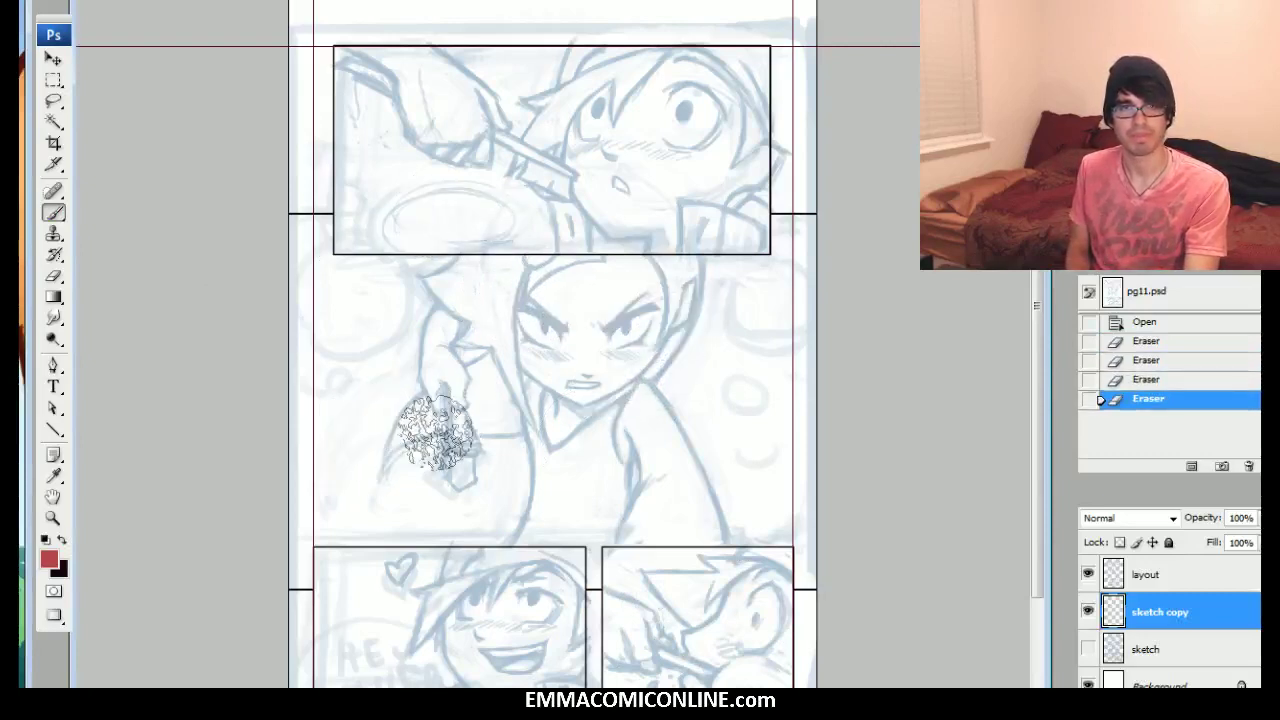
pyautogui.moveTo(437, 432); pyautogui.dragTo(529, 441)
pyautogui.moveTo(454, 461); pyautogui.dragTo(557, 461)
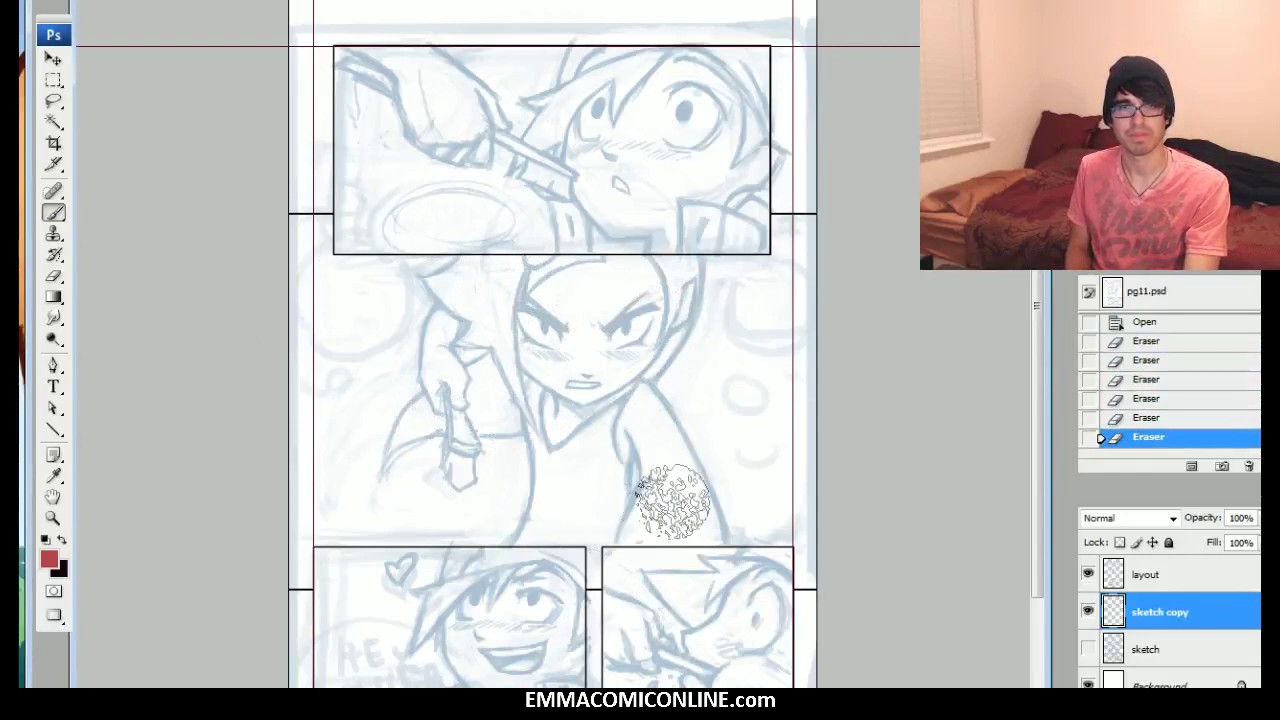
# Erase rough sketch lines around the faces, the top panel and the page margins on sketch copy, reducing the eraser size
pyautogui.moveTo(686, 294); pyautogui.dragTo(486, 286)
pyautogui.moveTo(578, 205)
pyautogui.mouseDown()
pyautogui.moveTo(623, 194)
pyautogui.moveTo(714, 209)
pyautogui.moveTo(700, 80)
pyautogui.moveTo(670, 85)
pyautogui.mouseUp()
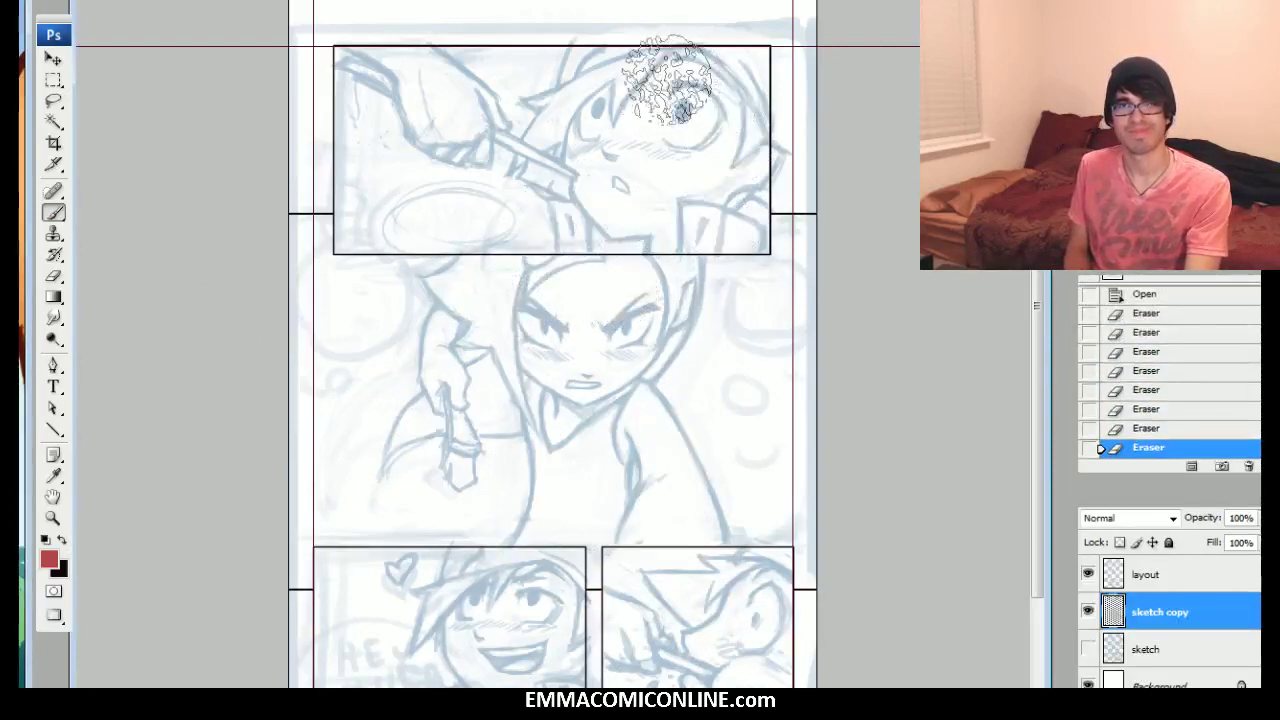
pyautogui.moveTo(414, 71)
pyautogui.mouseDown()
pyautogui.moveTo(414, 91)
pyautogui.moveTo(441, 38)
pyautogui.moveTo(300, 20)
pyautogui.moveTo(808, 26)
pyautogui.moveTo(808, 160)
pyautogui.mouseUp()
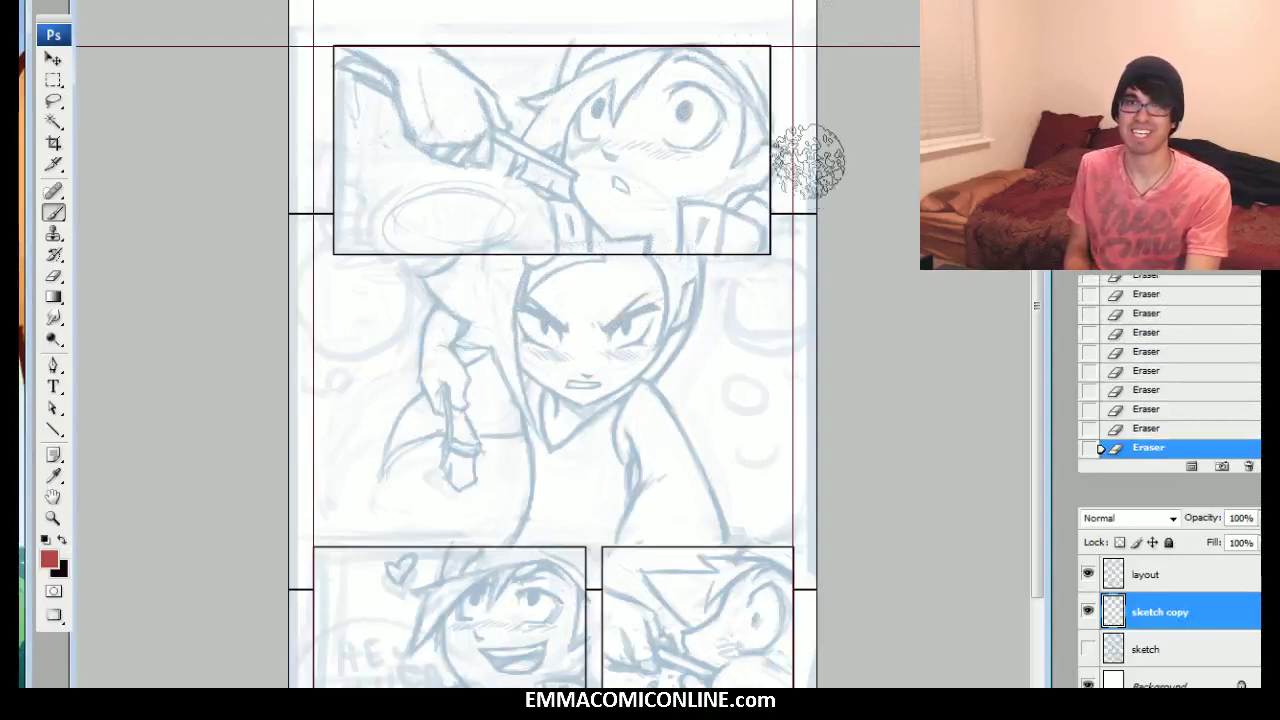
pyautogui.press('[')
pyautogui.press('[')
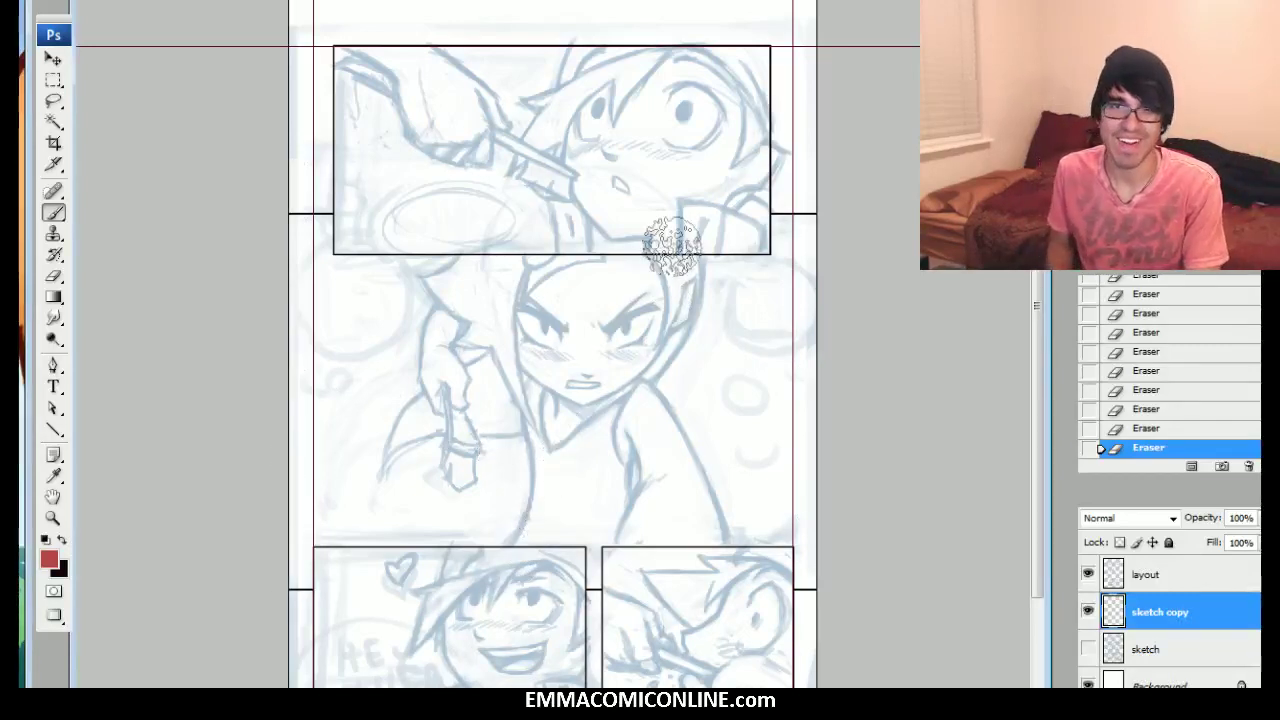
pyautogui.scroll(-2, 672, 245)
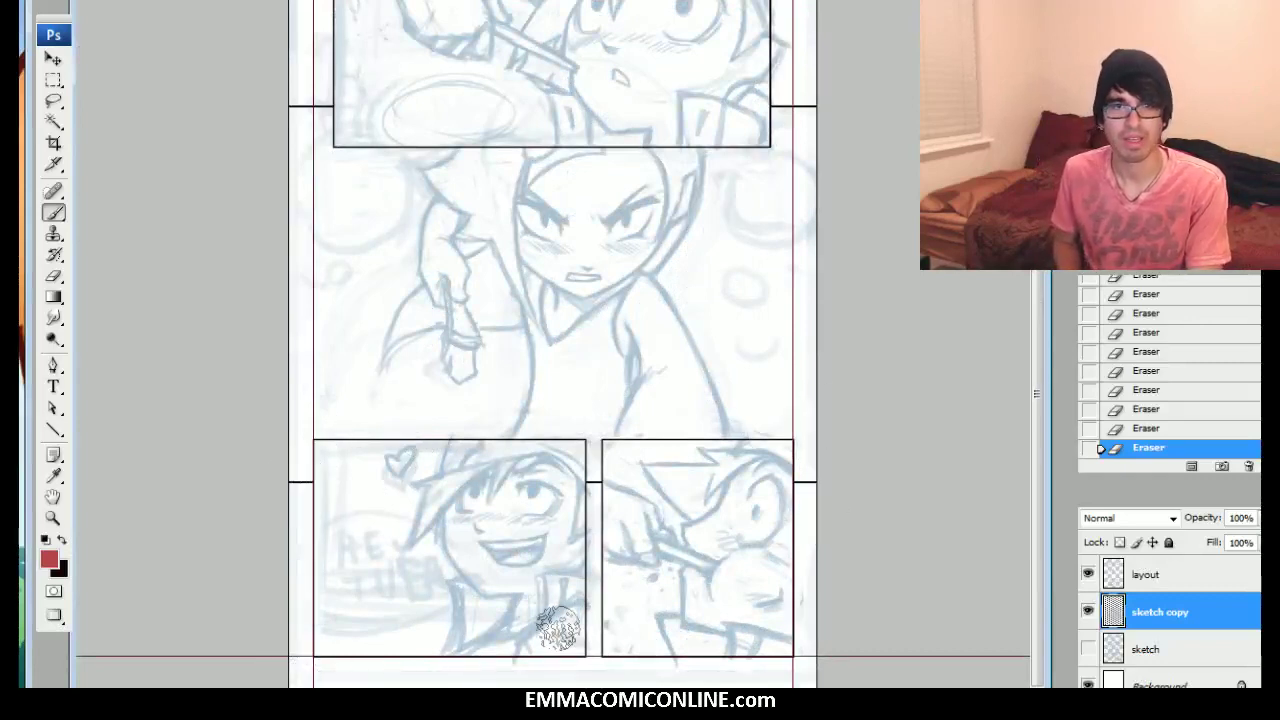
pyautogui.scroll(2, 757, 323)
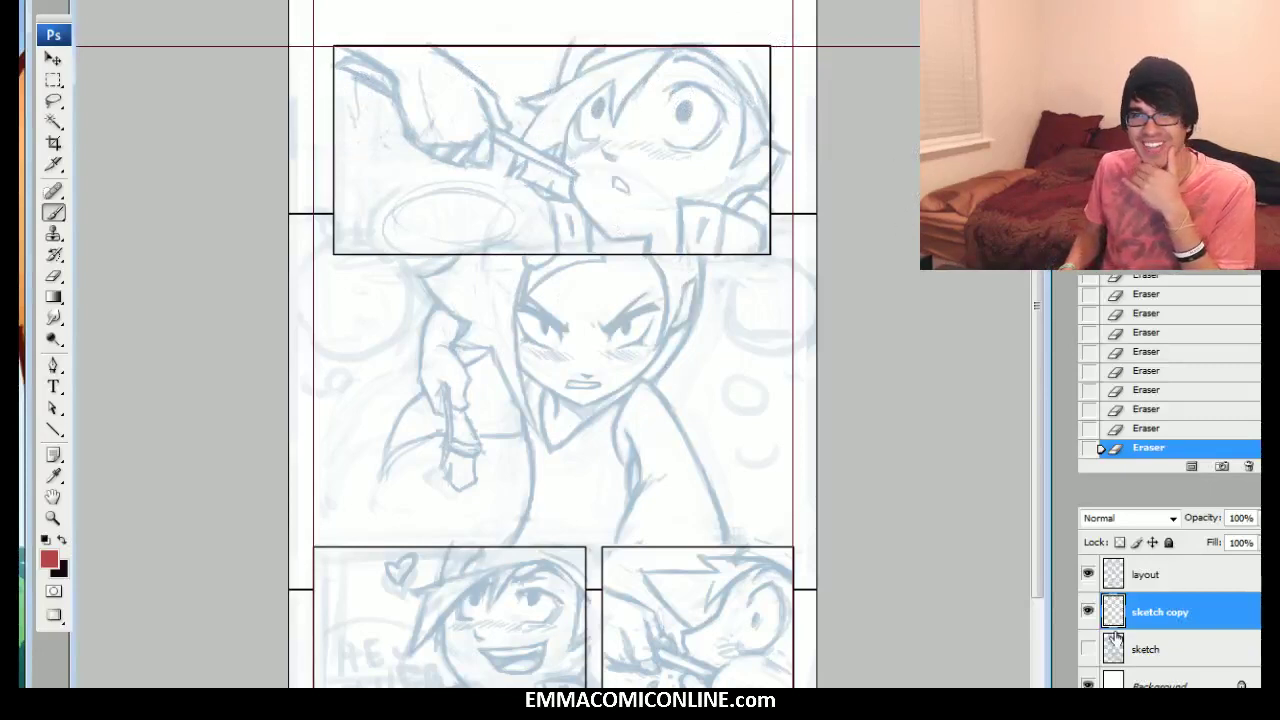
# Create a new layer named lines above the layout layer
pyautogui.click(1145, 576)
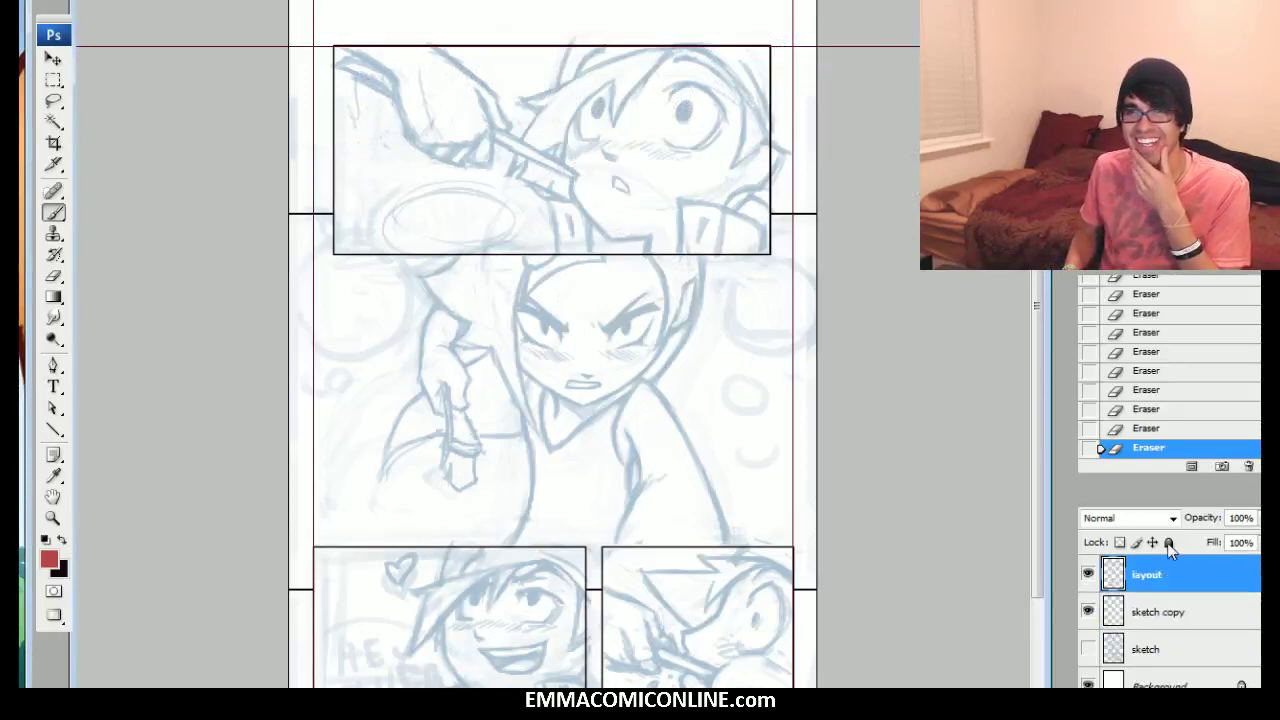
pyautogui.hotkey('ctrl', 'shift', 'n')
pyautogui.press('BackSpace')
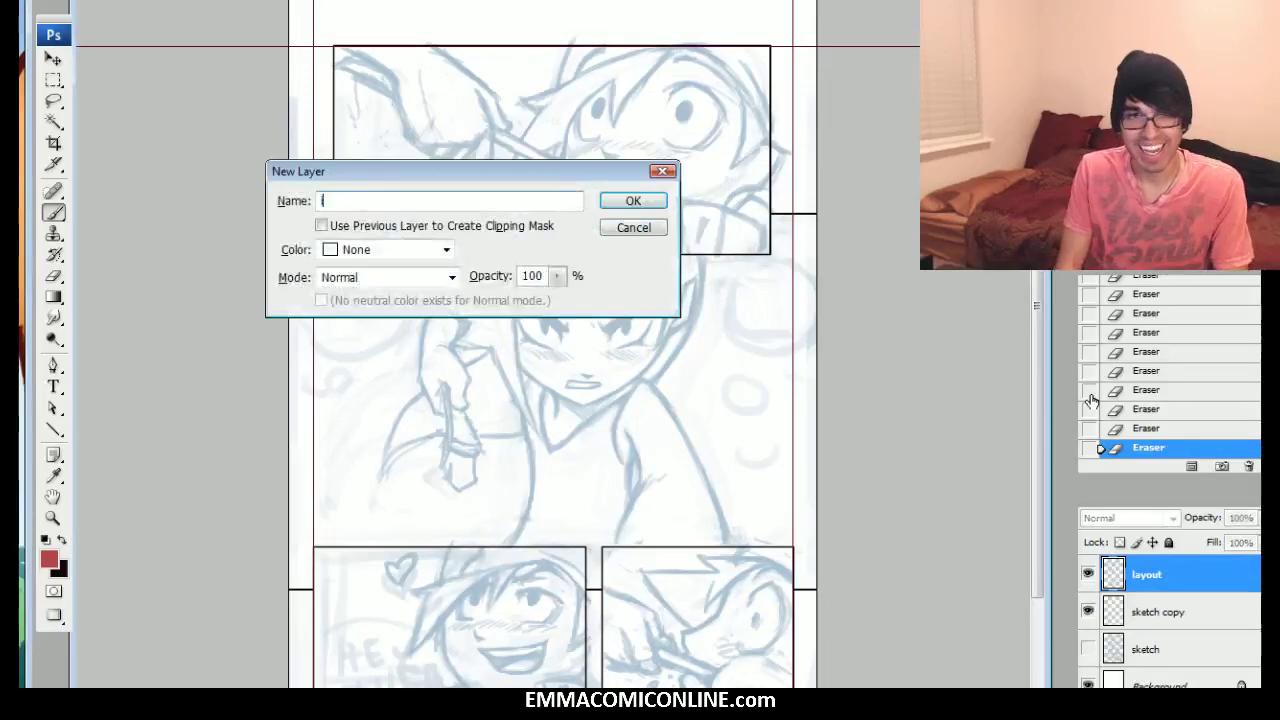
pyautogui.press('Return')
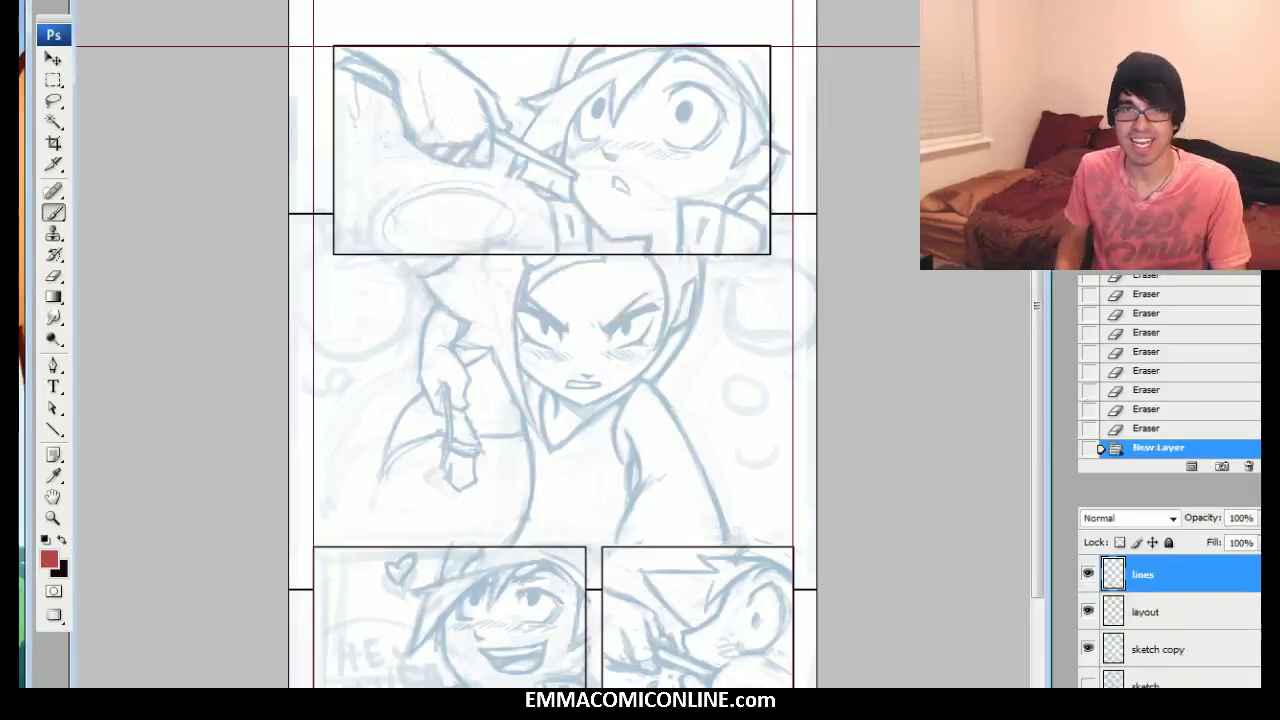
# Swap the foreground and background colors and set a near-black foreground color for inking
pyautogui.click(61, 540)
pyautogui.click(48, 557)
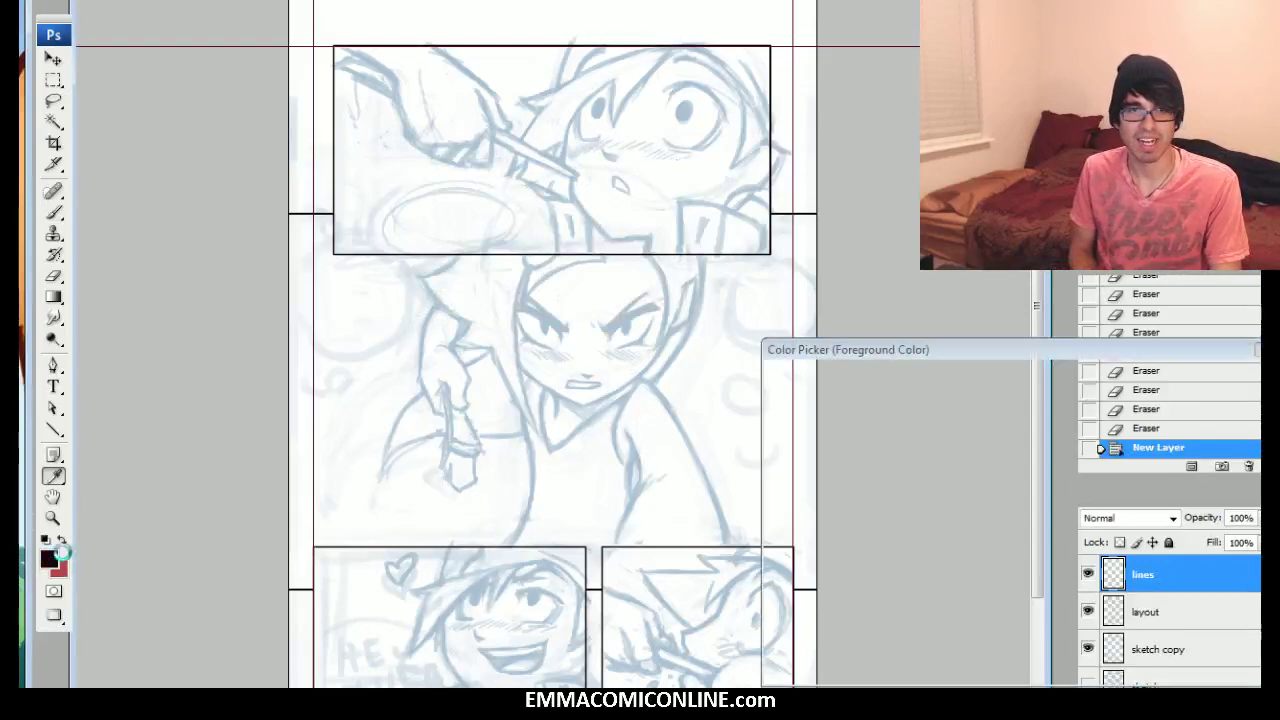
pyautogui.click(1182, 384)
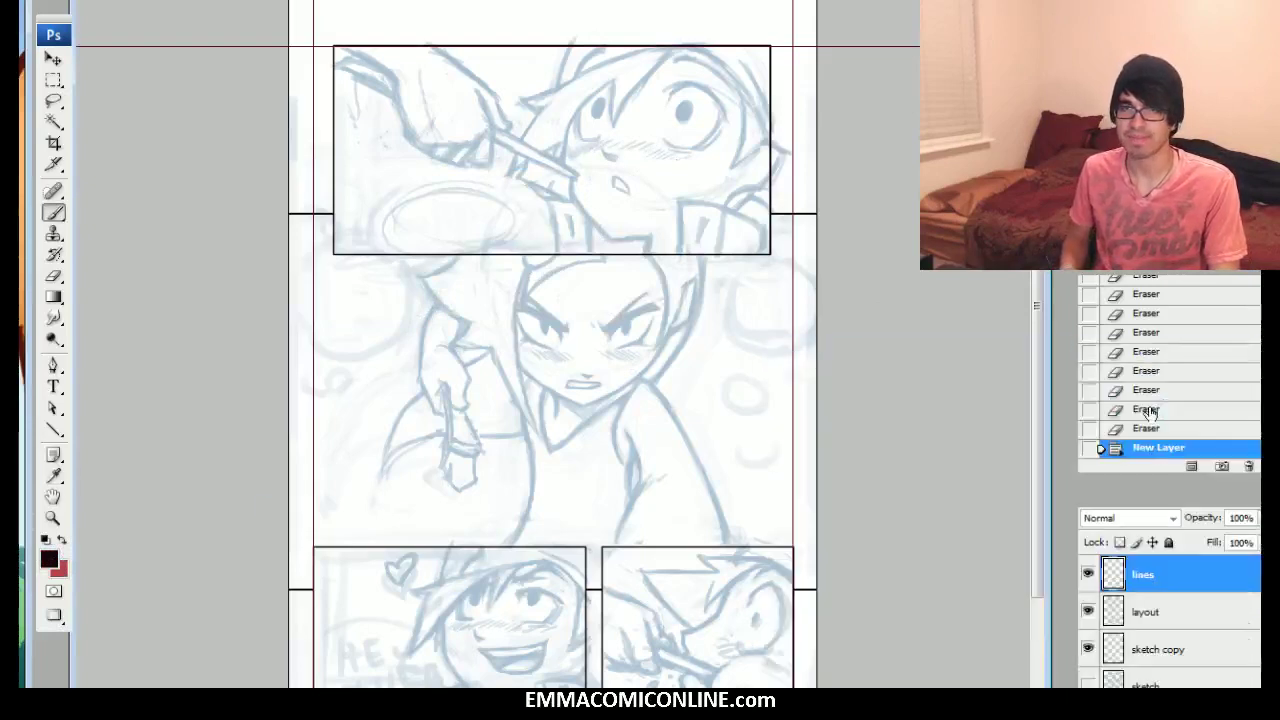
# Choose the 100 px Aufgenommener Pinsel 4 5 brush preset for inking the top panel
pyautogui.hotkey('ctrl', '+')
pyautogui.hotkey('ctrl', '+')
pyautogui.moveTo(553, 300); pyautogui.dragTo(504, 583)
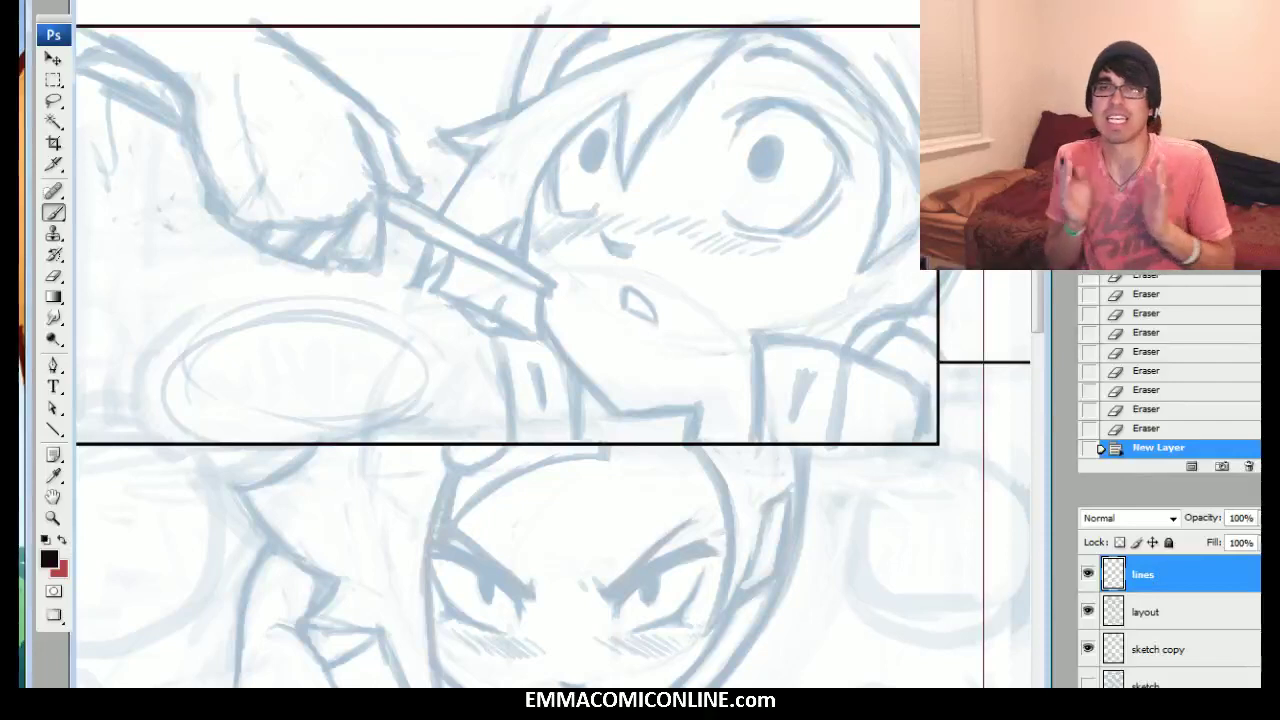
pyautogui.rightClick(614, 311)
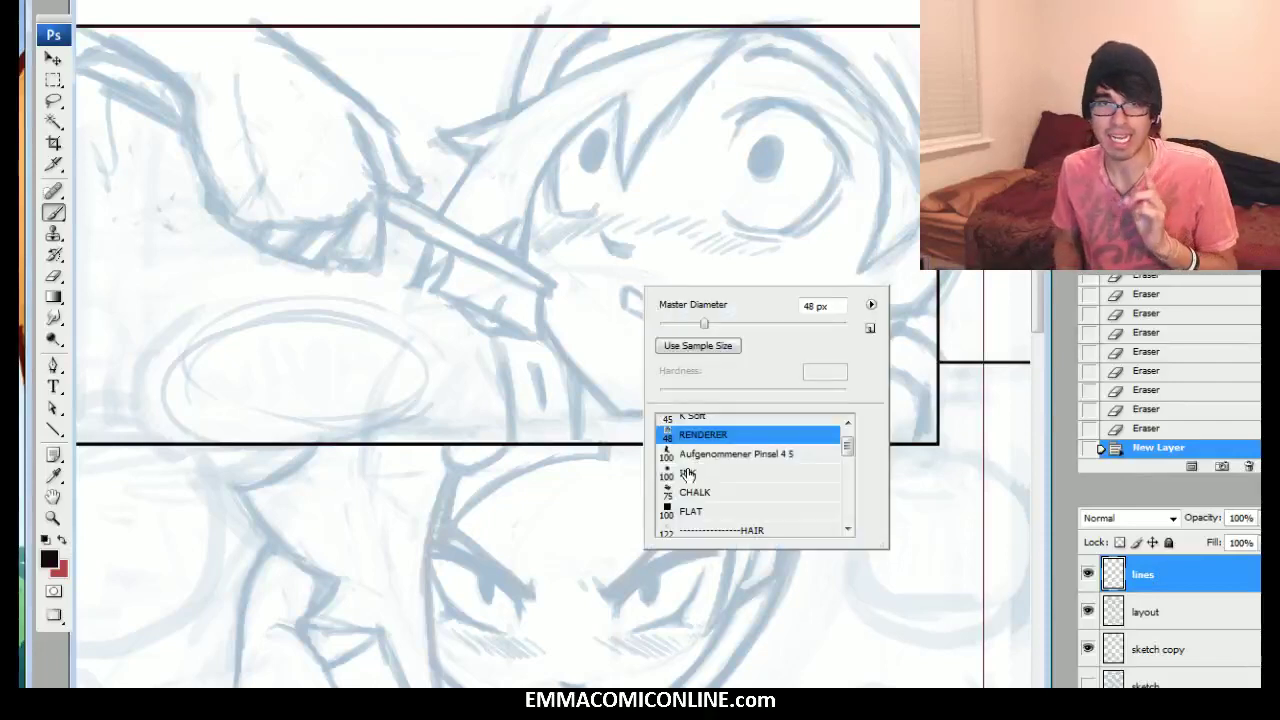
pyautogui.click(697, 491)
pyautogui.click(712, 450)
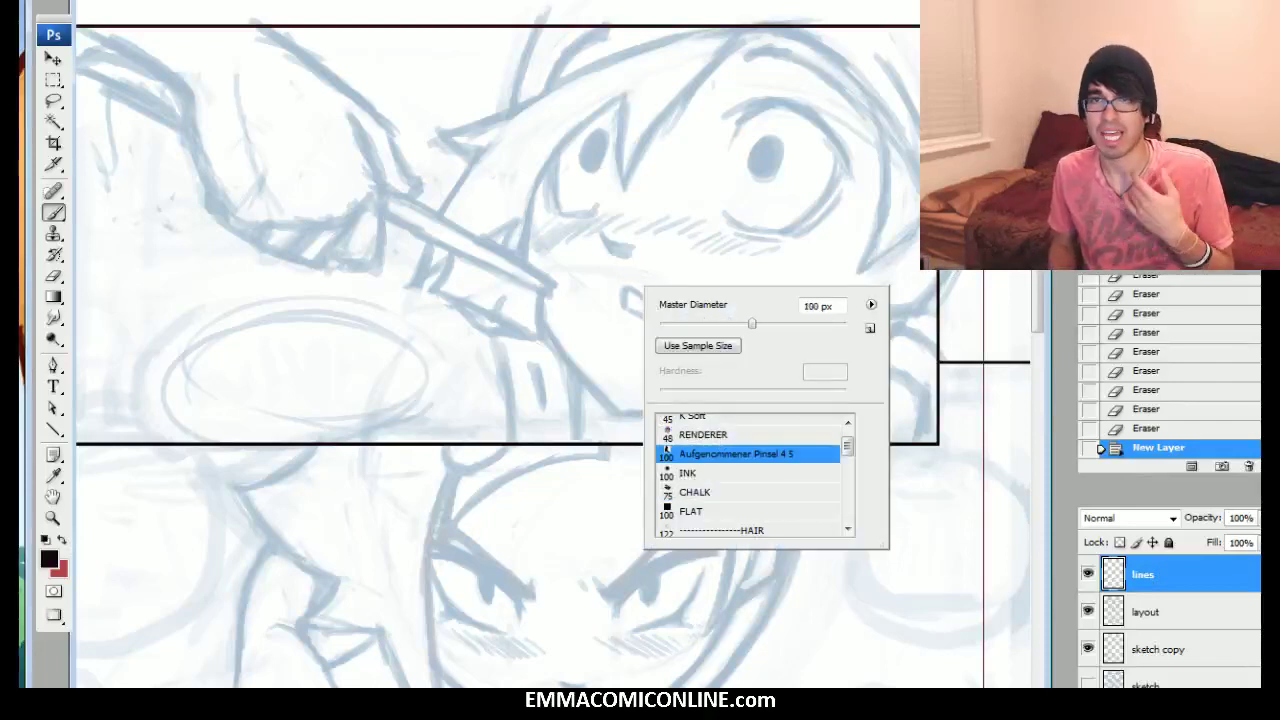
pyautogui.press('Return')
# Ink a tapering line along the hand's front finger in the top panel, following the sketch
pyautogui.moveTo(626, 174); pyautogui.dragTo(680, 228)
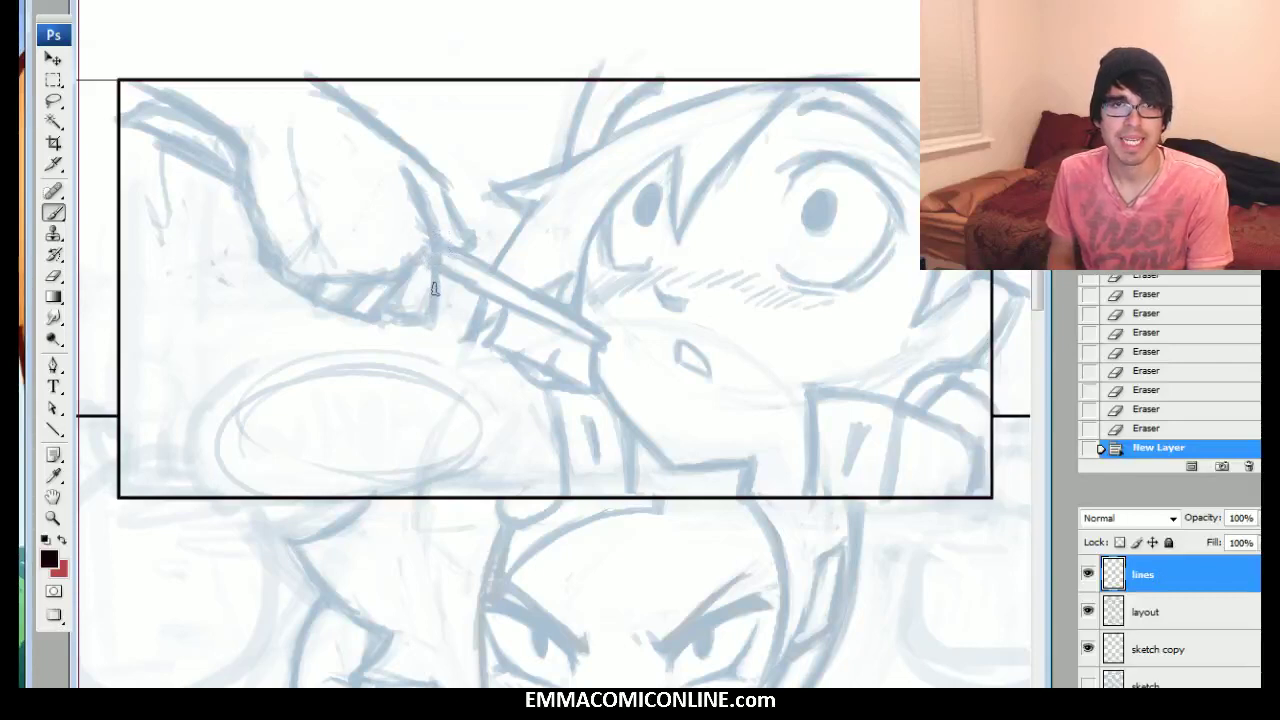
pyautogui.moveTo(436, 295)
pyautogui.mouseDown()
pyautogui.moveTo(434, 255)
pyautogui.moveTo(438, 314)
pyautogui.mouseUp()
pyautogui.moveTo(432, 222)
pyautogui.mouseDown()
pyautogui.moveTo(433, 268)
pyautogui.moveTo(424, 200)
pyautogui.mouseUp()
pyautogui.moveTo(436, 250); pyautogui.dragTo(418, 180)
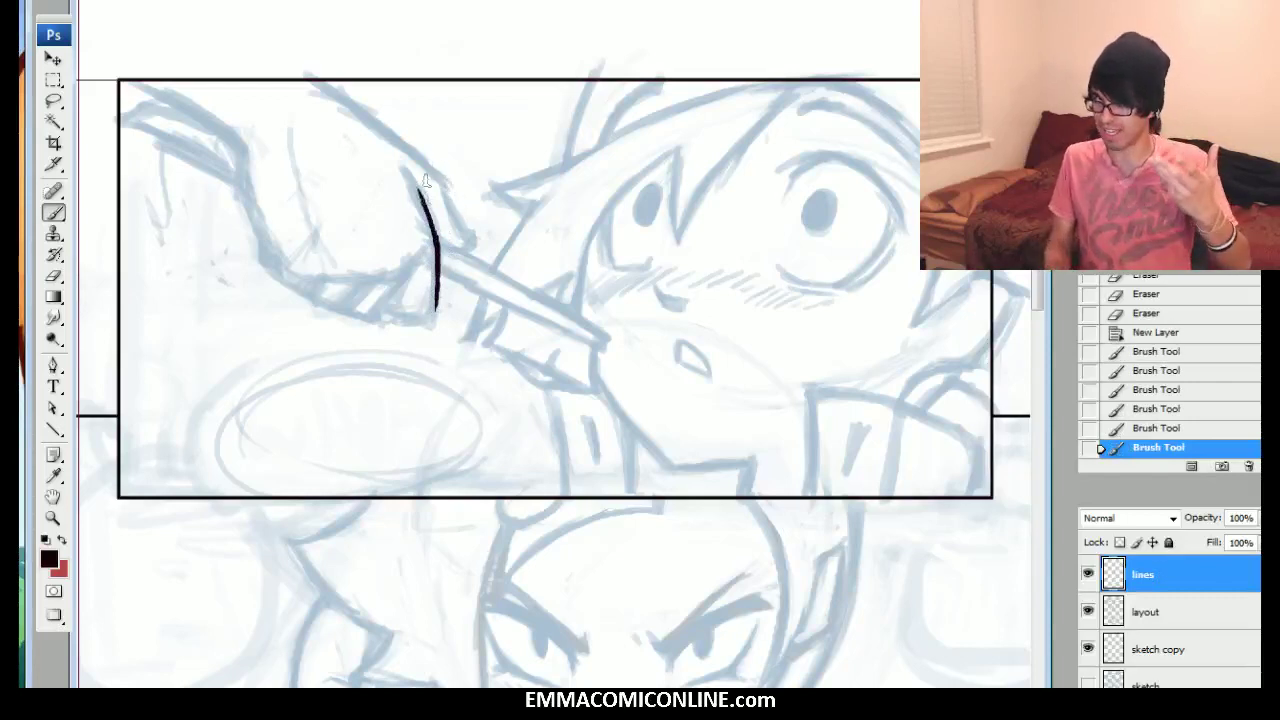
pyautogui.moveTo(428, 224); pyautogui.dragTo(412, 186)
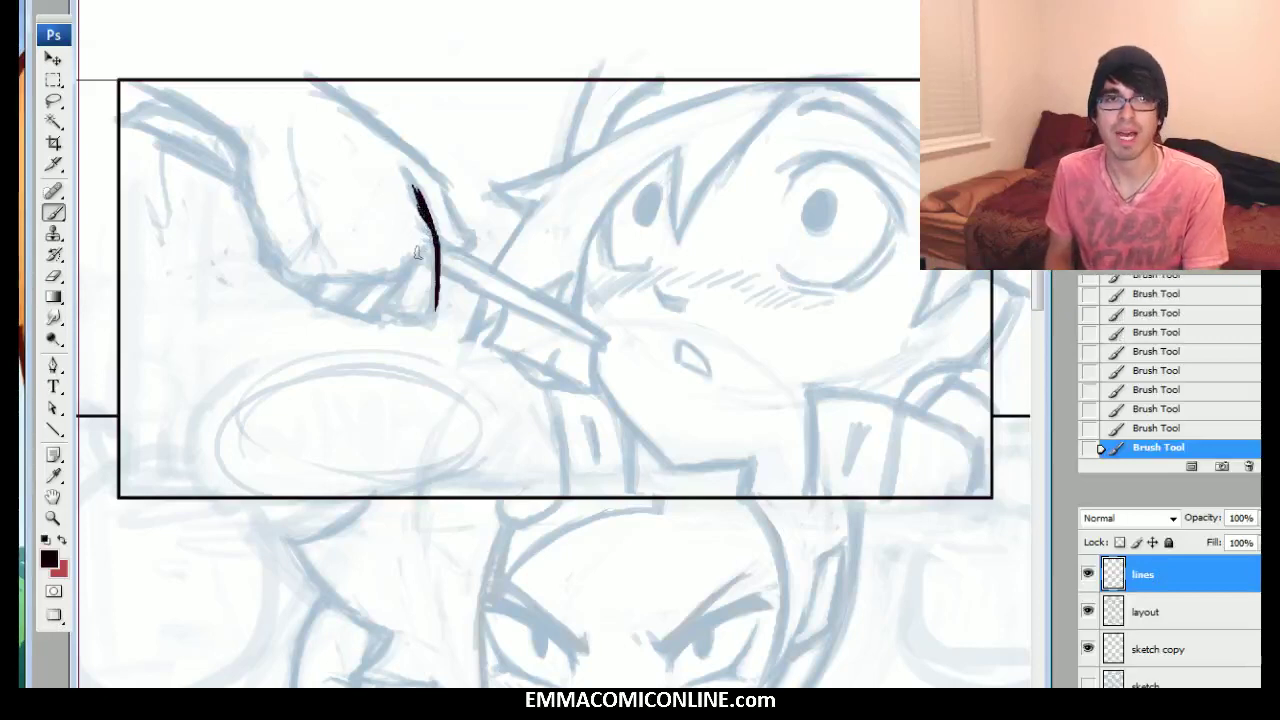
# Switch the eraser to the 100 px INK preset and erase the upper part of the inked finger line
pyautogui.press('e')
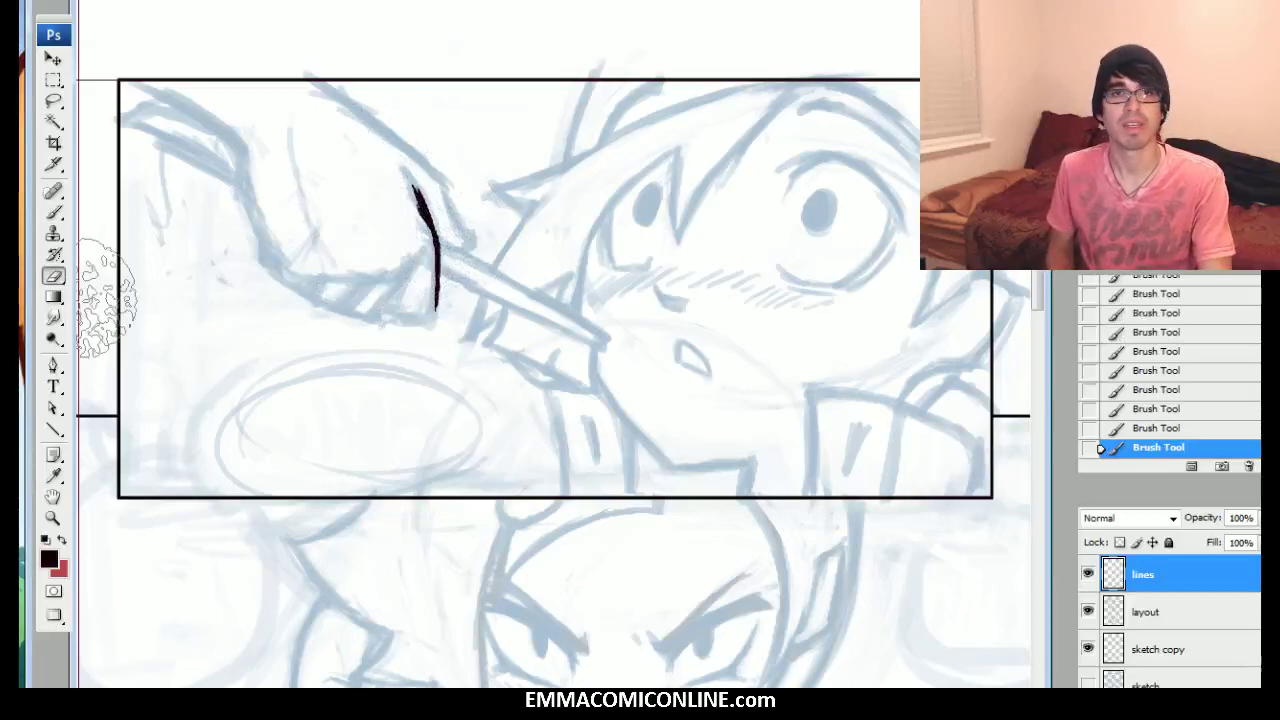
pyautogui.rightClick(555, 290)
pyautogui.click(640, 488)
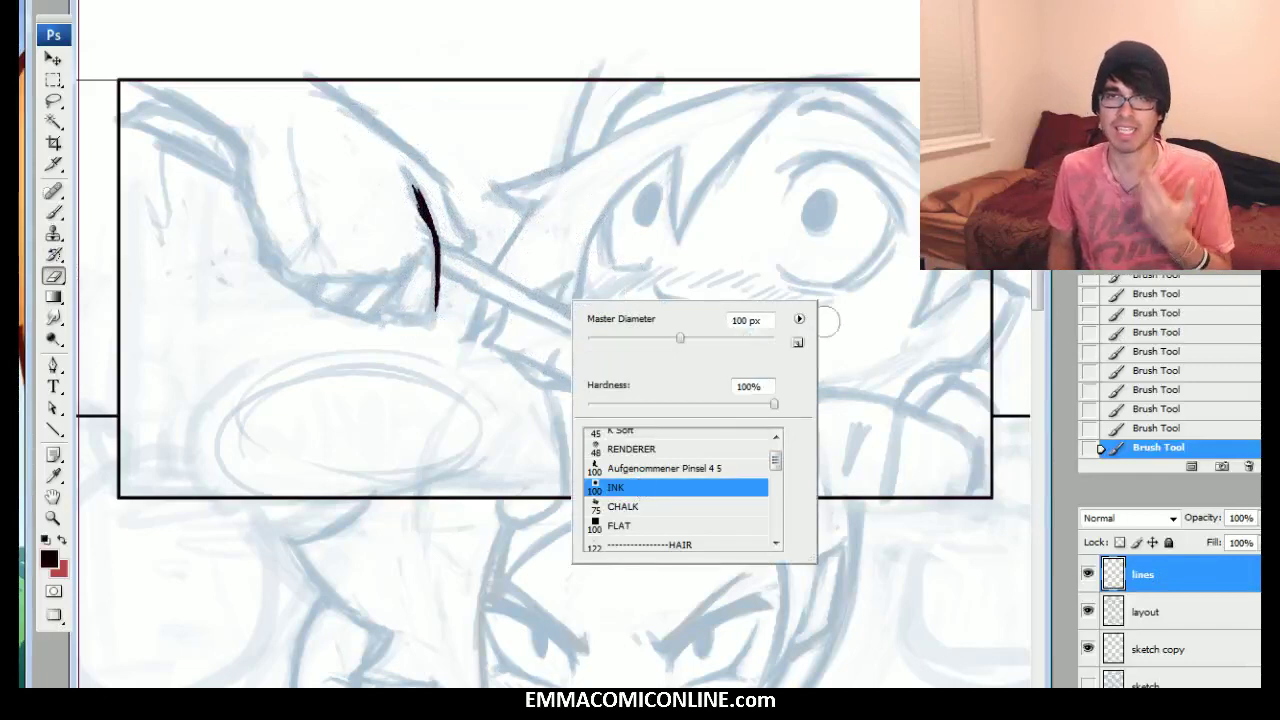
pyautogui.press('Return')
pyautogui.moveTo(380, 197)
pyautogui.mouseDown()
pyautogui.moveTo(409, 189)
pyautogui.moveTo(429, 240)
pyautogui.mouseUp()
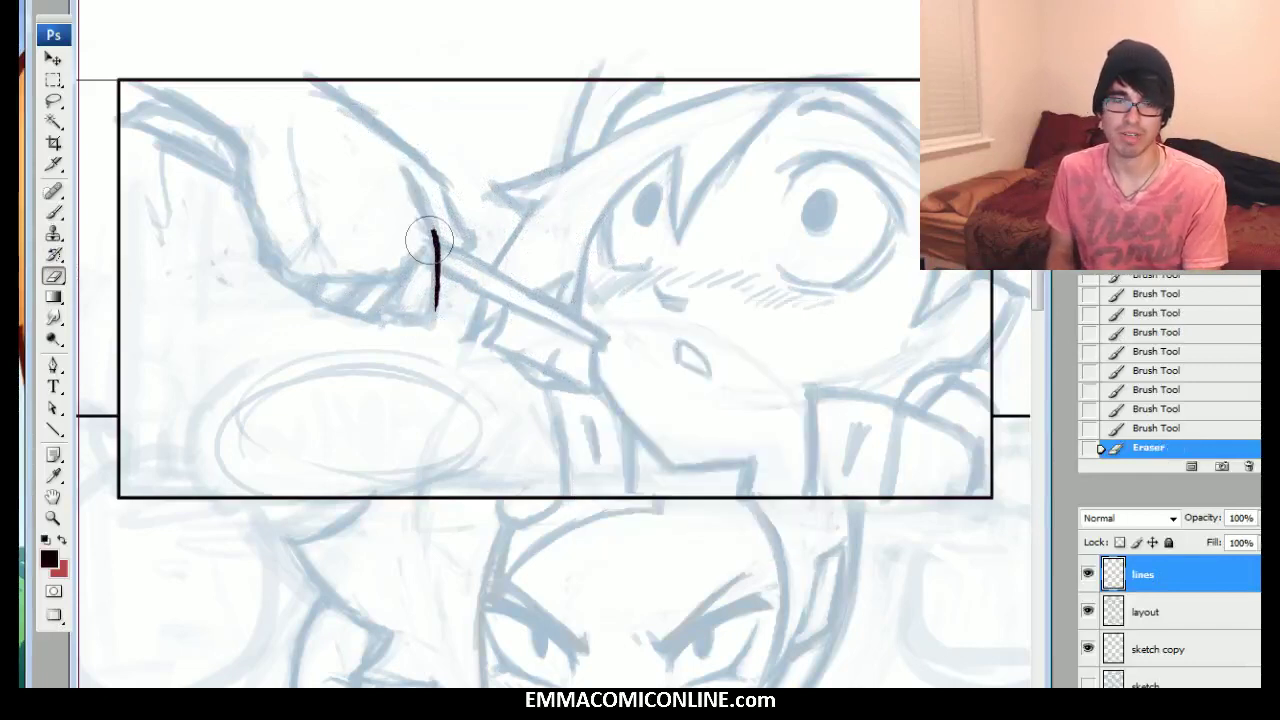
# Redraw the upper finger line with the brush and ink the lower edge of the fingertip beside it
pyautogui.click(54, 212)
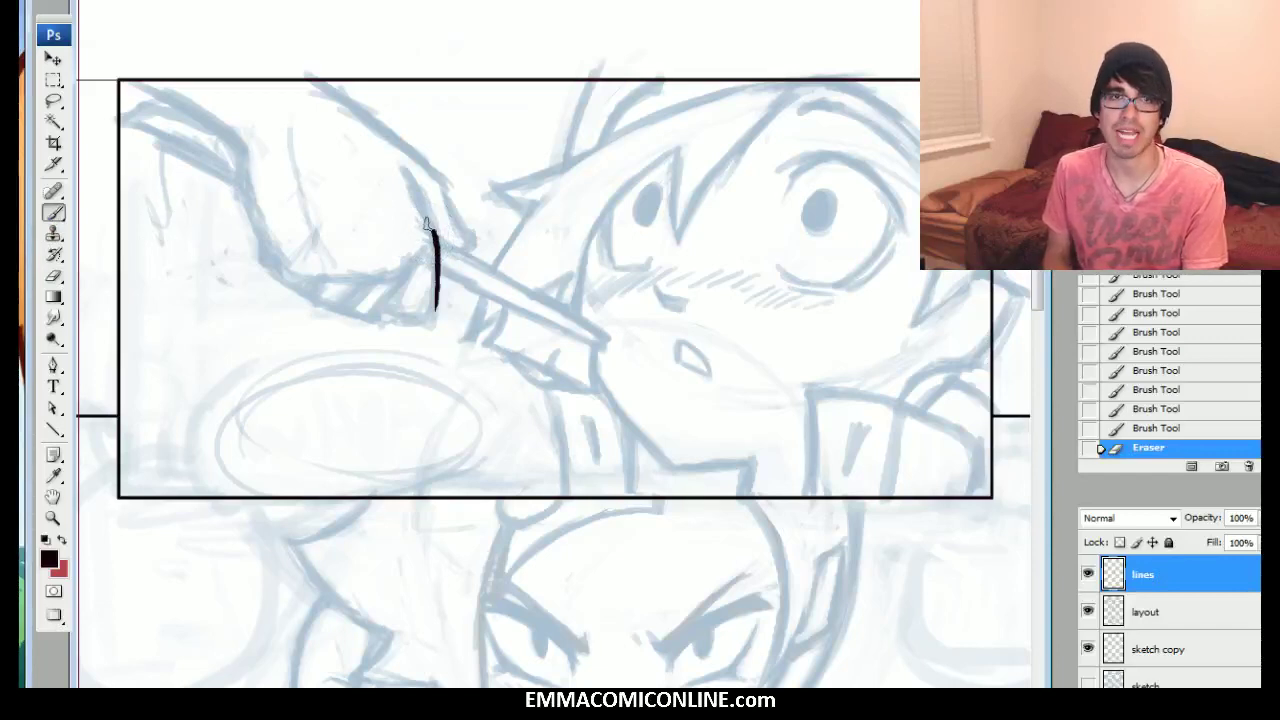
pyautogui.moveTo(434, 240); pyautogui.dragTo(428, 215)
pyautogui.moveTo(434, 240); pyautogui.dragTo(418, 197)
pyautogui.moveTo(431, 226)
pyautogui.mouseDown()
pyautogui.moveTo(404, 168)
pyautogui.moveTo(460, 250)
pyautogui.mouseUp()
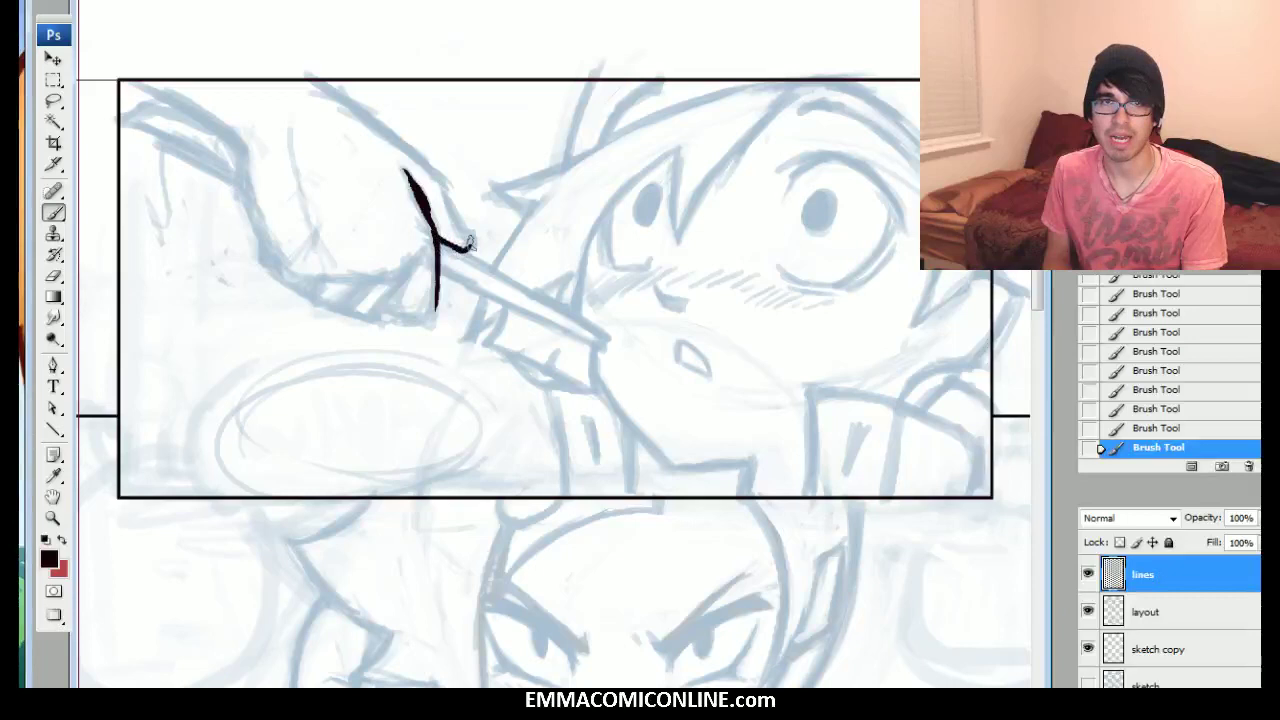
# Ink the rest of the fingertip and the upper contour of the hand up to the panel's top border
pyautogui.moveTo(470, 238); pyautogui.dragTo(441, 192)
pyautogui.moveTo(452, 218)
pyautogui.mouseDown()
pyautogui.moveTo(438, 172)
pyautogui.moveTo(314, 83)
pyautogui.mouseUp()
pyautogui.moveTo(362, 118)
pyautogui.mouseDown()
pyautogui.moveTo(311, 81)
pyautogui.moveTo(425, 160)
pyautogui.moveTo(402, 144)
pyautogui.mouseUp()
pyautogui.moveTo(444, 184); pyautogui.dragTo(394, 142)
pyautogui.moveTo(400, 146)
pyautogui.mouseDown()
pyautogui.moveTo(364, 121)
pyautogui.moveTo(405, 148)
pyautogui.moveTo(324, 88)
pyautogui.mouseUp()
pyautogui.moveTo(372, 128)
pyautogui.mouseDown()
pyautogui.moveTo(302, 70)
pyautogui.moveTo(316, 84)
pyautogui.mouseUp()
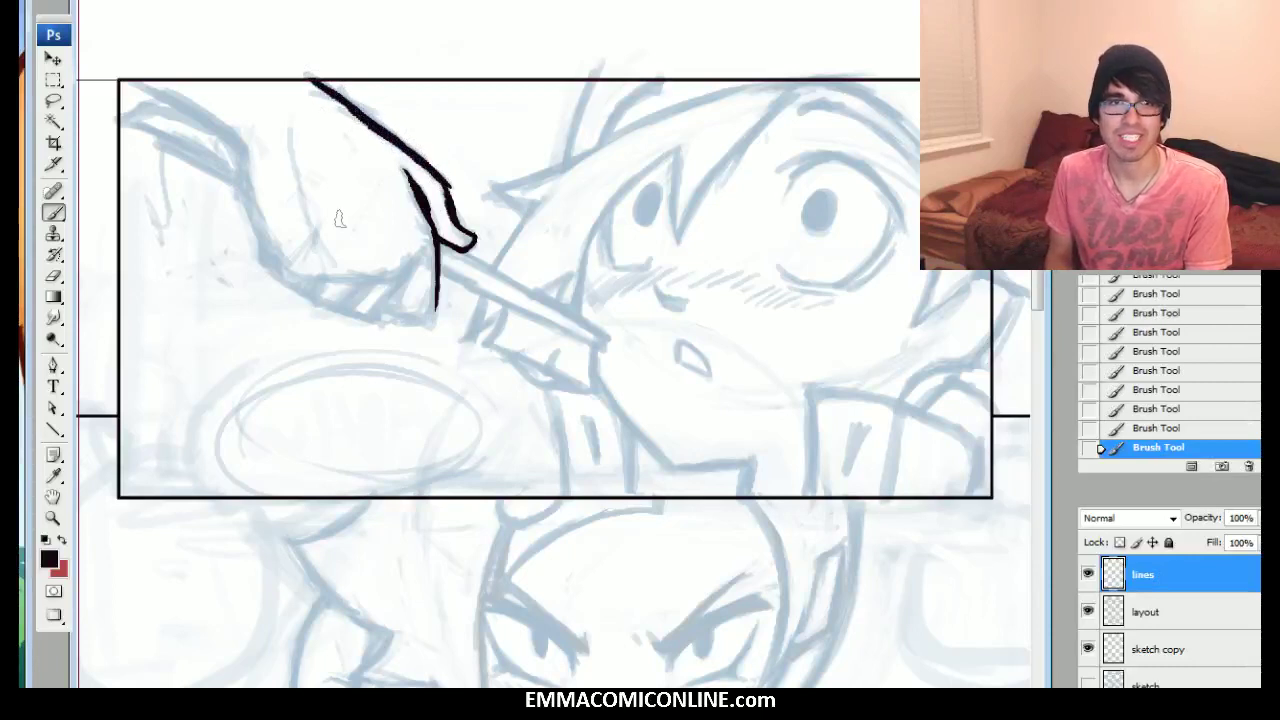
# Ink the curled fingers, the underside of the hand and the lower contour of the arm to the panel border
pyautogui.moveTo(307, 272)
pyautogui.mouseDown()
pyautogui.moveTo(391, 280)
pyautogui.moveTo(427, 251)
pyautogui.mouseUp()
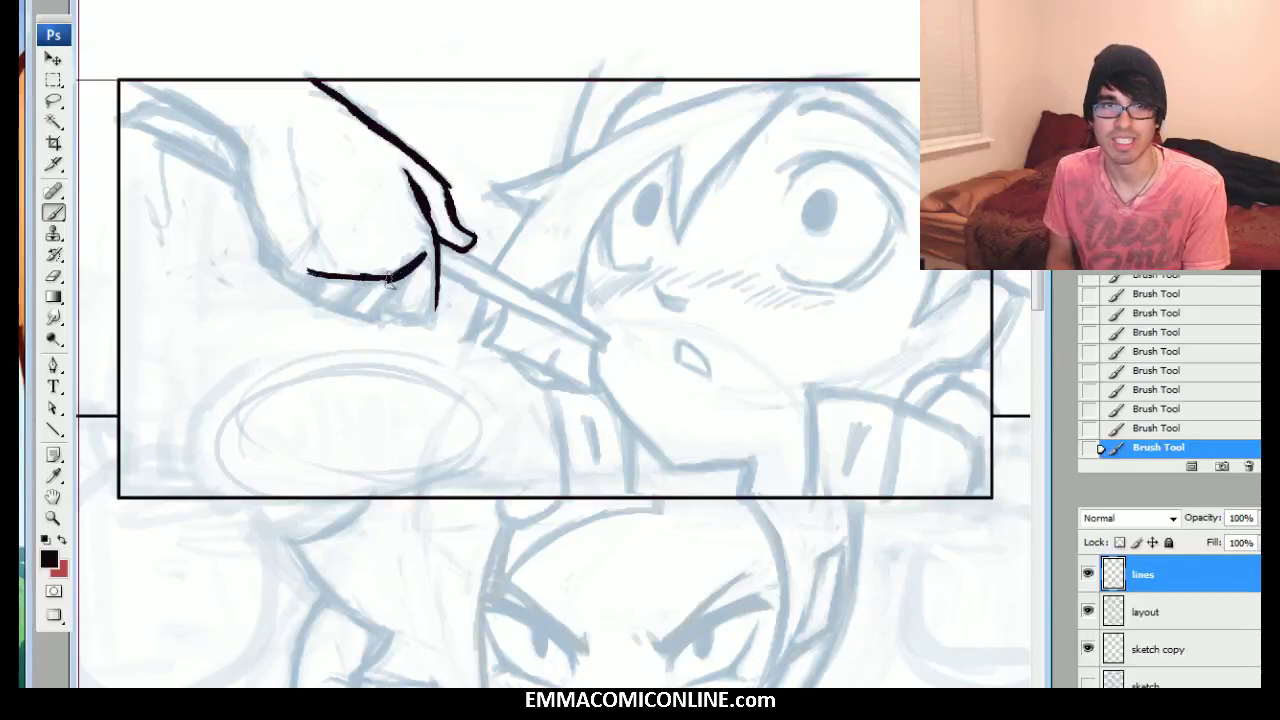
pyautogui.moveTo(376, 319); pyautogui.dragTo(403, 275)
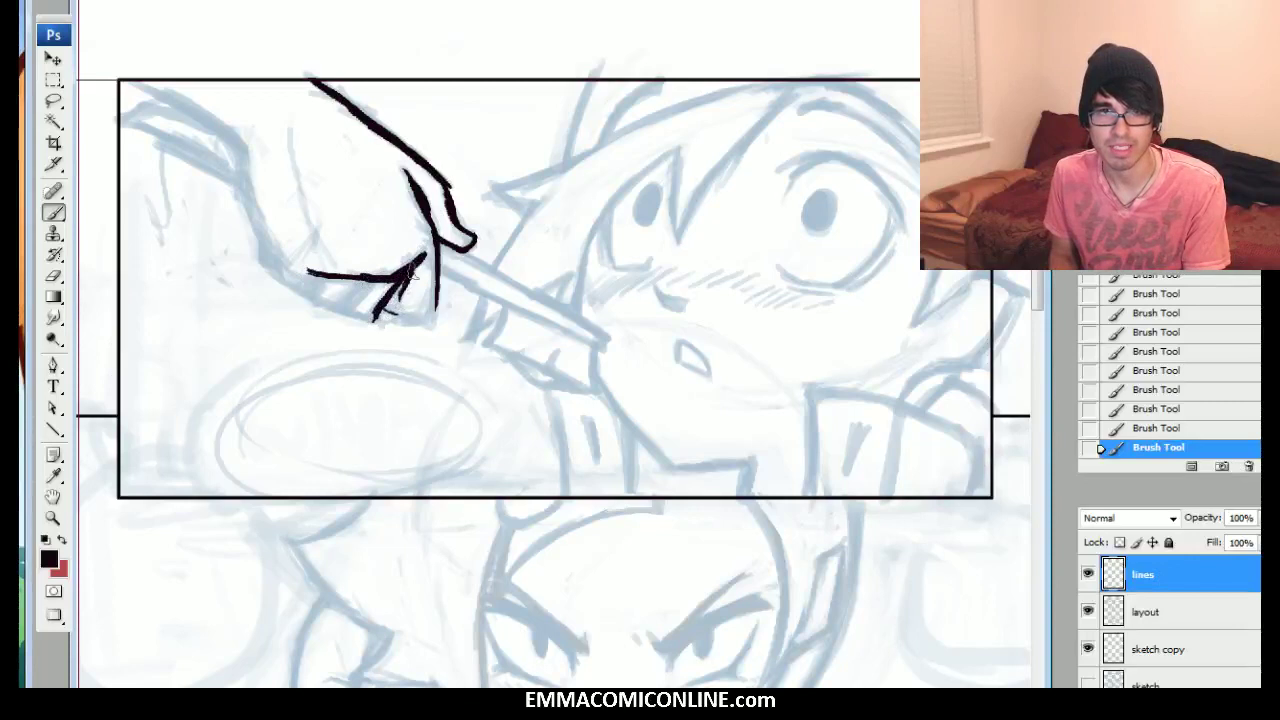
pyautogui.moveTo(378, 318)
pyautogui.mouseDown()
pyautogui.moveTo(434, 300)
pyautogui.moveTo(405, 316)
pyautogui.moveTo(433, 290)
pyautogui.moveTo(437, 242)
pyautogui.mouseUp()
pyautogui.moveTo(433, 300); pyautogui.dragTo(432, 230)
pyautogui.moveTo(356, 318)
pyautogui.mouseDown()
pyautogui.moveTo(365, 285)
pyautogui.moveTo(316, 302)
pyautogui.moveTo(333, 305)
pyautogui.moveTo(315, 285)
pyautogui.moveTo(289, 286)
pyautogui.moveTo(276, 264)
pyautogui.moveTo(289, 257)
pyautogui.moveTo(276, 281)
pyautogui.moveTo(238, 160)
pyautogui.mouseUp()
pyautogui.moveTo(254, 212)
pyautogui.mouseDown()
pyautogui.moveTo(226, 132)
pyautogui.moveTo(127, 80)
pyautogui.mouseUp()
pyautogui.moveTo(482, 152)
pyautogui.mouseDown()
pyautogui.moveTo(530, 284)
pyautogui.moveTo(545, 197)
pyautogui.mouseUp()
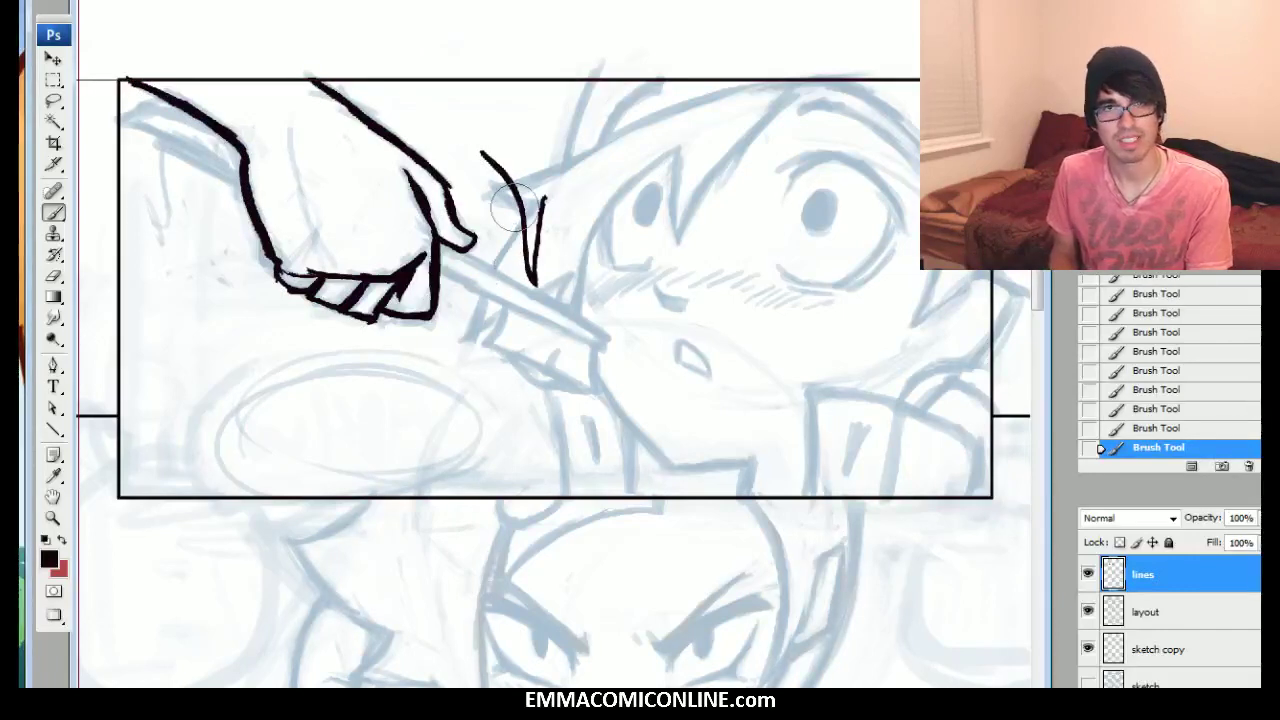
pyautogui.moveTo(491, 153)
pyautogui.mouseDown()
pyautogui.moveTo(528, 213)
pyautogui.moveTo(529, 291)
pyautogui.mouseUp()
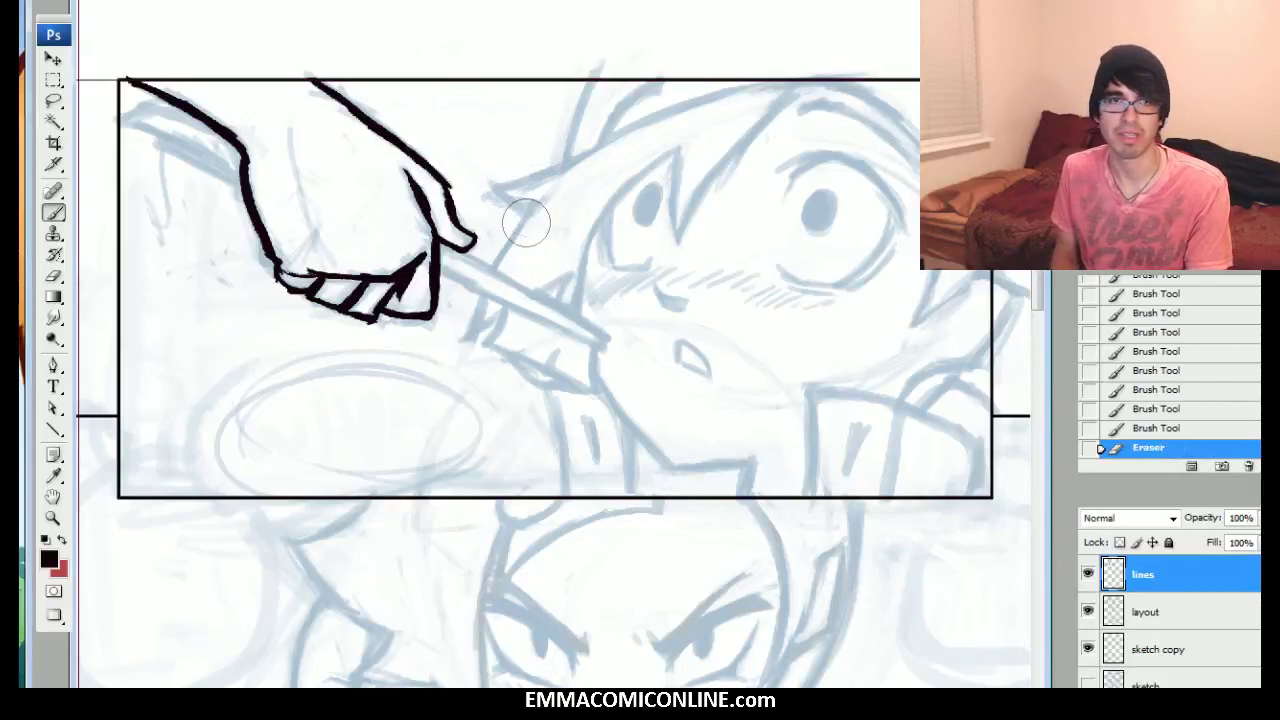
pyautogui.click(127, 72)
pyautogui.moveTo(490, 180)
pyautogui.mouseDown()
pyautogui.moveTo(565, 309)
pyautogui.moveTo(598, 300)
pyautogui.mouseUp()
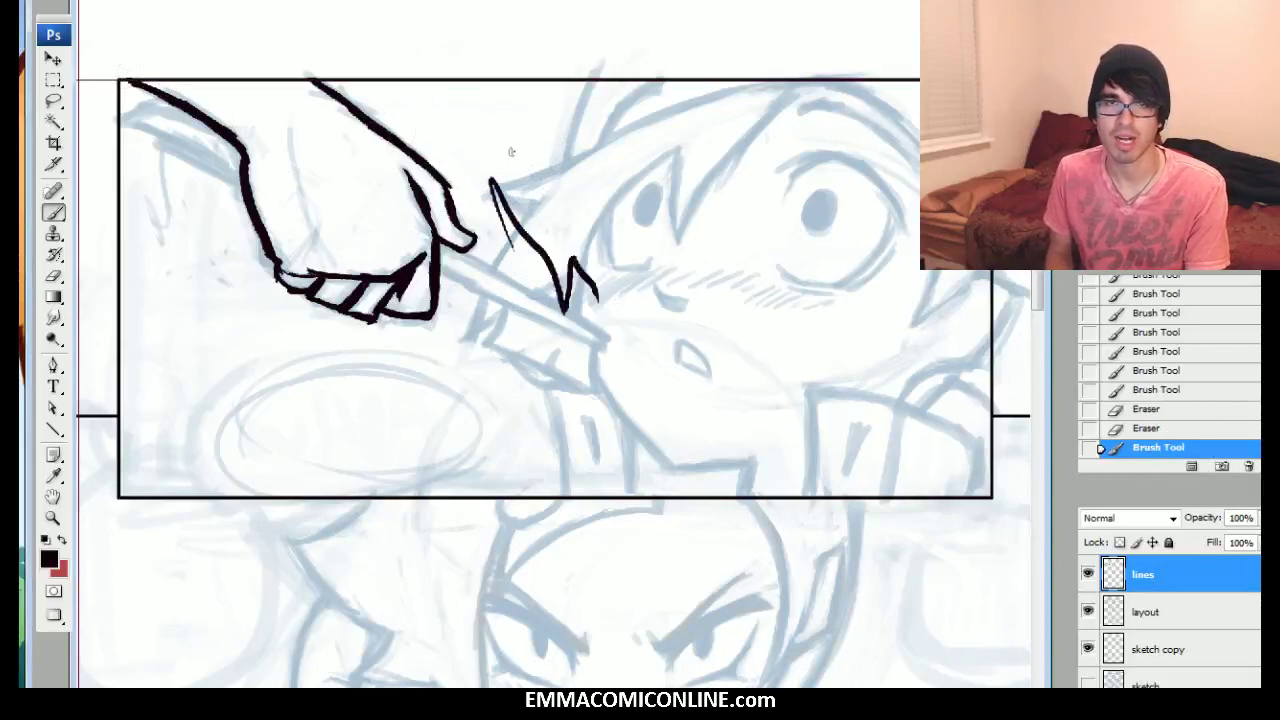
pyautogui.moveTo(511, 152); pyautogui.dragTo(642, 265)
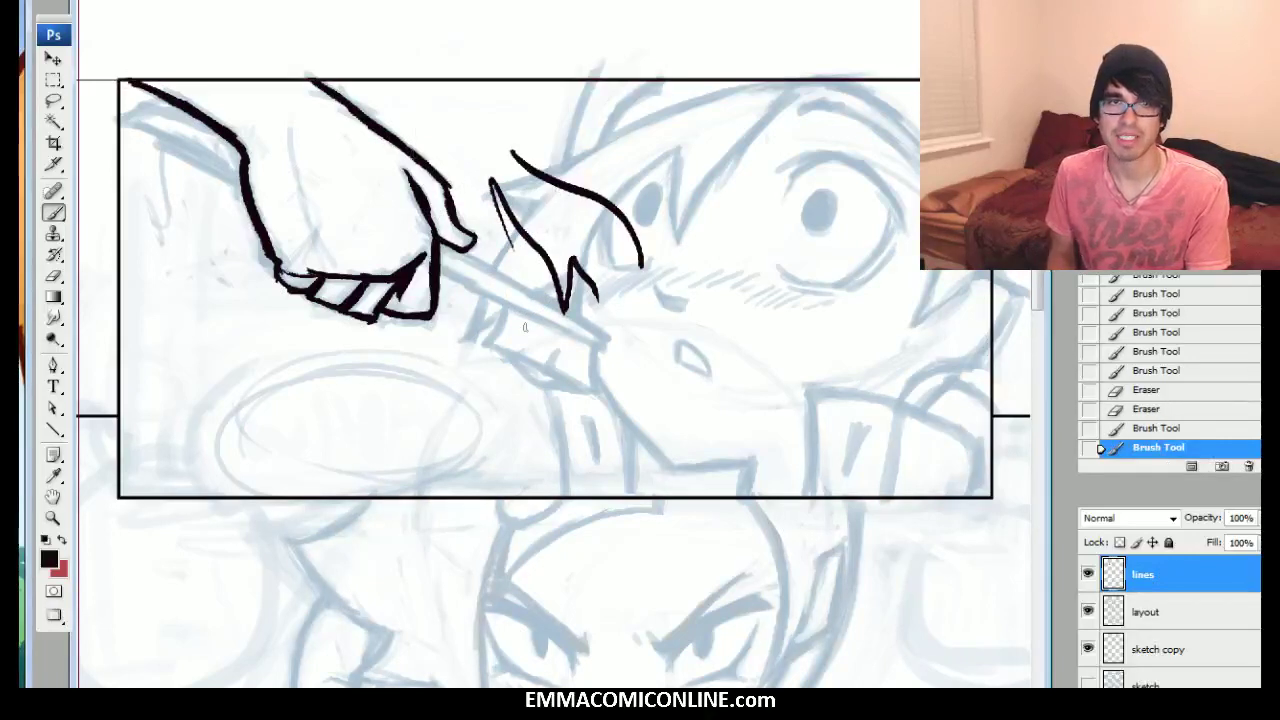
pyautogui.moveTo(480, 204)
pyautogui.mouseDown()
pyautogui.moveTo(568, 311)
pyautogui.moveTo(570, 244)
pyautogui.moveTo(624, 228)
pyautogui.moveTo(515, 163)
pyautogui.moveTo(626, 252)
pyautogui.moveTo(582, 239)
pyautogui.moveTo(570, 280)
pyautogui.mouseUp()
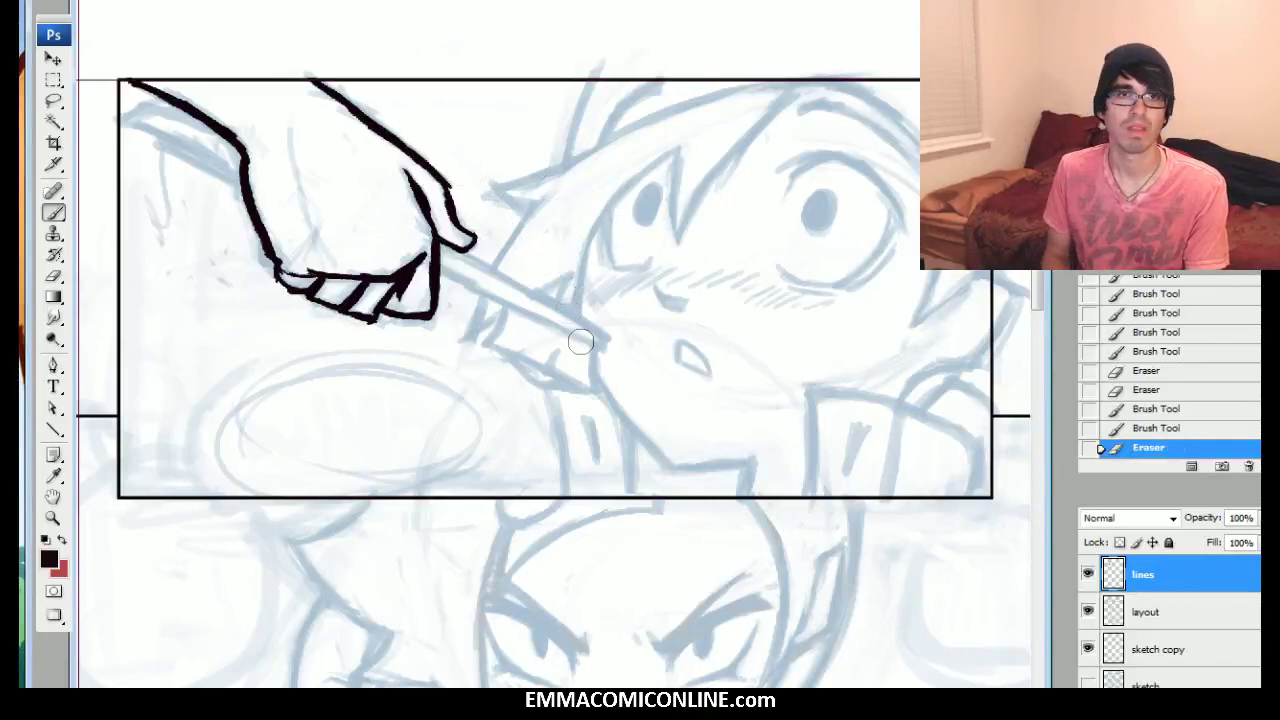
# Ink the double lines beneath the forearm and erase the excess ink at the wrist
pyautogui.moveTo(240, 184)
pyautogui.mouseDown()
pyautogui.moveTo(145, 112)
pyautogui.moveTo(232, 142)
pyautogui.moveTo(138, 104)
pyautogui.mouseUp()
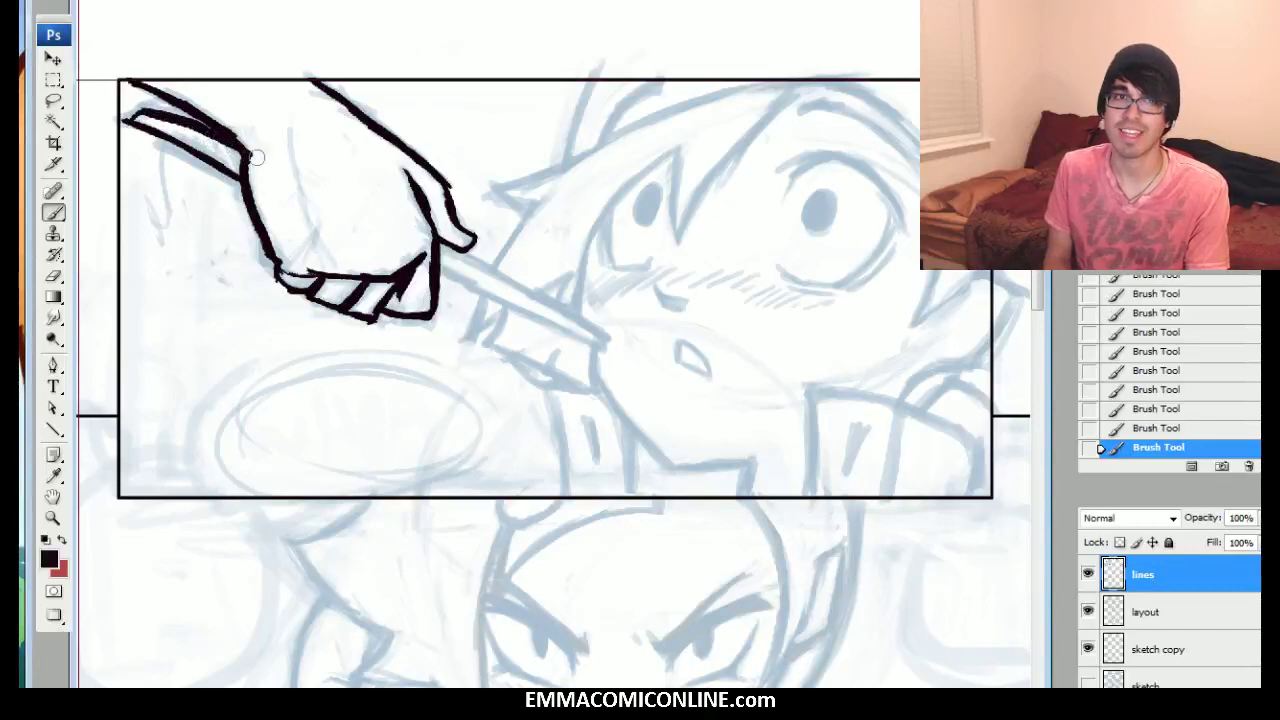
pyautogui.moveTo(255, 149); pyautogui.dragTo(237, 125)
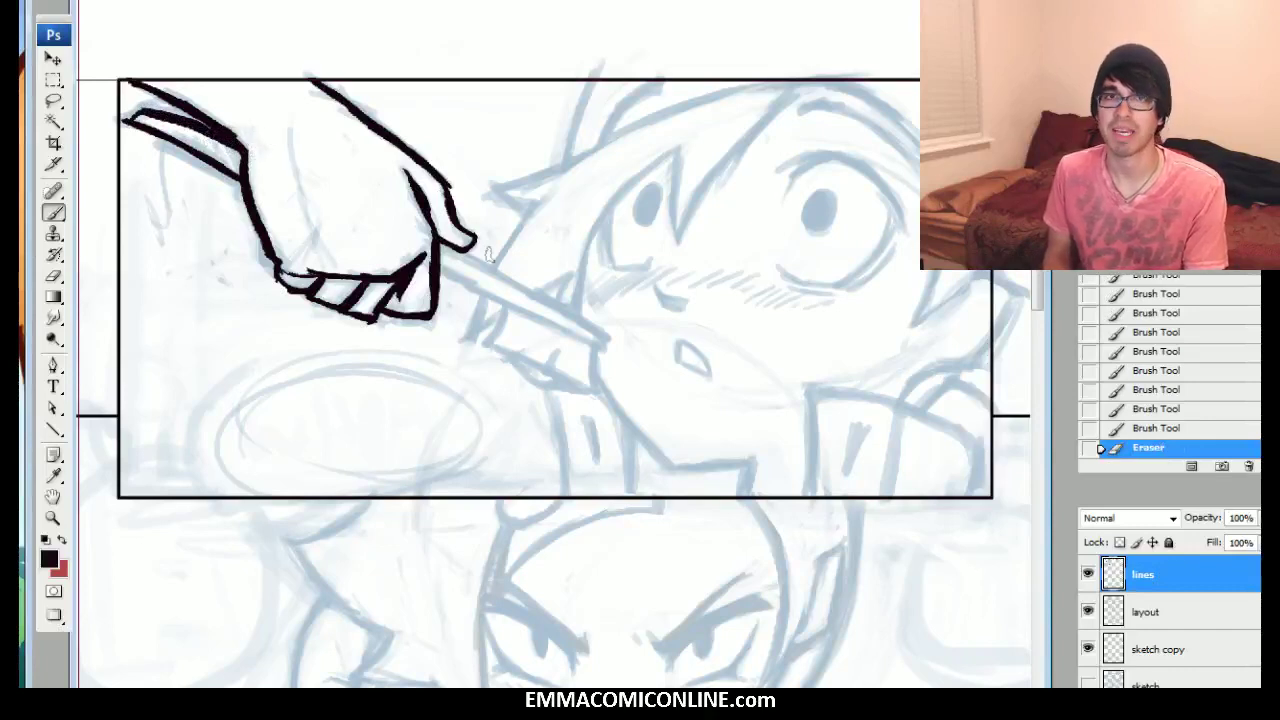
# Ink the short lines below the held object near the hand and start the object's lower edge
pyautogui.moveTo(474, 327); pyautogui.dragTo(469, 336)
pyautogui.moveTo(481, 299)
pyautogui.mouseDown()
pyautogui.moveTo(465, 340)
pyautogui.moveTo(476, 341)
pyautogui.mouseUp()
pyautogui.moveTo(470, 340)
pyautogui.mouseDown()
pyautogui.moveTo(487, 346)
pyautogui.moveTo(502, 311)
pyautogui.moveTo(466, 342)
pyautogui.mouseUp()
pyautogui.moveTo(496, 292); pyautogui.dragTo(470, 334)
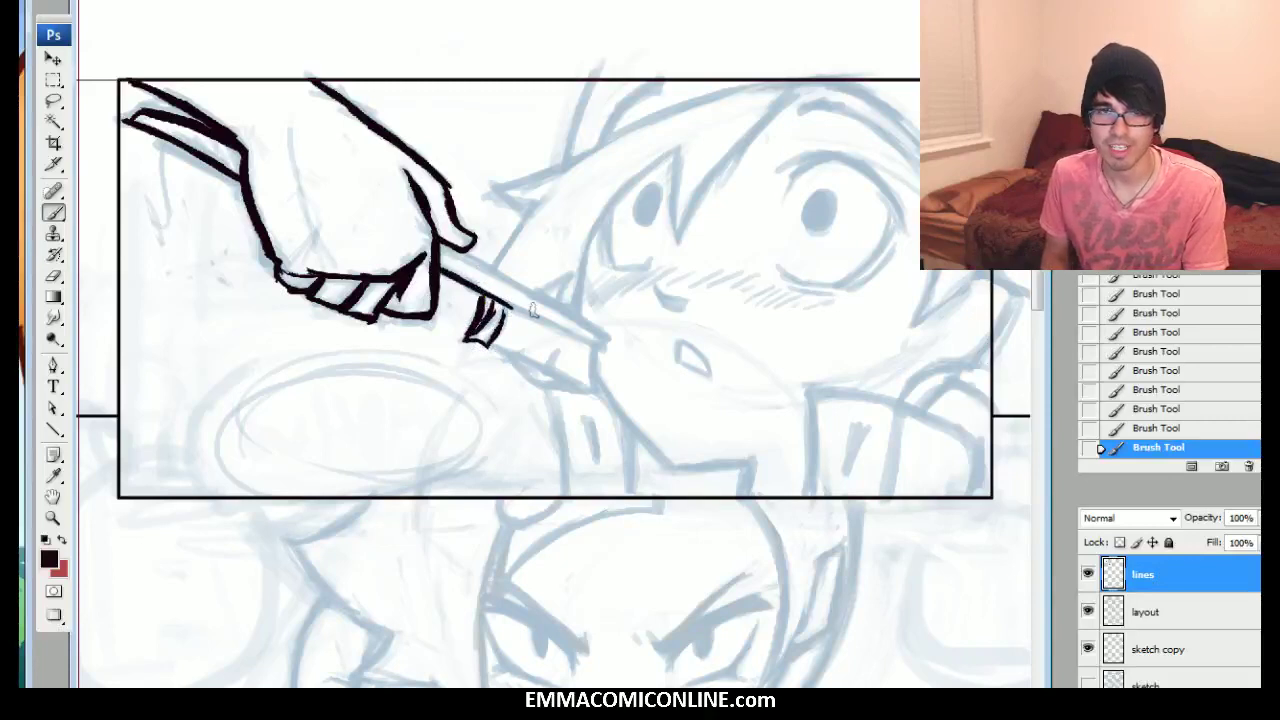
# Ink the long edges and the squared tip of the held object, erasing the overshoot near its end
pyautogui.moveTo(503, 306); pyautogui.dragTo(597, 343)
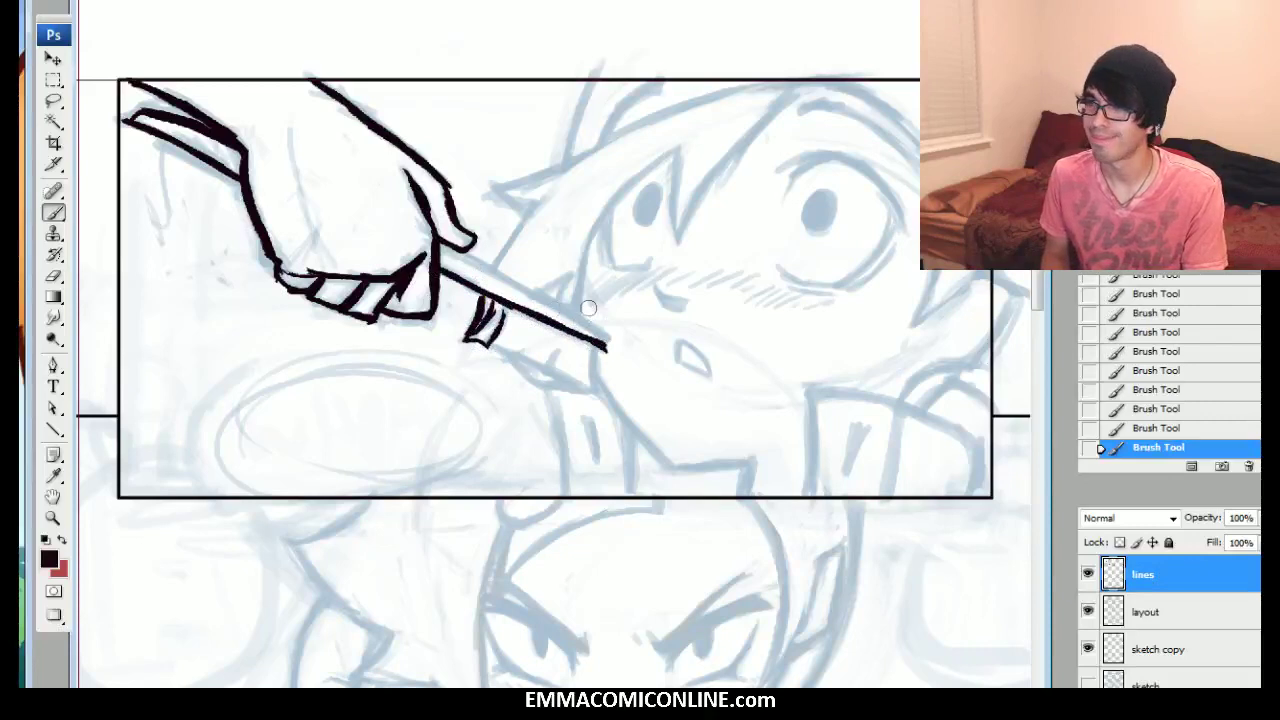
pyautogui.moveTo(582, 322); pyautogui.dragTo(608, 340)
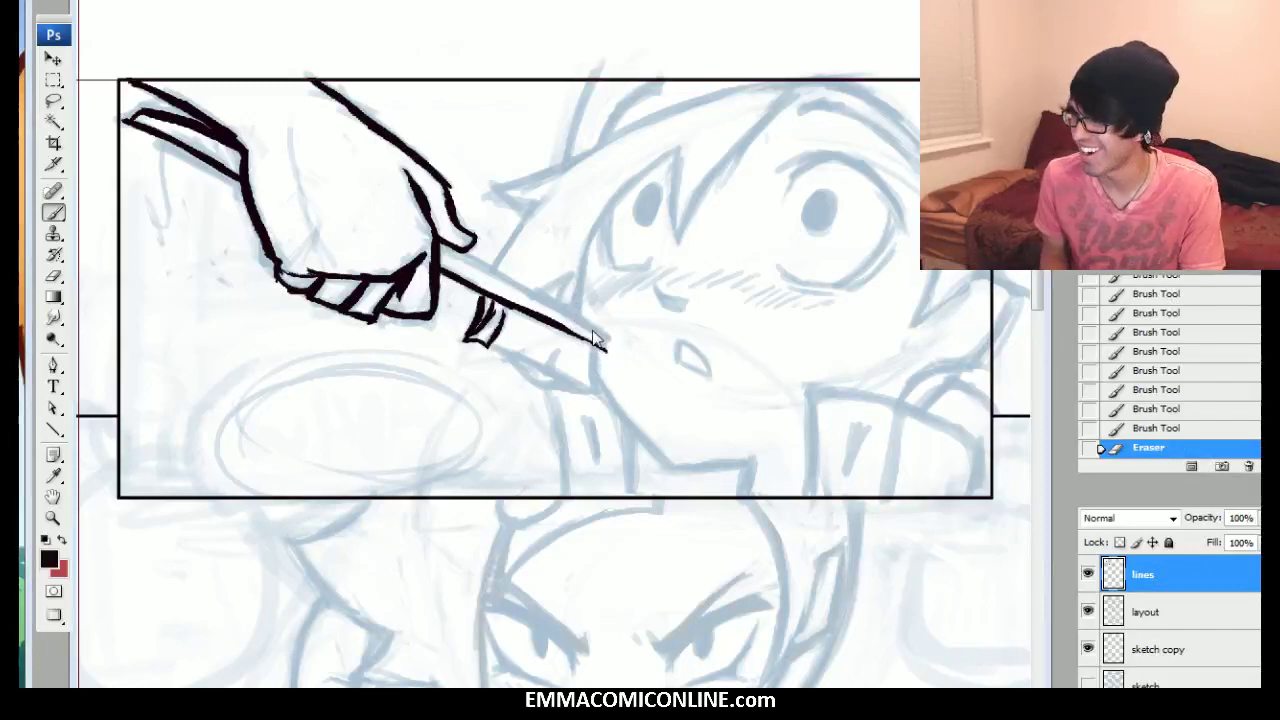
pyautogui.moveTo(562, 329); pyautogui.dragTo(604, 350)
pyautogui.moveTo(592, 343); pyautogui.dragTo(603, 351)
pyautogui.moveTo(605, 336); pyautogui.dragTo(603, 348)
pyautogui.moveTo(576, 319); pyautogui.dragTo(602, 335)
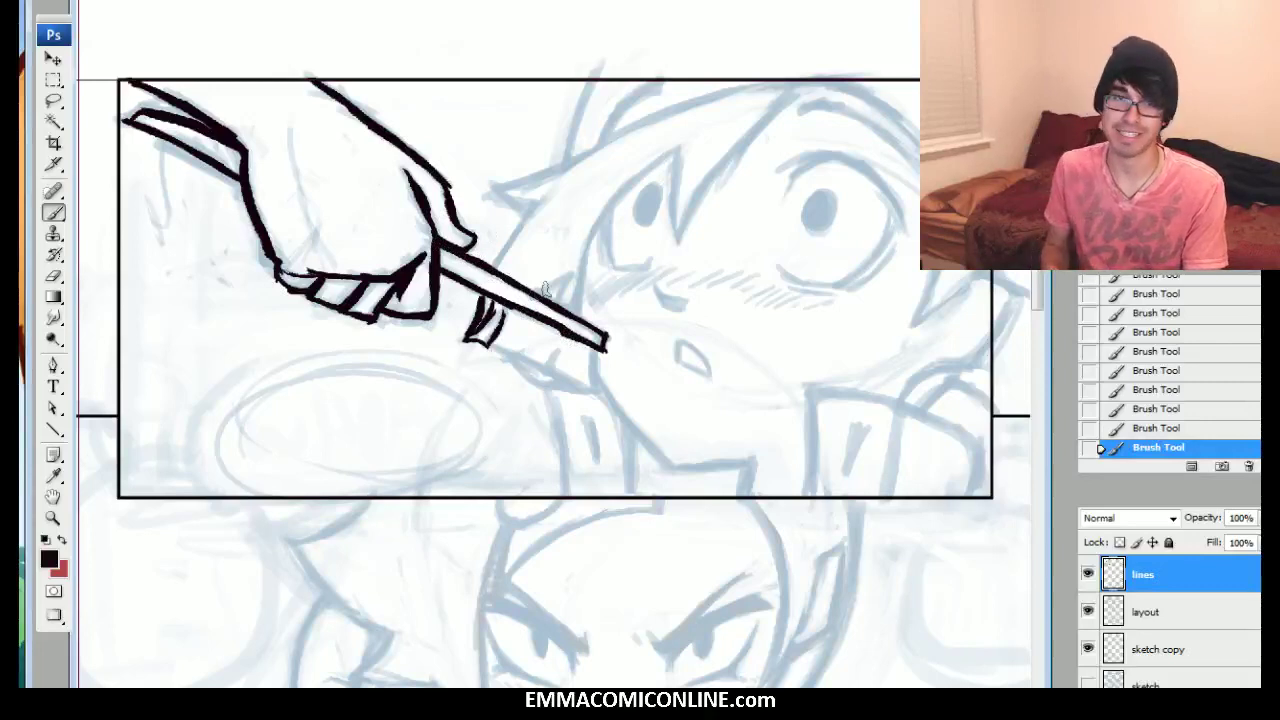
# Thicken the lower edge of the held object and ink the jagged outline hanging beneath it
pyautogui.moveTo(573, 331)
pyautogui.mouseDown()
pyautogui.moveTo(551, 310)
pyautogui.moveTo(590, 344)
pyautogui.mouseUp()
pyautogui.moveTo(558, 326); pyautogui.dragTo(578, 337)
pyautogui.moveTo(536, 314); pyautogui.dragTo(560, 329)
pyautogui.moveTo(489, 298); pyautogui.dragTo(506, 308)
pyautogui.moveTo(472, 286)
pyautogui.mouseDown()
pyautogui.moveTo(500, 302)
pyautogui.moveTo(481, 290)
pyautogui.mouseUp()
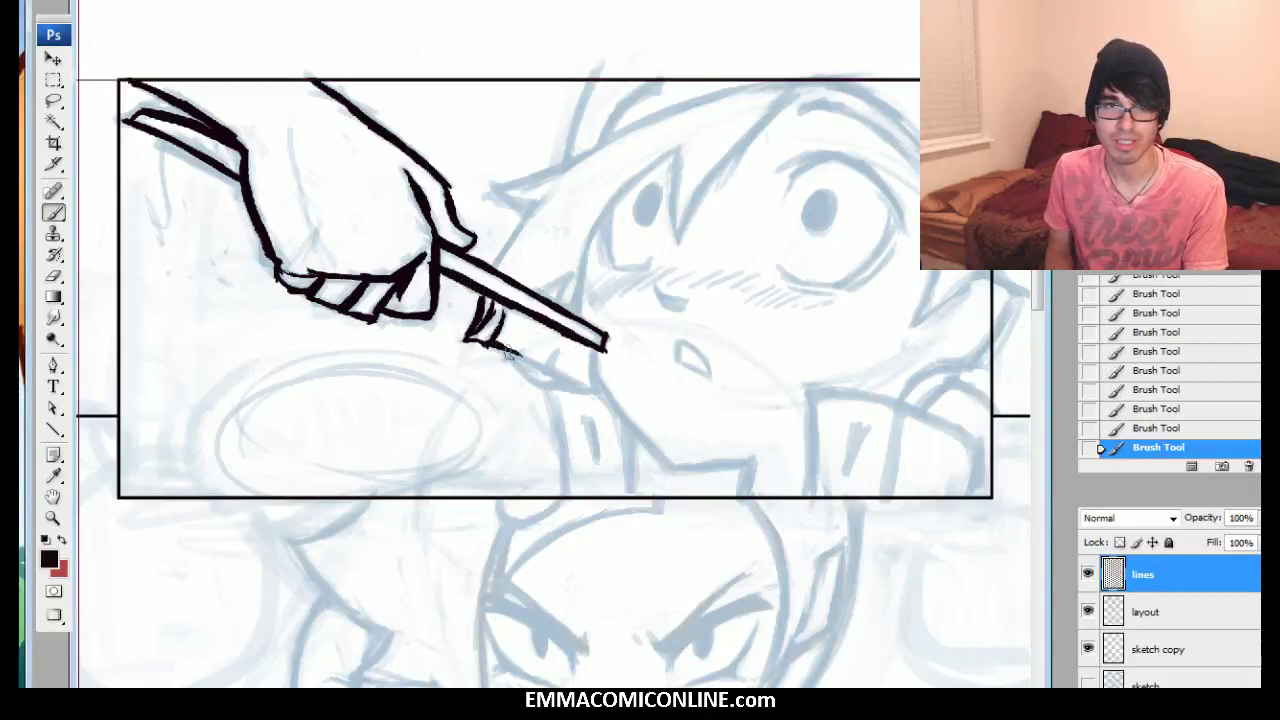
pyautogui.moveTo(514, 352)
pyautogui.mouseDown()
pyautogui.moveTo(555, 375)
pyautogui.moveTo(593, 352)
pyautogui.mouseUp()
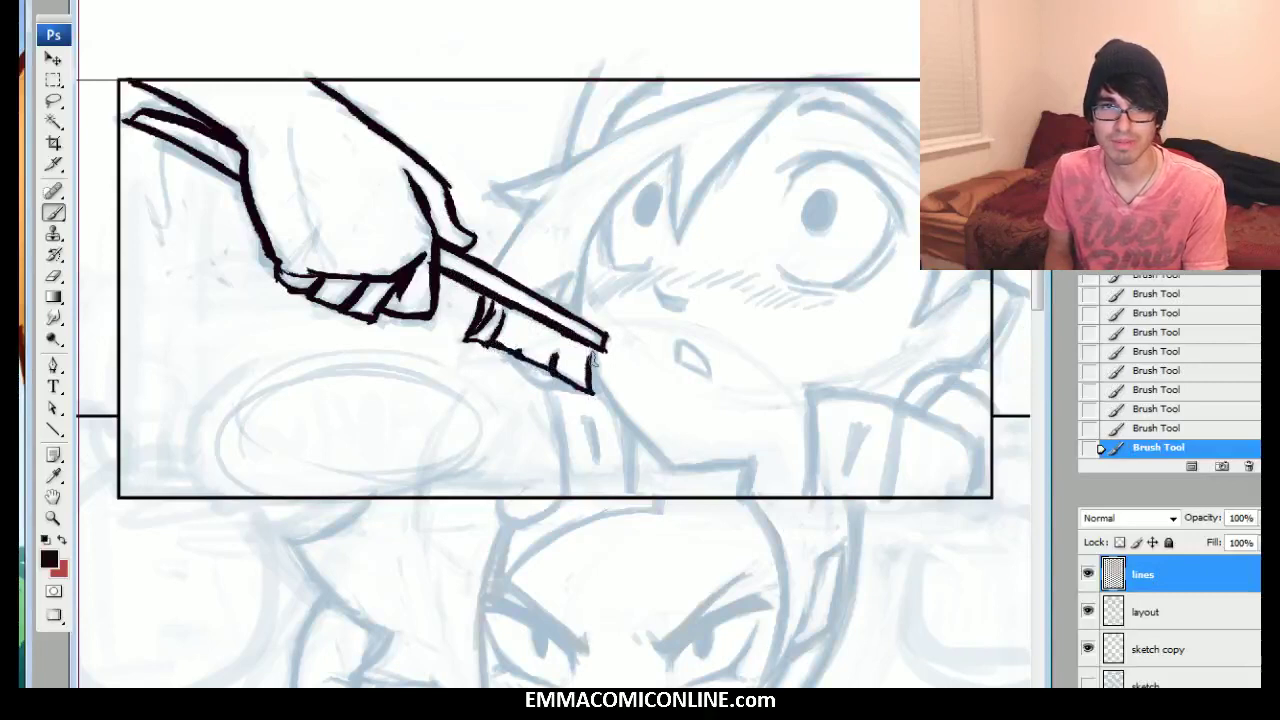
pyautogui.moveTo(540, 384)
pyautogui.mouseDown()
pyautogui.moveTo(594, 393)
pyautogui.moveTo(474, 342)
pyautogui.mouseUp()
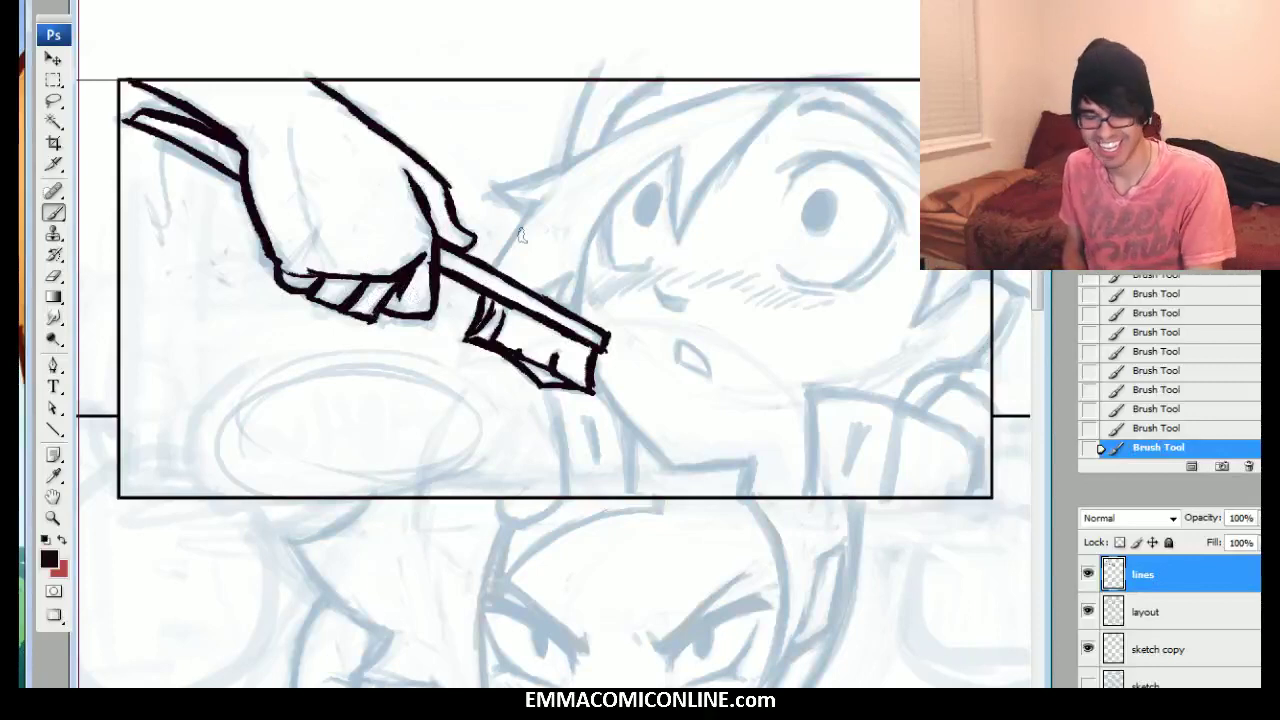
# Ink the pointed hair tip beside the hand and the upper hair contour up to the panel's top border
pyautogui.moveTo(492, 268)
pyautogui.mouseDown()
pyautogui.moveTo(530, 205)
pyautogui.moveTo(495, 185)
pyautogui.mouseUp()
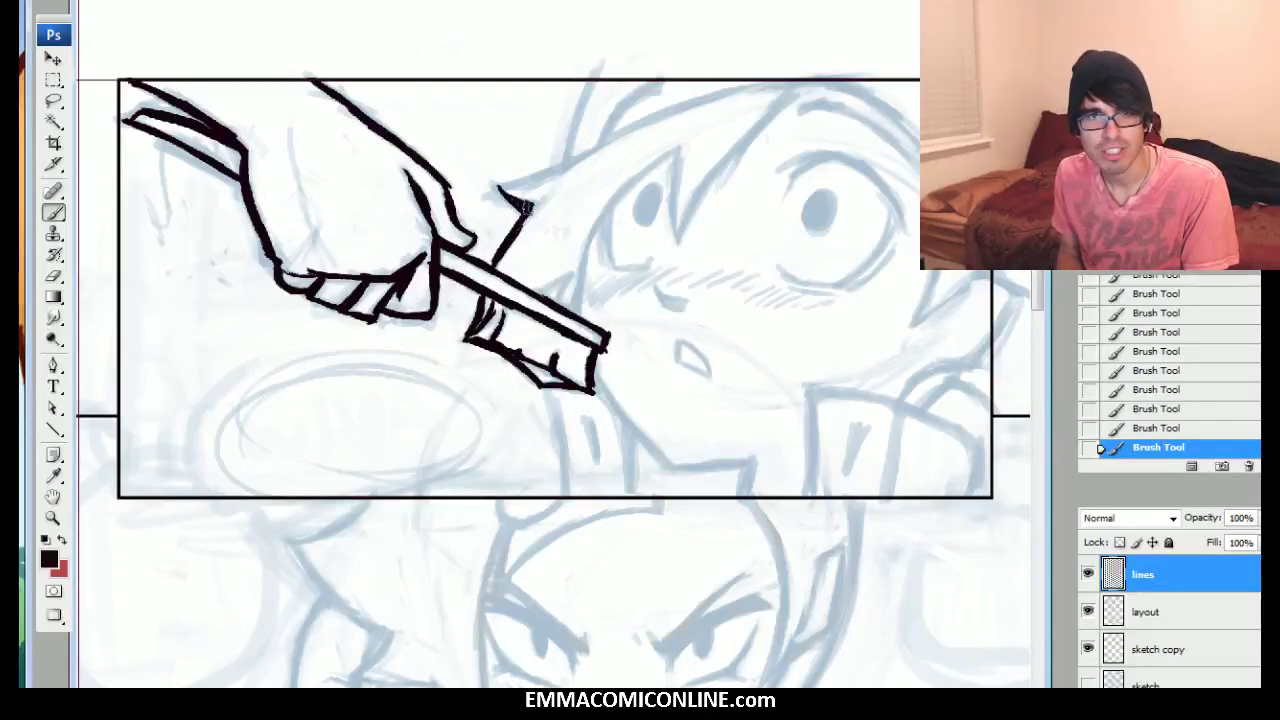
pyautogui.moveTo(500, 190); pyautogui.dragTo(628, 128)
pyautogui.moveTo(552, 167); pyautogui.dragTo(720, 88)
pyautogui.moveTo(645, 115); pyautogui.dragTo(765, 80)
pyautogui.moveTo(685, 96); pyautogui.dragTo(760, 83)
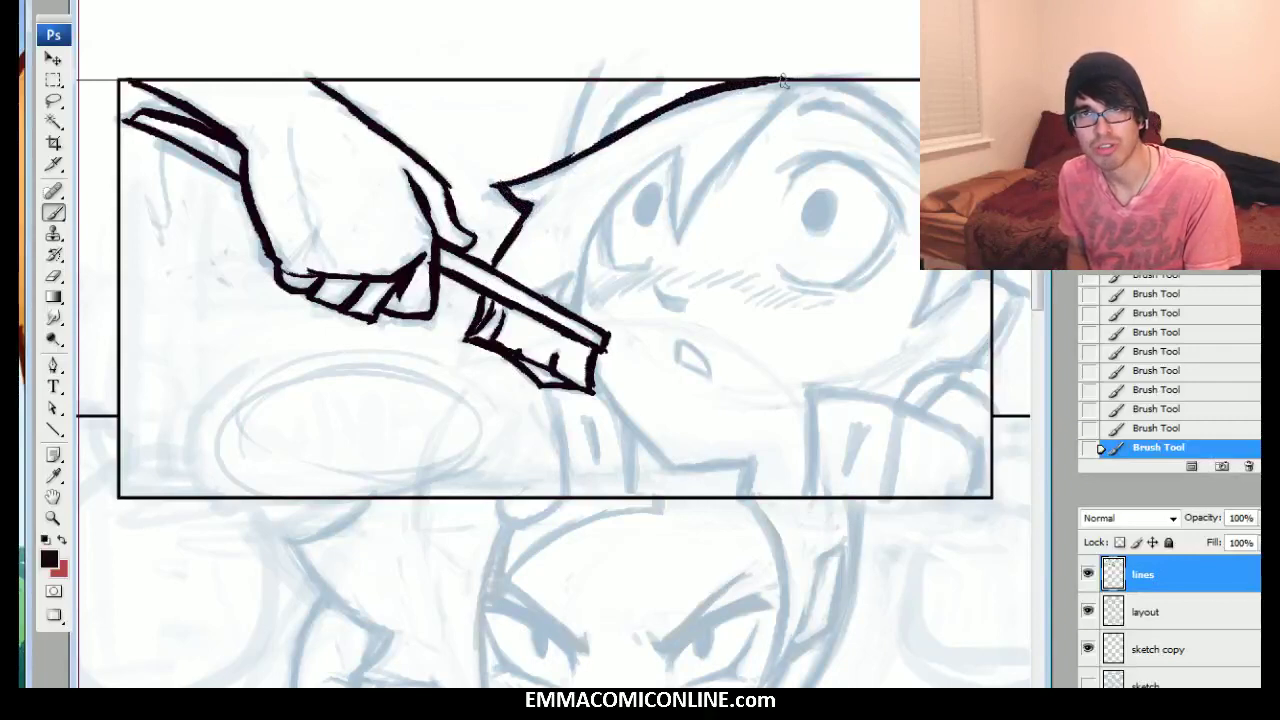
pyautogui.click(744, 73)
# Ink the two hair strands rising from the upper hair contour to the panel's top border
pyautogui.press('b')
pyautogui.moveTo(567, 158); pyautogui.dragTo(600, 80)
pyautogui.moveTo(602, 140); pyautogui.dragTo(628, 100)
pyautogui.moveTo(604, 138); pyautogui.dragTo(652, 90)
pyautogui.moveTo(624, 106)
pyautogui.mouseDown()
pyautogui.moveTo(668, 75)
pyautogui.moveTo(658, 82)
pyautogui.mouseUp()
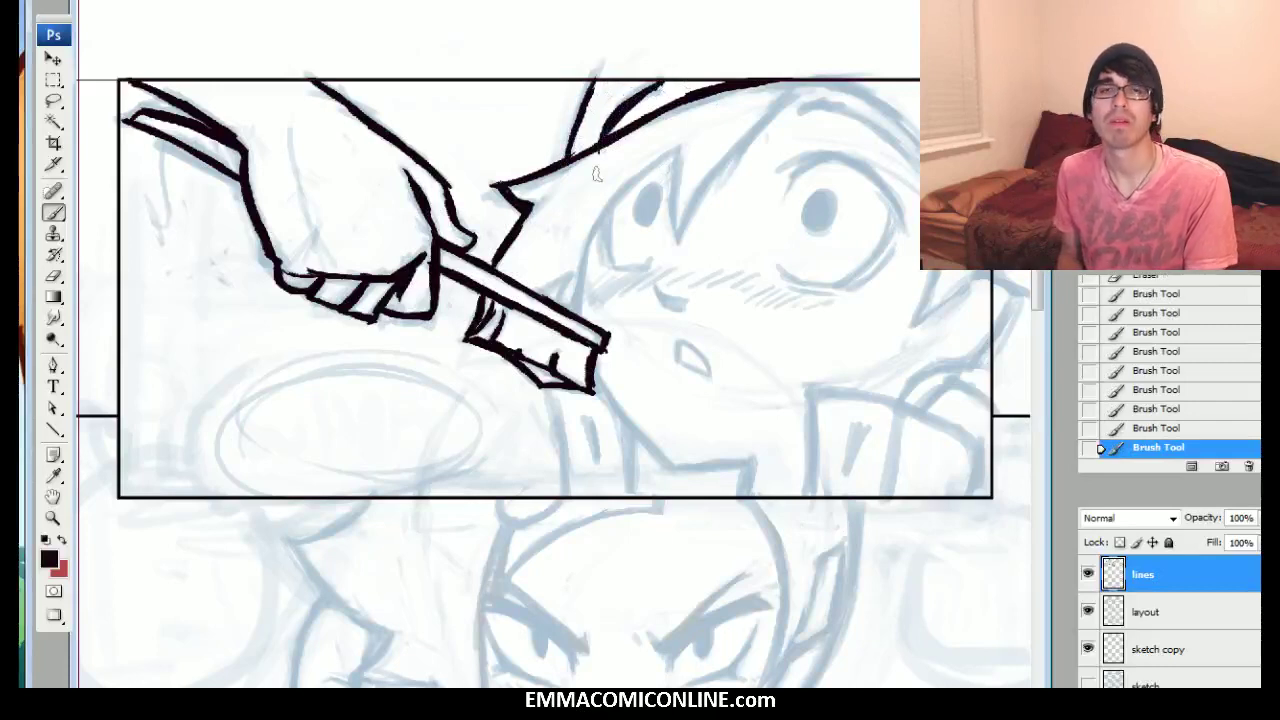
# Erase the second rising hair strand and redraw it as a cleaner curve meeting the upper hair contour
pyautogui.moveTo(606, 124)
pyautogui.mouseDown()
pyautogui.moveTo(634, 98)
pyautogui.moveTo(590, 136)
pyautogui.mouseUp()
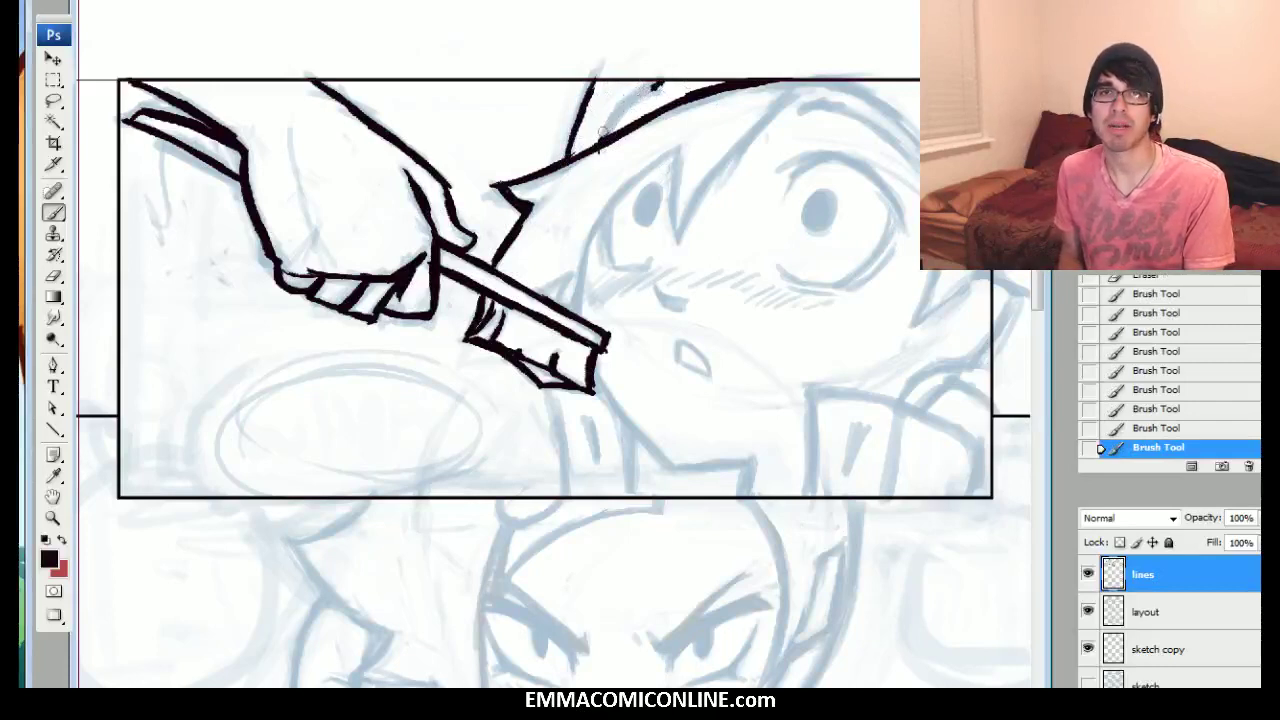
pyautogui.moveTo(636, 95)
pyautogui.mouseDown()
pyautogui.moveTo(659, 86)
pyautogui.moveTo(598, 140)
pyautogui.moveTo(611, 155)
pyautogui.mouseUp()
pyautogui.press('b')
pyautogui.moveTo(620, 110)
pyautogui.mouseDown()
pyautogui.moveTo(598, 150)
pyautogui.moveTo(604, 140)
pyautogui.mouseUp()
pyautogui.moveTo(646, 90)
pyautogui.mouseDown()
pyautogui.moveTo(606, 130)
pyautogui.moveTo(656, 86)
pyautogui.moveTo(642, 98)
pyautogui.mouseUp()
pyautogui.moveTo(652, 88); pyautogui.dragTo(624, 120)
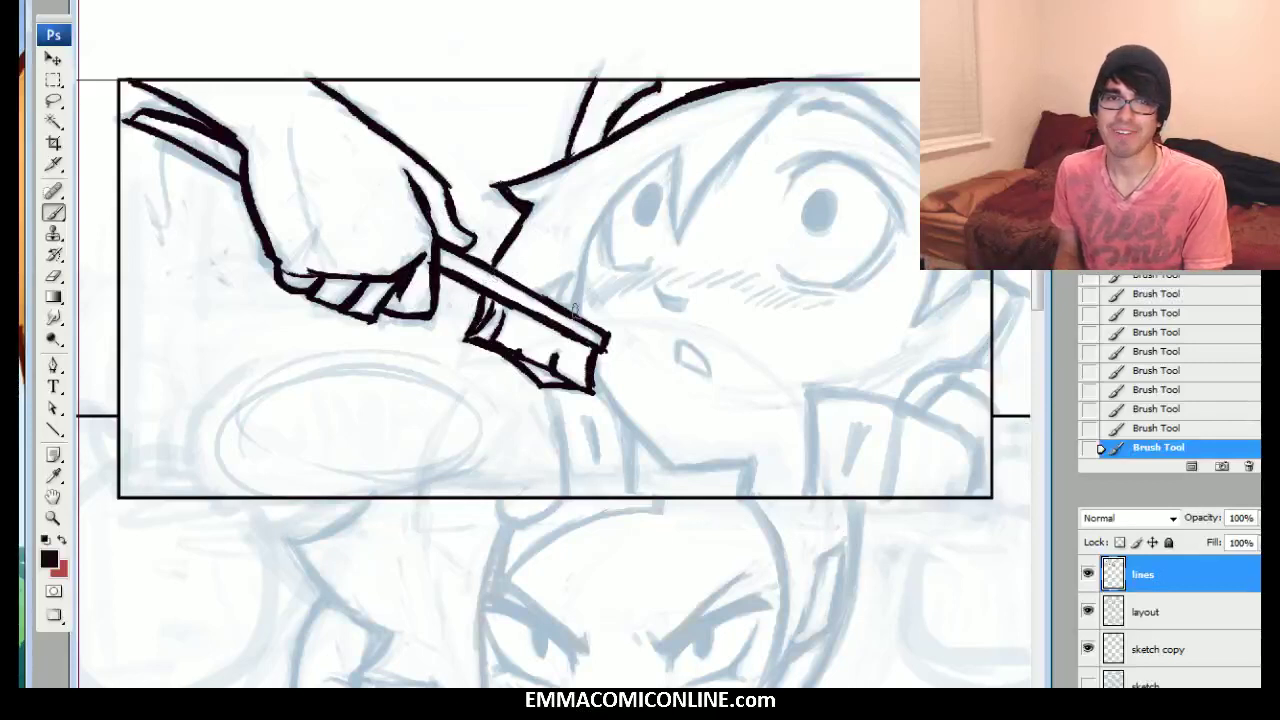
# Ink the hair edge framing the face and the pointed bang between the eyes, cleaning up around its tip
pyautogui.moveTo(578, 295)
pyautogui.mouseDown()
pyautogui.moveTo(604, 210)
pyautogui.moveTo(658, 159)
pyautogui.mouseUp()
pyautogui.moveTo(602, 213); pyautogui.dragTo(682, 145)
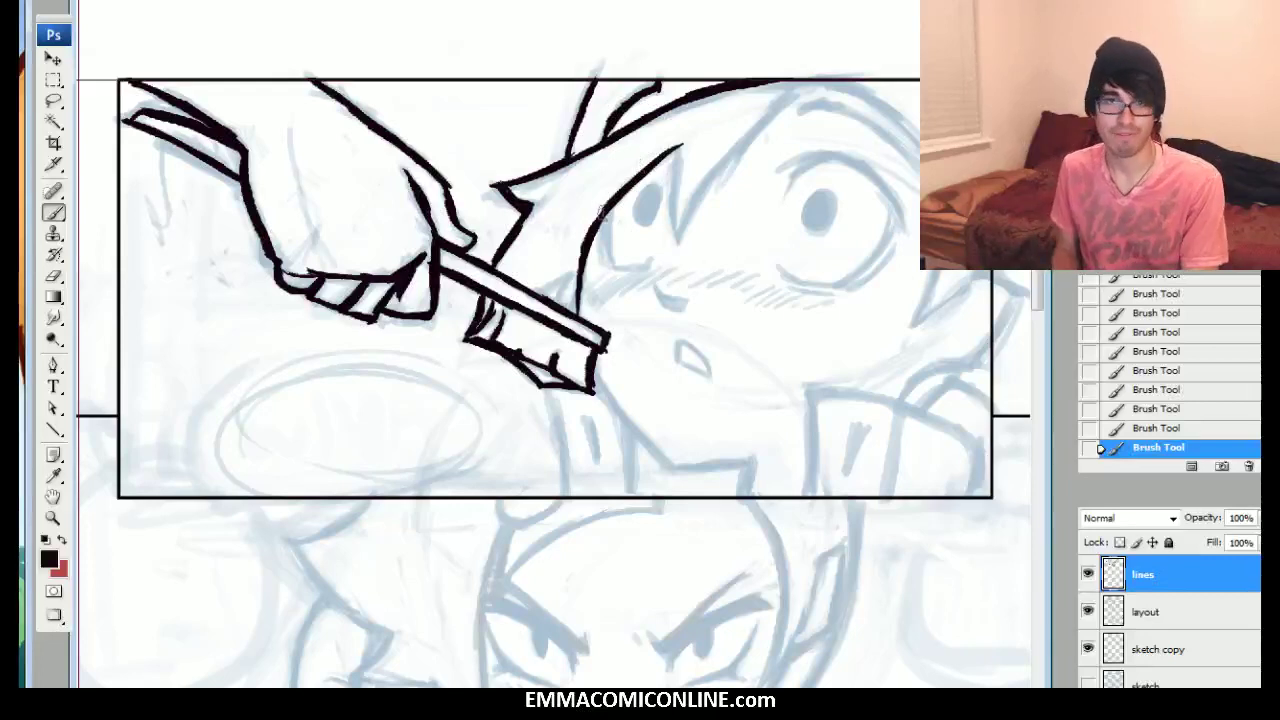
pyautogui.moveTo(676, 238); pyautogui.dragTo(681, 146)
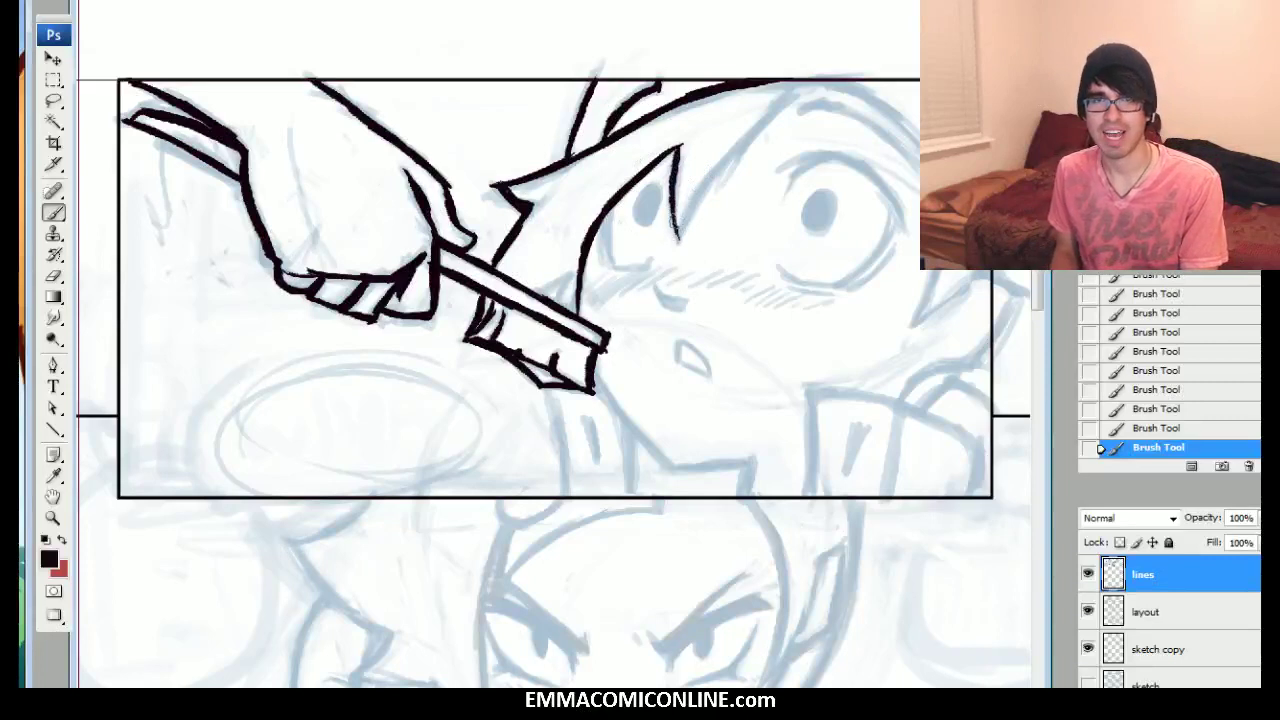
pyautogui.moveTo(678, 242); pyautogui.dragTo(734, 154)
pyautogui.moveTo(692, 212); pyautogui.dragTo(772, 108)
pyautogui.moveTo(711, 177); pyautogui.dragTo(811, 82)
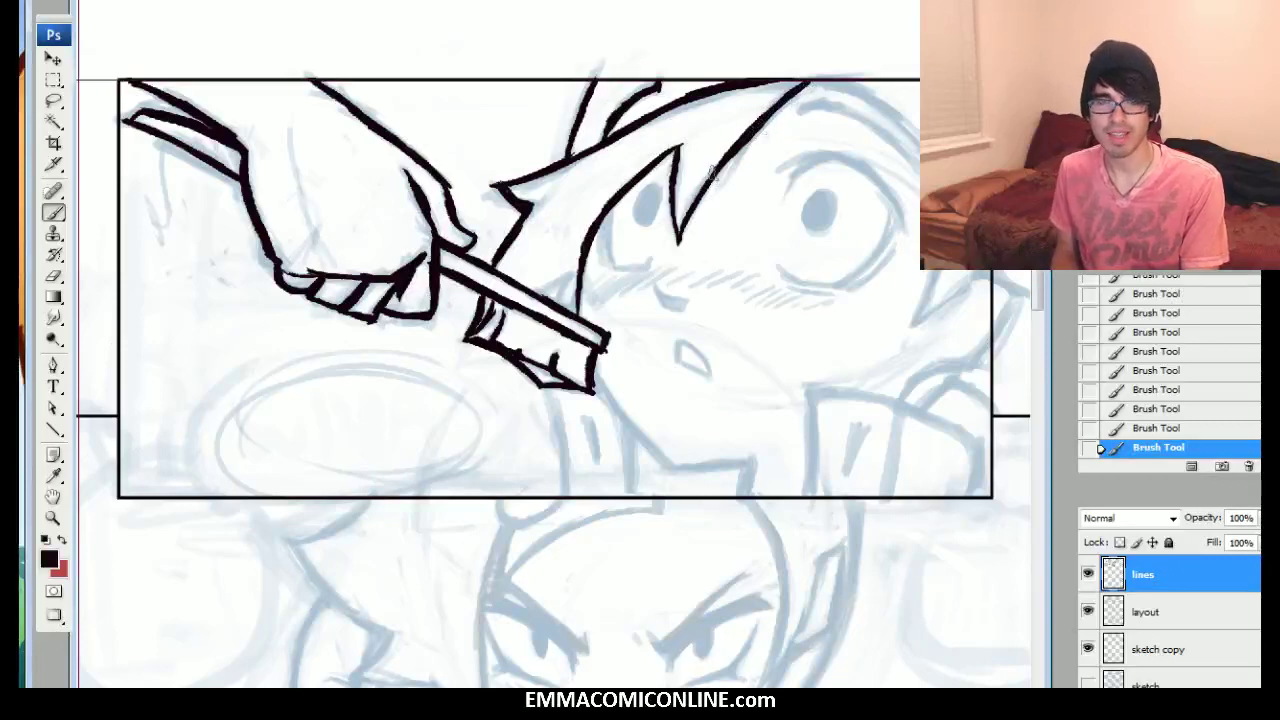
pyautogui.moveTo(693, 226); pyautogui.dragTo(697, 231)
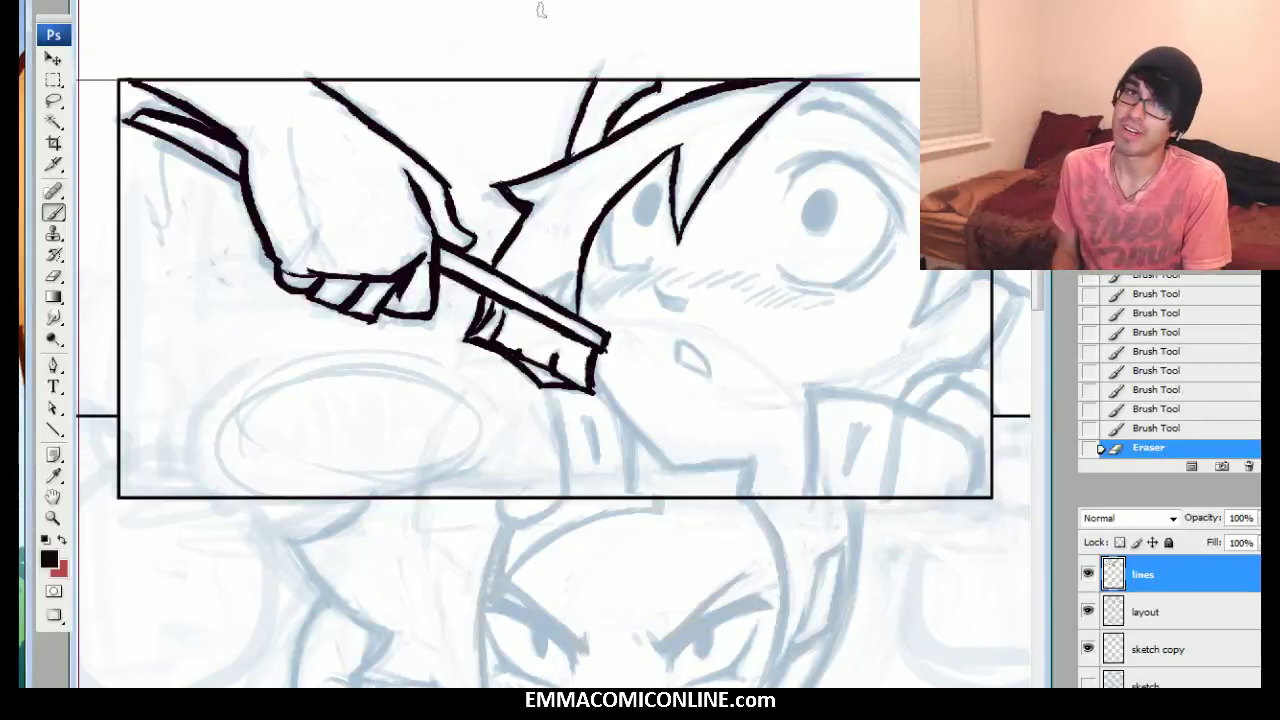
# Ink the far hair contour curving from the top of the bang down past the wide eye
pyautogui.moveTo(806, 80); pyautogui.dragTo(862, 95)
pyautogui.moveTo(824, 84); pyautogui.dragTo(864, 96)
pyautogui.moveTo(836, 86)
pyautogui.mouseDown()
pyautogui.moveTo(908, 122)
pyautogui.moveTo(826, 91)
pyautogui.moveTo(940, 155)
pyautogui.moveTo(955, 180)
pyautogui.mouseUp()
pyautogui.moveTo(945, 165); pyautogui.dragTo(987, 275)
pyautogui.moveTo(880, 104)
pyautogui.mouseDown()
pyautogui.moveTo(918, 140)
pyautogui.moveTo(896, 118)
pyautogui.mouseUp()
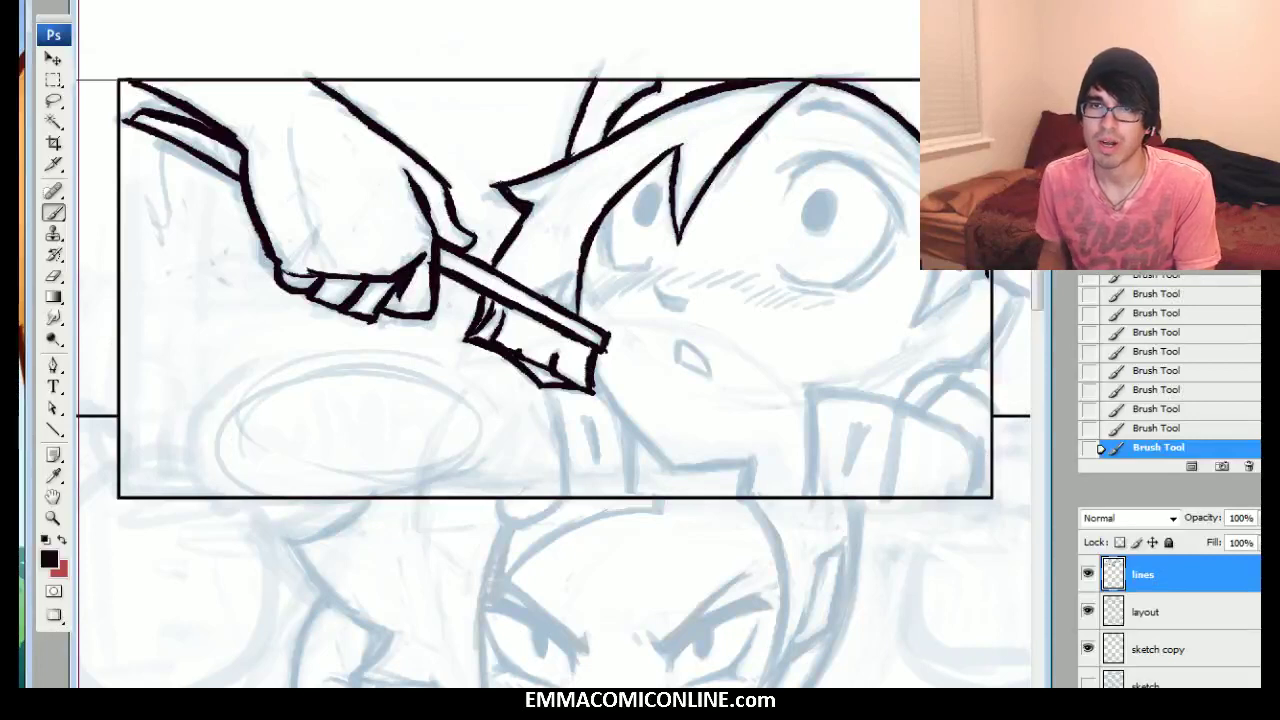
# Ink the pointed hair lock at the far side of the face and the wide eye's arched upper lid with its inner-corner lashes
pyautogui.moveTo(983, 272)
pyautogui.mouseDown()
pyautogui.moveTo(916, 323)
pyautogui.moveTo(938, 274)
pyautogui.mouseUp()
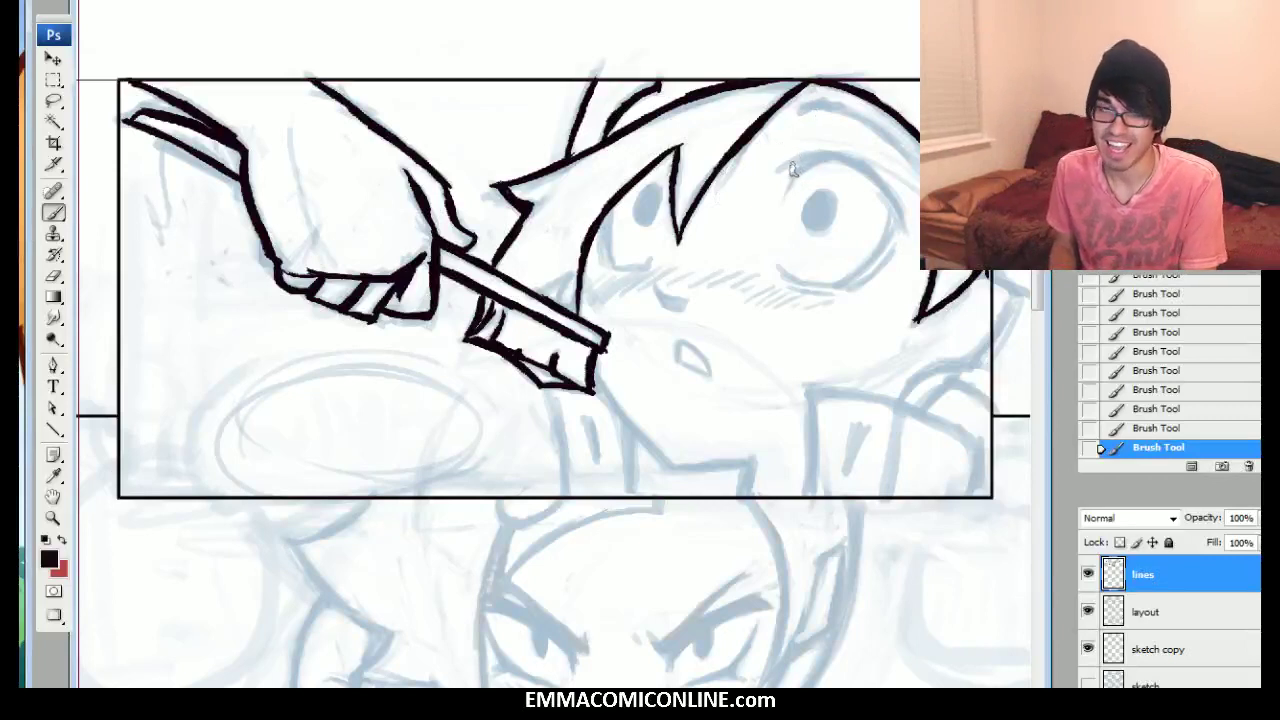
pyautogui.moveTo(786, 178)
pyautogui.mouseDown()
pyautogui.moveTo(824, 154)
pyautogui.moveTo(814, 158)
pyautogui.moveTo(830, 166)
pyautogui.moveTo(830, 150)
pyautogui.mouseUp()
pyautogui.moveTo(792, 172)
pyautogui.mouseDown()
pyautogui.moveTo(832, 148)
pyautogui.moveTo(832, 160)
pyautogui.mouseUp()
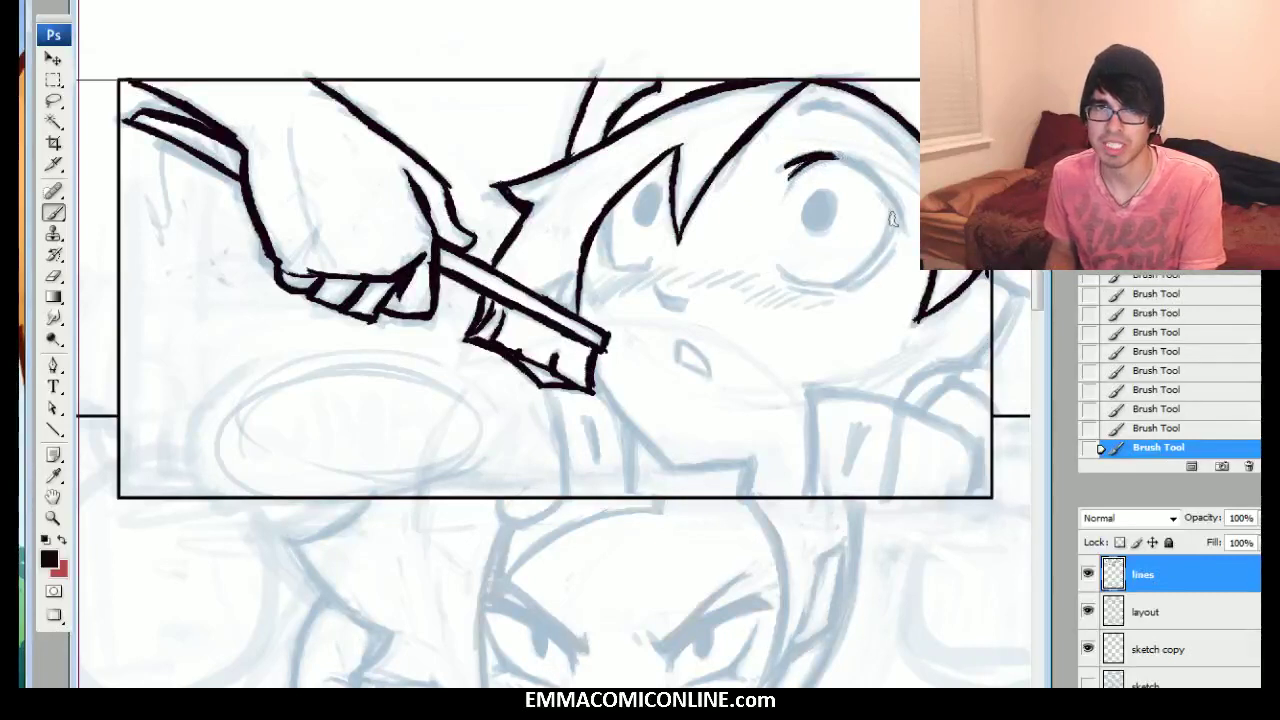
pyautogui.moveTo(902, 226)
pyautogui.mouseDown()
pyautogui.moveTo(874, 172)
pyautogui.moveTo(836, 154)
pyautogui.mouseUp()
pyautogui.moveTo(884, 188)
pyautogui.mouseDown()
pyautogui.moveTo(838, 157)
pyautogui.moveTo(876, 180)
pyautogui.moveTo(828, 152)
pyautogui.mouseUp()
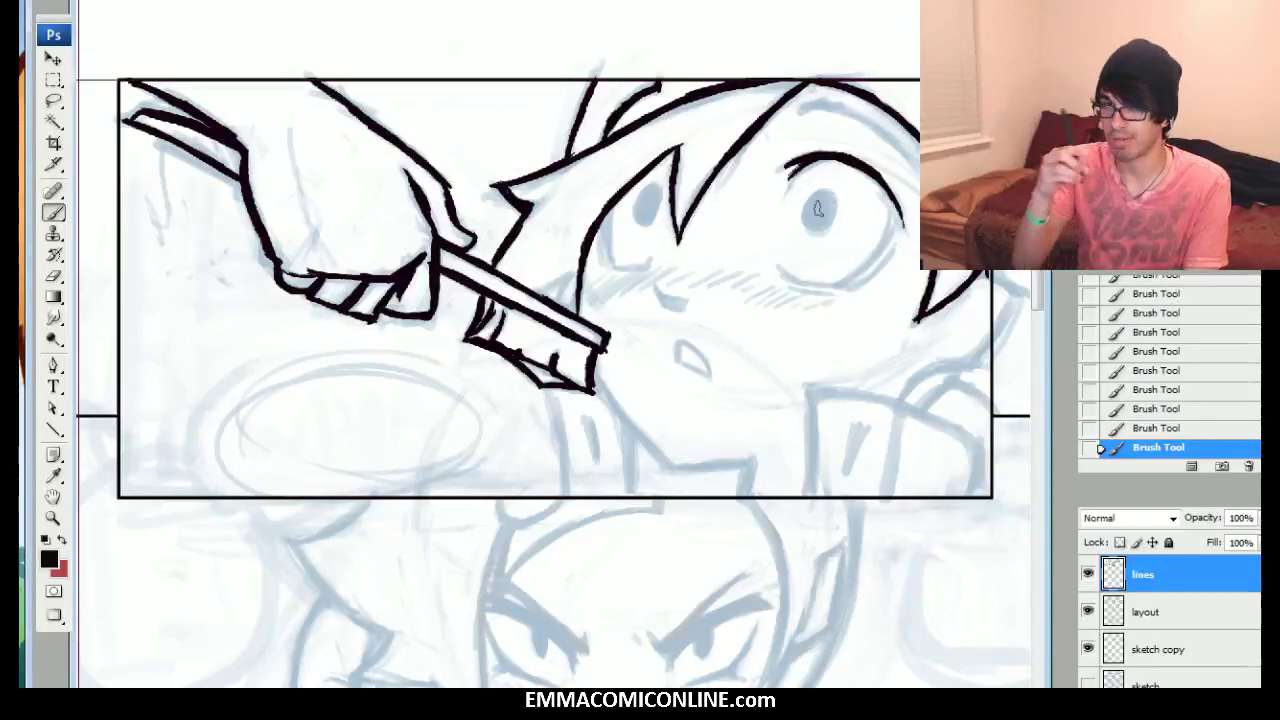
pyautogui.moveTo(784, 196); pyautogui.dragTo(826, 156)
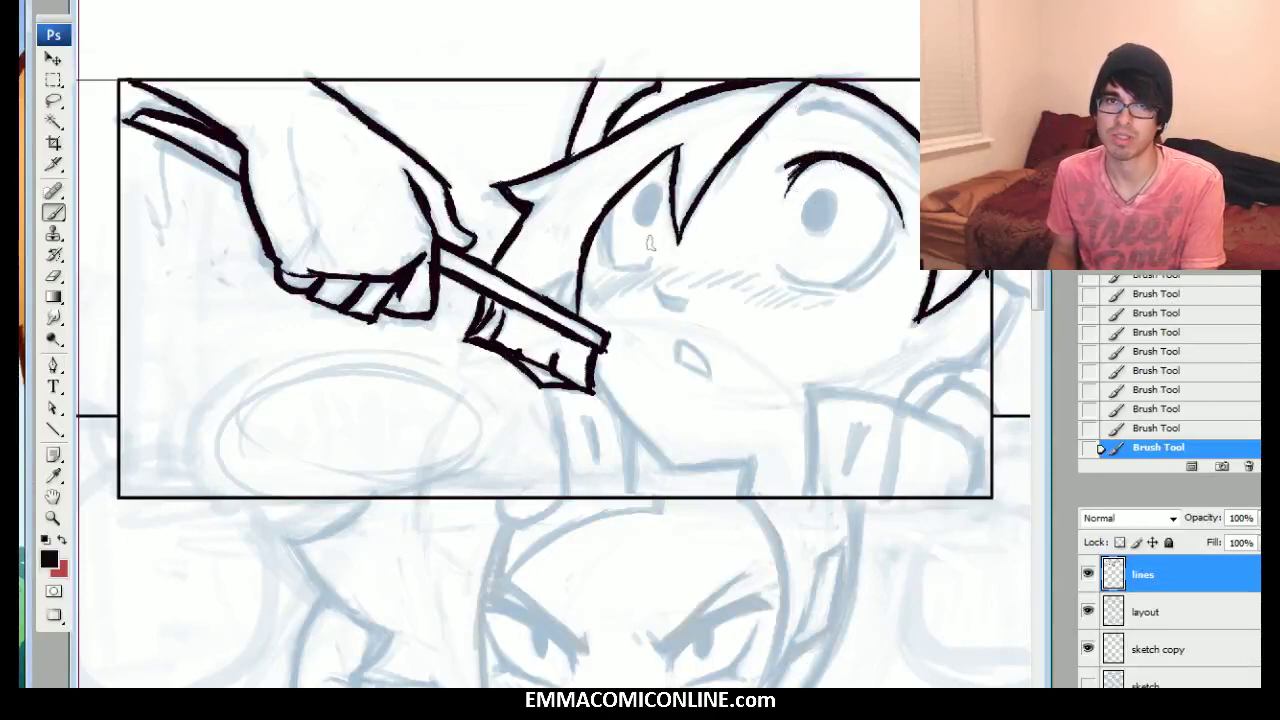
# Ink the smaller eye's outer side and lower lid, plus the curved lower lid of the wide eye
pyautogui.moveTo(648, 265)
pyautogui.mouseDown()
pyautogui.moveTo(607, 266)
pyautogui.moveTo(610, 226)
pyautogui.moveTo(613, 264)
pyautogui.mouseUp()
pyautogui.moveTo(612, 218)
pyautogui.mouseDown()
pyautogui.moveTo(606, 265)
pyautogui.moveTo(620, 204)
pyautogui.mouseUp()
pyautogui.moveTo(778, 268)
pyautogui.mouseDown()
pyautogui.moveTo(787, 276)
pyautogui.moveTo(843, 287)
pyautogui.moveTo(833, 279)
pyautogui.moveTo(866, 260)
pyautogui.mouseUp()
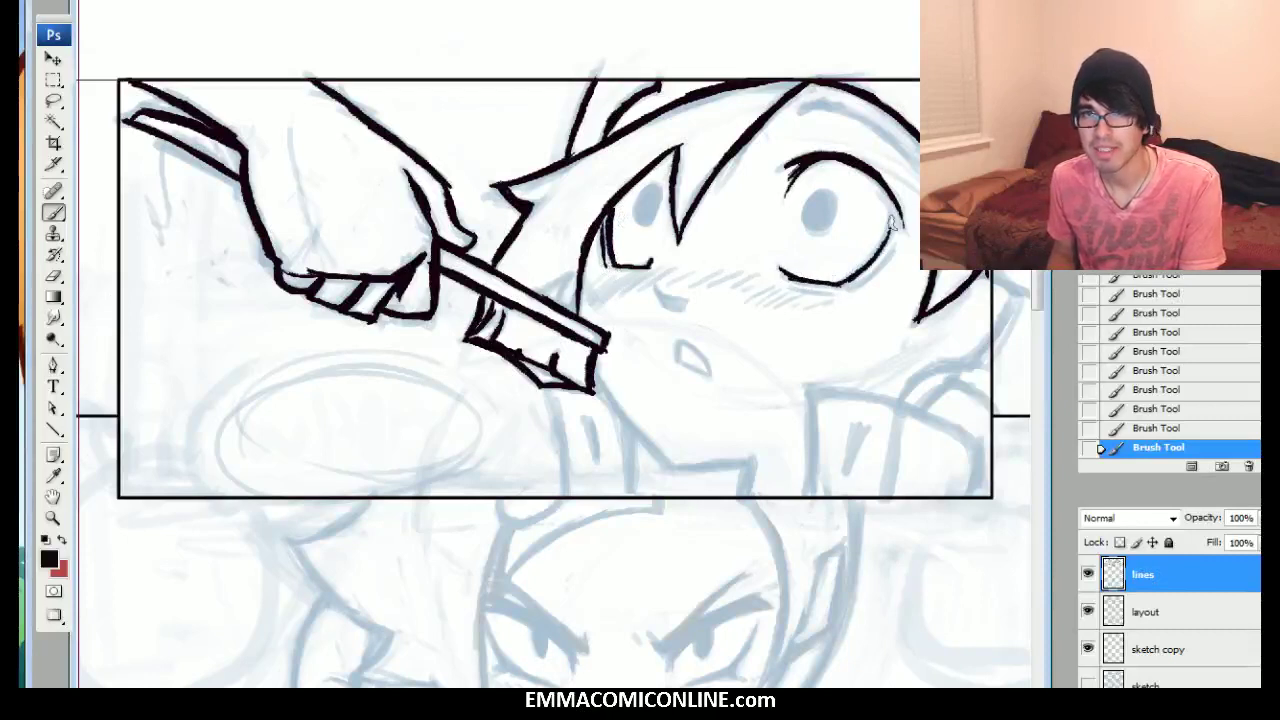
# Thicken the wide eye's outline at its outer side, upper-lid corner and inner lashes
pyautogui.hotkey('ctrl', '+')
pyautogui.moveTo(614, 332); pyautogui.dragTo(361, 399)
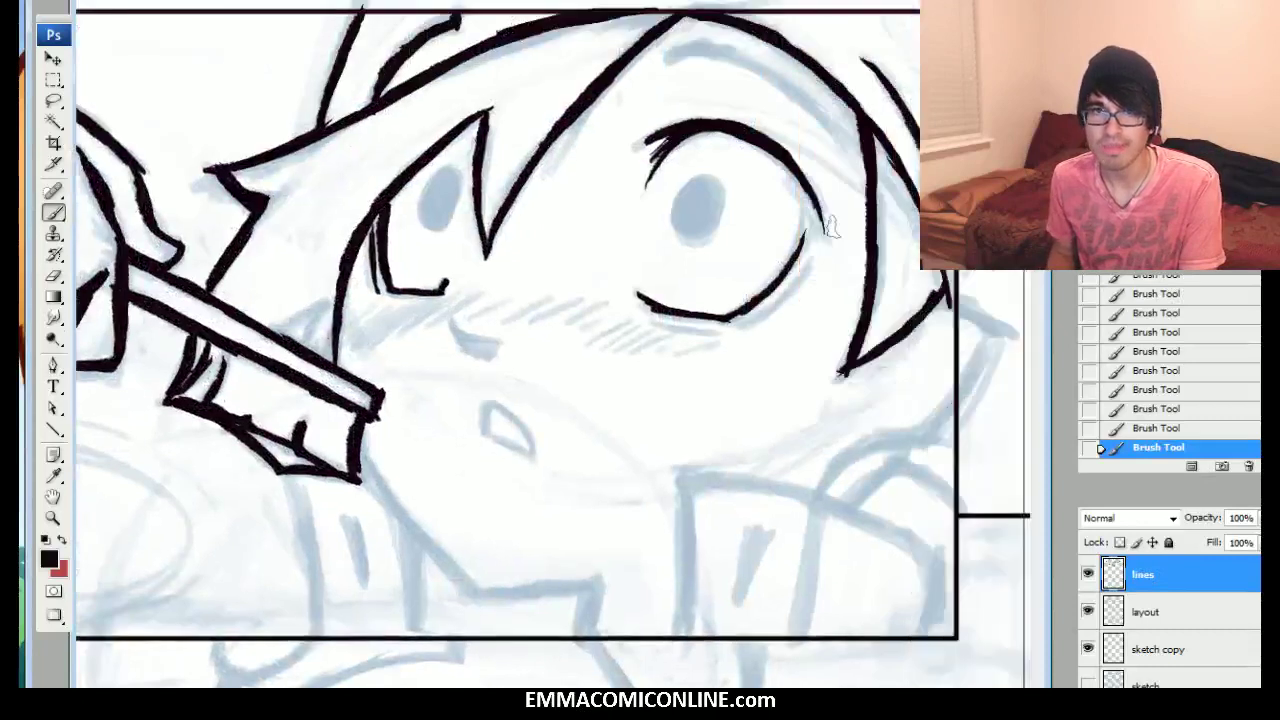
pyautogui.moveTo(776, 284)
pyautogui.mouseDown()
pyautogui.moveTo(806, 236)
pyautogui.moveTo(796, 244)
pyautogui.moveTo(806, 206)
pyautogui.moveTo(754, 298)
pyautogui.mouseUp()
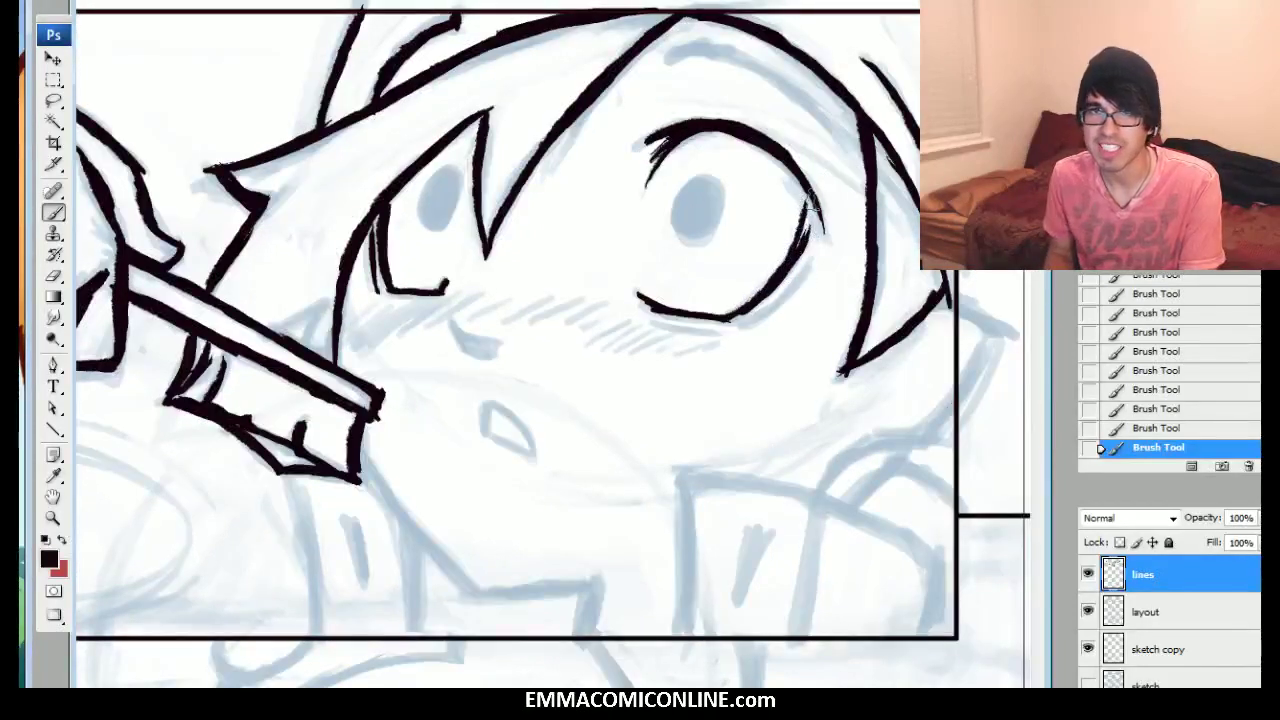
pyautogui.moveTo(792, 164); pyautogui.dragTo(814, 212)
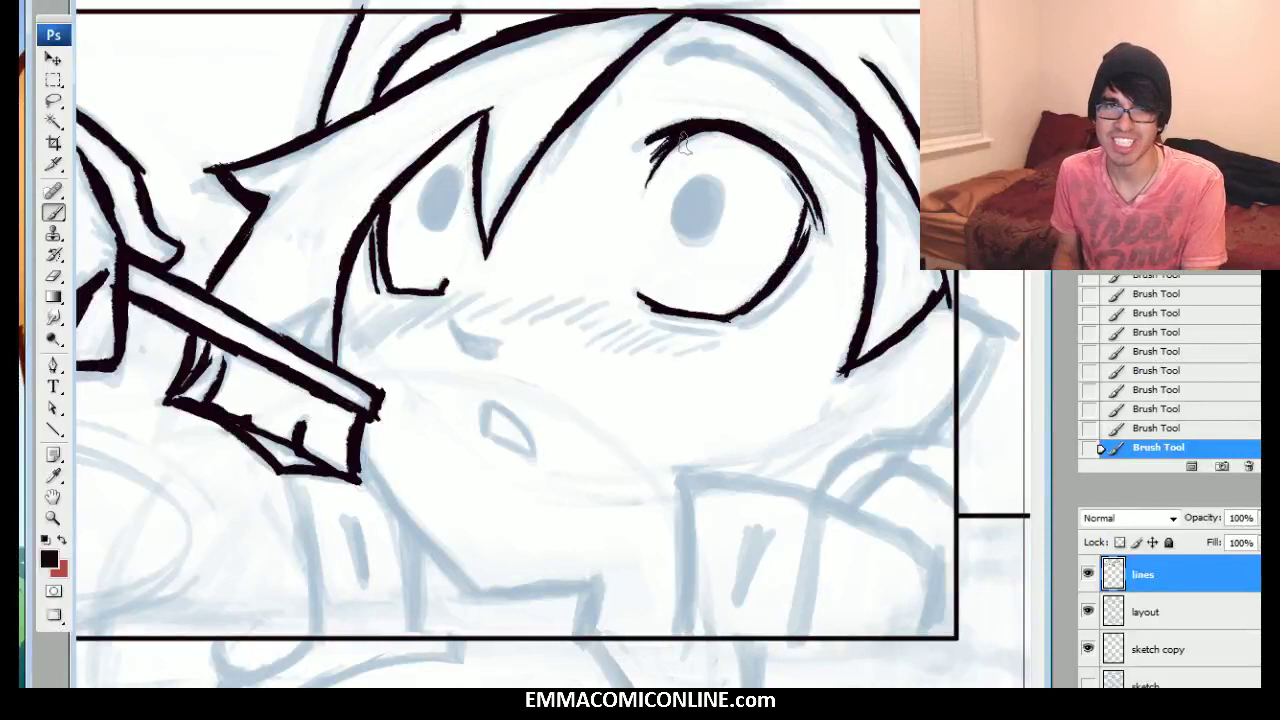
pyautogui.moveTo(643, 145)
pyautogui.mouseDown()
pyautogui.moveTo(657, 133)
pyautogui.moveTo(638, 148)
pyautogui.moveTo(655, 157)
pyautogui.mouseUp()
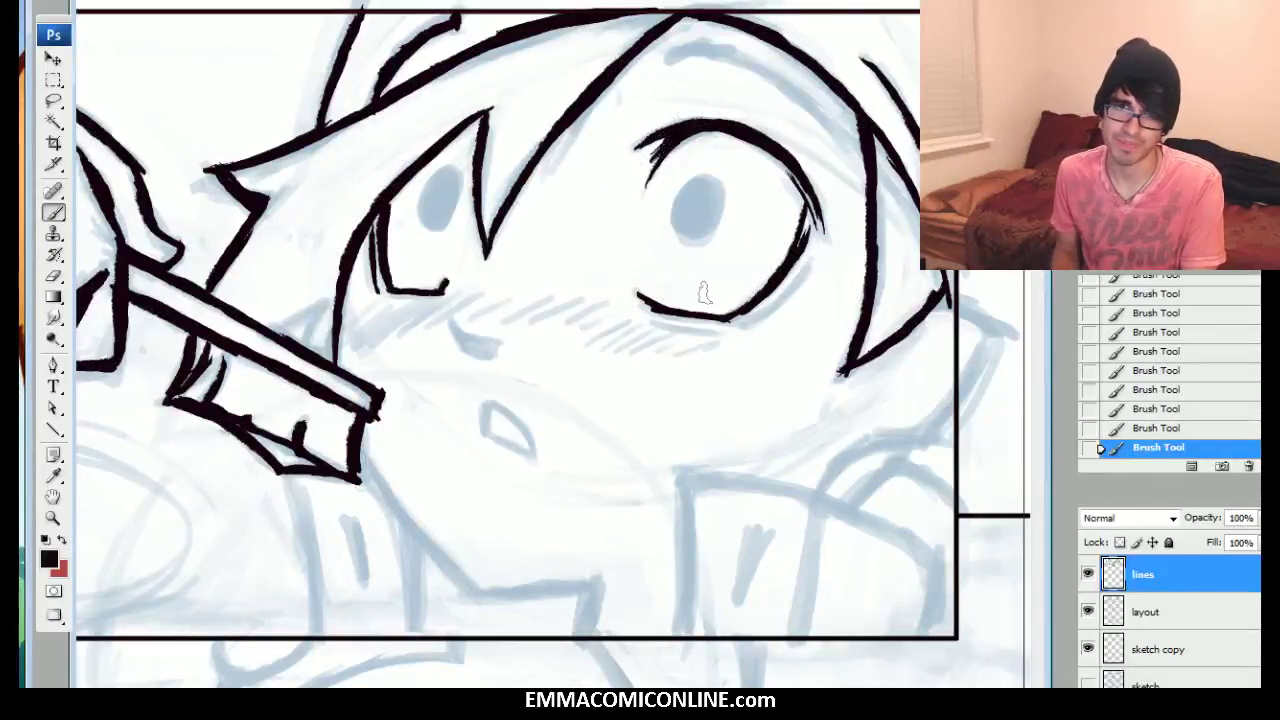
# Ink the broken crease line beneath the wide eye and the long curved eyebrow above it
pyautogui.moveTo(654, 323)
pyautogui.mouseDown()
pyautogui.moveTo(734, 330)
pyautogui.moveTo(811, 260)
pyautogui.mouseUp()
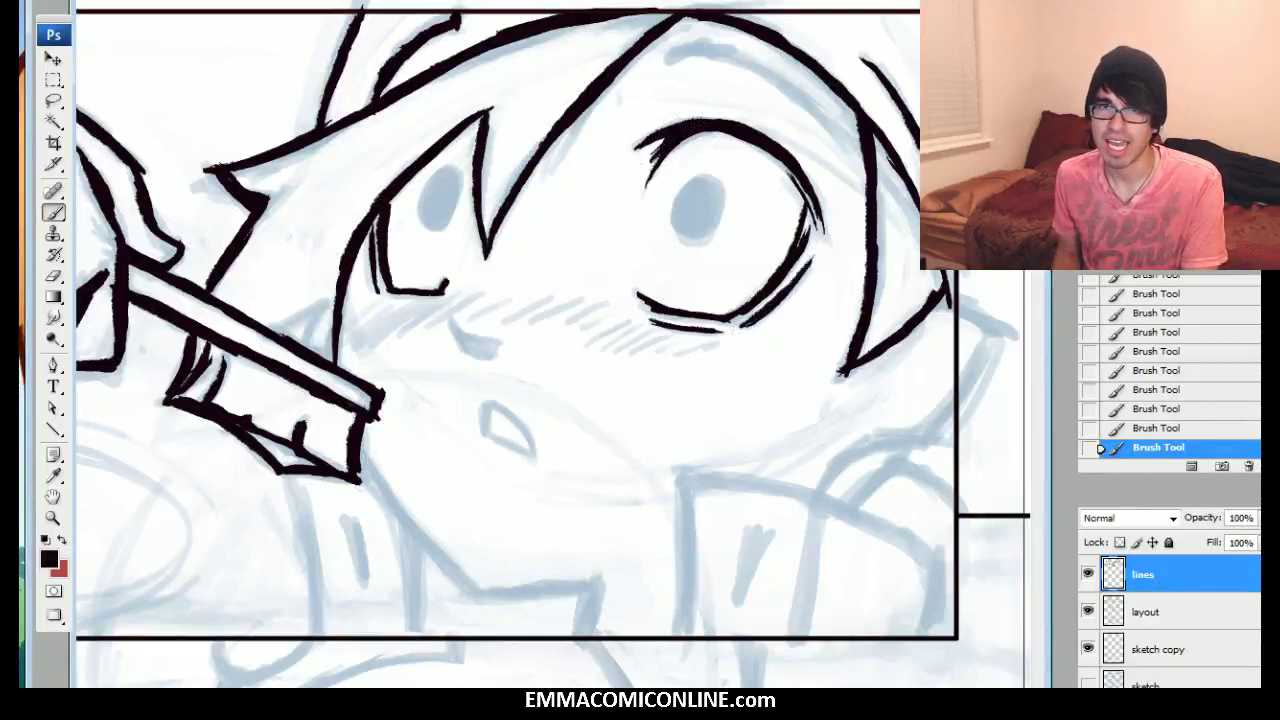
pyautogui.moveTo(772, 308); pyautogui.dragTo(810, 263)
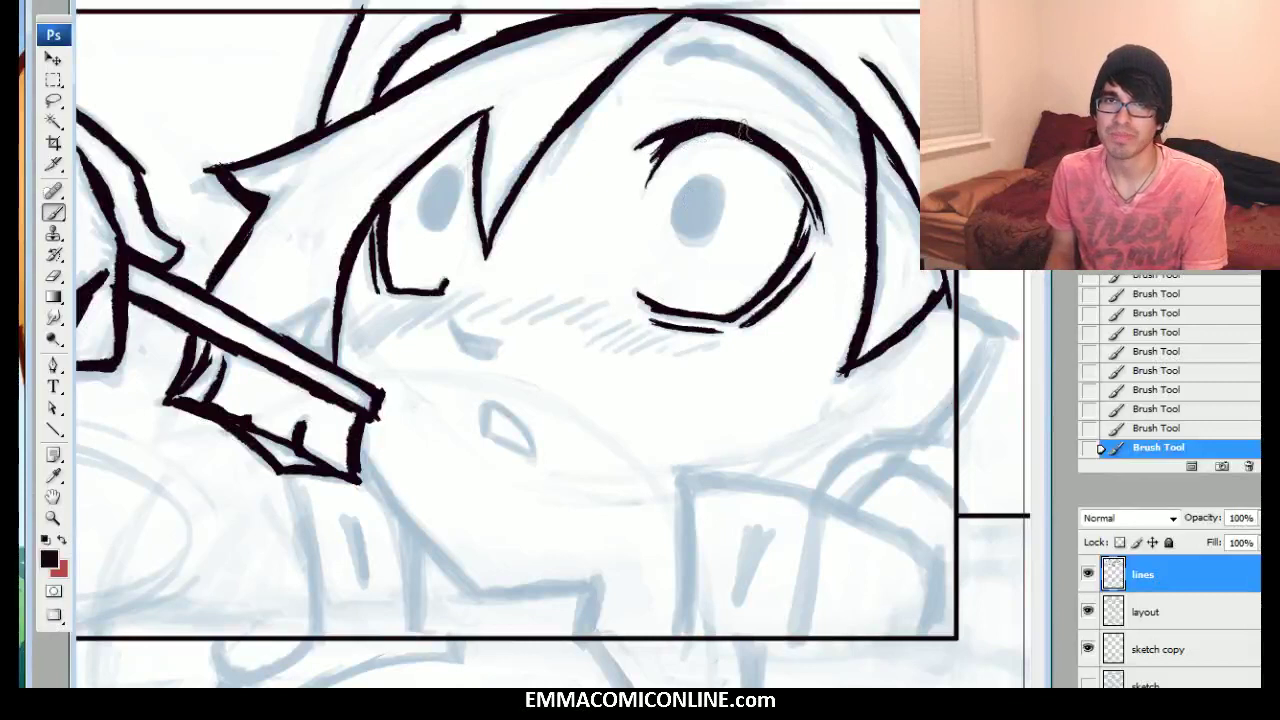
pyautogui.moveTo(668, 58)
pyautogui.mouseDown()
pyautogui.moveTo(688, 55)
pyautogui.moveTo(716, 47)
pyautogui.moveTo(780, 83)
pyautogui.moveTo(735, 60)
pyautogui.moveTo(847, 158)
pyautogui.mouseUp()
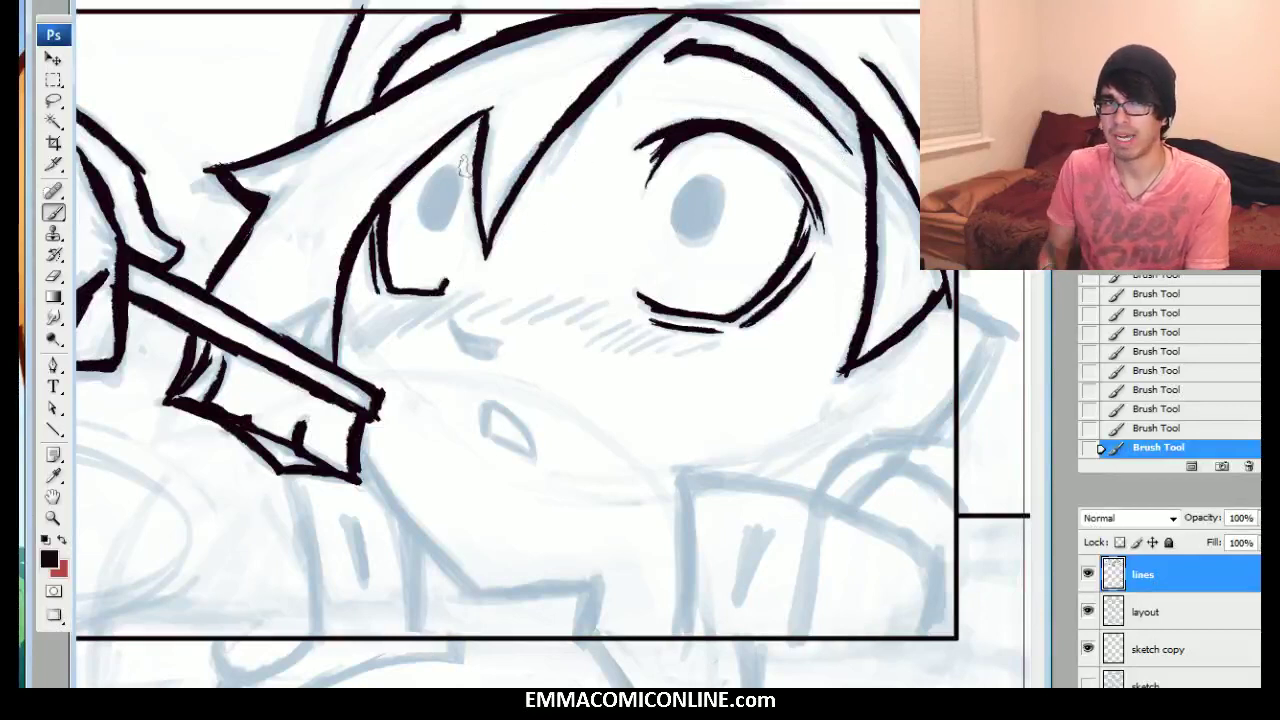
# Clean up the end of the smaller eye's lower lid and fill both pupils solid black
pyautogui.moveTo(454, 285)
pyautogui.mouseDown()
pyautogui.moveTo(452, 300)
pyautogui.moveTo(455, 282)
pyautogui.mouseUp()
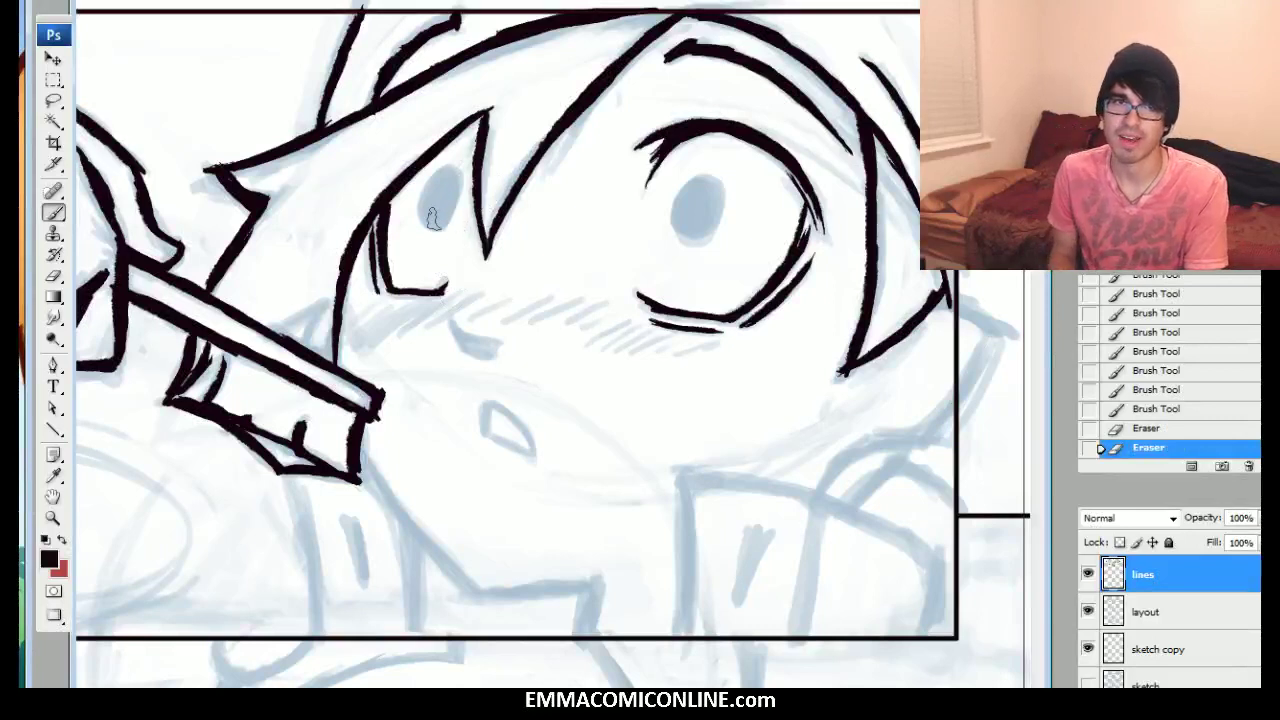
pyautogui.moveTo(428, 222)
pyautogui.mouseDown()
pyautogui.moveTo(445, 174)
pyautogui.moveTo(450, 195)
pyautogui.moveTo(437, 210)
pyautogui.moveTo(452, 180)
pyautogui.moveTo(427, 204)
pyautogui.moveTo(433, 186)
pyautogui.moveTo(432, 226)
pyautogui.mouseUp()
pyautogui.moveTo(674, 214)
pyautogui.mouseDown()
pyautogui.moveTo(714, 203)
pyautogui.moveTo(707, 232)
pyautogui.moveTo(717, 228)
pyautogui.moveTo(702, 177)
pyautogui.moveTo(677, 208)
pyautogui.moveTo(687, 188)
pyautogui.moveTo(700, 225)
pyautogui.moveTo(701, 190)
pyautogui.moveTo(691, 228)
pyautogui.moveTo(677, 220)
pyautogui.moveTo(686, 229)
pyautogui.moveTo(707, 210)
pyautogui.moveTo(686, 244)
pyautogui.mouseUp()
pyautogui.moveTo(676, 246); pyautogui.dragTo(678, 228)
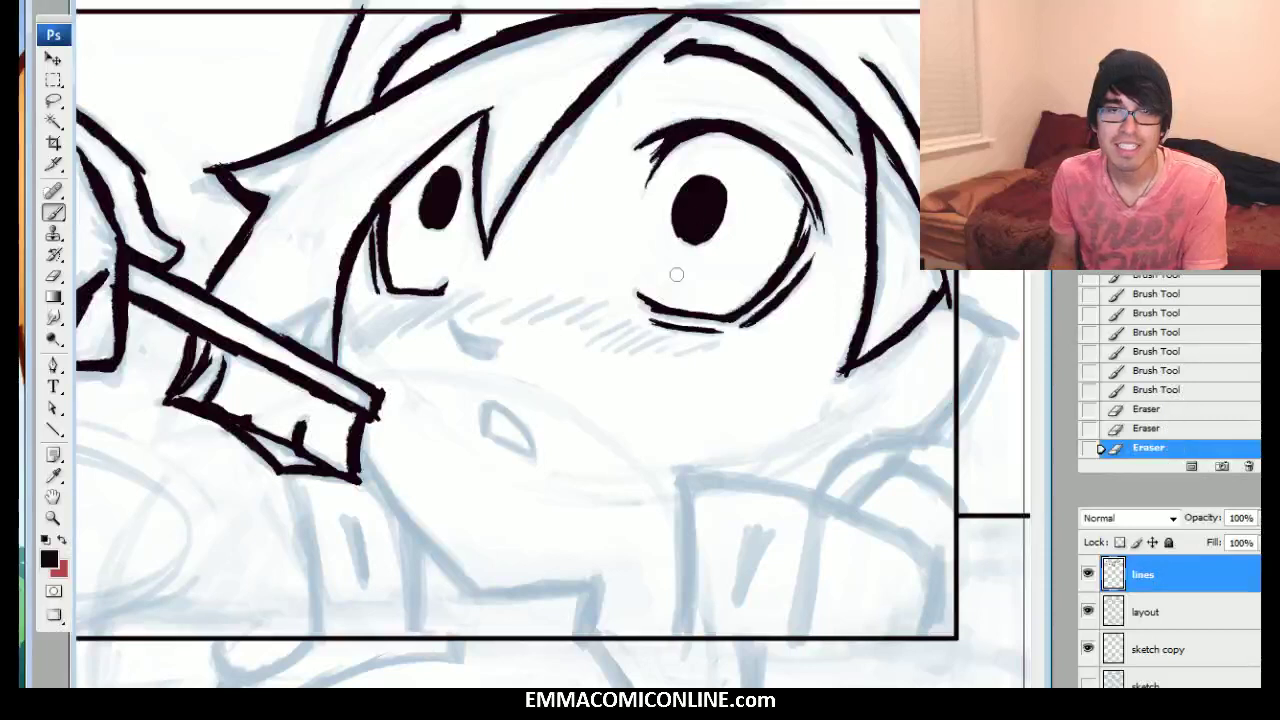
# Try erasing a four-pointed star highlight into each pupil, and revert to the solid pupils
pyautogui.press('b')
pyautogui.moveTo(437, 222); pyautogui.dragTo(445, 200)
pyautogui.moveTo(697, 228); pyautogui.dragTo(704, 212)
pyautogui.moveTo(694, 236)
pyautogui.mouseDown()
pyautogui.moveTo(716, 210)
pyautogui.moveTo(686, 205)
pyautogui.mouseUp()
pyautogui.moveTo(707, 186); pyautogui.dragTo(700, 214)
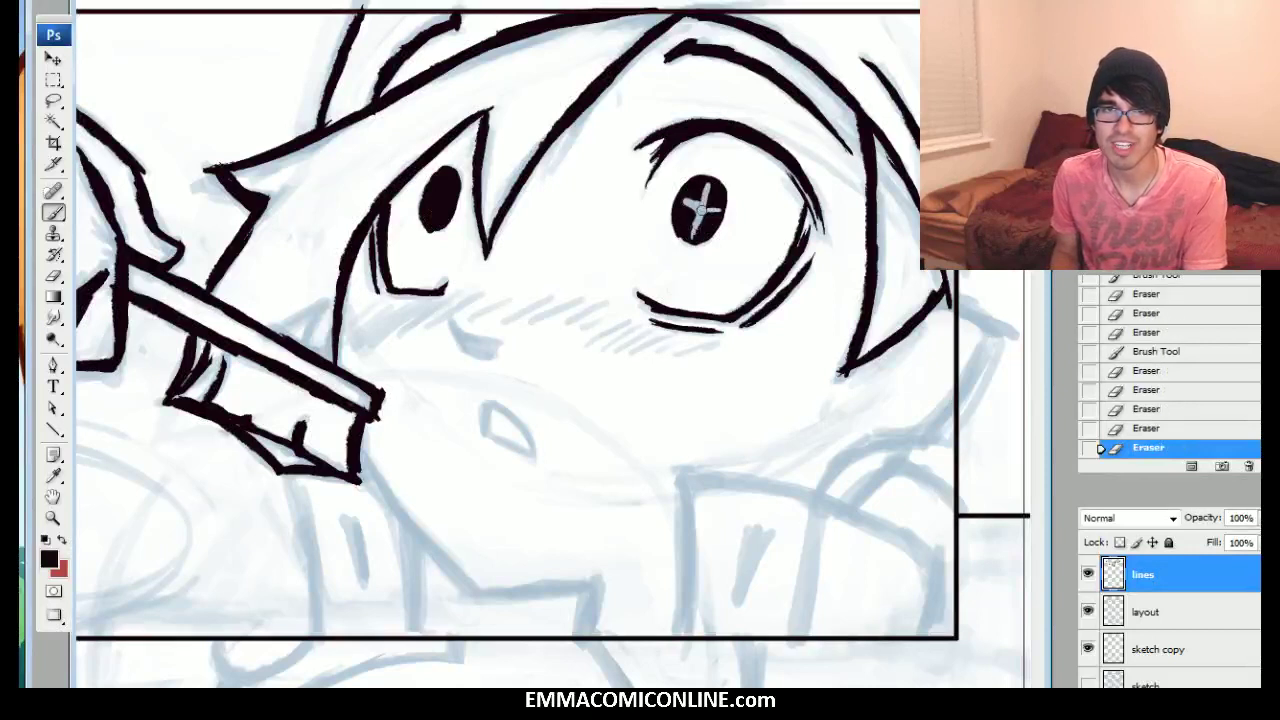
pyautogui.moveTo(449, 201); pyautogui.dragTo(427, 207)
pyautogui.moveTo(441, 182); pyautogui.dragTo(437, 226)
pyautogui.moveTo(439, 186); pyautogui.dragTo(438, 220)
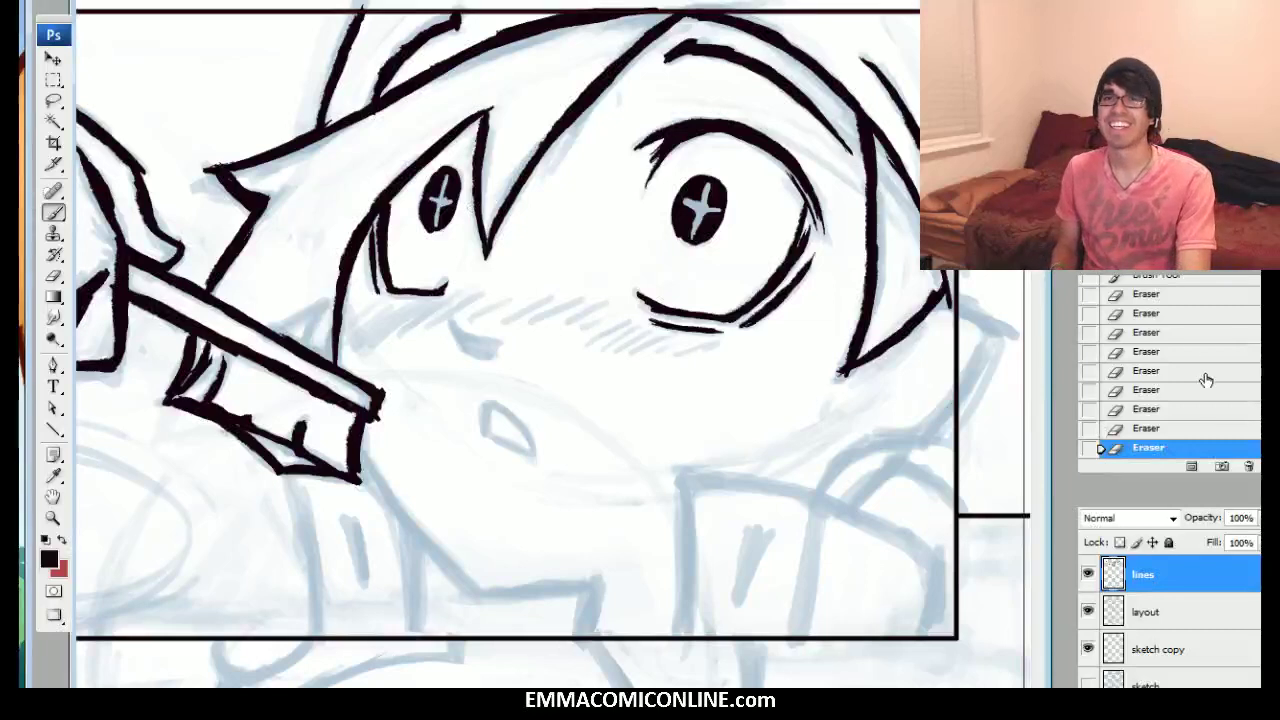
pyautogui.click(1160, 277)
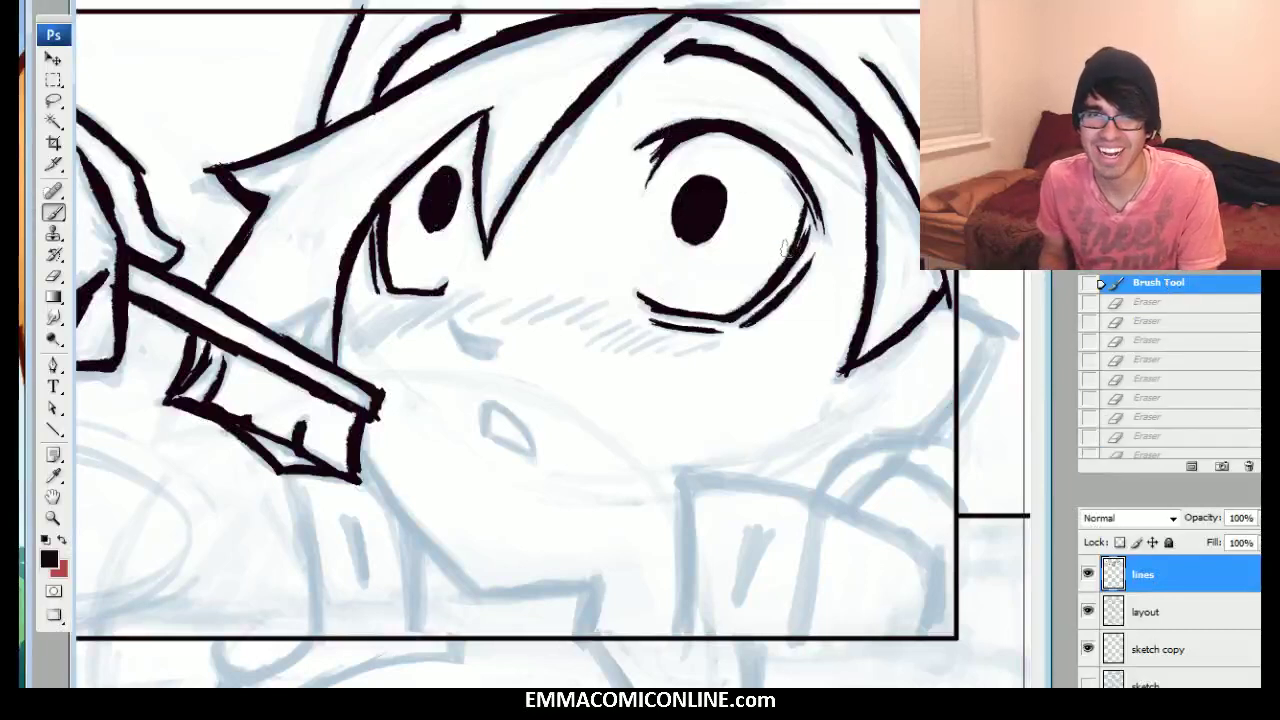
# Thicken the wide eye's upper lid and trim its inner edge into a smooth curve
pyautogui.moveTo(806, 191); pyautogui.dragTo(801, 180)
pyautogui.moveTo(808, 196)
pyautogui.mouseDown()
pyautogui.moveTo(750, 136)
pyautogui.moveTo(696, 136)
pyautogui.moveTo(708, 128)
pyautogui.mouseUp()
pyautogui.moveTo(746, 136); pyautogui.dragTo(706, 131)
pyautogui.moveTo(736, 134); pyautogui.dragTo(709, 138)
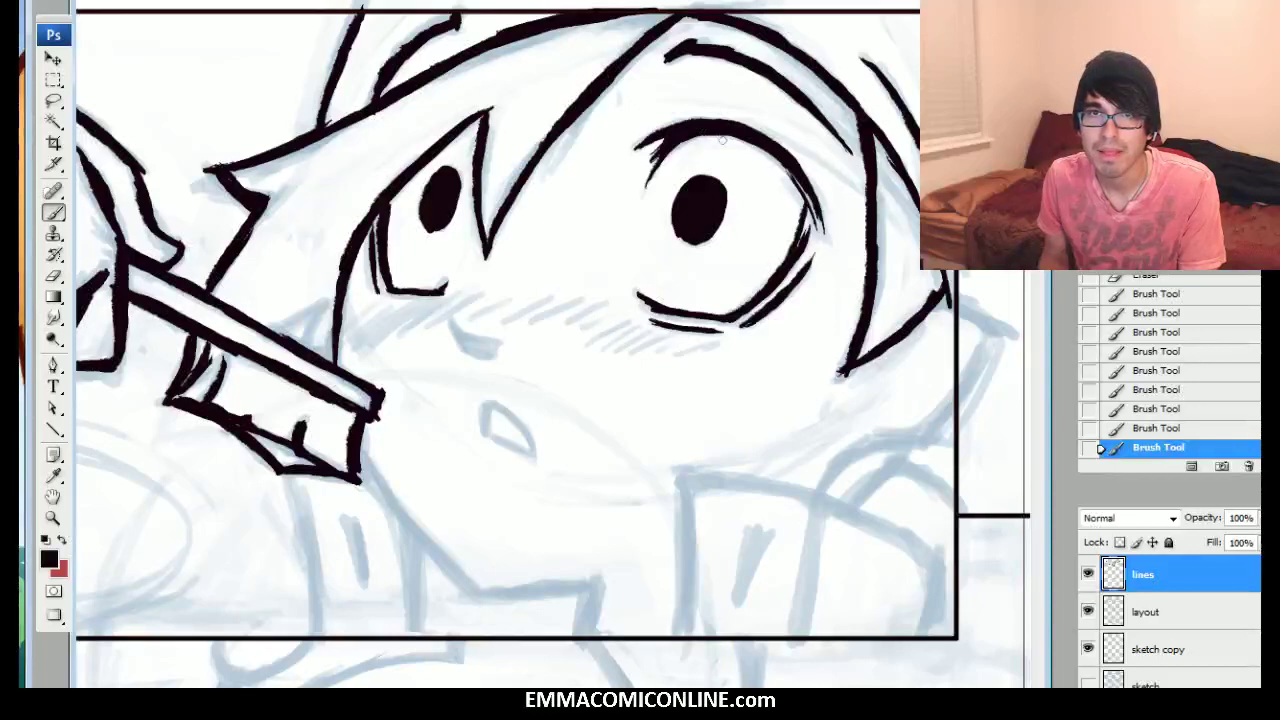
pyautogui.click(709, 138)
pyautogui.click(711, 139)
# Toggle the lines layer's visibility to compare the inked face with the sketch beneath
pyautogui.click(1089, 573)
pyautogui.click(1089, 574)
pyautogui.click(1096, 575)
pyautogui.click(1096, 575)
pyautogui.click(1096, 575)
pyautogui.click(1096, 575)
pyautogui.click(1096, 576)
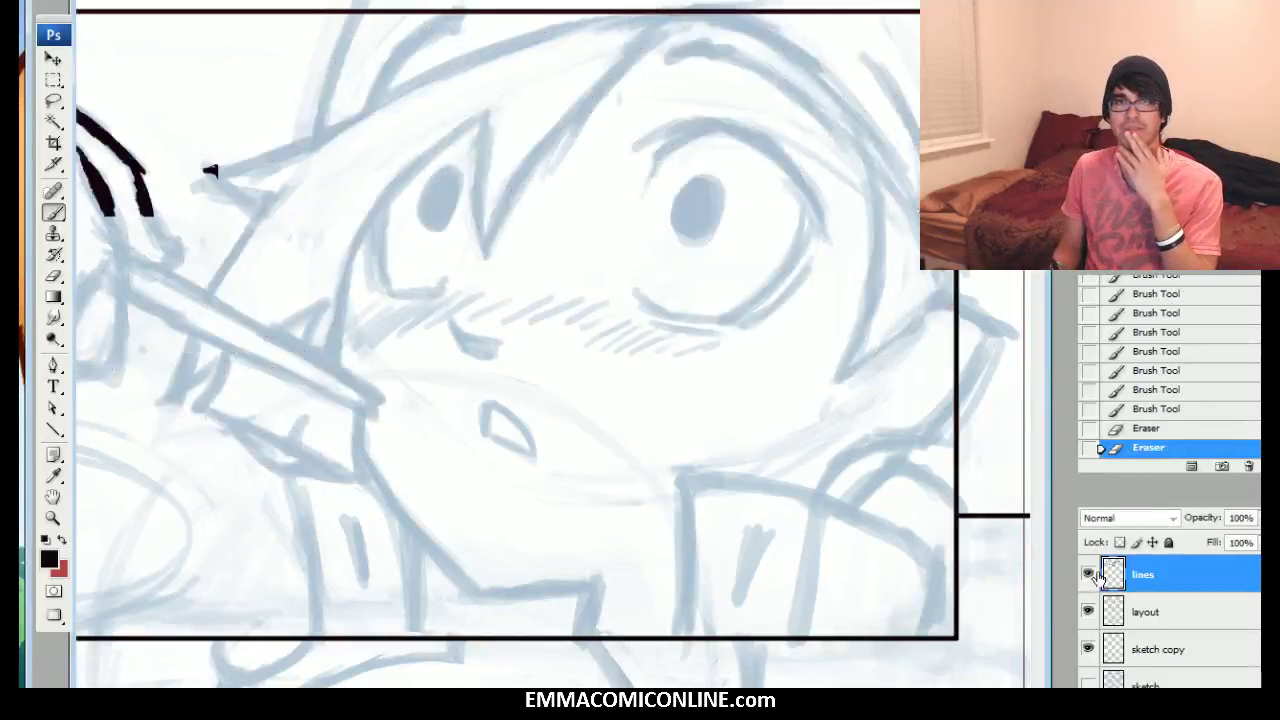
# Touch up the smaller eye's pupil and the edge of the pointed bang between the eyes
pyautogui.moveTo(464, 252); pyautogui.dragTo(477, 274)
pyautogui.click(432, 226)
pyautogui.click(431, 222)
pyautogui.click(429, 220)
pyautogui.click(429, 218)
pyautogui.click(430, 216)
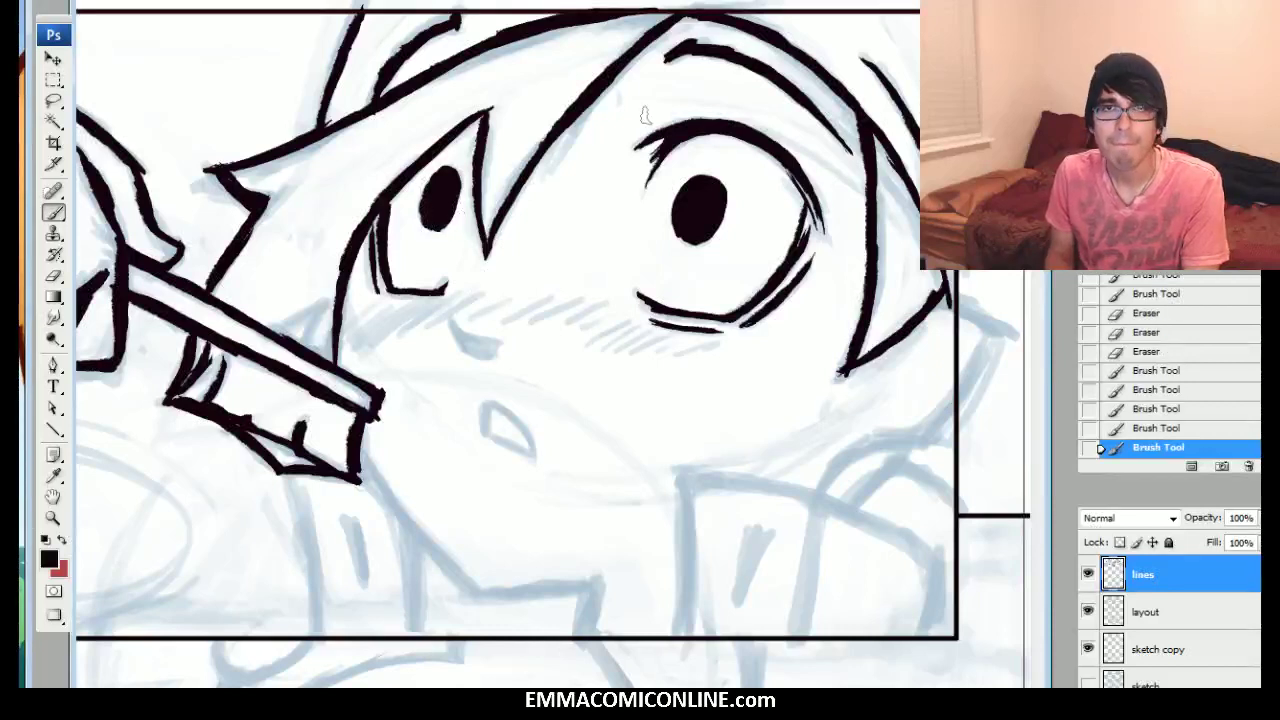
pyautogui.moveTo(508, 176); pyautogui.dragTo(588, 104)
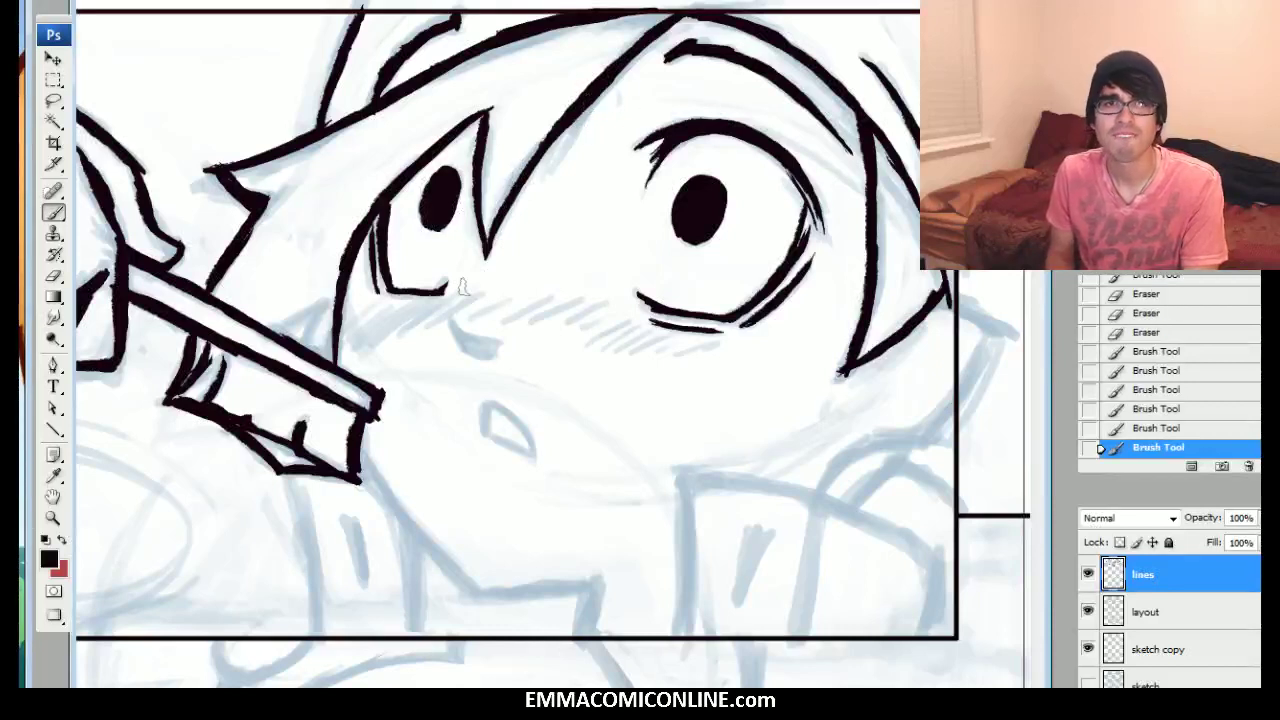
# Ink the small nose beneath the eyes and fill it solid black
pyautogui.moveTo(454, 352); pyautogui.dragTo(460, 324)
pyautogui.moveTo(452, 348); pyautogui.dragTo(458, 330)
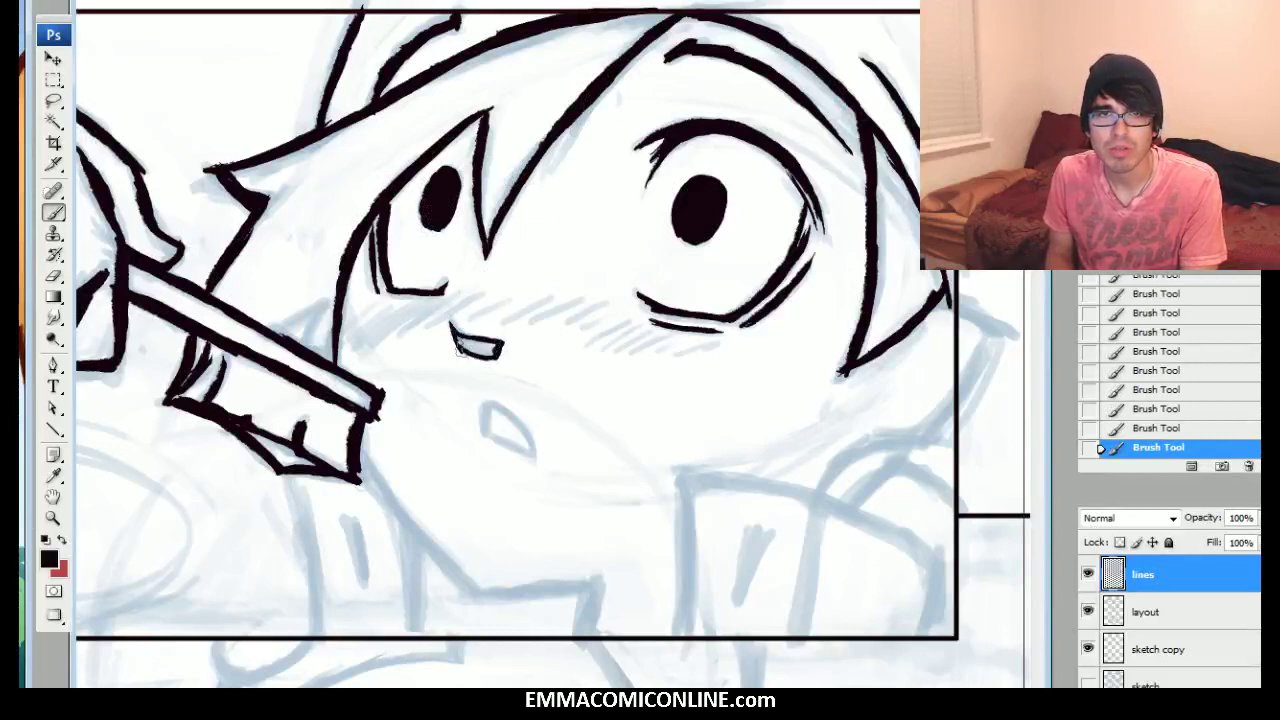
pyautogui.moveTo(474, 348); pyautogui.dragTo(505, 352)
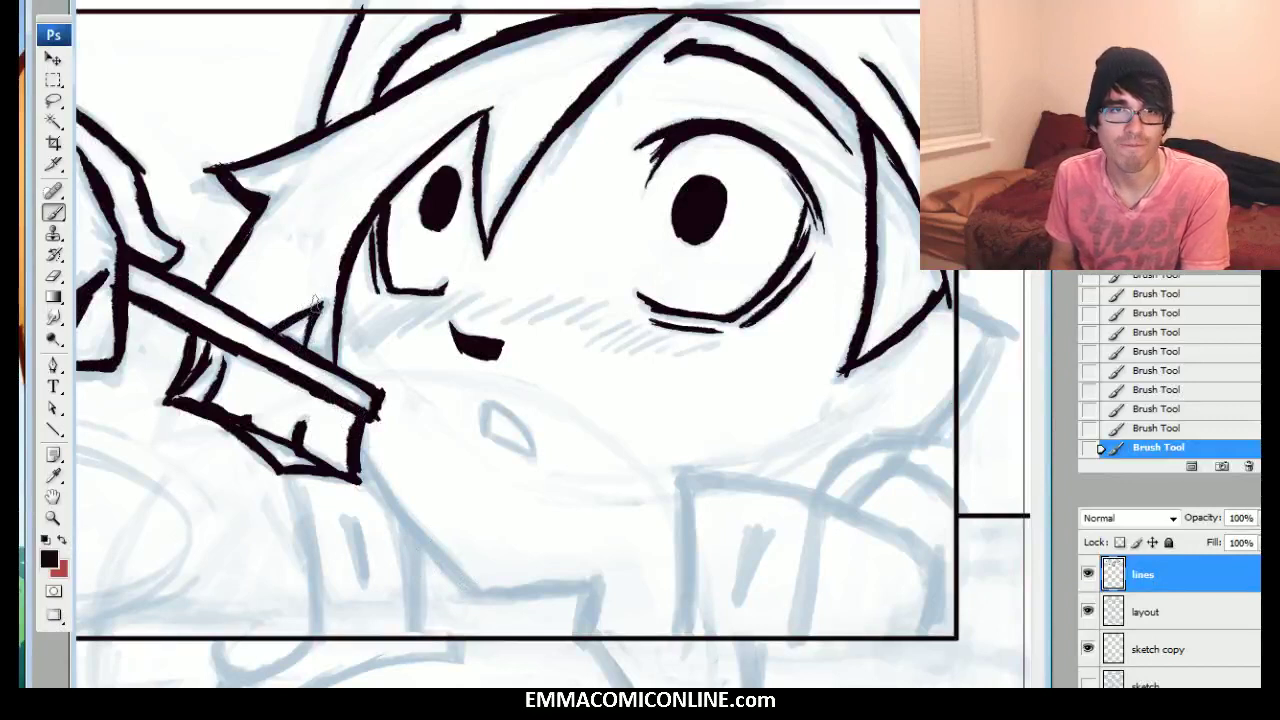
# Ink the jaw line from the paintbrush's bristles down to its corner, across to the neck and down to the panel's bottom border
pyautogui.moveTo(483, 593); pyautogui.dragTo(362, 455)
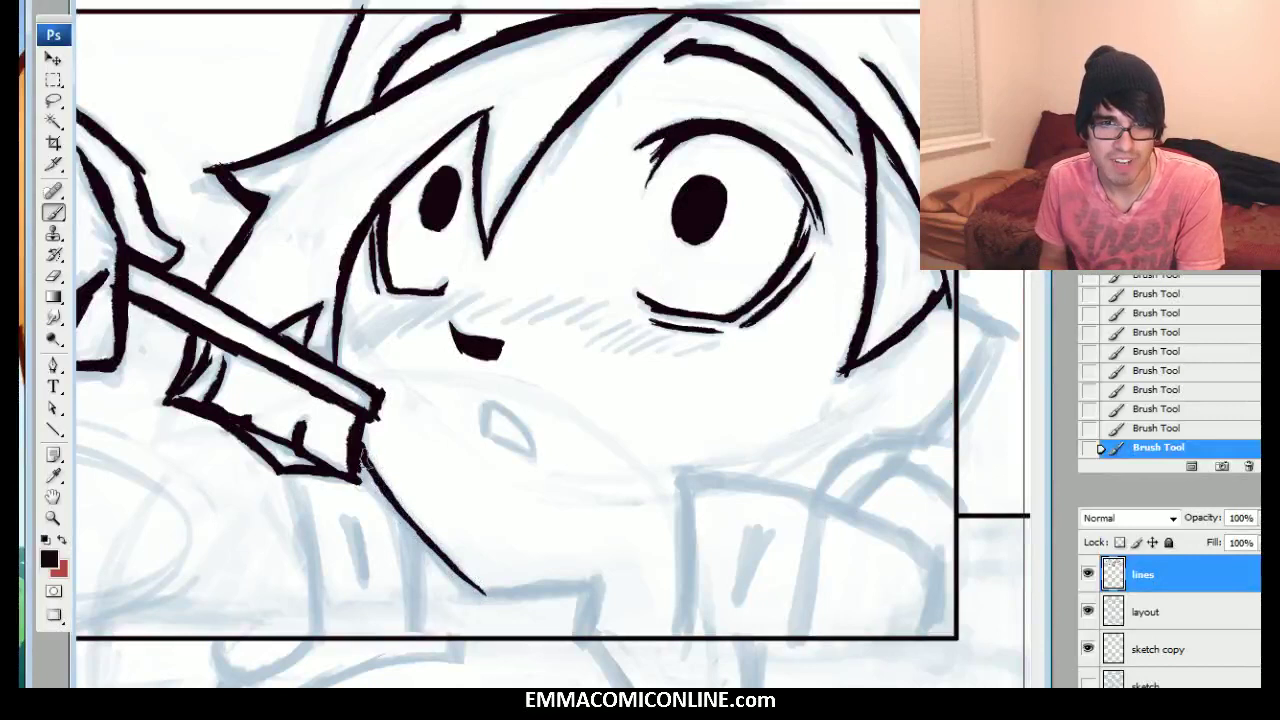
pyautogui.moveTo(486, 592); pyautogui.dragTo(586, 594)
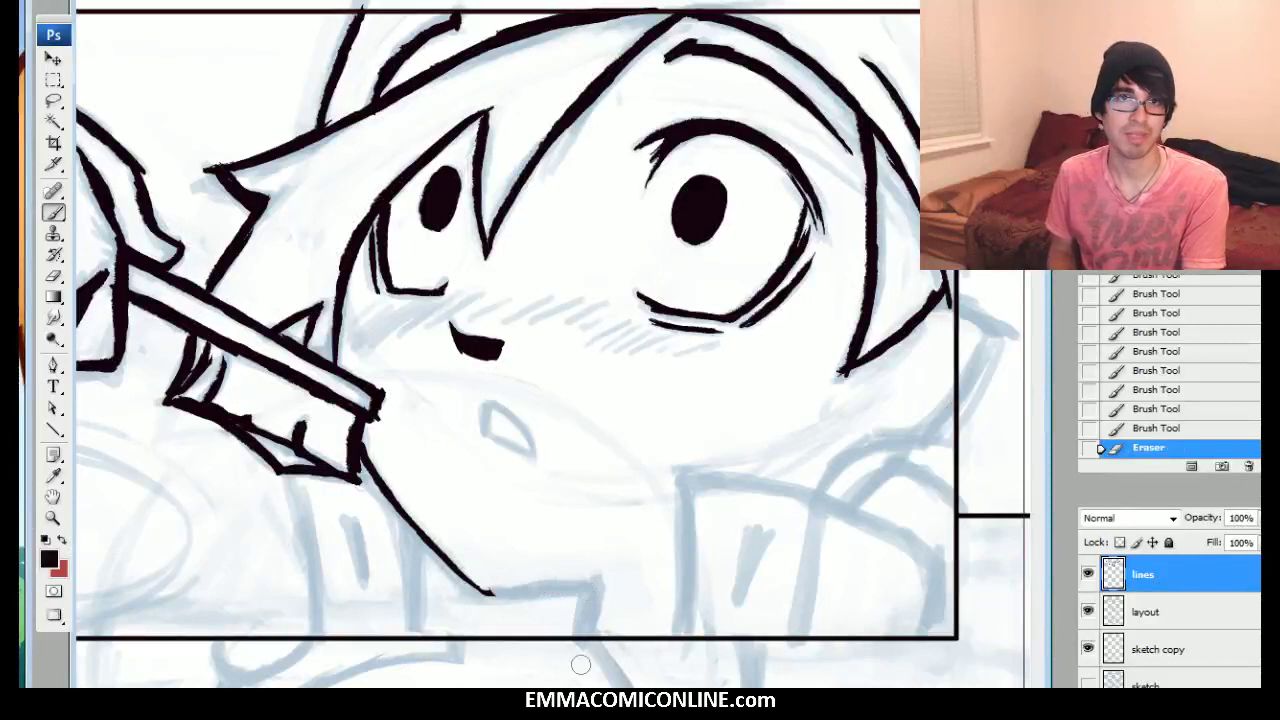
pyautogui.moveTo(480, 586)
pyautogui.mouseDown()
pyautogui.moveTo(508, 588)
pyautogui.moveTo(488, 593)
pyautogui.mouseUp()
pyautogui.moveTo(484, 592); pyautogui.dragTo(599, 581)
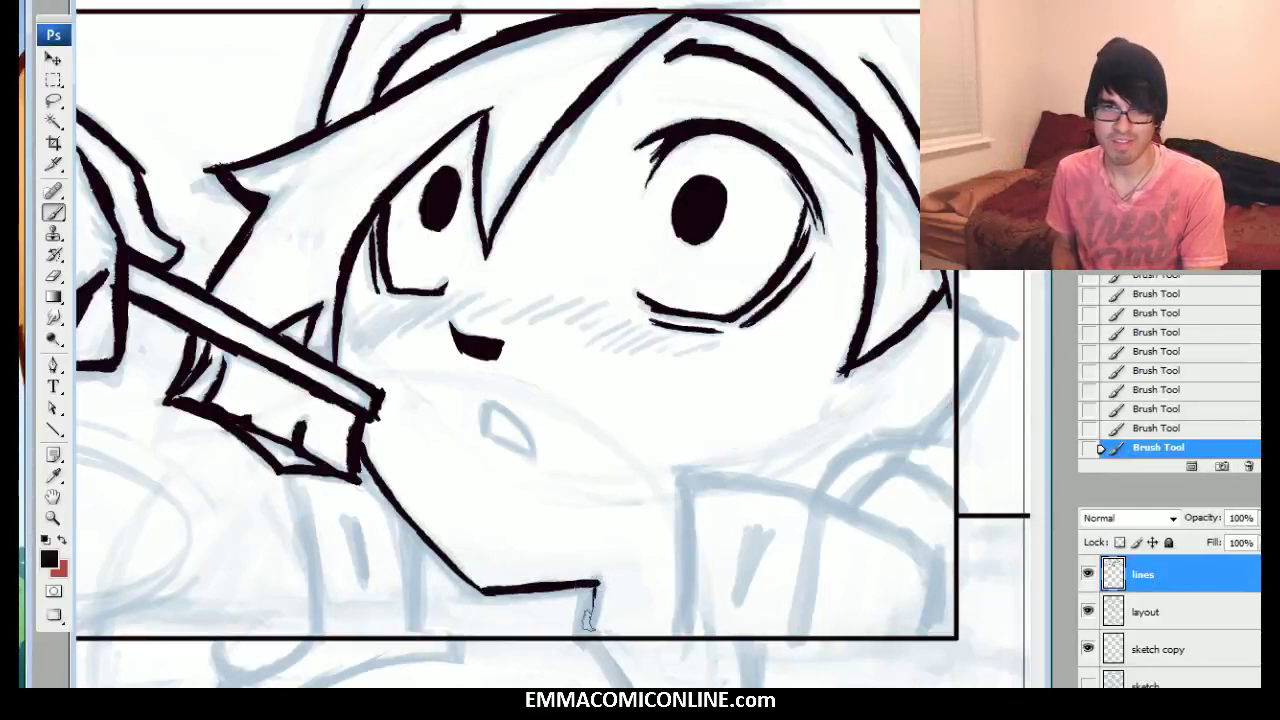
pyautogui.moveTo(590, 602); pyautogui.dragTo(584, 634)
pyautogui.moveTo(595, 588); pyautogui.dragTo(587, 630)
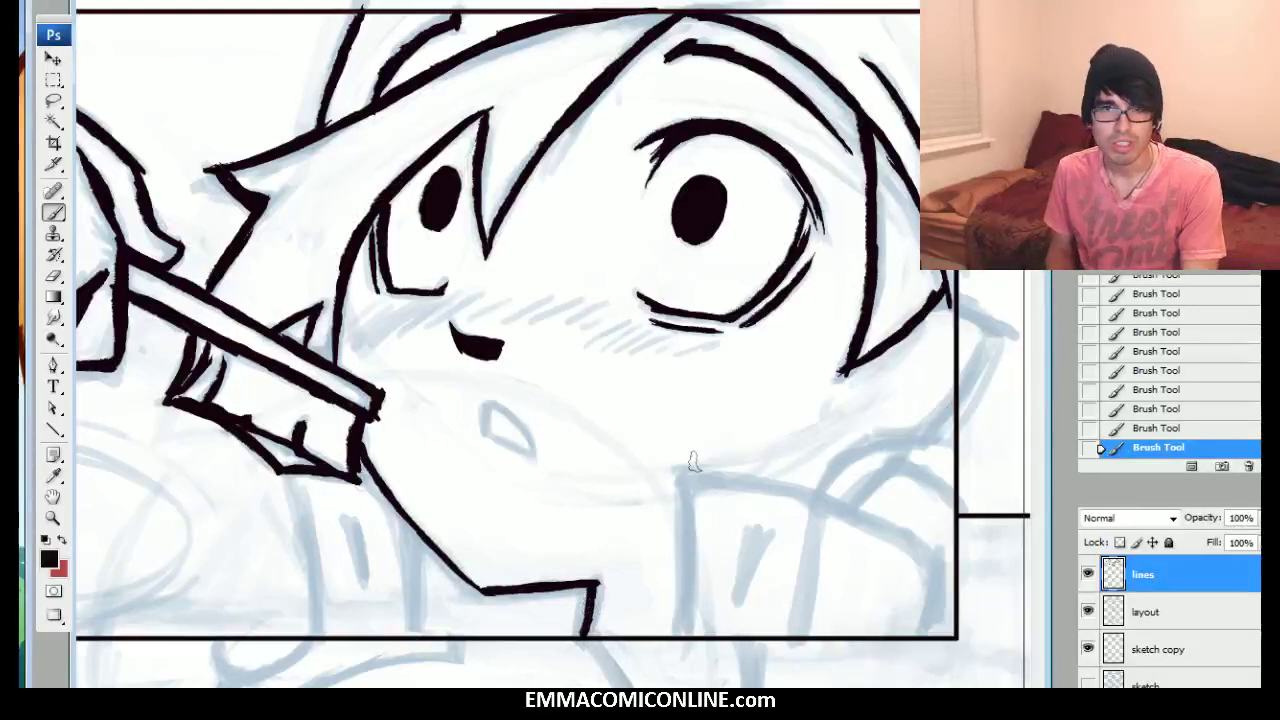
# Ink both sides of the near collar piece below the paintbrush and the dark slot mark inside it
pyautogui.moveTo(414, 634); pyautogui.dragTo(398, 498)
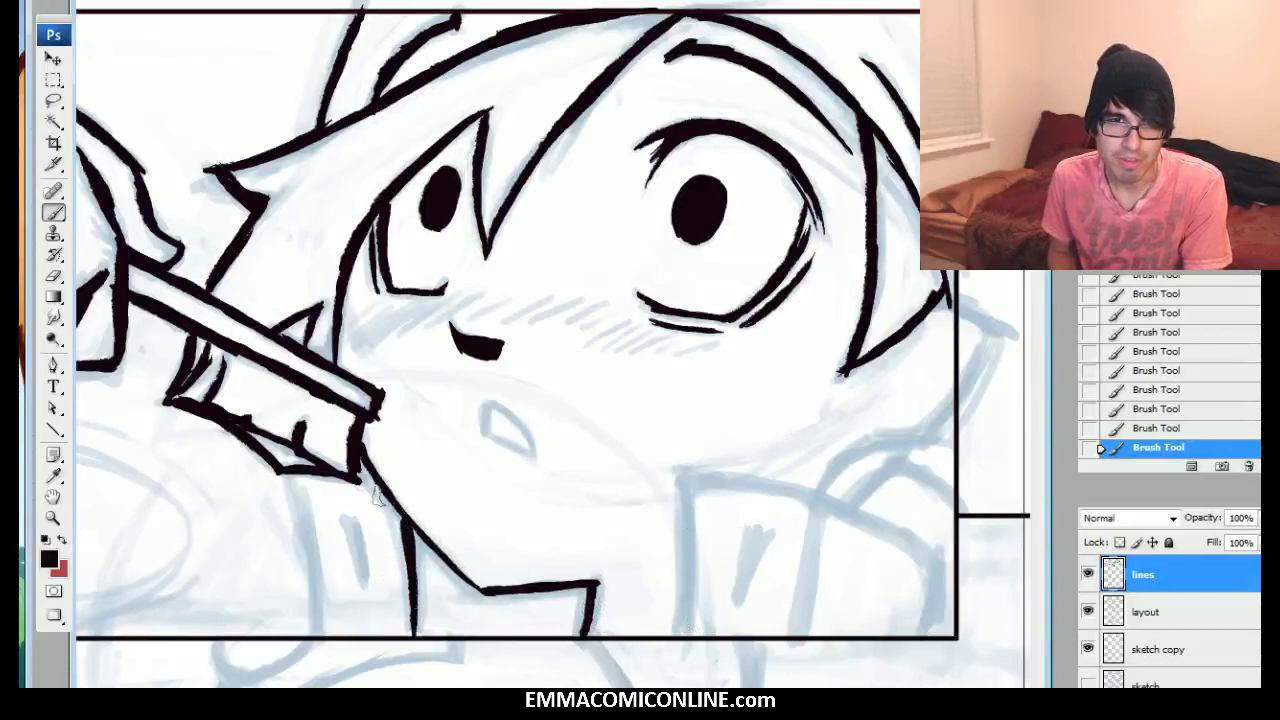
pyautogui.moveTo(318, 630); pyautogui.dragTo(300, 500)
pyautogui.moveTo(310, 564); pyautogui.dragTo(295, 478)
pyautogui.moveTo(355, 562)
pyautogui.mouseDown()
pyautogui.moveTo(338, 506)
pyautogui.moveTo(362, 574)
pyautogui.moveTo(346, 518)
pyautogui.moveTo(356, 528)
pyautogui.mouseUp()
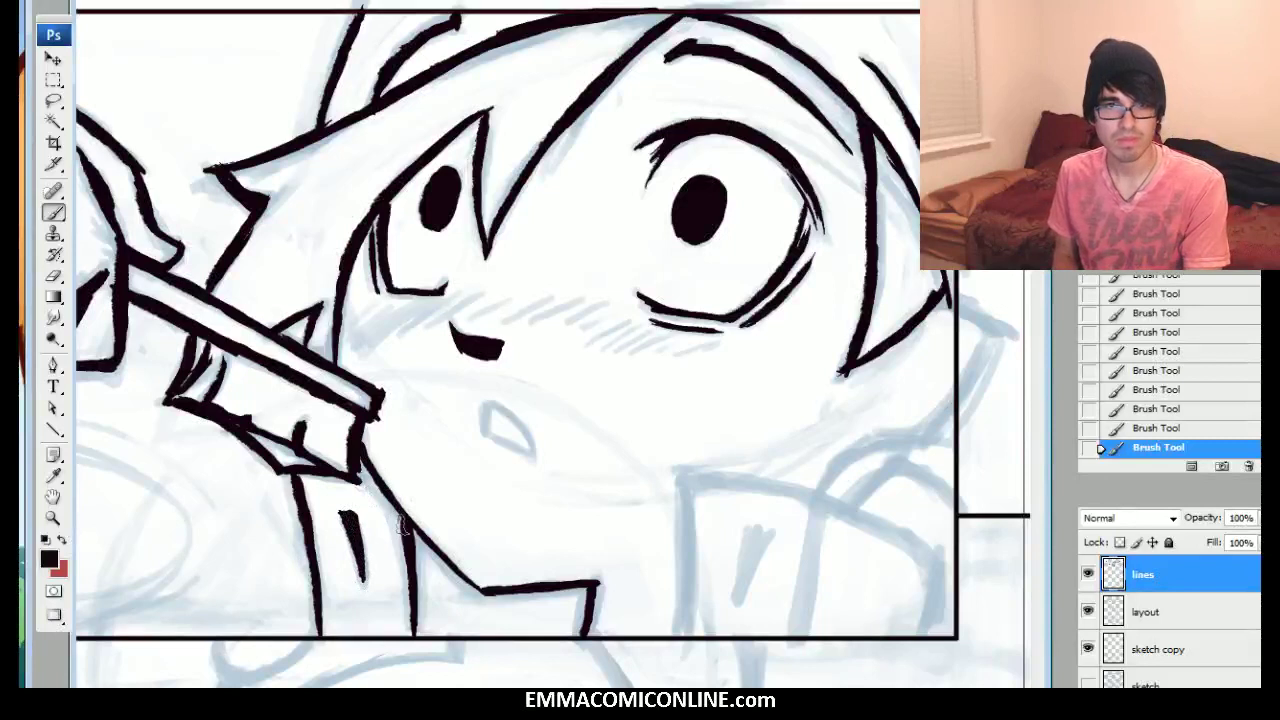
# Thicken the jaw line between the paintbrush's bristles and the lower corner of the jaw
pyautogui.moveTo(374, 478)
pyautogui.mouseDown()
pyautogui.moveTo(407, 521)
pyautogui.moveTo(370, 470)
pyautogui.mouseUp()
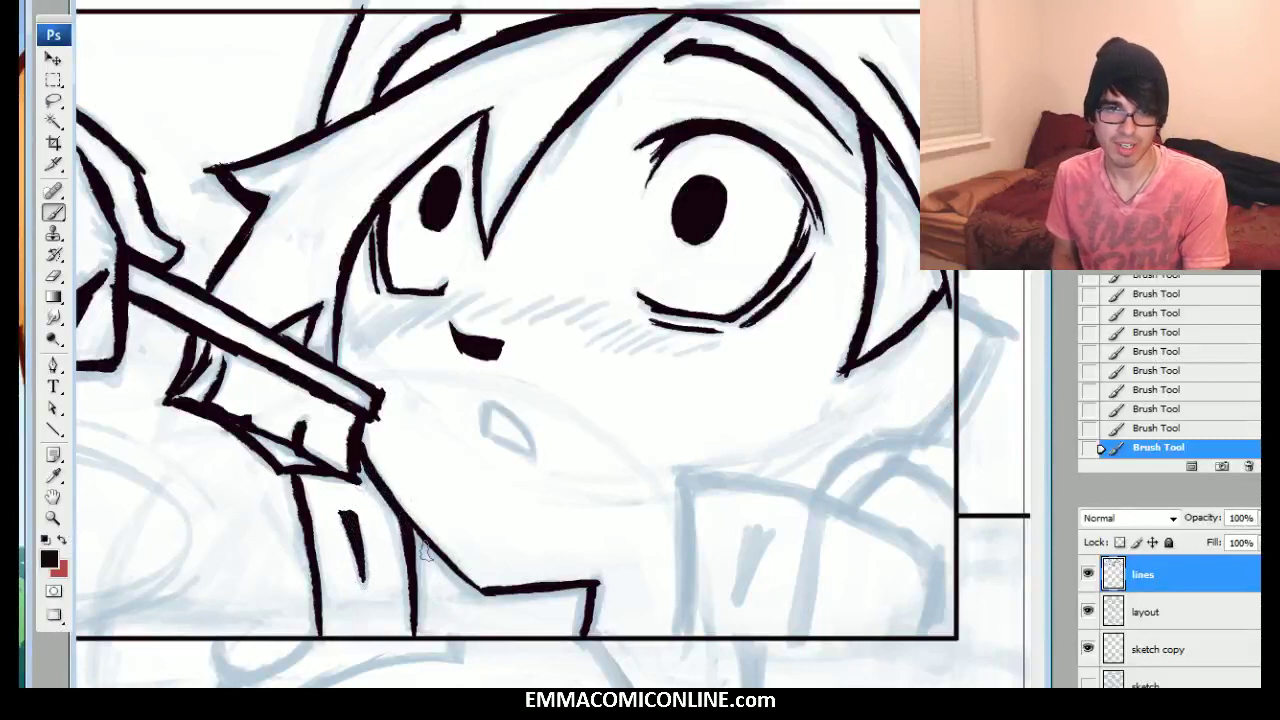
pyautogui.moveTo(448, 560); pyautogui.dragTo(482, 590)
pyautogui.moveTo(408, 522); pyautogui.dragTo(468, 582)
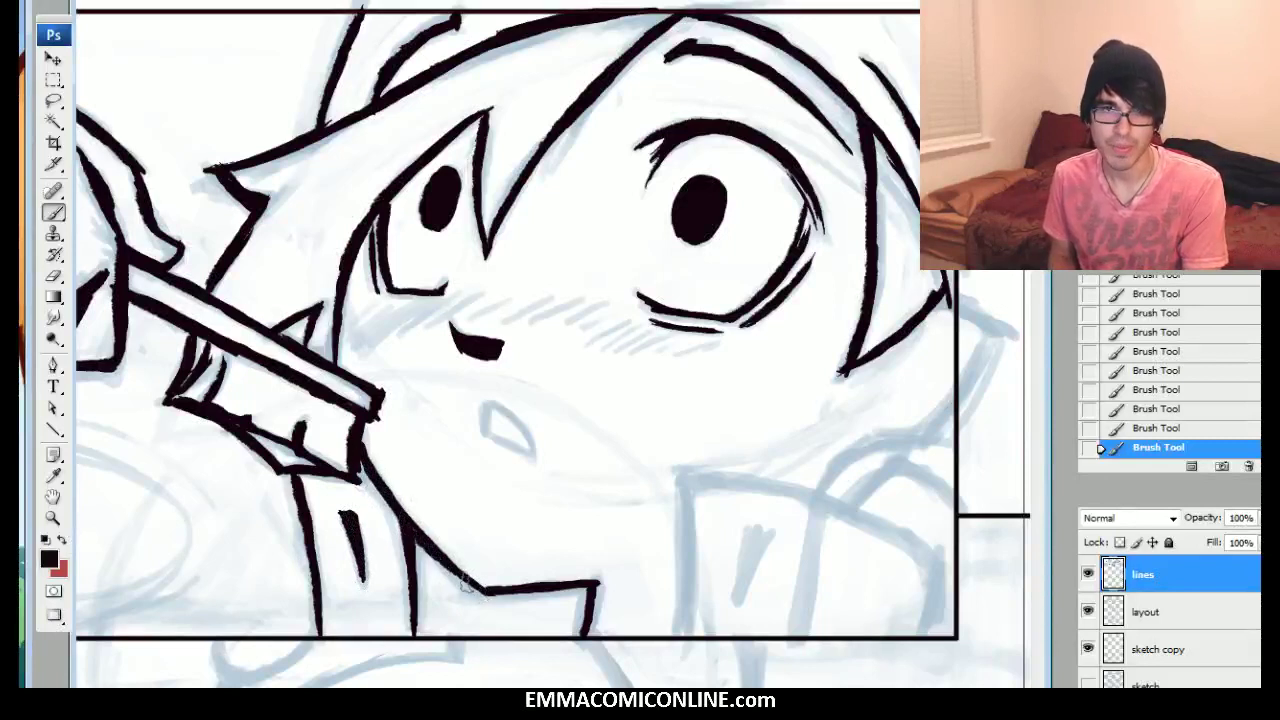
# Ink the far collar piece with two upright sides rising from the panel's bottom border and a sloping top edge
pyautogui.moveTo(680, 645); pyautogui.dragTo(680, 492)
pyautogui.moveTo(682, 570)
pyautogui.mouseDown()
pyautogui.moveTo(687, 468)
pyautogui.moveTo(679, 577)
pyautogui.moveTo(700, 634)
pyautogui.moveTo(692, 498)
pyautogui.mouseUp()
pyautogui.moveTo(688, 625); pyautogui.dragTo(690, 560)
pyautogui.moveTo(690, 582); pyautogui.dragTo(690, 482)
pyautogui.moveTo(688, 532); pyautogui.dragTo(690, 472)
pyautogui.moveTo(686, 500)
pyautogui.mouseDown()
pyautogui.moveTo(690, 476)
pyautogui.moveTo(688, 492)
pyautogui.mouseUp()
pyautogui.moveTo(800, 640); pyautogui.dragTo(818, 515)
pyautogui.moveTo(812, 582); pyautogui.dragTo(818, 514)
pyautogui.moveTo(798, 630)
pyautogui.mouseDown()
pyautogui.moveTo(814, 490)
pyautogui.moveTo(750, 468)
pyautogui.moveTo(803, 504)
pyautogui.moveTo(815, 500)
pyautogui.moveTo(697, 478)
pyautogui.mouseUp()
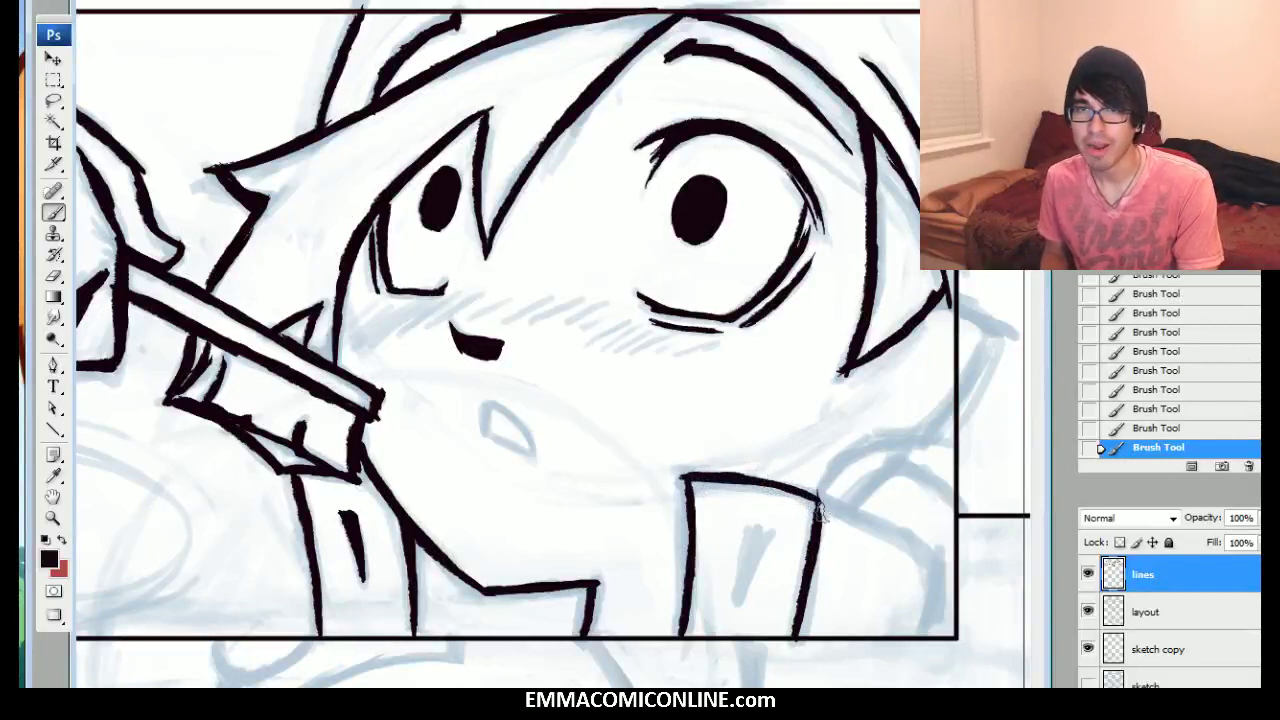
# Ink the far collar's outer section and dark slot mark, plus the curve rising behind it to the panel's side border
pyautogui.moveTo(818, 500); pyautogui.dragTo(941, 568)
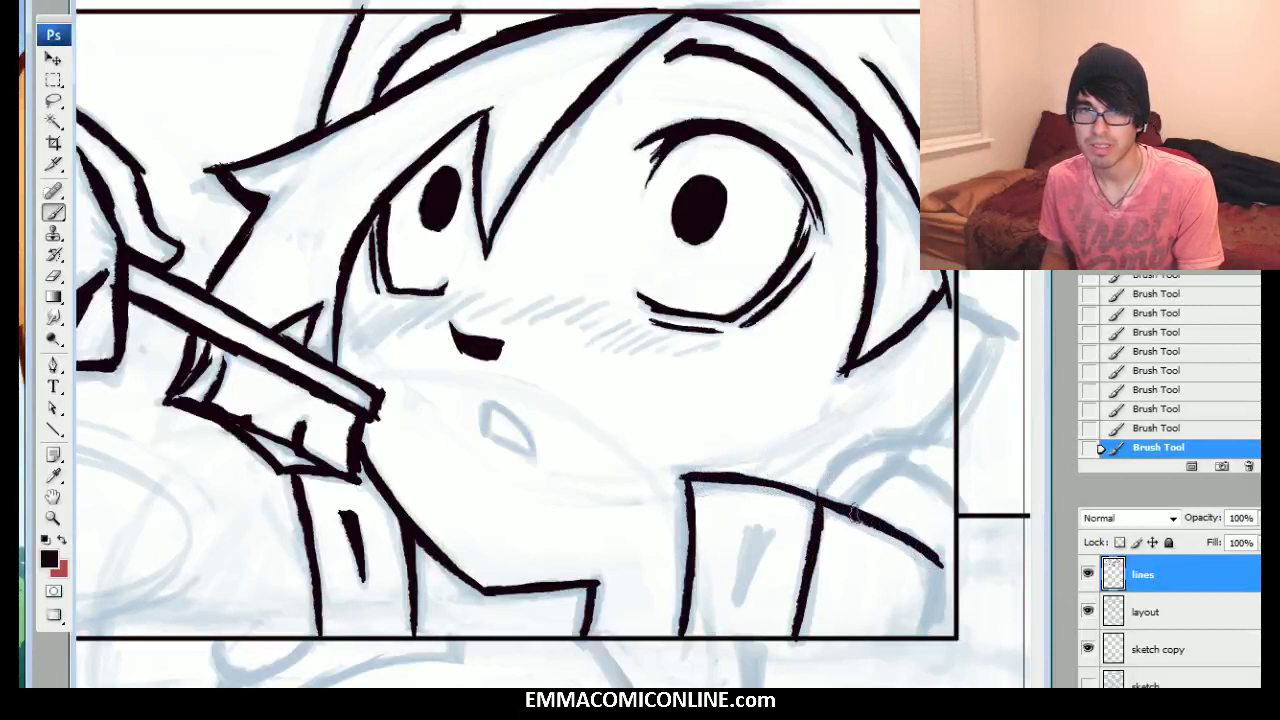
pyautogui.moveTo(935, 583)
pyautogui.mouseDown()
pyautogui.moveTo(917, 631)
pyautogui.moveTo(930, 595)
pyautogui.mouseUp()
pyautogui.moveTo(746, 533); pyautogui.dragTo(738, 610)
pyautogui.moveTo(770, 522)
pyautogui.mouseDown()
pyautogui.moveTo(742, 544)
pyautogui.moveTo(730, 612)
pyautogui.moveTo(742, 566)
pyautogui.mouseUp()
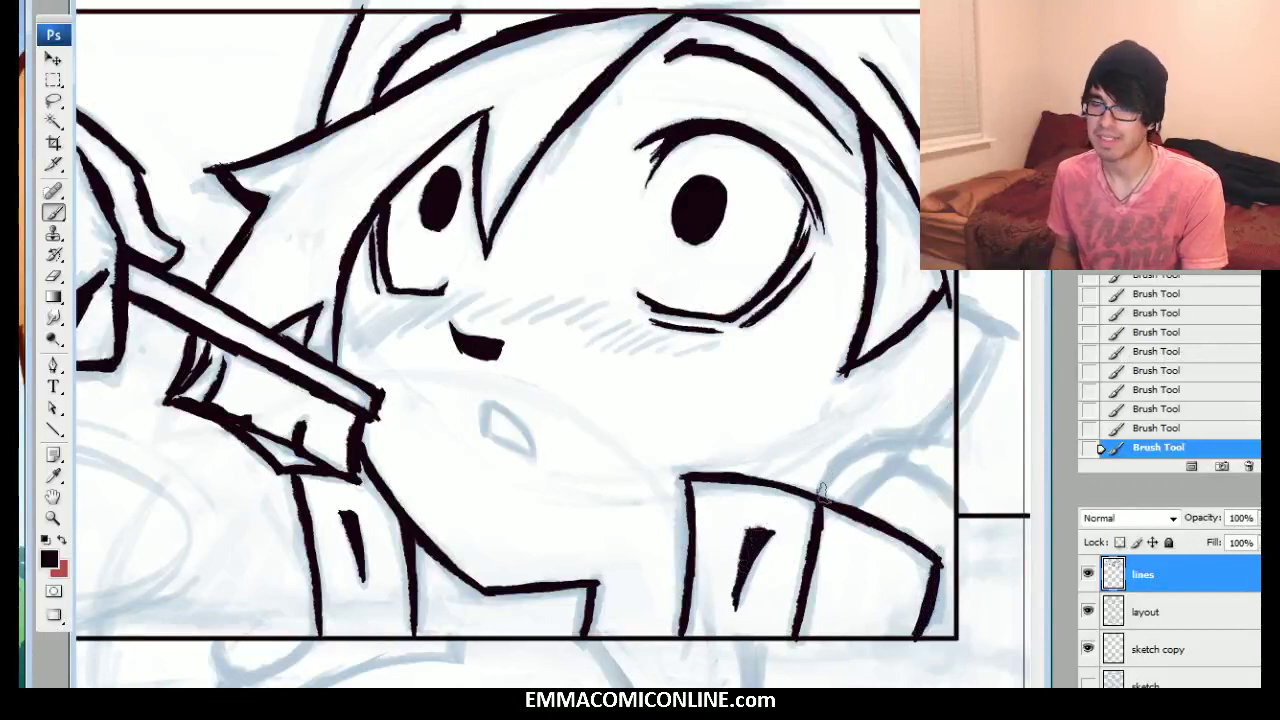
pyautogui.moveTo(810, 490); pyautogui.dragTo(885, 440)
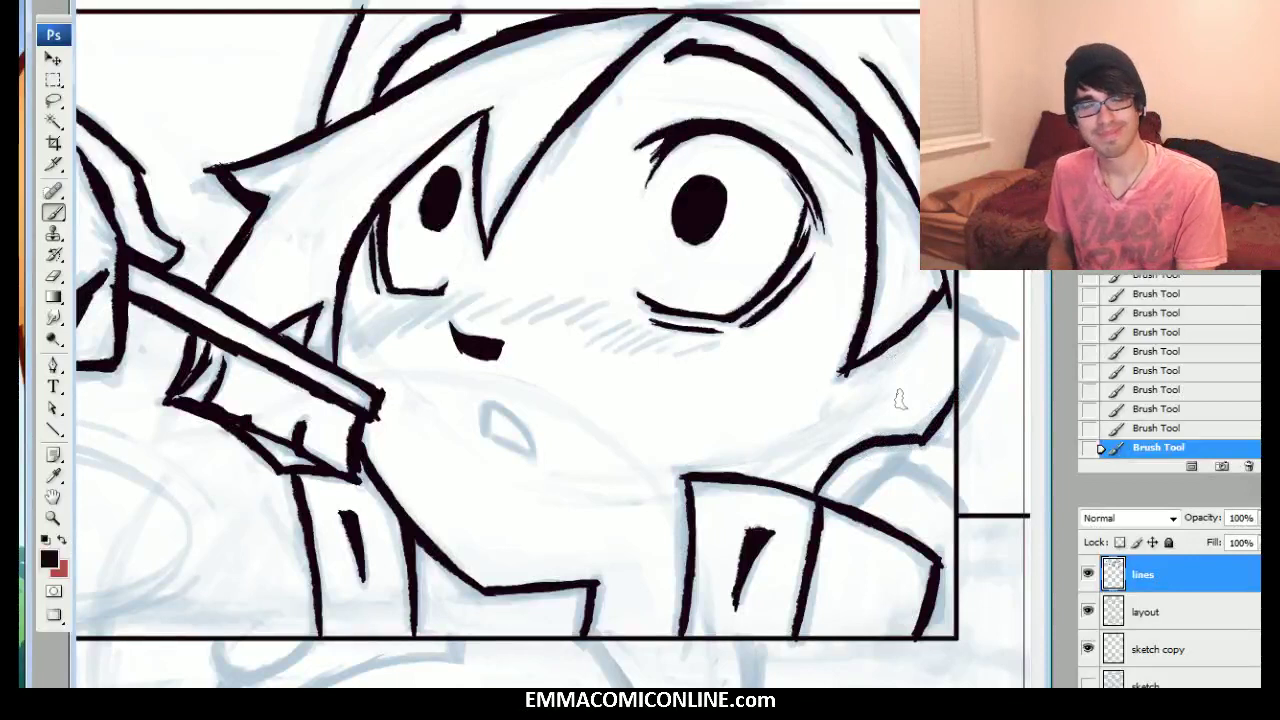
# Clean up the curve behind the far collar and ink a second arc beneath it reaching the panel's side border
pyautogui.moveTo(868, 456); pyautogui.dragTo(904, 454)
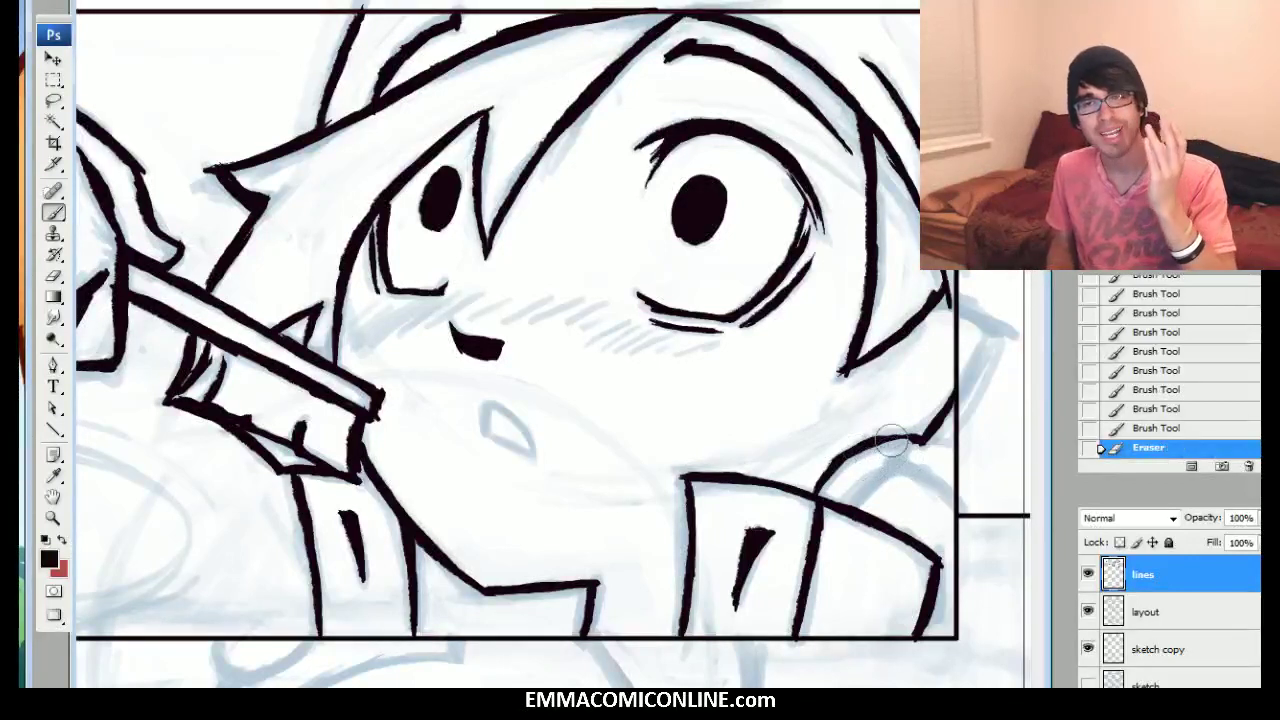
pyautogui.moveTo(903, 440)
pyautogui.mouseDown()
pyautogui.moveTo(830, 463)
pyautogui.moveTo(864, 443)
pyautogui.moveTo(866, 443)
pyautogui.mouseUp()
pyautogui.moveTo(858, 448)
pyautogui.mouseDown()
pyautogui.moveTo(885, 437)
pyautogui.moveTo(842, 456)
pyautogui.moveTo(905, 430)
pyautogui.moveTo(842, 460)
pyautogui.mouseUp()
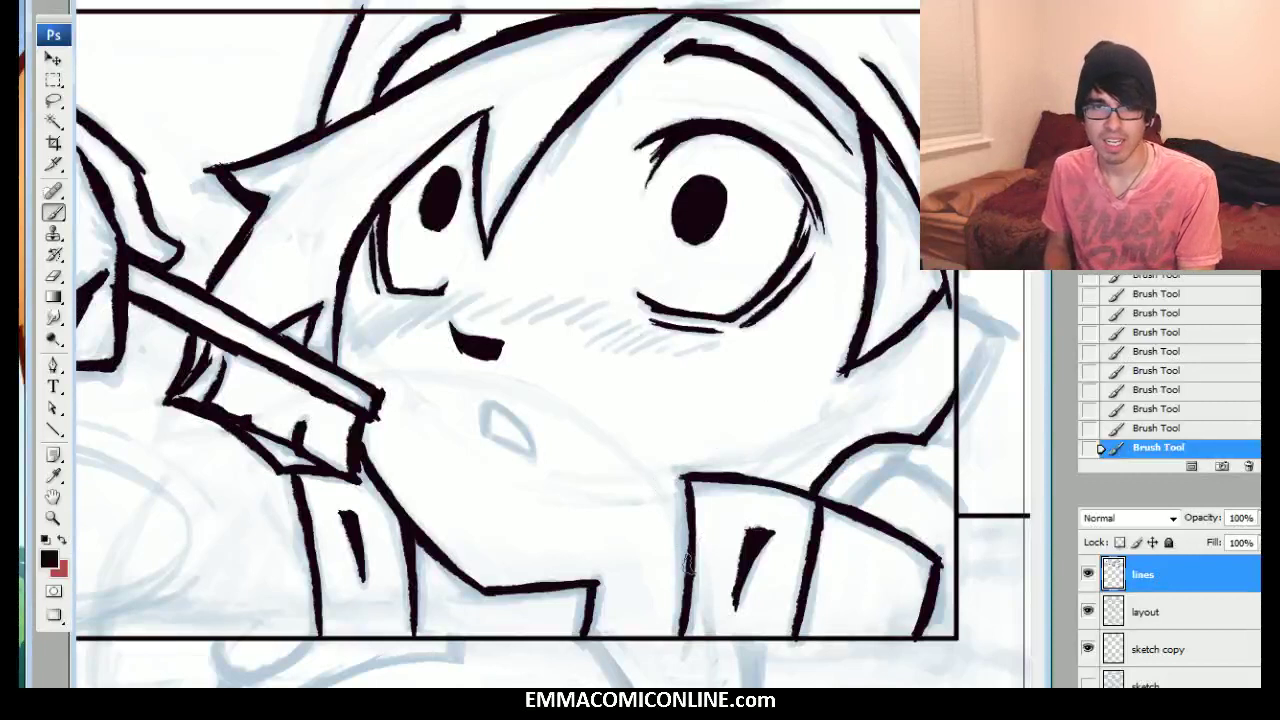
pyautogui.moveTo(853, 507)
pyautogui.mouseDown()
pyautogui.moveTo(893, 459)
pyautogui.moveTo(954, 504)
pyautogui.mouseUp()
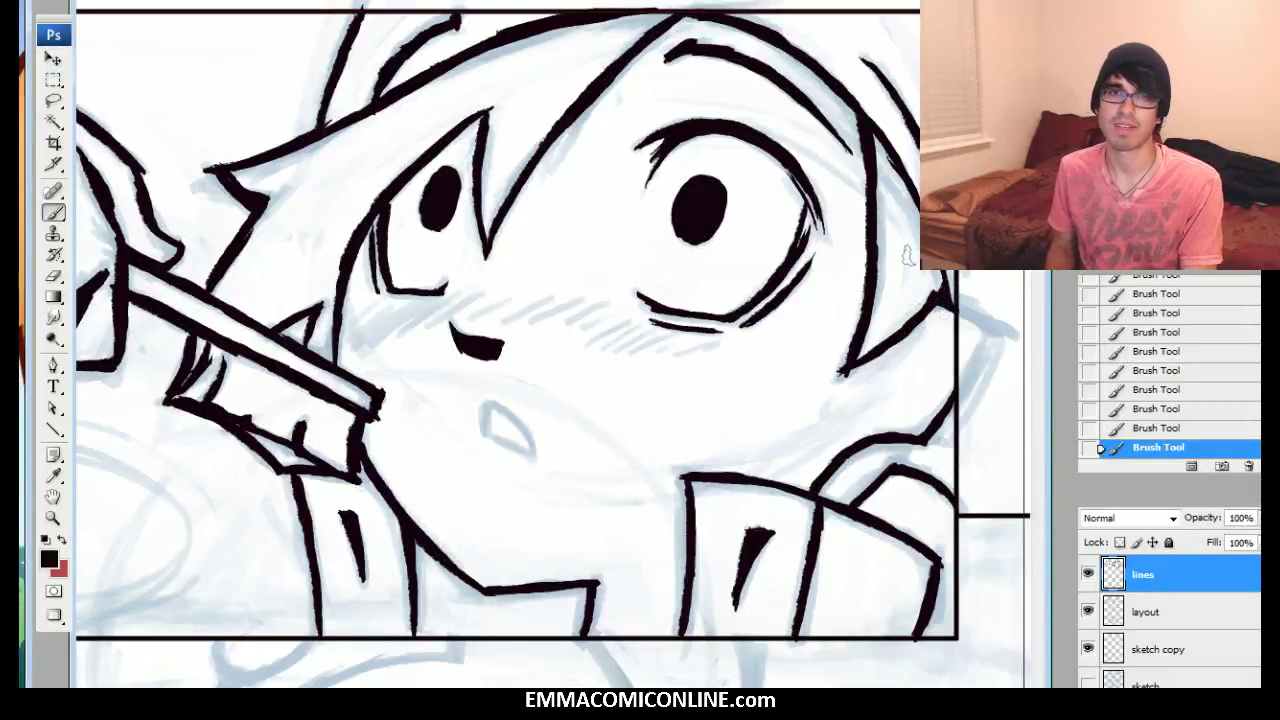
# Tidy the hair tip beside the far cheek and thicken the face outline just above the paintbrush handle
pyautogui.moveTo(862, 377)
pyautogui.mouseDown()
pyautogui.moveTo(832, 386)
pyautogui.moveTo(850, 330)
pyautogui.moveTo(787, 385)
pyautogui.mouseUp()
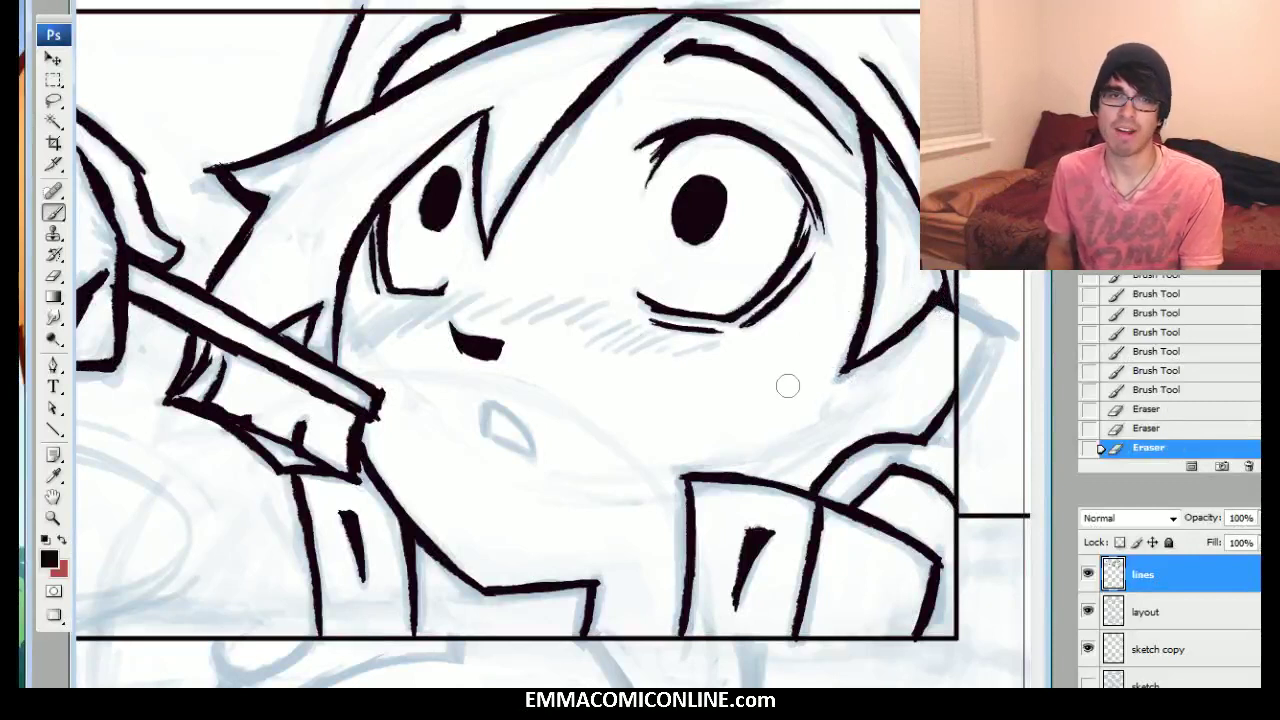
pyautogui.moveTo(342, 328)
pyautogui.mouseDown()
pyautogui.moveTo(339, 369)
pyautogui.moveTo(346, 290)
pyautogui.mouseUp()
pyautogui.moveTo(345, 290); pyautogui.dragTo(352, 236)
pyautogui.moveTo(336, 372); pyautogui.dragTo(334, 324)
pyautogui.moveTo(334, 362); pyautogui.dragTo(341, 280)
# Ink the small open mouth and compare the inks with the sketch by hiding and reshowing the lines layer
pyautogui.moveTo(484, 430)
pyautogui.mouseDown()
pyautogui.moveTo(530, 452)
pyautogui.moveTo(483, 398)
pyautogui.mouseUp()
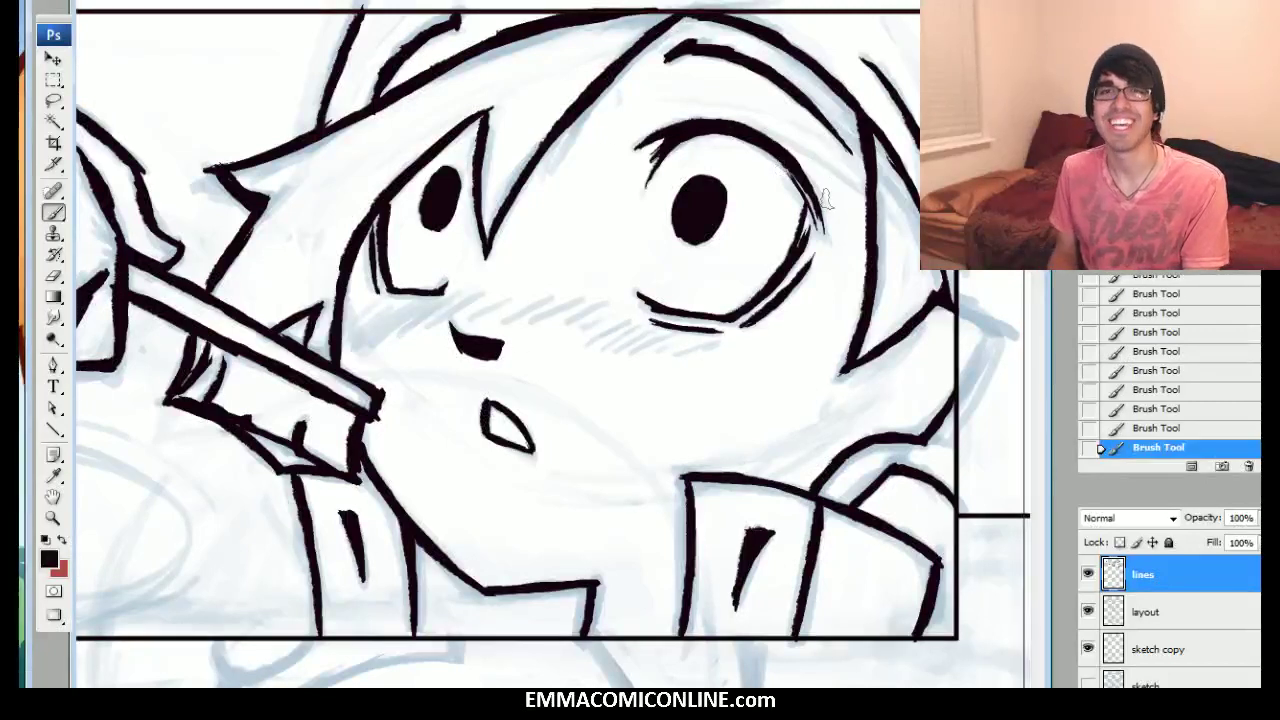
pyautogui.click(1088, 574)
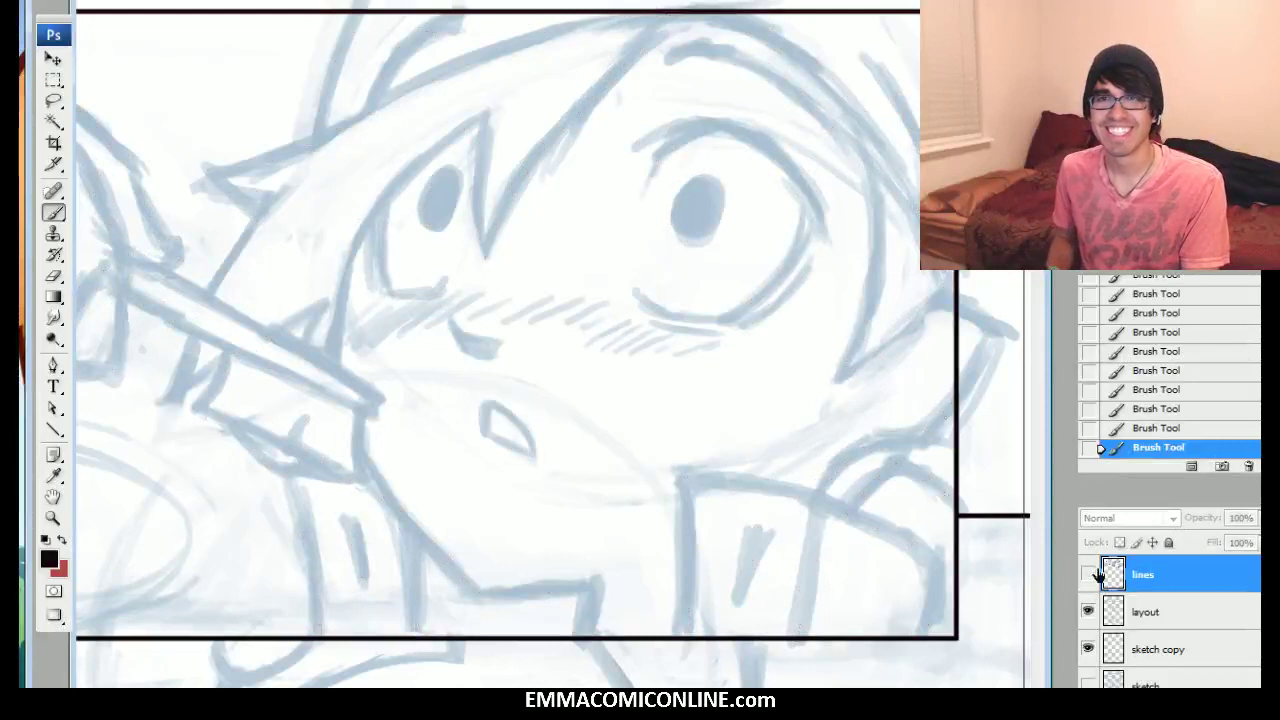
pyautogui.click(1090, 574)
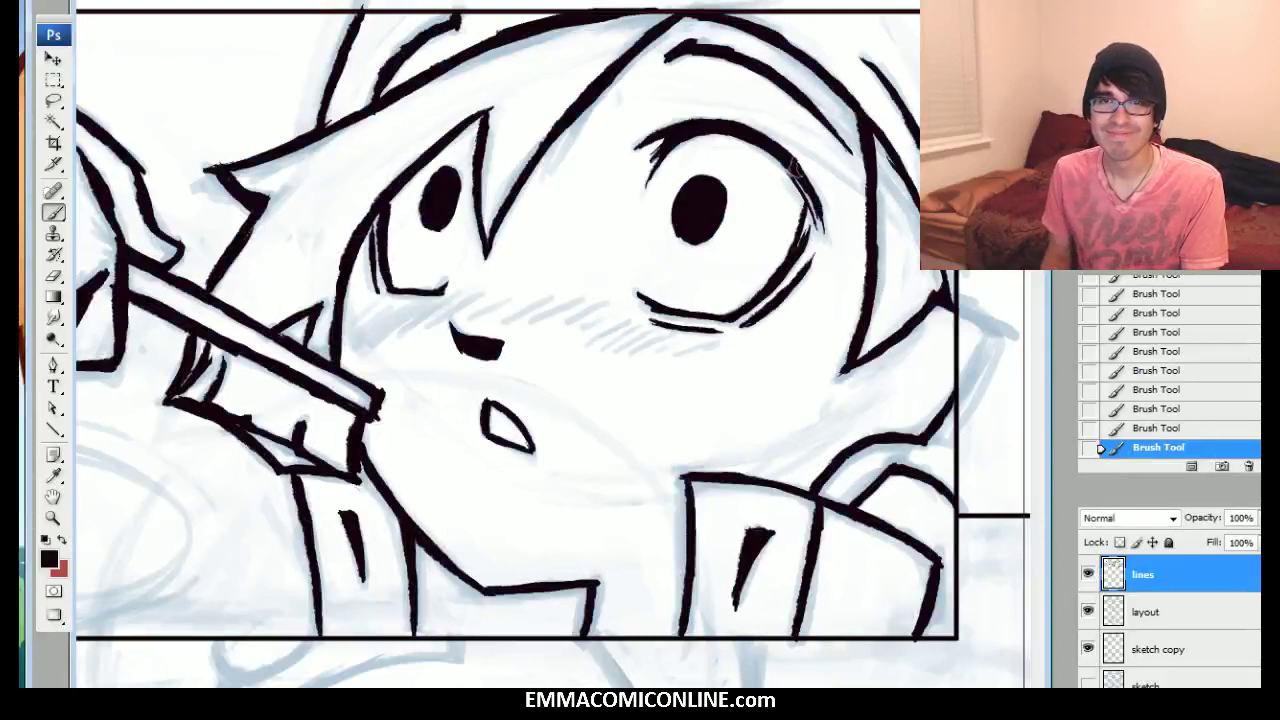
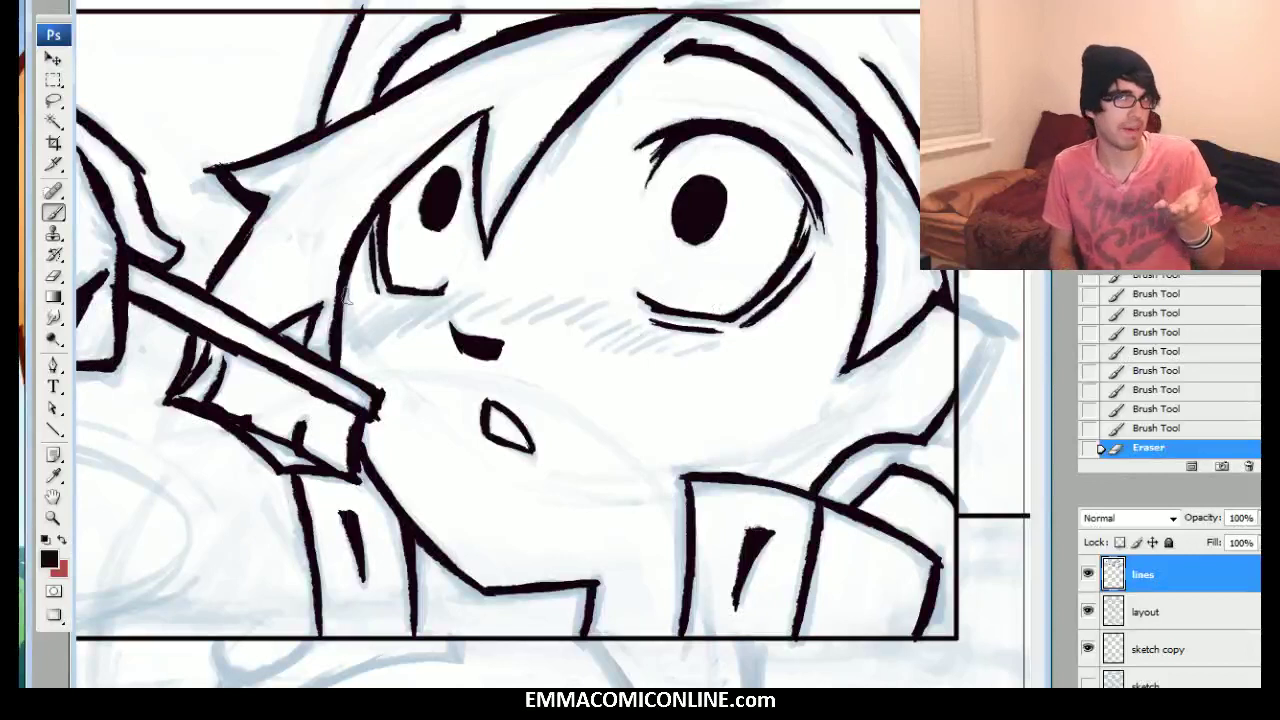
pyautogui.moveTo(717, 306); pyautogui.dragTo(812, 199)
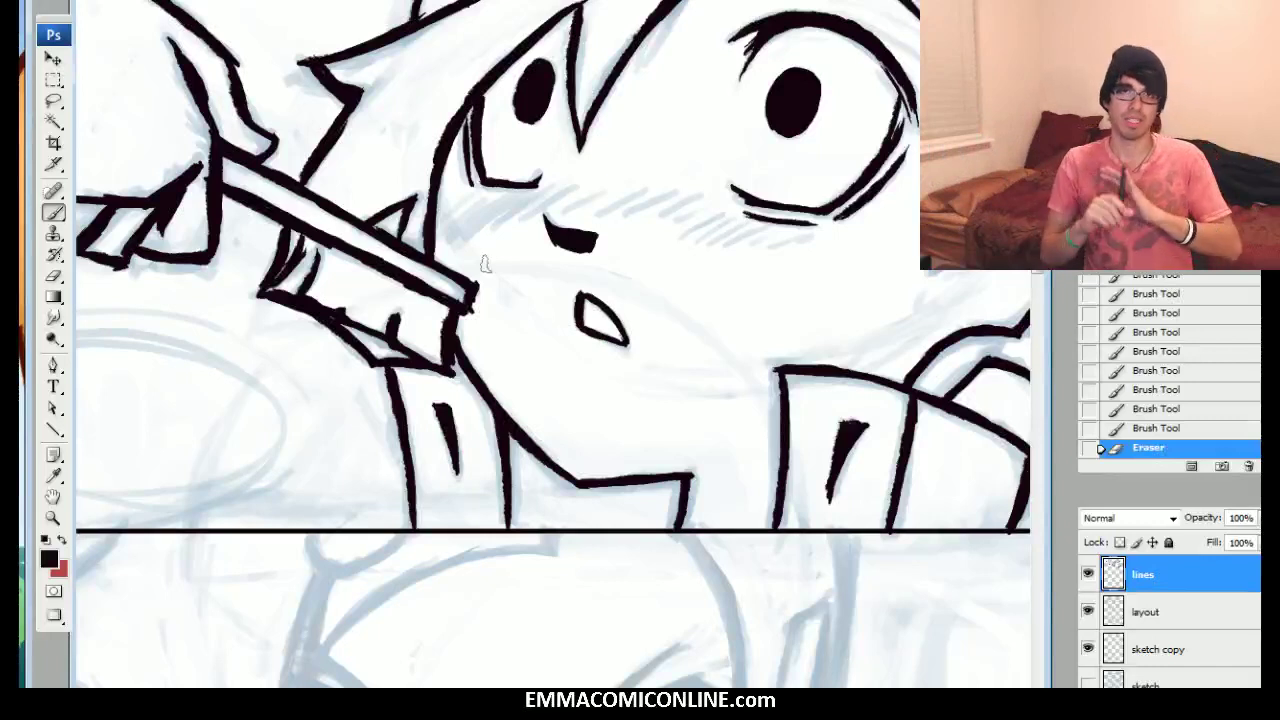
pyautogui.moveTo(484, 264)
pyautogui.mouseDown()
pyautogui.moveTo(512, 193)
pyautogui.moveTo(552, 184)
pyautogui.moveTo(484, 330)
pyautogui.moveTo(660, 345)
pyautogui.mouseUp()
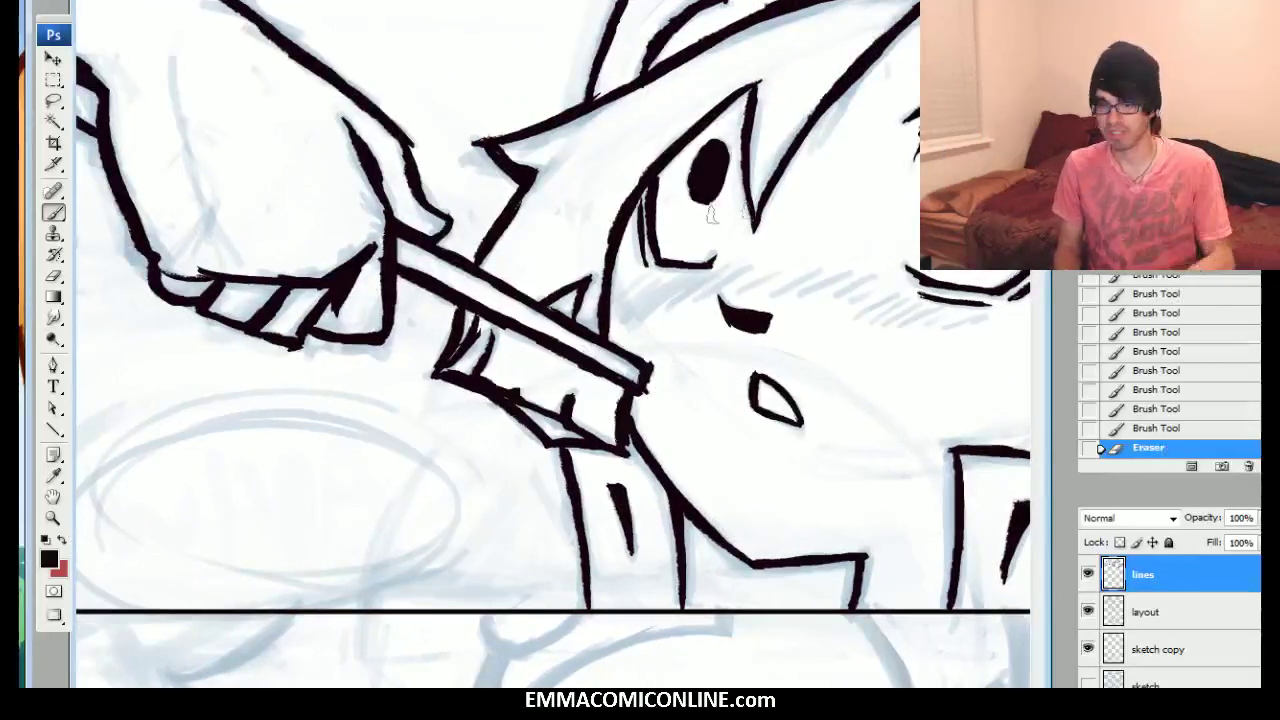
pyautogui.click(656, 170)
pyautogui.click(675, 149)
pyautogui.click(698, 125)
pyautogui.click(719, 103)
pyautogui.click(726, 100)
pyautogui.click(727, 101)
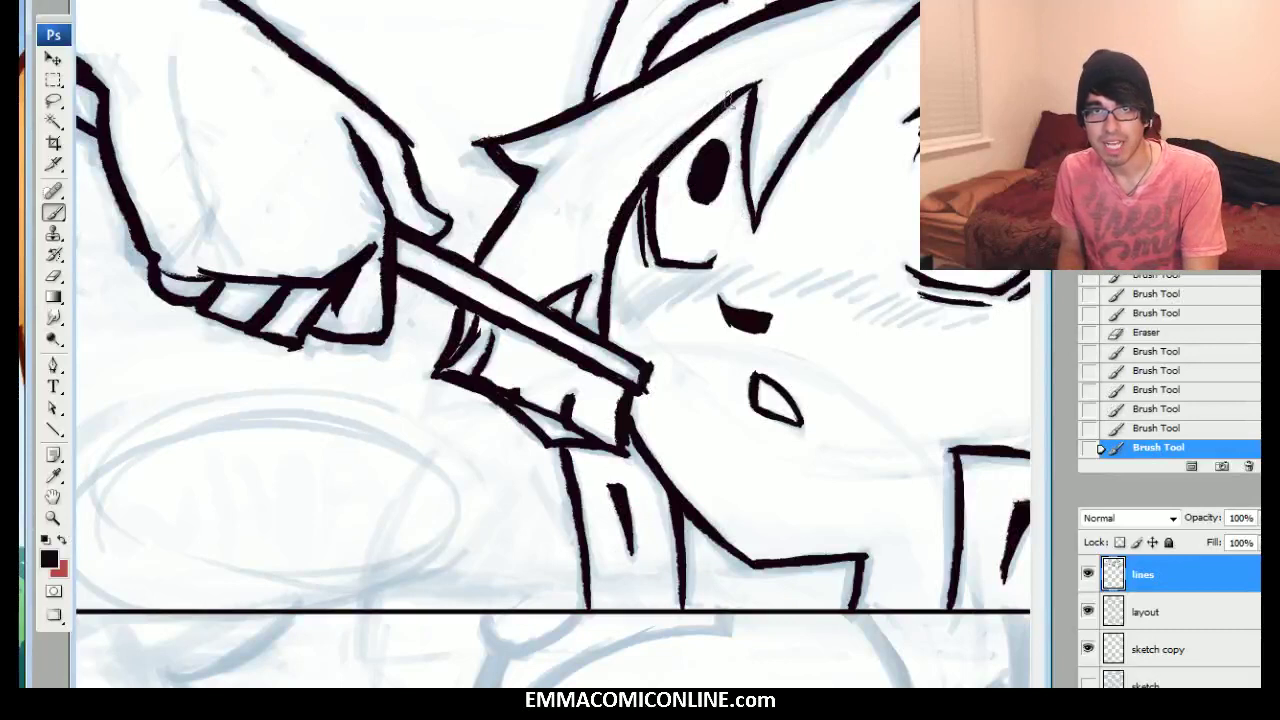
pyautogui.click(1160, 332)
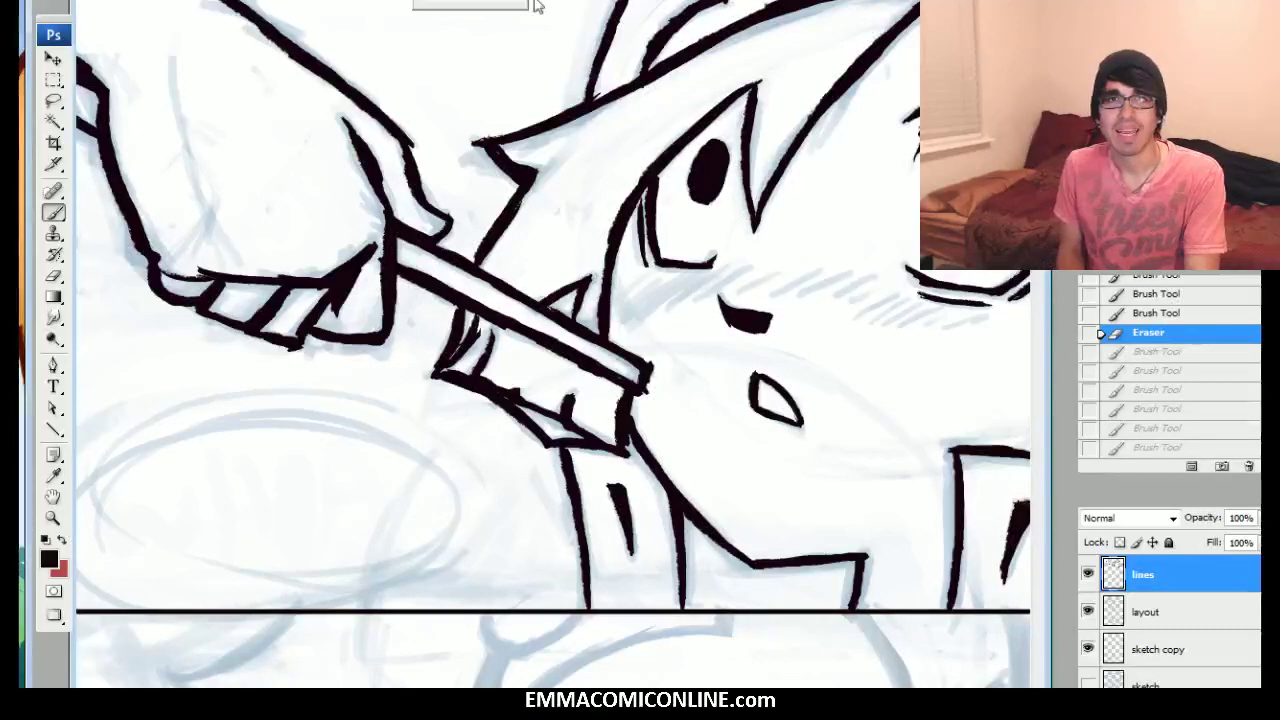
# Thicken the slanted line above the smaller eye with long overlapping strokes up to the hair point
pyautogui.moveTo(707, 10); pyautogui.dragTo(693, 50)
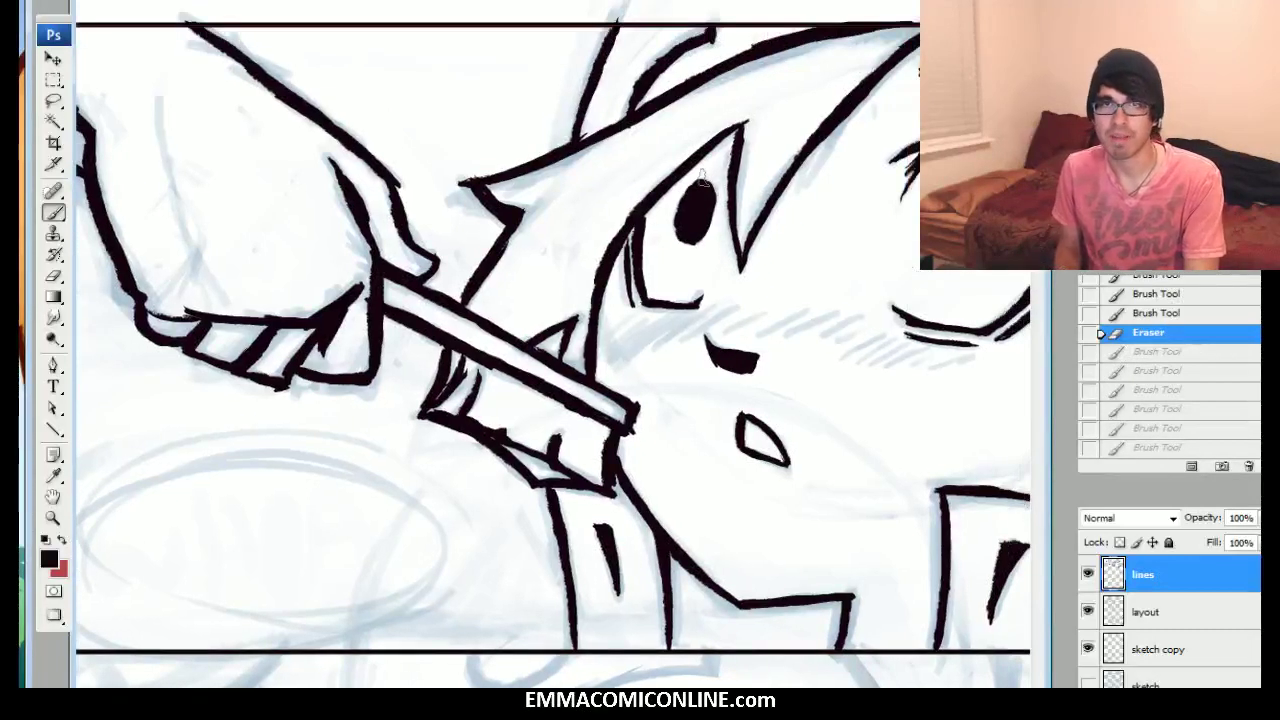
pyautogui.moveTo(636, 208)
pyautogui.mouseDown()
pyautogui.moveTo(673, 165)
pyautogui.moveTo(628, 218)
pyautogui.moveTo(700, 146)
pyautogui.mouseUp()
pyautogui.moveTo(690, 160); pyautogui.dragTo(738, 126)
pyautogui.moveTo(700, 420); pyautogui.dragTo(524, 286)
pyautogui.moveTo(425, 265); pyautogui.dragTo(450, 253)
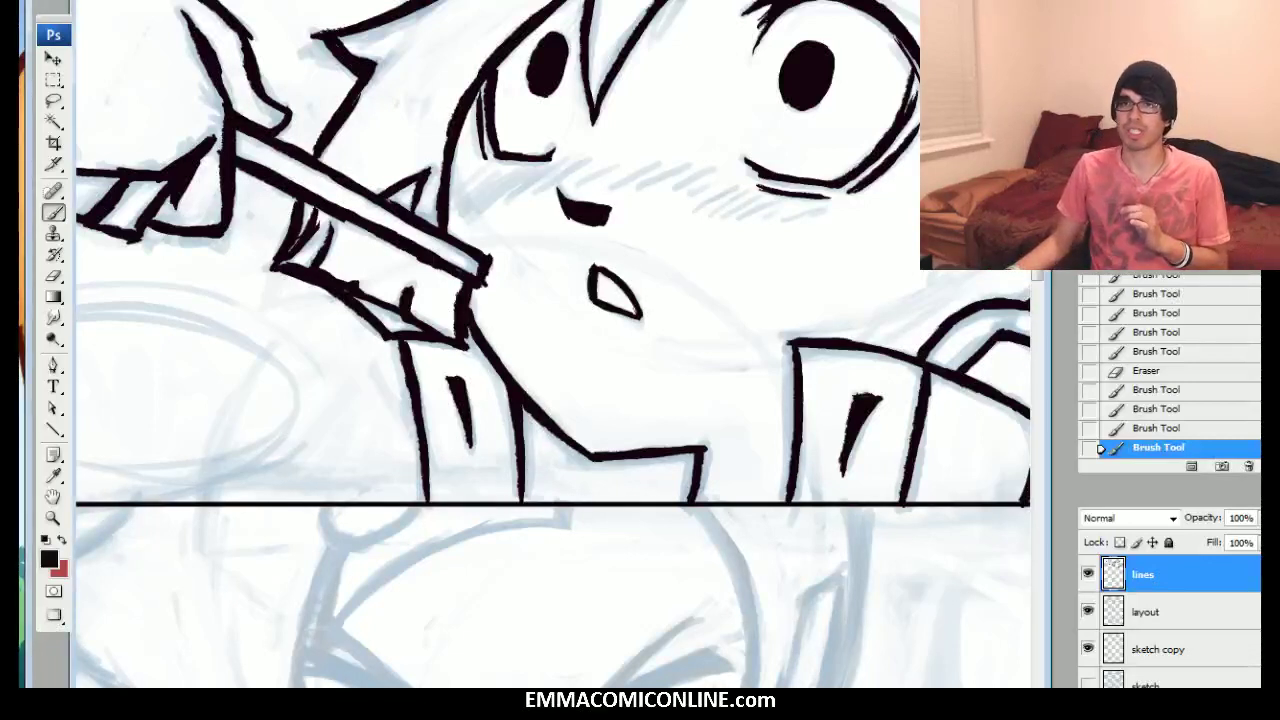
# Create a new layer with default settings above the lines layer
pyautogui.hotkey('ctrl', '-')
pyautogui.moveTo(552, 450); pyautogui.dragTo(560, 390)
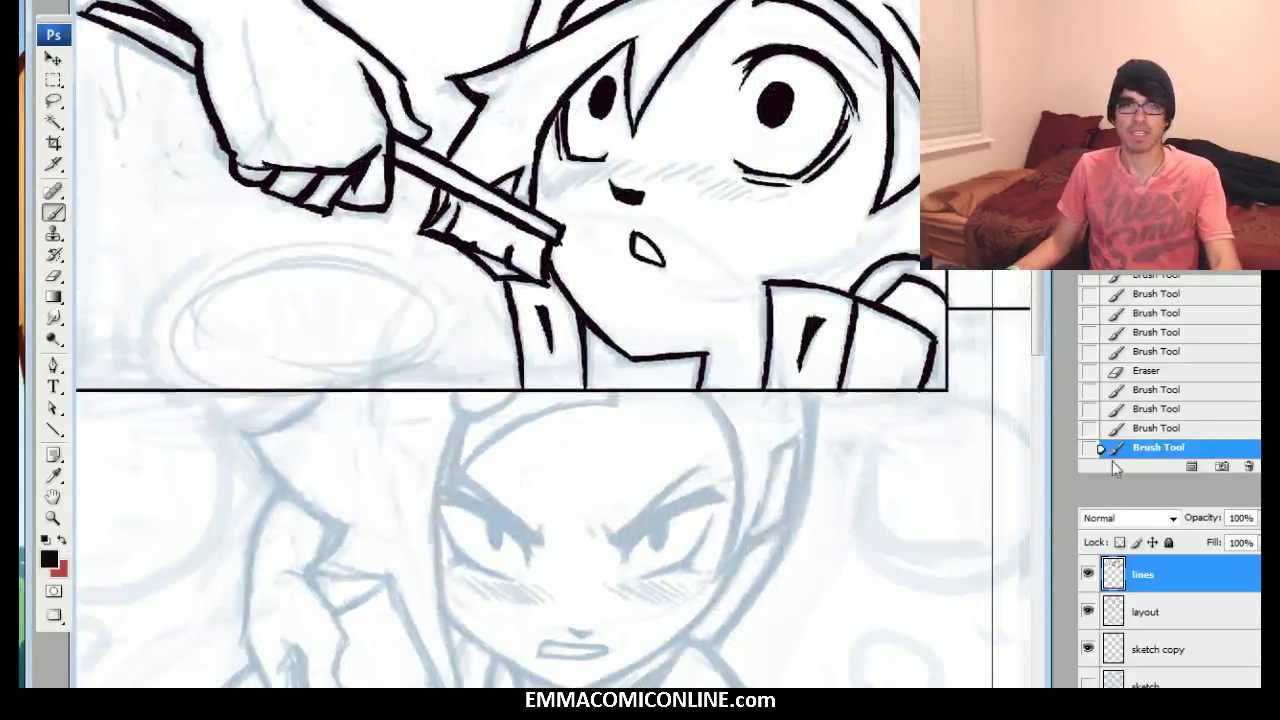
pyautogui.hotkey('ctrl', 'shift', 'n')
pyautogui.press('Return')
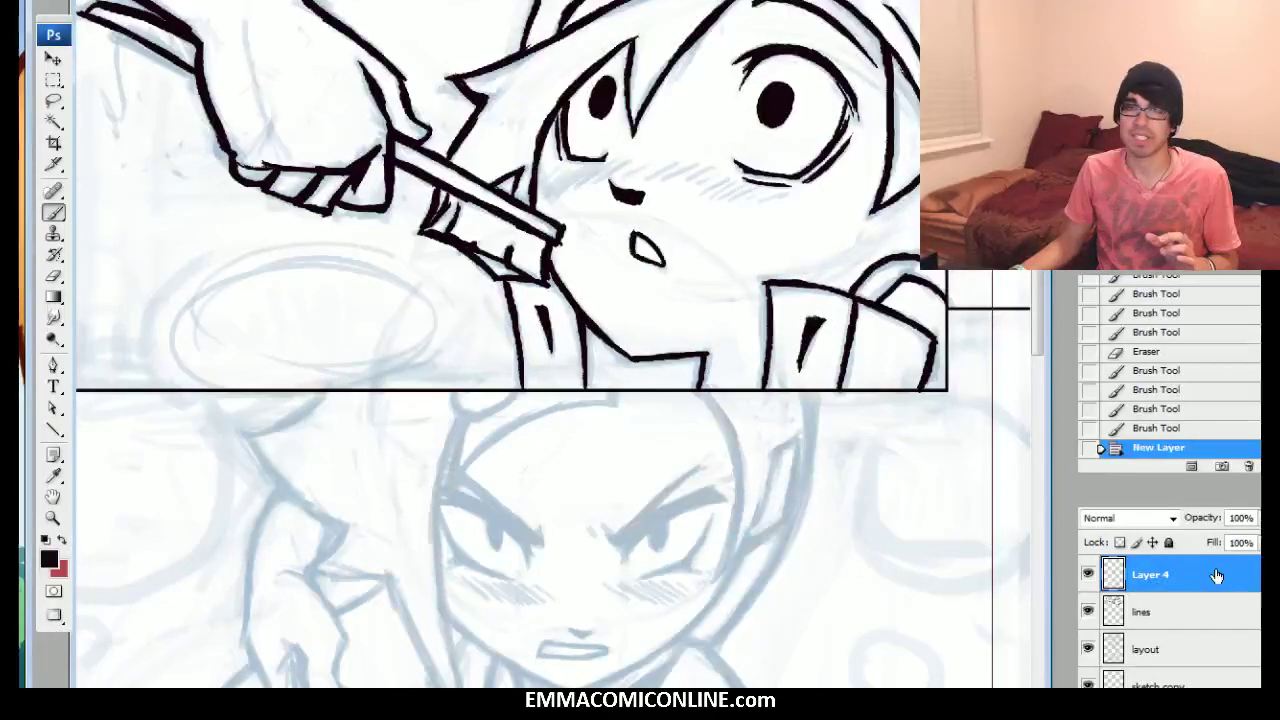
# Add a Stroke layer style to the new layer with a size of 10 px, outside position and black colour
pyautogui.moveTo(600, 450); pyautogui.dragTo(662, 378)
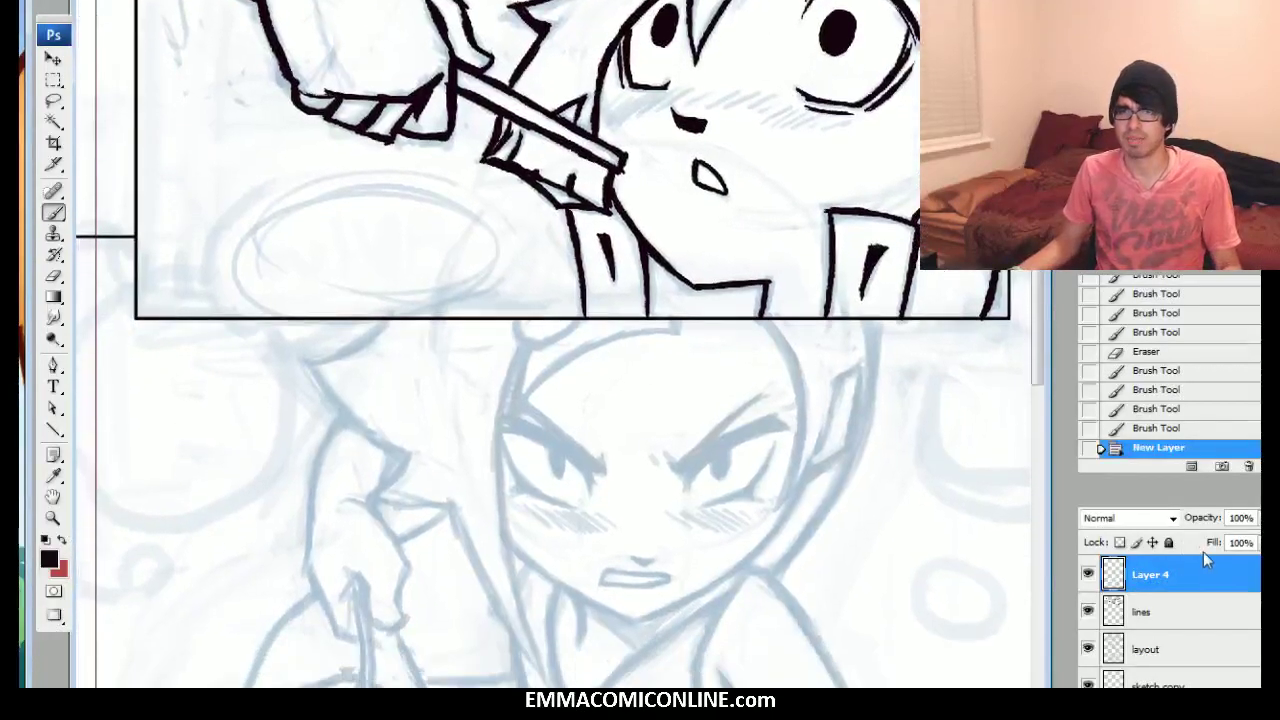
pyautogui.press('space')
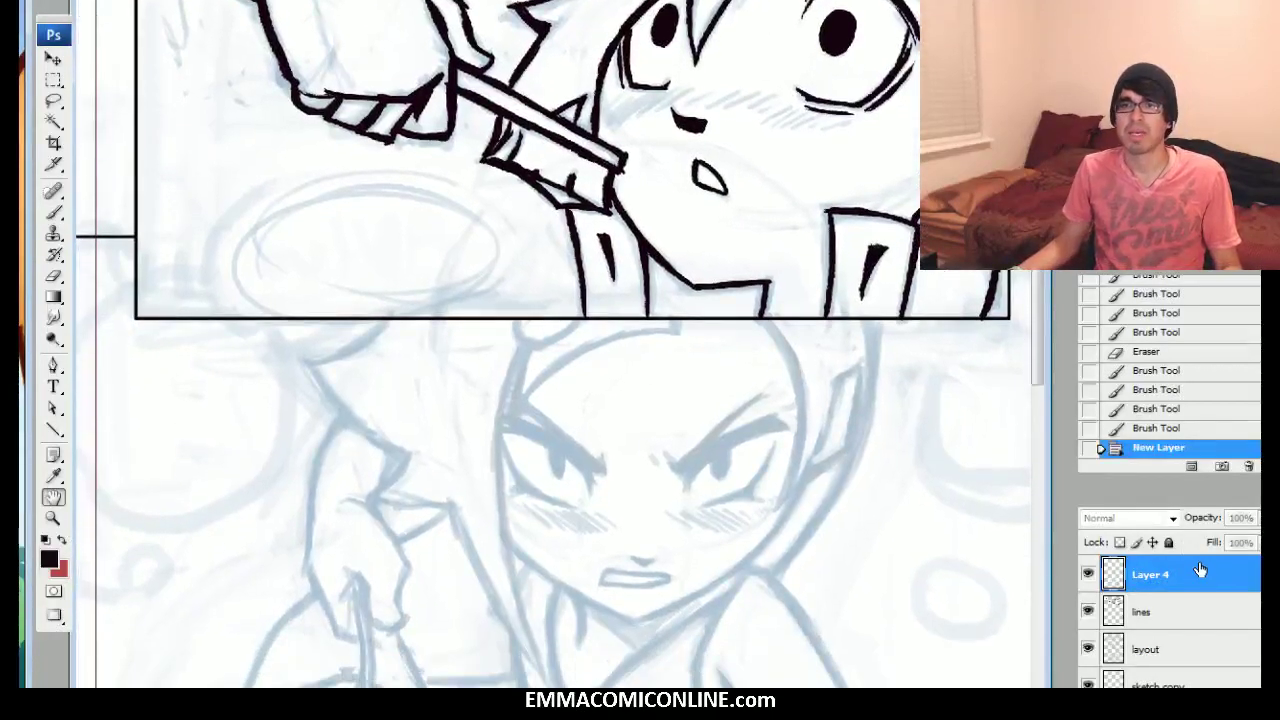
pyautogui.moveTo(540, 94); pyautogui.dragTo(486, 142)
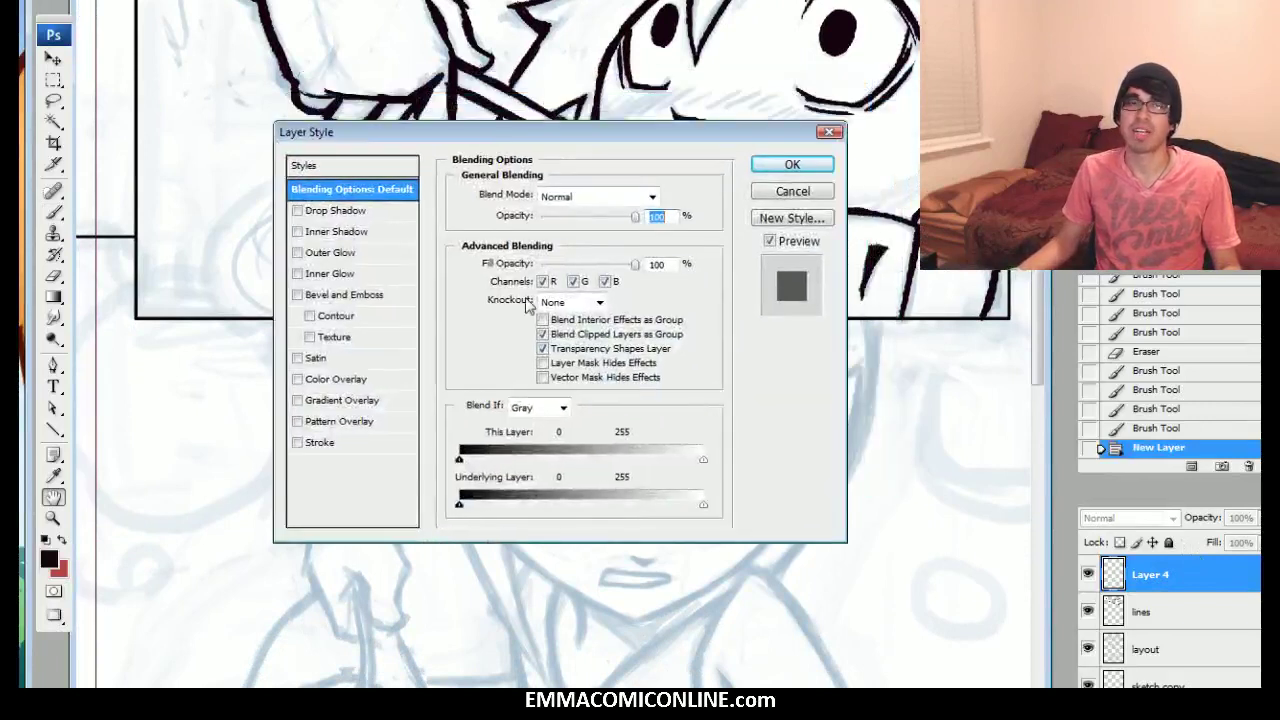
pyautogui.click(318, 445)
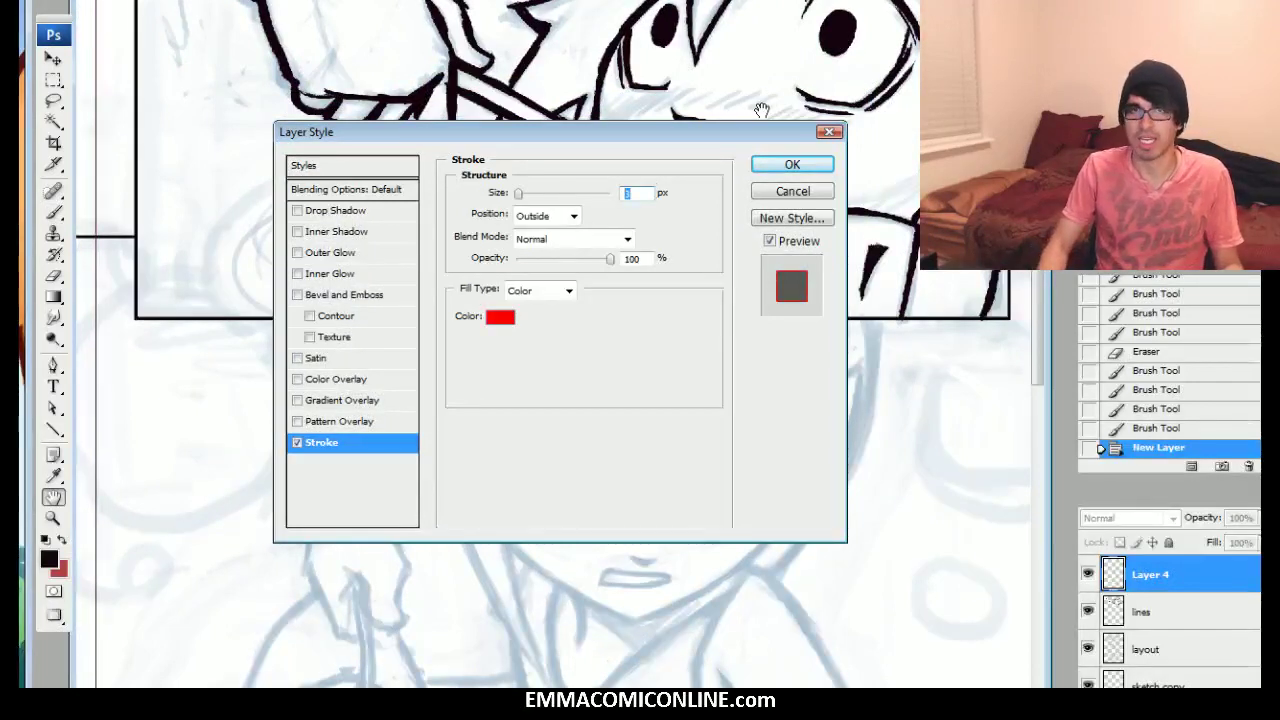
pyautogui.write('10')
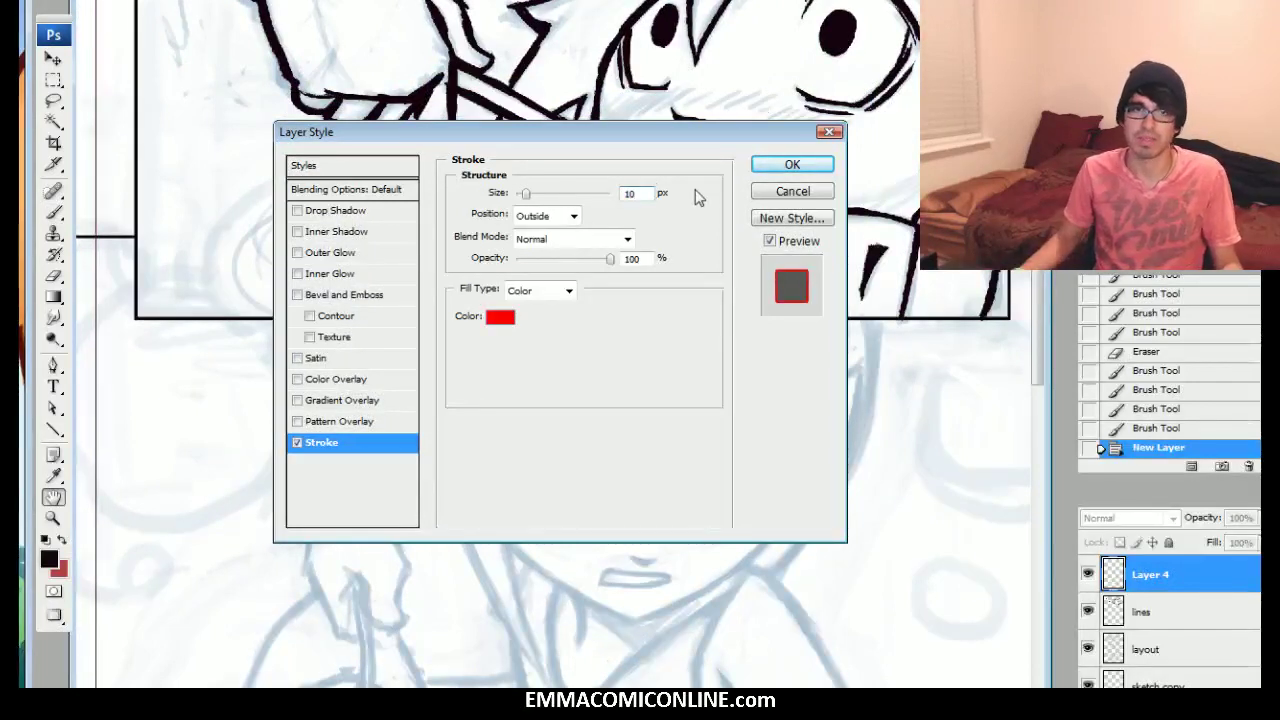
pyautogui.click(500, 317)
pyautogui.moveTo(843, 531); pyautogui.dragTo(778, 630)
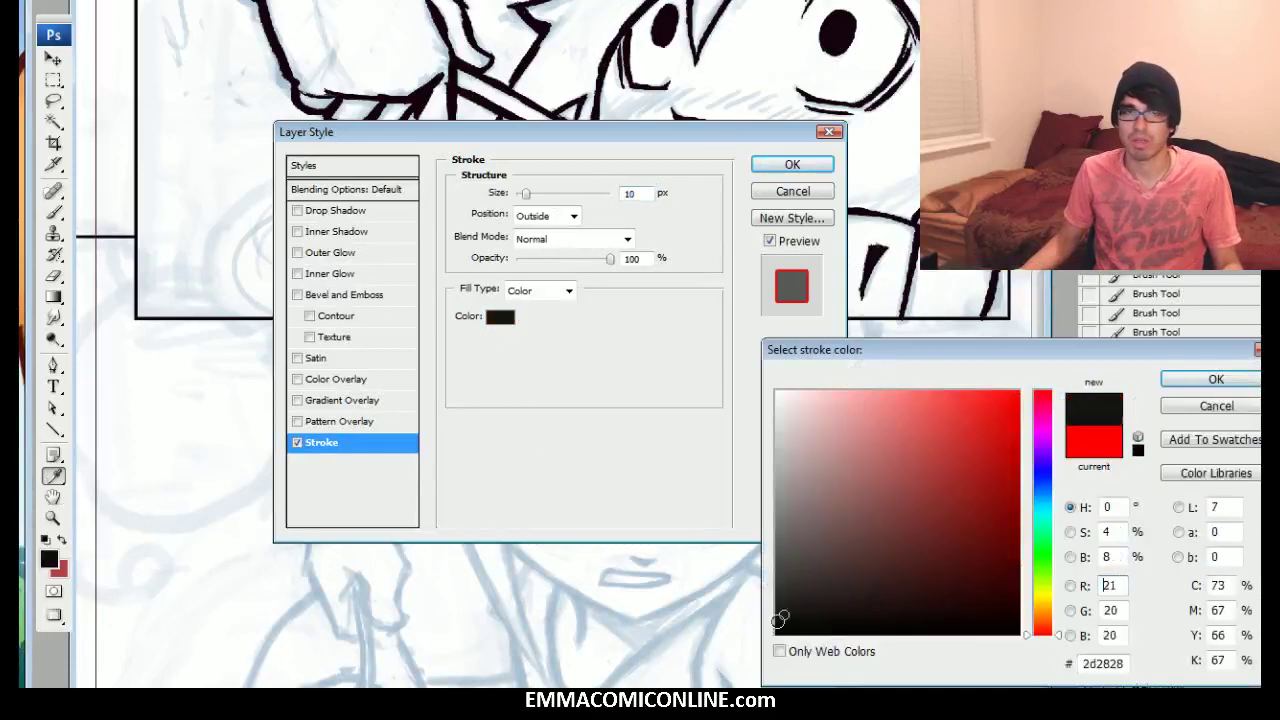
pyautogui.click(1214, 380)
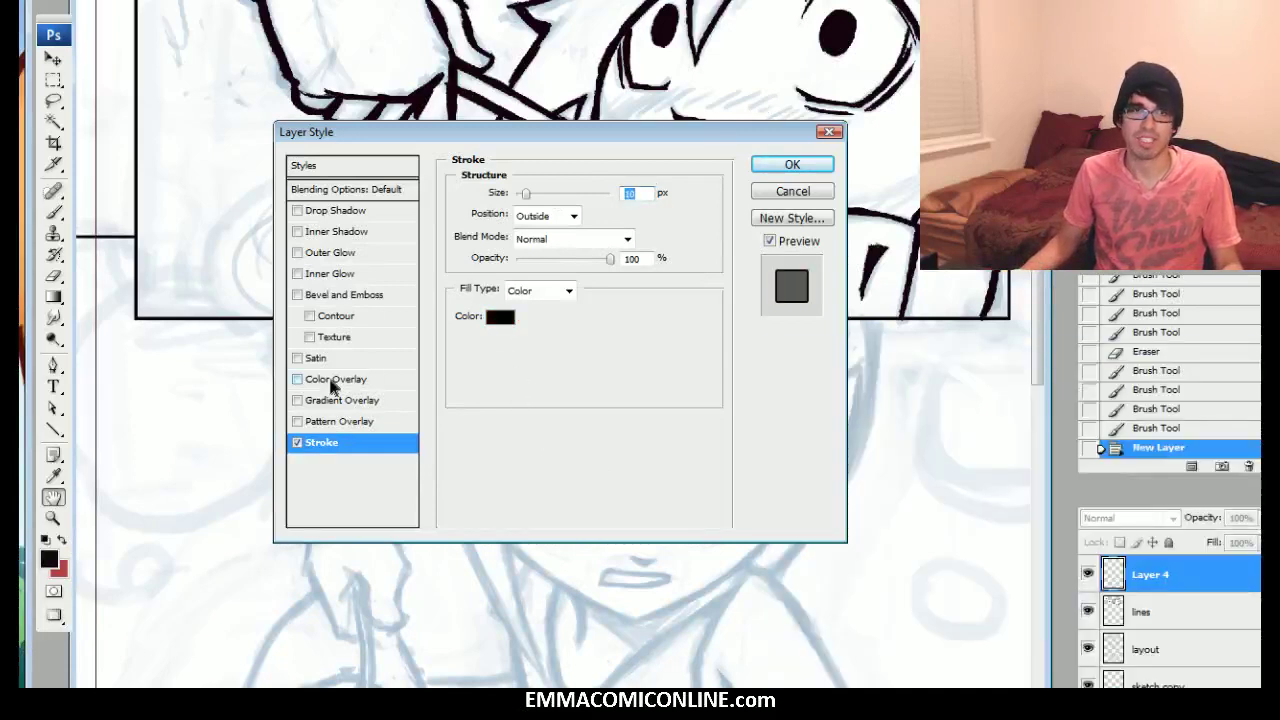
# Add an off-white Color Overlay in Normal mode at 100% opacity to the new layer and apply the layer style
pyautogui.click(335, 380)
pyautogui.click(655, 197)
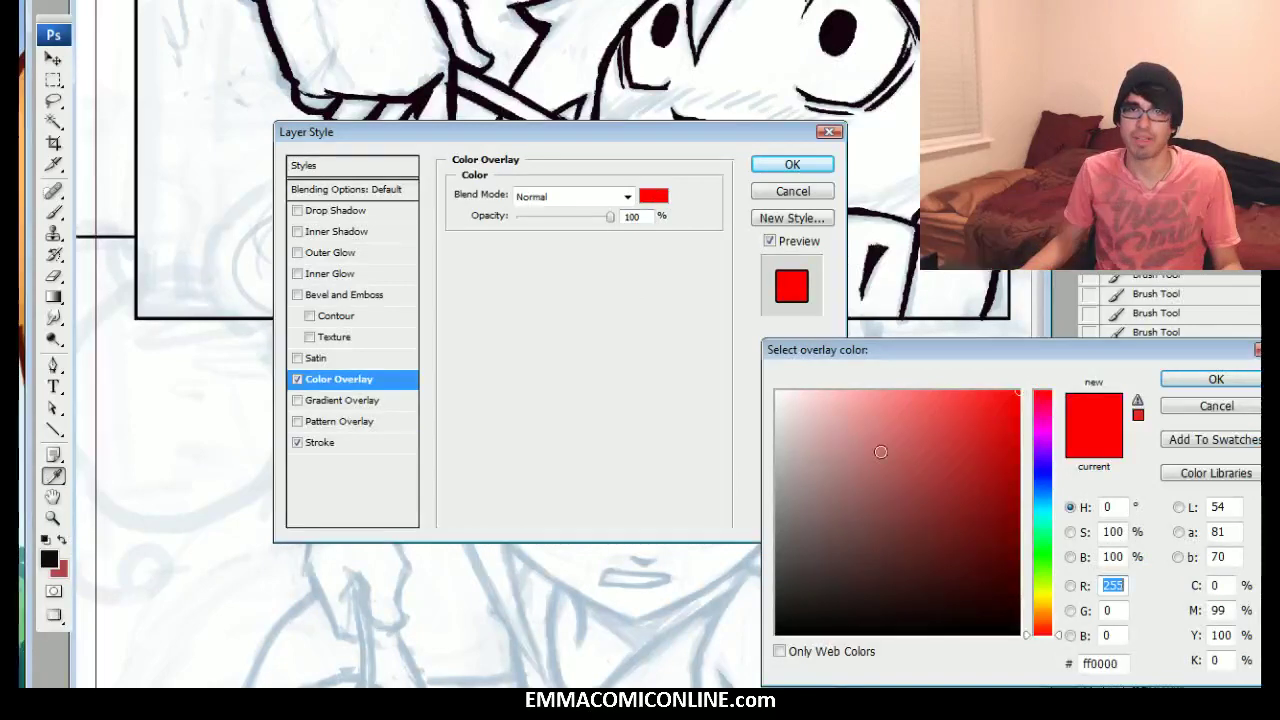
pyautogui.click(777, 402)
pyautogui.click(1177, 378)
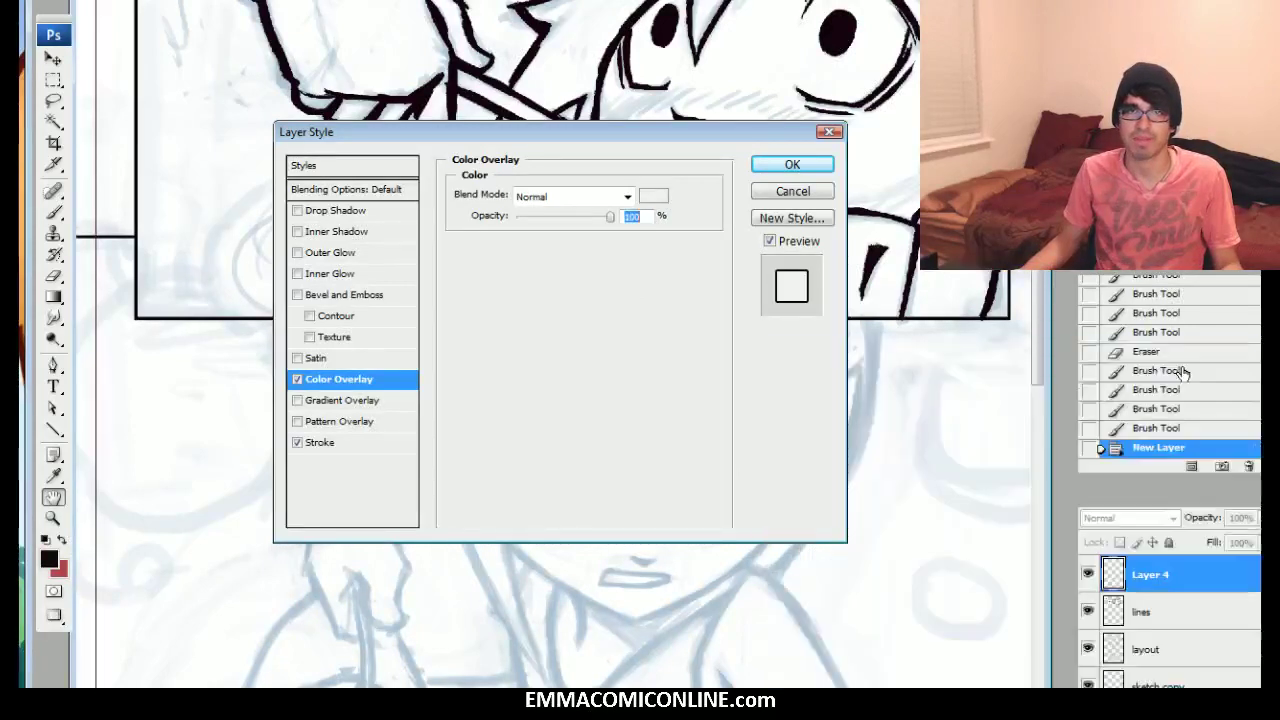
pyautogui.click(793, 168)
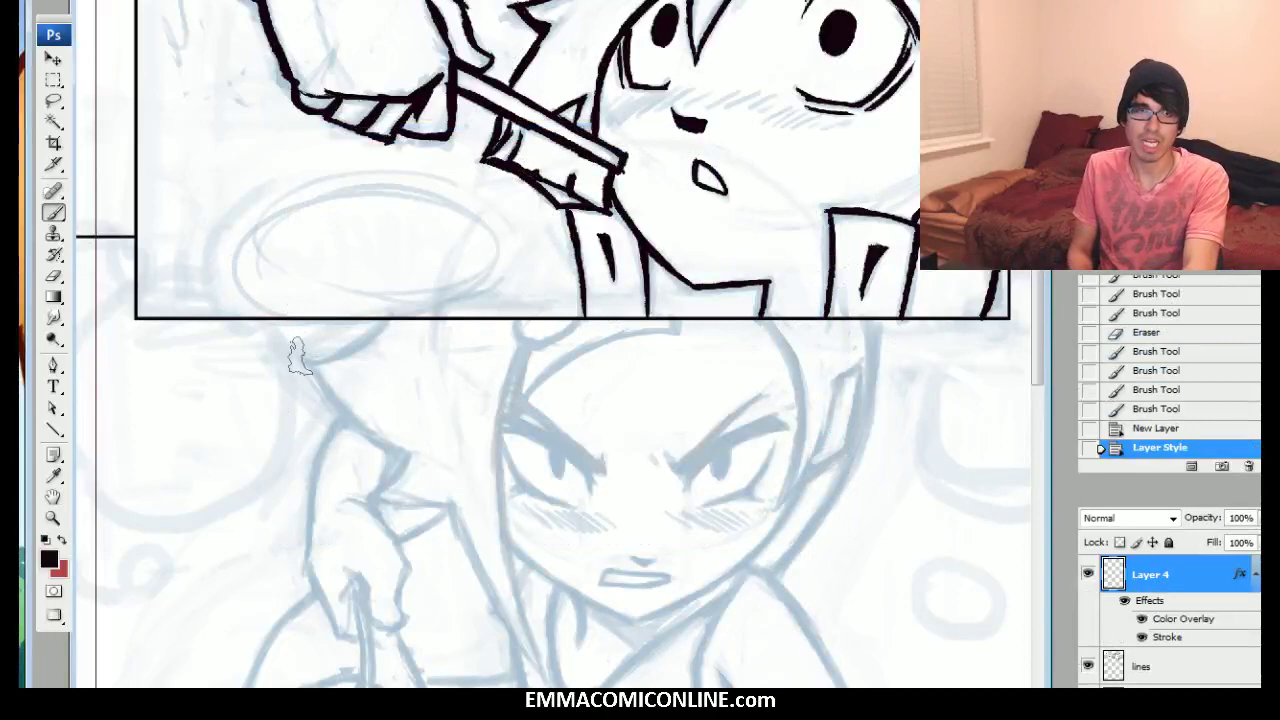
# Hand-letter a large slanted "BAM!" sound effect across the top panel's bottom border
pyautogui.moveTo(236, 472)
pyautogui.mouseDown()
pyautogui.moveTo(212, 273)
pyautogui.moveTo(332, 273)
pyautogui.moveTo(352, 348)
pyautogui.moveTo(215, 485)
pyautogui.mouseUp()
pyautogui.moveTo(390, 435)
pyautogui.mouseDown()
pyautogui.moveTo(535, 340)
pyautogui.moveTo(390, 325)
pyautogui.moveTo(568, 295)
pyautogui.moveTo(540, 380)
pyautogui.moveTo(665, 145)
pyautogui.moveTo(845, 320)
pyautogui.mouseUp()
pyautogui.click(852, 234)
pyautogui.moveTo(830, 172)
pyautogui.mouseDown()
pyautogui.moveTo(811, 125)
pyautogui.moveTo(906, 95)
pyautogui.moveTo(858, 160)
pyautogui.moveTo(838, 160)
pyautogui.moveTo(848, 128)
pyautogui.mouseUp()
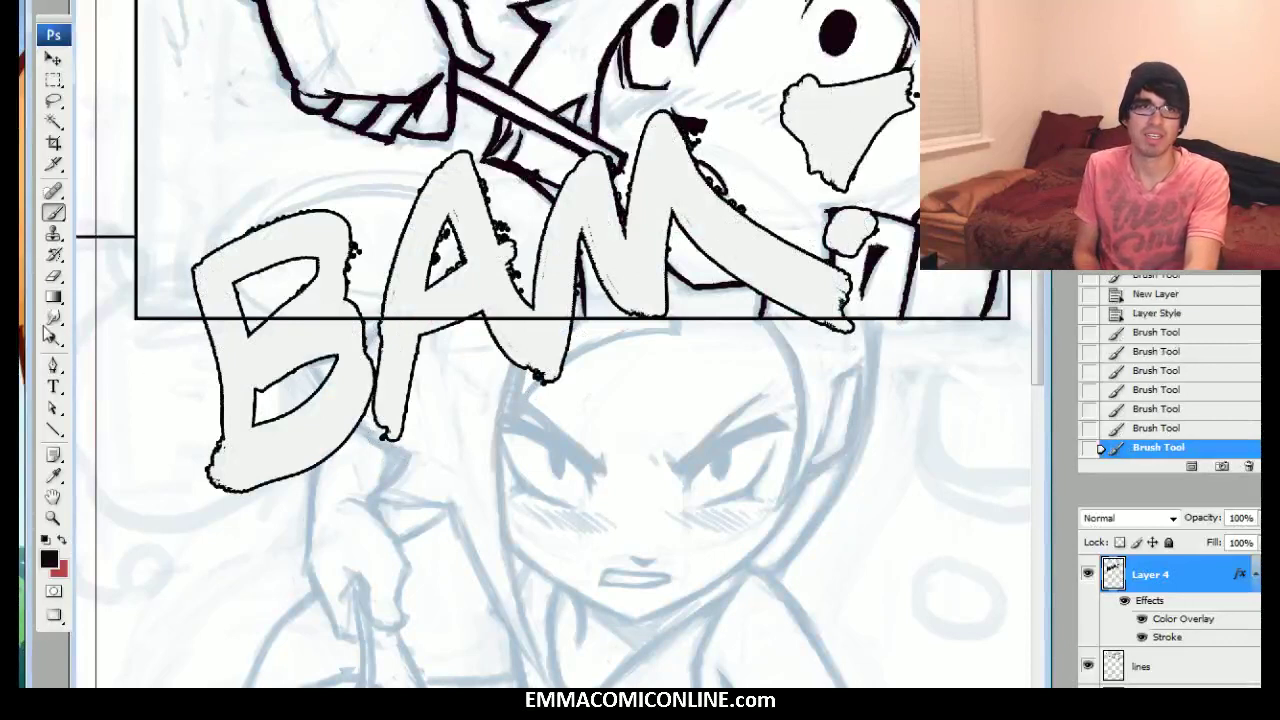
# Set the Eraser to the INK brush preset at 100 px
pyautogui.press('e')
pyautogui.rightClick(584, 360)
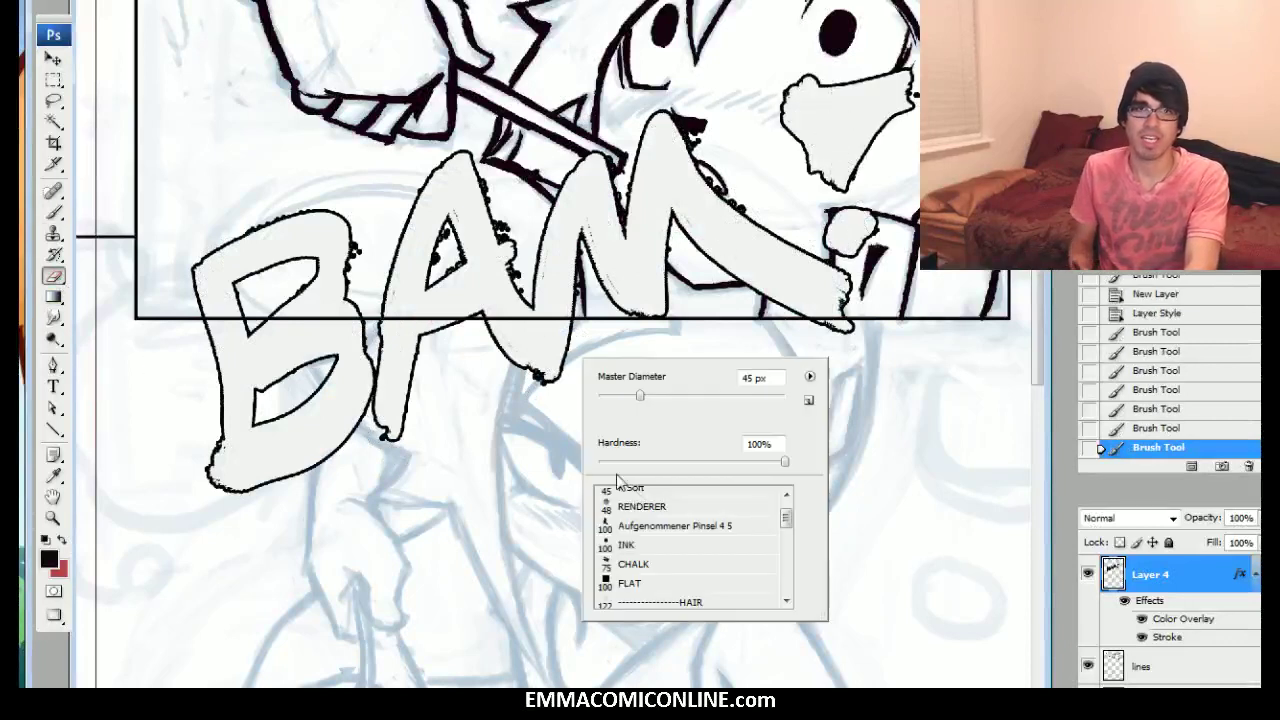
pyautogui.click(635, 545)
pyautogui.scroll(1, 760, 520)
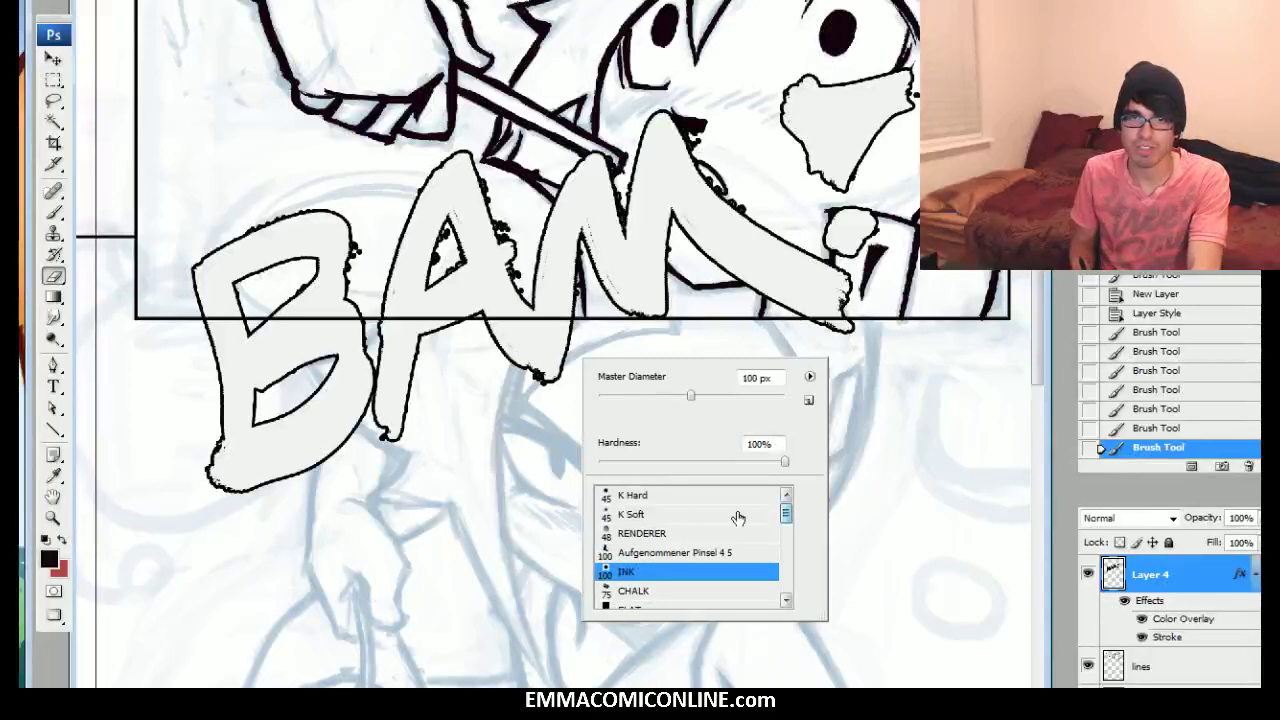
pyautogui.click(645, 553)
pyautogui.click(634, 590)
pyautogui.click(632, 571)
pyautogui.press('Return')
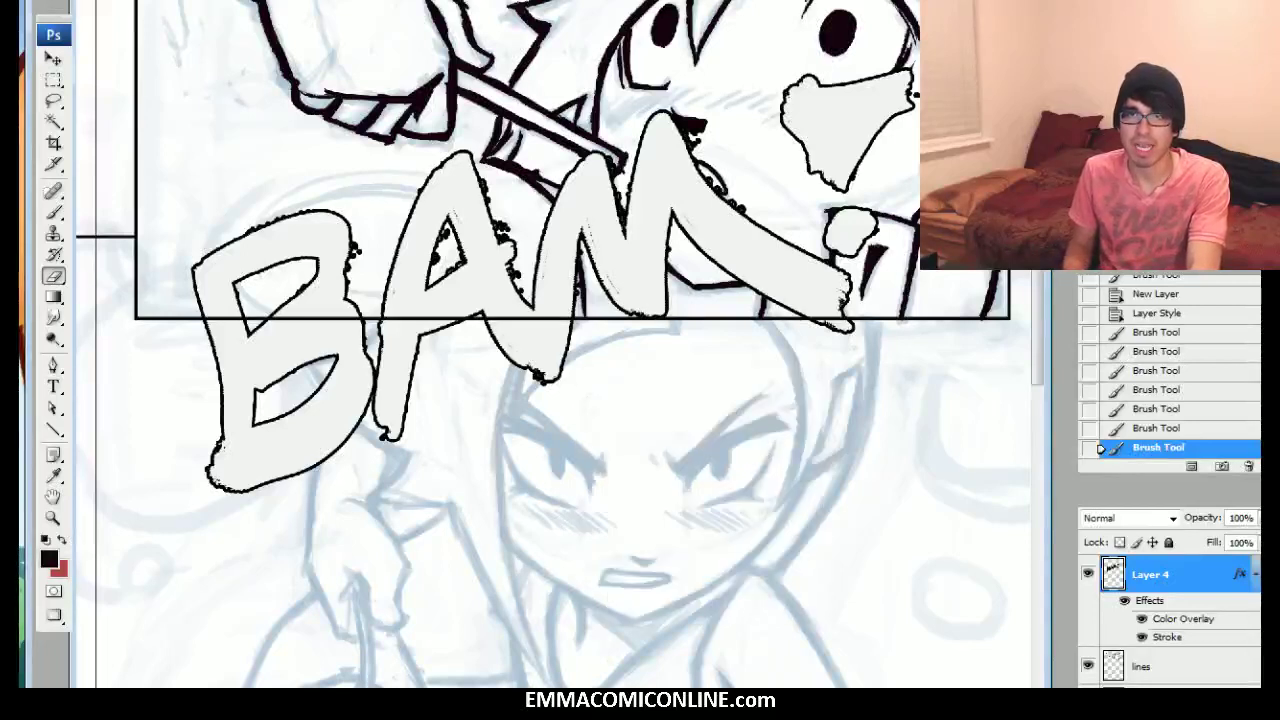
# Erase rough specks from the B and A edges, separate the A from the M, and slit the A's peak
pyautogui.click(54, 212)
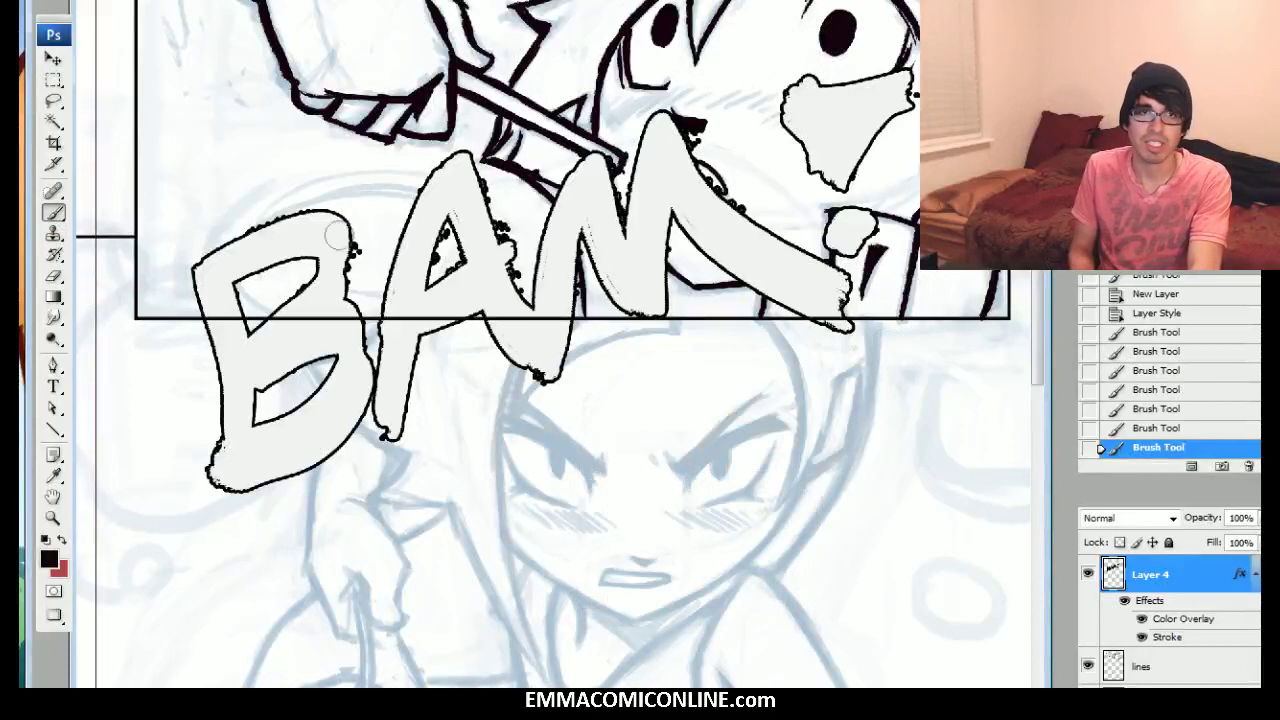
pyautogui.click(353, 268)
pyautogui.click(355, 249)
pyautogui.moveTo(497, 223)
pyautogui.mouseDown()
pyautogui.moveTo(527, 274)
pyautogui.moveTo(529, 372)
pyautogui.mouseUp()
pyautogui.moveTo(532, 305)
pyautogui.mouseDown()
pyautogui.moveTo(524, 259)
pyautogui.moveTo(539, 279)
pyautogui.moveTo(516, 370)
pyautogui.mouseUp()
pyautogui.moveTo(400, 227); pyautogui.dragTo(484, 167)
pyautogui.moveTo(410, 201); pyautogui.dragTo(483, 147)
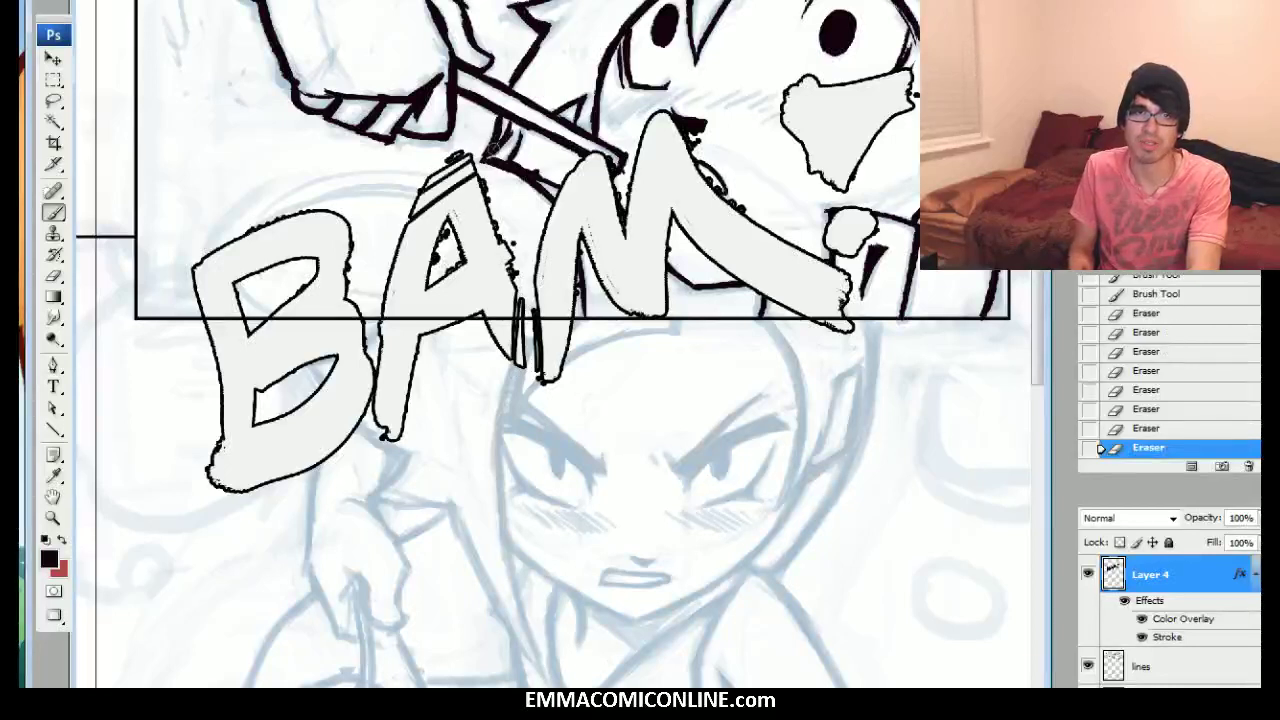
# Erase thin diagonal slashes across the B, the A's leg, the M and the exclamation mark
pyautogui.moveTo(192, 306); pyautogui.dragTo(340, 204)
pyautogui.moveTo(204, 327); pyautogui.dragTo(354, 224)
pyautogui.moveTo(218, 400); pyautogui.dragTo(428, 250)
pyautogui.moveTo(262, 489); pyautogui.dragTo(416, 370)
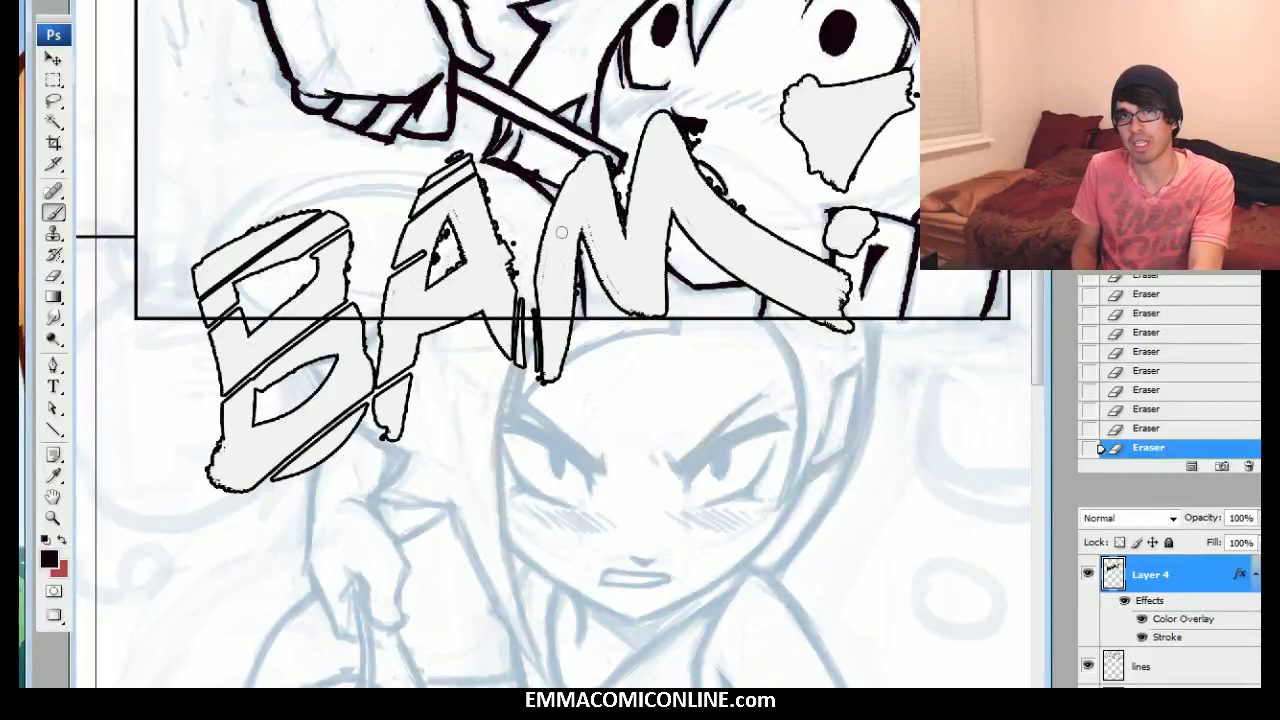
pyautogui.moveTo(546, 214); pyautogui.dragTo(700, 142)
pyautogui.moveTo(536, 280); pyautogui.dragTo(728, 200)
pyautogui.moveTo(808, 160); pyautogui.dragTo(868, 144)
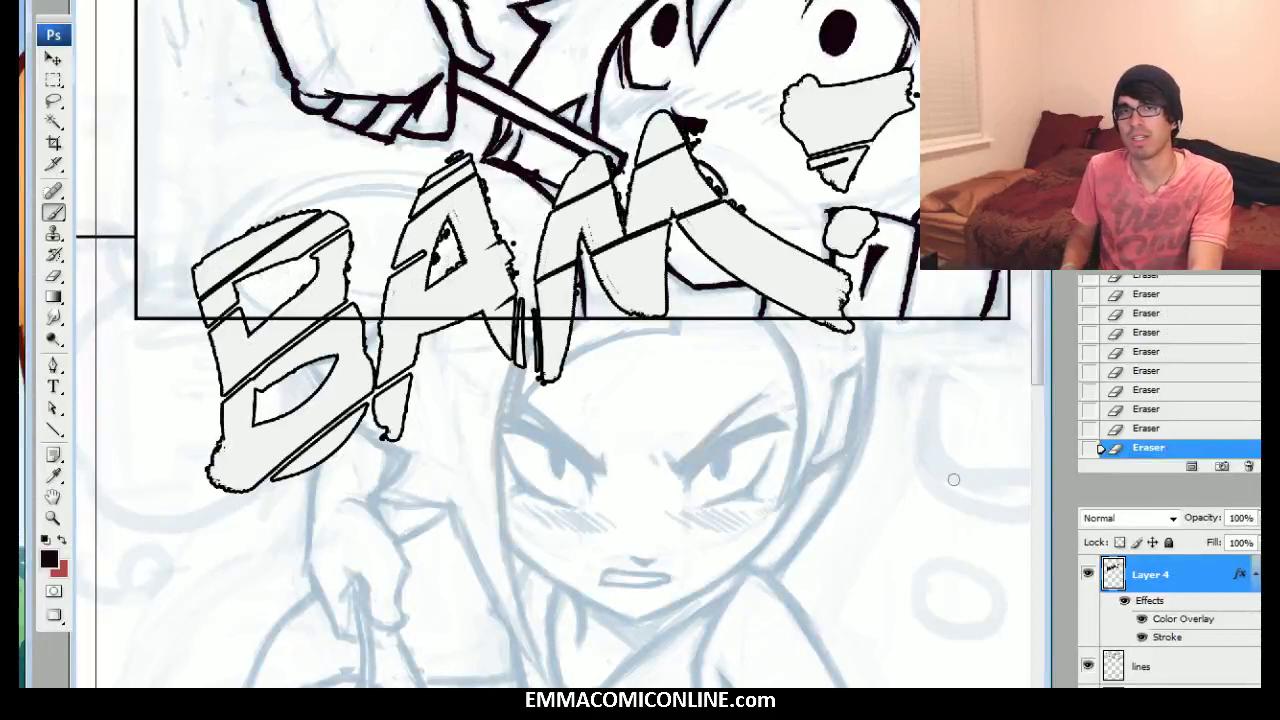
# Move the lettering layer above the frames group in the layer order
pyautogui.moveTo(1162, 570)
pyautogui.mouseDown()
pyautogui.moveTo(1166, 536)
pyautogui.moveTo(1165, 566)
pyautogui.moveTo(1174, 558)
pyautogui.mouseUp()
pyautogui.hotkey('ctrl', 'z')
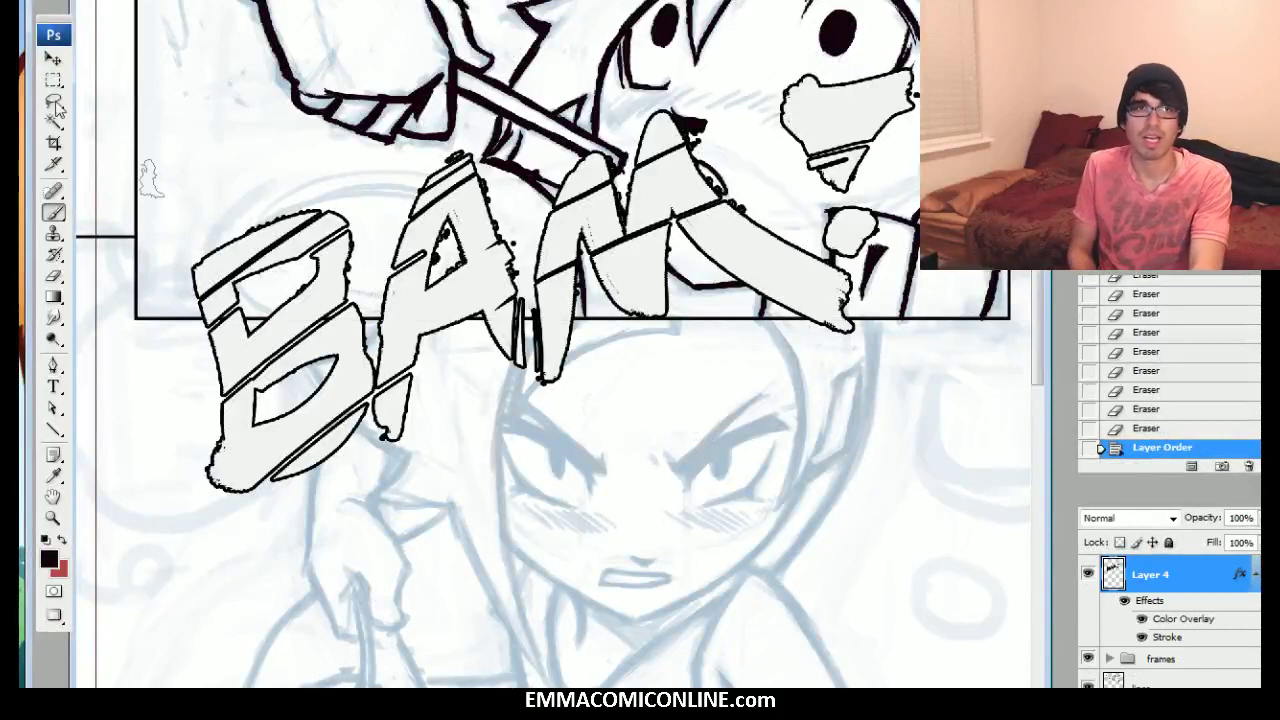
# Move the BAM! lettering down so it overlaps the top panel's lower border and the face sketch below
pyautogui.click(50, 64)
pyautogui.moveTo(494, 304); pyautogui.dragTo(549, 393)
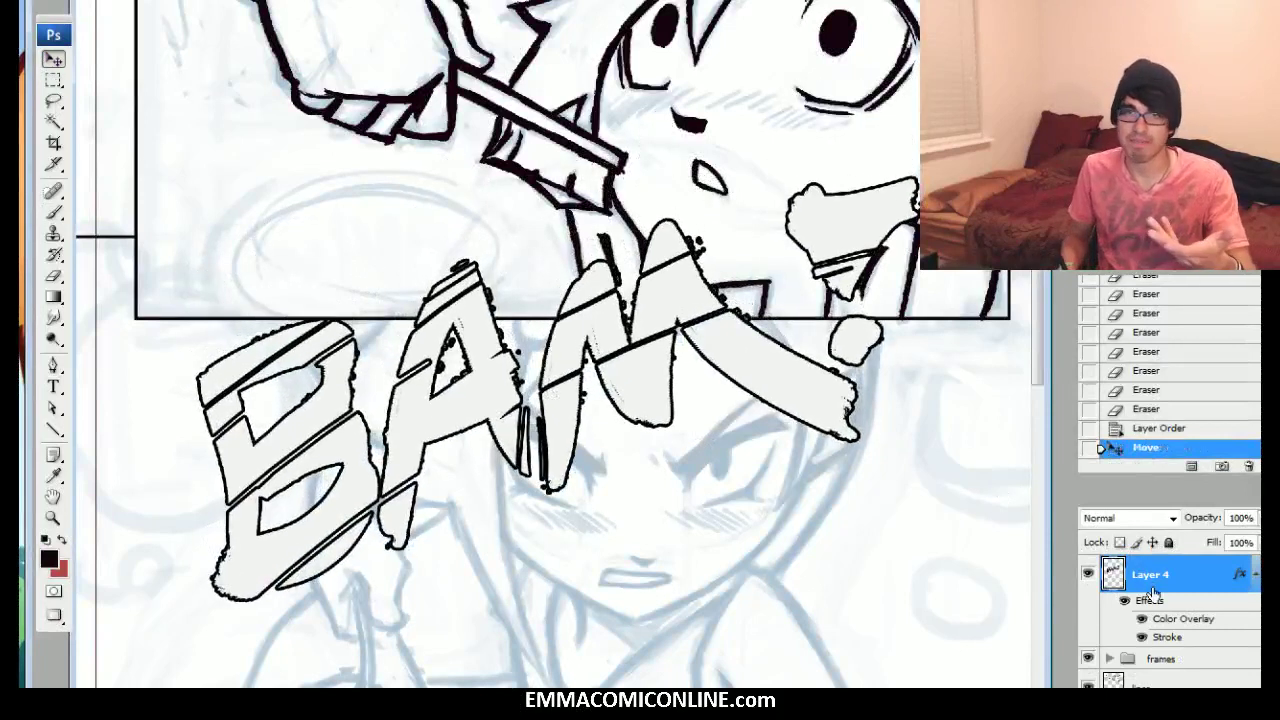
# Replace the Color Overlay on the BAM! lettering layer with a Gradient Overlay
pyautogui.doubleClick(1190, 570)
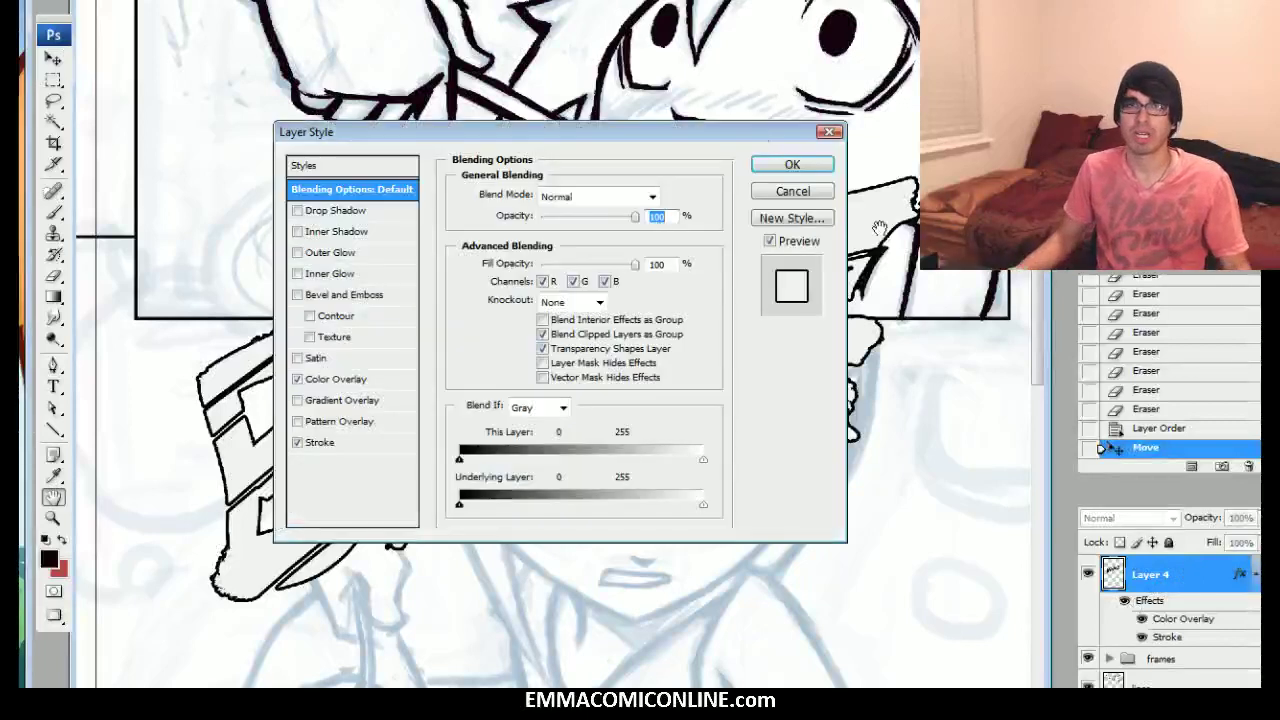
pyautogui.moveTo(726, 123); pyautogui.dragTo(954, 76)
pyautogui.click(679, 328)
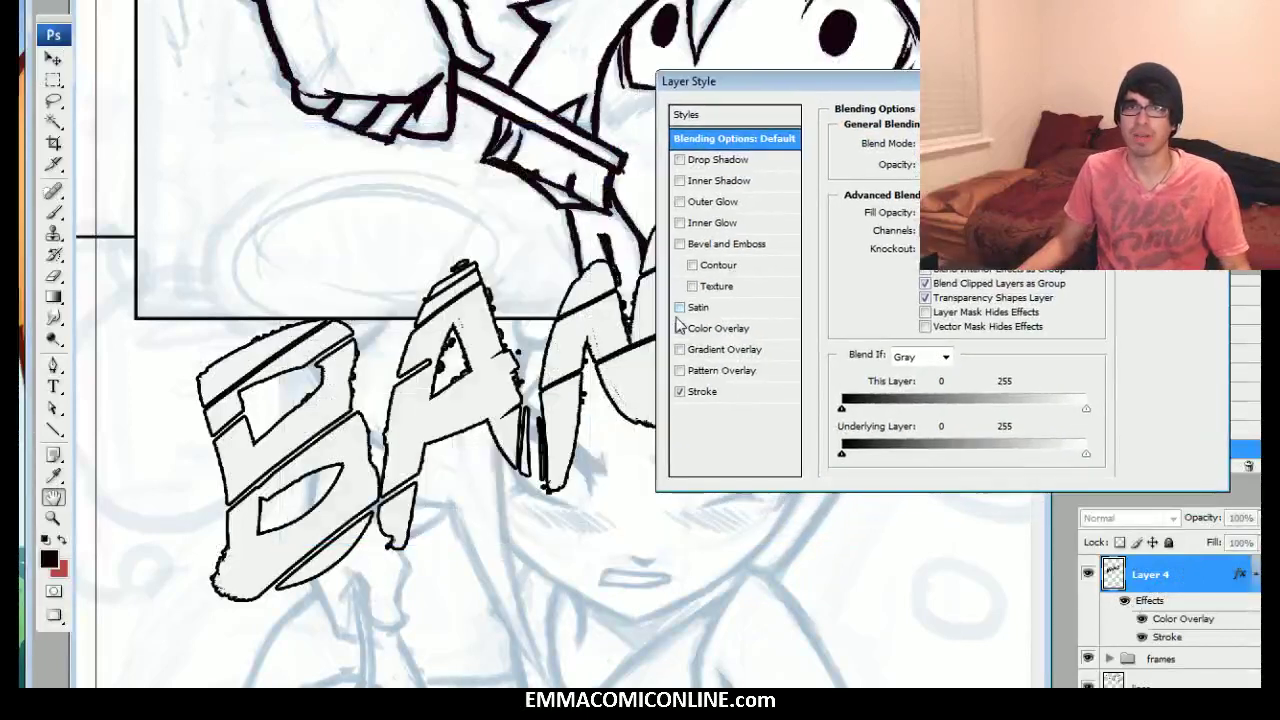
pyautogui.click(679, 349)
pyautogui.click(702, 352)
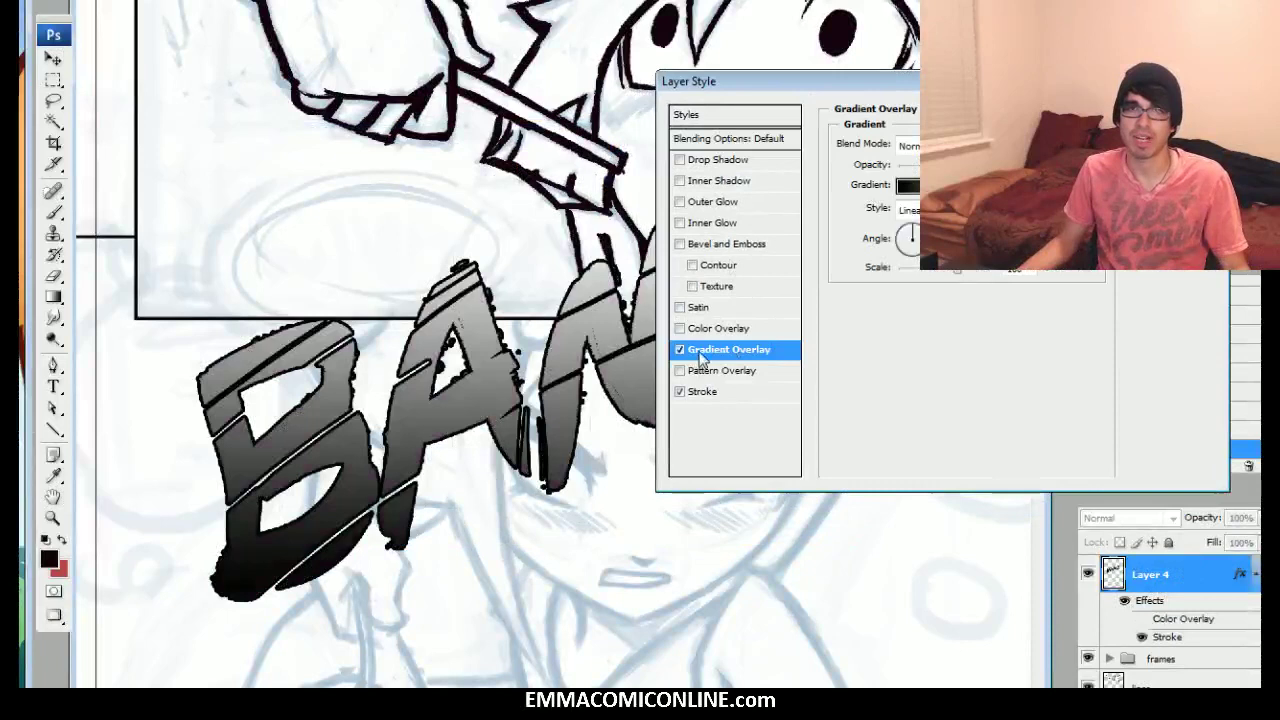
pyautogui.moveTo(954, 80); pyautogui.dragTo(1052, 48)
# Set the overlay gradient's black starting color stop to bright red, e40d0d
pyautogui.click(1048, 170)
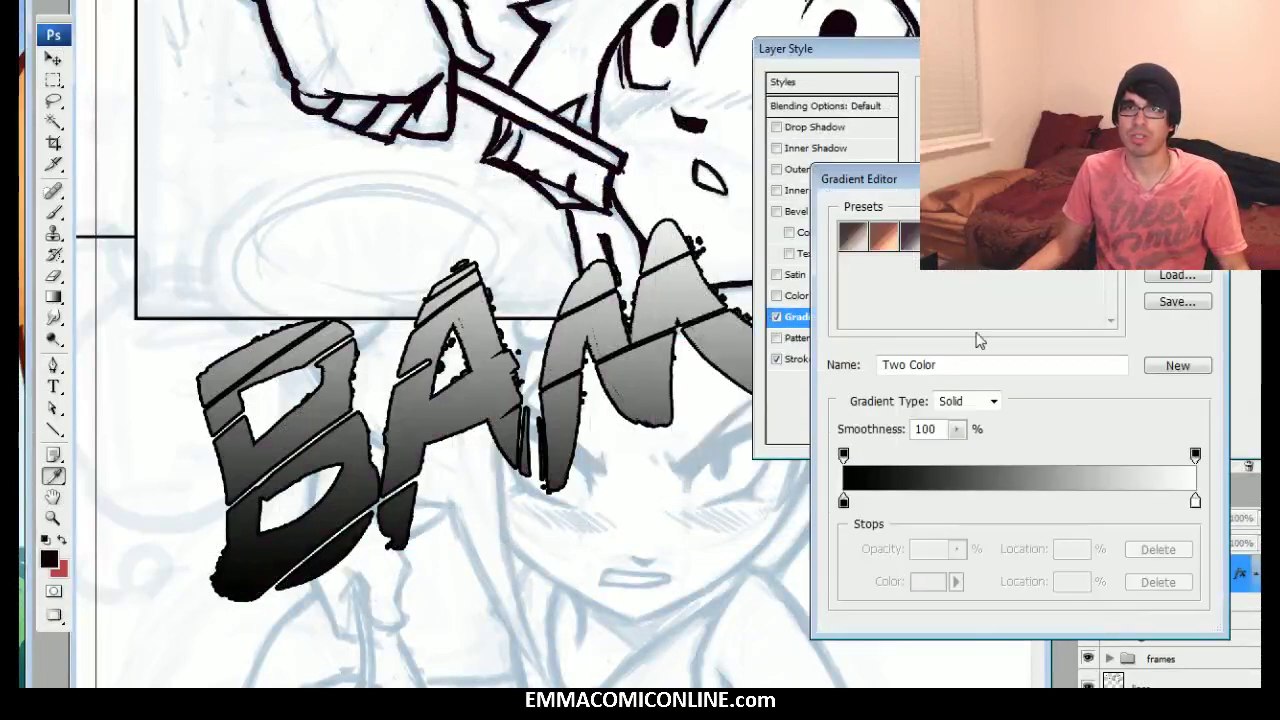
pyautogui.click(843, 502)
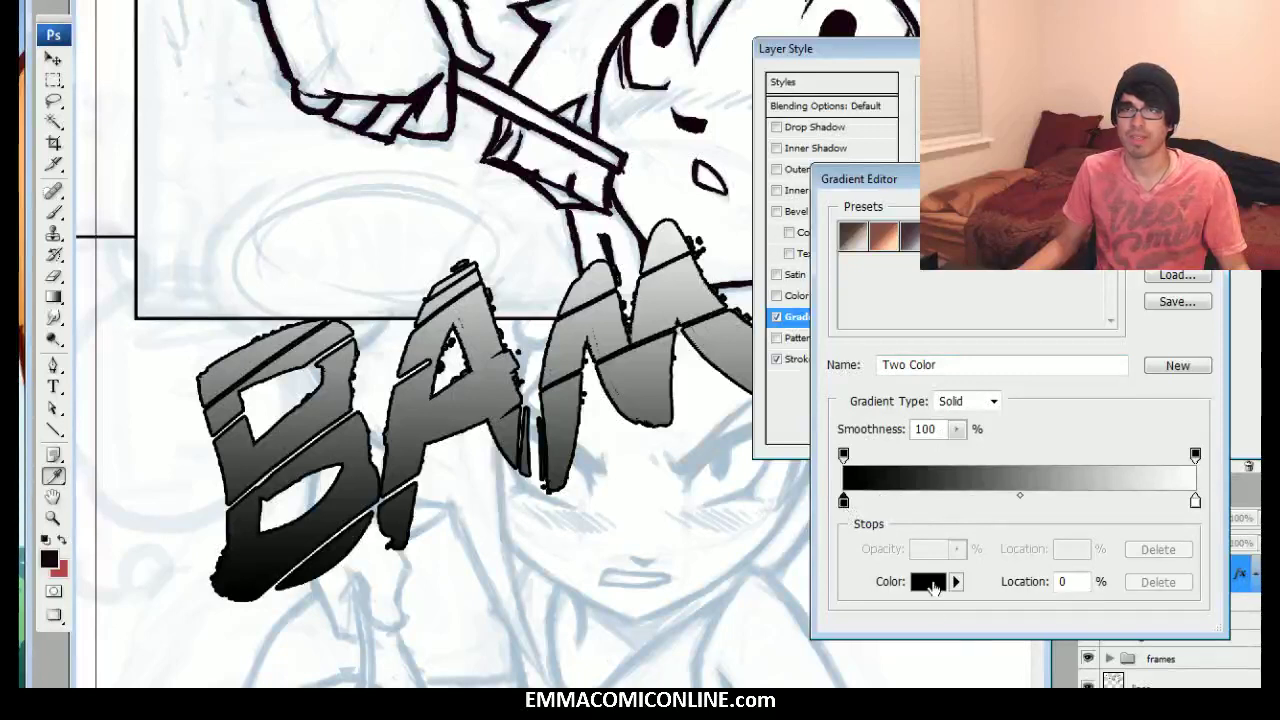
pyautogui.click(932, 585)
pyautogui.click(993, 475)
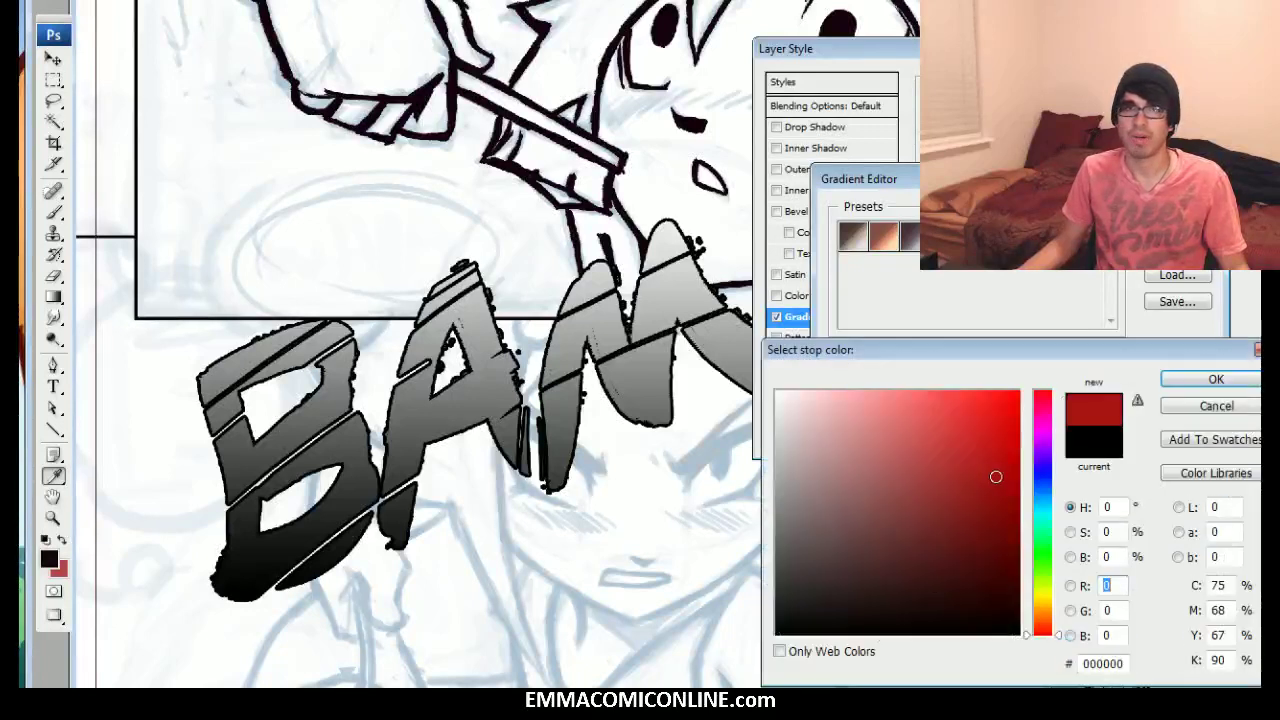
pyautogui.click(1008, 417)
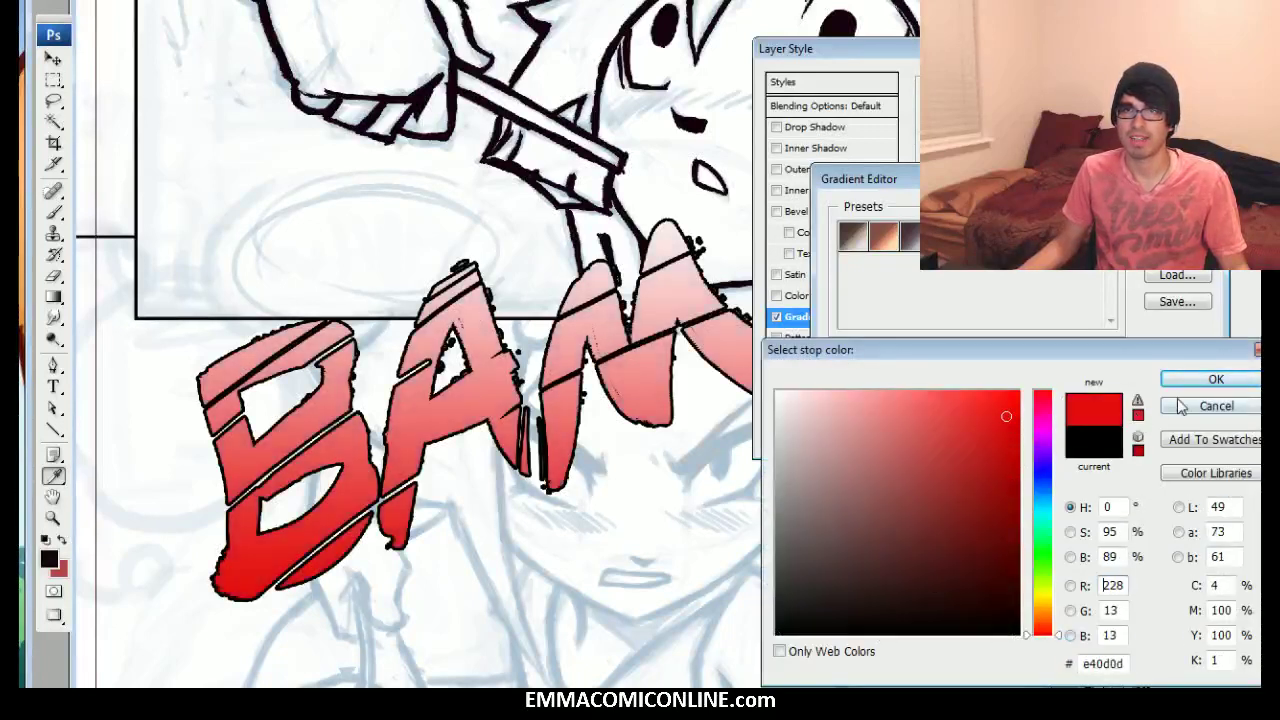
pyautogui.click(1248, 379)
# Set the gradient's white end color stop to light orange, fcb04d, and accept the edited gradient
pyautogui.click(1195, 502)
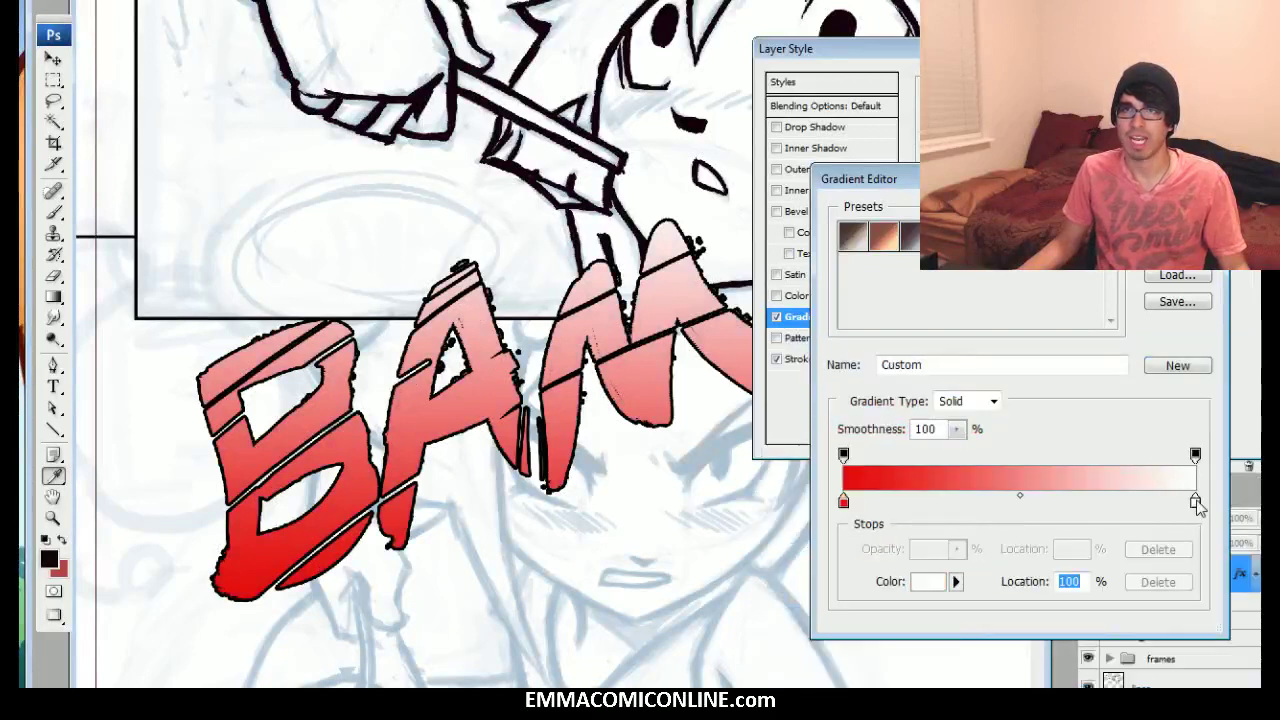
pyautogui.click(924, 581)
pyautogui.click(1050, 610)
pyautogui.moveTo(971, 455); pyautogui.dragTo(946, 392)
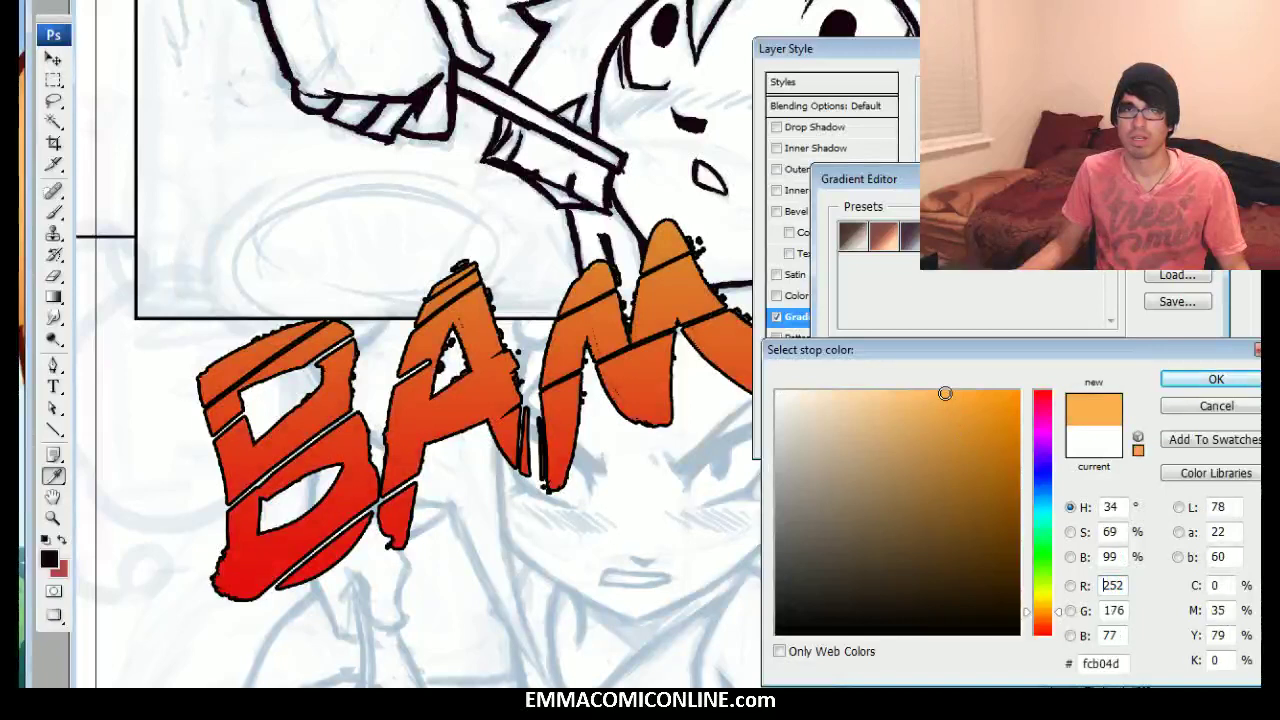
pyautogui.click(1200, 381)
pyautogui.press('Return')
# Change the lettering's Stroke color to a dark red
pyautogui.moveTo(1207, 49)
pyautogui.mouseDown()
pyautogui.moveTo(1250, 58)
pyautogui.moveTo(1262, 90)
pyautogui.moveTo(1217, 338)
pyautogui.moveTo(1255, 316)
pyautogui.mouseUp()
pyautogui.click(844, 625)
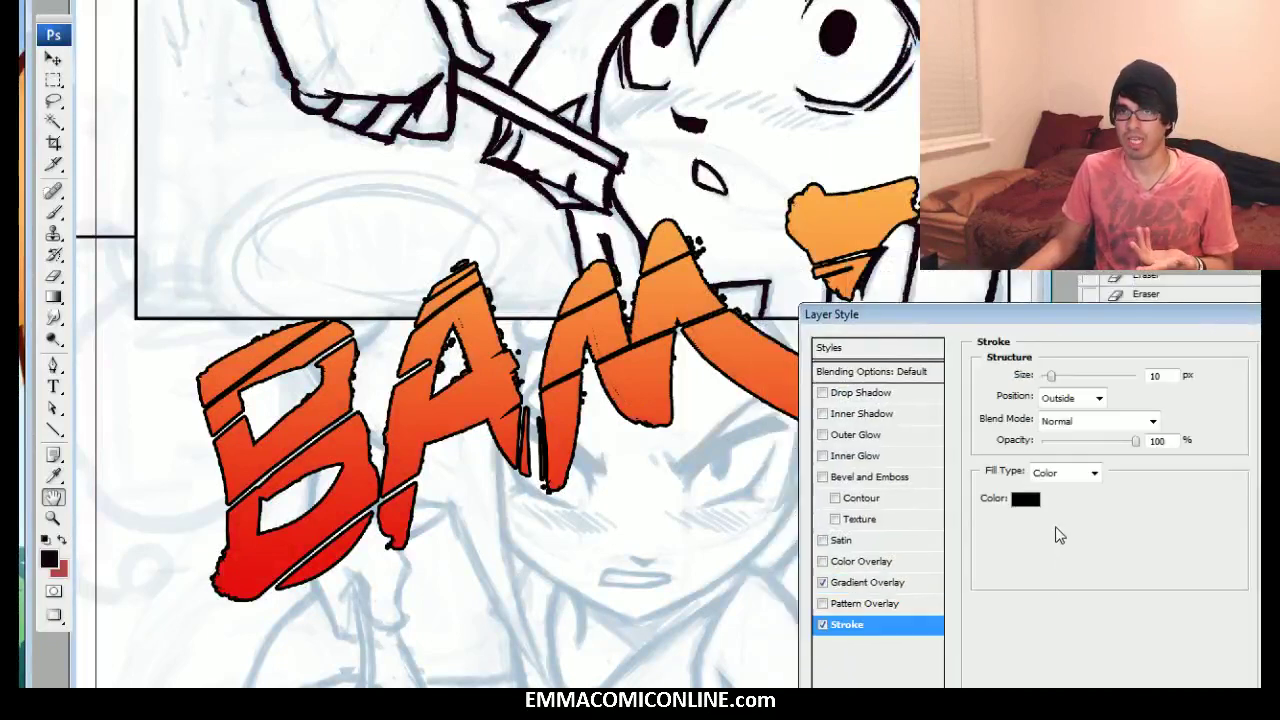
pyautogui.click(1025, 499)
pyautogui.click(1002, 459)
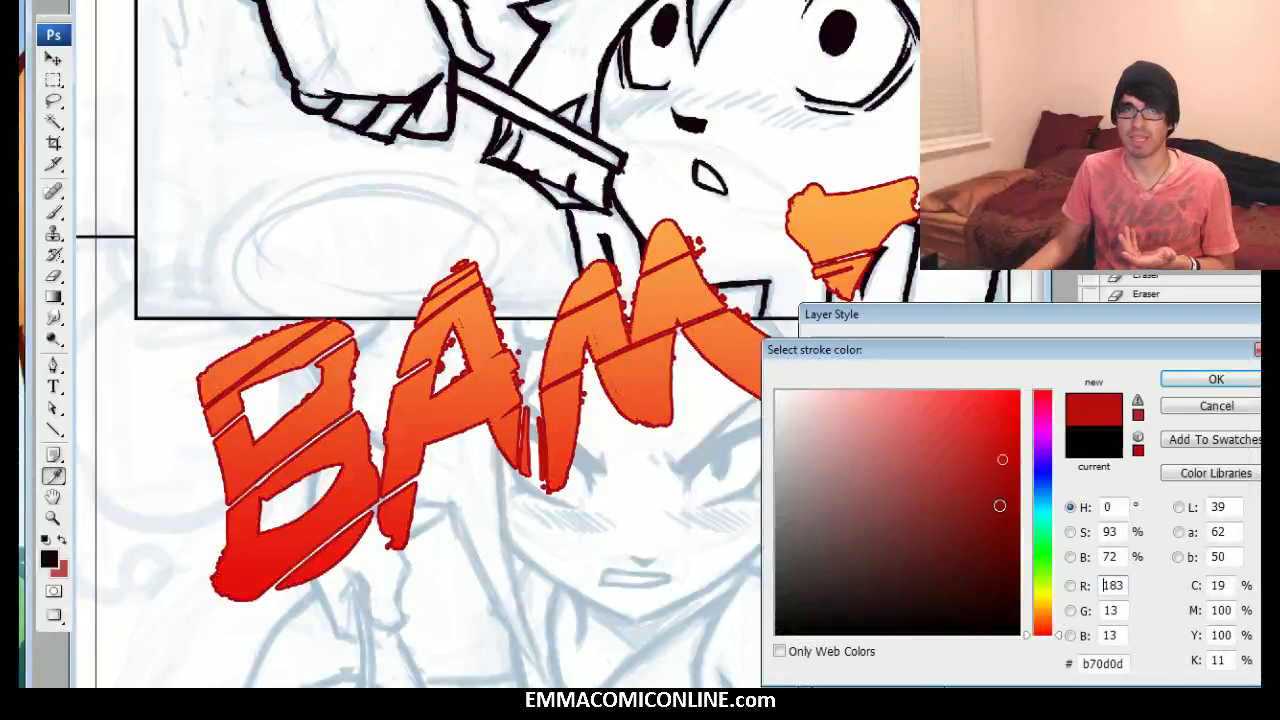
pyautogui.click(999, 536)
pyautogui.click(1217, 379)
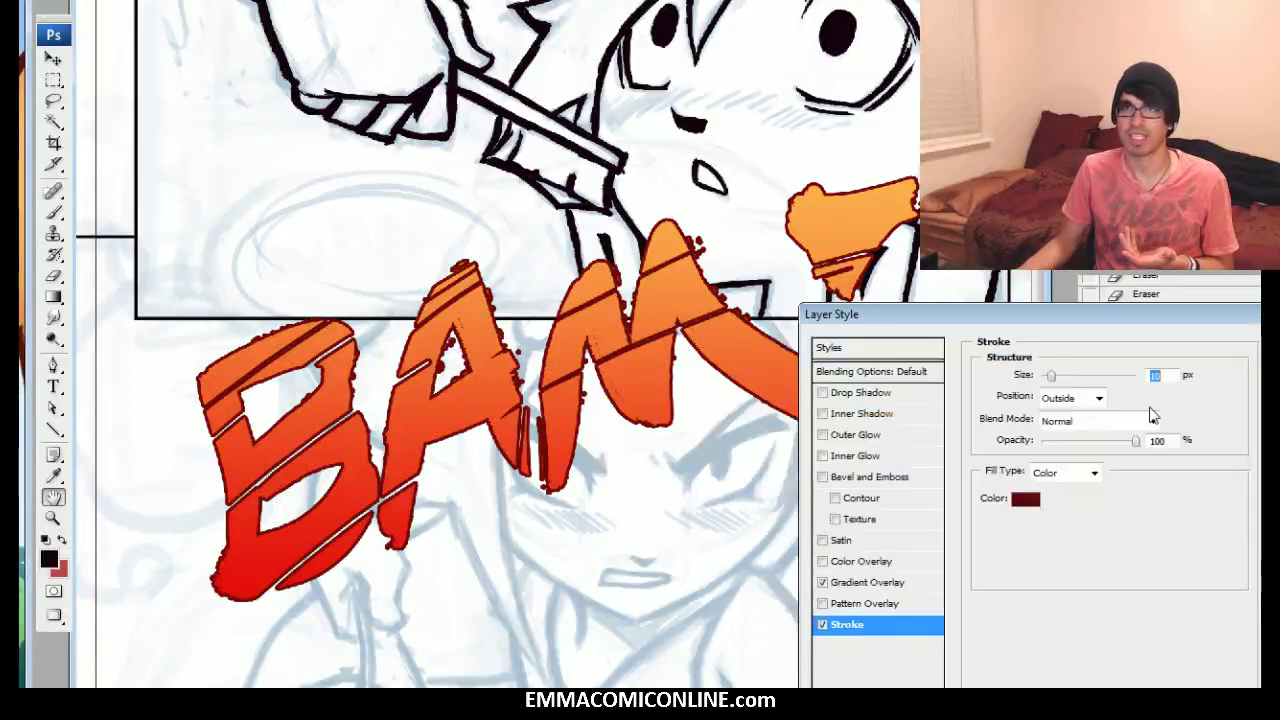
# Set the Stroke size to 13 px and its position to Center, and apply the layer style
pyautogui.moveTo(1051, 375)
pyautogui.mouseDown()
pyautogui.moveTo(1071, 377)
pyautogui.moveTo(1053, 380)
pyautogui.mouseUp()
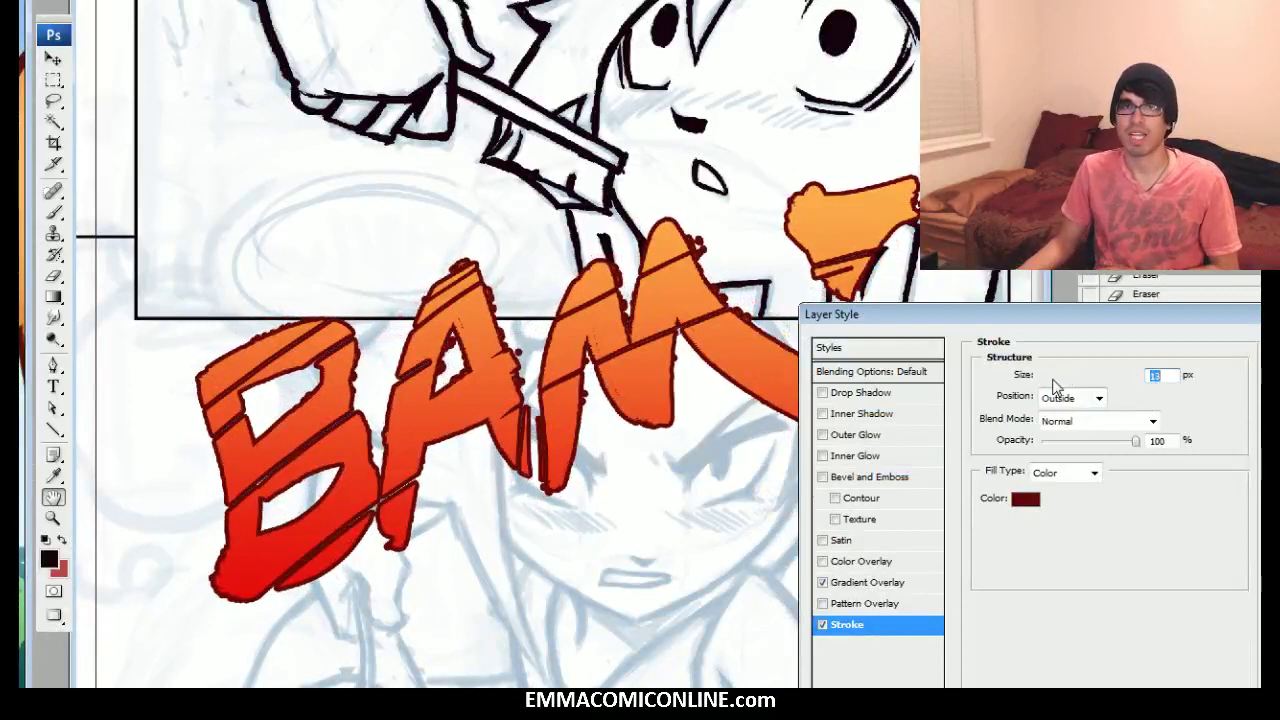
pyautogui.click(1072, 397)
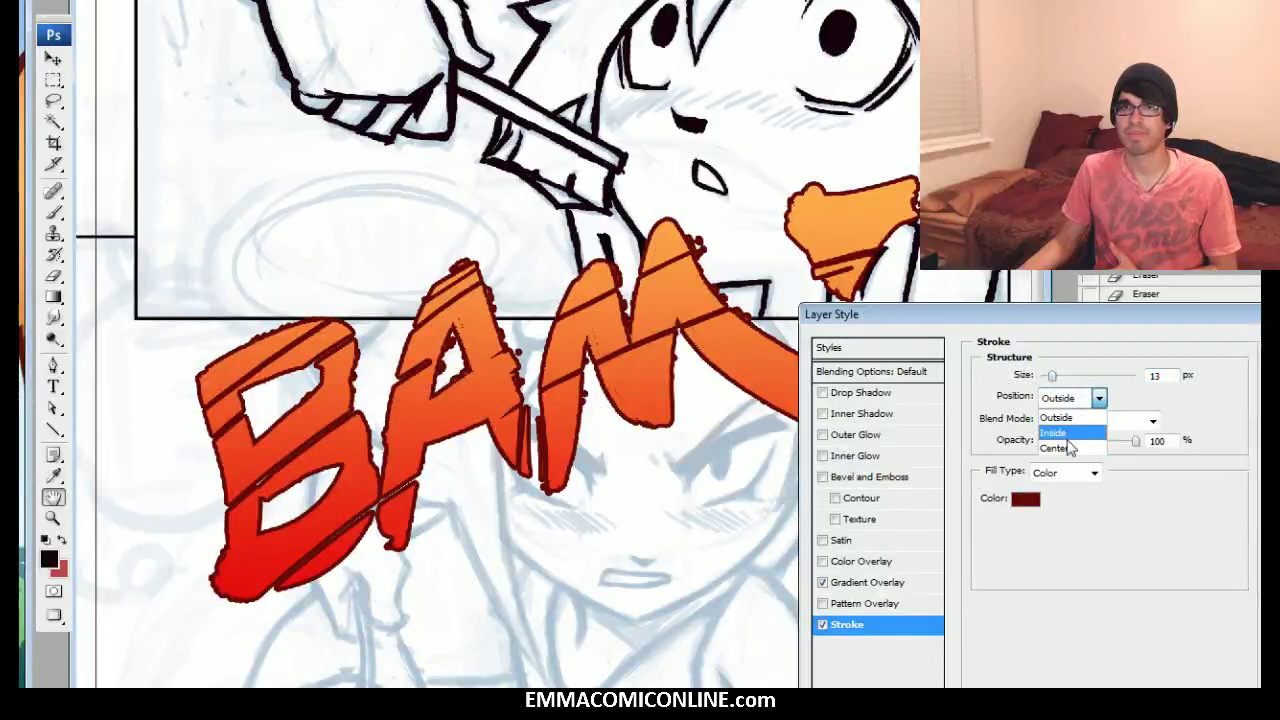
pyautogui.click(1068, 447)
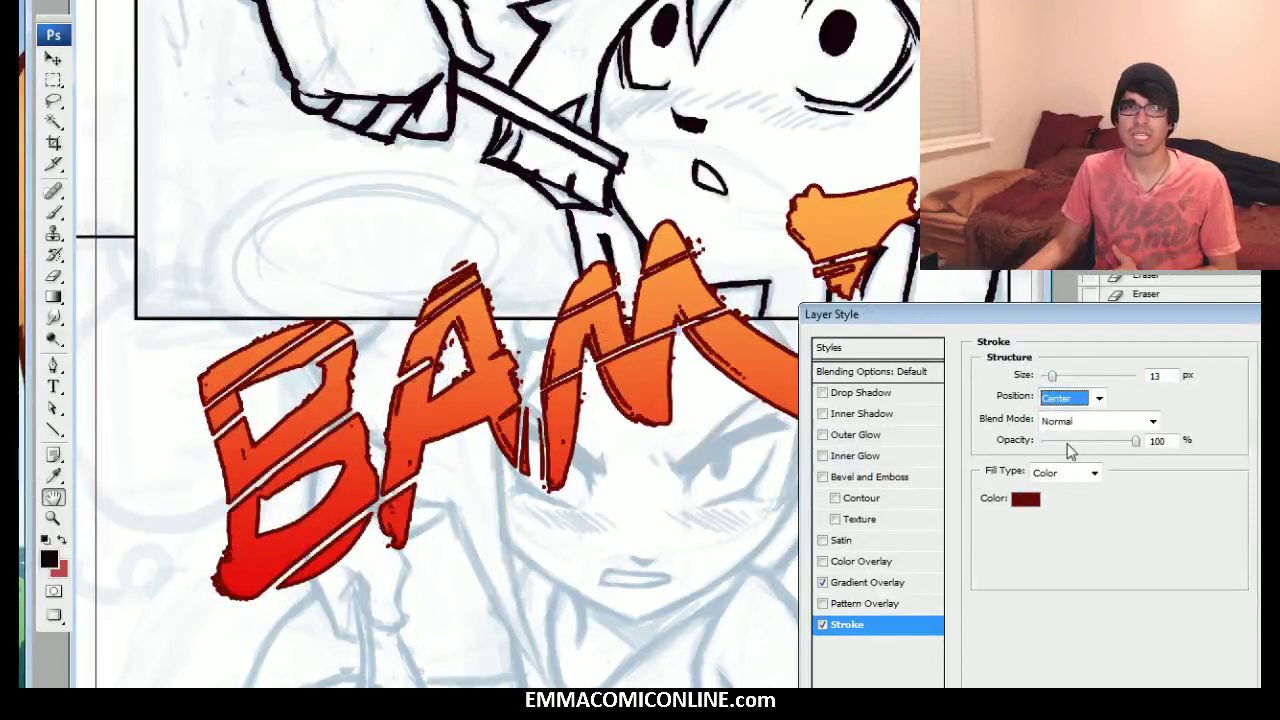
pyautogui.moveTo(1113, 323)
pyautogui.mouseDown()
pyautogui.moveTo(1096, 352)
pyautogui.moveTo(1101, 330)
pyautogui.mouseUp()
pyautogui.press('Return')
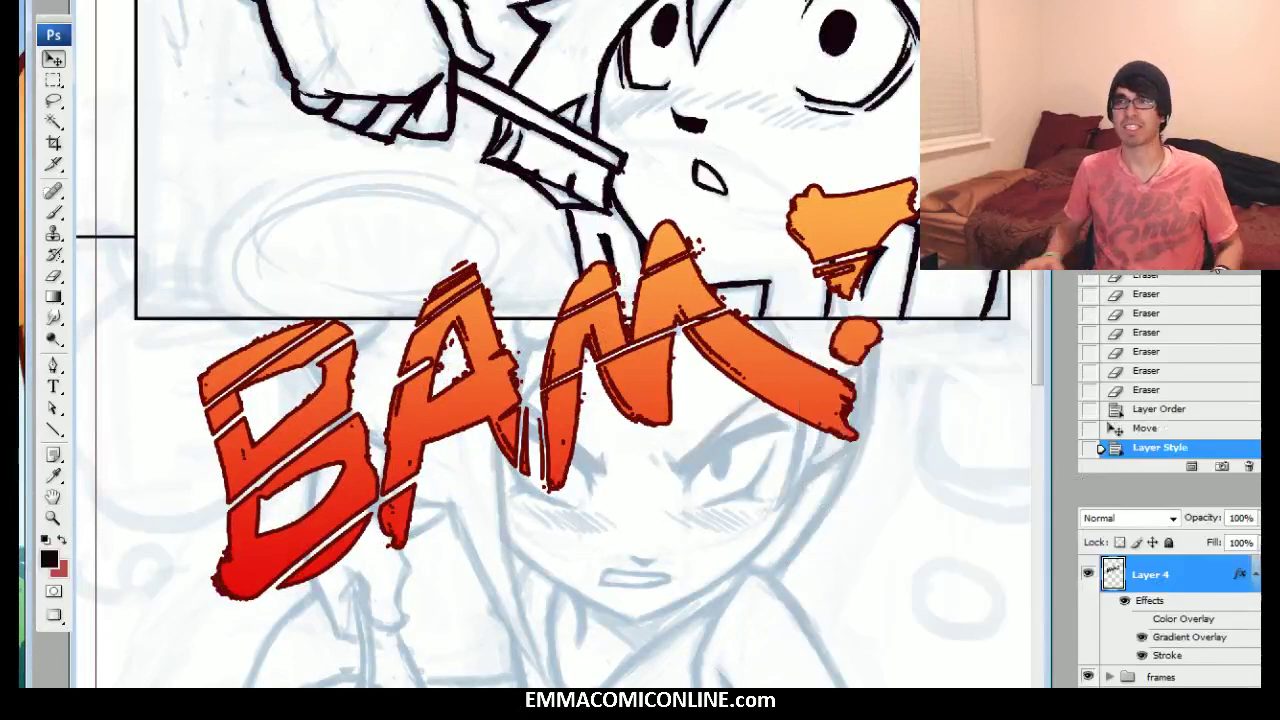